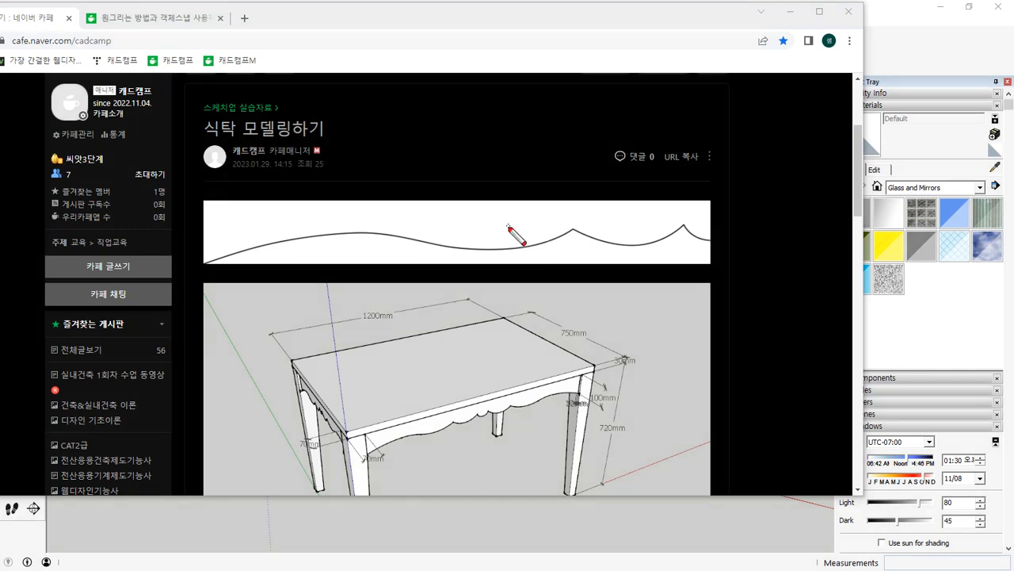
Check the curve image on the table reference page and move the browser window away to reveal SketchUp.
{"action": "mouse_move", "coordinate": [509, 230]}
{"action": "left_mouse_down"}
{"action": "mouse_move", "coordinate": [485, 230]}
{"action": "mouse_move", "coordinate": [495, 232]}
{"action": "left_mouse_up"}
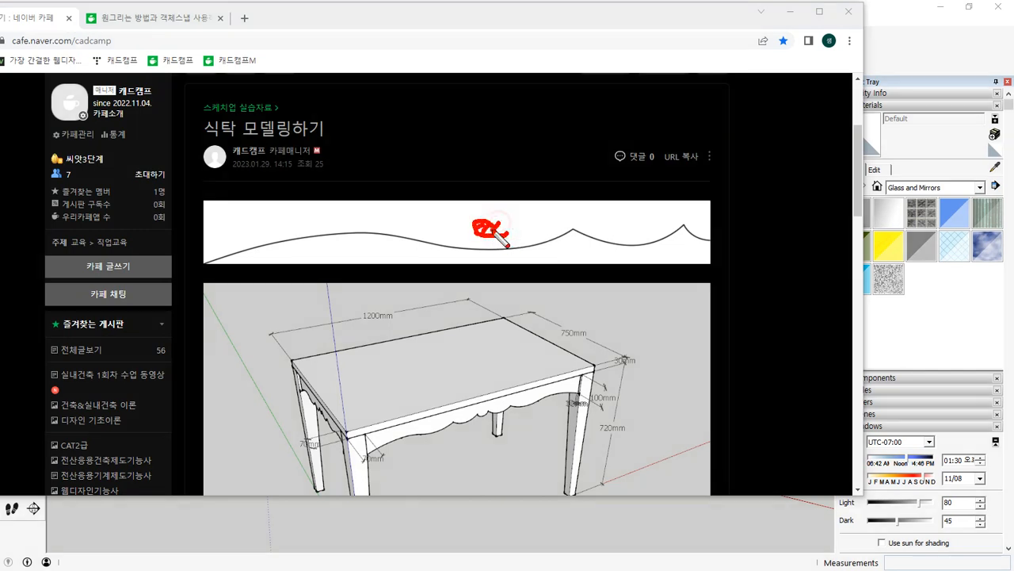
{"action": "right_click", "coordinate": [491, 217]}
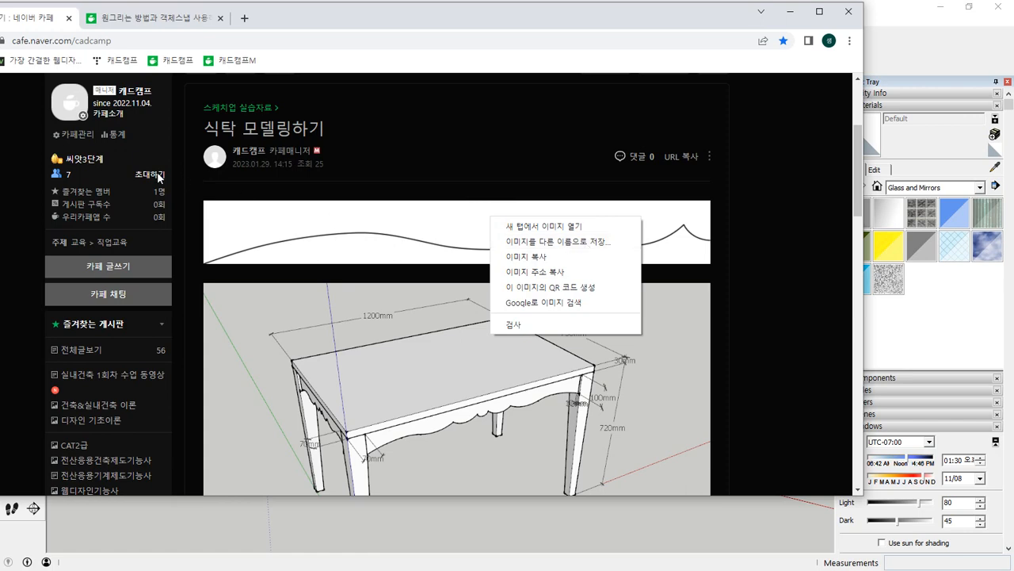
{"action": "left_click", "coordinate": [455, 27]}
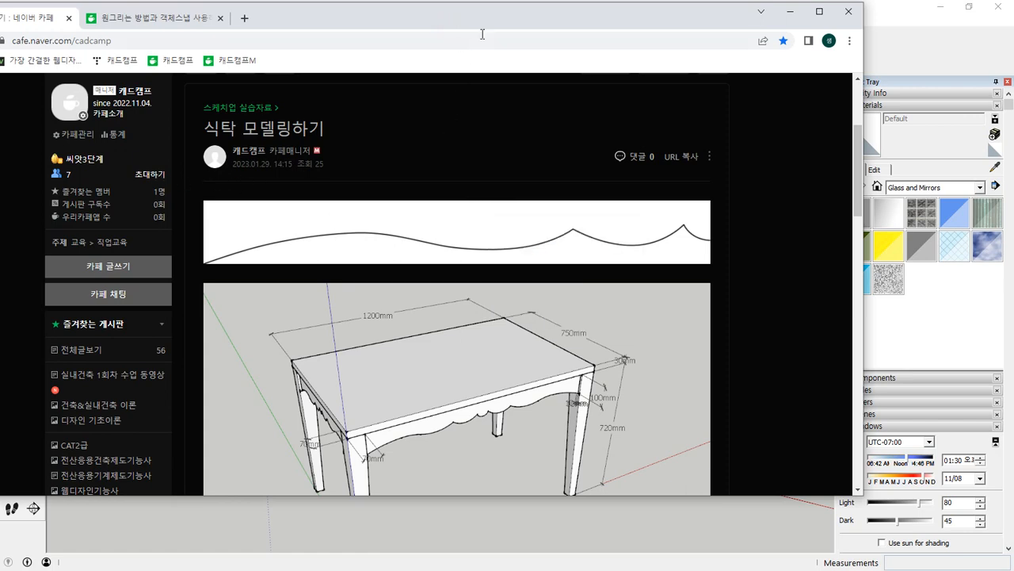
{"action": "left_click_drag", "start_coordinate": [464, 12], "coordinate": [0, 94]}
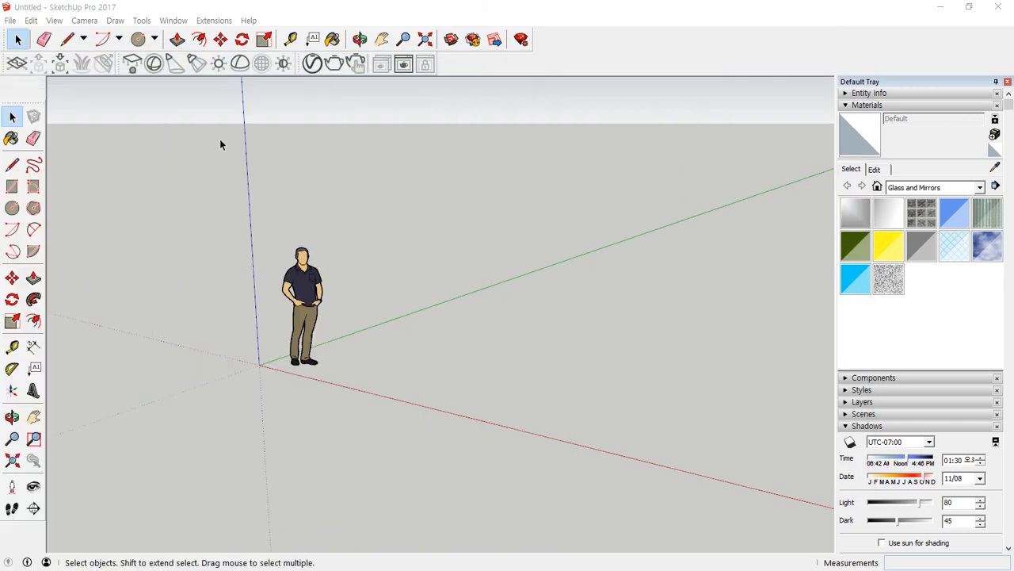
Delete the default scale figure standing near the origin.
{"action": "left_click", "coordinate": [319, 161]}
{"action": "left_click_drag", "start_coordinate": [446, 151], "coordinate": [209, 446]}
{"action": "key", "text": "Delete"}
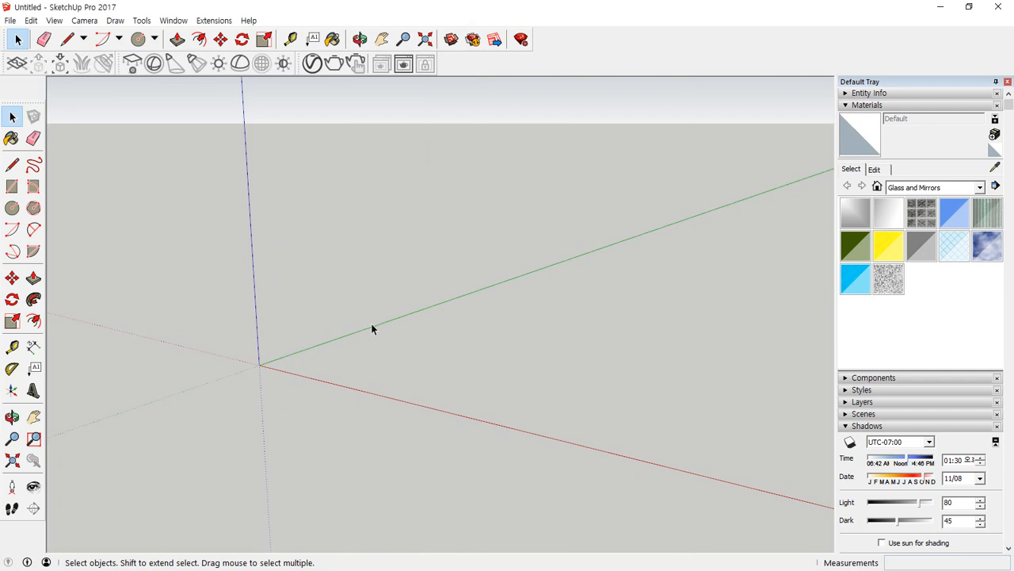
{"action": "left_click", "coordinate": [10, 20]}
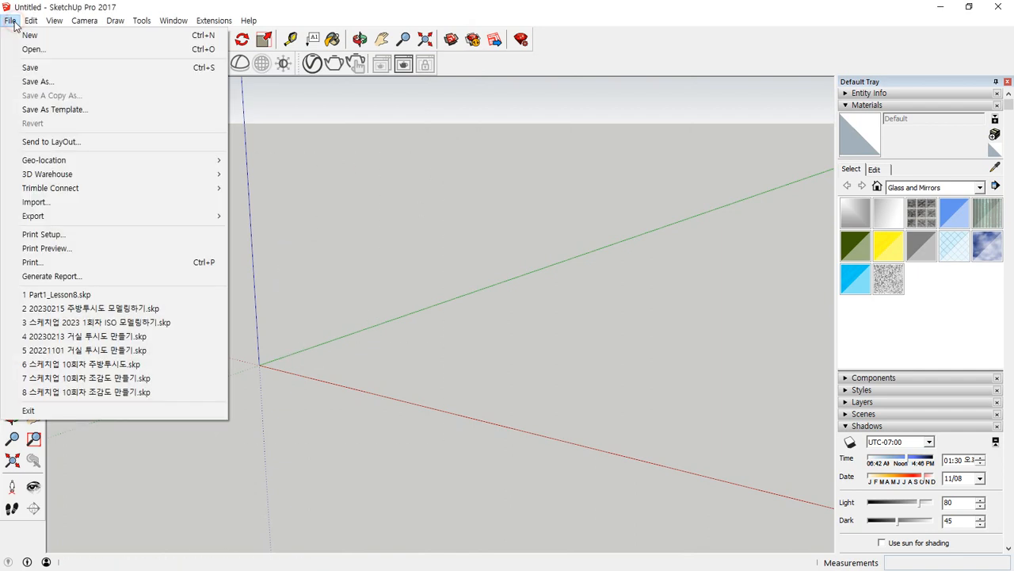
{"action": "left_click", "coordinate": [62, 202]}
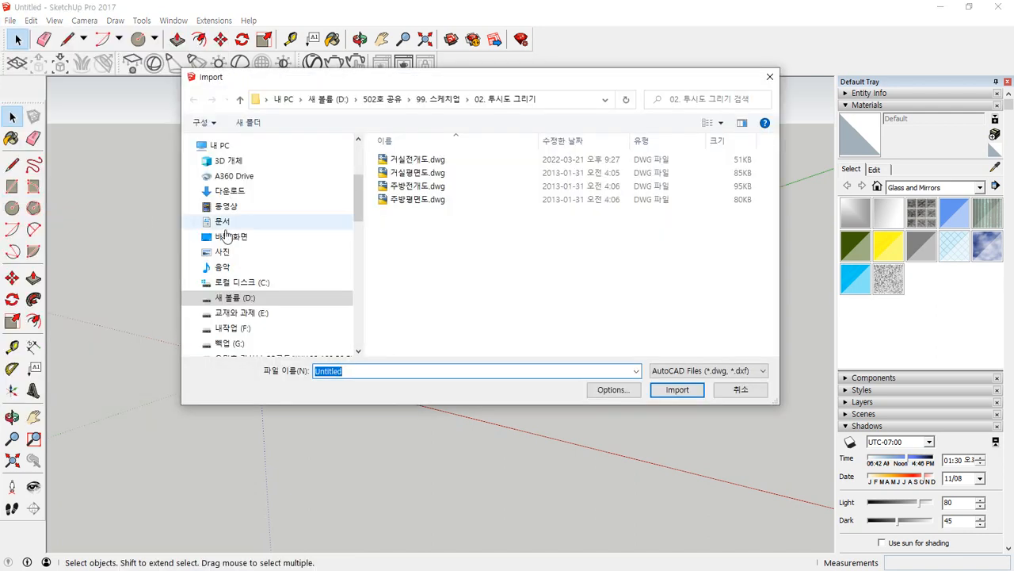
{"action": "left_click", "coordinate": [241, 193]}
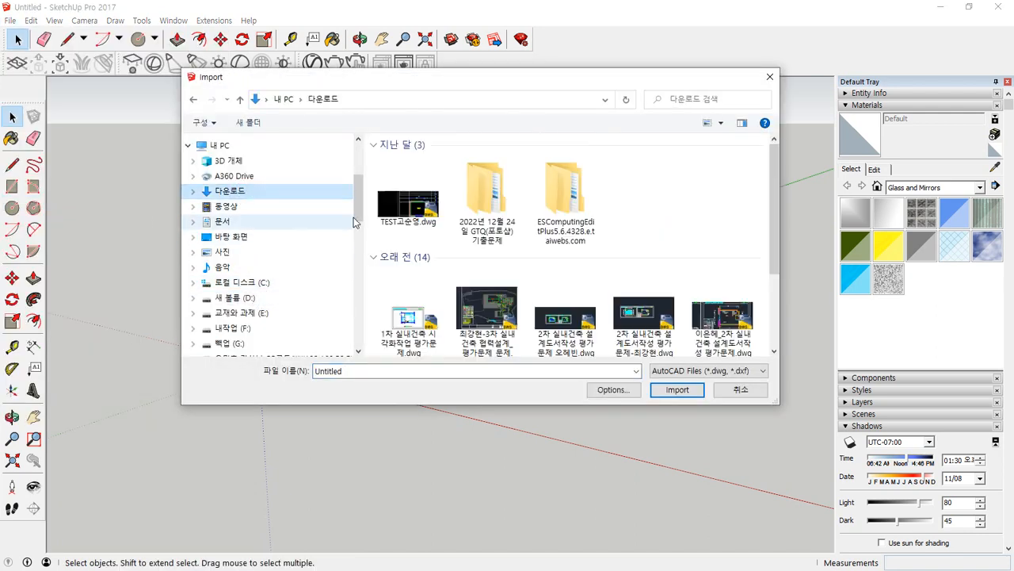
{"action": "scroll", "coordinate": [676, 238], "scroll_direction": "down", "scroll_amount": 5}
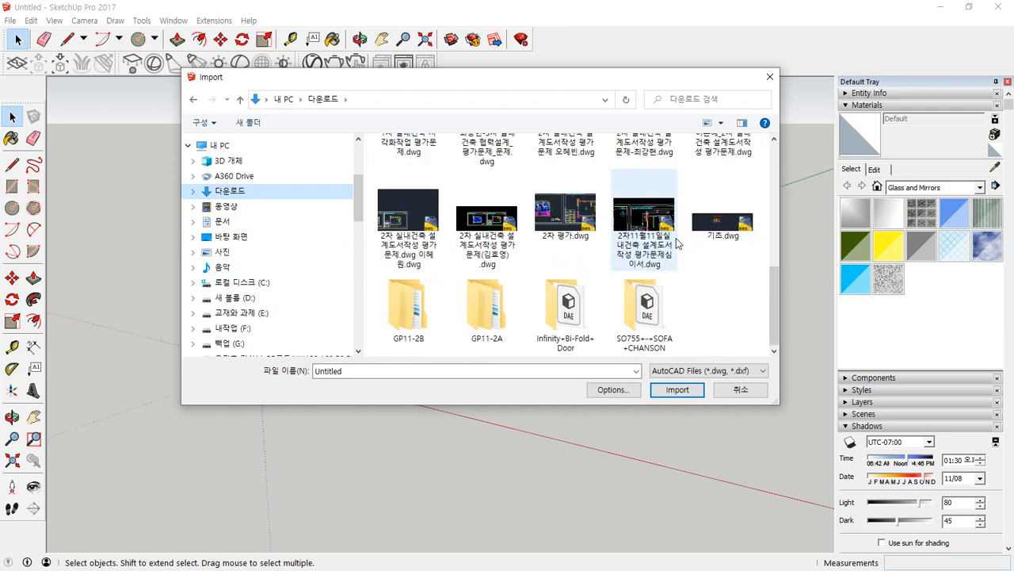
{"action": "scroll", "coordinate": [678, 244], "scroll_direction": "up", "scroll_amount": 5}
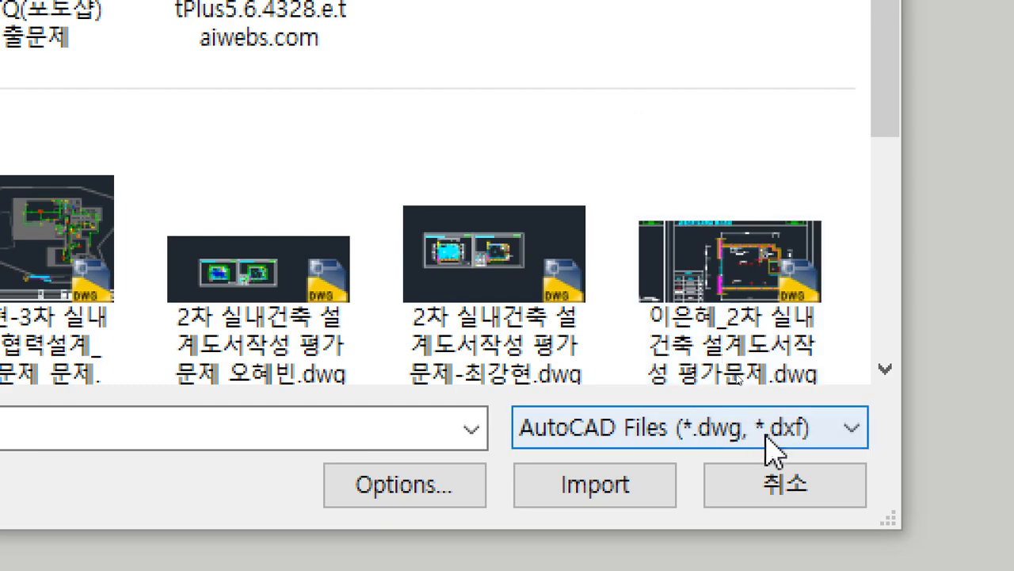
{"action": "left_click", "coordinate": [737, 374]}
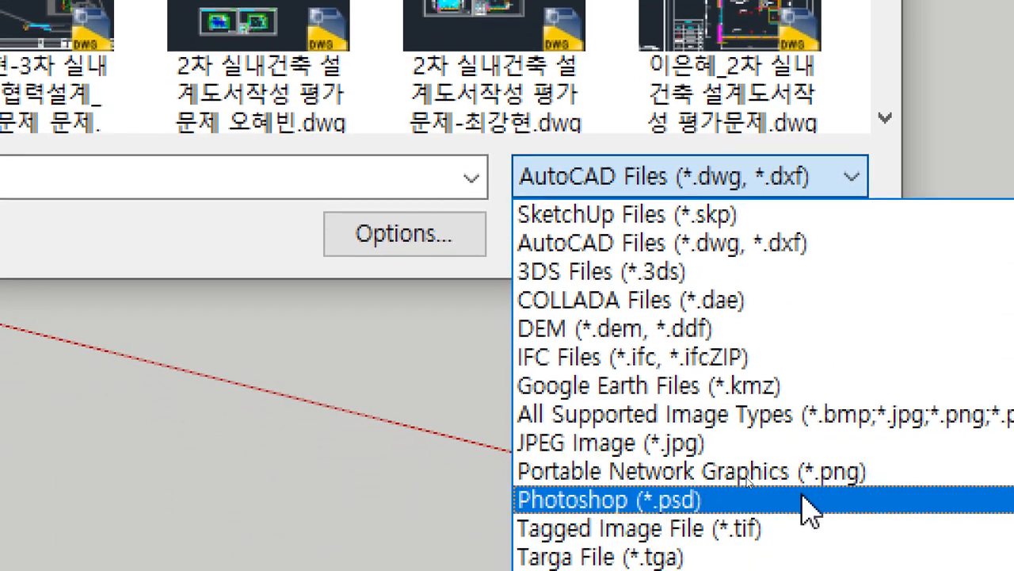
{"action": "left_click", "coordinate": [845, 428]}
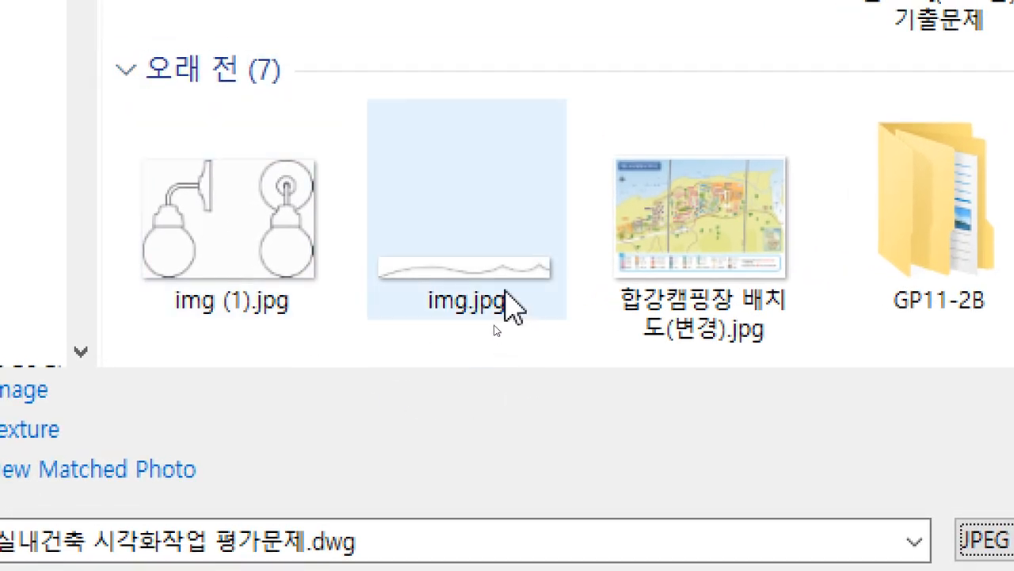
{"action": "left_click", "coordinate": [492, 285]}
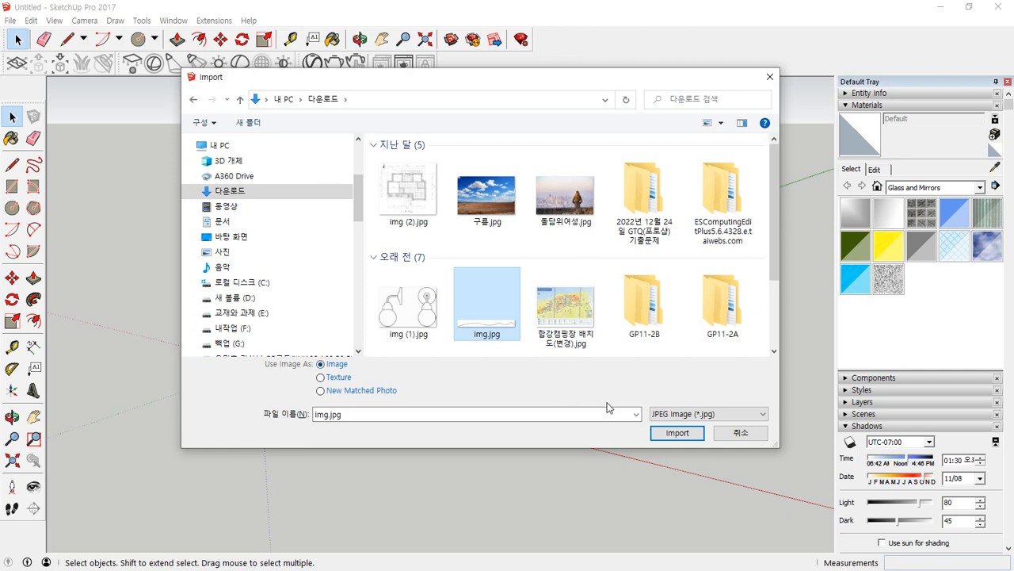
{"action": "left_click", "coordinate": [743, 433]}
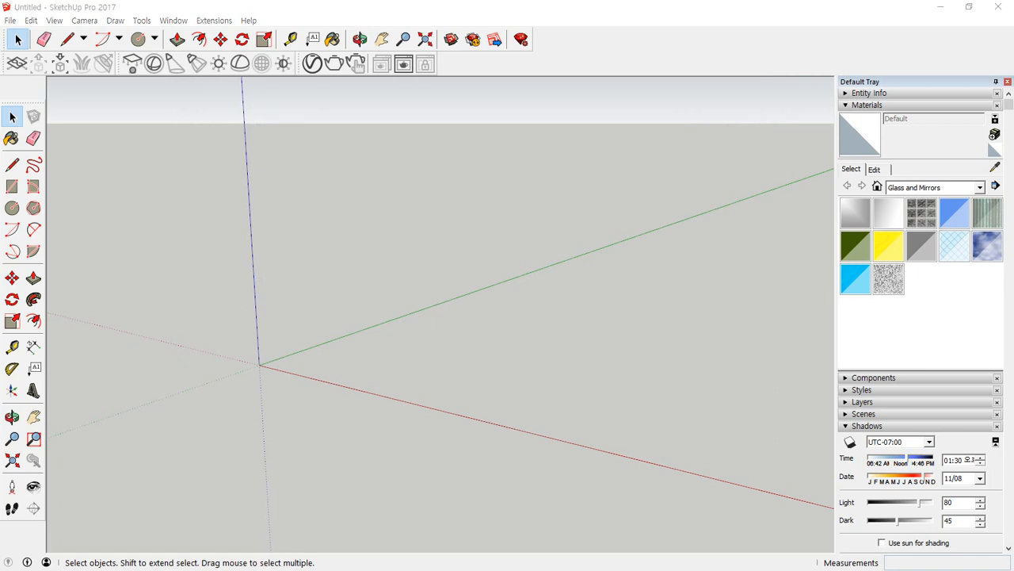
Draw a 70 x 70 mm rectangle on the ground plane, starting at the origin.
{"action": "middle_click_drag", "start_coordinate": [414, 468], "coordinate": [275, 424]}
{"action": "key", "text": "r"}
{"action": "left_click", "coordinate": [270, 406]}
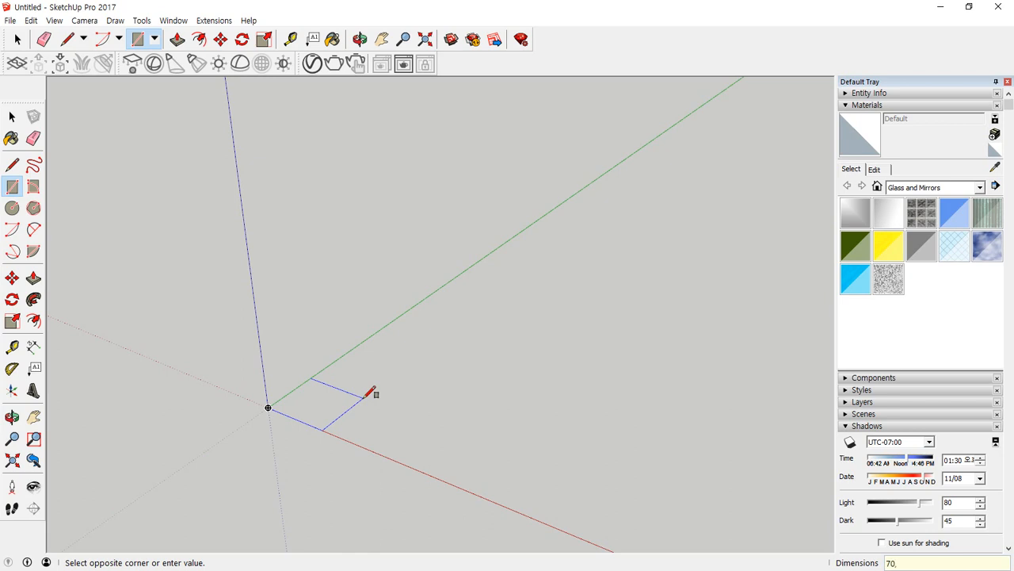
{"action": "key", "text": "Escape"}
{"action": "scroll", "coordinate": [252, 415], "scroll_direction": "up", "scroll_amount": 4}
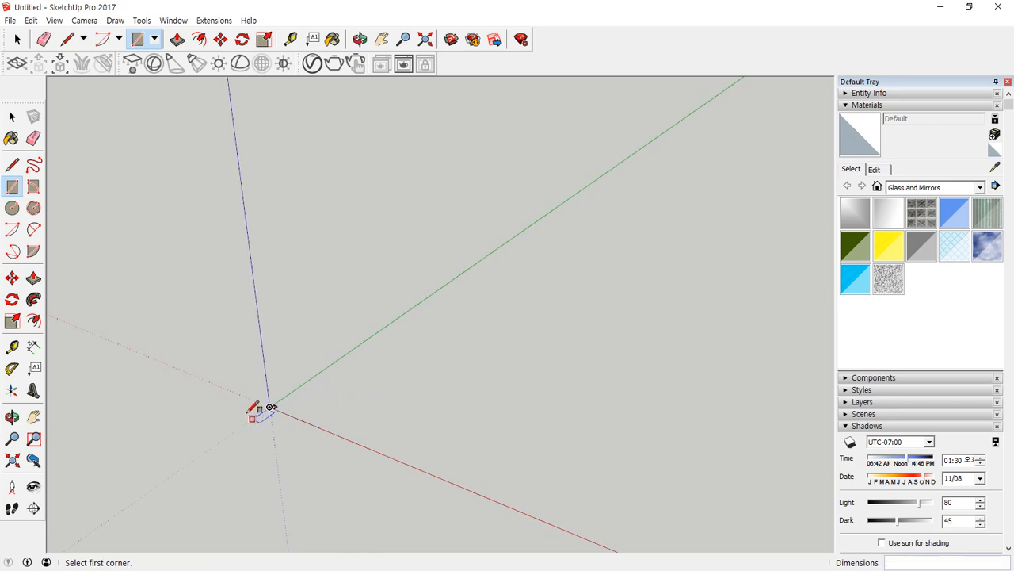
{"action": "scroll", "coordinate": [324, 403], "scroll_direction": "up", "scroll_amount": 4}
{"action": "scroll", "coordinate": [289, 410], "scroll_direction": "up", "scroll_amount": 3}
{"action": "scroll", "coordinate": [294, 406], "scroll_direction": "up", "scroll_amount": 1}
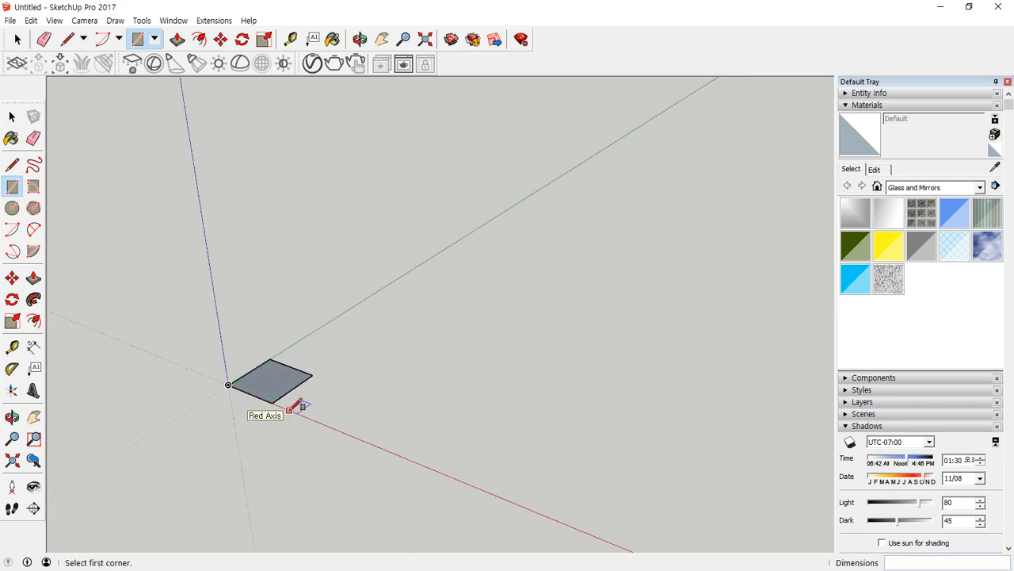
Push/Pull the square face at the origin upward 720 mm to form the table leg.
{"action": "key", "text": "p"}
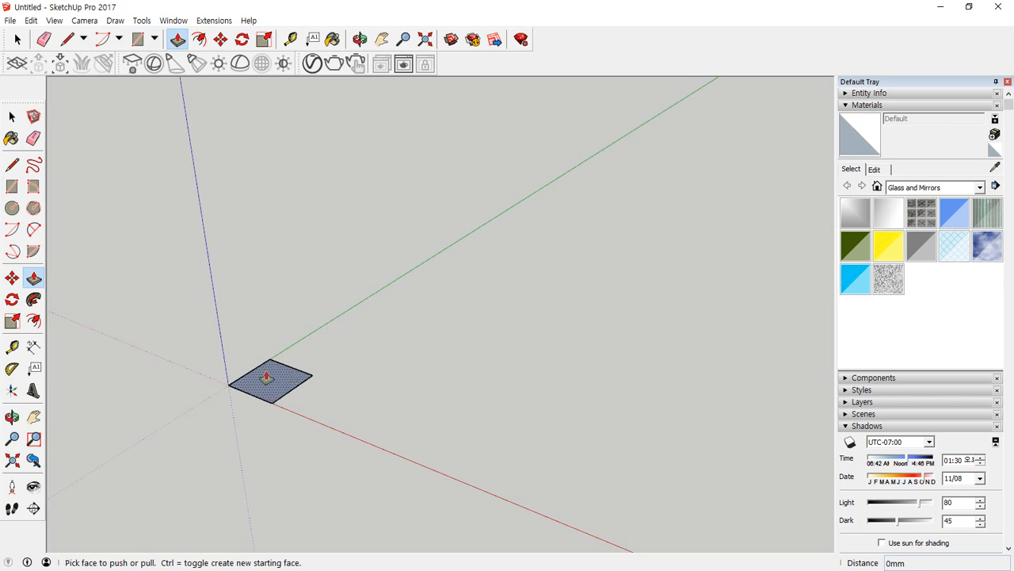
{"action": "left_click_drag", "start_coordinate": [266, 376], "coordinate": [266, 288]}
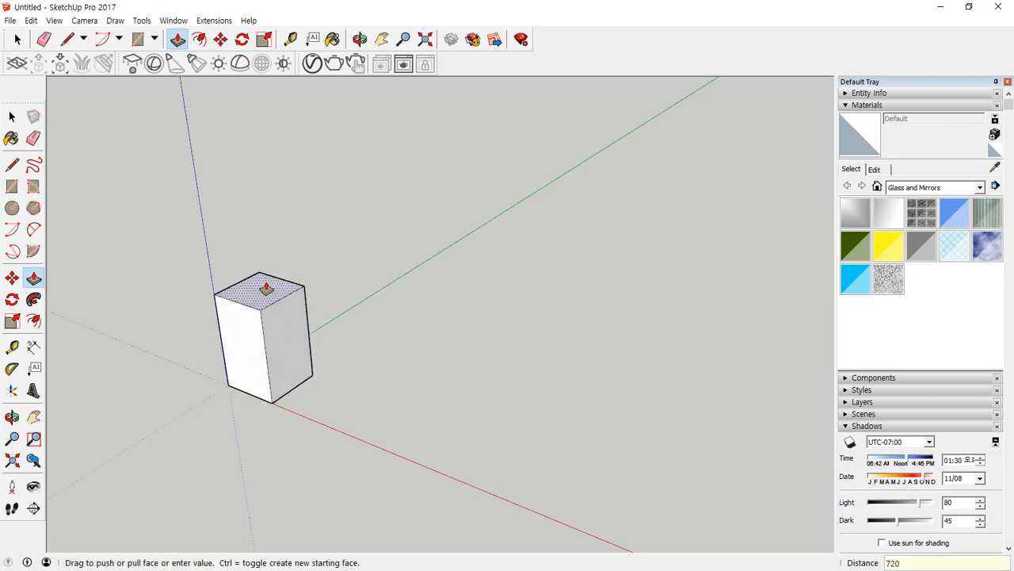
{"action": "type", "text": "720"}
{"action": "key", "text": "Return"}
{"action": "scroll", "coordinate": [272, 288], "scroll_direction": "down", "scroll_amount": 5}
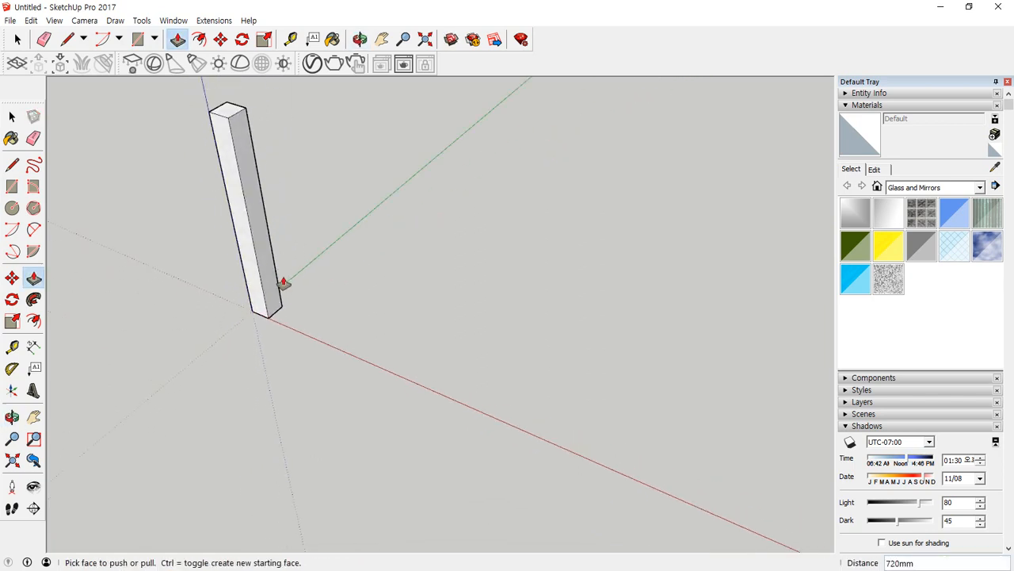
Copy two adjacent top edges of the leg 100 mm straight down to divide its two side faces.
{"action": "middle_click_drag", "start_coordinate": [283, 282], "coordinate": [3, 238]}
{"action": "middle_click_drag", "start_coordinate": [487, 219], "coordinate": [414, 393], "text": "shift"}
{"action": "scroll", "coordinate": [409, 320], "scroll_direction": "up", "scroll_amount": 3}
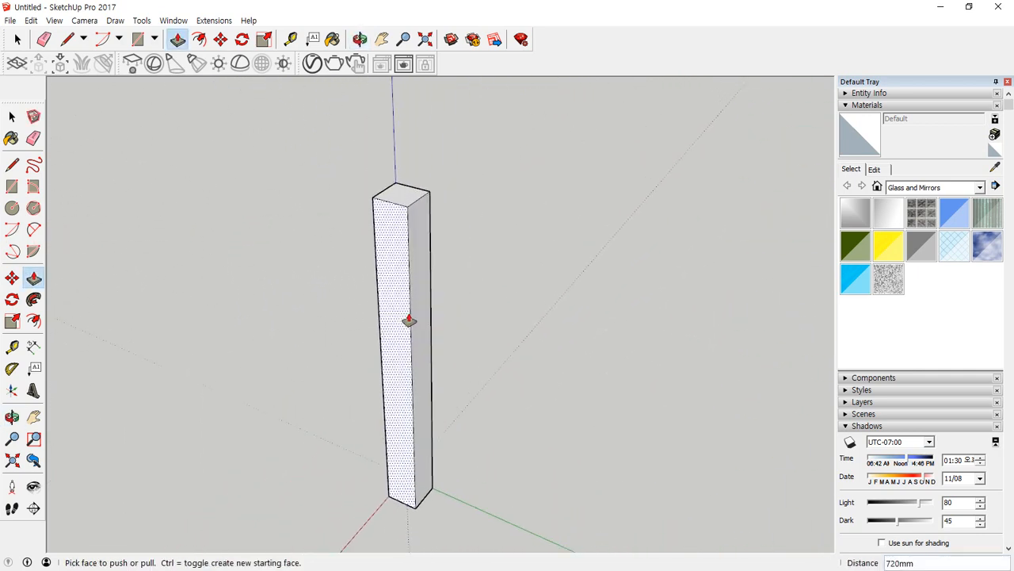
{"action": "scroll", "coordinate": [413, 253], "scroll_direction": "up", "scroll_amount": 2}
{"action": "key", "text": "space"}
{"action": "left_click", "coordinate": [418, 175]}
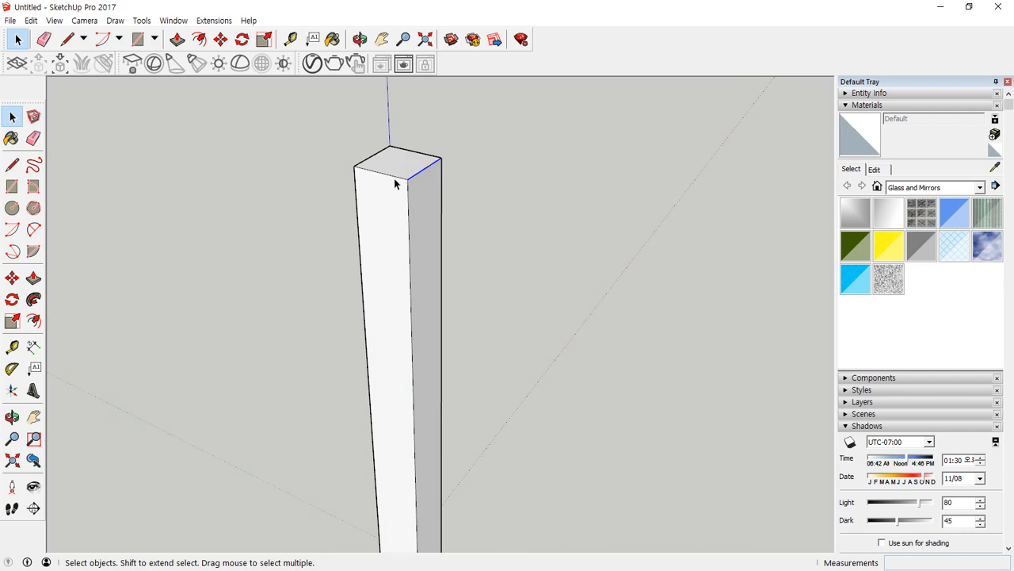
{"action": "left_click", "coordinate": [392, 176], "text": "shift"}
{"action": "key", "text": "m"}
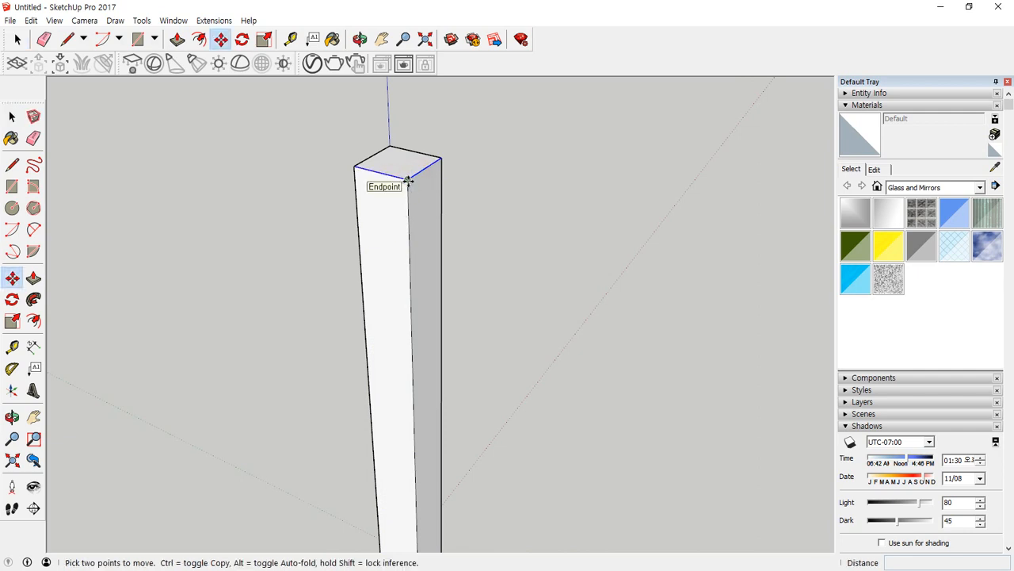
{"action": "left_click", "coordinate": [406, 181]}
{"action": "key", "text": "ctrl"}
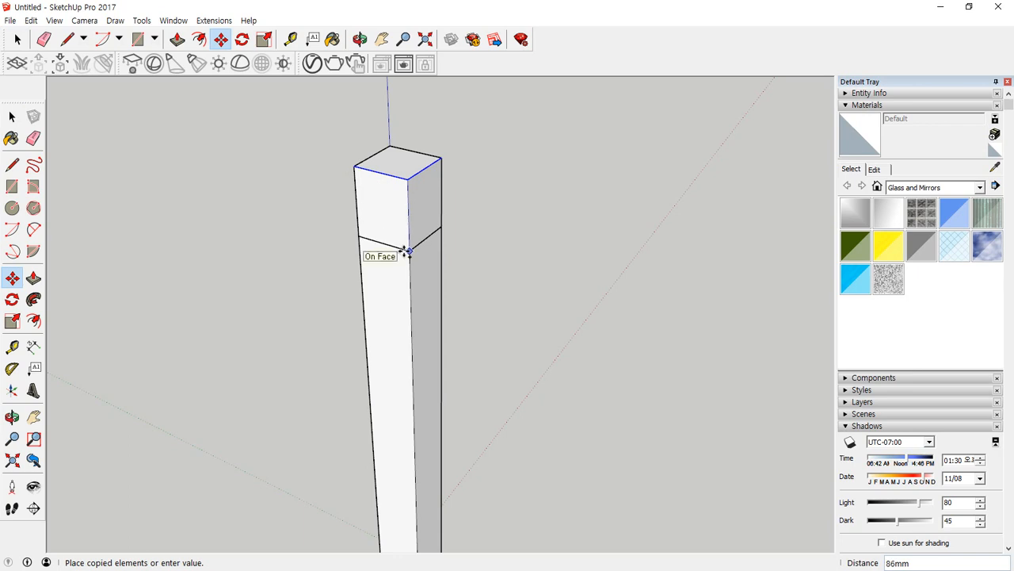
{"action": "type", "text": "100"}
{"action": "key", "text": "Return"}
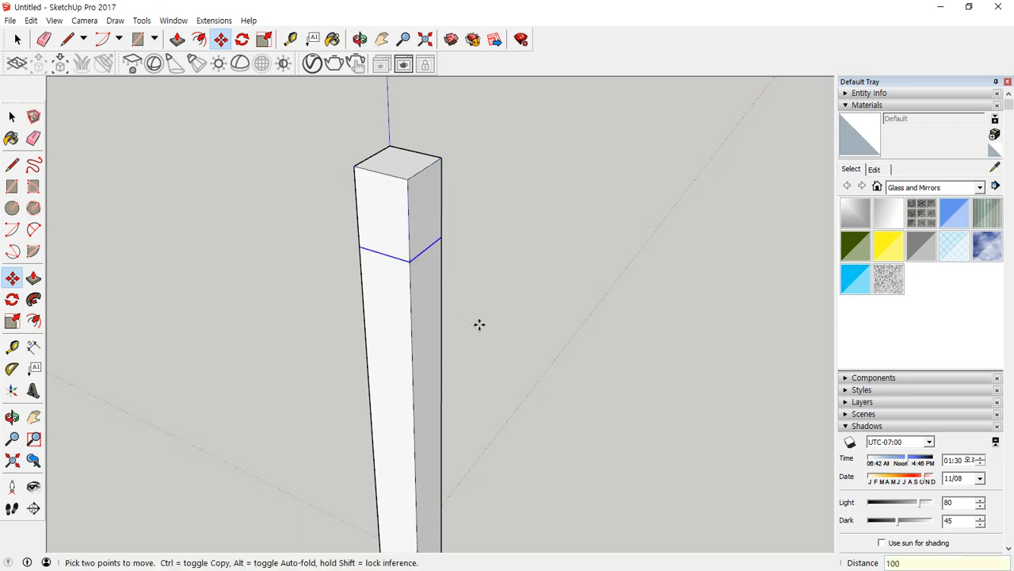
Examine the leg's two divided side faces above and below the copied edges.
{"action": "key", "text": "space"}
{"action": "key", "text": "o"}
{"action": "left_click_drag", "start_coordinate": [308, 299], "coordinate": [134, 301]}
{"action": "key", "text": "space"}
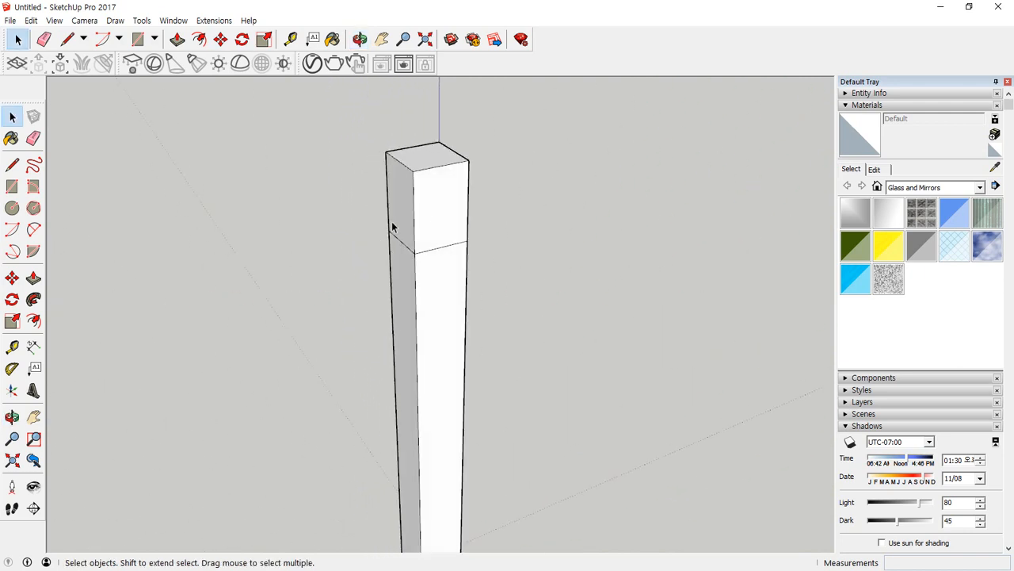
{"action": "left_click", "coordinate": [435, 248]}
{"action": "left_click", "coordinate": [439, 292]}
{"action": "left_click", "coordinate": [400, 227]}
{"action": "left_click", "coordinate": [406, 281]}
{"action": "left_click", "coordinate": [532, 304]}
Move the leg's bottom edge on the wide white side 30 mm inward along the green axis.
{"action": "middle_click_drag", "start_coordinate": [546, 405], "coordinate": [391, 370]}
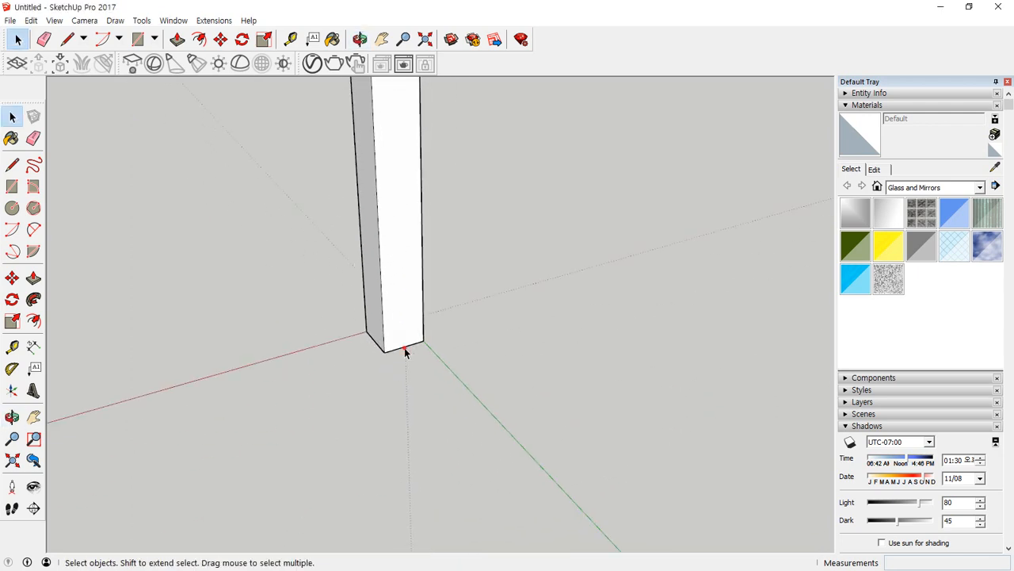
{"action": "left_click", "coordinate": [406, 350]}
{"action": "scroll", "coordinate": [406, 341], "scroll_direction": "up", "scroll_amount": 2}
{"action": "key", "text": "m"}
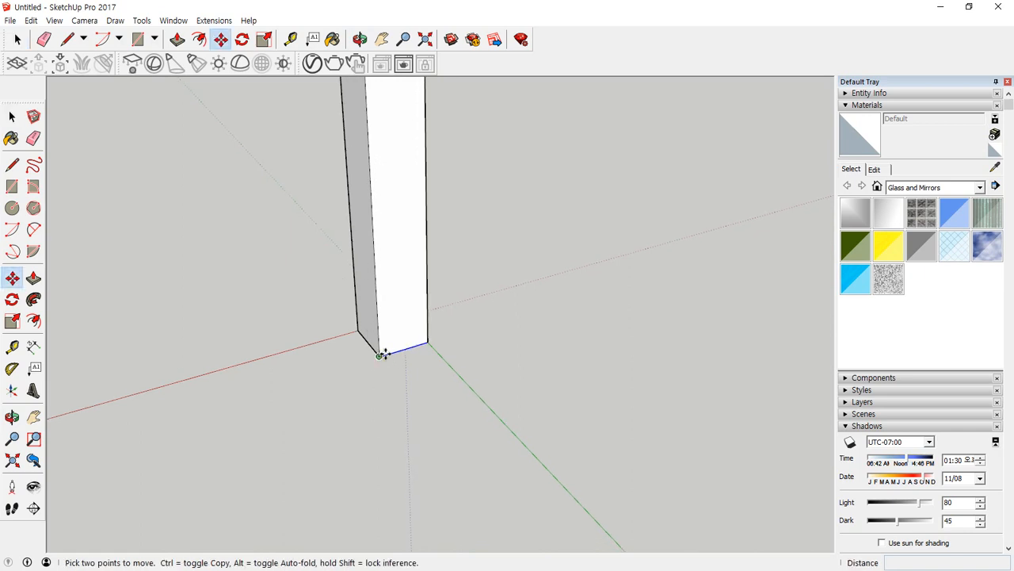
{"action": "left_click", "coordinate": [382, 355]}
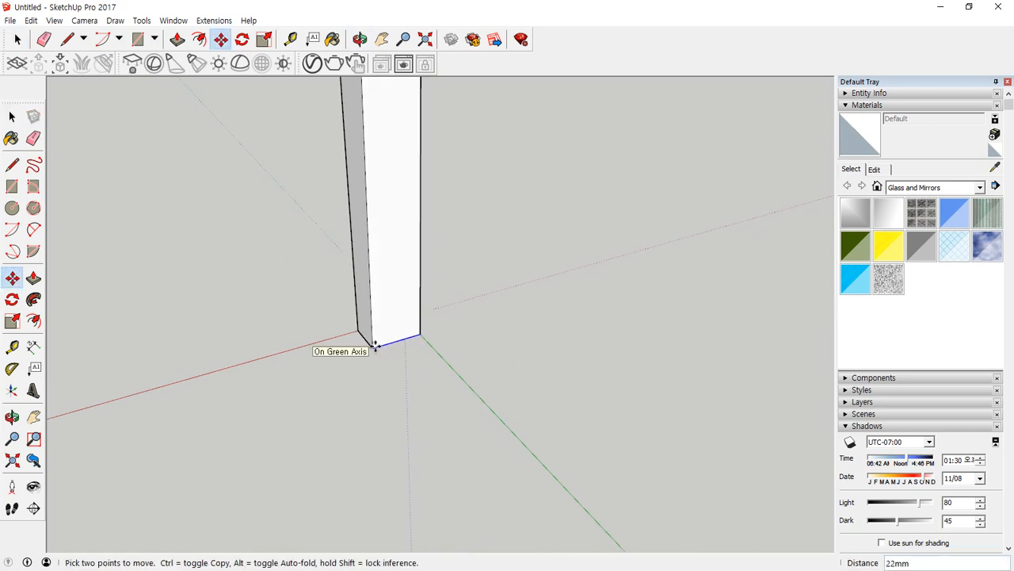
{"action": "type", "text": "30"}
{"action": "key", "text": "Return"}
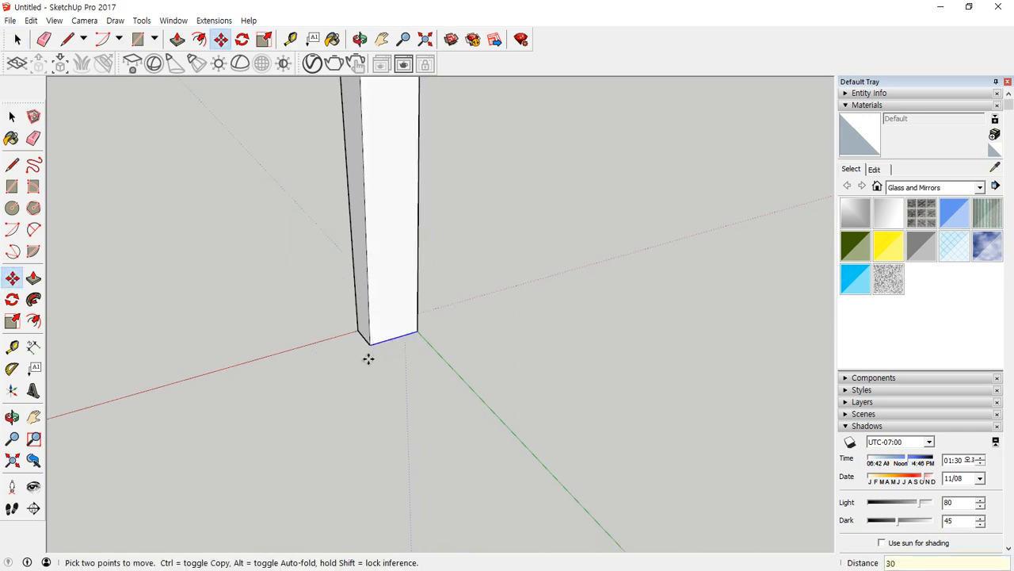
Move the adjacent bottom edge on the leg's grey side 30 mm inward along the red axis.
{"action": "key", "text": "space"}
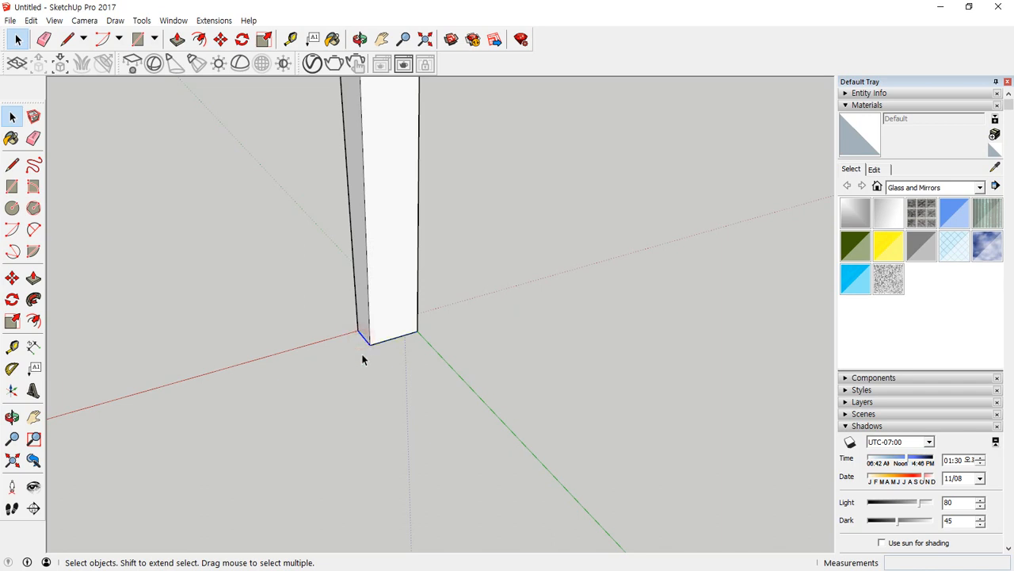
{"action": "key", "text": "m"}
{"action": "left_click", "coordinate": [369, 343]}
{"action": "type", "text": "30"}
{"action": "key", "text": "Return"}
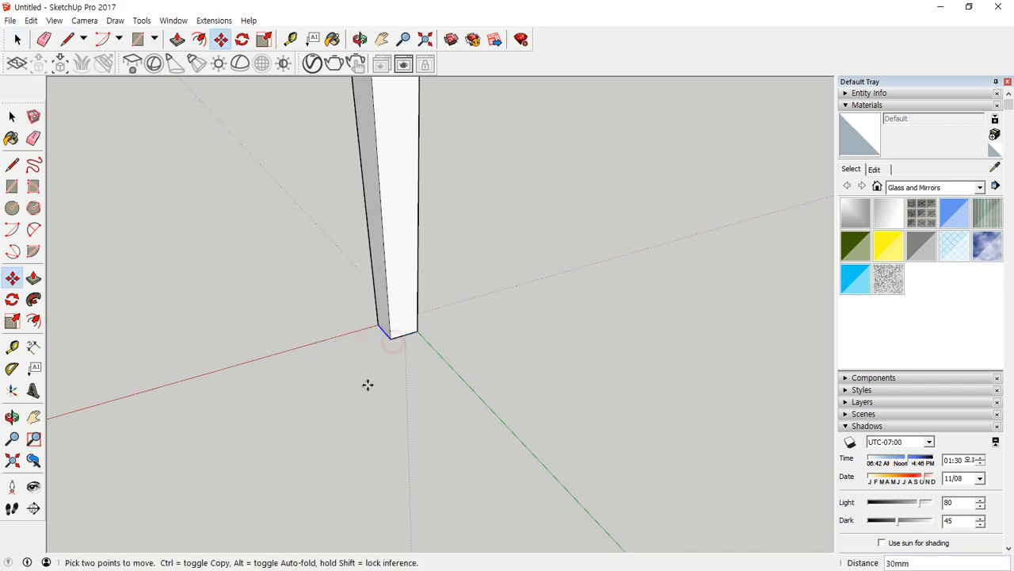
{"action": "scroll", "coordinate": [392, 361], "scroll_direction": "down", "scroll_amount": 6}
{"action": "key", "text": "space"}
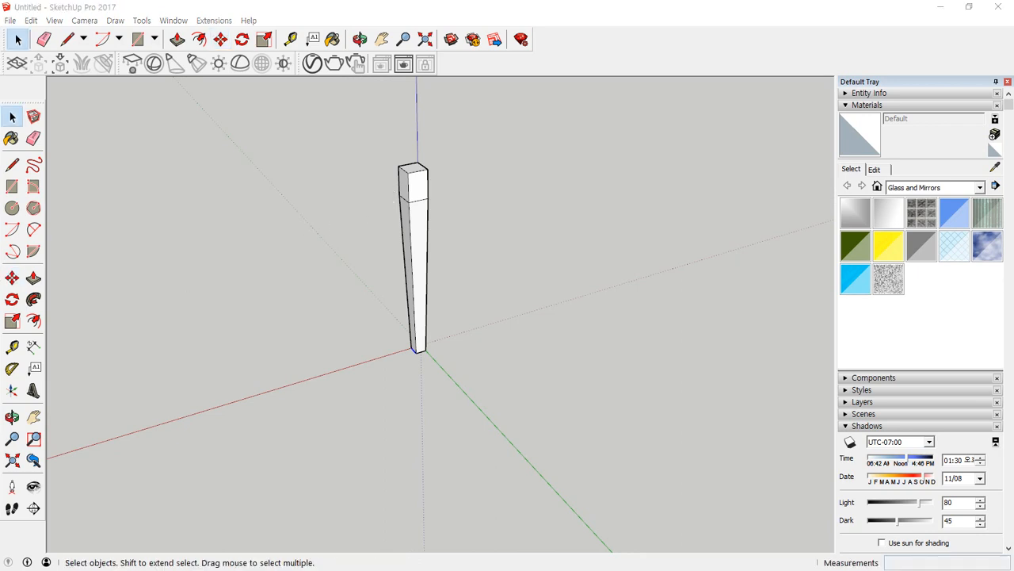
Select the whole tapered leg with all its connected faces and edges and make it a group.
{"action": "left_click", "coordinate": [416, 221]}
{"action": "triple_click", "coordinate": [421, 217]}
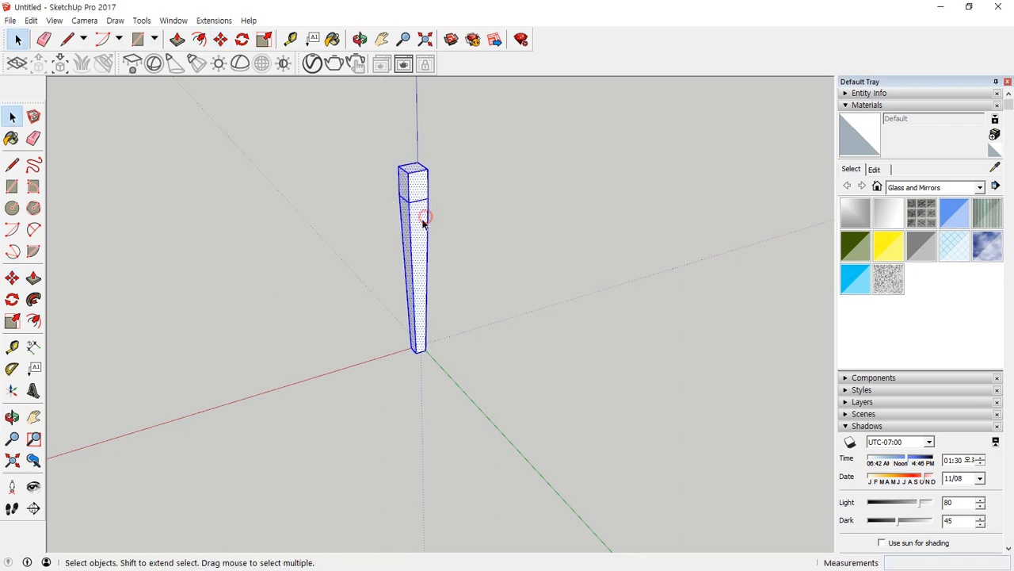
{"action": "right_click", "coordinate": [420, 224]}
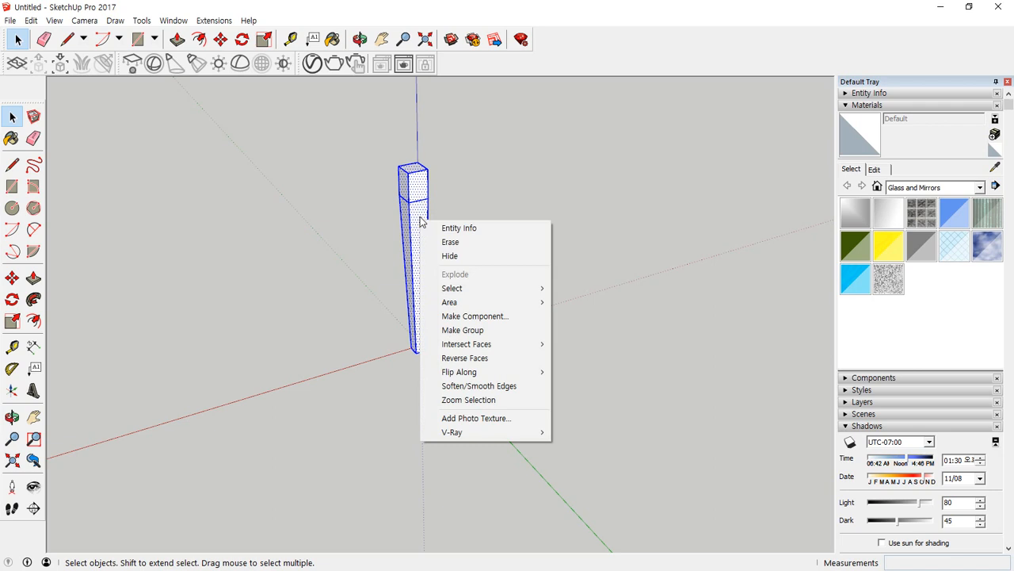
{"action": "key", "text": "g"}
Draw a 1200 by 750 mm horizontal rectangle from the outer top corner of the leg as the tabletop outline.
{"action": "middle_click_drag", "start_coordinate": [296, 230], "coordinate": [451, 290]}
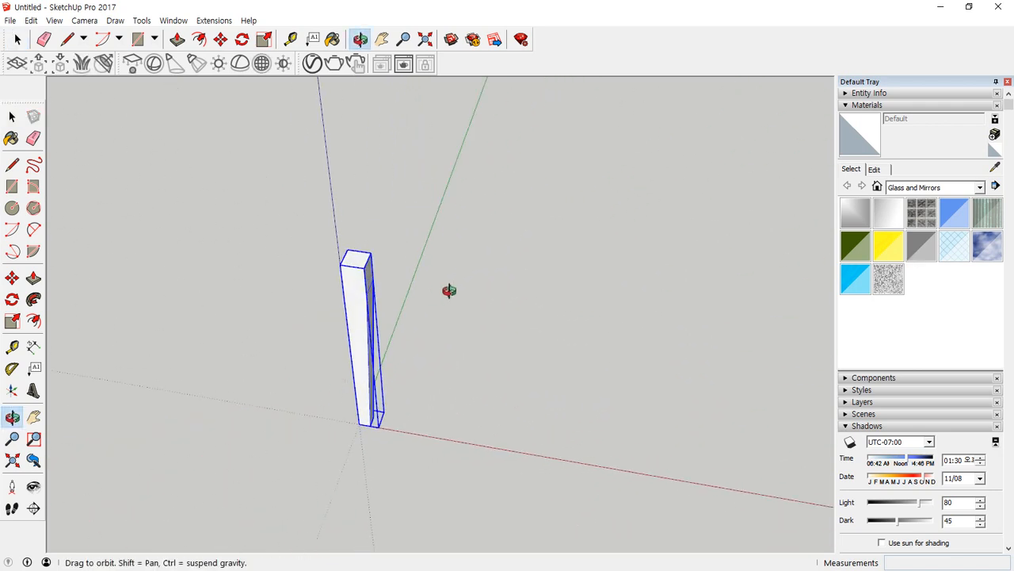
{"action": "key", "text": "r"}
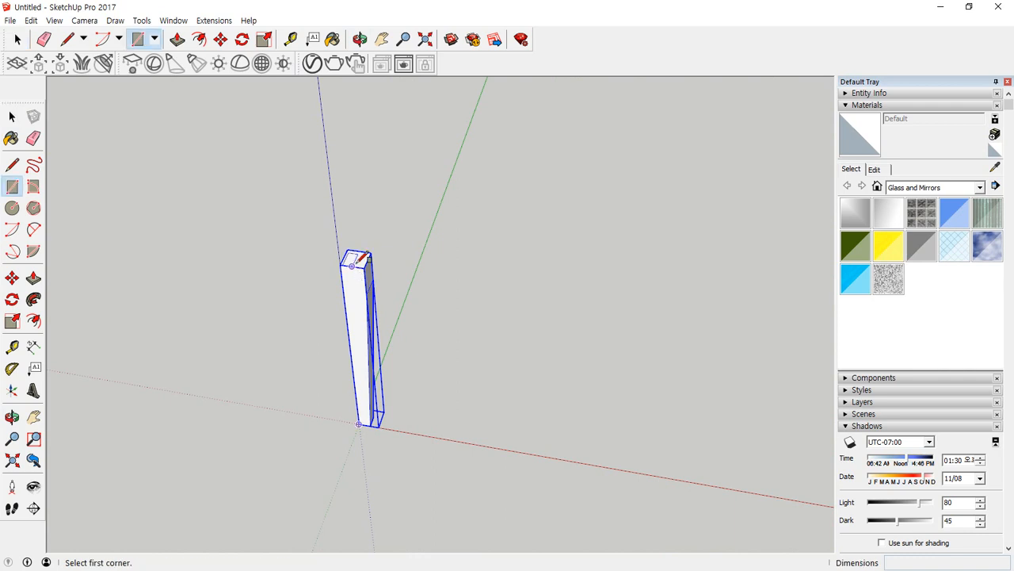
{"action": "left_click", "coordinate": [340, 264]}
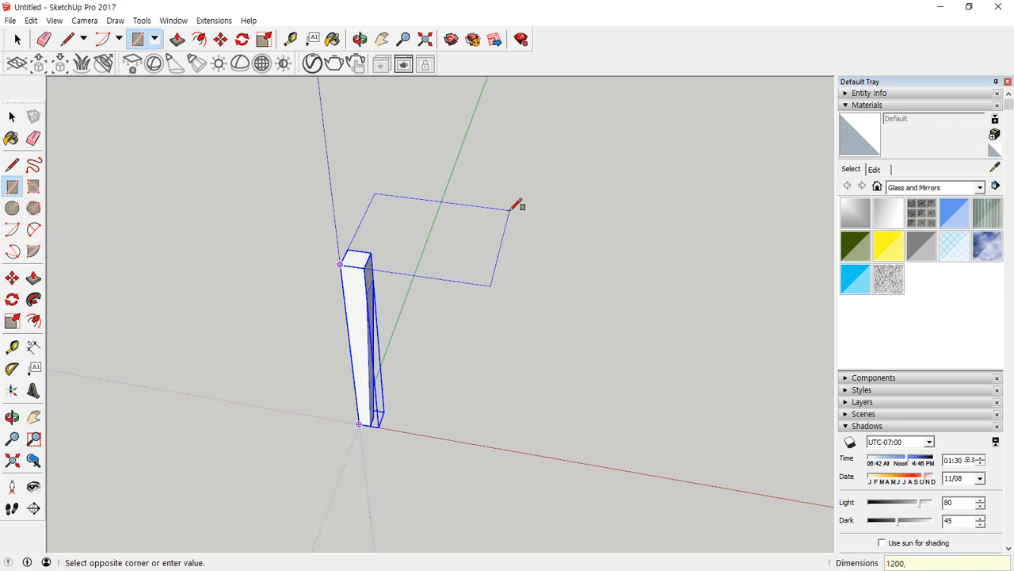
{"action": "type", "text": "1200,750"}
{"action": "key", "text": "Return"}
Pull the tabletop rectangle upward with Push/Pull to form a thin slab above the leg.
{"action": "key", "text": "p"}
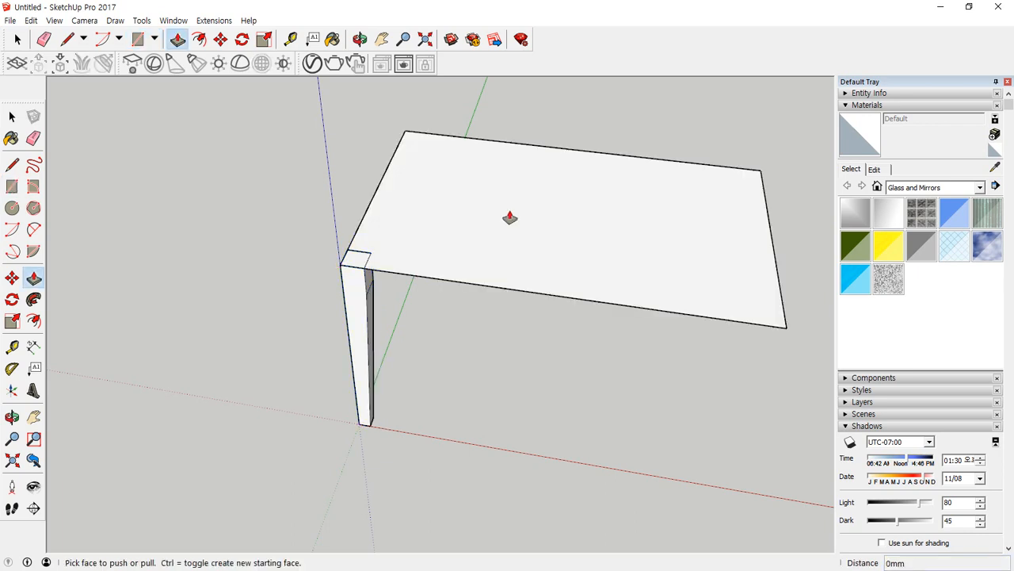
{"action": "left_click", "coordinate": [514, 261]}
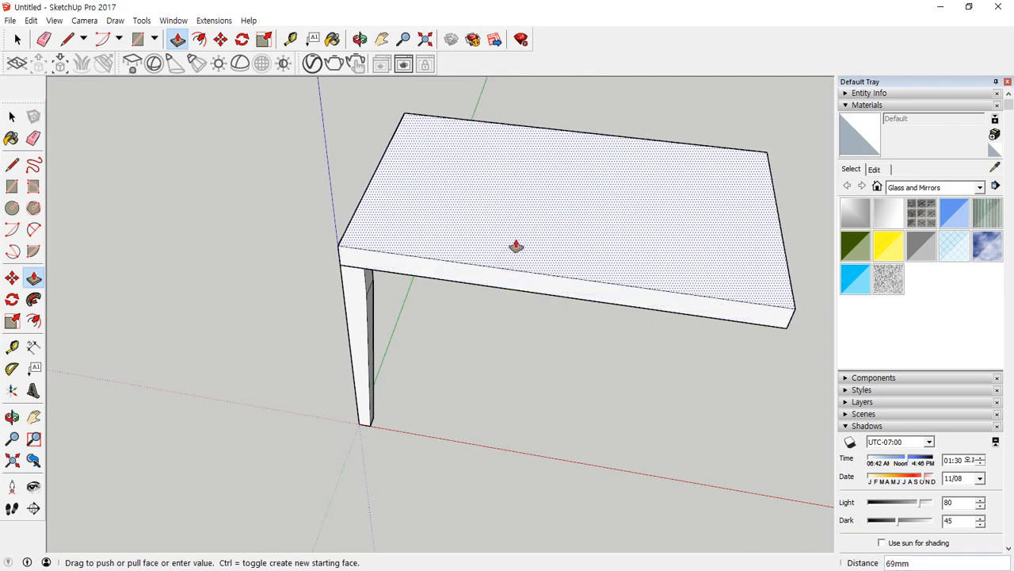
{"action": "left_click", "coordinate": [515, 246]}
Select the tabletop slab's faces and edges and make them a group.
{"action": "key", "text": "space"}
{"action": "double_click", "coordinate": [516, 242]}
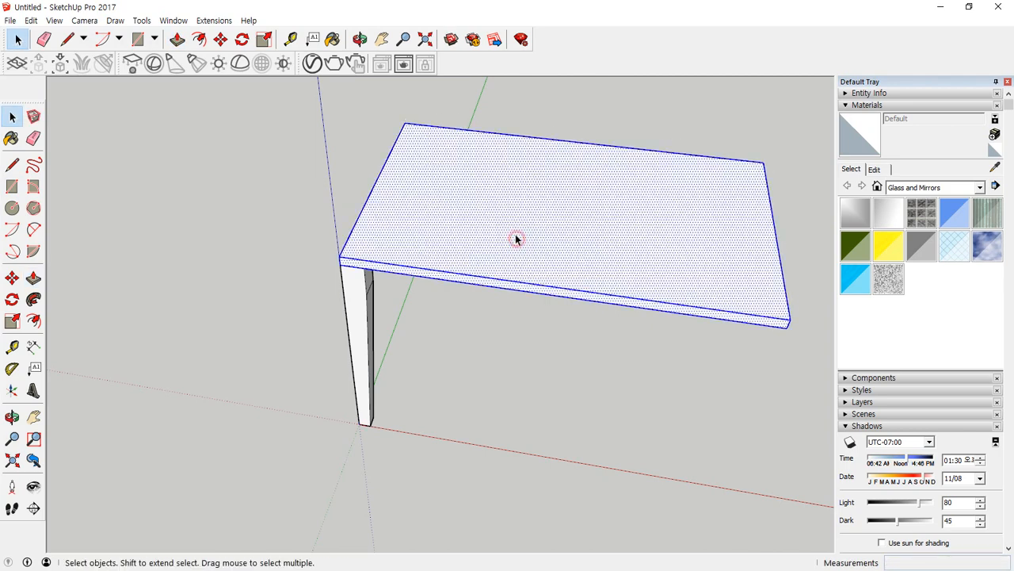
{"action": "right_click", "coordinate": [513, 231]}
{"action": "key", "text": "g"}
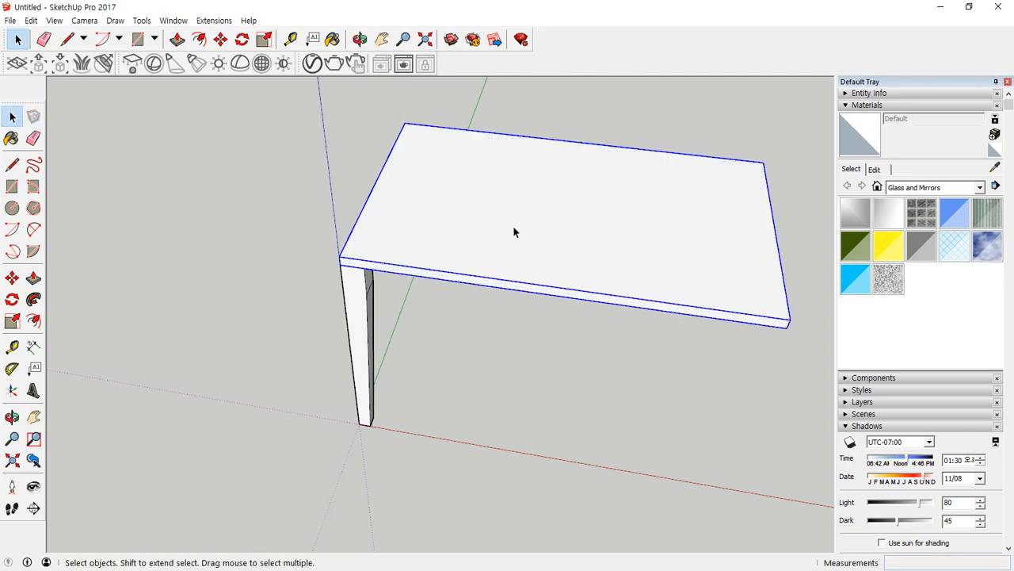
Copy the leg group 680 mm along the green axis to the other corner of the tabletop's short side.
{"action": "middle_click_drag", "start_coordinate": [318, 352], "coordinate": [422, 293]}
{"action": "middle_click_drag", "start_coordinate": [519, 323], "coordinate": [512, 328]}
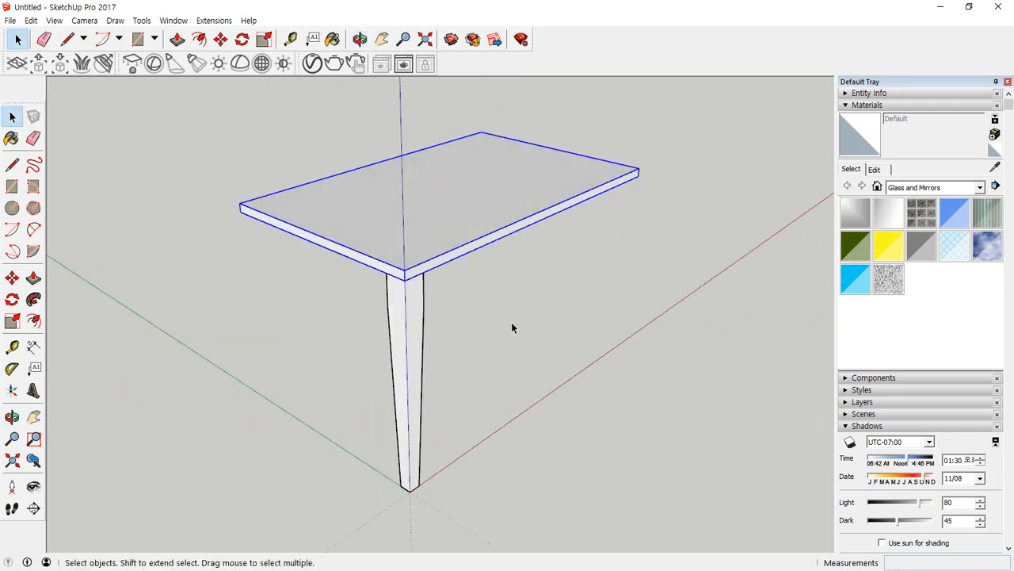
{"action": "left_click", "coordinate": [607, 388]}
{"action": "key", "text": "m"}
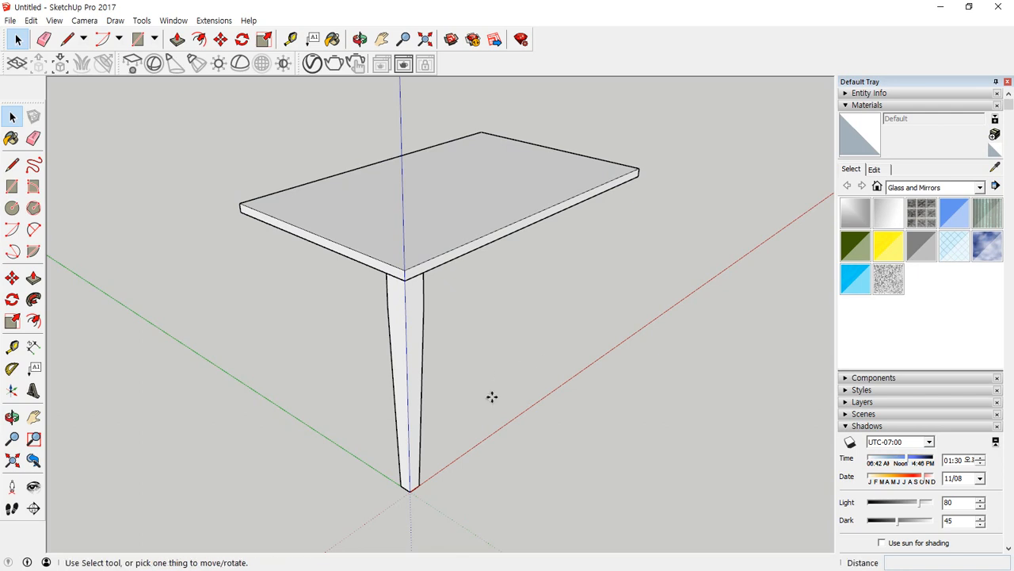
{"action": "left_click", "coordinate": [404, 279]}
{"action": "key", "text": "ctrl"}
{"action": "middle_click_drag", "start_coordinate": [249, 219], "coordinate": [412, 276]}
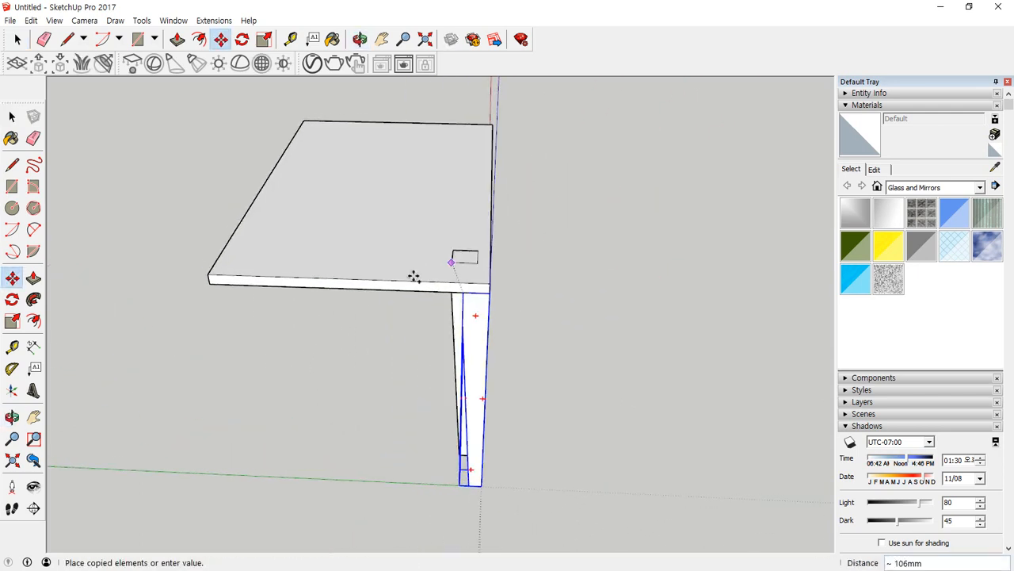
{"action": "left_click", "coordinate": [210, 283]}
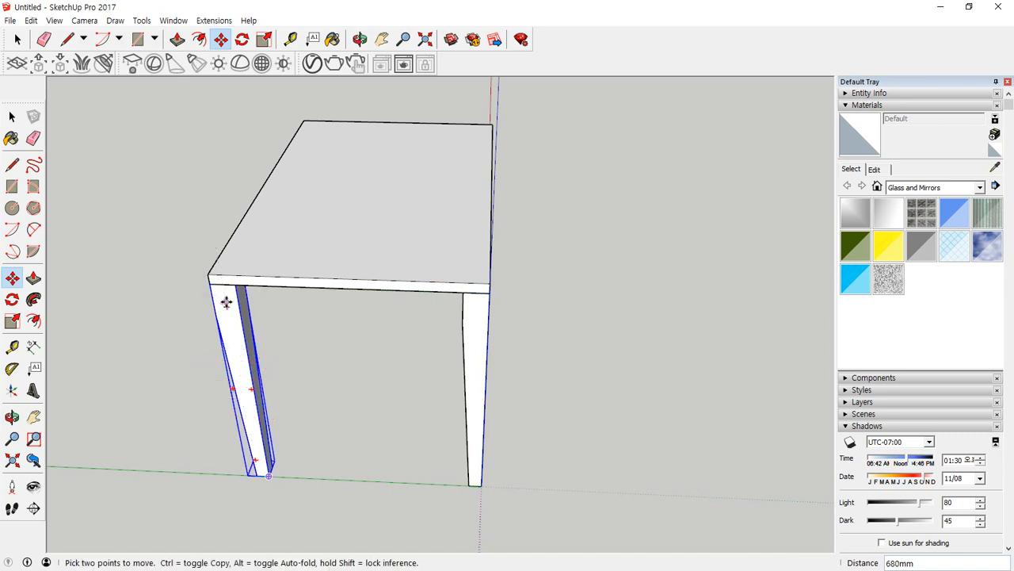
Flip the copied leg along the group's green axis so its straight sides face outward.
{"action": "right_click", "coordinate": [226, 301]}
{"action": "mouse_move", "coordinate": [287, 471]}
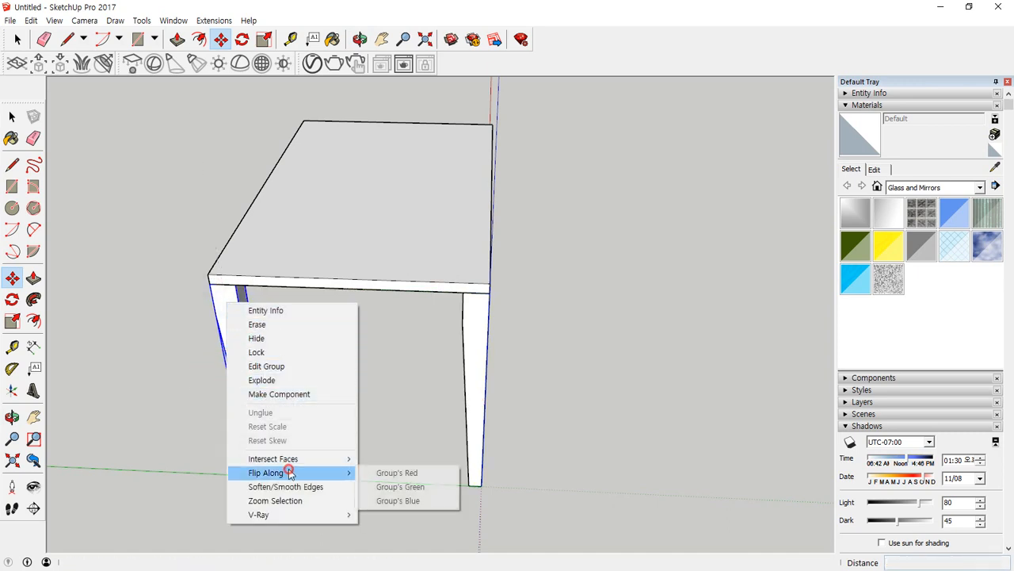
{"action": "left_click", "coordinate": [390, 487]}
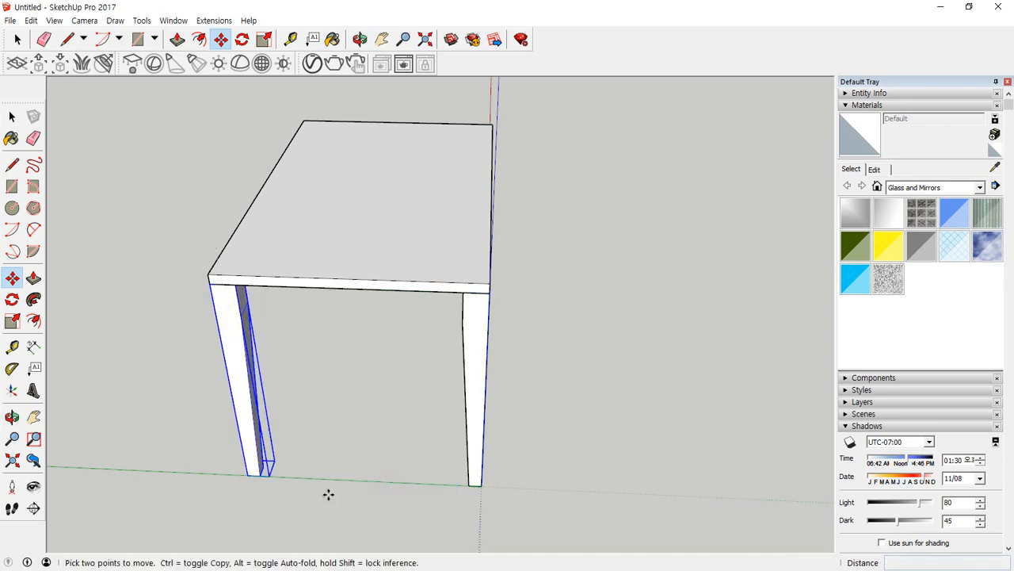
{"action": "key", "text": "space"}
Copy both legs together along the red axis to the corners at the opposite end of the tabletop.
{"action": "middle_click_drag", "start_coordinate": [568, 407], "coordinate": [301, 344]}
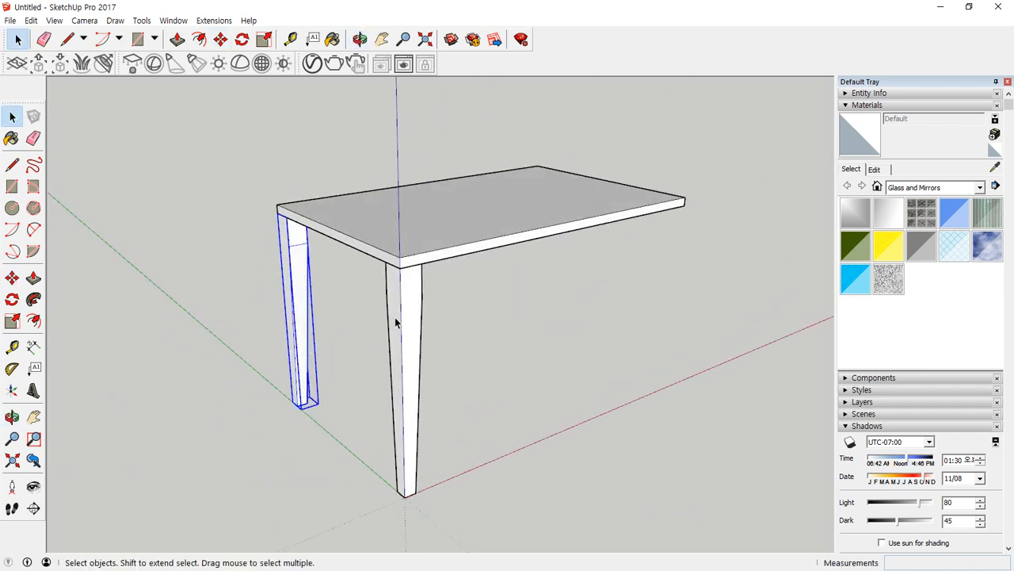
{"action": "left_click", "coordinate": [413, 320], "text": "shift"}
{"action": "key", "text": "m"}
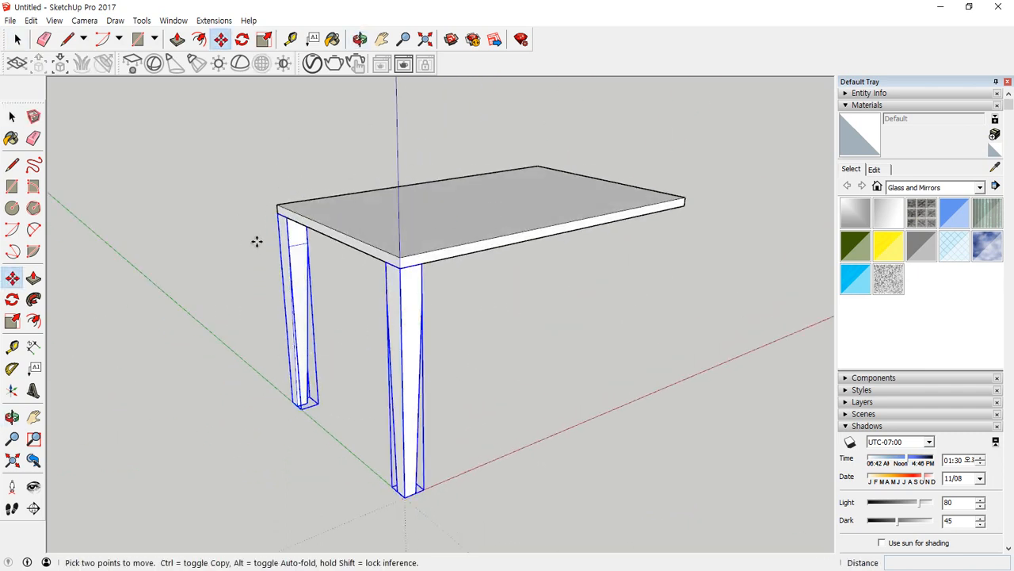
{"action": "key", "text": "ctrl"}
{"action": "left_click", "coordinate": [415, 264]}
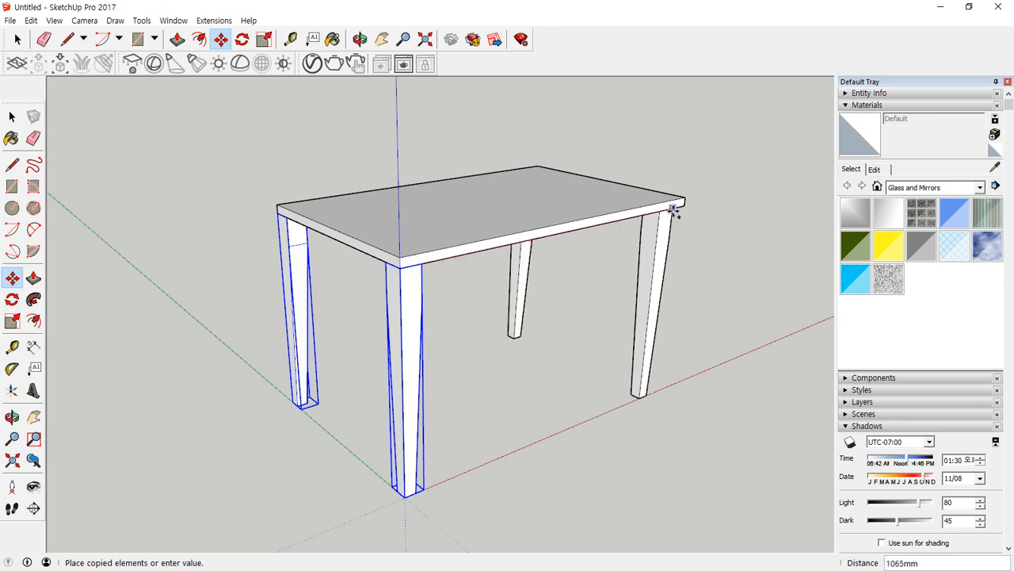
{"action": "left_click", "coordinate": [683, 208]}
Flip the two copied legs along the red direction so their tapers face inward, and clear the selection.
{"action": "middle_click_drag", "start_coordinate": [679, 220], "coordinate": [264, 181]}
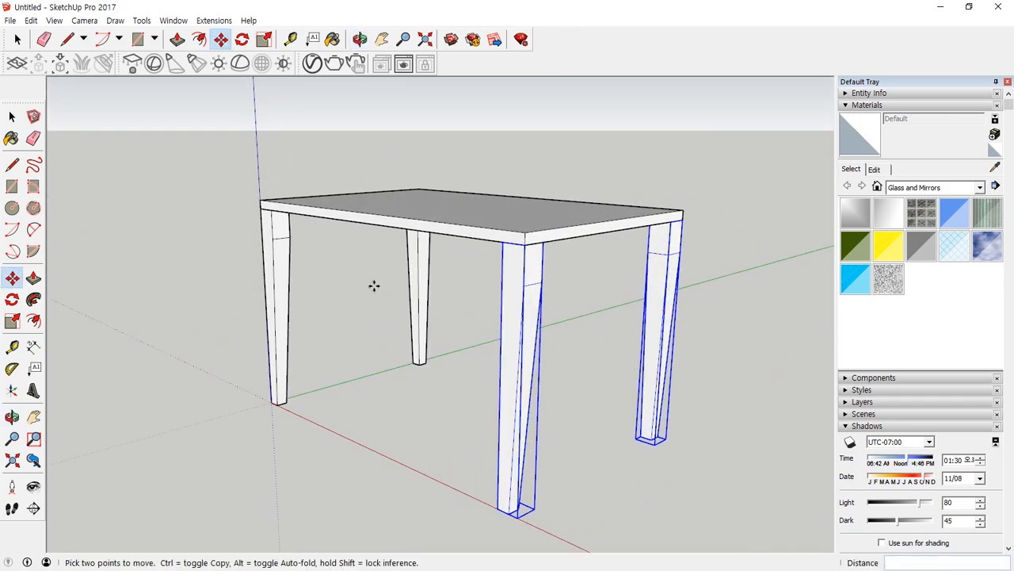
{"action": "right_click", "coordinate": [511, 262]}
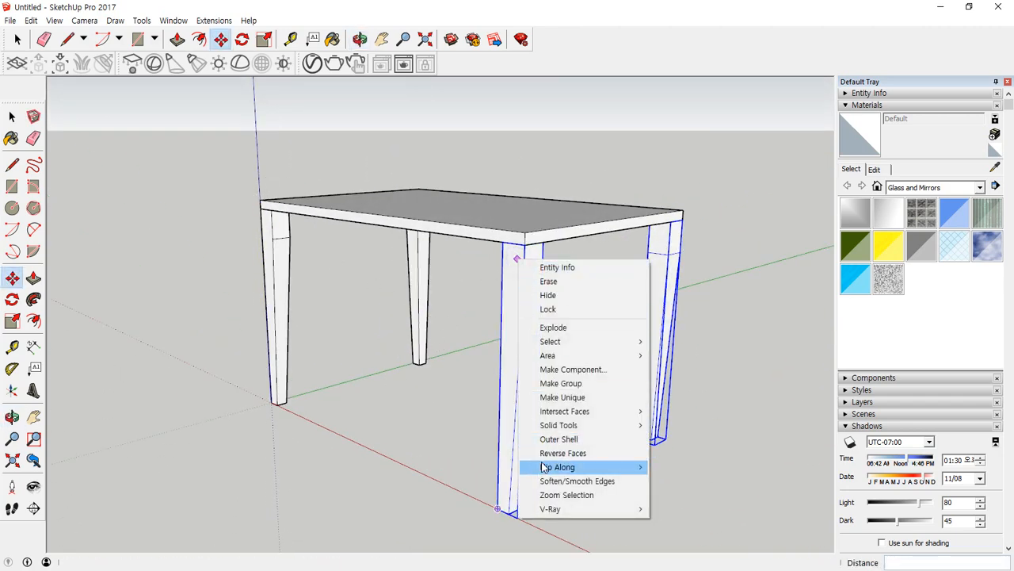
{"action": "mouse_move", "coordinate": [555, 466]}
{"action": "left_click", "coordinate": [688, 469]}
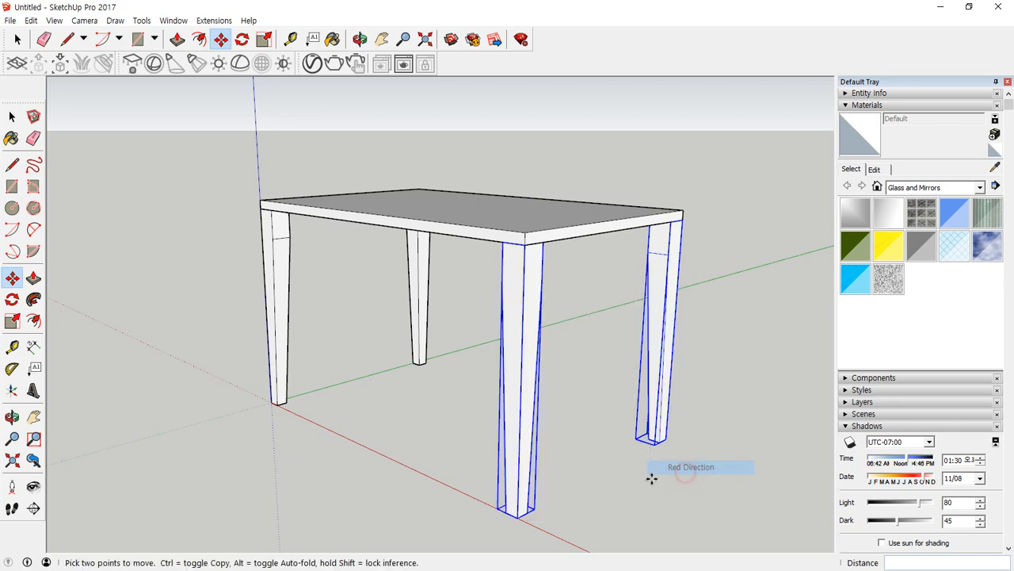
{"action": "key", "text": "space"}
{"action": "left_click", "coordinate": [362, 409]}
Draw an upright apron rectangle between the two legs on the red axis, from the tabletop's underside to the leg's dividing edge.
{"action": "middle_click_drag", "start_coordinate": [362, 410], "coordinate": [458, 438]}
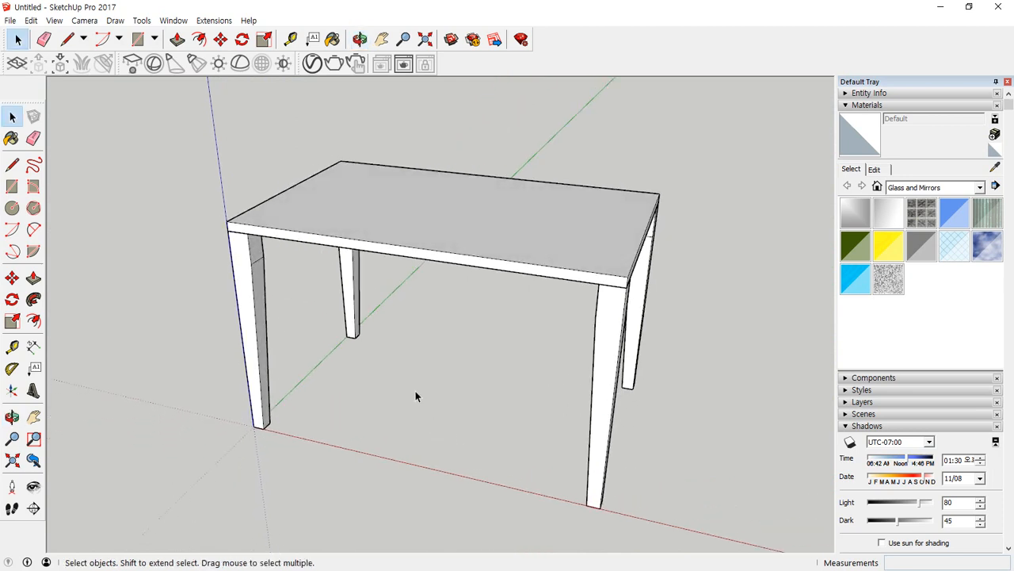
{"action": "key", "text": "r"}
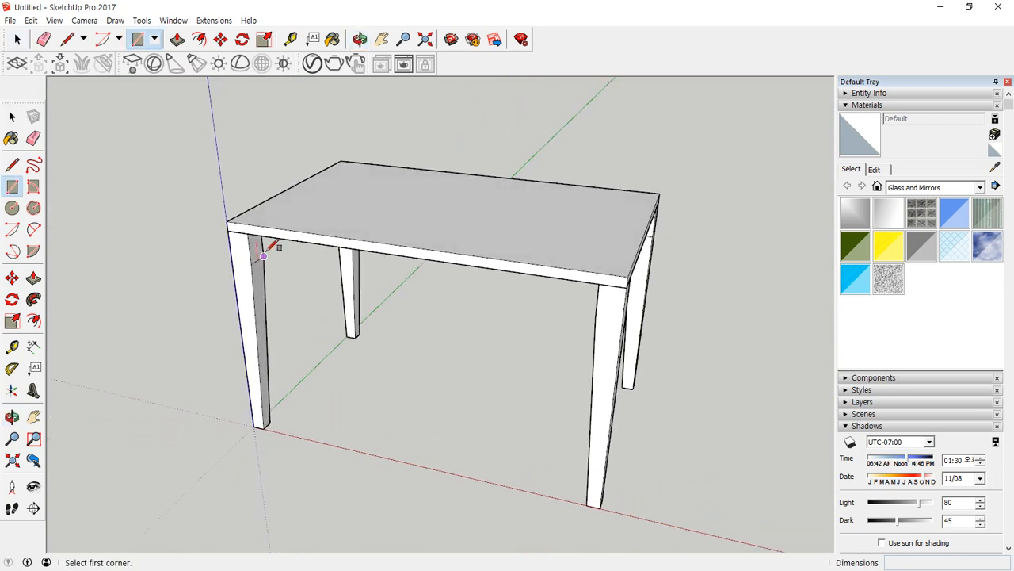
{"action": "left_click", "coordinate": [247, 234]}
{"action": "middle_click_drag", "start_coordinate": [542, 297], "coordinate": [650, 283]}
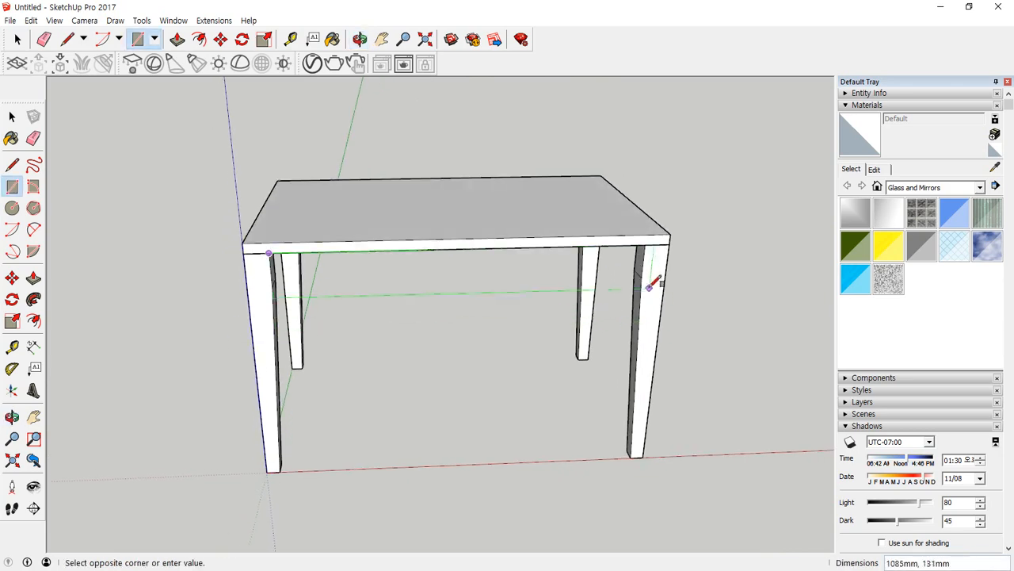
{"action": "left_click", "coordinate": [643, 277]}
Open the file import dialog and set the file type to JPEG Image (*.jpg).
{"action": "middle_click_drag", "start_coordinate": [453, 283], "coordinate": [227, 229]}
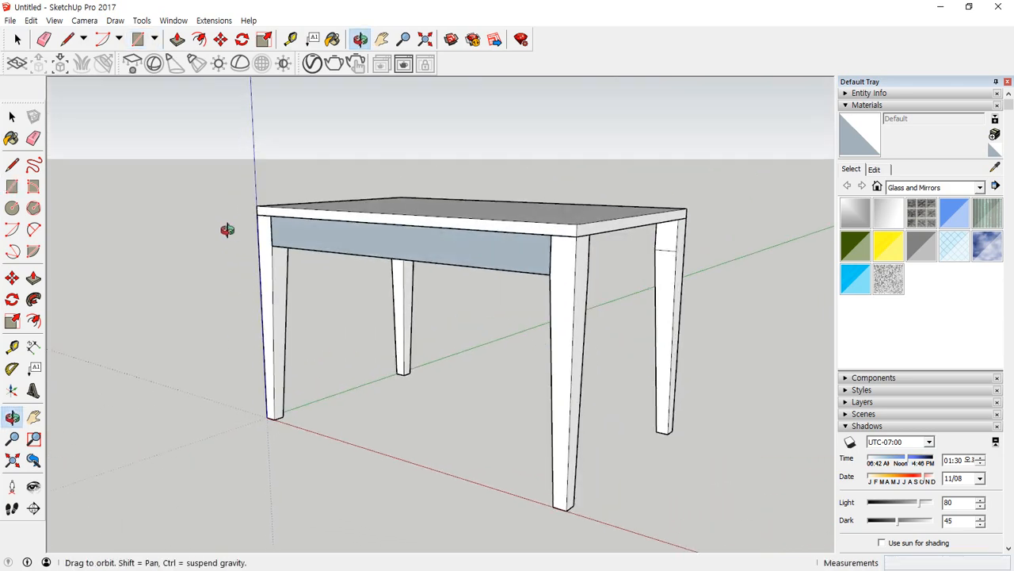
{"action": "scroll", "coordinate": [351, 240], "scroll_direction": "up", "scroll_amount": 4}
{"action": "scroll", "coordinate": [420, 321], "scroll_direction": "up", "scroll_amount": 3}
{"action": "scroll", "coordinate": [419, 321], "scroll_direction": "down", "scroll_amount": 3}
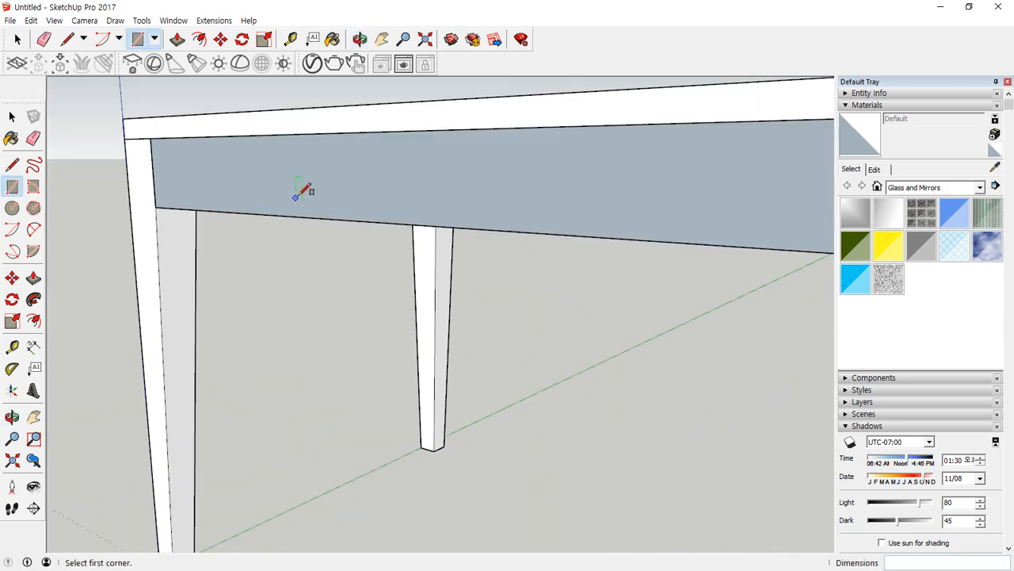
{"action": "middle_click_drag", "start_coordinate": [302, 190], "coordinate": [278, 206]}
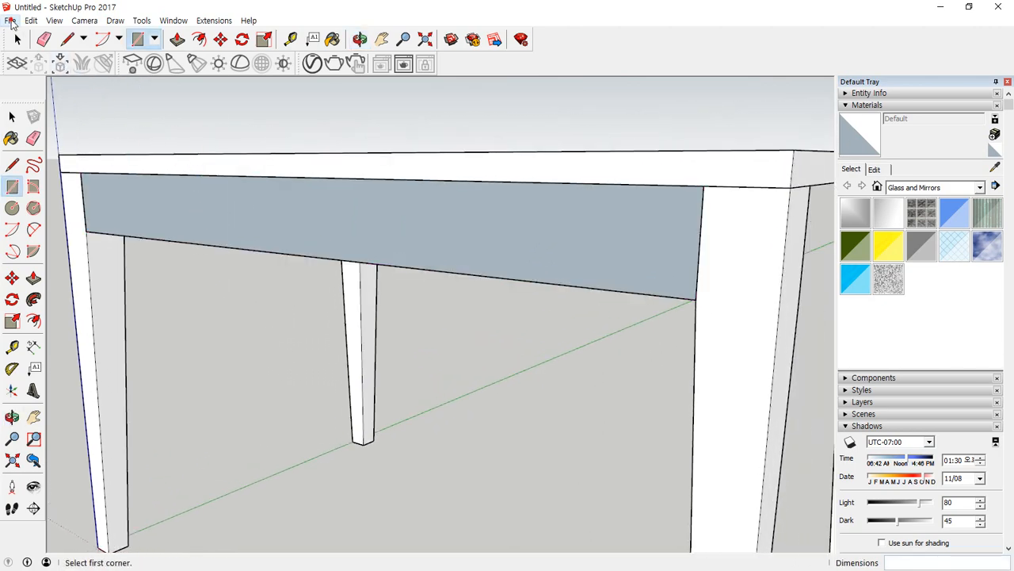
{"action": "left_click", "coordinate": [11, 20]}
{"action": "left_click", "coordinate": [34, 202]}
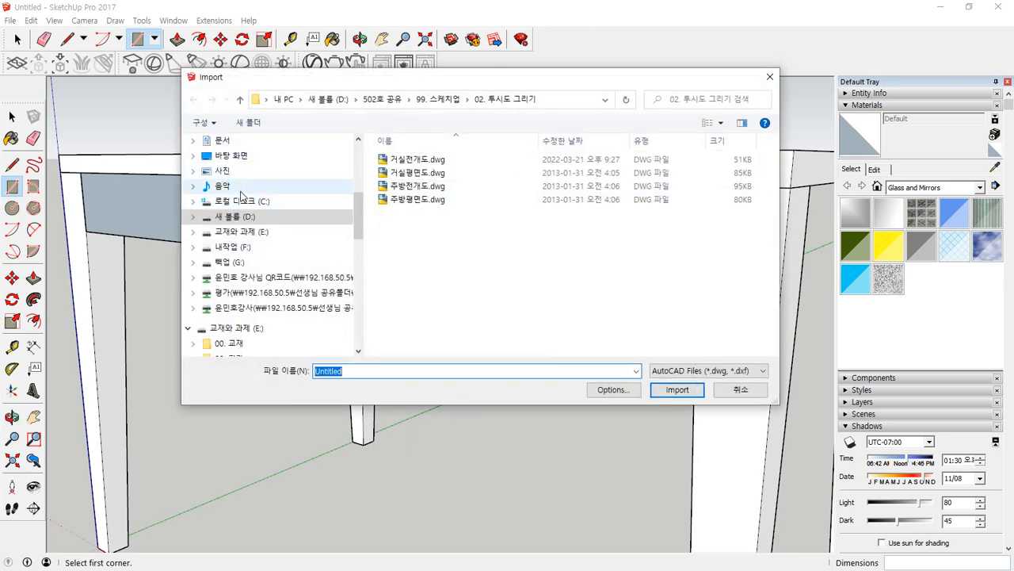
{"action": "scroll", "coordinate": [227, 168], "scroll_direction": "up", "scroll_amount": 1}
{"action": "left_click", "coordinate": [226, 156]}
{"action": "left_click", "coordinate": [222, 171]}
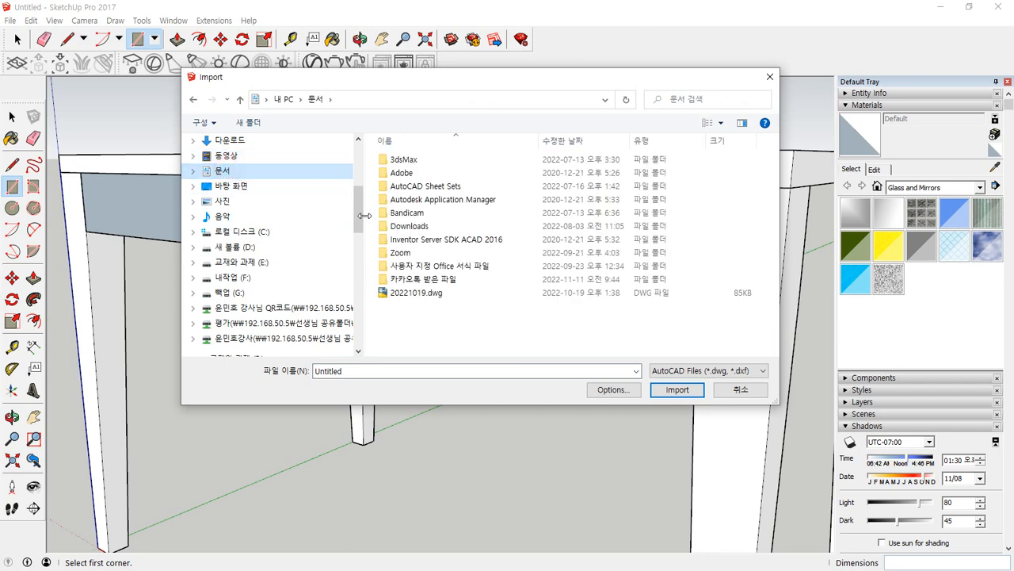
{"action": "left_click", "coordinate": [711, 371]}
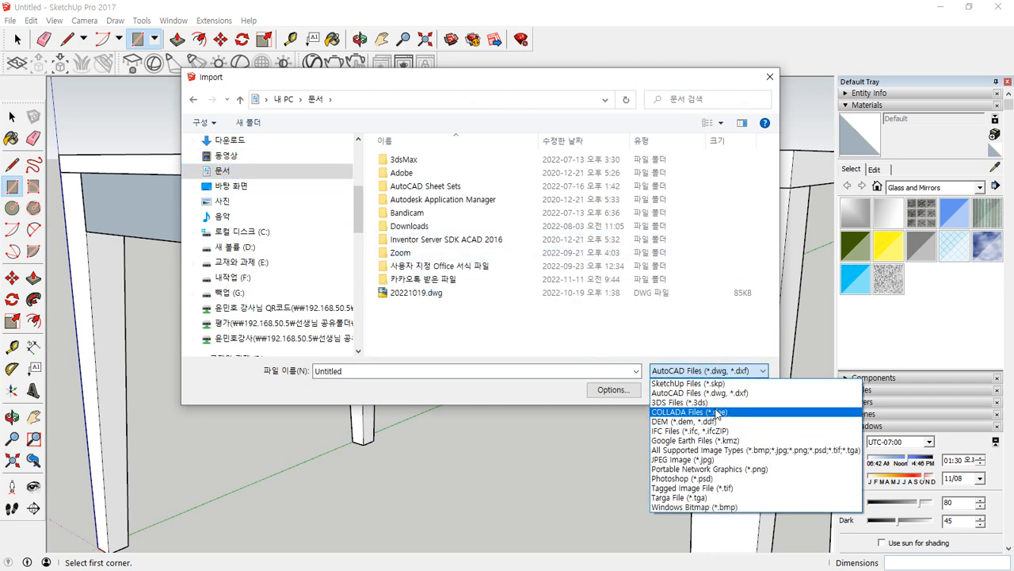
{"action": "left_click", "coordinate": [715, 460]}
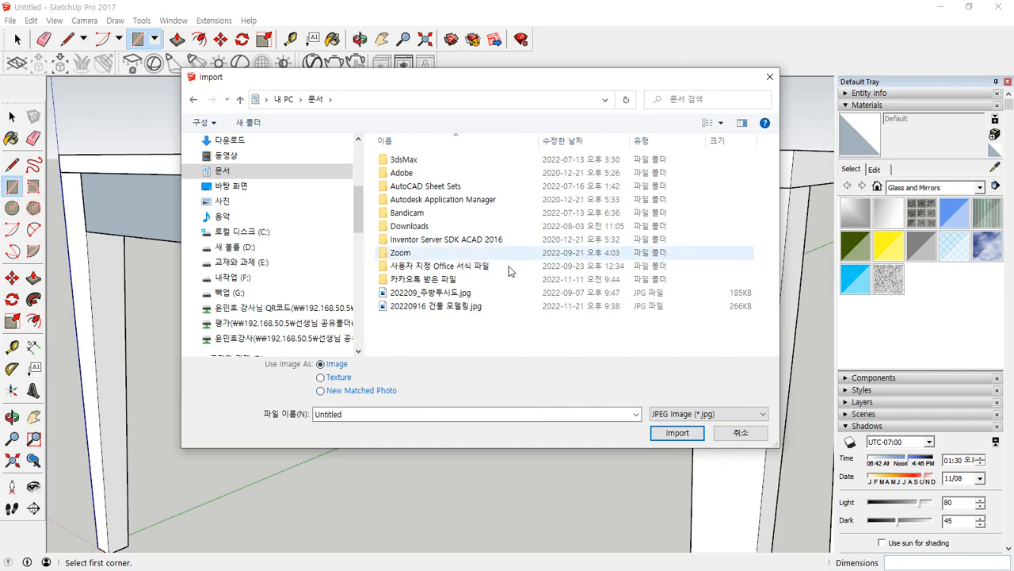
Import img.jpg from the downloads folder as an image scaled to the apron's height, placed at its lower corner, and delete the placed image.
{"action": "left_click", "coordinate": [226, 140]}
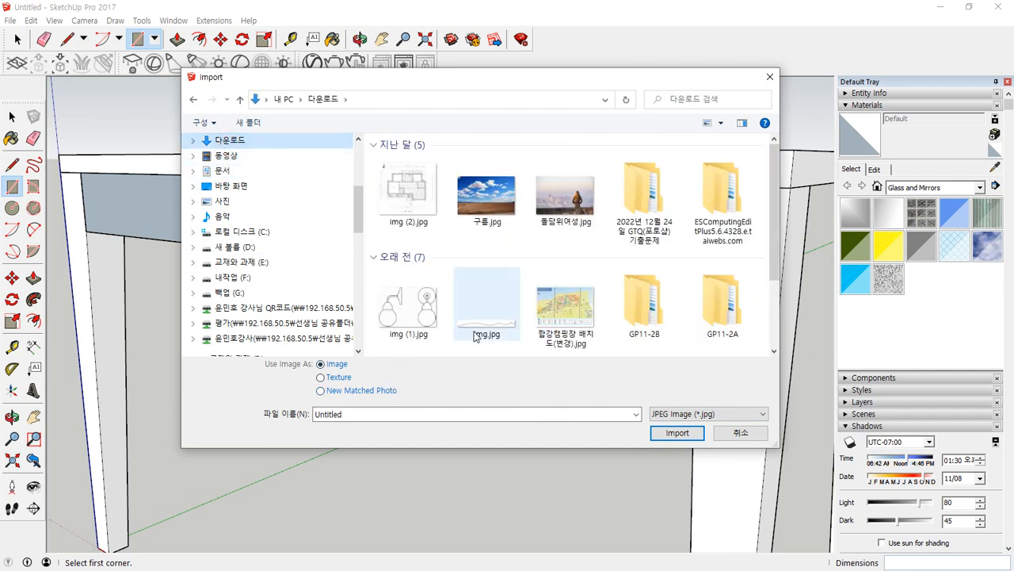
{"action": "left_click", "coordinate": [500, 334]}
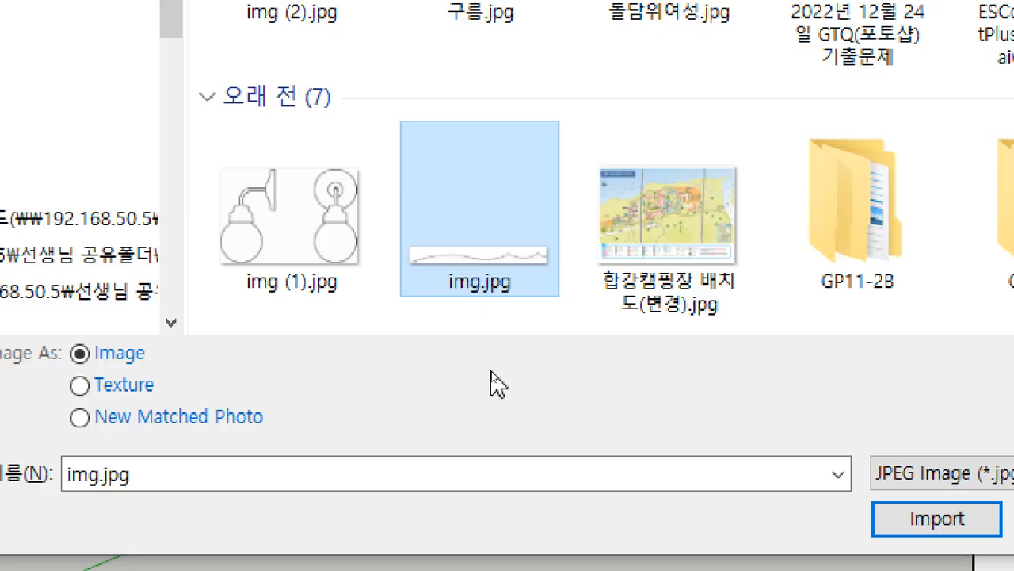
{"action": "left_click", "coordinate": [937, 518]}
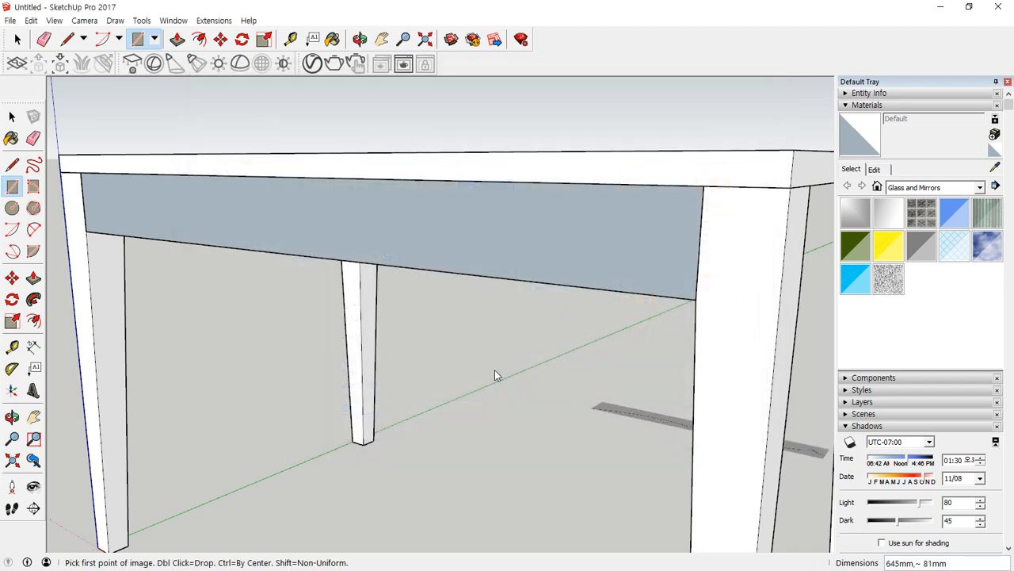
{"action": "left_click", "coordinate": [86, 231]}
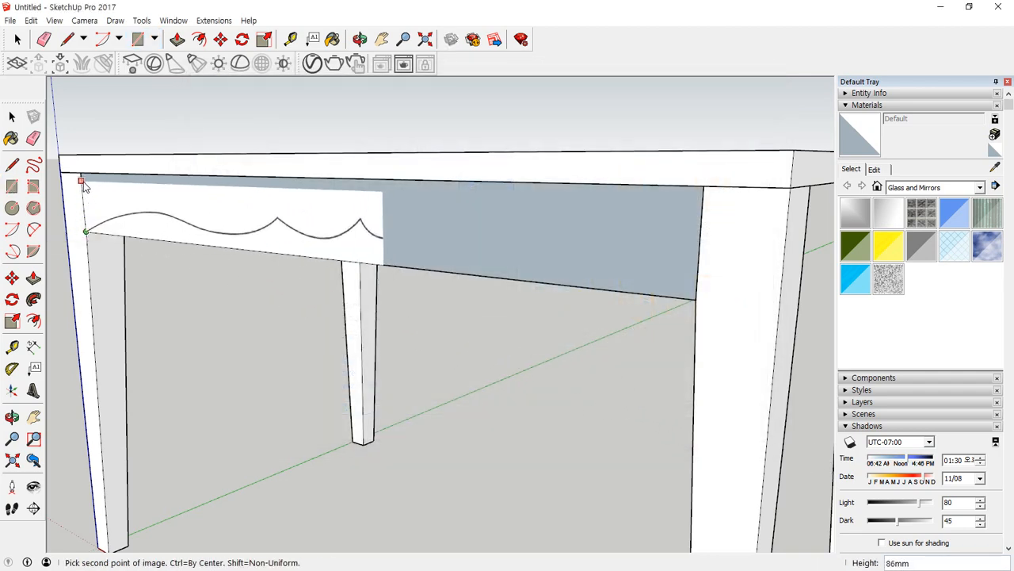
{"action": "left_click", "coordinate": [86, 182]}
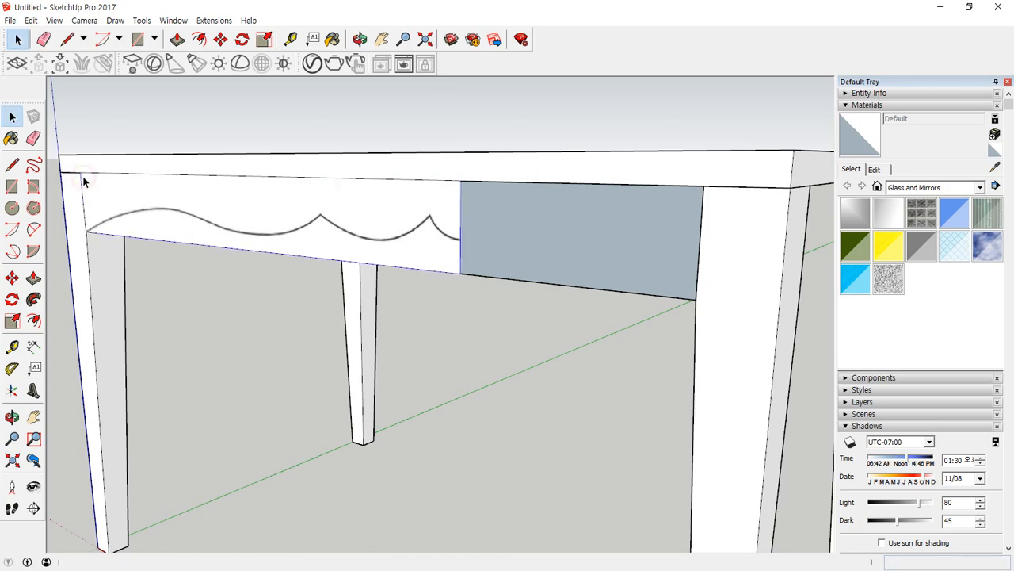
{"action": "middle_click_drag", "start_coordinate": [227, 220], "coordinate": [492, 250]}
{"action": "key", "text": "Delete"}
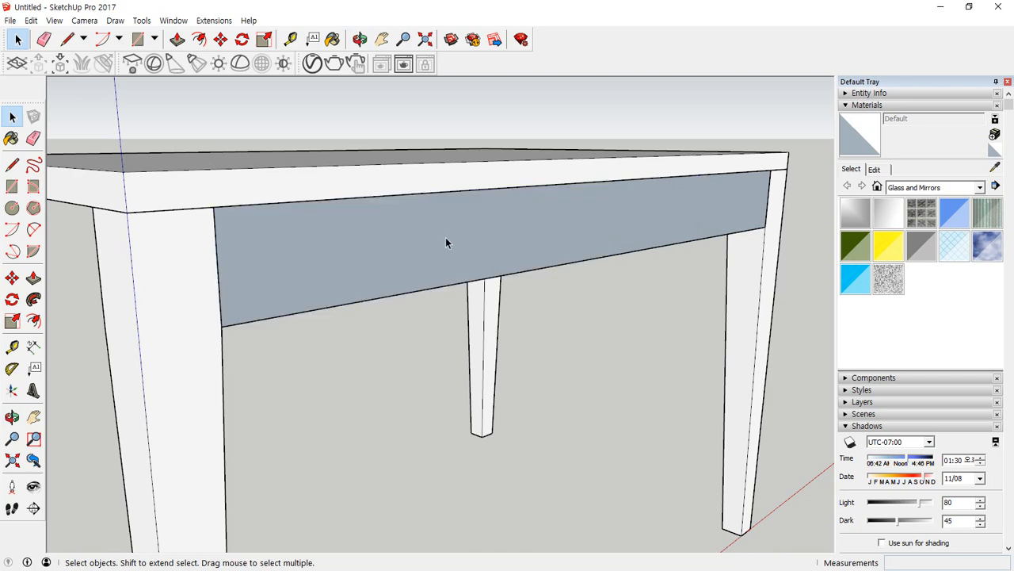
Import img.jpg as a texture and paint it on the apron face, scaled from the face's lower corner to its upper corner.
{"action": "left_click", "coordinate": [10, 20]}
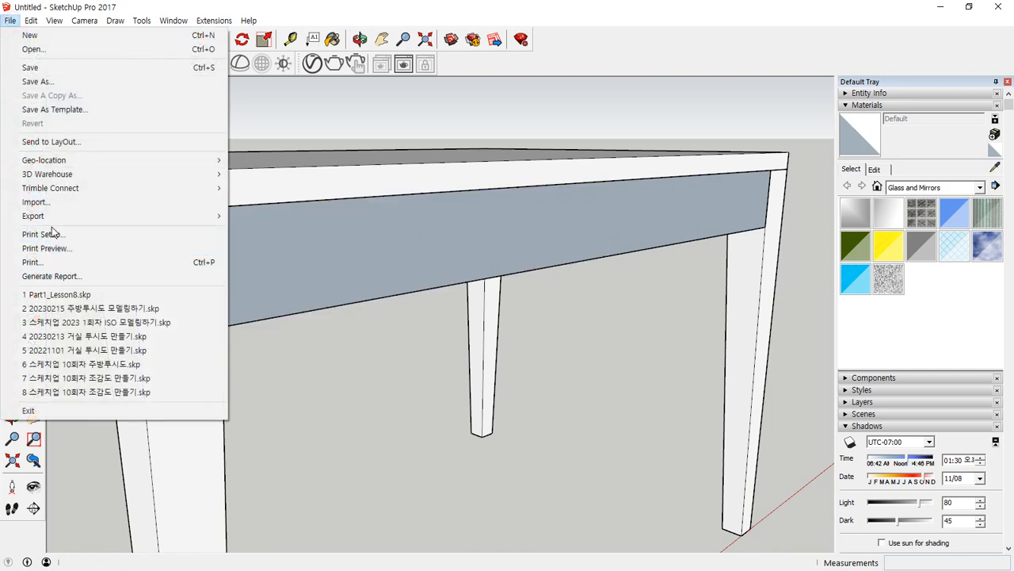
{"action": "left_click", "coordinate": [49, 202]}
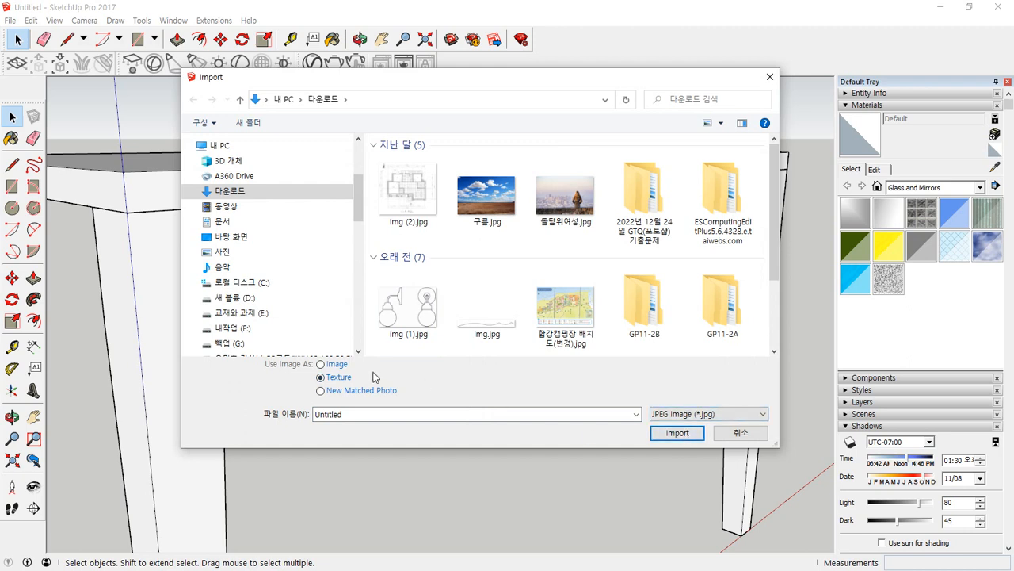
{"action": "left_click", "coordinate": [678, 432]}
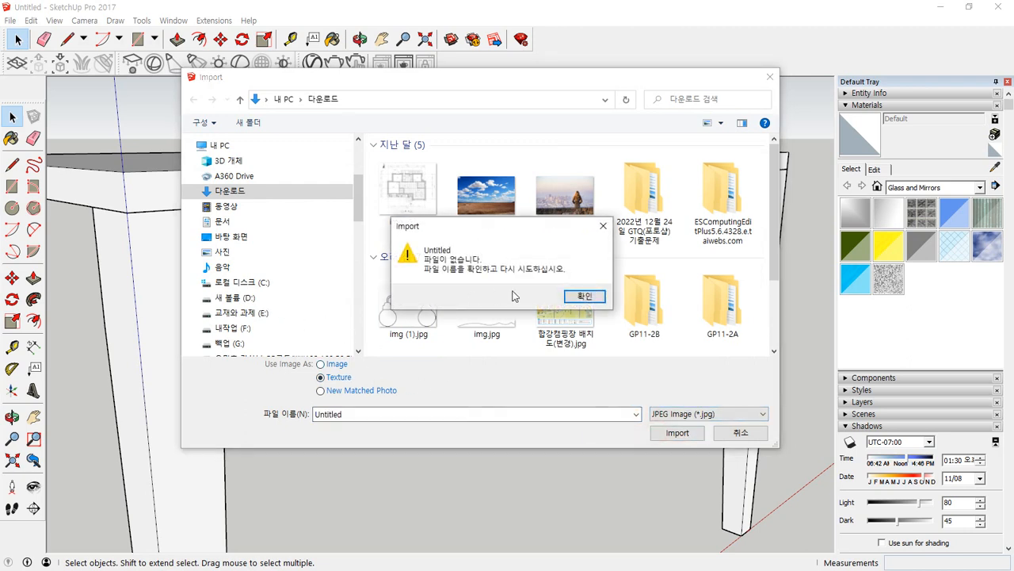
{"action": "left_click", "coordinate": [584, 297]}
{"action": "left_click", "coordinate": [492, 333]}
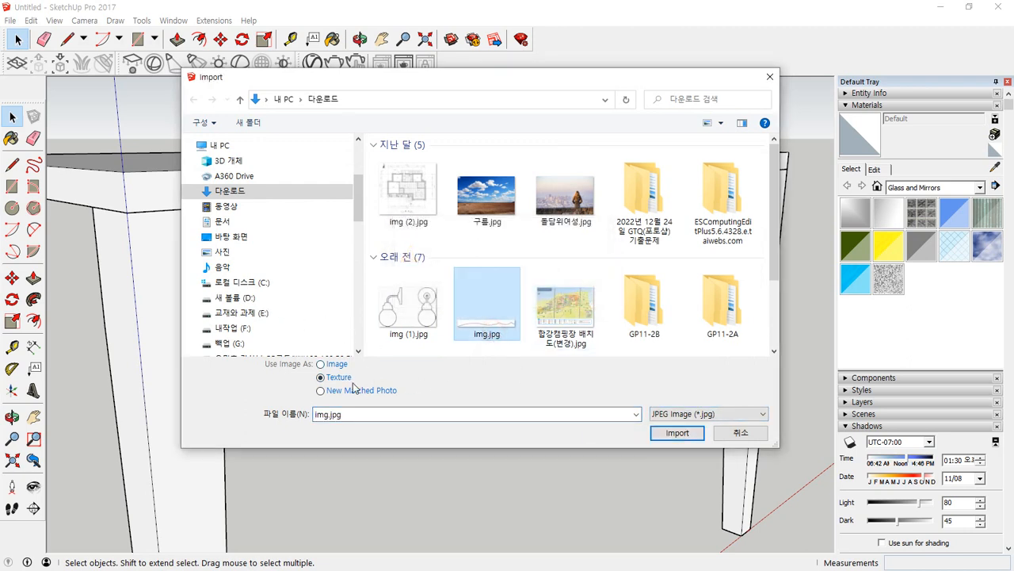
{"action": "left_click", "coordinate": [678, 433]}
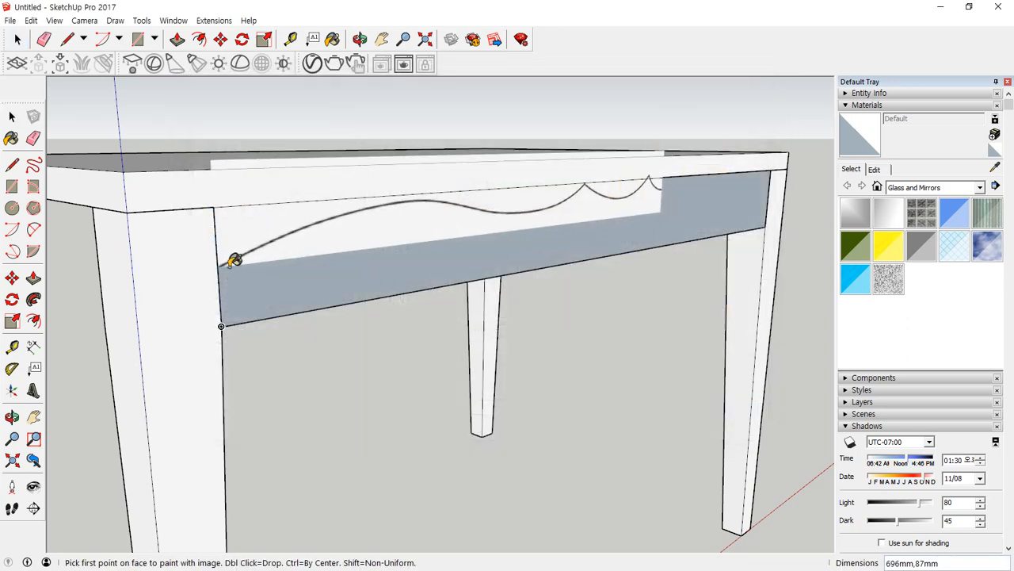
{"action": "left_click", "coordinate": [222, 325]}
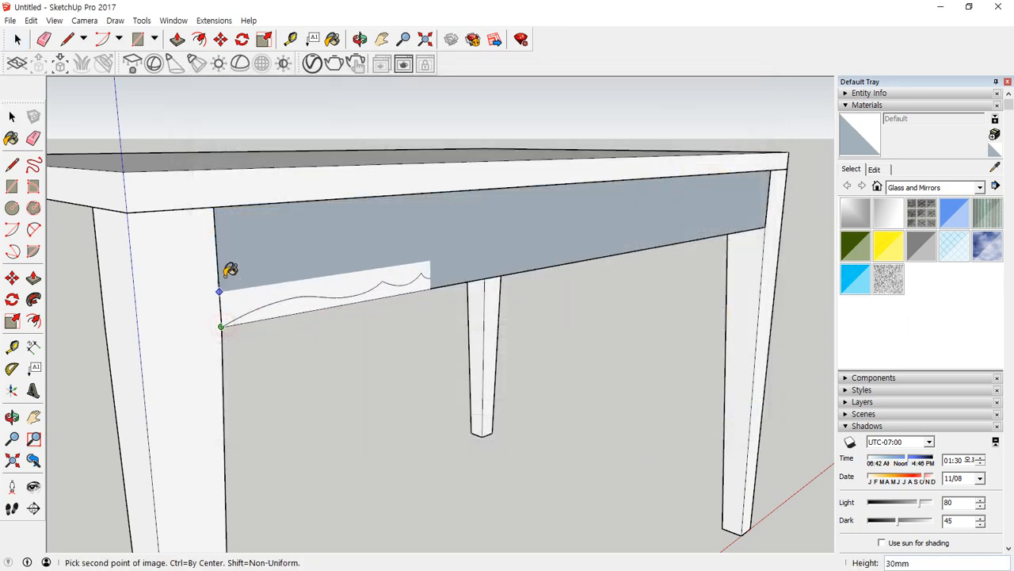
{"action": "left_click", "coordinate": [214, 207]}
{"action": "middle_click_drag", "start_coordinate": [490, 222], "coordinate": [67, 207]}
{"action": "scroll", "coordinate": [331, 246], "scroll_direction": "down", "scroll_amount": 5}
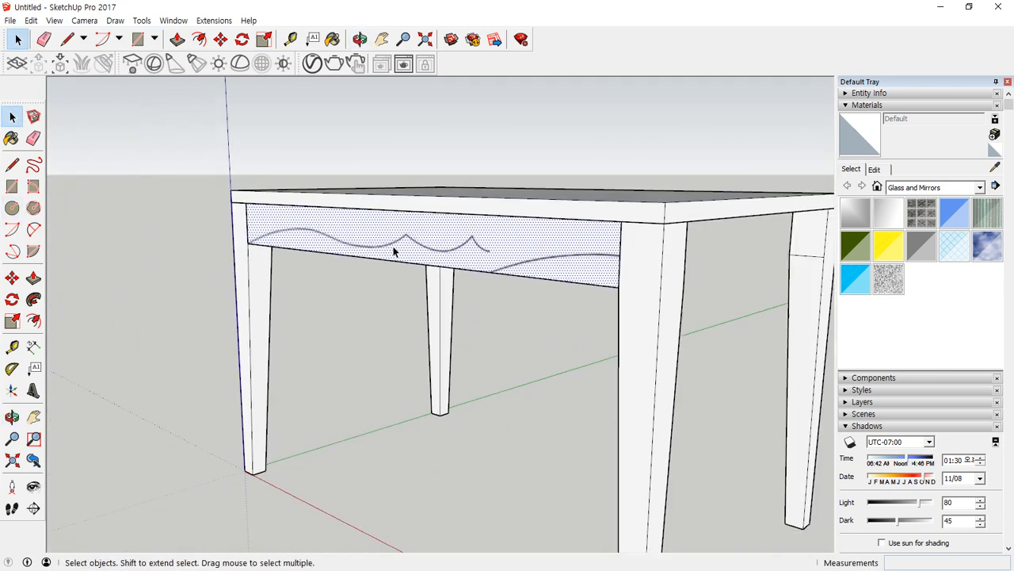
{"action": "middle_click_drag", "start_coordinate": [416, 193], "coordinate": [395, 225]}
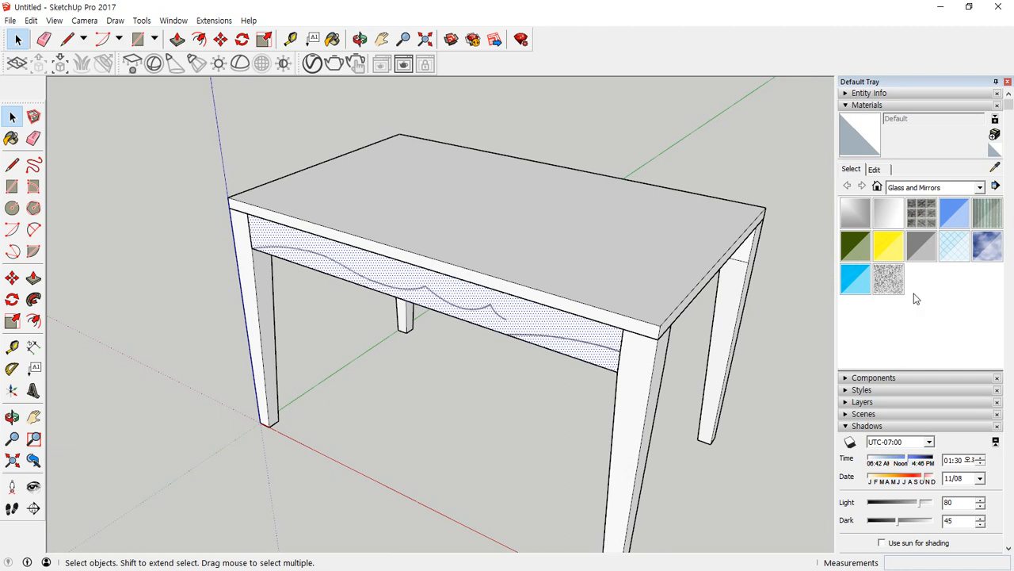
{"action": "left_click_drag", "start_coordinate": [888, 271], "coordinate": [583, 233]}
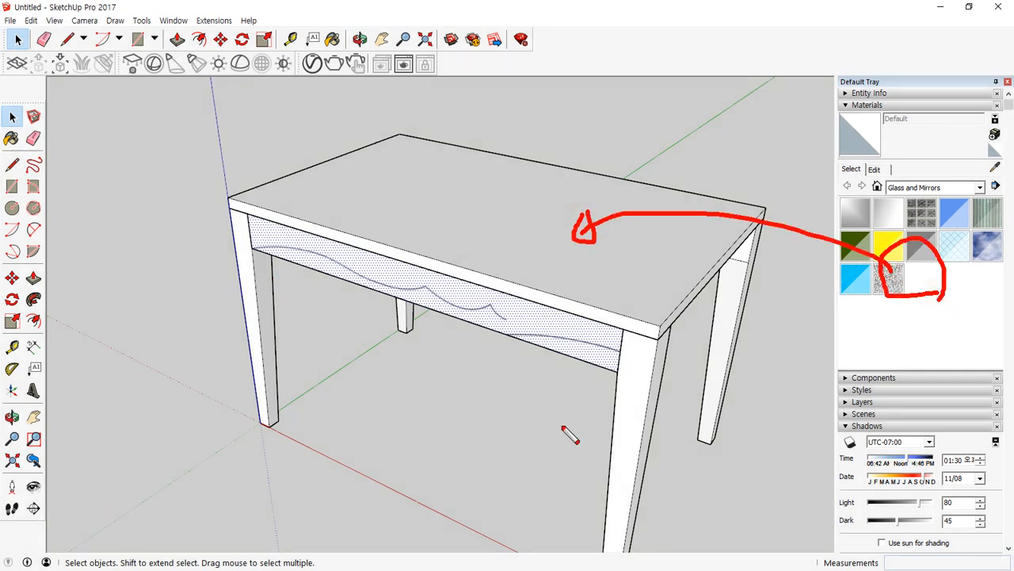
{"action": "left_click_drag", "start_coordinate": [19, 41], "coordinate": [252, 272]}
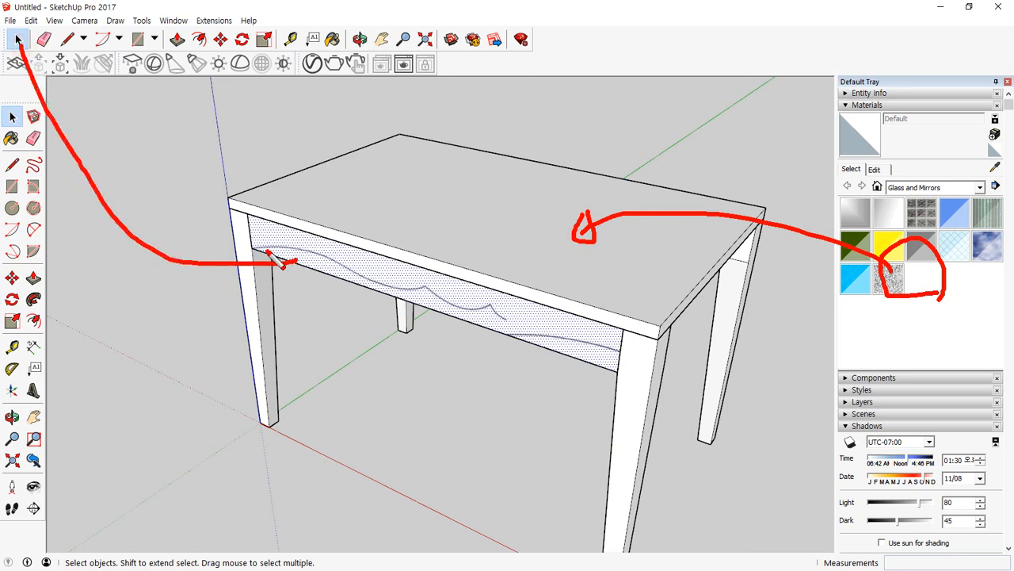
{"action": "key", "text": "Escape"}
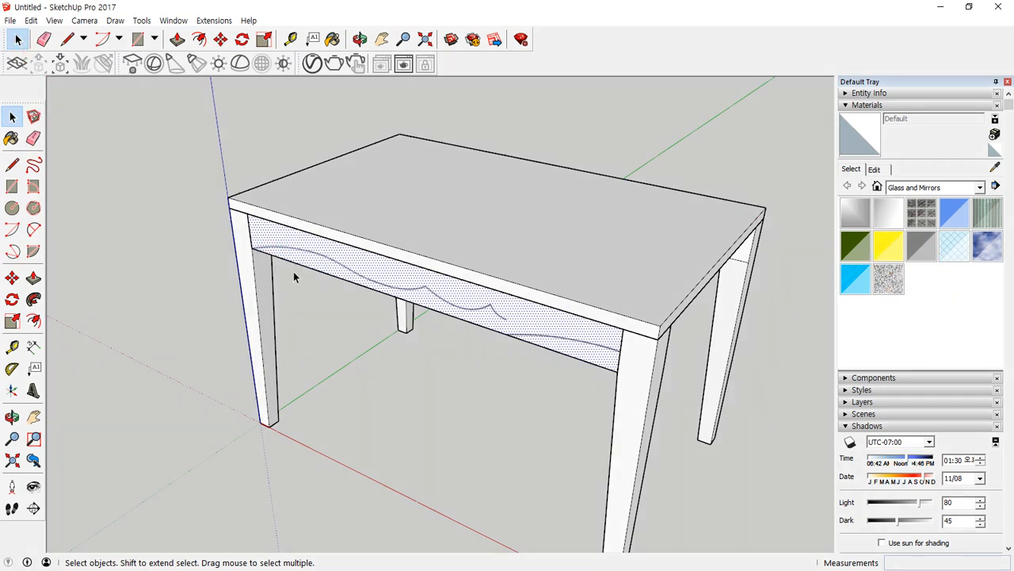
Clear the selection and draw a vertical line from the apron's upper edge to its lower edge, just past the end of the curve pattern.
{"action": "left_click", "coordinate": [475, 407]}
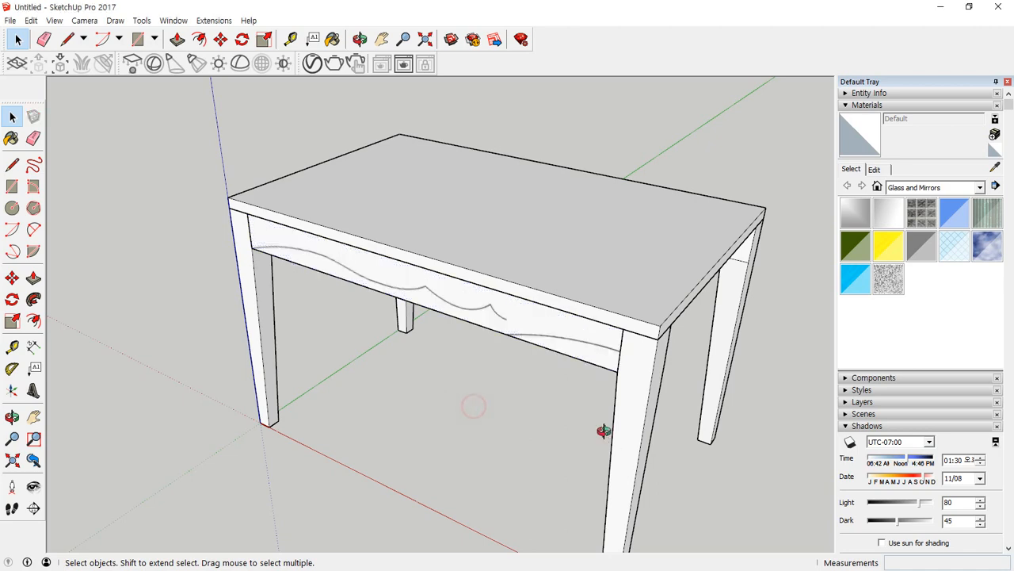
{"action": "middle_click_drag", "start_coordinate": [604, 430], "coordinate": [577, 245]}
{"action": "scroll", "coordinate": [577, 243], "scroll_direction": "up", "scroll_amount": 3}
{"action": "scroll", "coordinate": [550, 228], "scroll_direction": "up", "scroll_amount": 5}
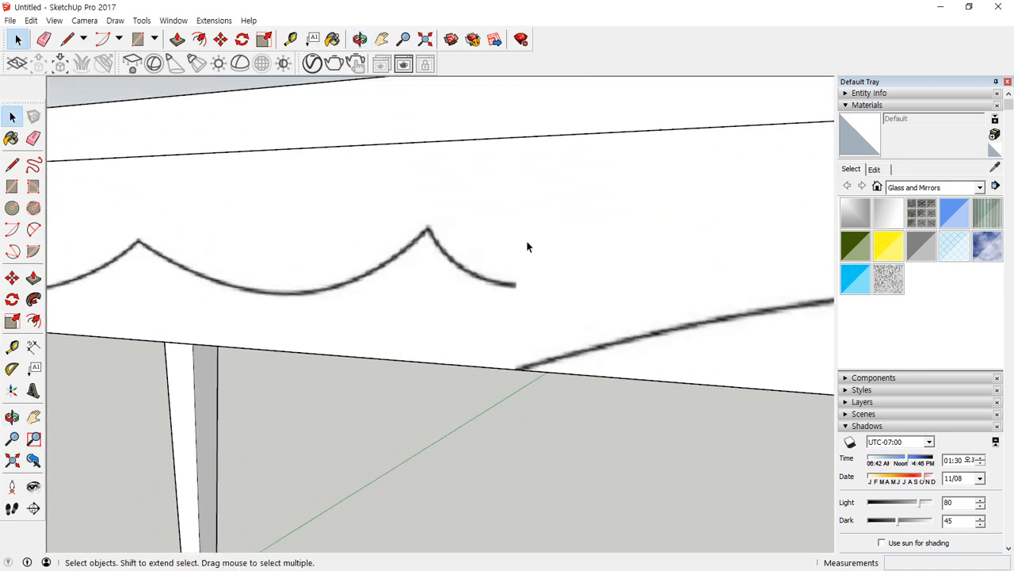
{"action": "key", "text": "l"}
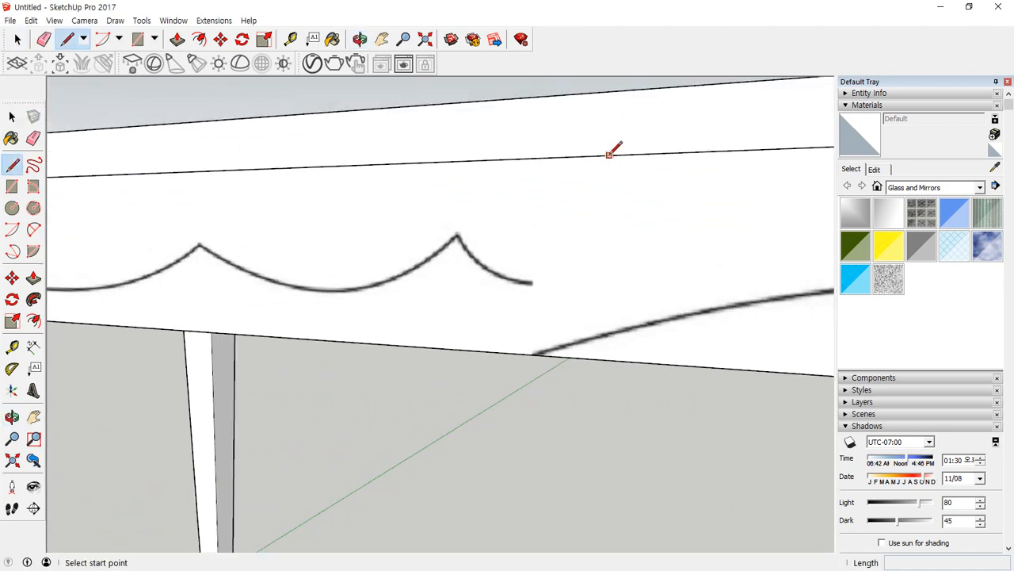
{"action": "left_click", "coordinate": [609, 154]}
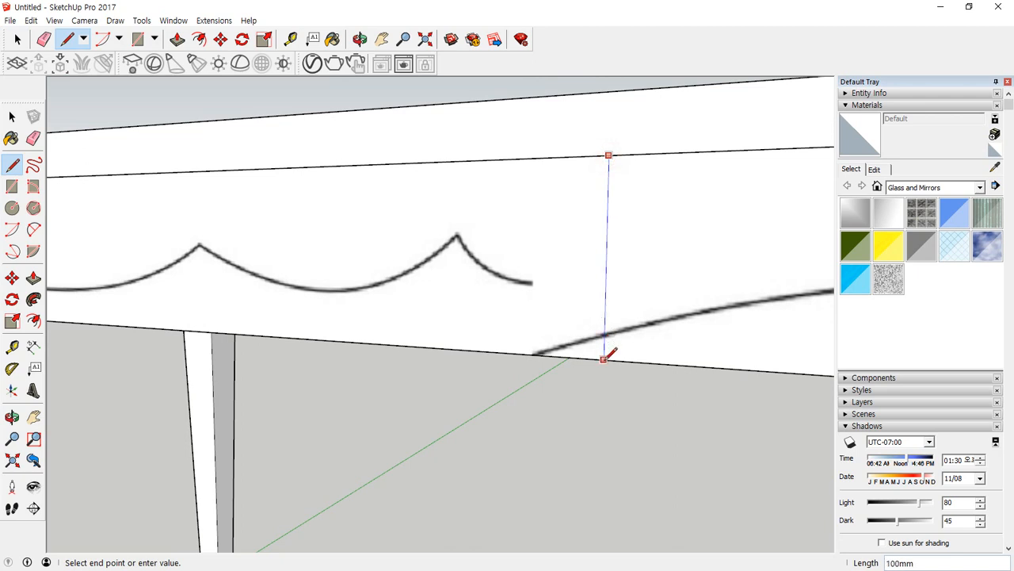
{"action": "key", "text": "space"}
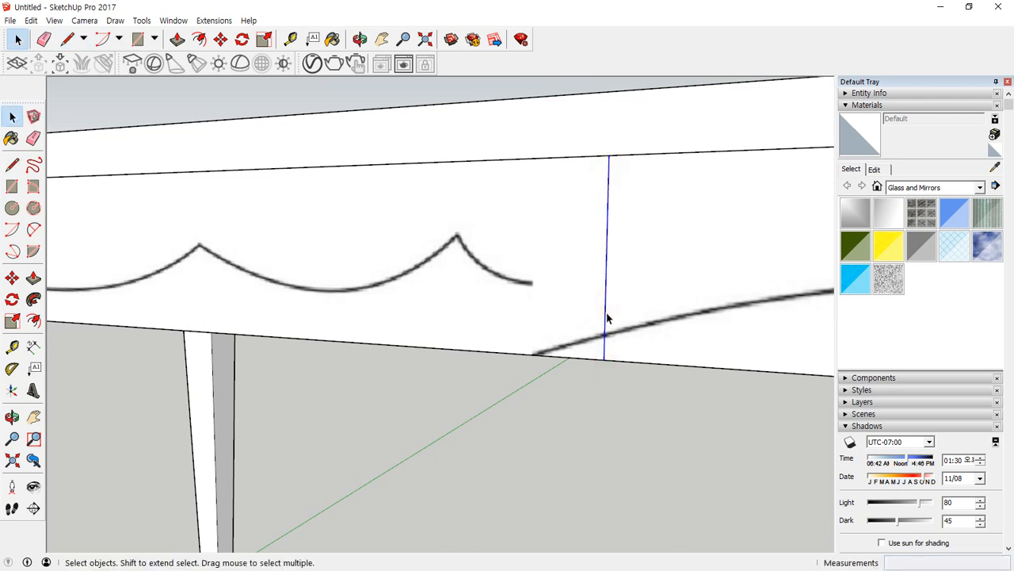
Move the vertical line about 38 mm along the red axis onto the exact end of the first curve pattern.
{"action": "key", "text": "m"}
{"action": "left_click", "coordinate": [604, 305]}
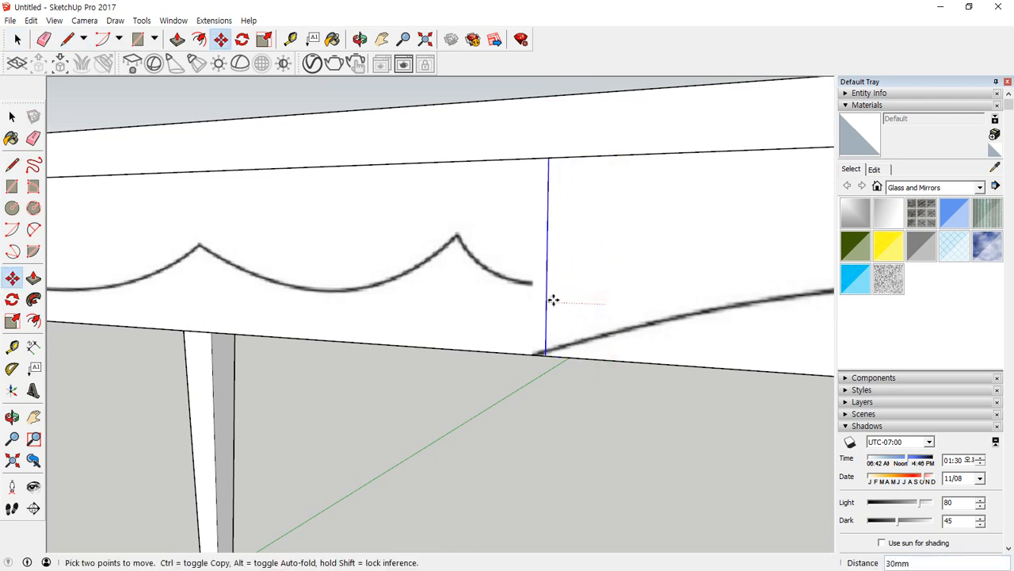
{"action": "scroll", "coordinate": [533, 300], "scroll_direction": "up", "scroll_amount": 5}
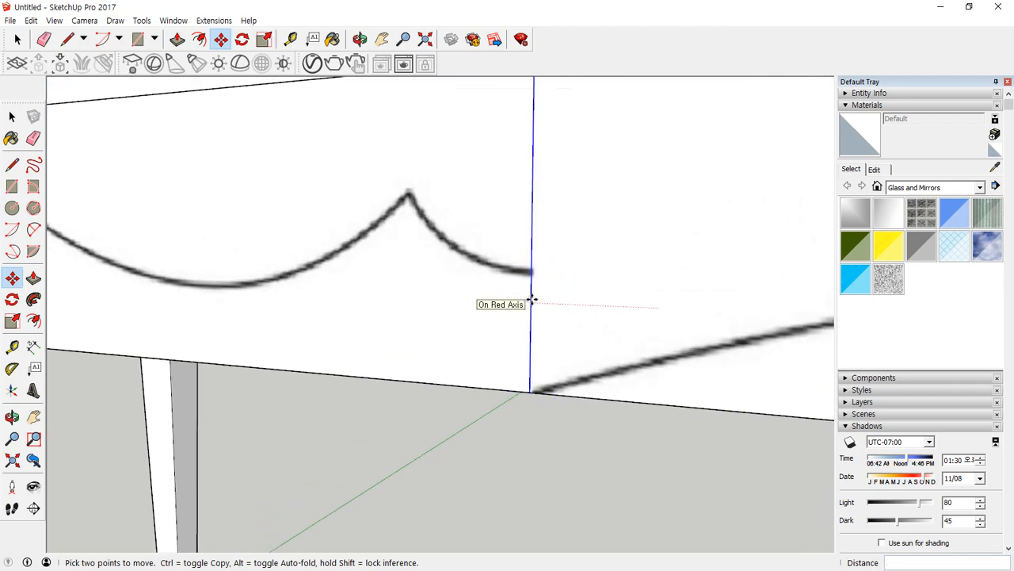
{"action": "scroll", "coordinate": [531, 298], "scroll_direction": "up", "scroll_amount": 1}
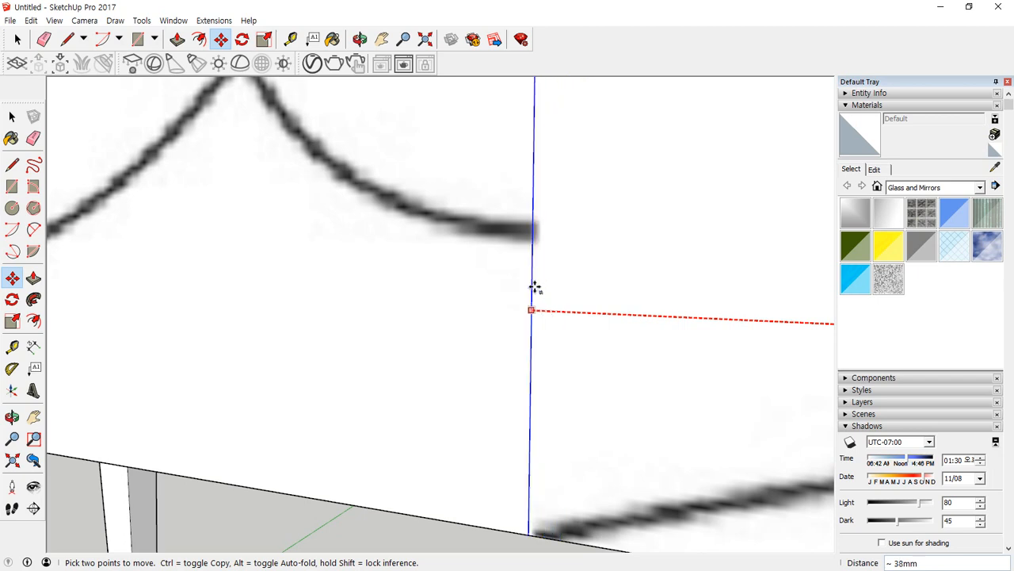
{"action": "left_click", "coordinate": [535, 288]}
{"action": "scroll", "coordinate": [394, 325], "scroll_direction": "down", "scroll_amount": 5}
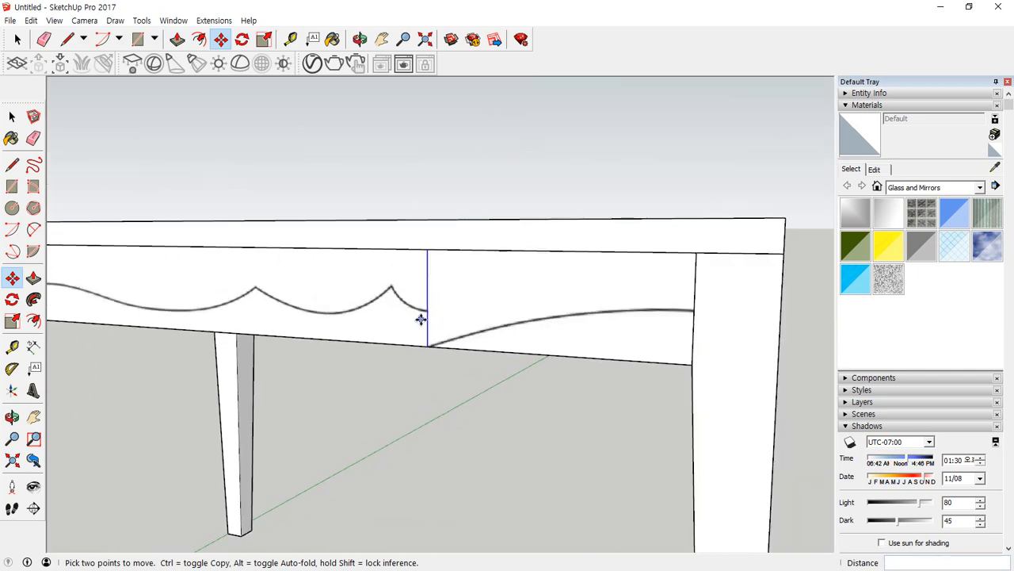
Delete the apron section with the repeated curve pattern beyond the vertical line, together with its outer edges.
{"action": "key", "text": "space"}
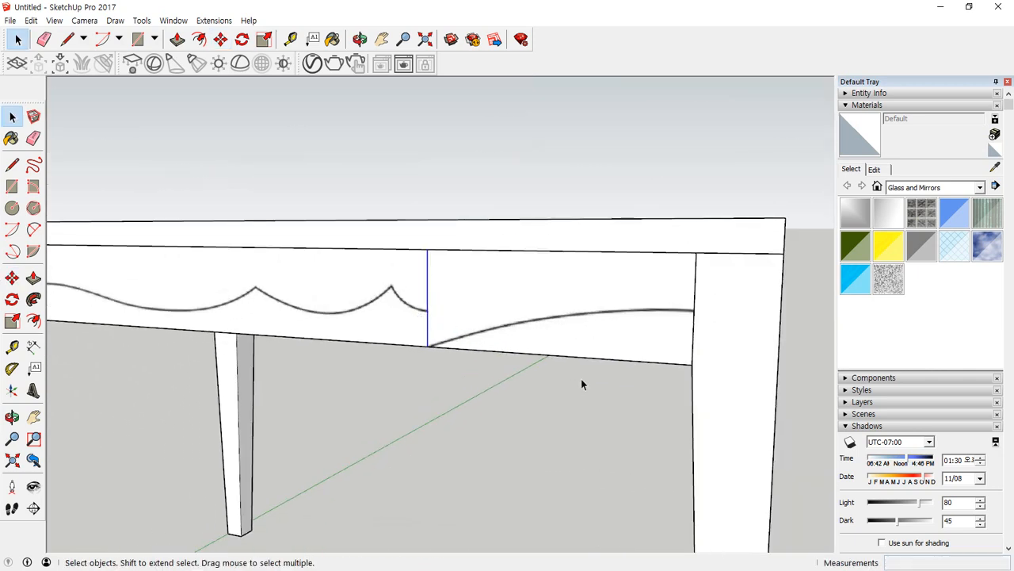
{"action": "left_click", "coordinate": [607, 316]}
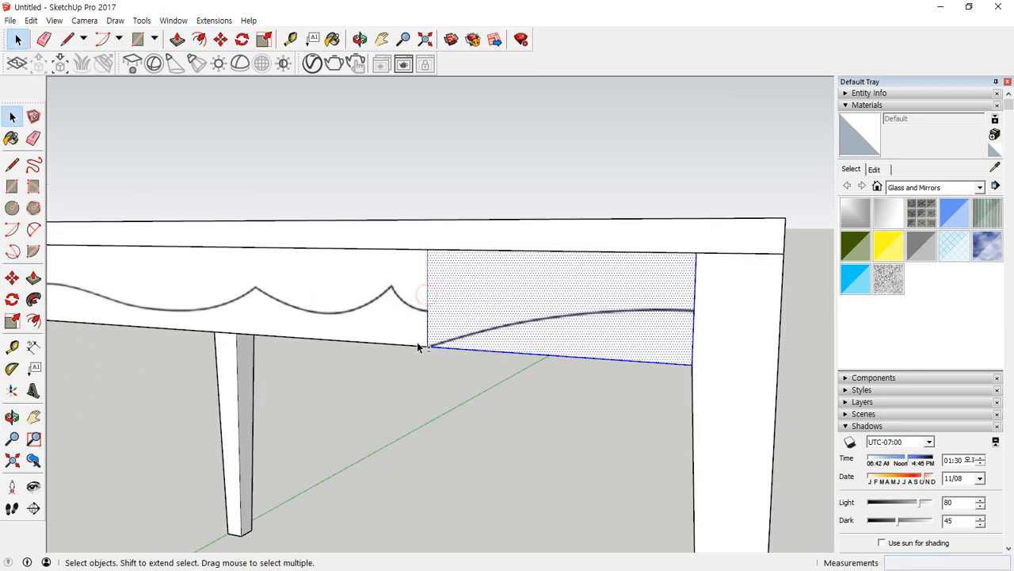
{"action": "key", "text": "Delete"}
Trace the short end curve with a two-point arc about 49 mm across, from the apron's cut edge to the nearest peak.
{"action": "middle_click_drag", "start_coordinate": [423, 317], "coordinate": [577, 327]}
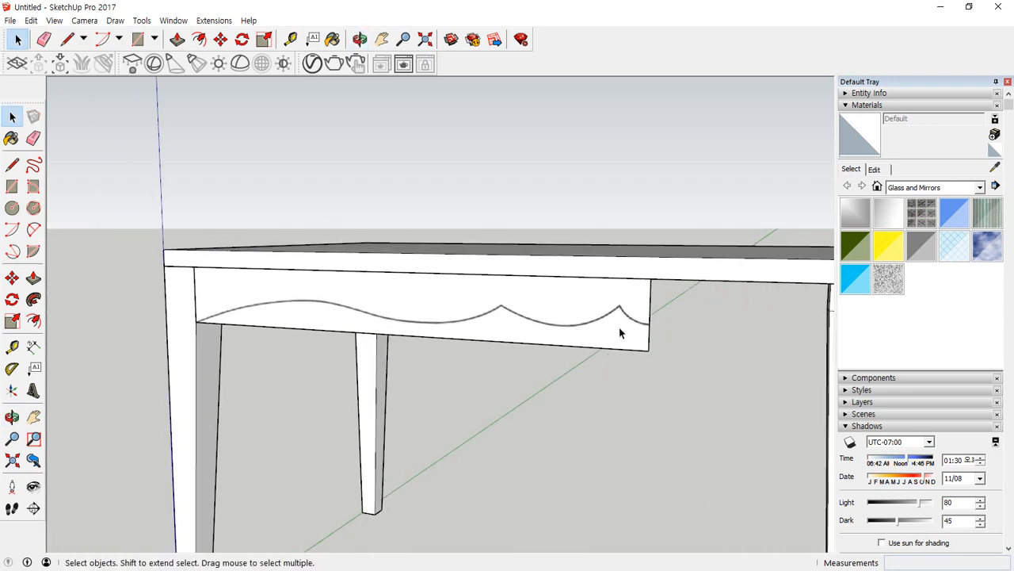
{"action": "scroll", "coordinate": [608, 328], "scroll_direction": "up", "scroll_amount": 10}
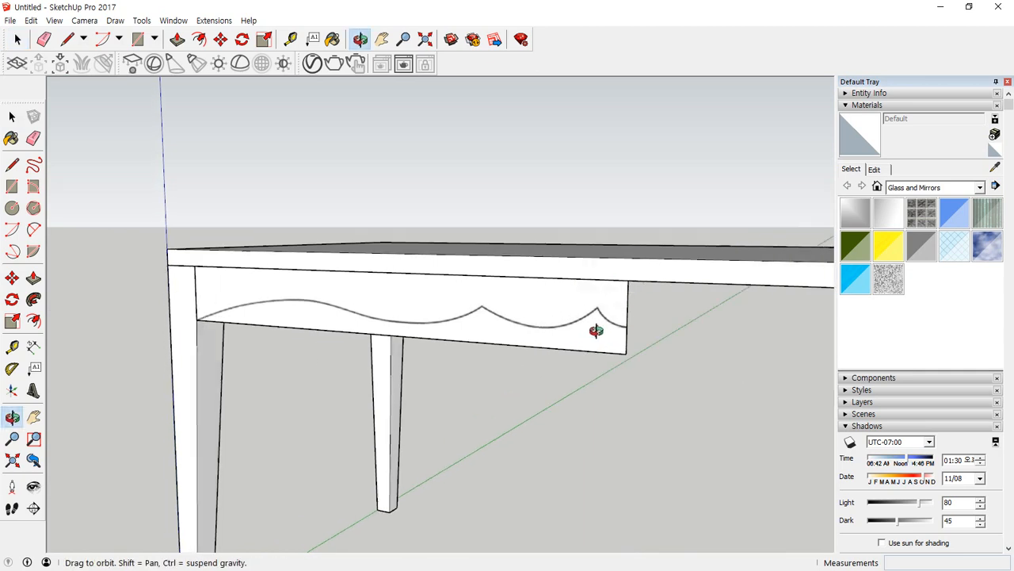
{"action": "key", "text": "a"}
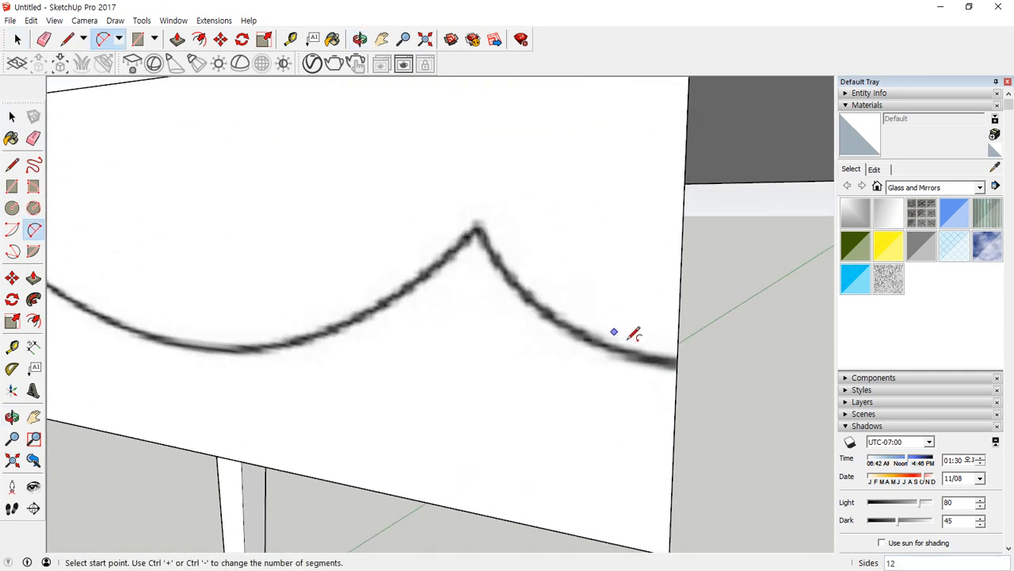
{"action": "left_click", "coordinate": [676, 362]}
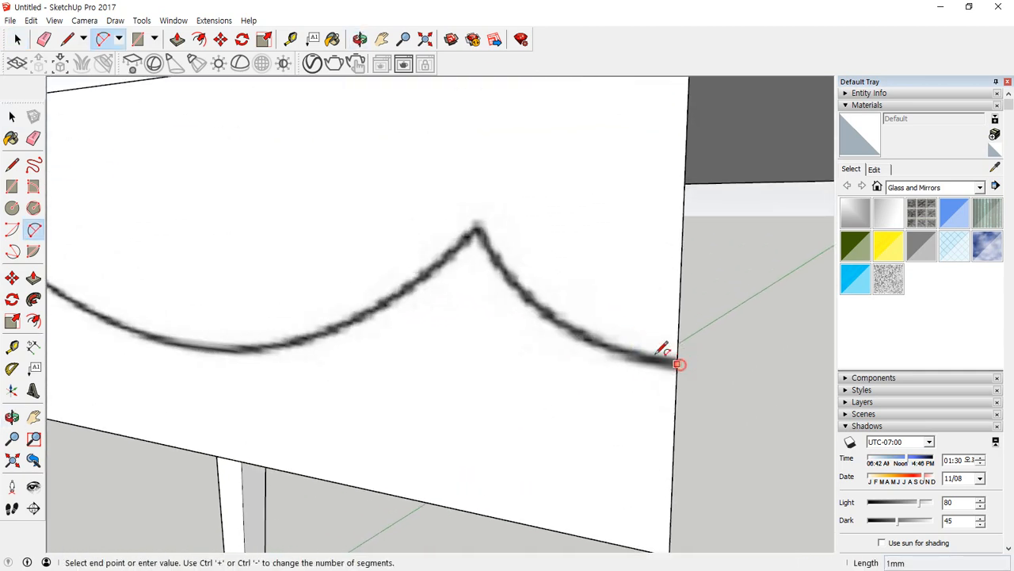
{"action": "scroll", "coordinate": [478, 219], "scroll_direction": "up", "scroll_amount": 2}
{"action": "left_click", "coordinate": [476, 221]}
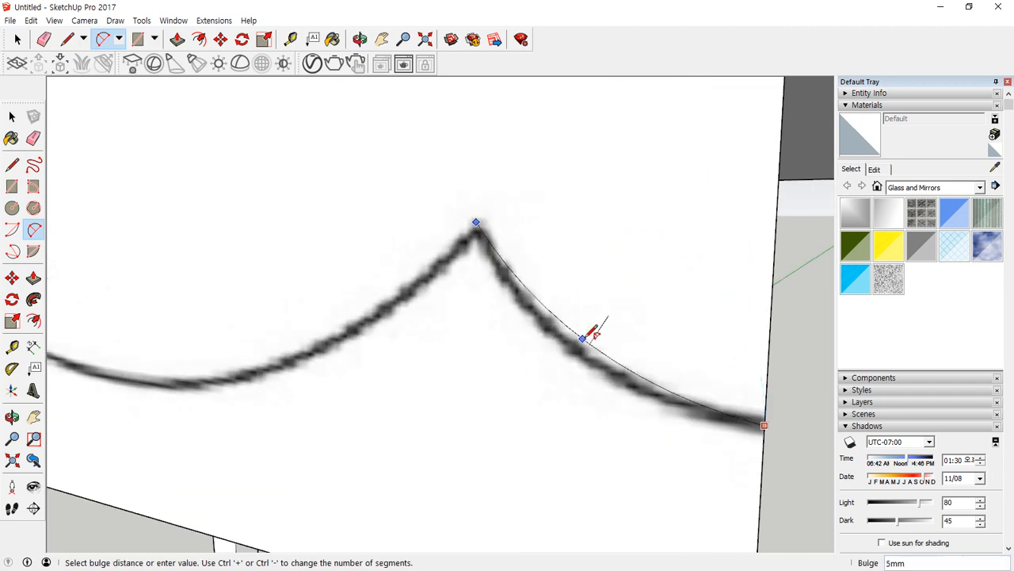
{"action": "middle_click_drag", "start_coordinate": [593, 356], "coordinate": [383, 317]}
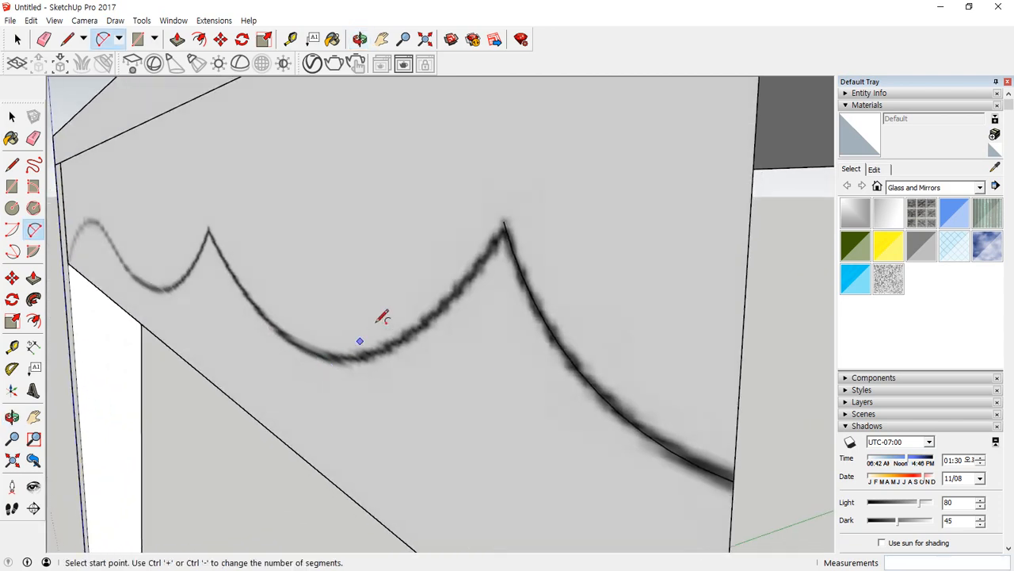
{"action": "left_click", "coordinate": [504, 221]}
{"action": "middle_click_drag", "start_coordinate": [227, 220], "coordinate": [290, 260]}
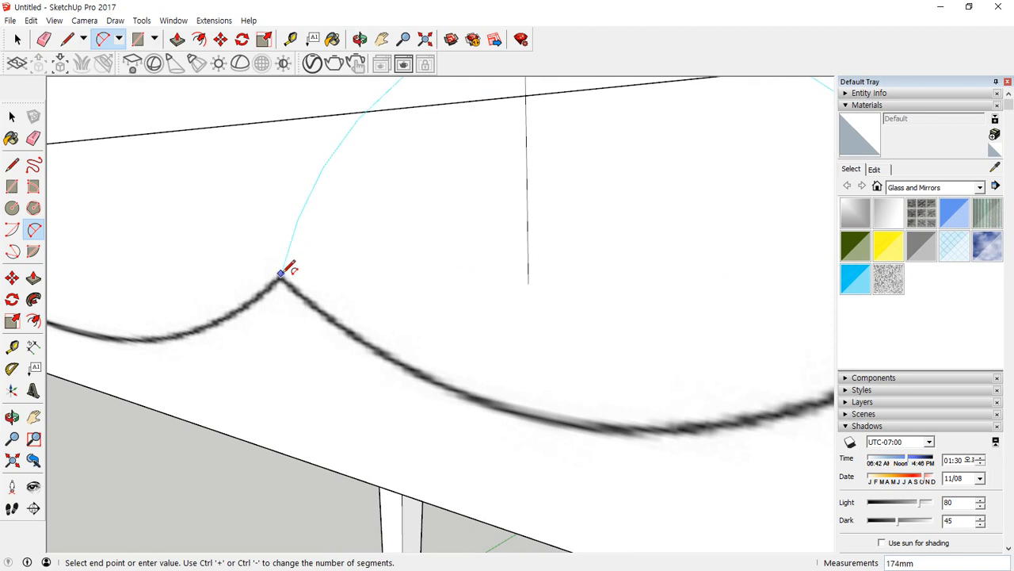
{"action": "left_click", "coordinate": [282, 274]}
{"action": "middle_click_drag", "start_coordinate": [550, 404], "coordinate": [420, 390]}
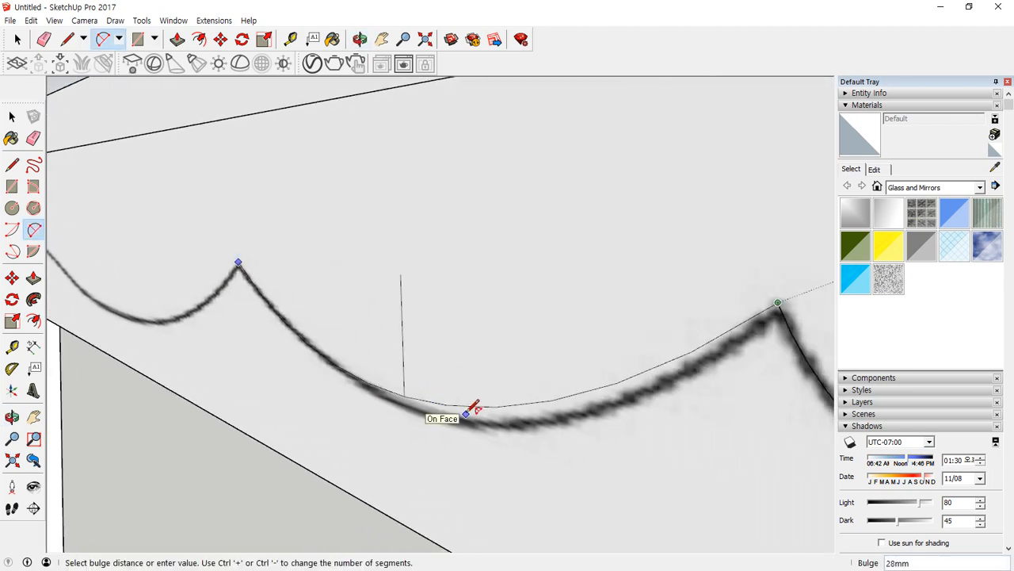
{"action": "key", "text": "Escape"}
Trace the scallop between the first two peaks with two joined arcs: one about 91 mm wide bulging about 9 mm, one tangent to it.
{"action": "left_click", "coordinate": [777, 302]}
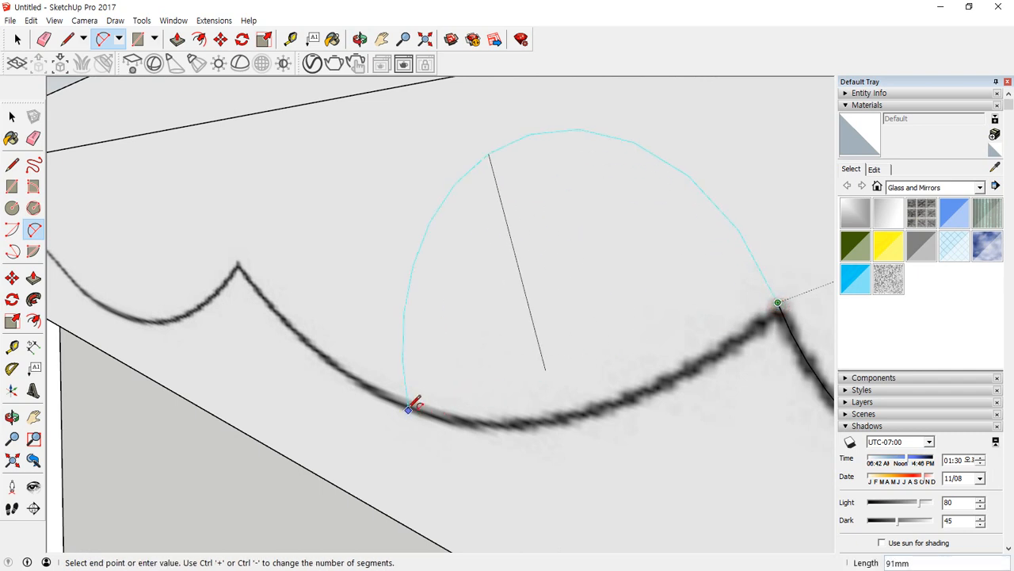
{"action": "left_click", "coordinate": [407, 406]}
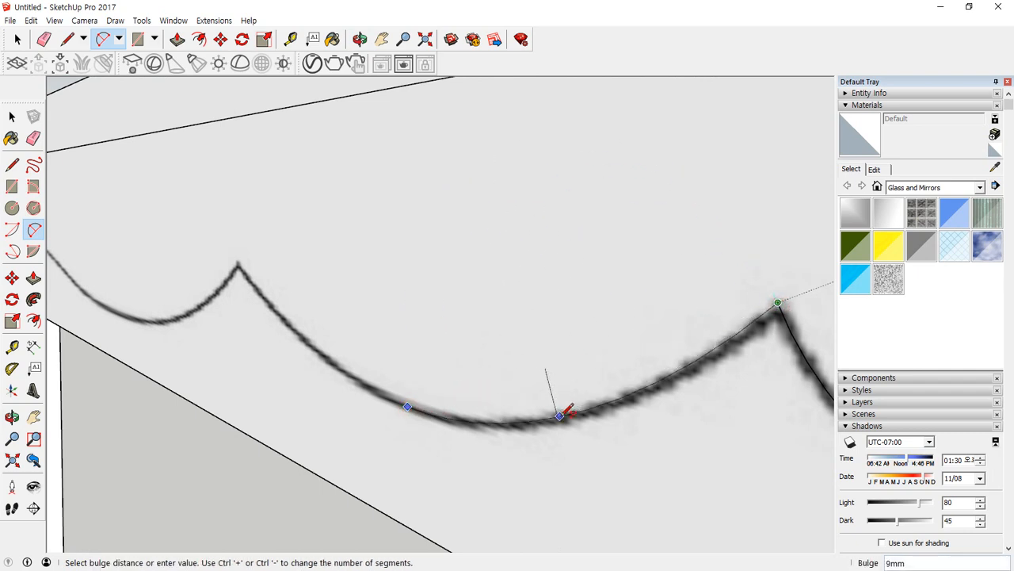
{"action": "left_click", "coordinate": [561, 418]}
{"action": "middle_click_drag", "start_coordinate": [321, 410], "coordinate": [527, 382]}
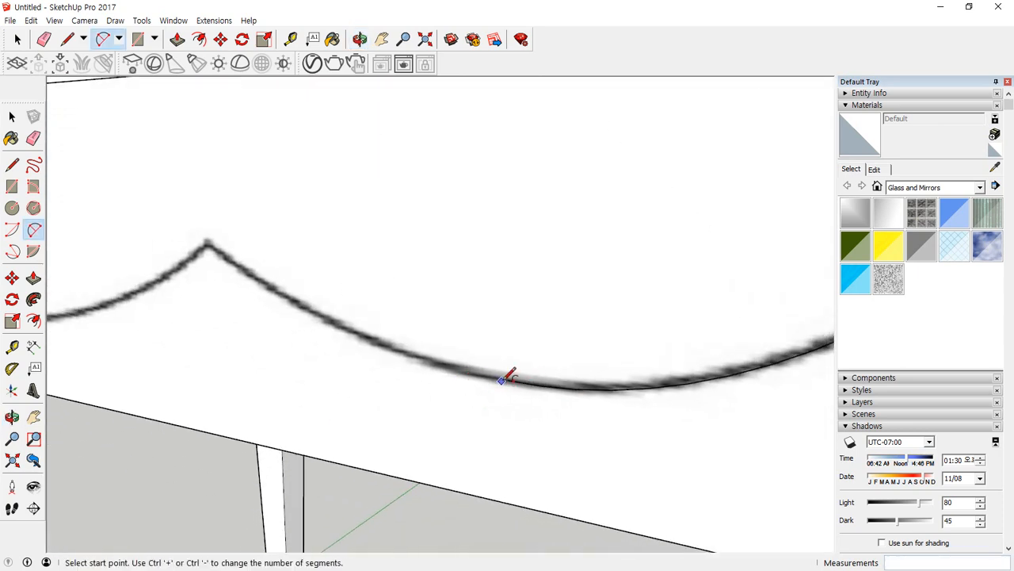
{"action": "left_click", "coordinate": [508, 379]}
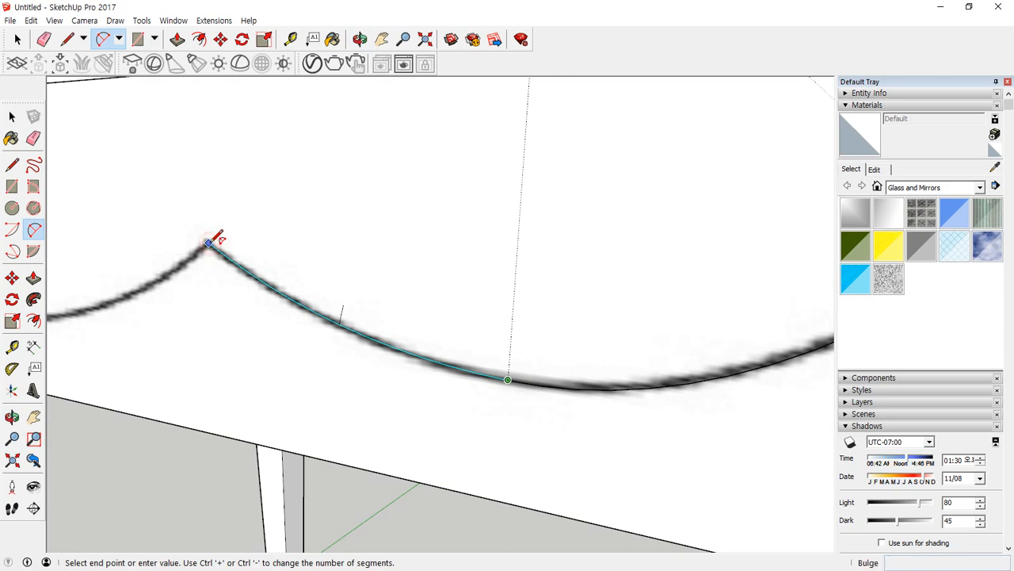
{"action": "double_click", "coordinate": [214, 238]}
Try to trace the next curve from the second peak down past its lowest point with an arc bulging about 10 mm.
{"action": "middle_click_drag", "start_coordinate": [389, 288], "coordinate": [648, 283]}
{"action": "left_click", "coordinate": [653, 276]}
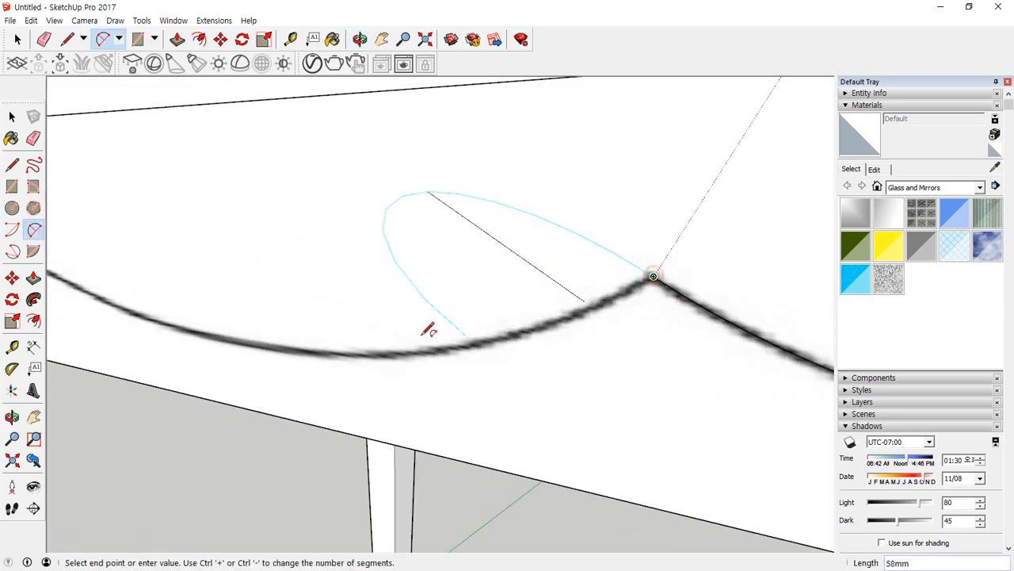
{"action": "left_click", "coordinate": [245, 341]}
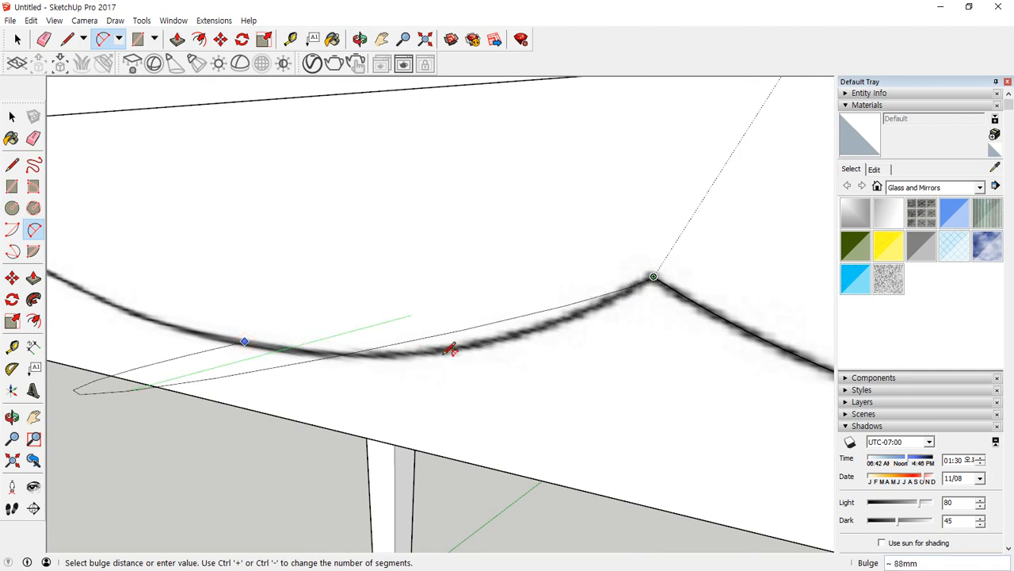
{"action": "middle_click_drag", "start_coordinate": [451, 347], "coordinate": [309, 357]}
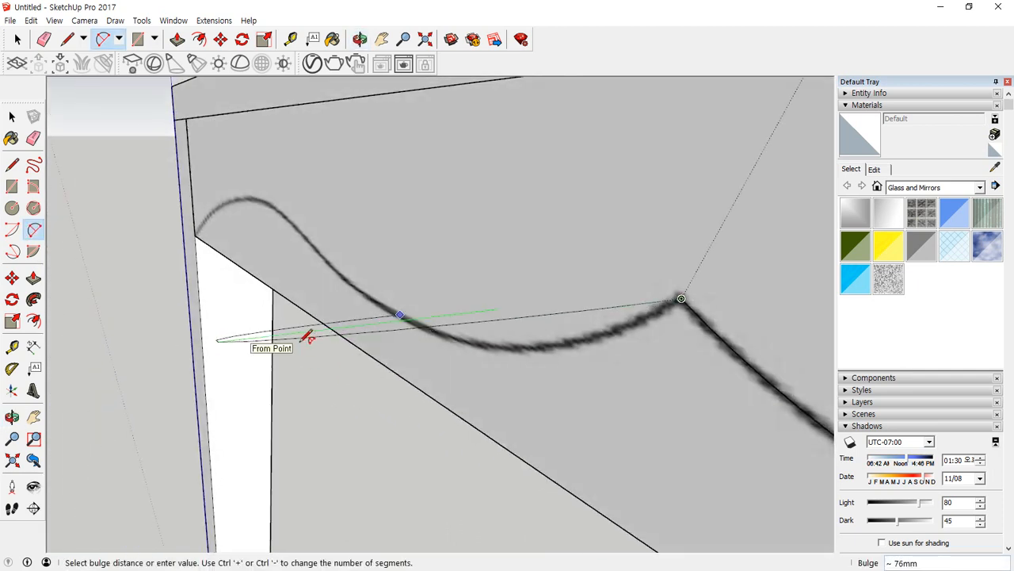
{"action": "left_click", "coordinate": [506, 344]}
Trace the trough beside the second peak with a two-point arc from just beyond its lowest point to the peak, bulging about 9 mm.
{"action": "middle_click_drag", "start_coordinate": [507, 344], "coordinate": [234, 269]}
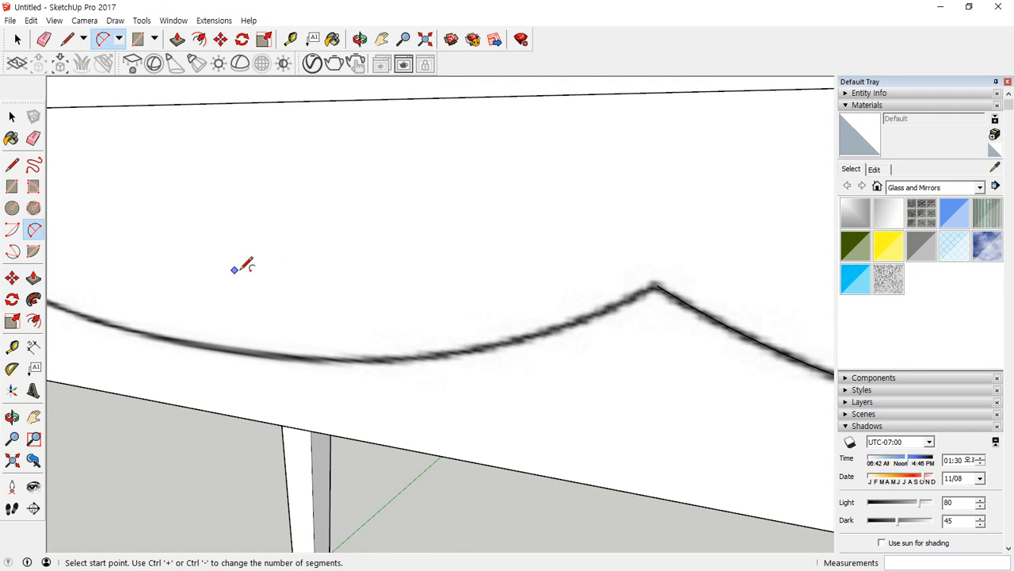
{"action": "left_click", "coordinate": [230, 351]}
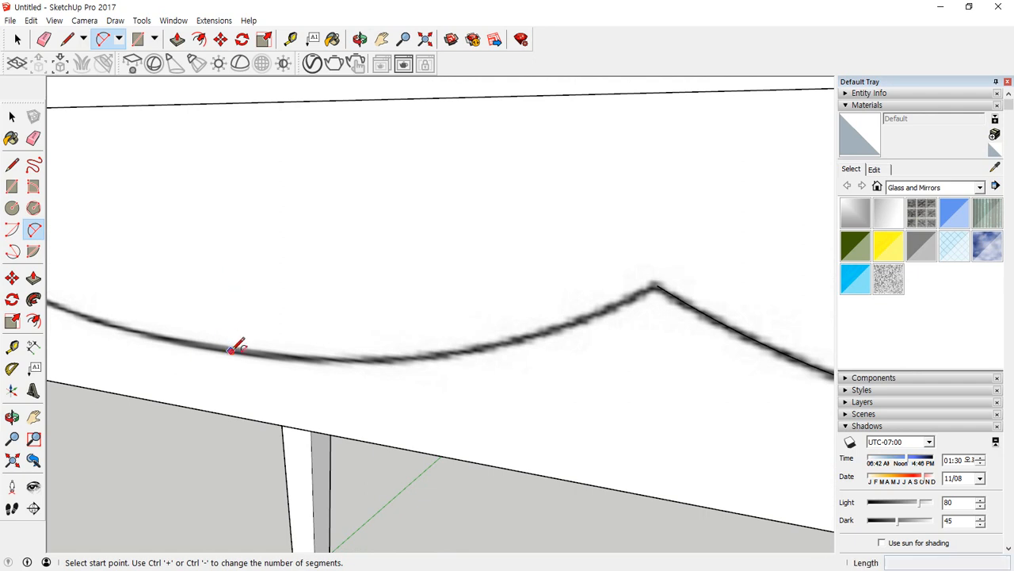
{"action": "left_click", "coordinate": [657, 284]}
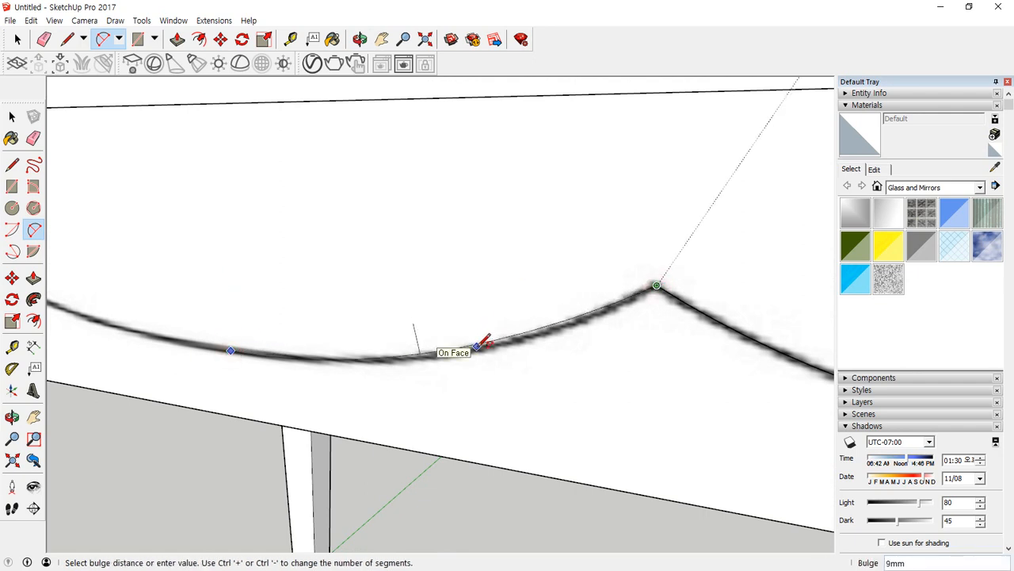
{"action": "left_click", "coordinate": [482, 344]}
Try to continue the trough up the slope towards the hump with a tangent arc about 121 mm long.
{"action": "middle_click_drag", "start_coordinate": [256, 358], "coordinate": [594, 397]}
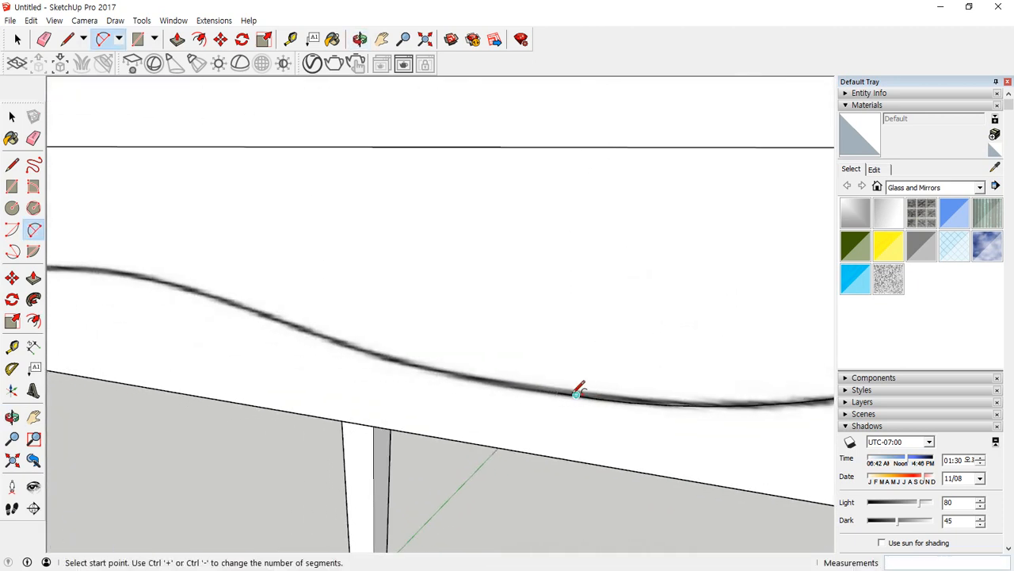
{"action": "left_click", "coordinate": [558, 391]}
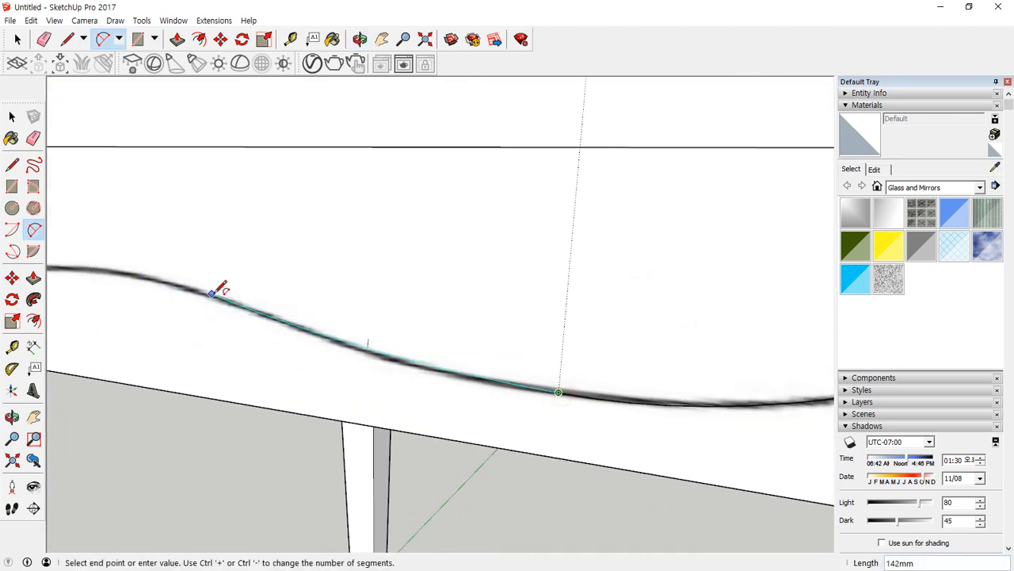
{"action": "double_click", "coordinate": [255, 311]}
{"action": "middle_click_drag", "start_coordinate": [255, 310], "coordinate": [360, 372]}
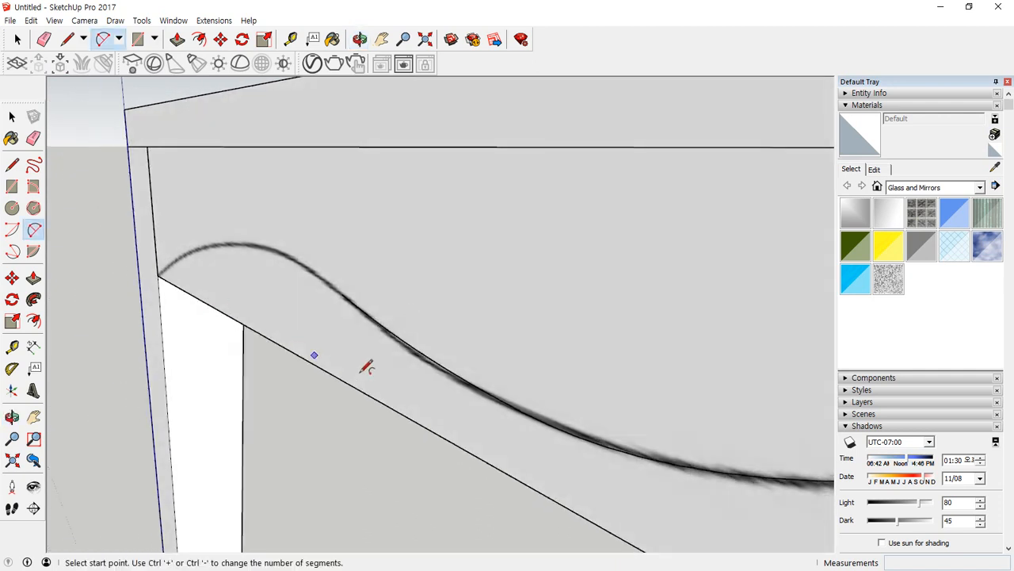
Trace the slope between the trough and the hump with a two-point arc bulging about 6 mm along the texture line.
{"action": "left_click", "coordinate": [523, 410]}
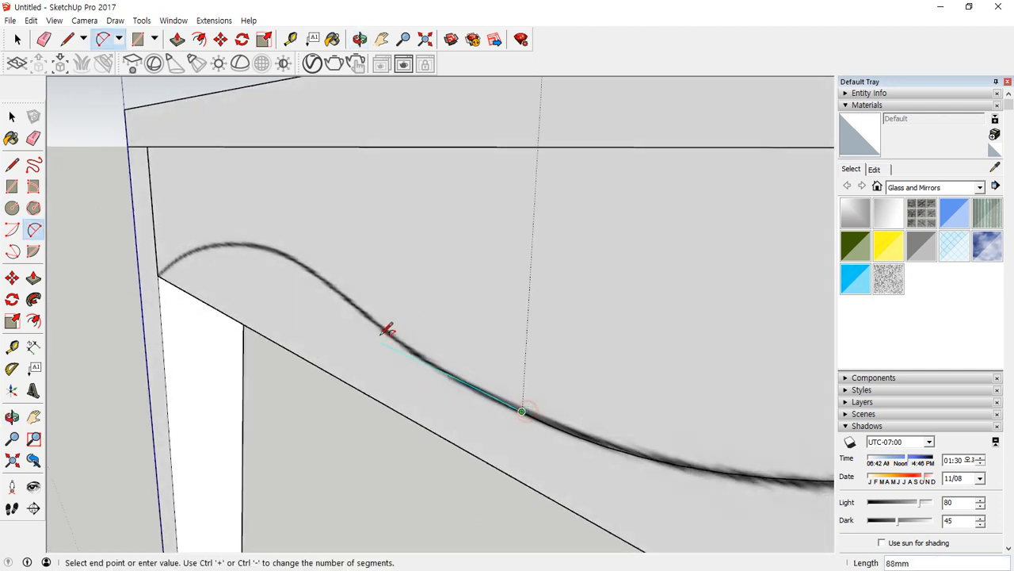
{"action": "left_click", "coordinate": [341, 290]}
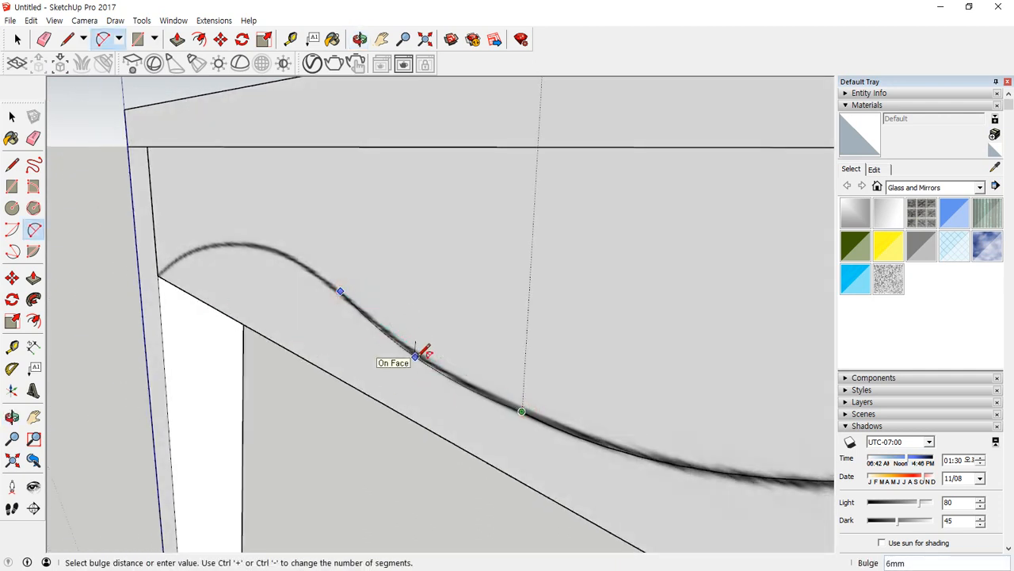
{"action": "left_click", "coordinate": [418, 352]}
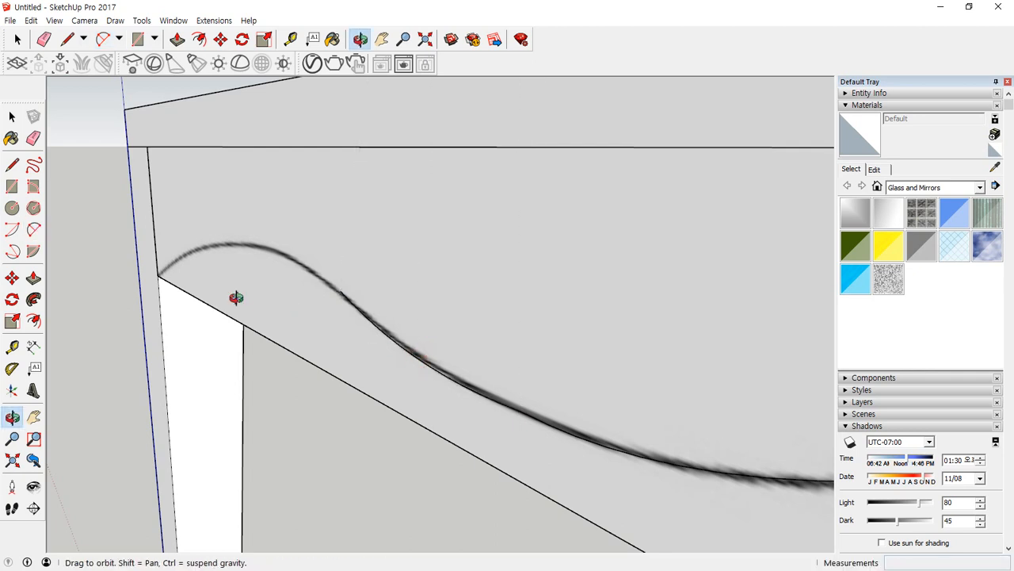
{"action": "middle_click_drag", "start_coordinate": [236, 296], "coordinate": [541, 324]}
{"action": "left_click", "coordinate": [552, 321]}
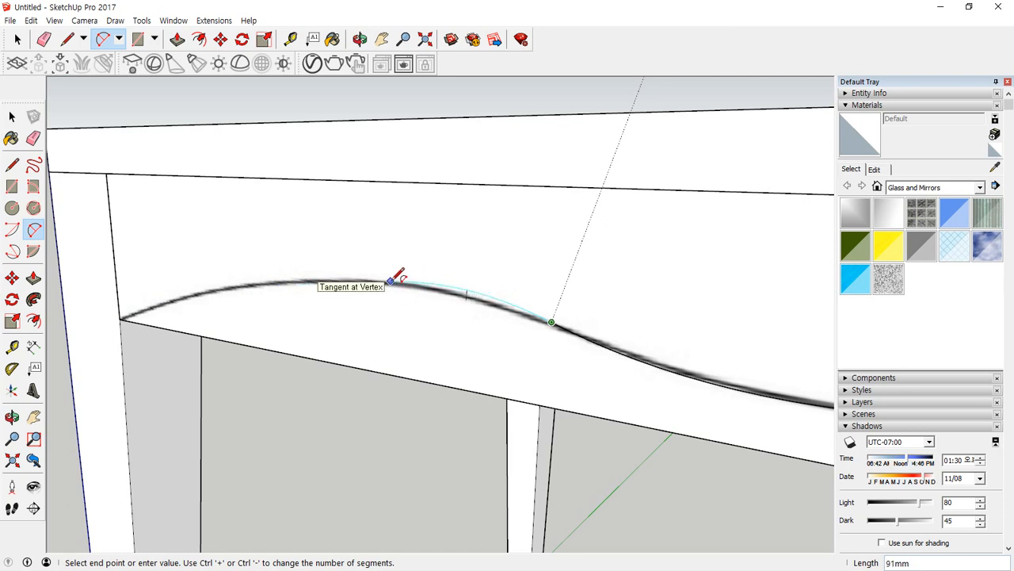
{"action": "left_click", "coordinate": [254, 279]}
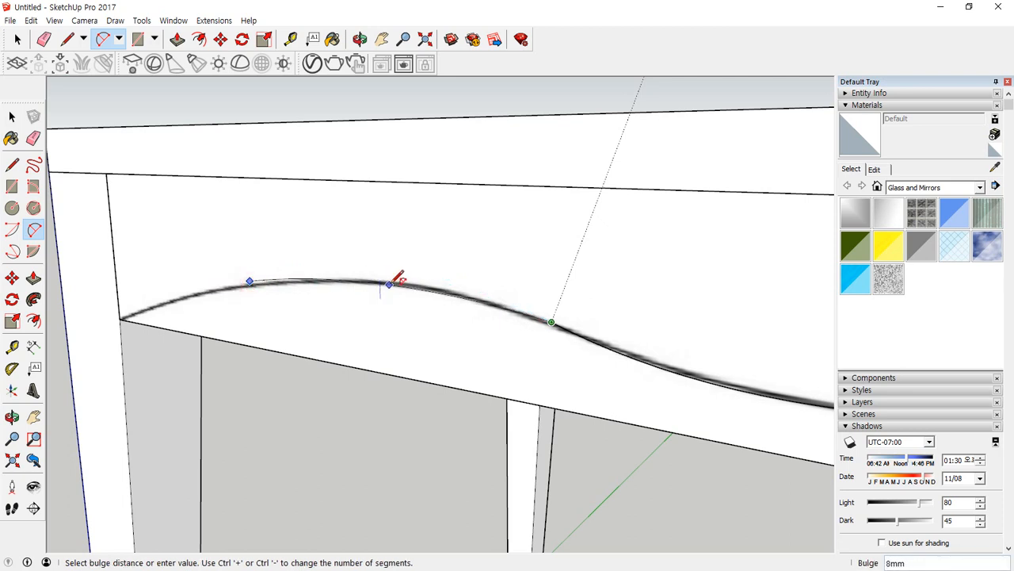
{"action": "left_click", "coordinate": [478, 290]}
Trace the hump with an arc bulging about 9 mm, and continue it with a tangent arc to the apron's lower corner at the leg.
{"action": "left_click", "coordinate": [552, 322]}
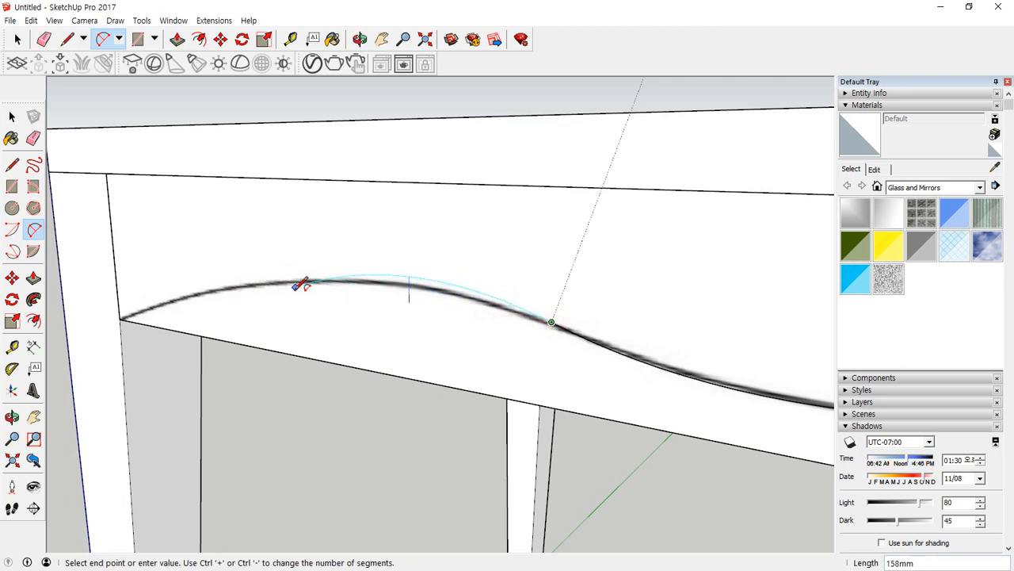
{"action": "left_click", "coordinate": [264, 283]}
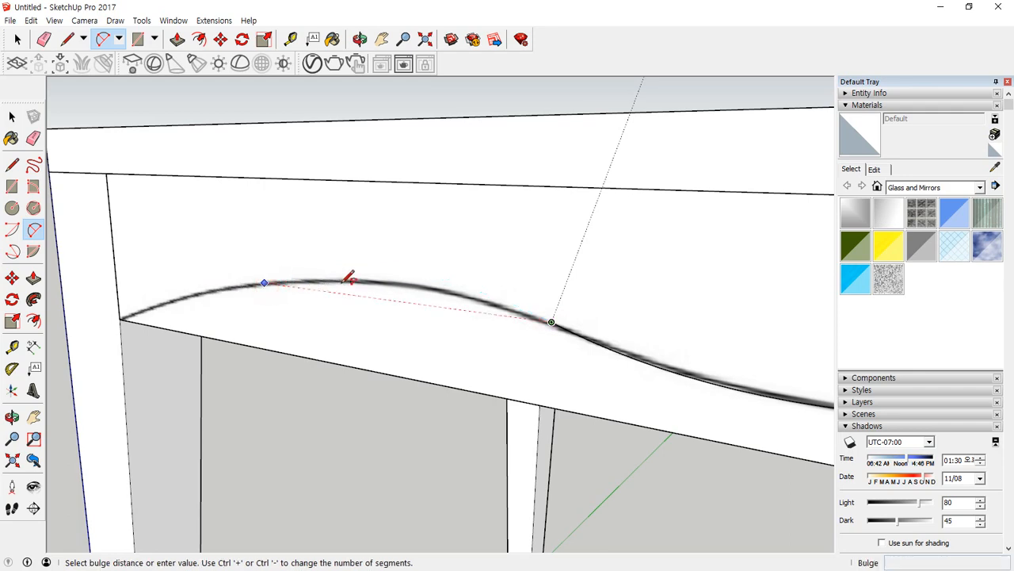
{"action": "left_click", "coordinate": [391, 282]}
{"action": "middle_click_drag", "start_coordinate": [392, 282], "coordinate": [555, 274]}
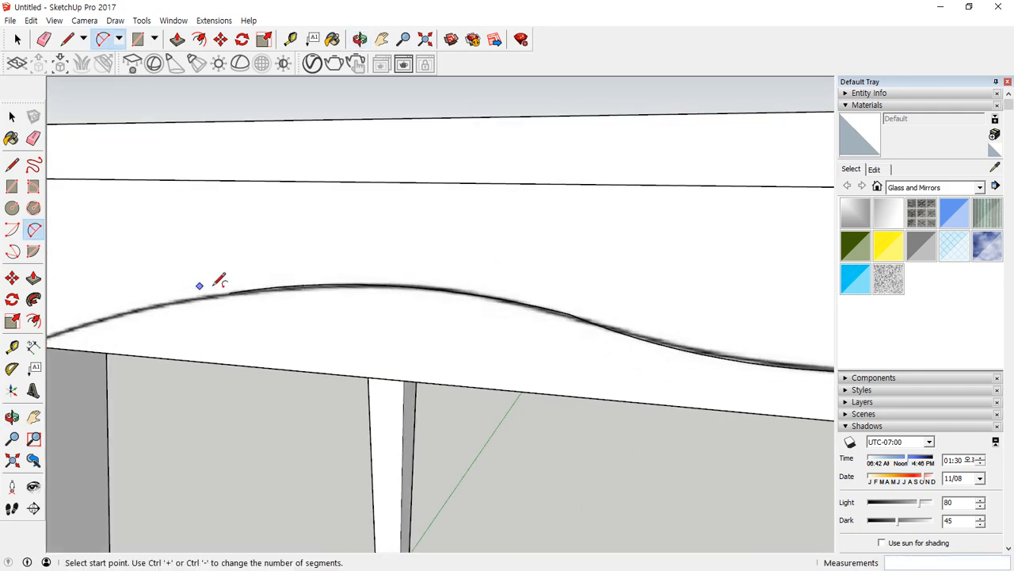
{"action": "middle_click_drag", "start_coordinate": [200, 285], "coordinate": [324, 272], "text": "shift"}
{"action": "left_click", "coordinate": [361, 275]}
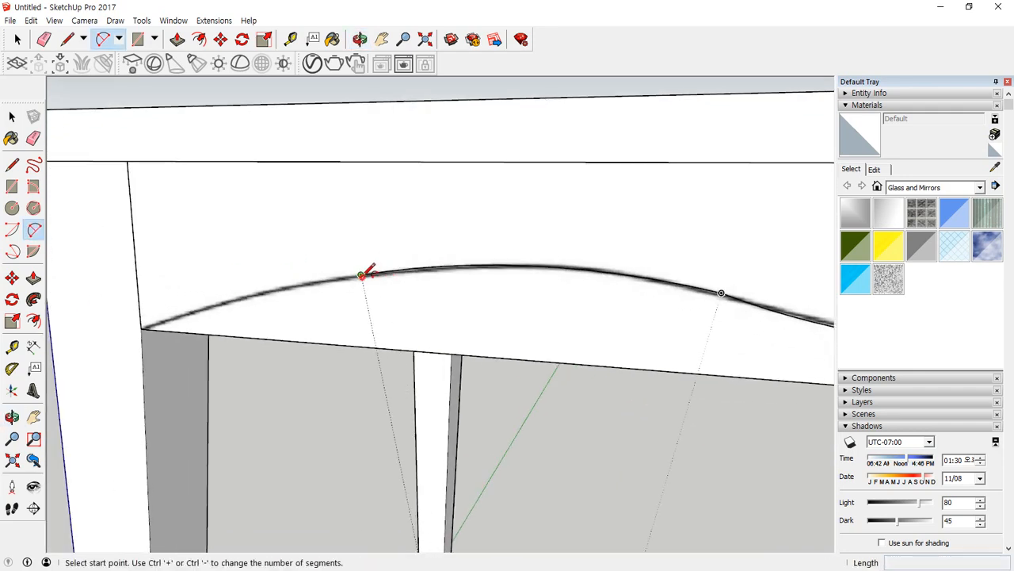
{"action": "left_click", "coordinate": [142, 326]}
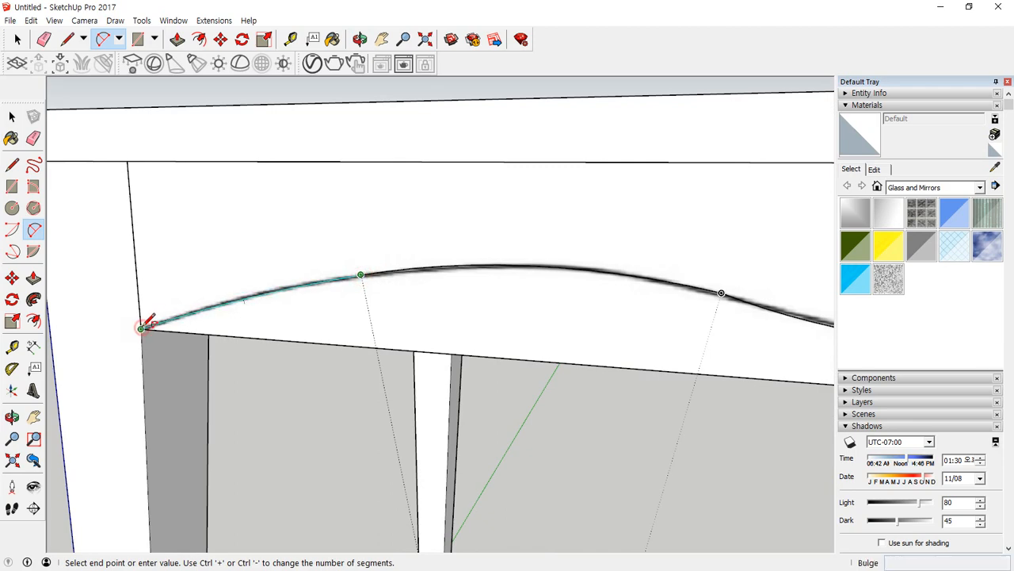
{"action": "left_click", "coordinate": [142, 321]}
Erase the apron's straight lower edge and the leftover edge below the traced curve, leaving only the scalloped outline.
{"action": "middle_click_drag", "start_coordinate": [446, 325], "coordinate": [425, 298]}
{"action": "scroll", "coordinate": [425, 299], "scroll_direction": "down", "scroll_amount": 5}
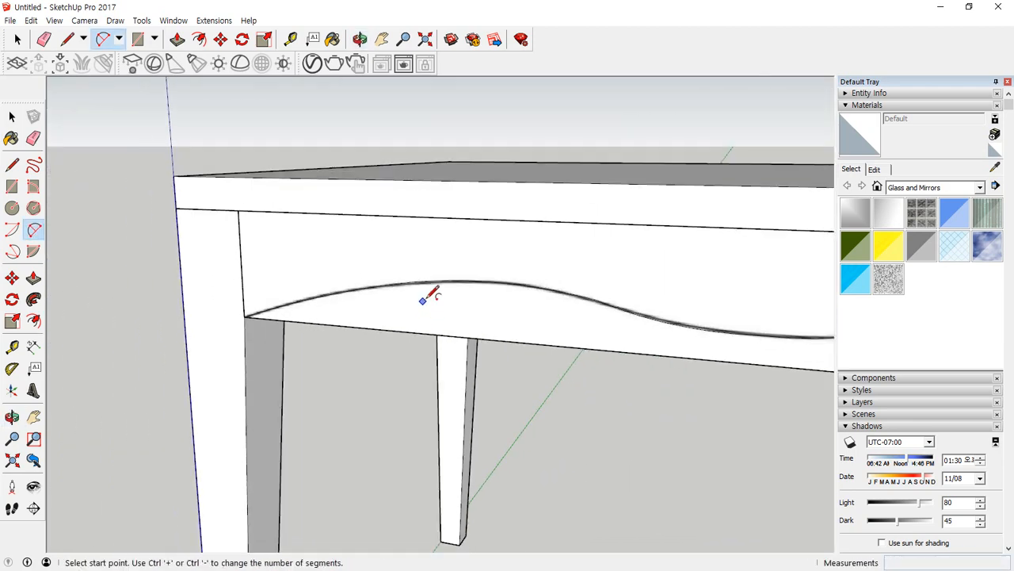
{"action": "middle_click_drag", "start_coordinate": [623, 309], "coordinate": [393, 283], "text": "shift"}
{"action": "key", "text": "e"}
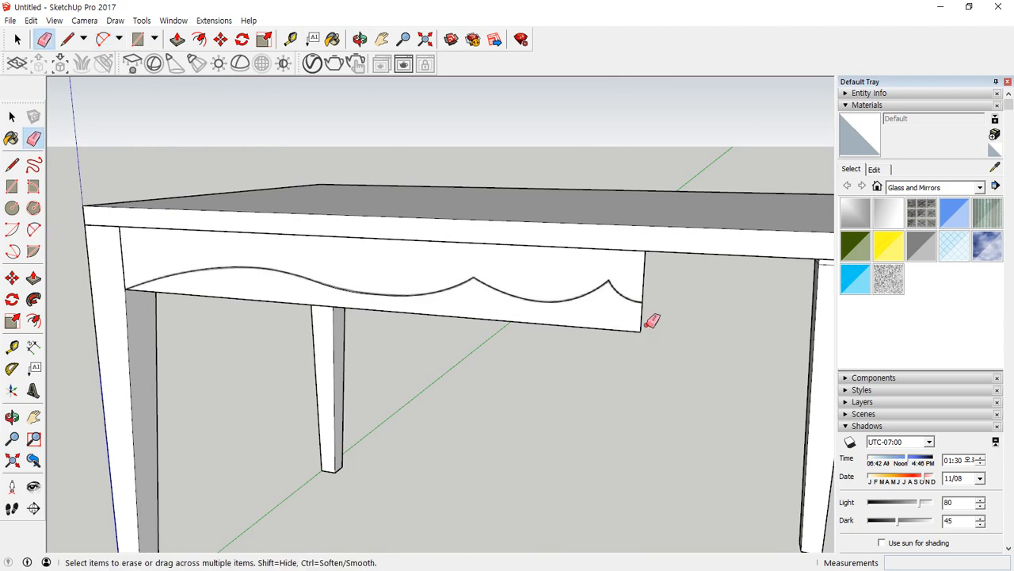
{"action": "left_click", "coordinate": [623, 329]}
{"action": "mouse_move", "coordinate": [492, 344]}
{"action": "middle_mouse_down"}
{"action": "mouse_move", "coordinate": [375, 355]}
{"action": "mouse_move", "coordinate": [331, 341]}
{"action": "mouse_move", "coordinate": [392, 348]}
{"action": "middle_mouse_up"}
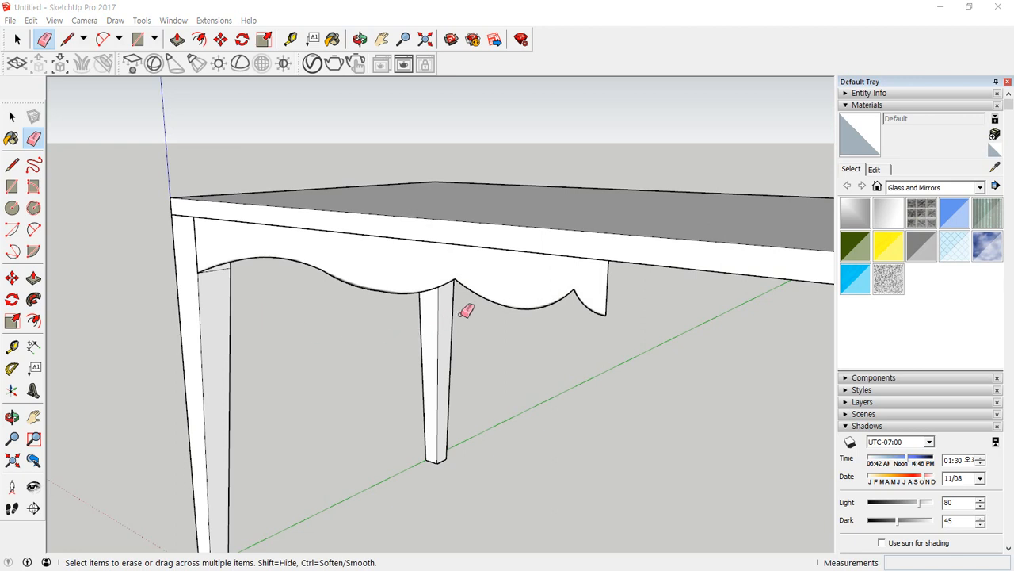
Try to give the scalloped apron face thickness with Push/Pull.
{"action": "key", "text": "p"}
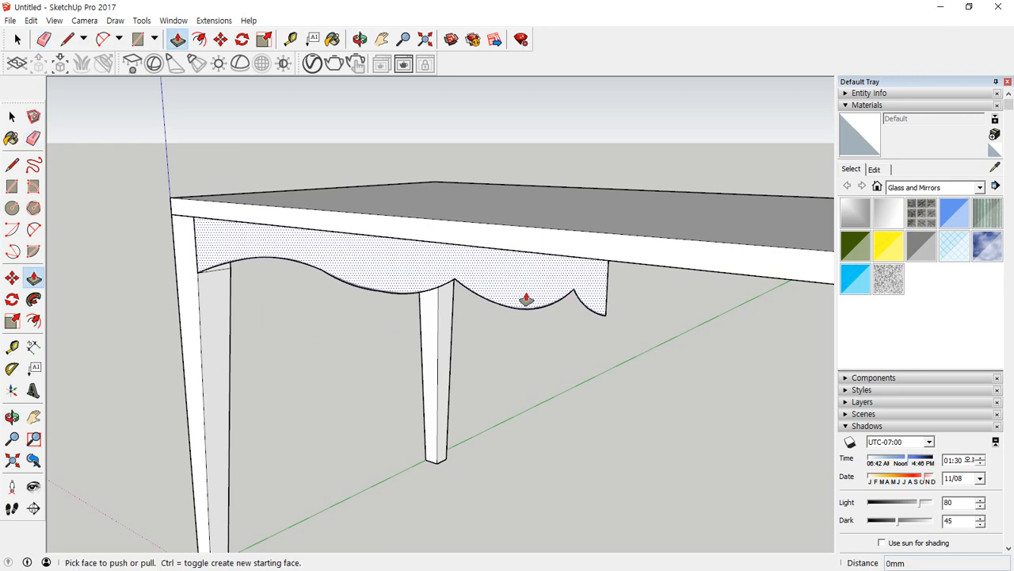
{"action": "left_click", "coordinate": [523, 290]}
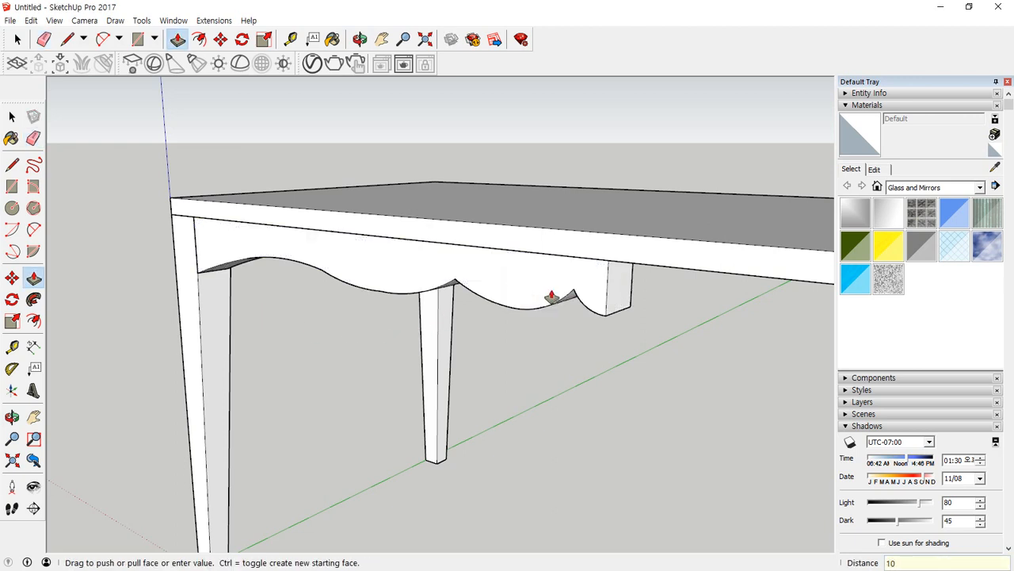
{"action": "middle_click_drag", "start_coordinate": [551, 297], "coordinate": [465, 240]}
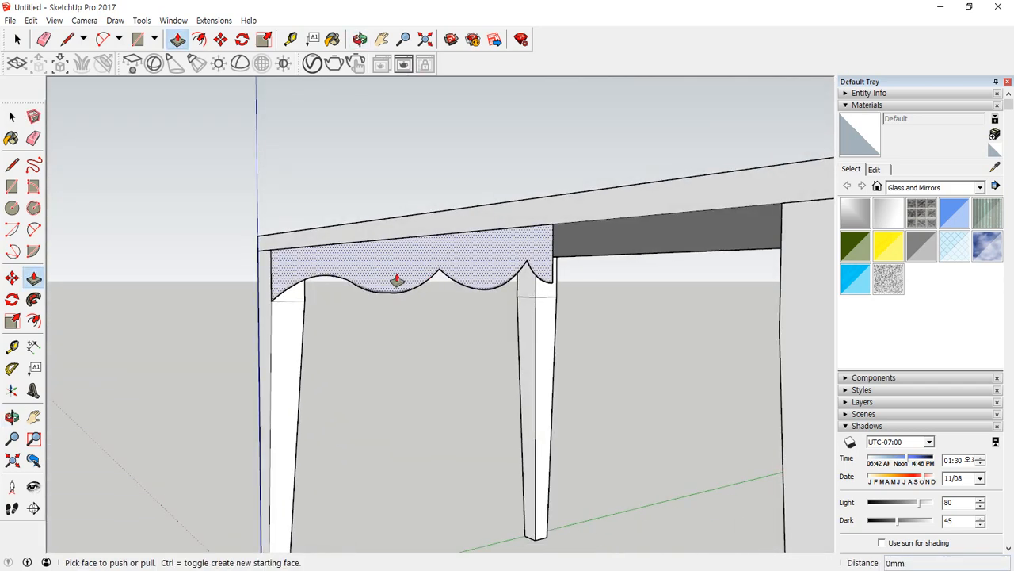
Copy the scalloped apron face along the red axis to a spot clear of the original.
{"action": "middle_click_drag", "start_coordinate": [396, 281], "coordinate": [247, 263]}
{"action": "key", "text": "m"}
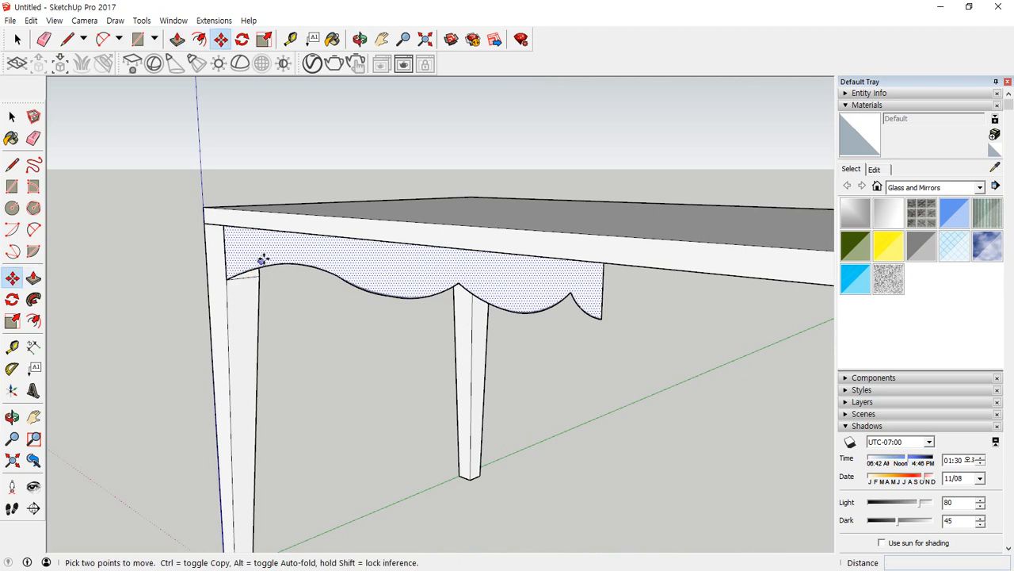
{"action": "key", "text": "ctrl"}
{"action": "left_click", "coordinate": [239, 246]}
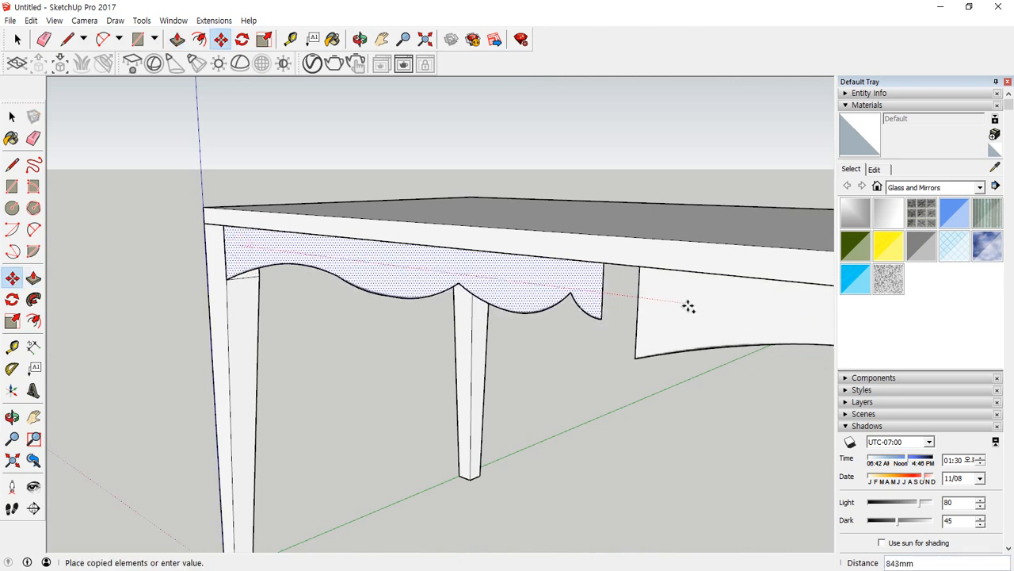
{"action": "left_click", "coordinate": [718, 309]}
{"action": "right_click", "coordinate": [740, 296]}
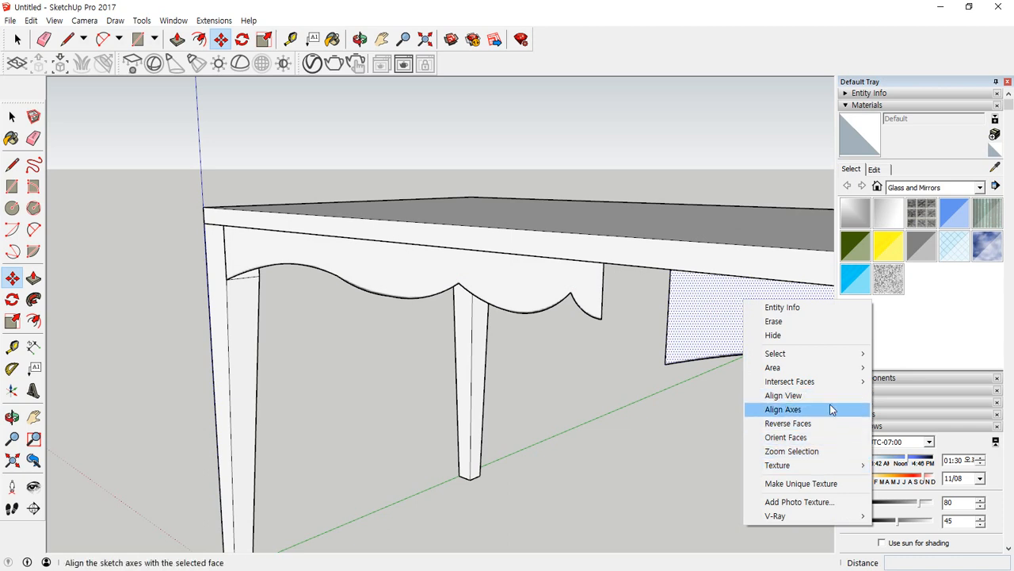
{"action": "left_click", "coordinate": [612, 414]}
{"action": "middle_click_drag", "start_coordinate": [672, 365], "coordinate": [288, 346], "text": "shift"}
{"action": "scroll", "coordinate": [359, 344], "scroll_direction": "down", "scroll_amount": 4}
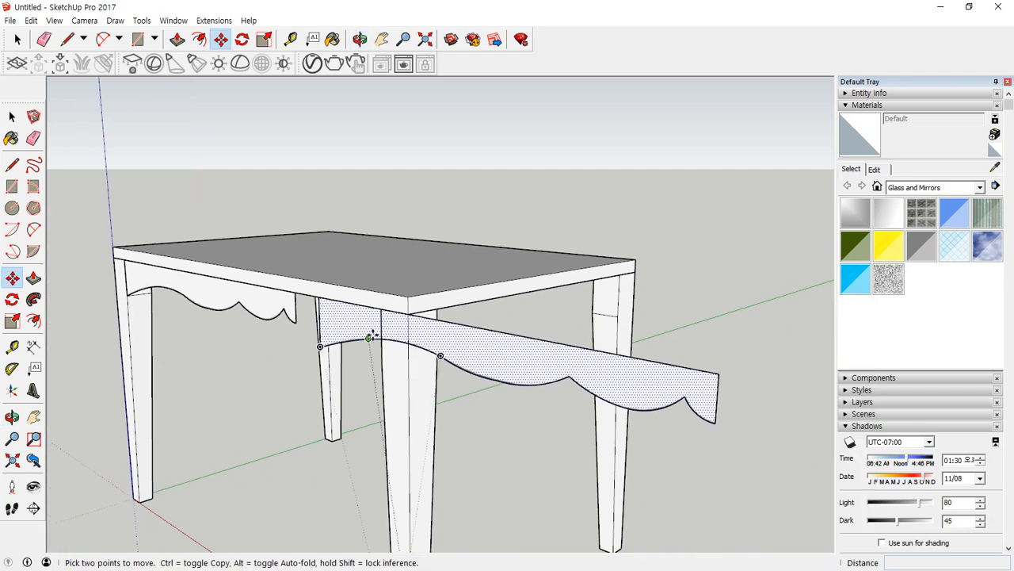
Shift the copied apron face 75 mm along the red axis and mirror it with a red-axis scale of -1.
{"action": "left_click", "coordinate": [441, 349]}
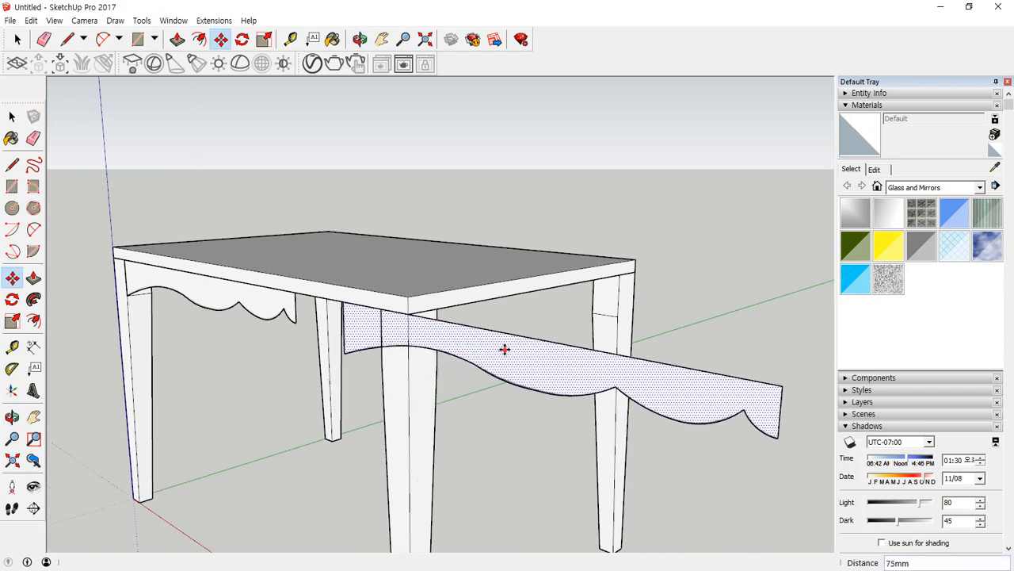
{"action": "right_click", "coordinate": [543, 349]}
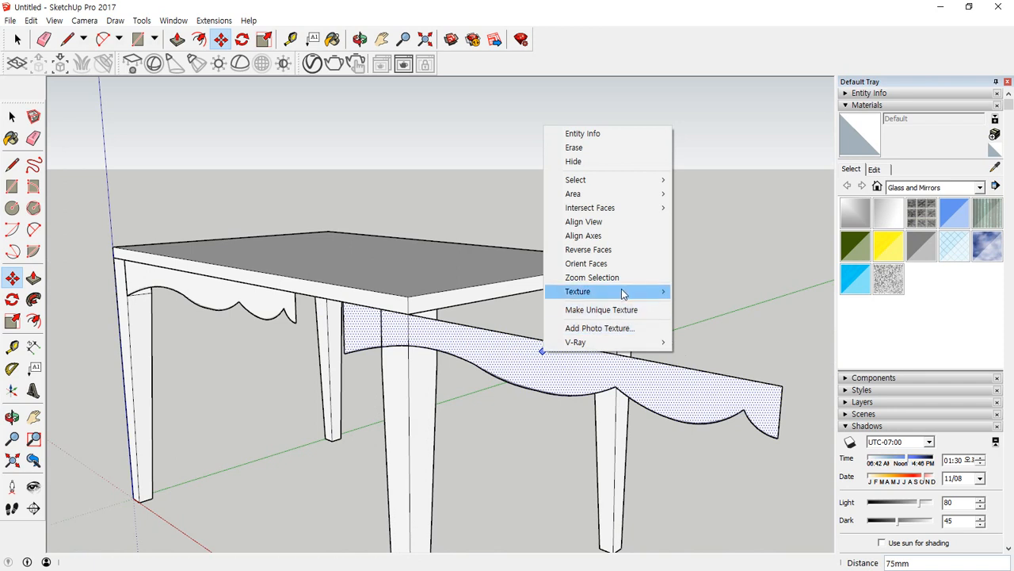
{"action": "left_click", "coordinate": [618, 255]}
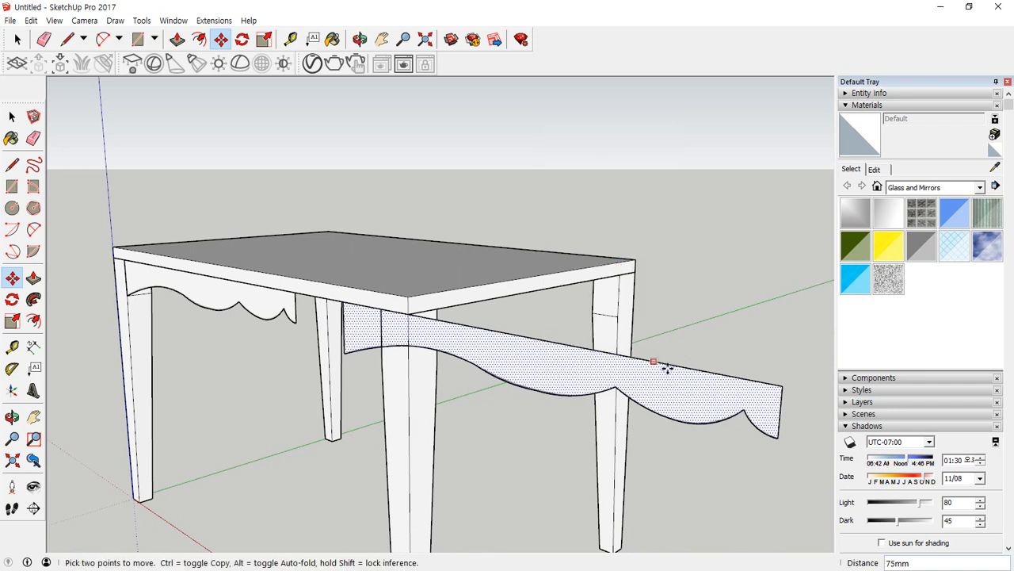
{"action": "key", "text": "s"}
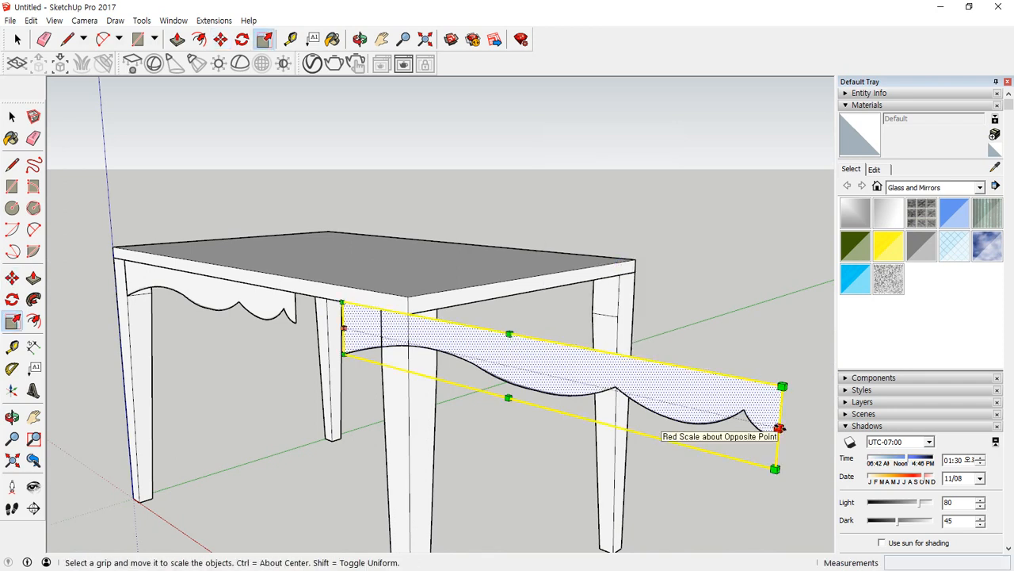
{"action": "left_click_drag", "start_coordinate": [780, 428], "coordinate": [731, 417]}
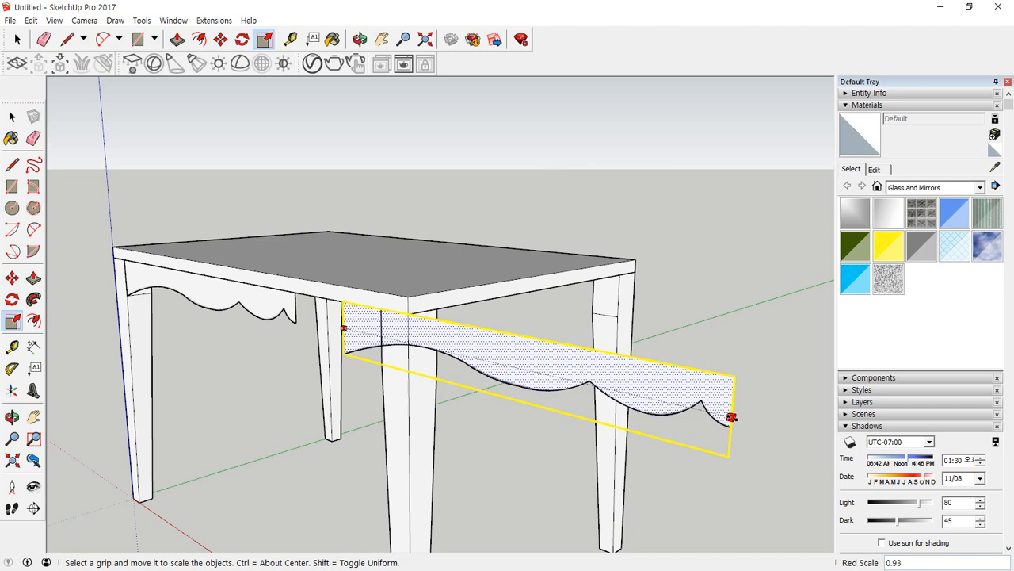
{"action": "key", "text": "Escape"}
{"action": "left_click_drag", "start_coordinate": [346, 327], "coordinate": [428, 341]}
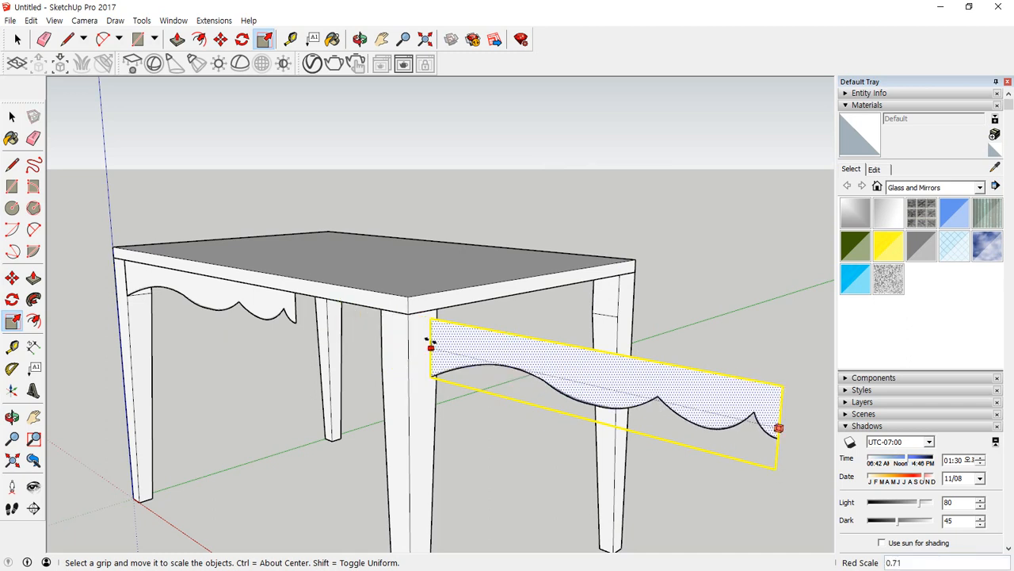
{"action": "key", "text": "Return"}
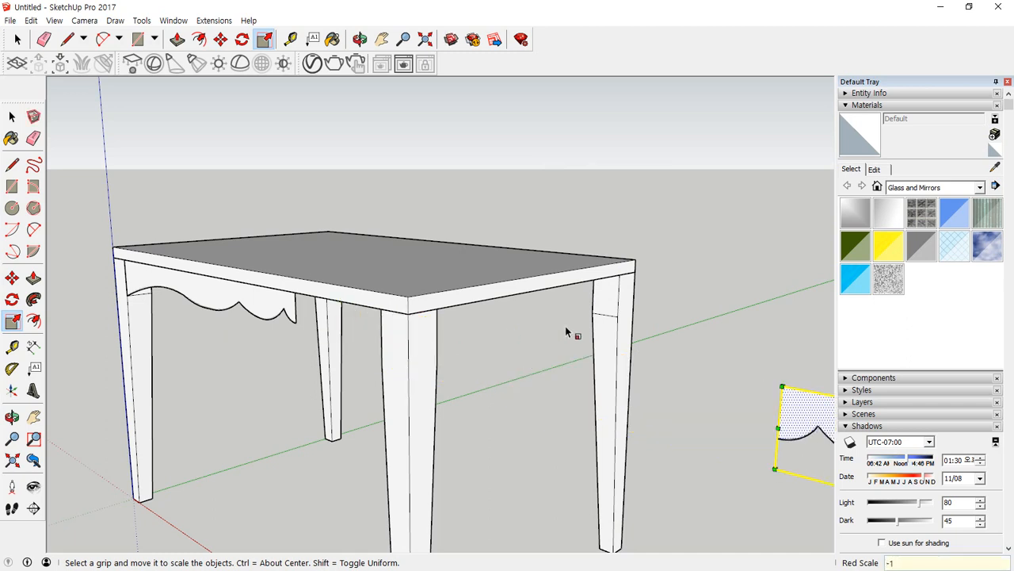
Move the mirrored apron face against the original's straight cut end and erase the shared edge between the two halves.
{"action": "left_click", "coordinate": [749, 423]}
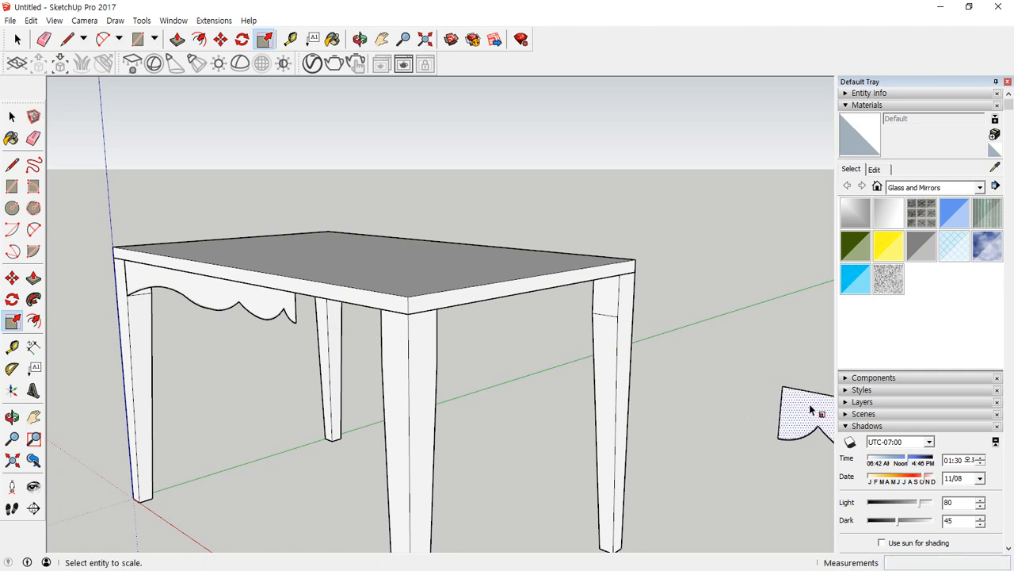
{"action": "key", "text": "space"}
{"action": "key", "text": "m"}
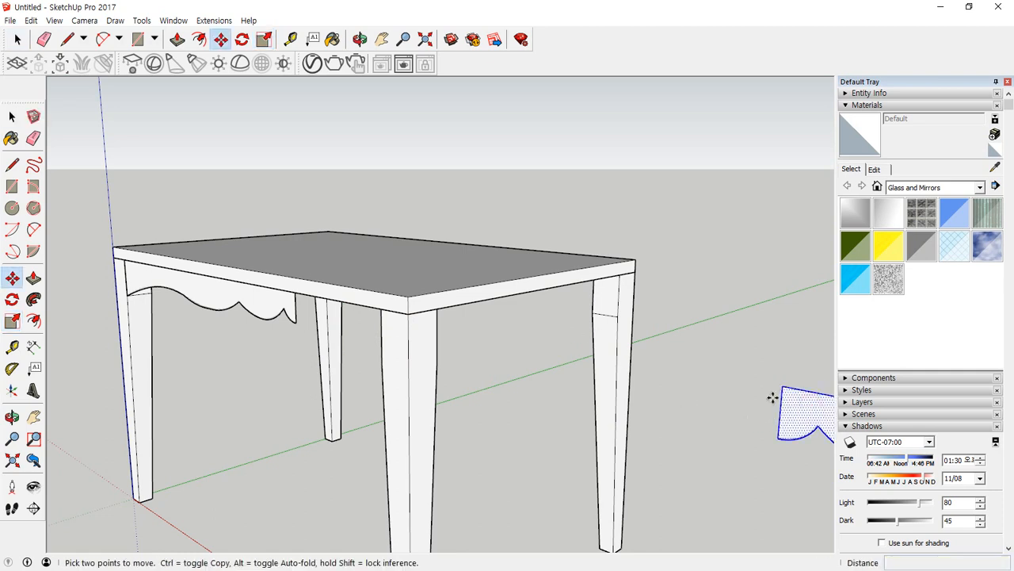
{"action": "left_click", "coordinate": [782, 387]}
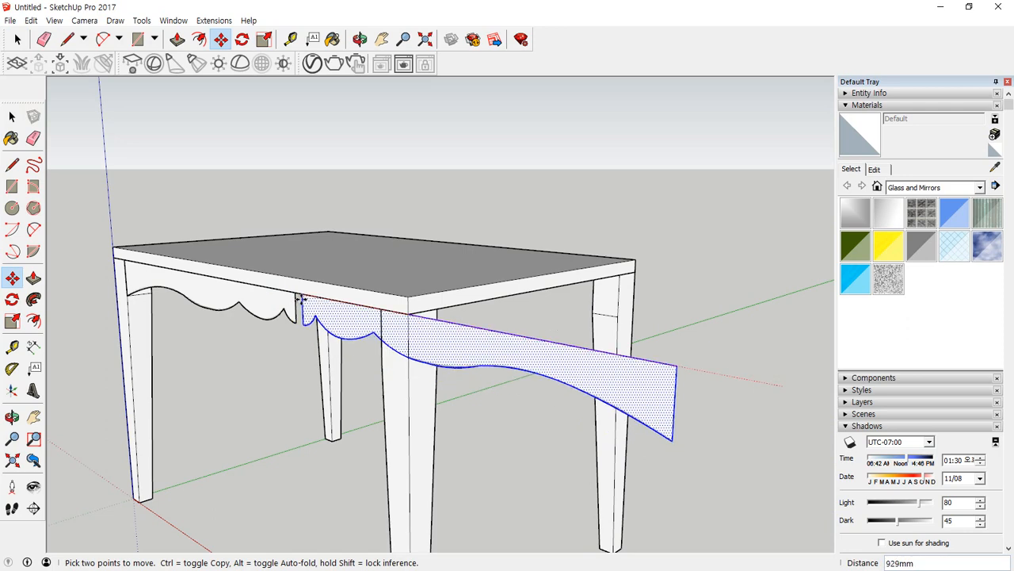
{"action": "scroll", "coordinate": [292, 311], "scroll_direction": "up", "scroll_amount": 3}
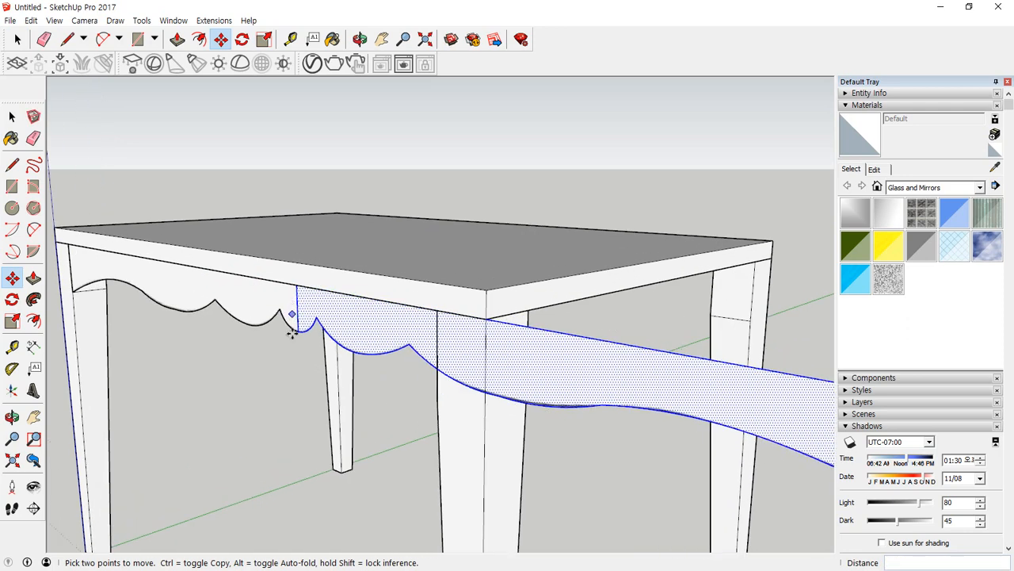
{"action": "left_click", "coordinate": [290, 328]}
{"action": "key", "text": "space"}
{"action": "key", "text": "e"}
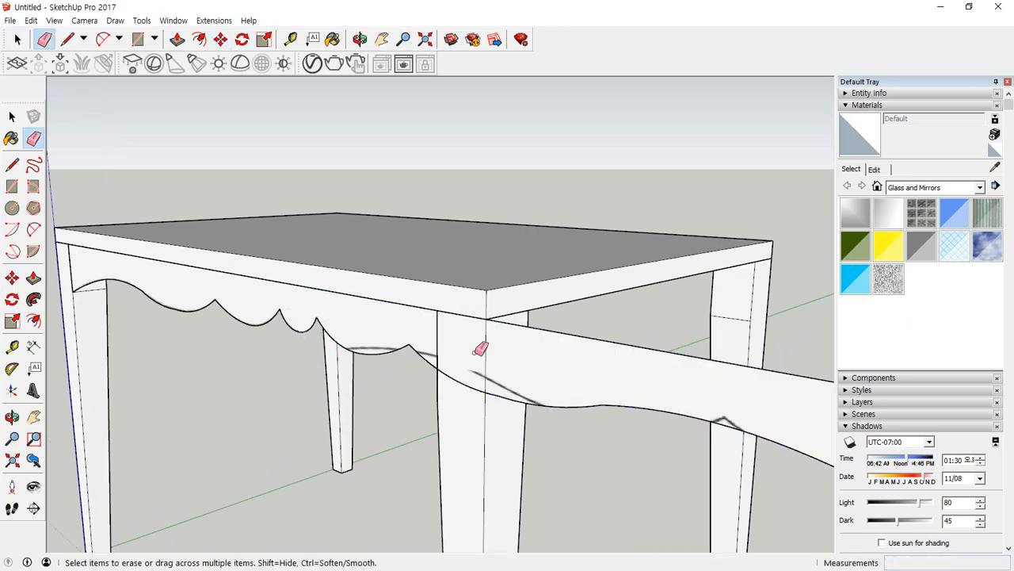
Scale the joined scalloped apron along the red axis to about 0.66 so it fits between the two legs.
{"action": "scroll", "coordinate": [481, 348], "scroll_direction": "down", "scroll_amount": 3}
{"action": "key", "text": "space"}
{"action": "scroll", "coordinate": [584, 369], "scroll_direction": "down", "scroll_amount": 1}
{"action": "left_click", "coordinate": [640, 389]}
{"action": "key", "text": "s"}
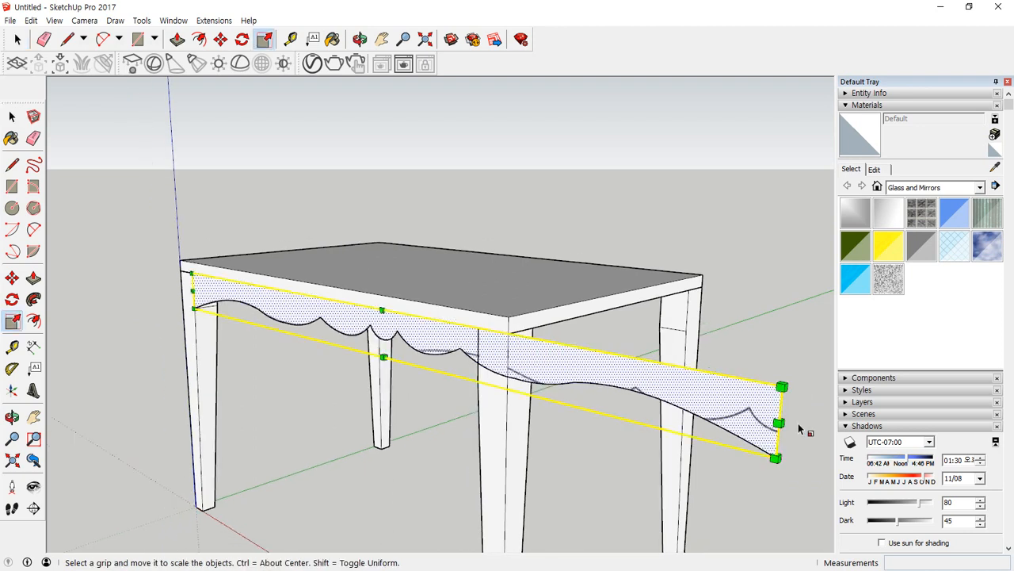
{"action": "left_click_drag", "start_coordinate": [779, 422], "coordinate": [478, 363]}
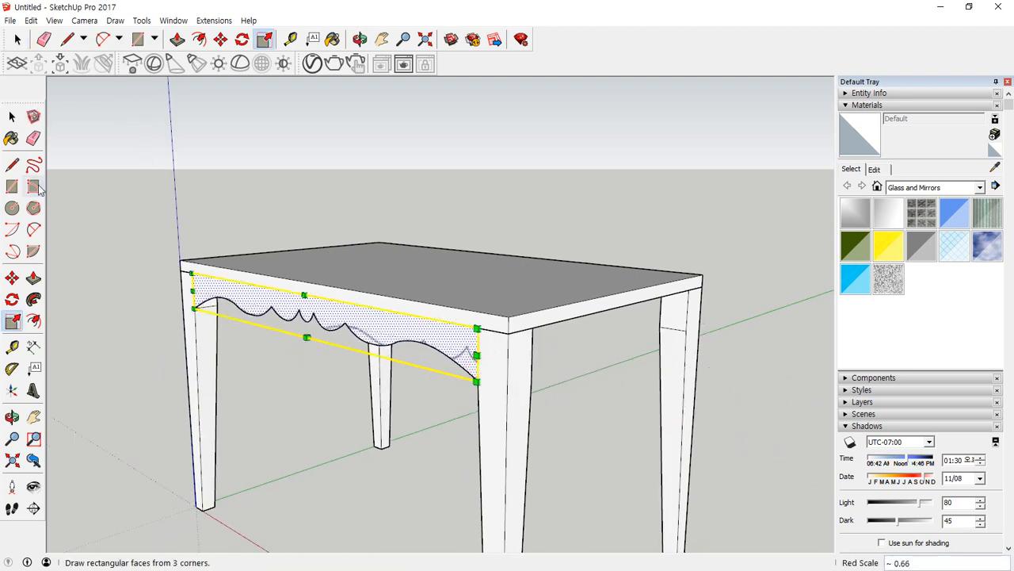
{"action": "left_click", "coordinate": [13, 117]}
{"action": "left_click", "coordinate": [260, 382]}
Give the scalloped apron thickness with Push/Pull and make the whole apron a group.
{"action": "key", "text": "p"}
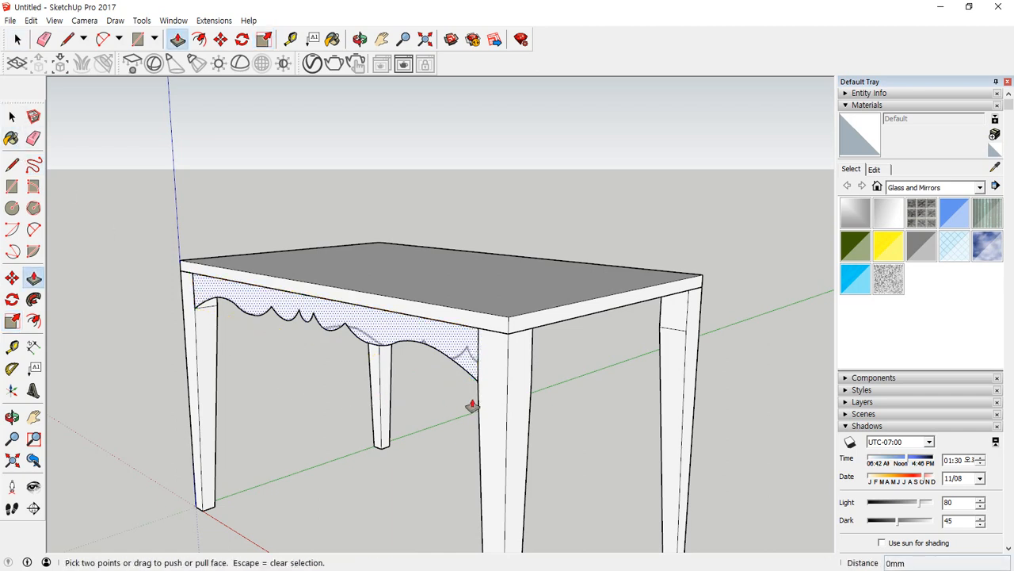
{"action": "middle_click_drag", "start_coordinate": [473, 405], "coordinate": [422, 359]}
{"action": "left_click", "coordinate": [428, 340]}
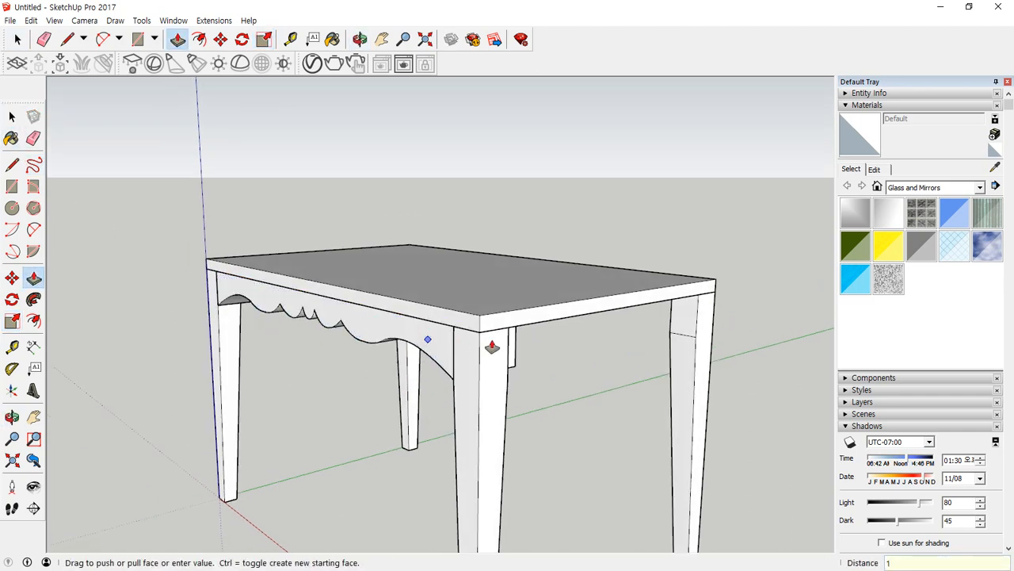
{"action": "key", "text": "space"}
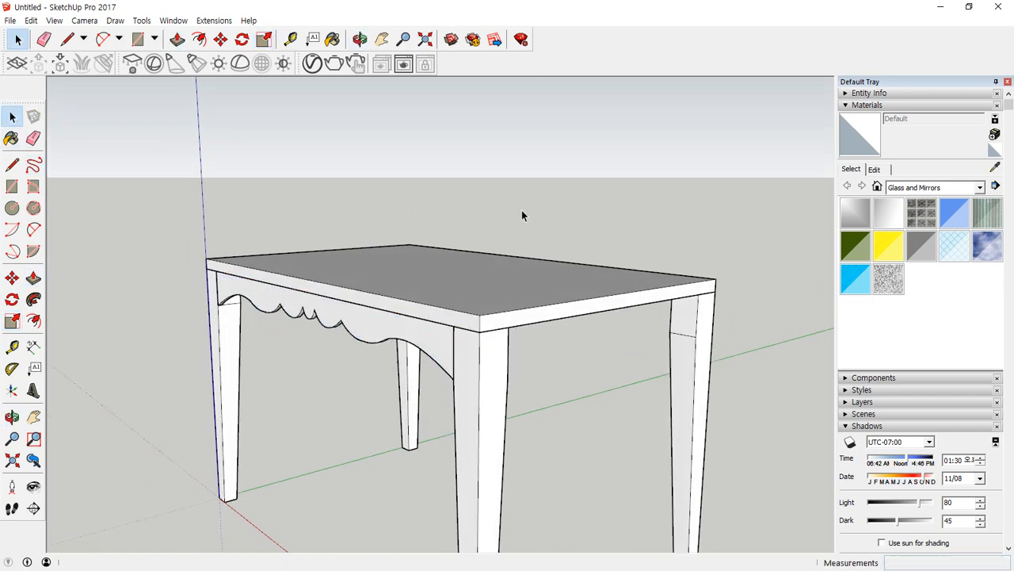
{"action": "double_click", "coordinate": [325, 308]}
{"action": "right_click", "coordinate": [331, 308]}
{"action": "scroll", "coordinate": [331, 307], "scroll_direction": "up", "scroll_amount": 10}
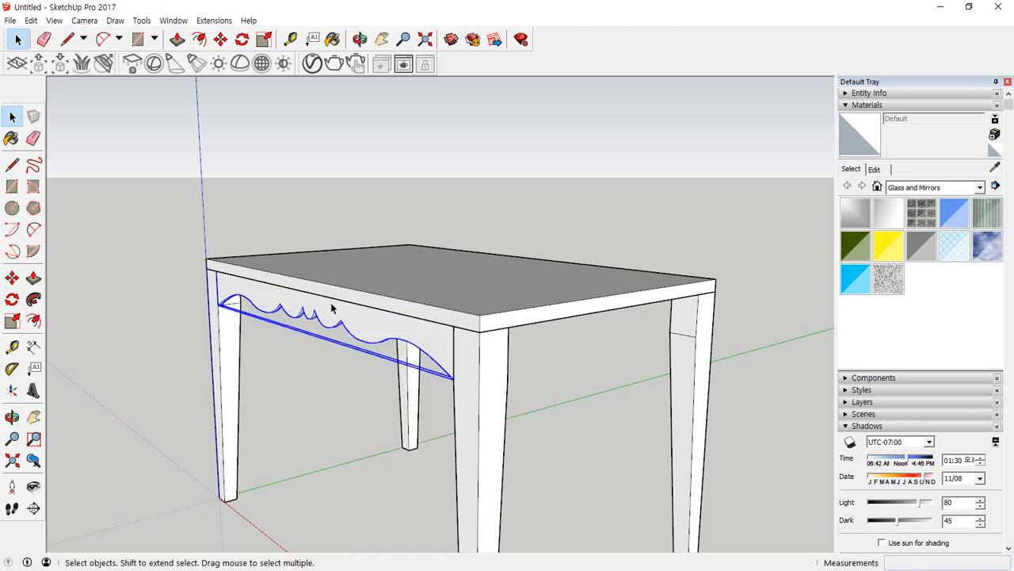
Move the apron group 30 mm inward along the green axis from the leg's outer corner.
{"action": "scroll", "coordinate": [222, 307], "scroll_direction": "up", "scroll_amount": 2}
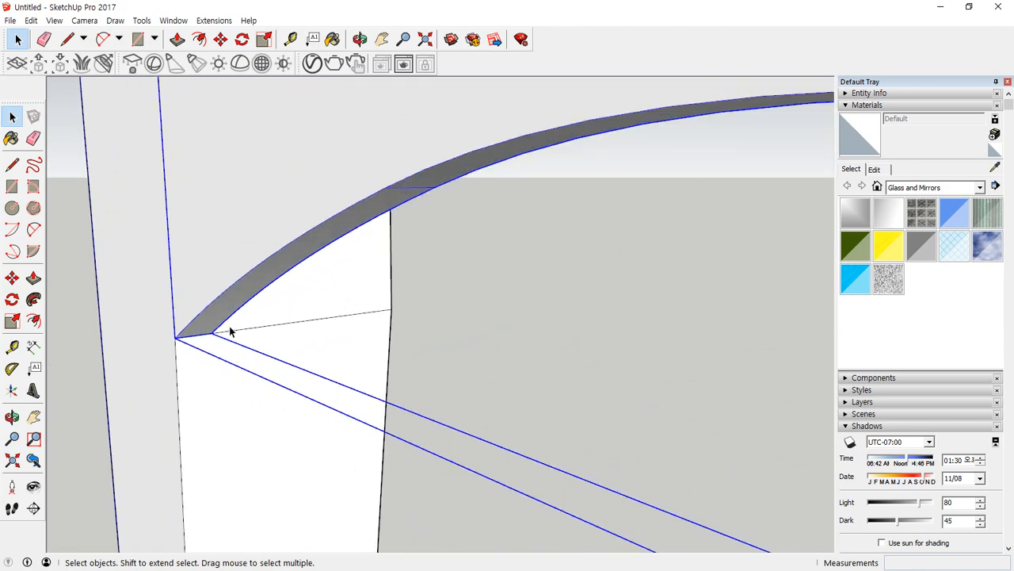
{"action": "key", "text": "m"}
{"action": "left_click", "coordinate": [195, 338]}
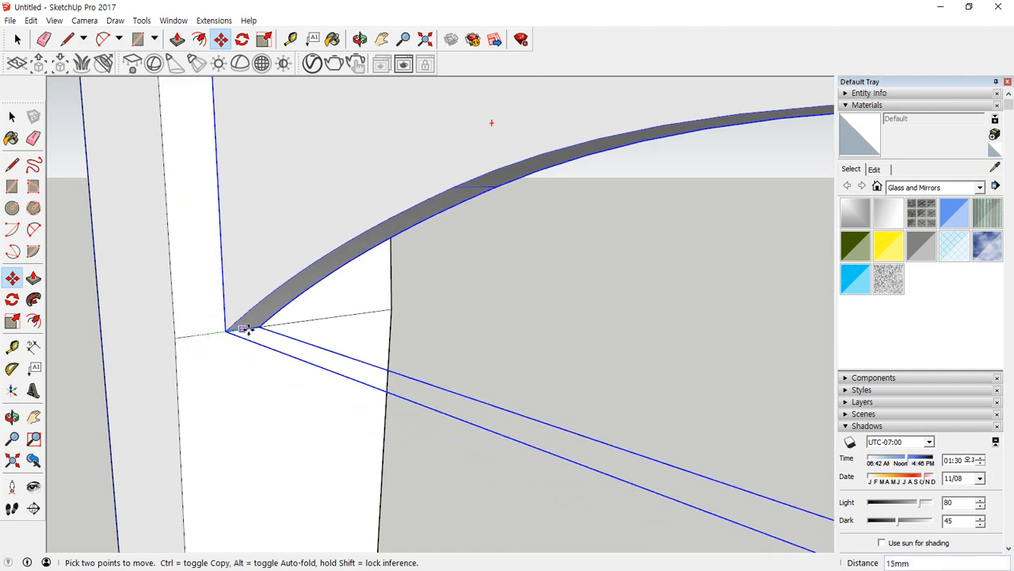
Copy the apron group along the green axis to the opposite pair of legs, snapping to the leg's inner corner.
{"action": "key", "text": "ctrl"}
{"action": "left_click", "coordinate": [175, 340]}
{"action": "scroll", "coordinate": [571, 296], "scroll_direction": "down", "scroll_amount": 4}
{"action": "middle_click_drag", "start_coordinate": [766, 301], "coordinate": [131, 320], "text": "shift"}
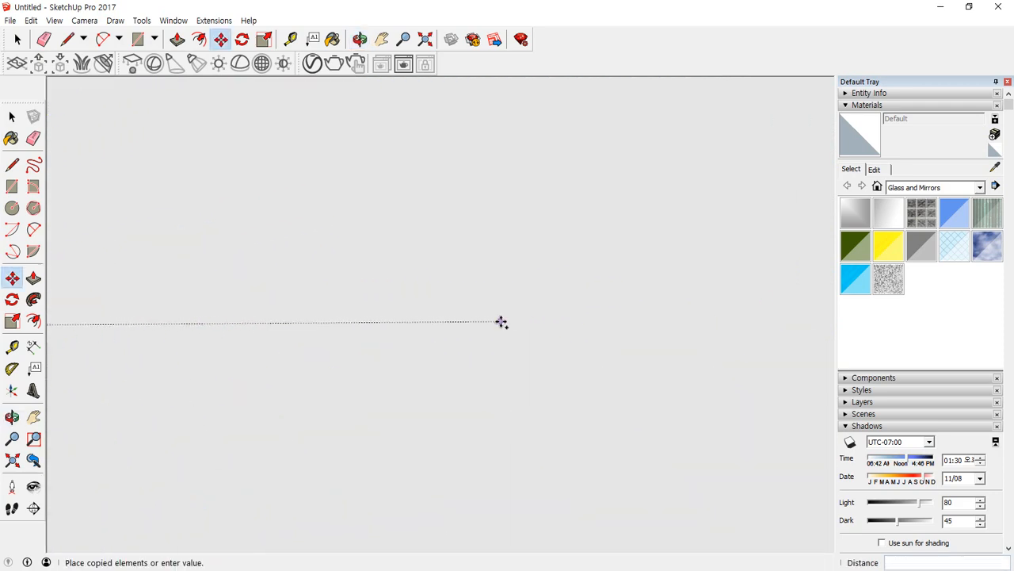
{"action": "scroll", "coordinate": [688, 313], "scroll_direction": "down", "scroll_amount": 8}
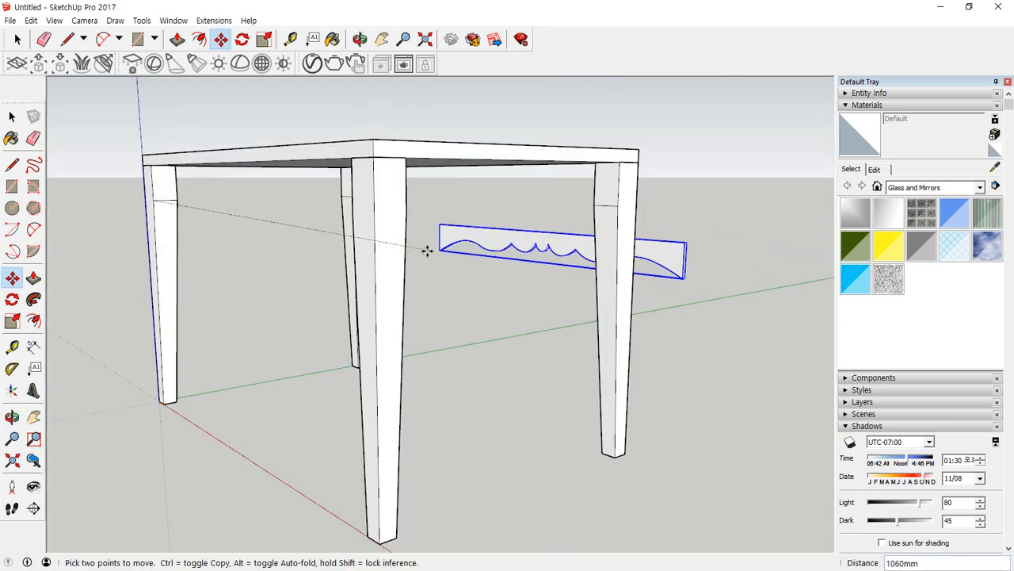
{"action": "scroll", "coordinate": [414, 215], "scroll_direction": "up", "scroll_amount": 2}
{"action": "scroll", "coordinate": [403, 215], "scroll_direction": "down", "scroll_amount": 3}
{"action": "scroll", "coordinate": [410, 190], "scroll_direction": "up", "scroll_amount": 6}
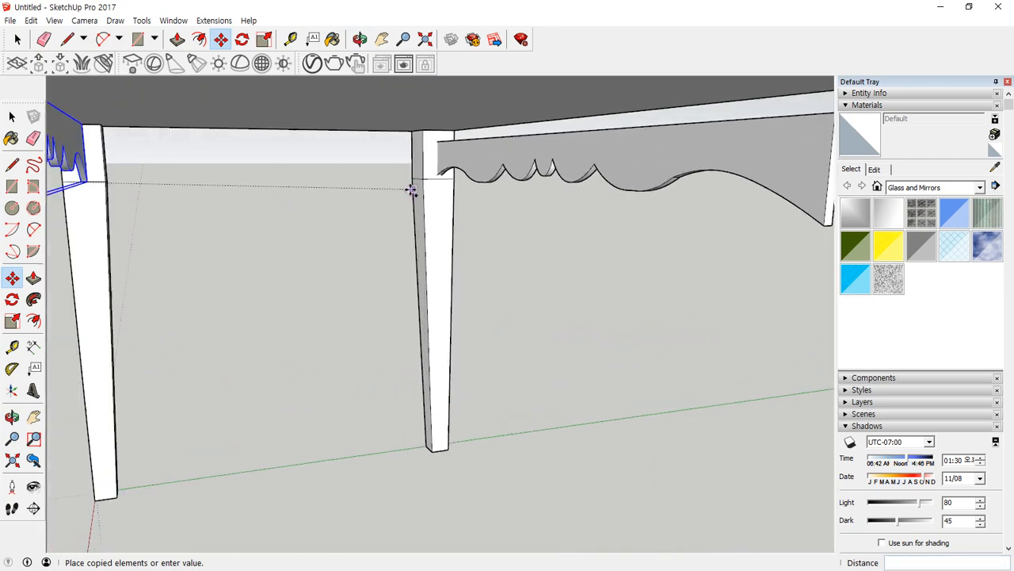
{"action": "scroll", "coordinate": [423, 181], "scroll_direction": "up", "scroll_amount": 2}
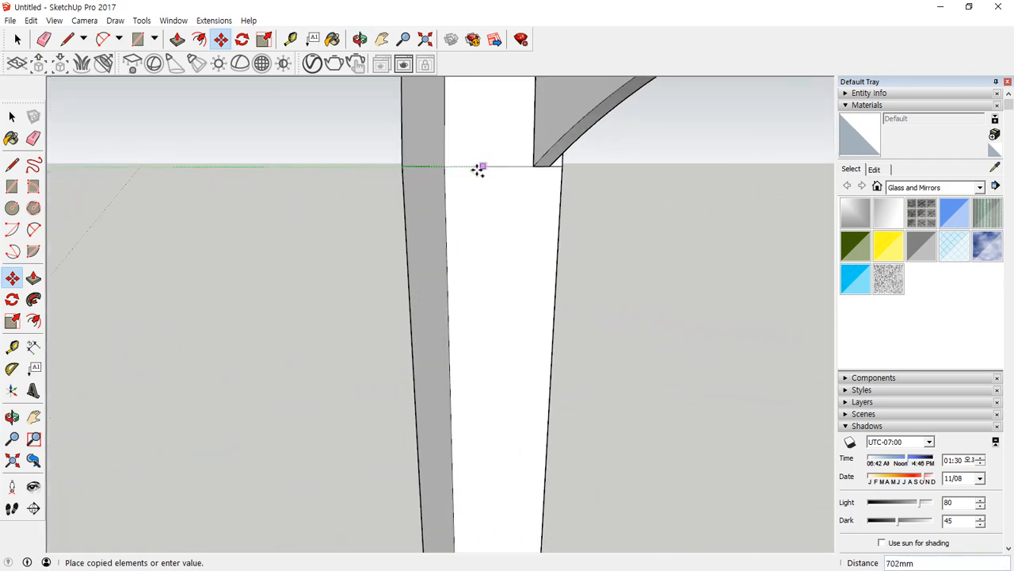
{"action": "left_click", "coordinate": [445, 169]}
{"action": "scroll", "coordinate": [480, 240], "scroll_direction": "down", "scroll_amount": 4}
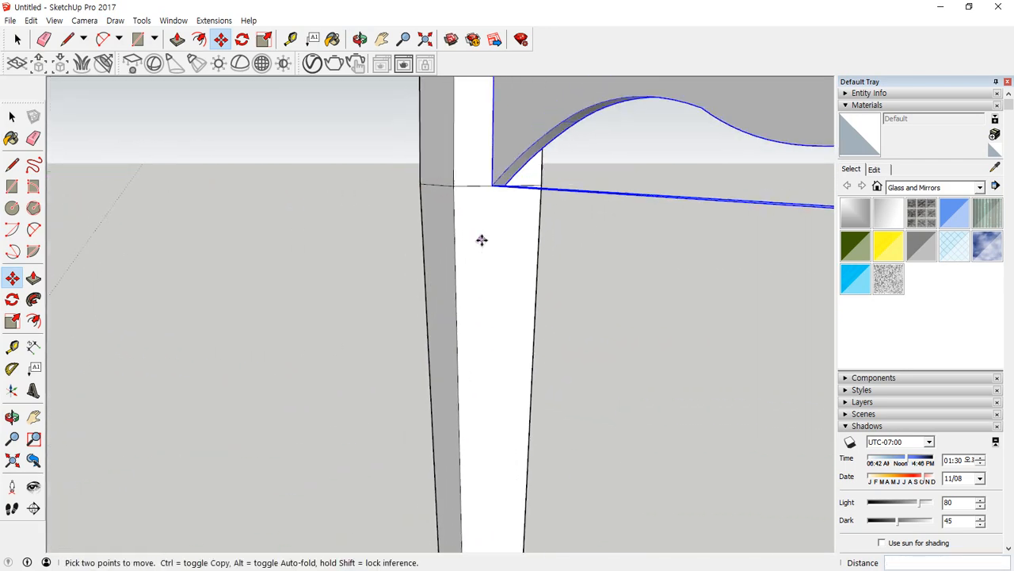
{"action": "scroll", "coordinate": [496, 323], "scroll_direction": "down", "scroll_amount": 4}
Make a copy of both aprons rotated 90 degrees about the centre of the tabletop.
{"action": "middle_click_drag", "start_coordinate": [496, 323], "coordinate": [455, 323]}
{"action": "key", "text": "space"}
{"action": "key", "text": "q"}
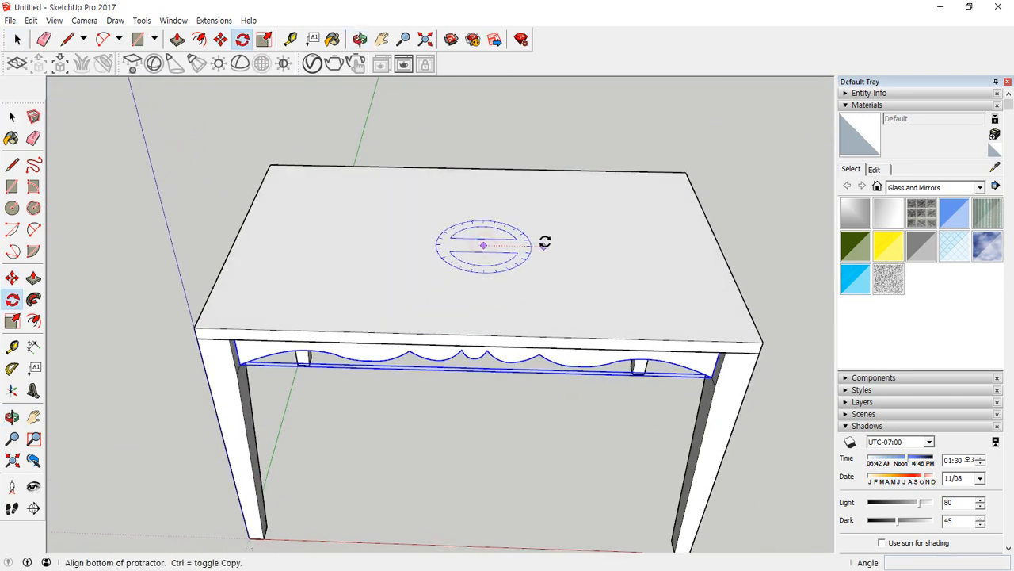
{"action": "left_click", "coordinate": [563, 246]}
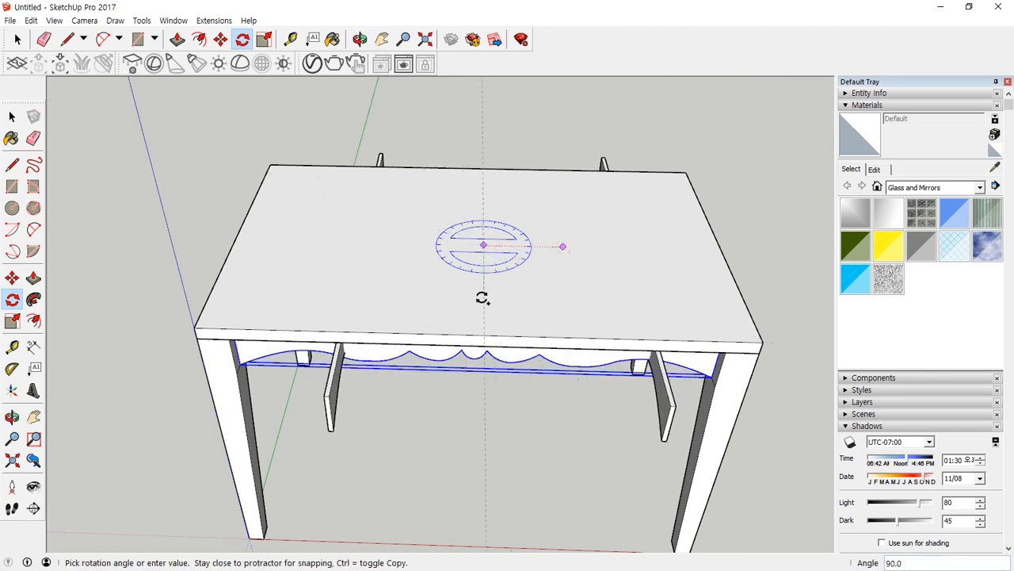
{"action": "left_click", "coordinate": [482, 299]}
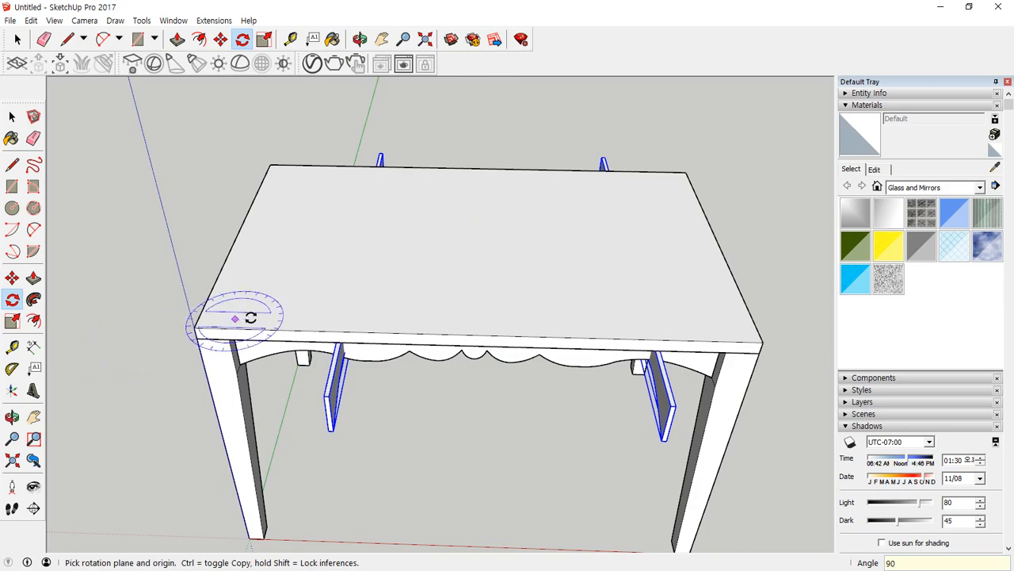
Move the rotated pair of aprons together so one apron's lower end meets the middle of the leg's inner face.
{"action": "middle_click_drag", "start_coordinate": [238, 317], "coordinate": [606, 204]}
{"action": "middle_click_drag", "start_coordinate": [178, 306], "coordinate": [208, 302]}
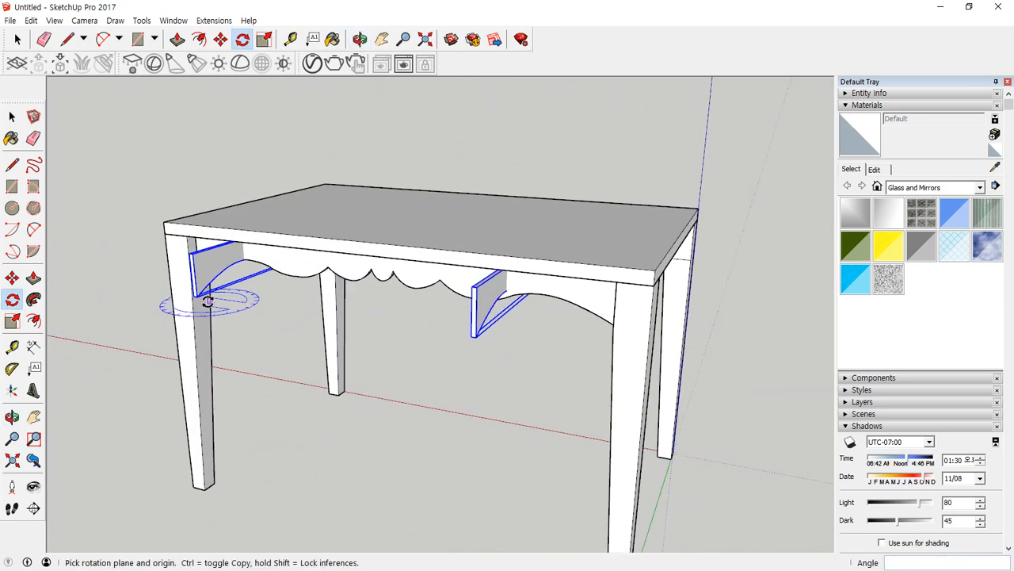
{"action": "scroll", "coordinate": [214, 268], "scroll_direction": "up", "scroll_amount": 2}
{"action": "middle_click_drag", "start_coordinate": [304, 379], "coordinate": [381, 333]}
{"action": "key", "text": "space"}
{"action": "scroll", "coordinate": [400, 330], "scroll_direction": "up", "scroll_amount": 3}
{"action": "scroll", "coordinate": [401, 330], "scroll_direction": "up", "scroll_amount": 6}
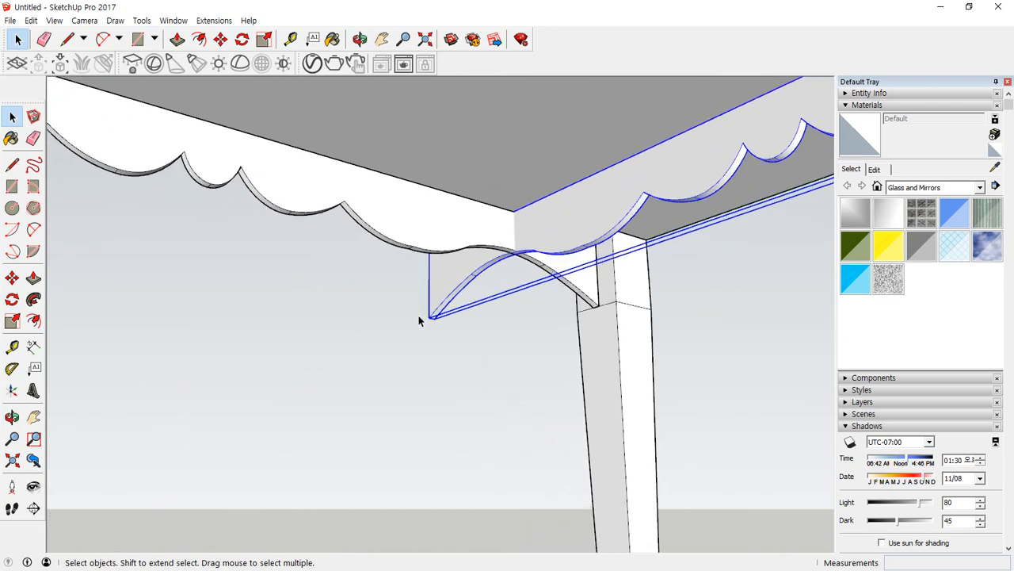
{"action": "key", "text": "m"}
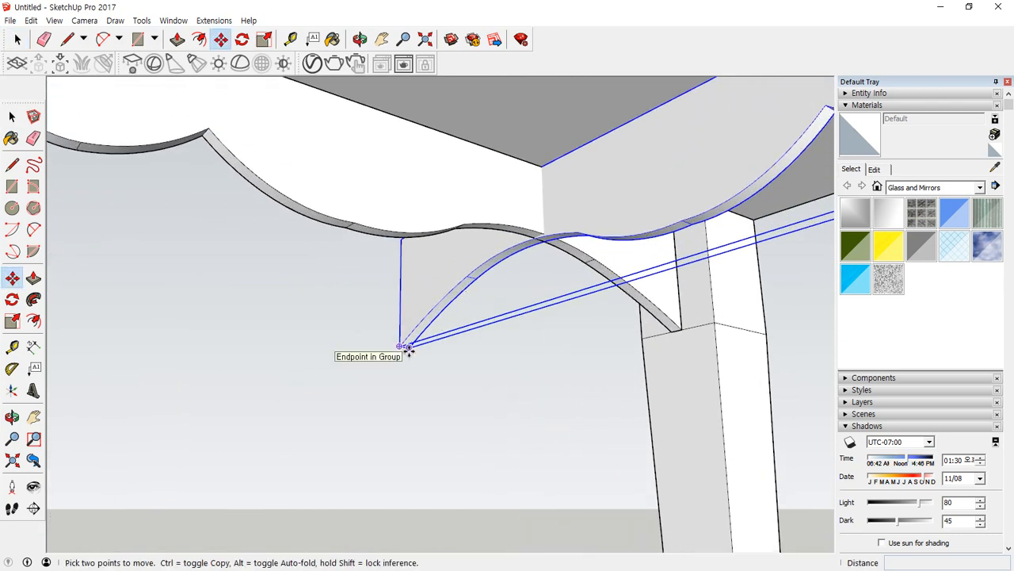
{"action": "scroll", "coordinate": [404, 350], "scroll_direction": "up", "scroll_amount": 5}
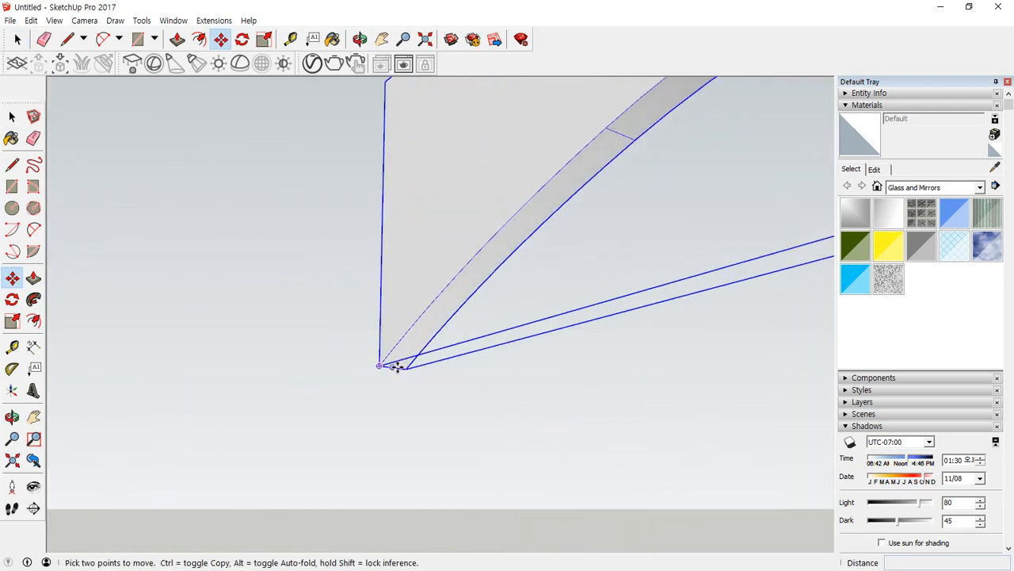
{"action": "left_click", "coordinate": [398, 366]}
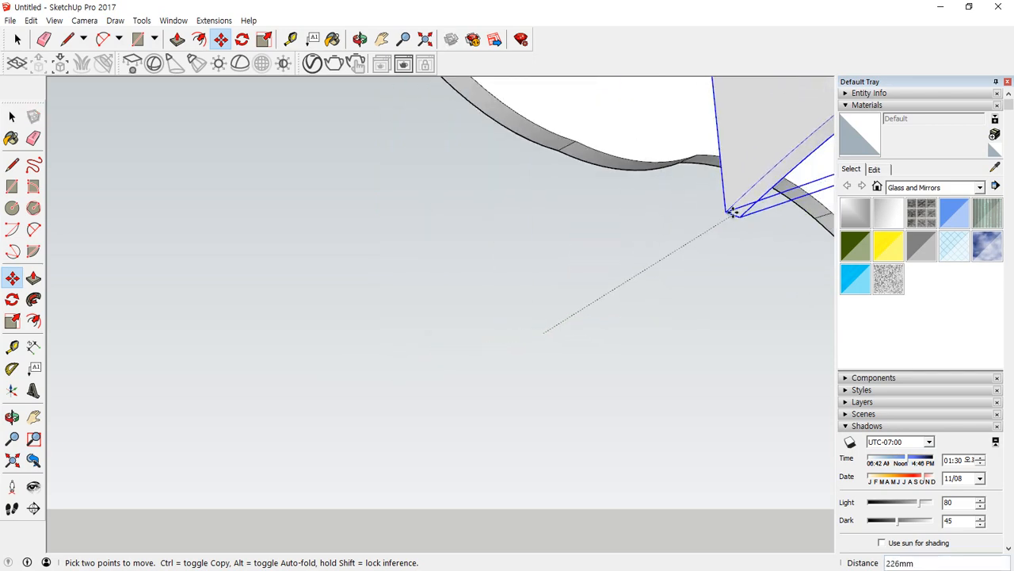
{"action": "middle_click_drag", "start_coordinate": [769, 195], "coordinate": [274, 300], "text": "shift"}
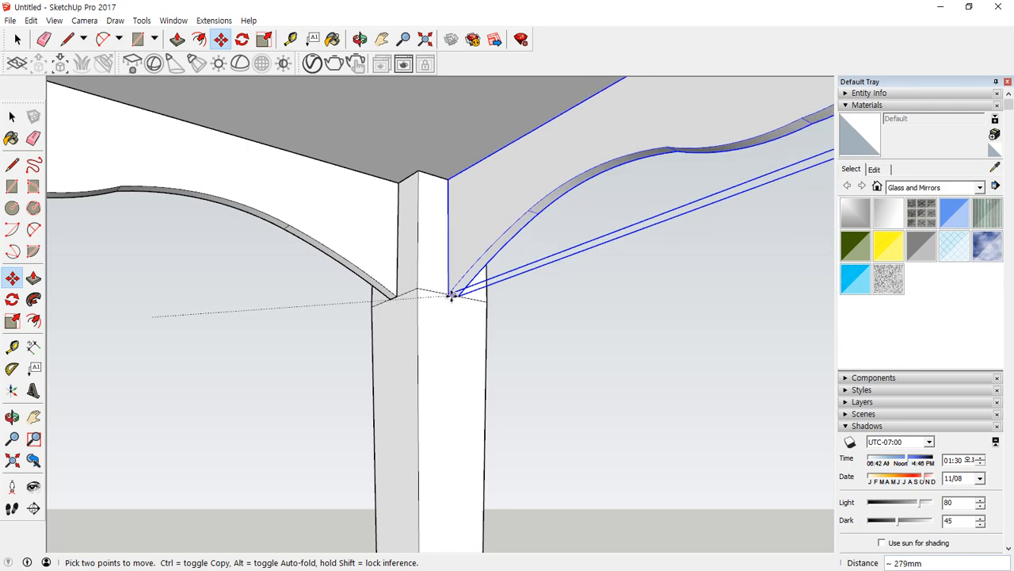
{"action": "left_click", "coordinate": [448, 296]}
{"action": "scroll", "coordinate": [441, 271], "scroll_direction": "down", "scroll_amount": 6}
{"action": "middle_click_drag", "start_coordinate": [353, 214], "coordinate": [446, 253]}
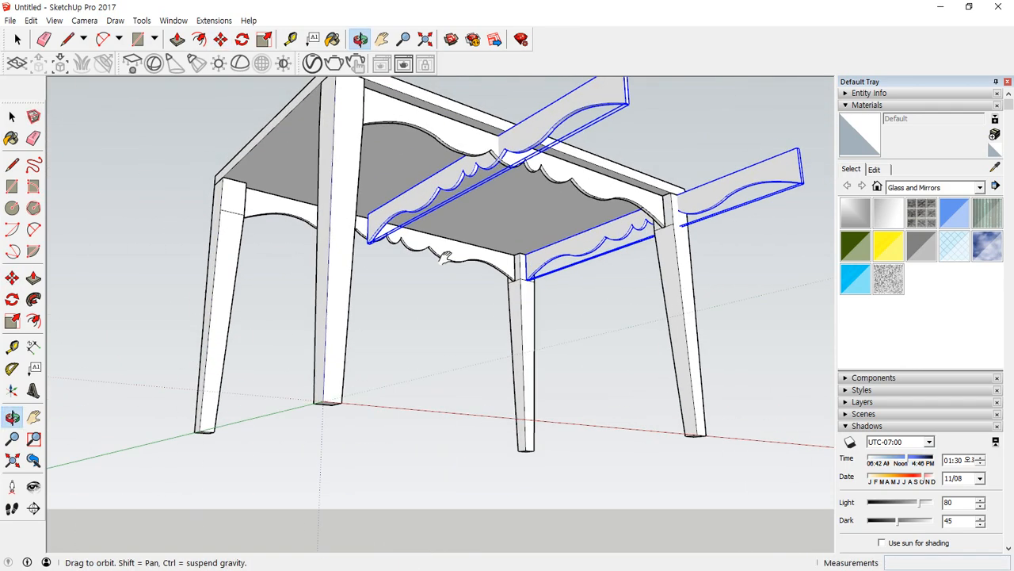
Move the rotated apron crossing under the middle of the table 450 mm along the red axis, snapping its lower end to the leg's inner face.
{"action": "scroll", "coordinate": [378, 272], "scroll_direction": "up", "scroll_amount": 2}
{"action": "key", "text": "space"}
{"action": "scroll", "coordinate": [372, 258], "scroll_direction": "up", "scroll_amount": 6}
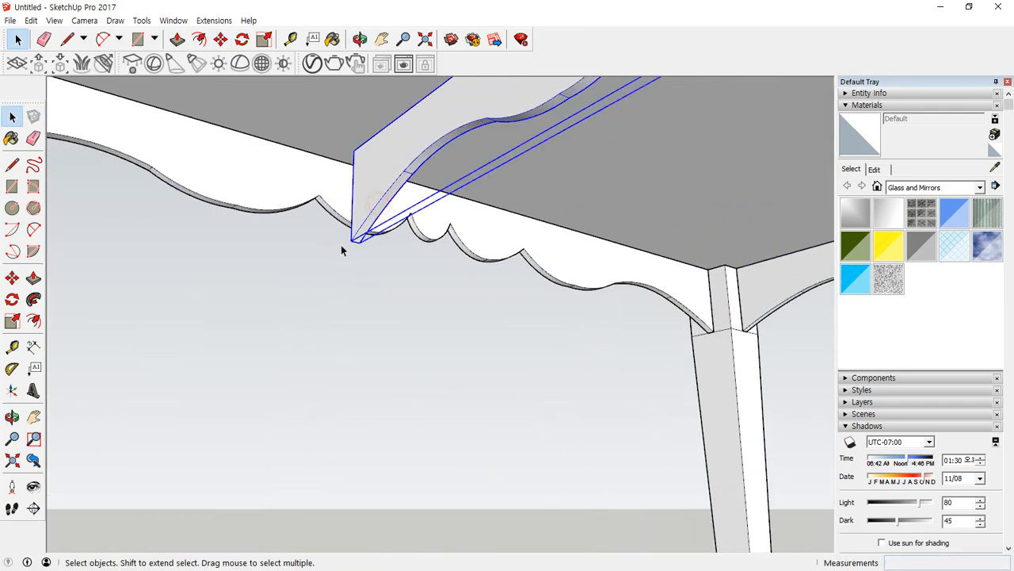
{"action": "key", "text": "m"}
{"action": "scroll", "coordinate": [352, 244], "scroll_direction": "up", "scroll_amount": 1}
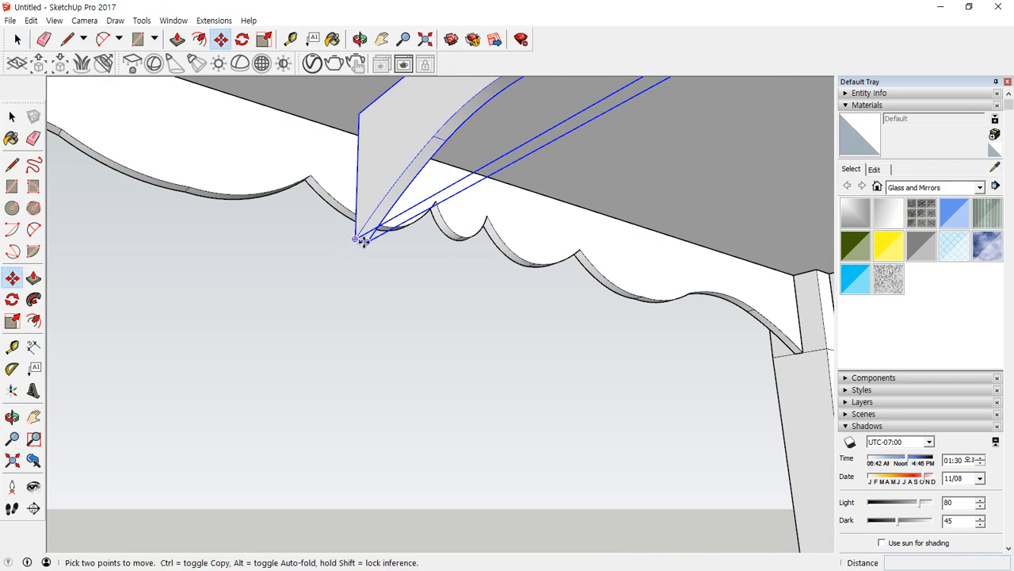
{"action": "scroll", "coordinate": [363, 242], "scroll_direction": "up", "scroll_amount": 2}
{"action": "left_click", "coordinate": [359, 239]}
{"action": "scroll", "coordinate": [355, 161], "scroll_direction": "down", "scroll_amount": 8}
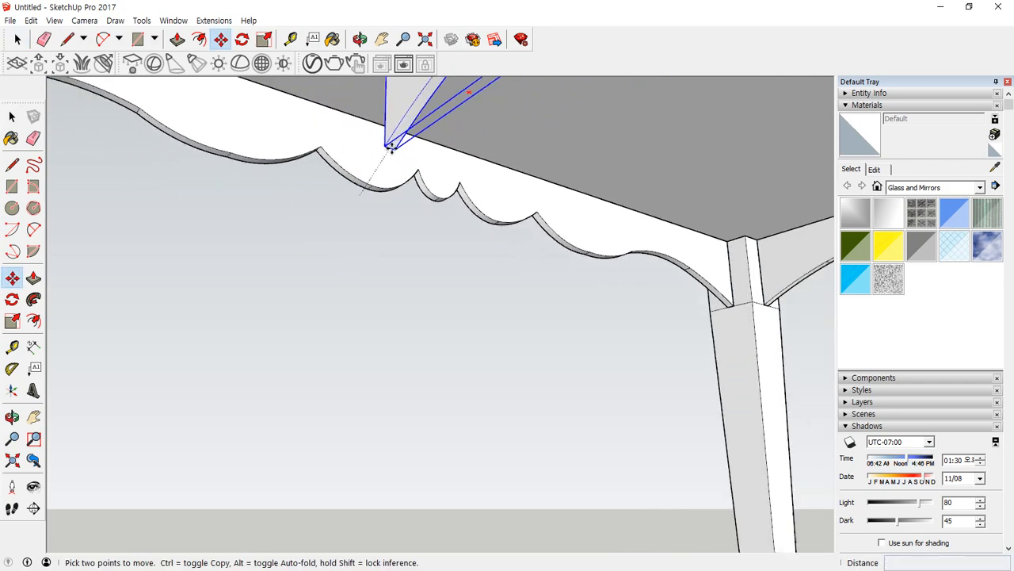
{"action": "middle_click_drag", "start_coordinate": [280, 151], "coordinate": [396, 239], "text": "shift"}
{"action": "scroll", "coordinate": [166, 139], "scroll_direction": "up", "scroll_amount": 4}
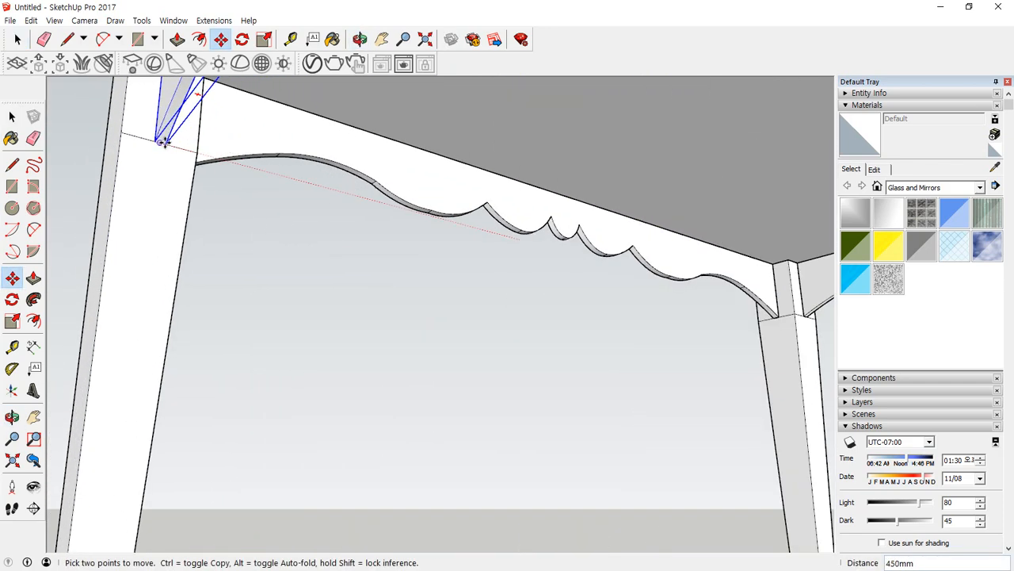
{"action": "left_click", "coordinate": [161, 143]}
{"action": "scroll", "coordinate": [161, 142], "scroll_direction": "down", "scroll_amount": 6}
{"action": "key", "text": "space"}
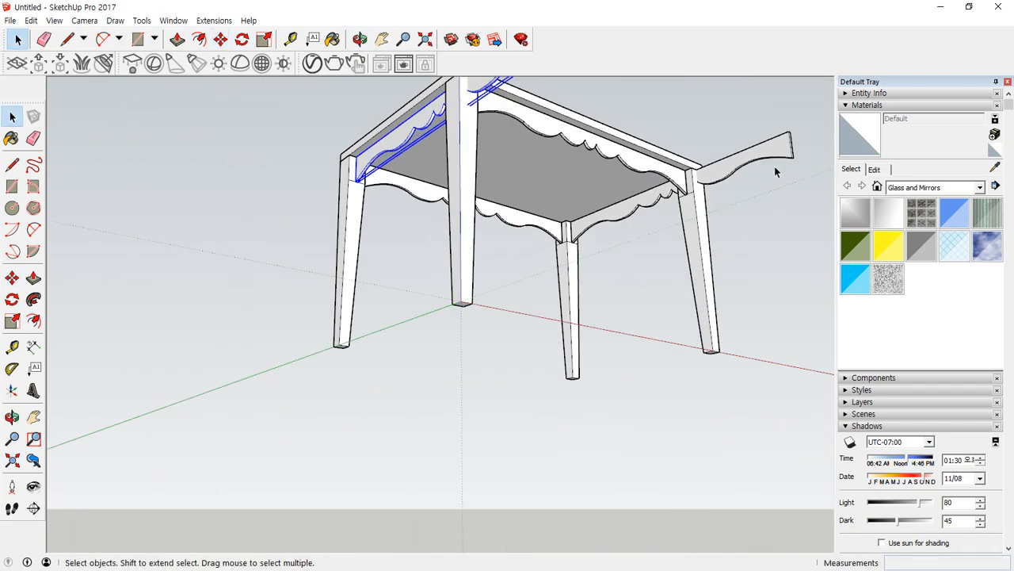
Scale both rotated aprons together along the green axis by about 0.58 so they fit between the short-side legs.
{"action": "left_click", "coordinate": [749, 161], "text": "shift"}
{"action": "key", "text": "s"}
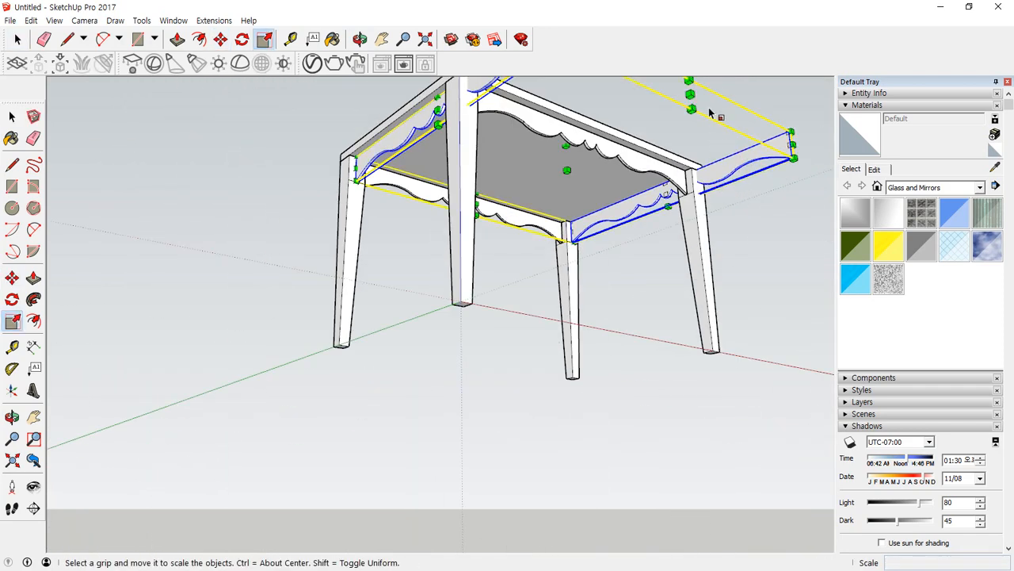
{"action": "middle_click_drag", "start_coordinate": [691, 93], "coordinate": [613, 188]}
{"action": "scroll", "coordinate": [612, 188], "scroll_direction": "up", "scroll_amount": 5}
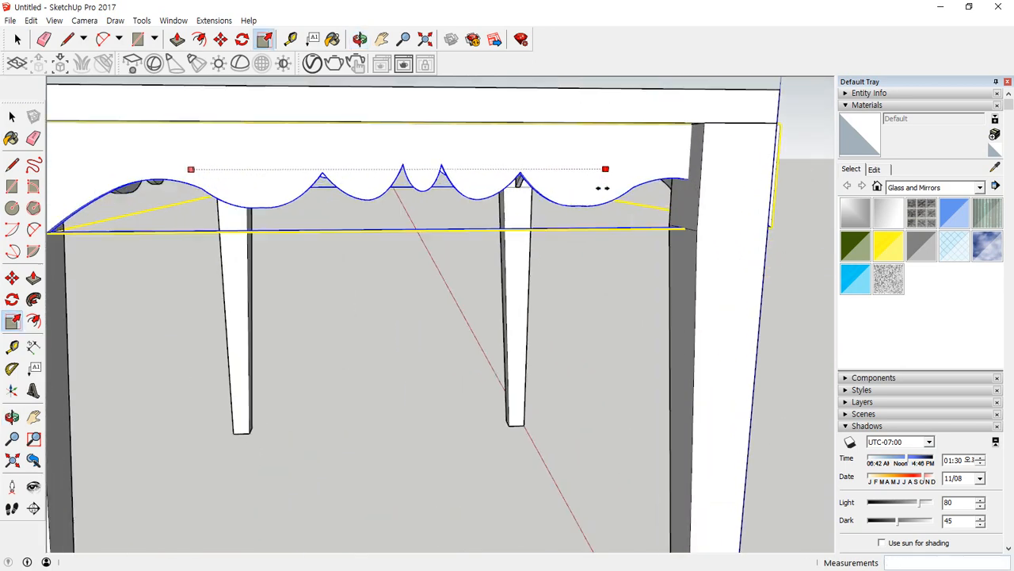
{"action": "left_click", "coordinate": [693, 213]}
{"action": "key", "text": "space"}
{"action": "left_click", "coordinate": [381, 376]}
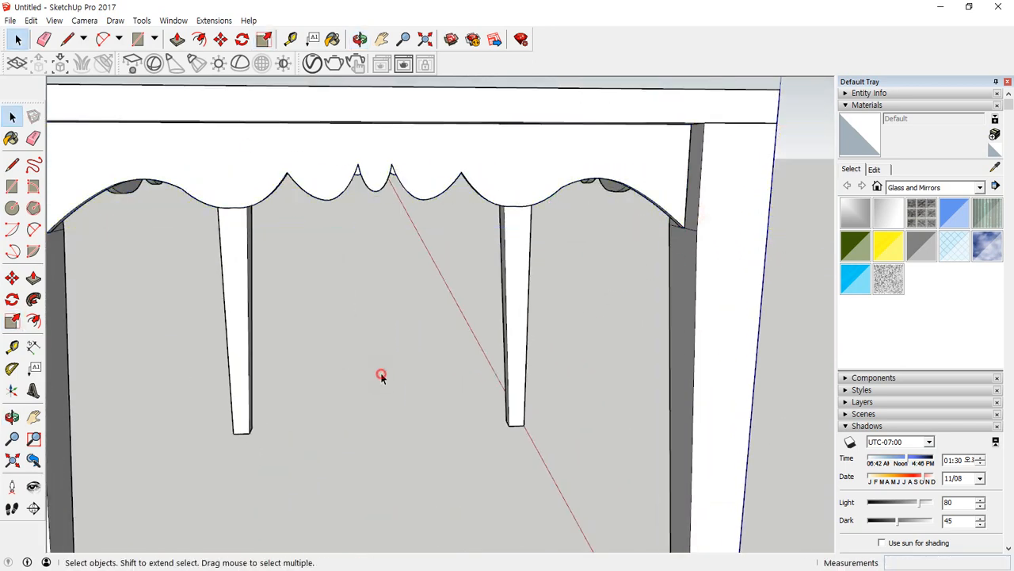
{"action": "scroll", "coordinate": [373, 368], "scroll_direction": "down", "scroll_amount": 8}
{"action": "middle_click_drag", "start_coordinate": [313, 354], "coordinate": [192, 416]}
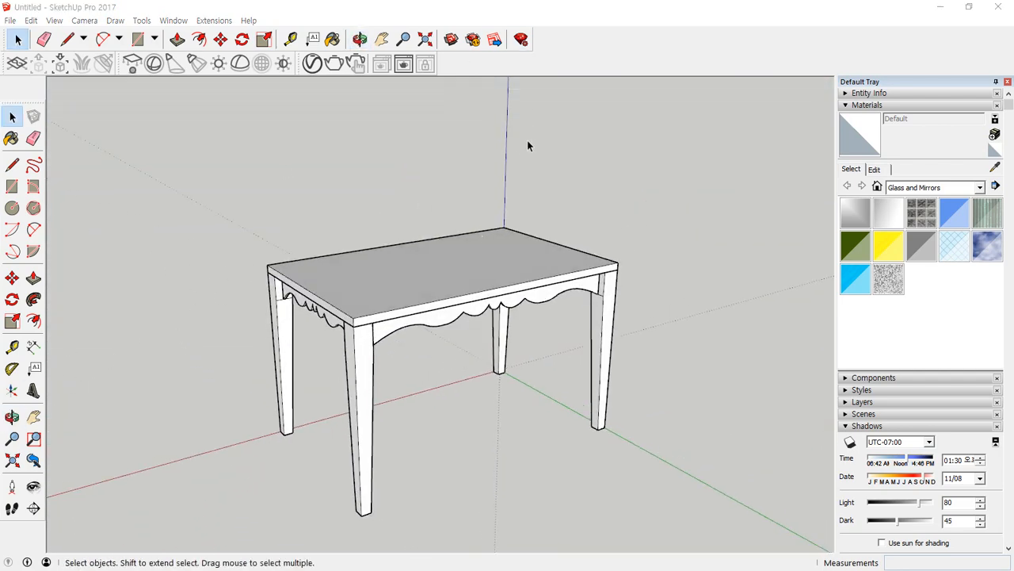
Stretch the tabletop upward along the blue axis with Scale to form a tall box.
{"action": "middle_click_drag", "start_coordinate": [527, 140], "coordinate": [420, 258]}
{"action": "middle_click_drag", "start_coordinate": [399, 297], "coordinate": [350, 231]}
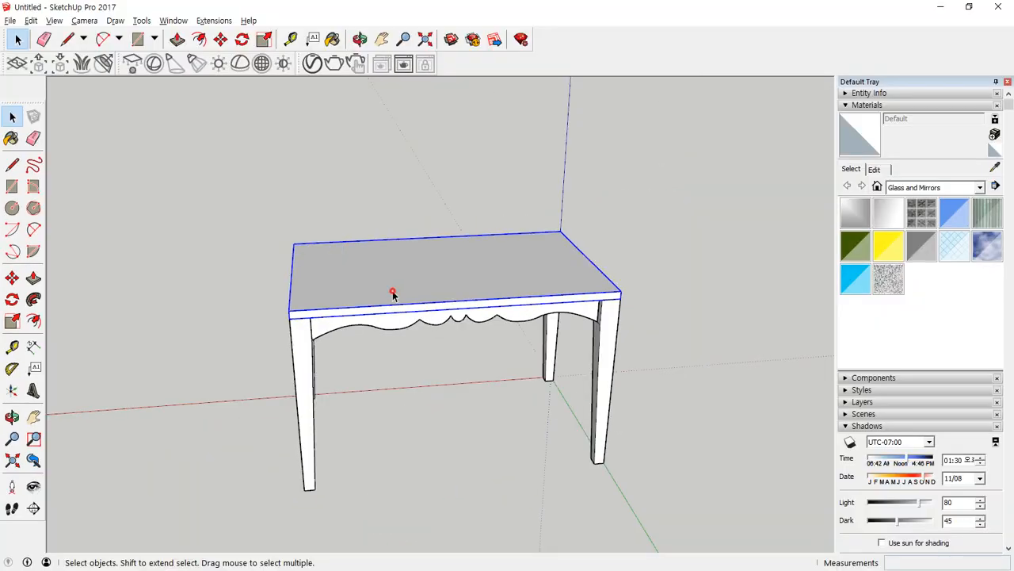
{"action": "left_click", "coordinate": [12, 321]}
{"action": "middle_click_drag", "start_coordinate": [301, 262], "coordinate": [339, 288]}
{"action": "left_click_drag", "start_coordinate": [442, 266], "coordinate": [443, 150]}
{"action": "middle_click_drag", "start_coordinate": [636, 248], "coordinate": [595, 294]}
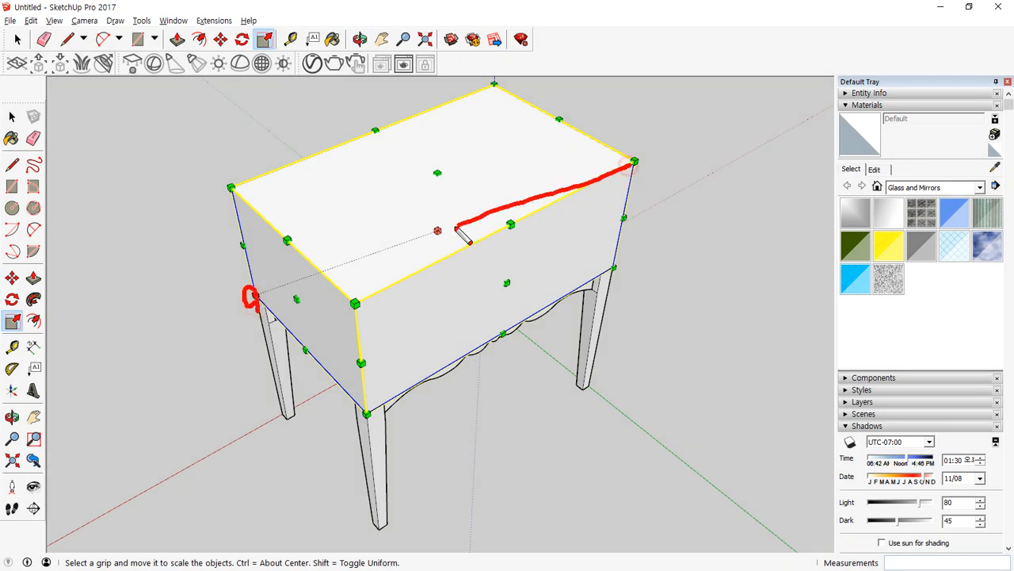
{"action": "key", "text": "Escape"}
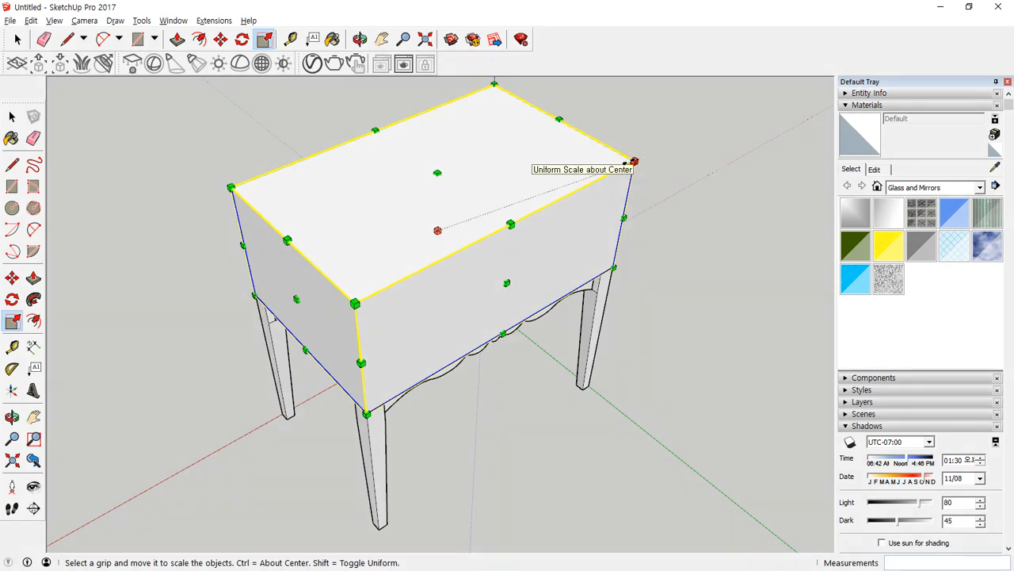
Try scaling the tabletop box uniformly about its centre to 0.50 from an upper corner.
{"action": "left_click_drag", "start_coordinate": [626, 164], "coordinate": [558, 210], "text": "ctrl"}
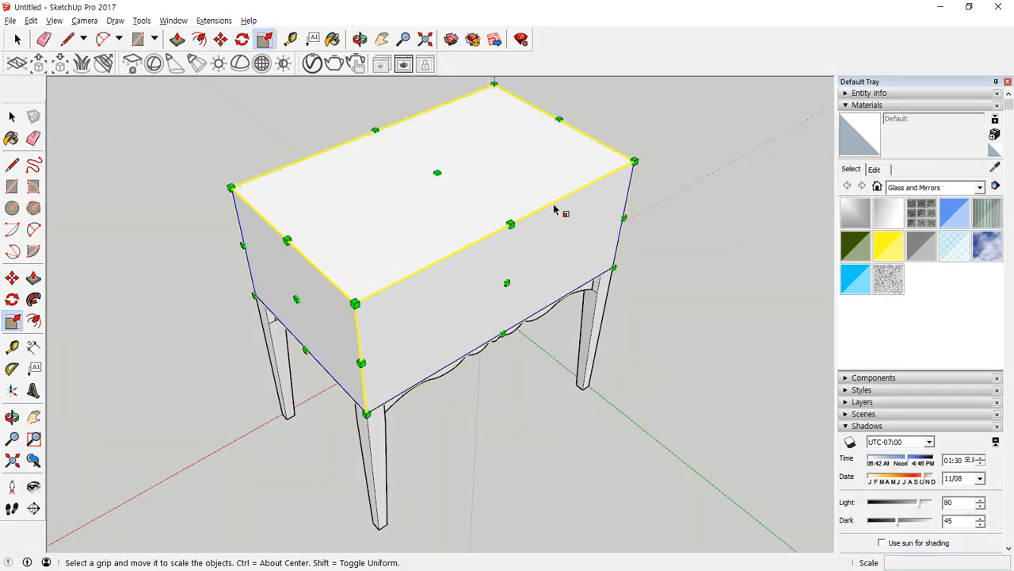
{"action": "left_click_drag", "start_coordinate": [634, 162], "coordinate": [530, 183], "text": "ctrl+shift"}
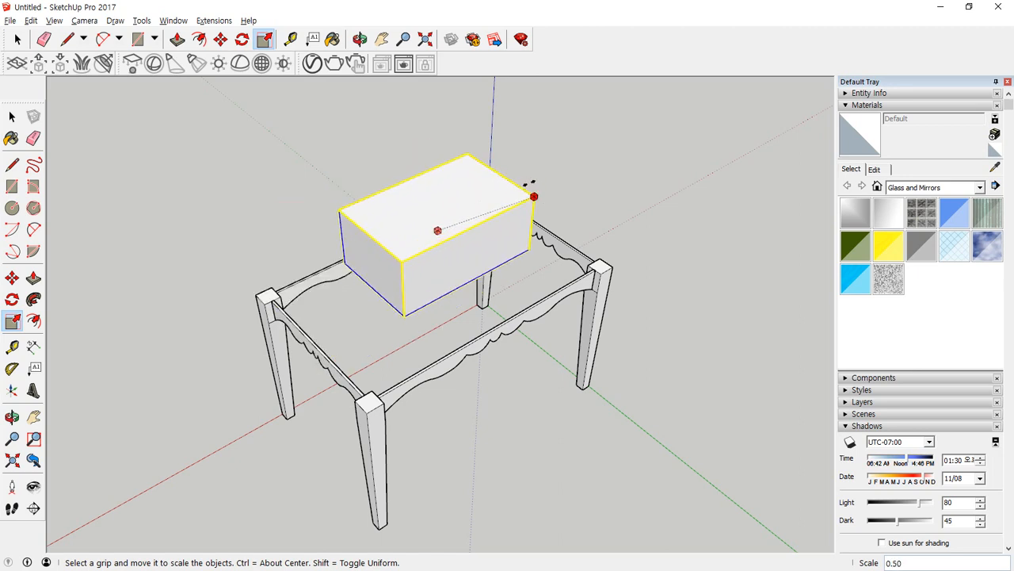
{"action": "left_click_drag", "start_coordinate": [529, 183], "coordinate": [550, 219]}
{"action": "key", "text": "Escape"}
{"action": "key", "text": "Escape"}
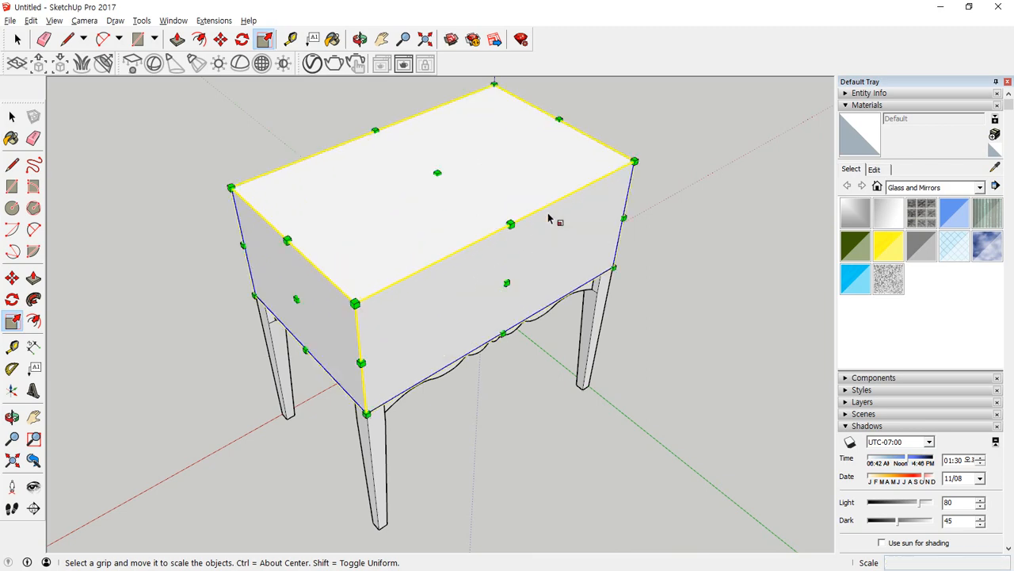
Scale the tabletop box along the blue axis, then shrink it along the green axis and stretch it back out to the legs.
{"action": "middle_click_drag", "start_coordinate": [335, 265], "coordinate": [424, 182]}
{"action": "left_click", "coordinate": [436, 161]}
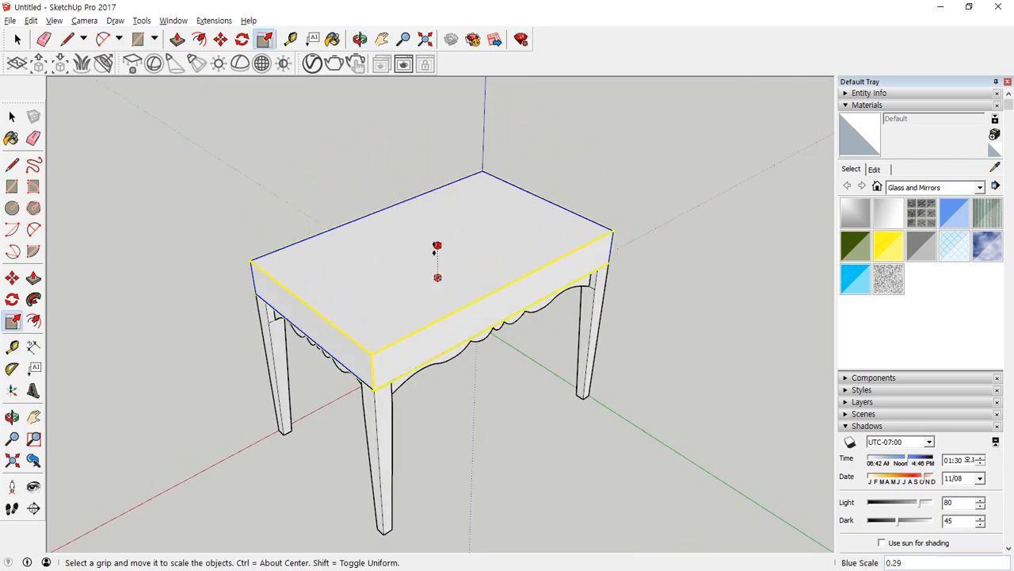
{"action": "left_click", "coordinate": [435, 138]}
{"action": "left_click", "coordinate": [498, 244]}
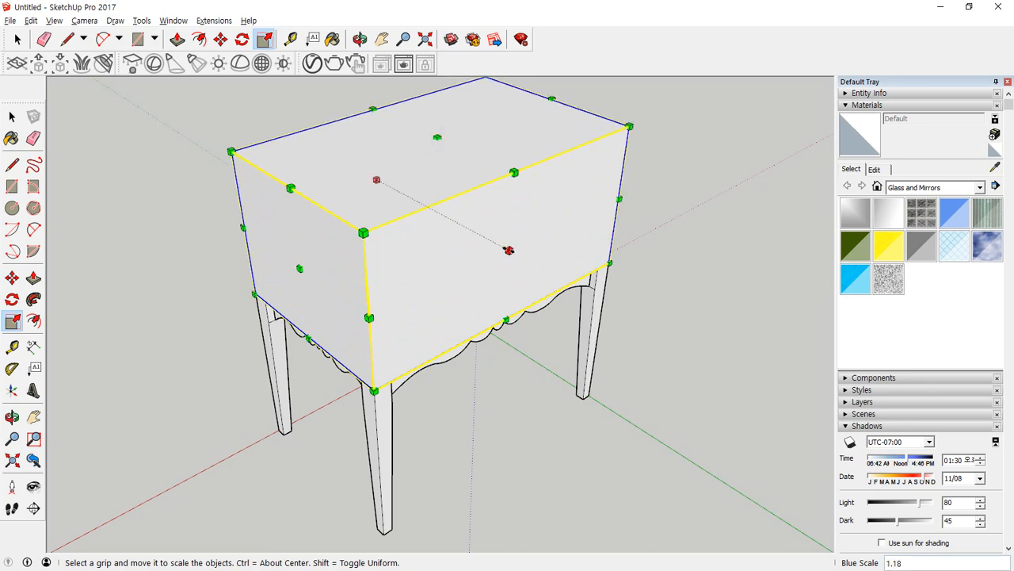
{"action": "left_click", "coordinate": [410, 219]}
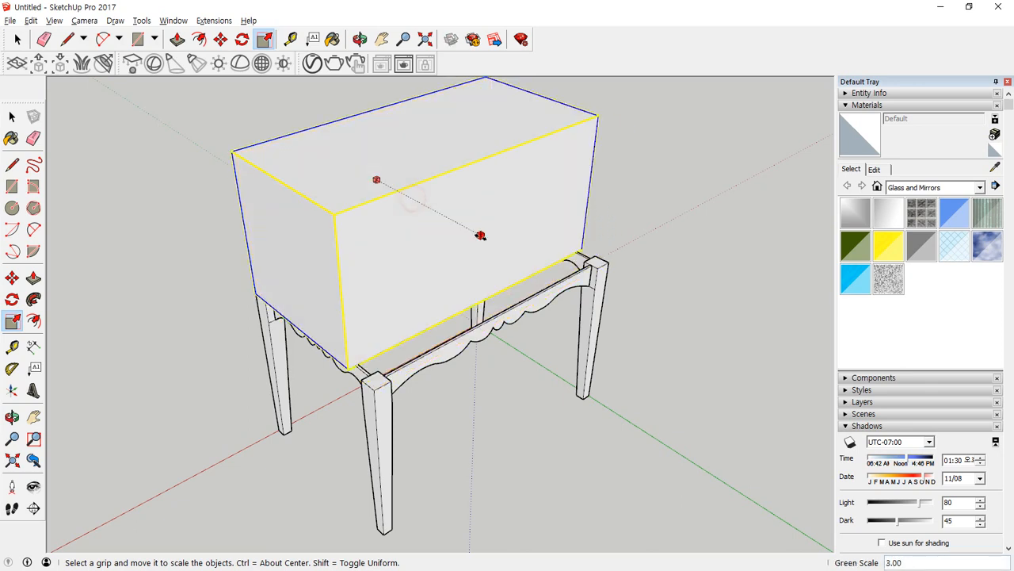
{"action": "left_click", "coordinate": [514, 252]}
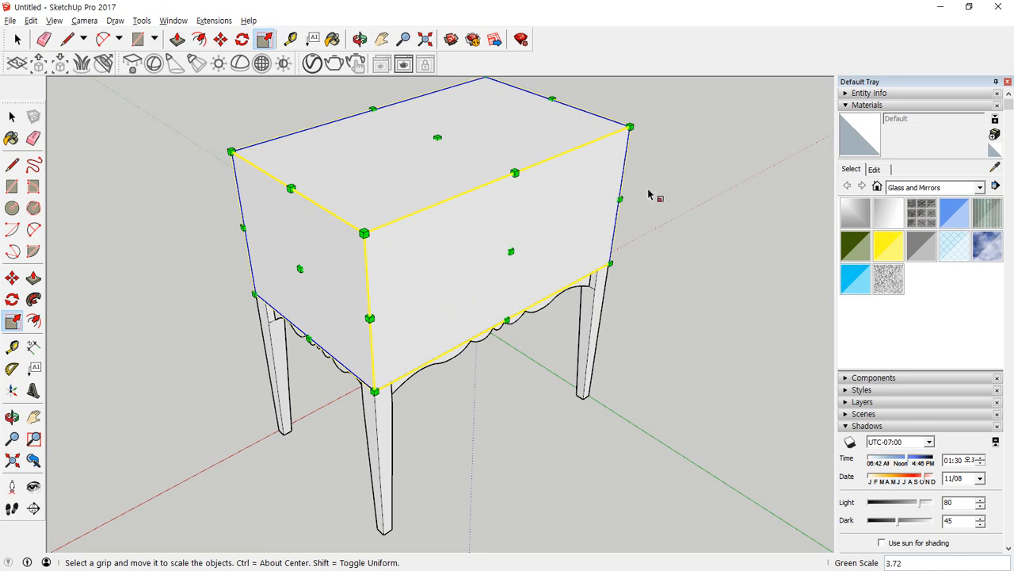
Try stretching the tabletop box along the red axis and undo that scaling.
{"action": "middle_click_drag", "start_coordinate": [648, 194], "coordinate": [463, 311]}
{"action": "left_click", "coordinate": [559, 289]}
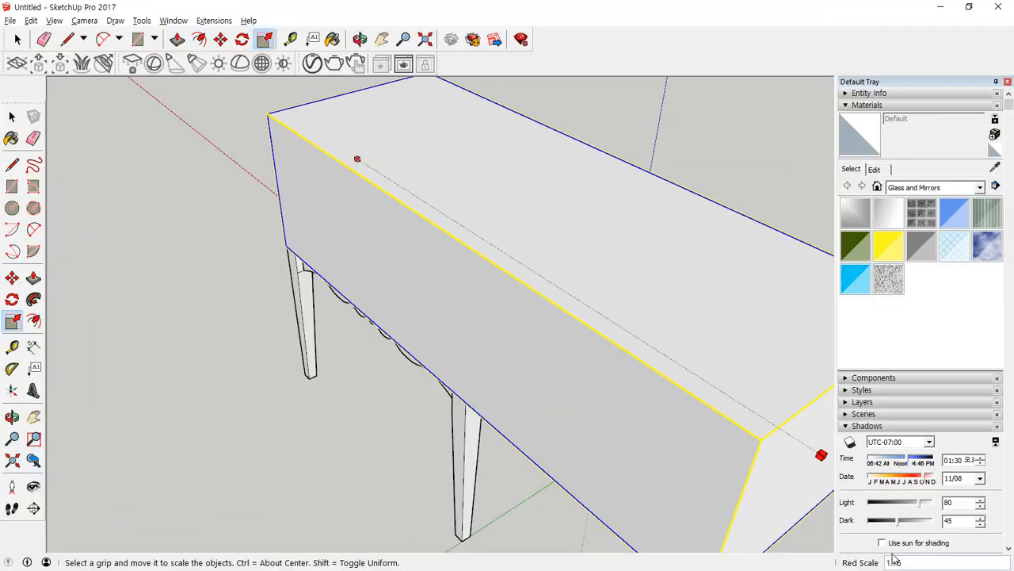
{"action": "key", "text": "ctrl+z"}
{"action": "middle_click_drag", "start_coordinate": [354, 429], "coordinate": [365, 407]}
{"action": "left_click", "coordinate": [365, 407]}
{"action": "middle_click_drag", "start_coordinate": [434, 415], "coordinate": [440, 318]}
{"action": "mouse_move", "coordinate": [551, 337]}
{"action": "left_mouse_down"}
{"action": "mouse_move", "coordinate": [533, 333]}
{"action": "mouse_move", "coordinate": [545, 338]}
{"action": "left_mouse_up"}
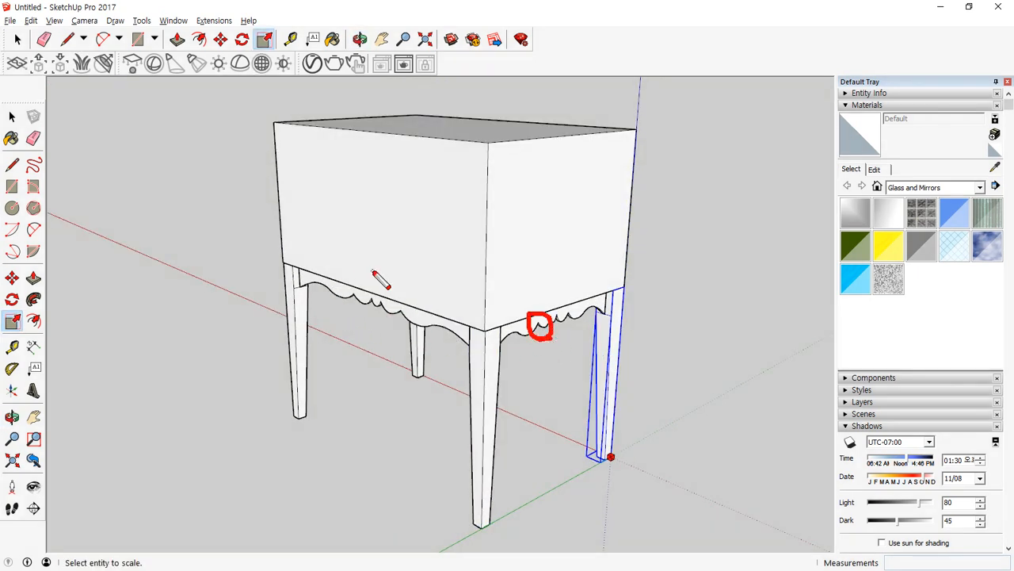
{"action": "key", "text": "Escape"}
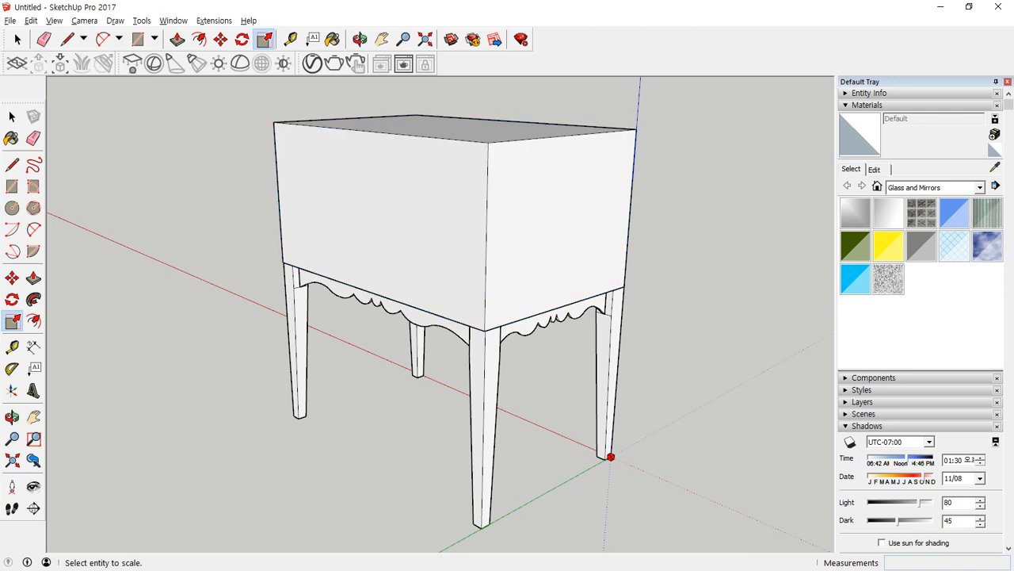
Select the whole table and delete it to empty the model.
{"action": "left_click", "coordinate": [12, 116]}
{"action": "left_click", "coordinate": [222, 317]}
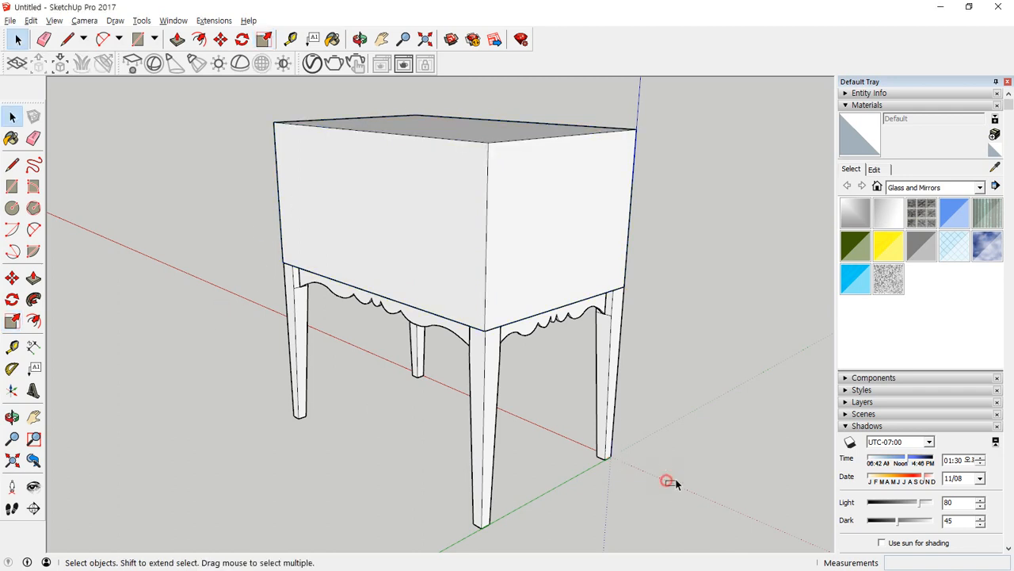
{"action": "left_click_drag", "start_coordinate": [676, 480], "coordinate": [255, 159]}
{"action": "key", "text": "Delete"}
{"action": "middle_click_drag", "start_coordinate": [490, 390], "coordinate": [664, 339]}
{"action": "left_click", "coordinate": [12, 460]}
{"action": "scroll", "coordinate": [451, 383], "scroll_direction": "down", "scroll_amount": 2}
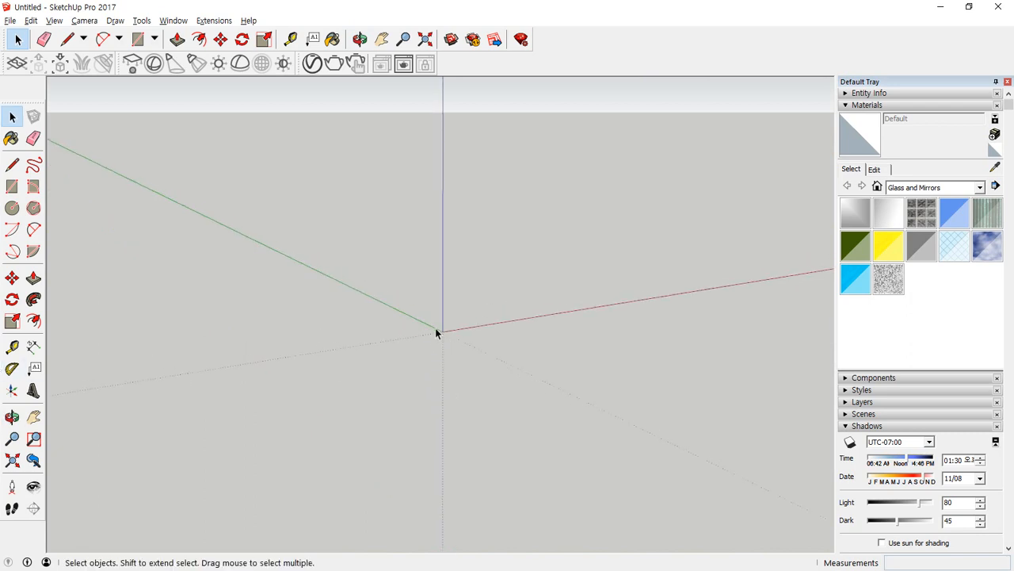
Draw a vertical rectangle 900 mm wide and 2100 mm high from the origin along the red and blue axes.
{"action": "middle_click_drag", "start_coordinate": [435, 333], "coordinate": [346, 473]}
{"action": "key", "text": "r"}
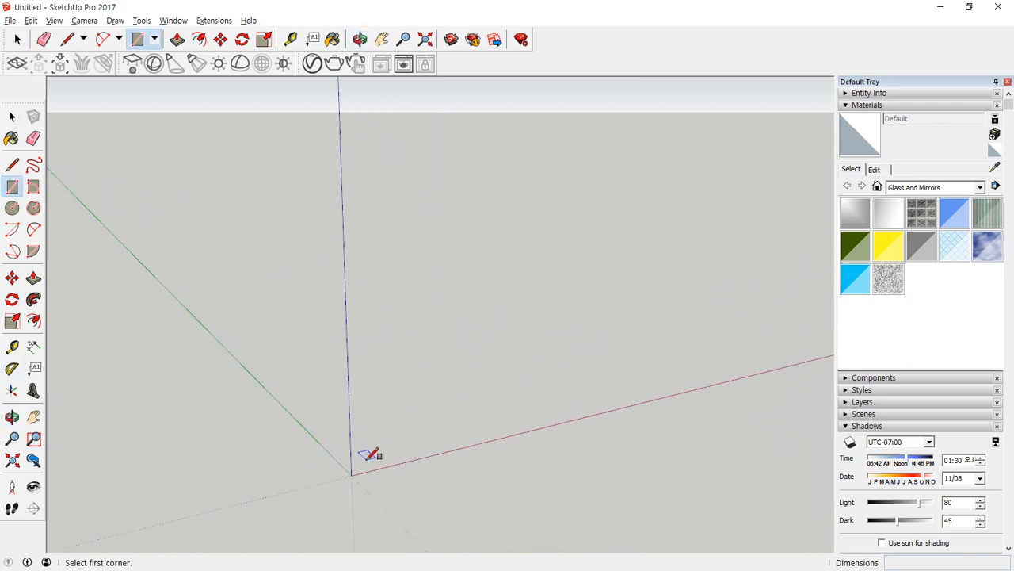
{"action": "left_click", "coordinate": [351, 474]}
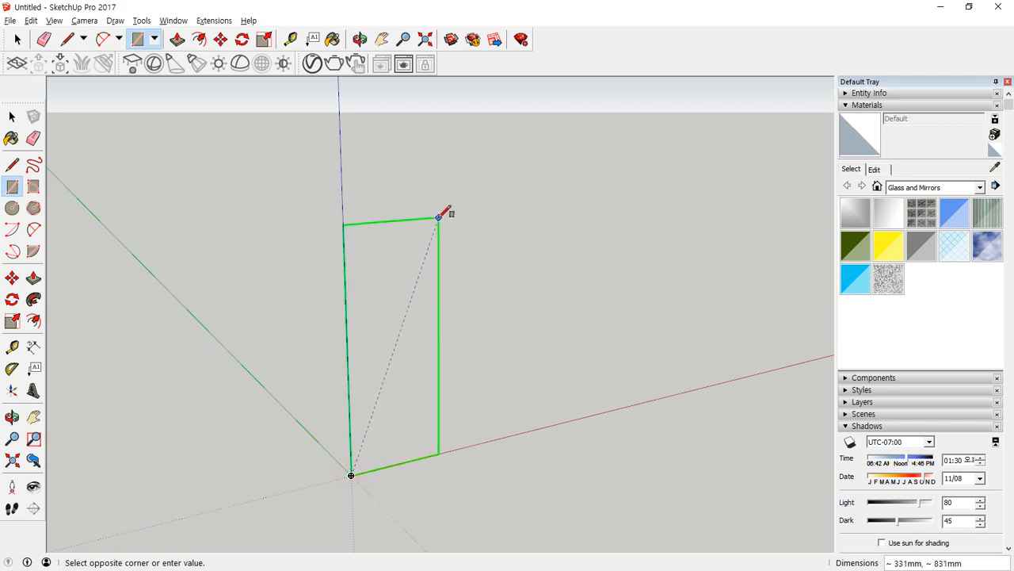
{"action": "type", "text": "900"}
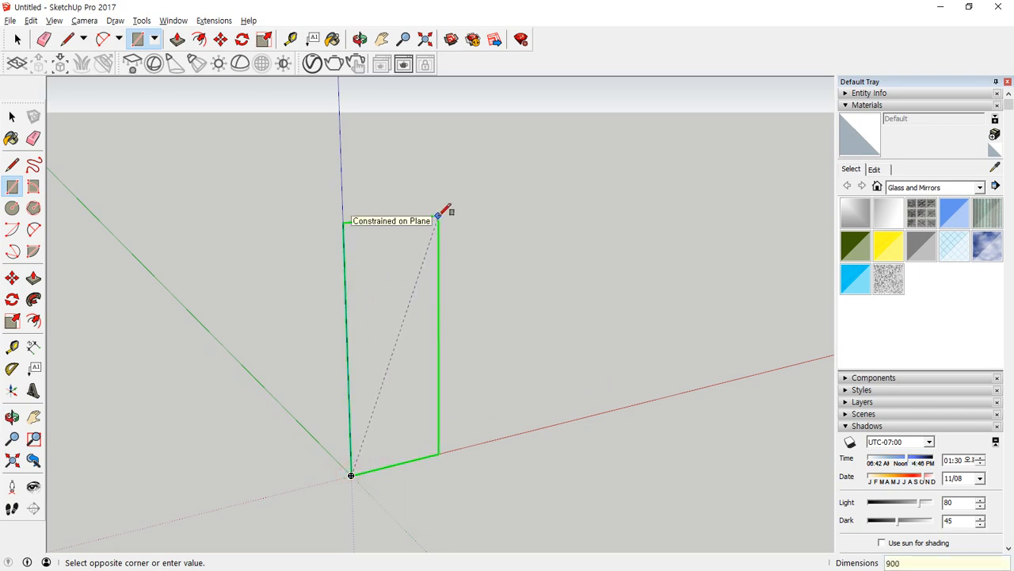
{"action": "type", "text": ",210"}
{"action": "key", "text": "Return"}
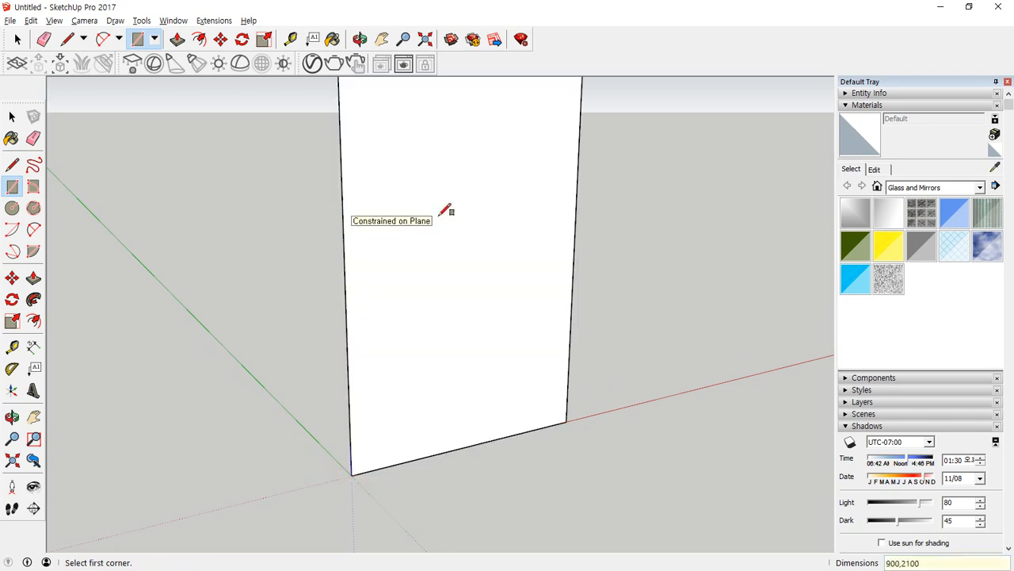
Offset the rectangle's two side edges and top edge inward to outline a narrow door frame, leaving out the bottom edge.
{"action": "middle_click_drag", "start_coordinate": [487, 199], "coordinate": [444, 362]}
{"action": "key", "text": "space"}
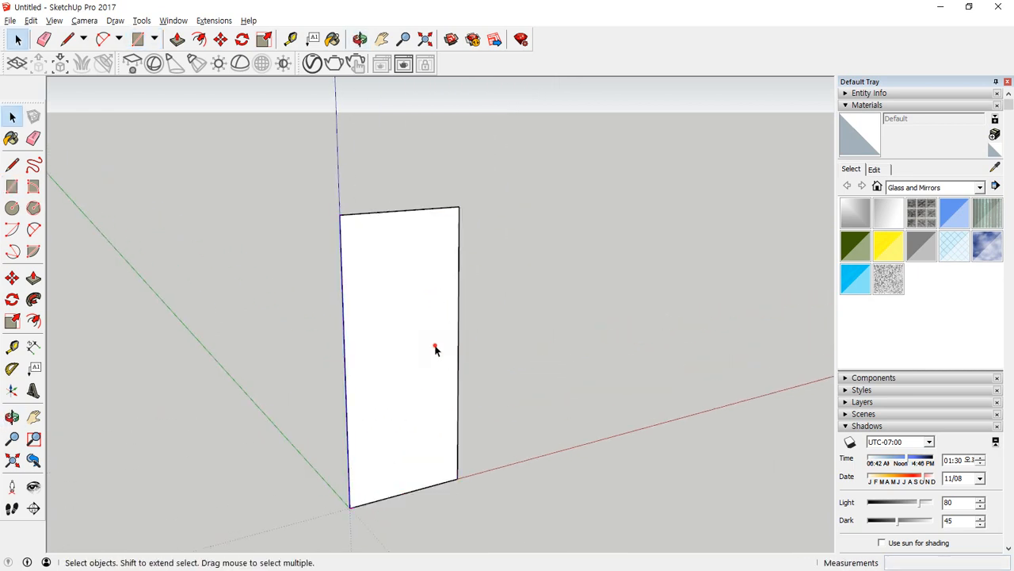
{"action": "left_click", "coordinate": [435, 349]}
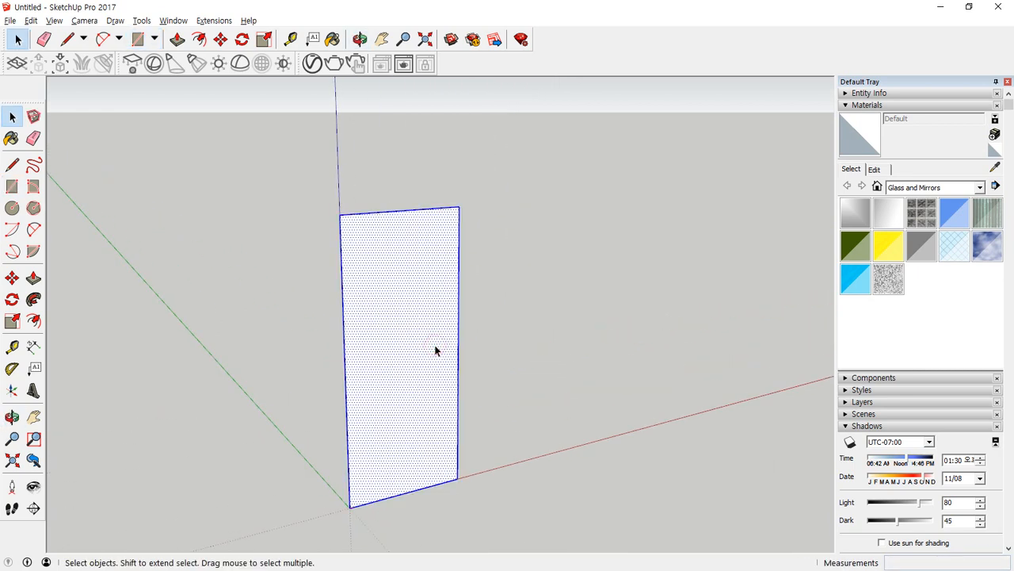
{"action": "left_click", "coordinate": [417, 491]}
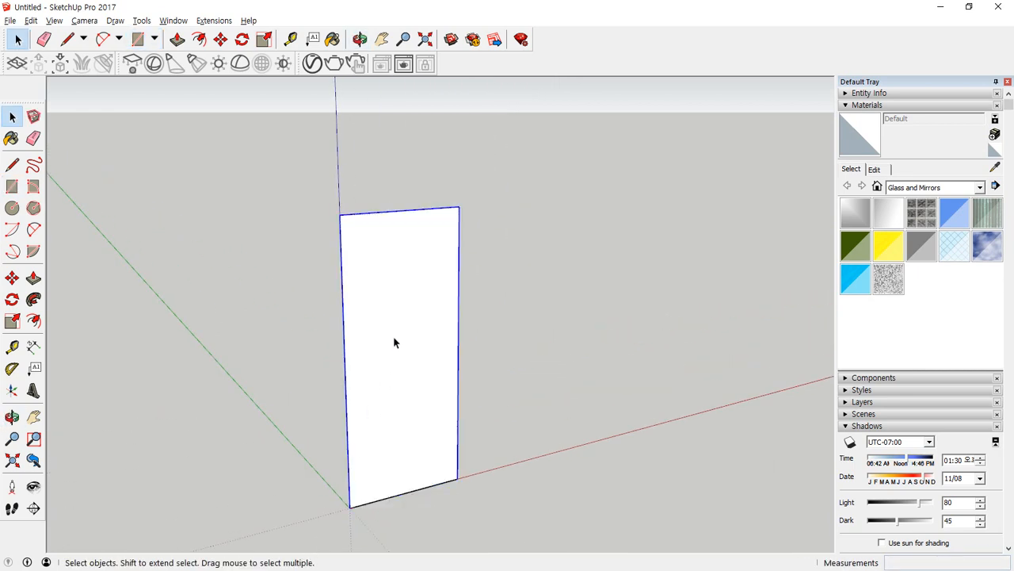
{"action": "key", "text": "f"}
{"action": "left_click", "coordinate": [438, 236]}
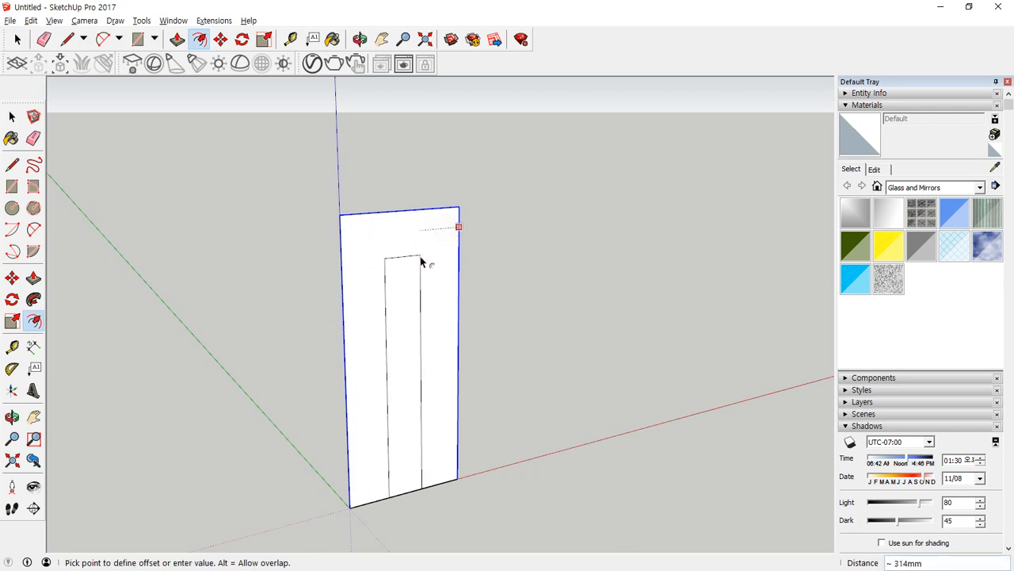
{"action": "key", "text": "Return"}
Erase the bottom edge to clear the door opening, and extrude the remaining frame profile 200 mm deep.
{"action": "key", "text": "e"}
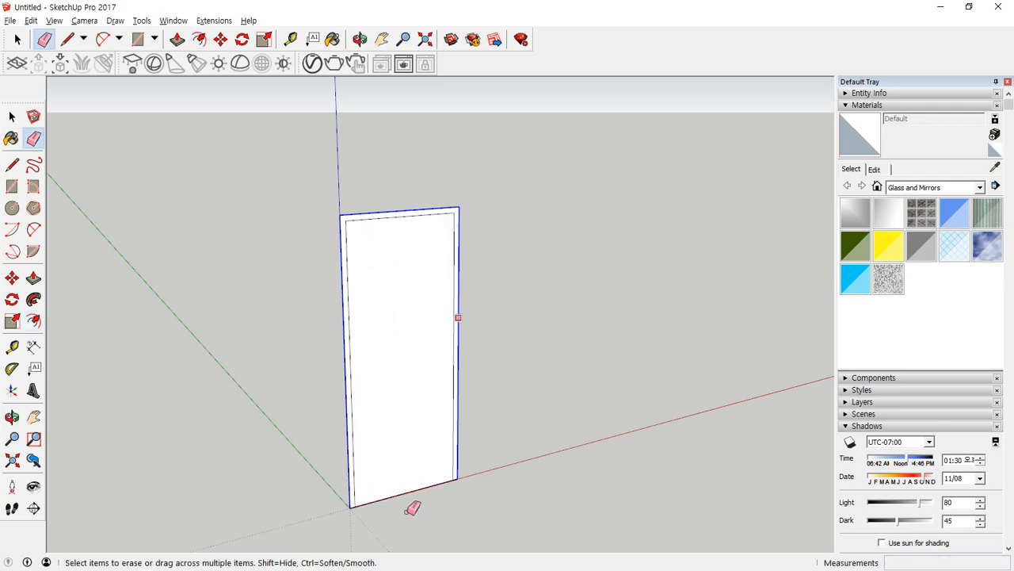
{"action": "left_click", "coordinate": [392, 485]}
{"action": "key", "text": "p"}
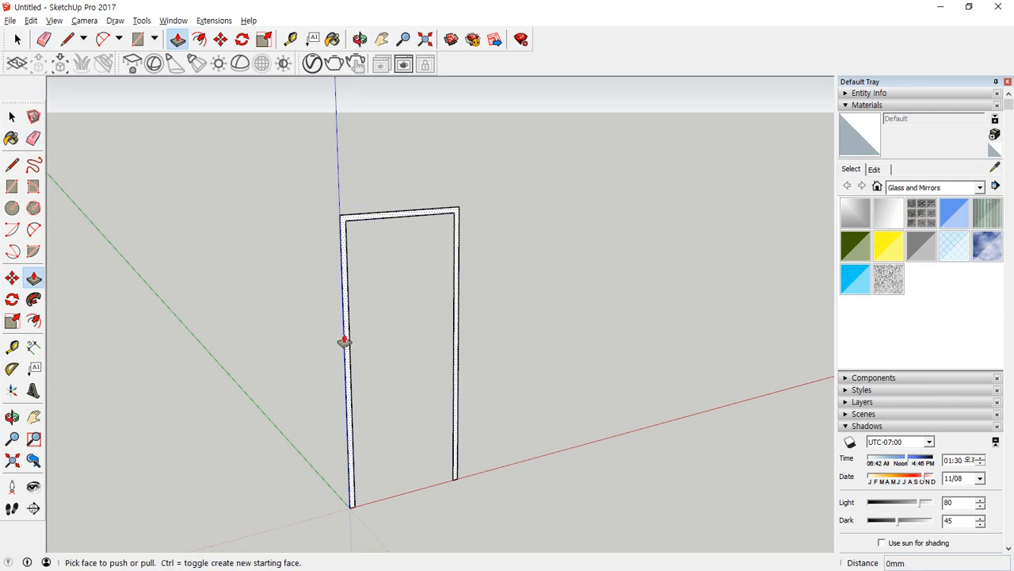
{"action": "left_click", "coordinate": [344, 342]}
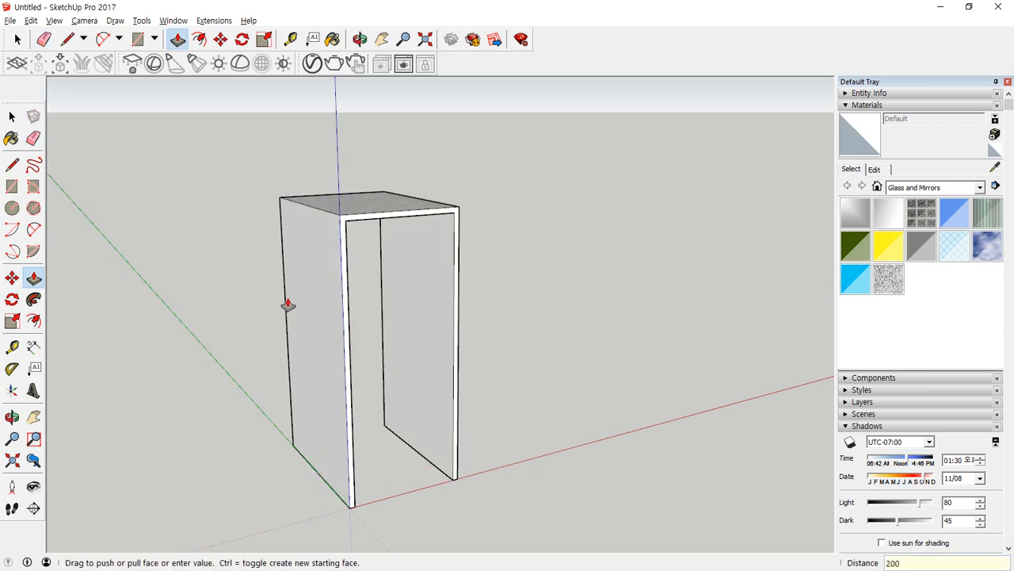
{"action": "key", "text": "Return"}
Select the whole extruded door frame, make it a group and clear the selection.
{"action": "key", "text": "space"}
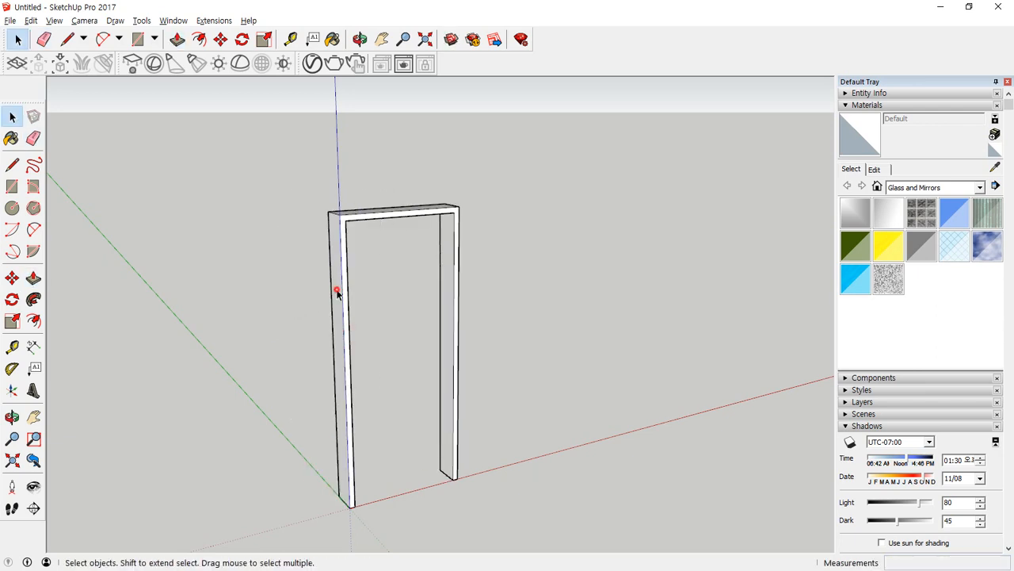
{"action": "triple_click", "coordinate": [337, 294]}
{"action": "right_click", "coordinate": [338, 293]}
{"action": "key", "text": "Escape"}
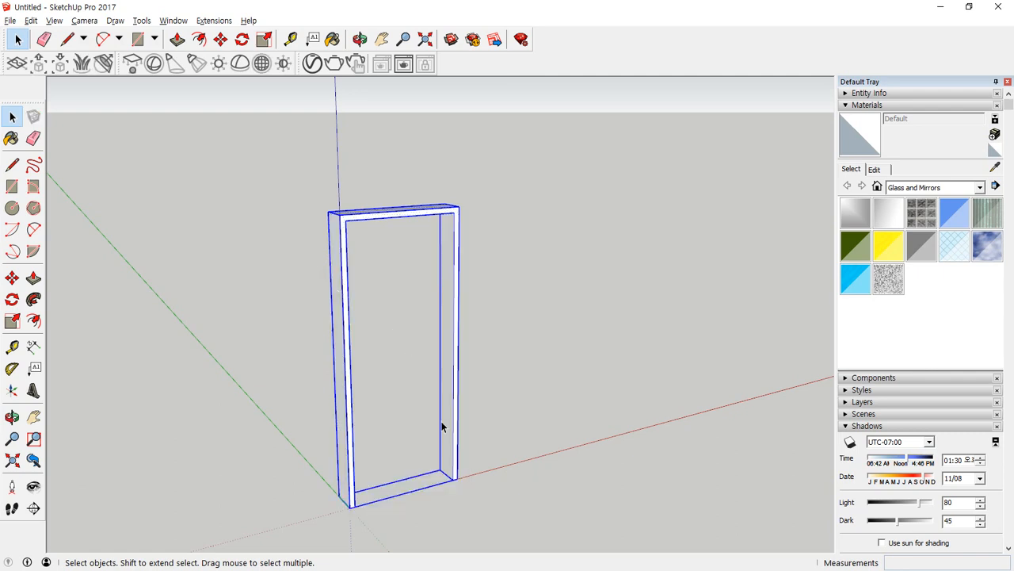
{"action": "left_click", "coordinate": [631, 375]}
Draw a rectangle filling the frame's opening, from the lower inner corner at the origin side to the opposite upper inner corner.
{"action": "middle_click_drag", "start_coordinate": [414, 340], "coordinate": [499, 333]}
{"action": "key", "text": "r"}
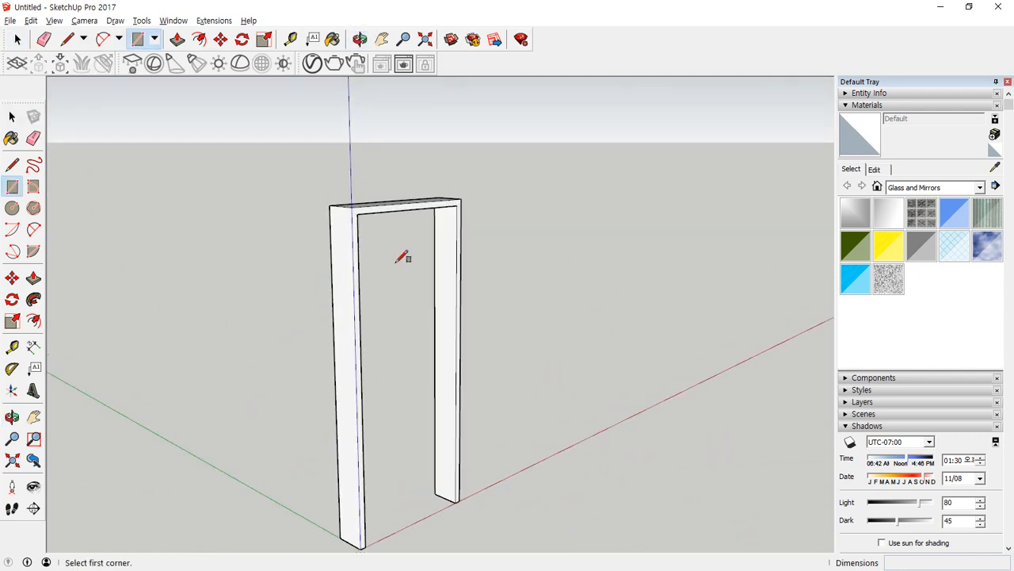
{"action": "scroll", "coordinate": [369, 542], "scroll_direction": "up", "scroll_amount": 3}
{"action": "left_click", "coordinate": [366, 541]}
{"action": "scroll", "coordinate": [525, 288], "scroll_direction": "down", "scroll_amount": 3}
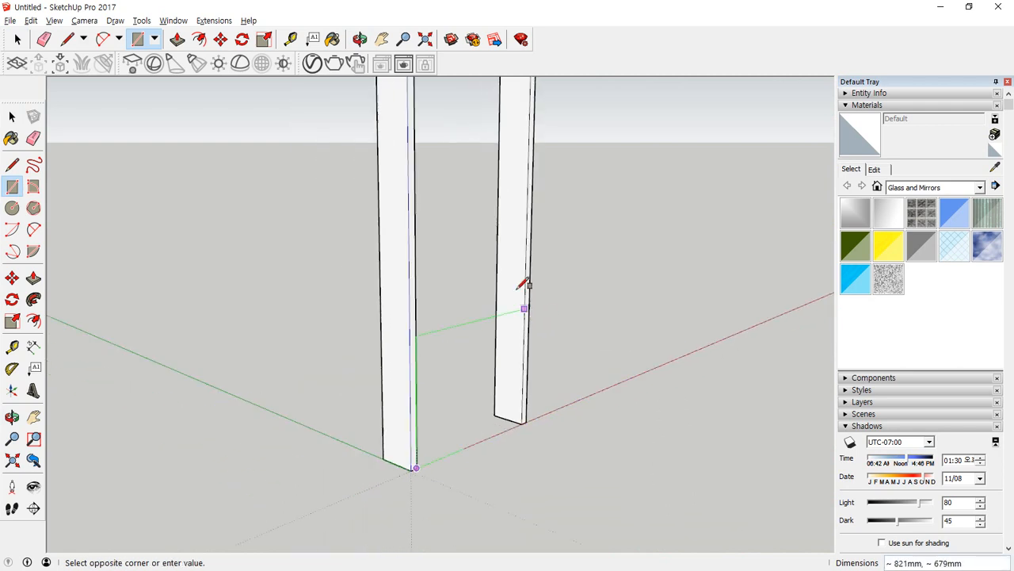
{"action": "scroll", "coordinate": [482, 319], "scroll_direction": "up", "scroll_amount": 3}
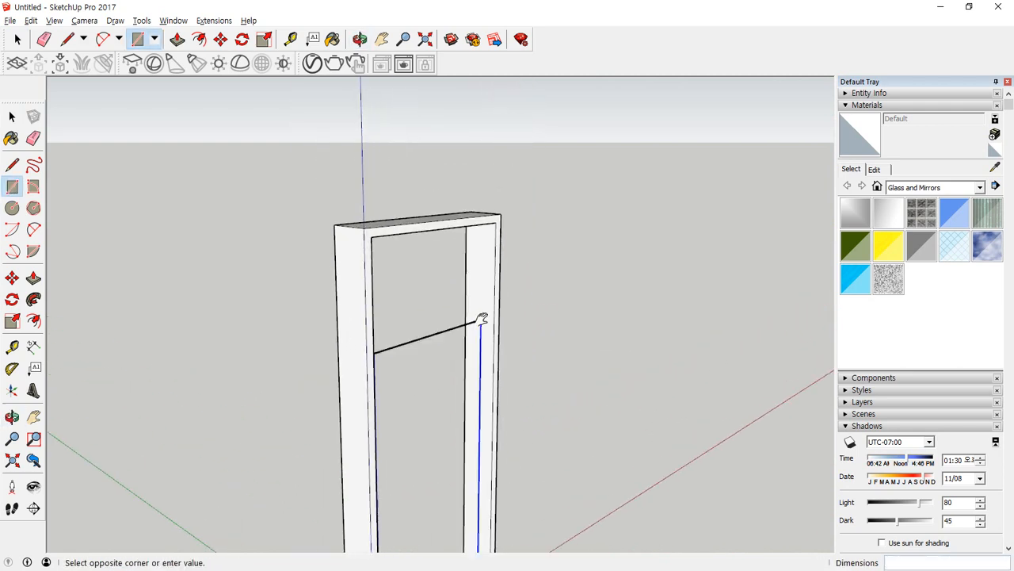
{"action": "left_click", "coordinate": [496, 225]}
Extrude the rectangle in the frame's opening 40 mm to form the door leaf.
{"action": "key", "text": "p"}
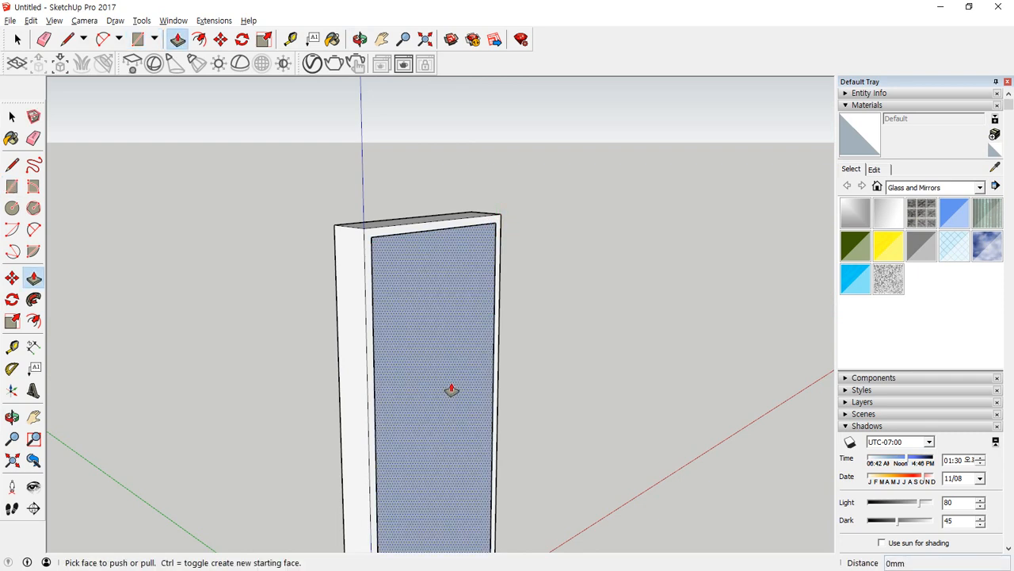
{"action": "left_click", "coordinate": [450, 387]}
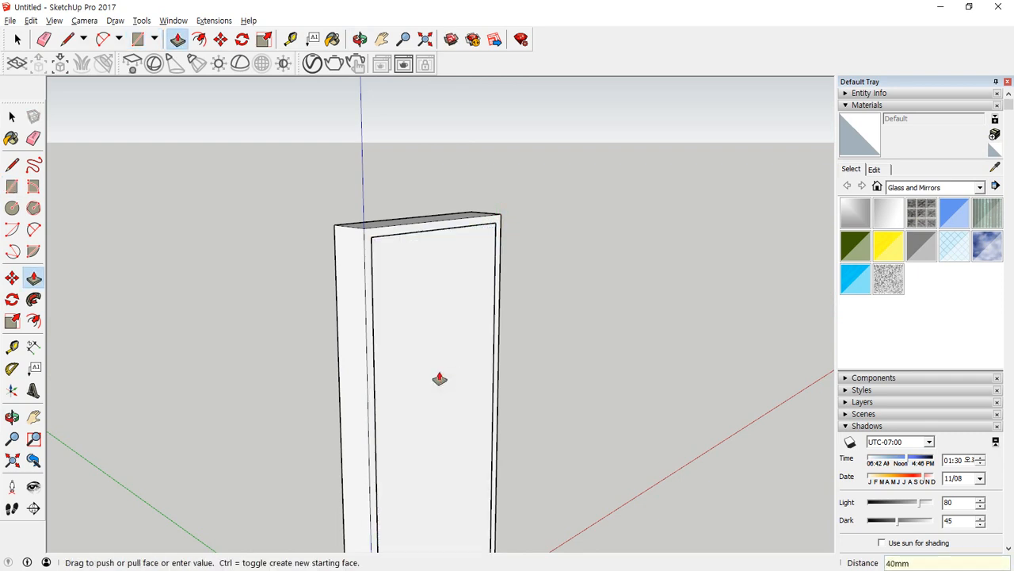
{"action": "left_click", "coordinate": [440, 379]}
Select the complete door leaf with its connected faces and edges and make it a group.
{"action": "key", "text": "space"}
{"action": "left_click", "coordinate": [430, 301]}
{"action": "right_click", "coordinate": [435, 301]}
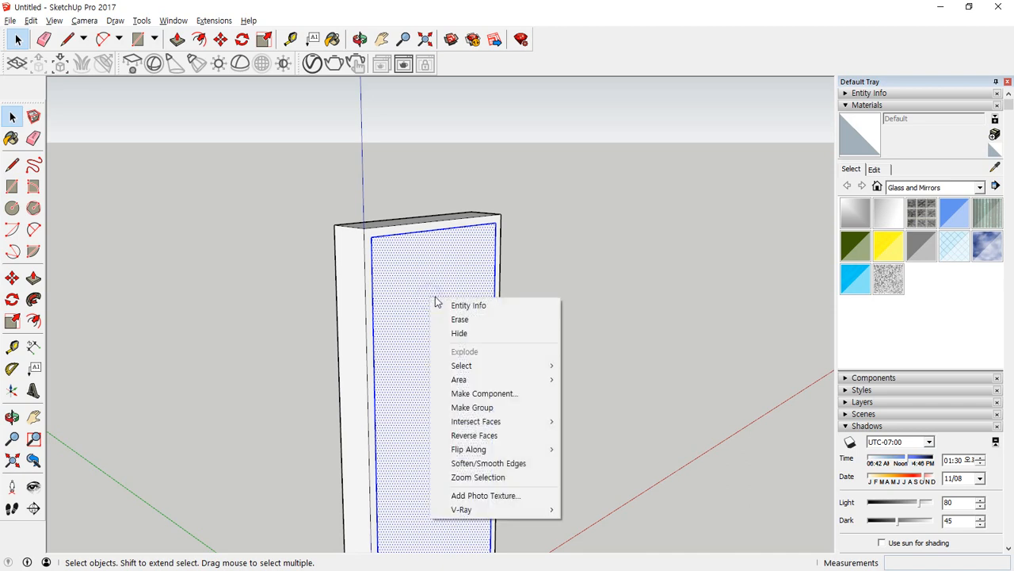
{"action": "key", "text": "Escape"}
{"action": "right_click", "coordinate": [436, 300]}
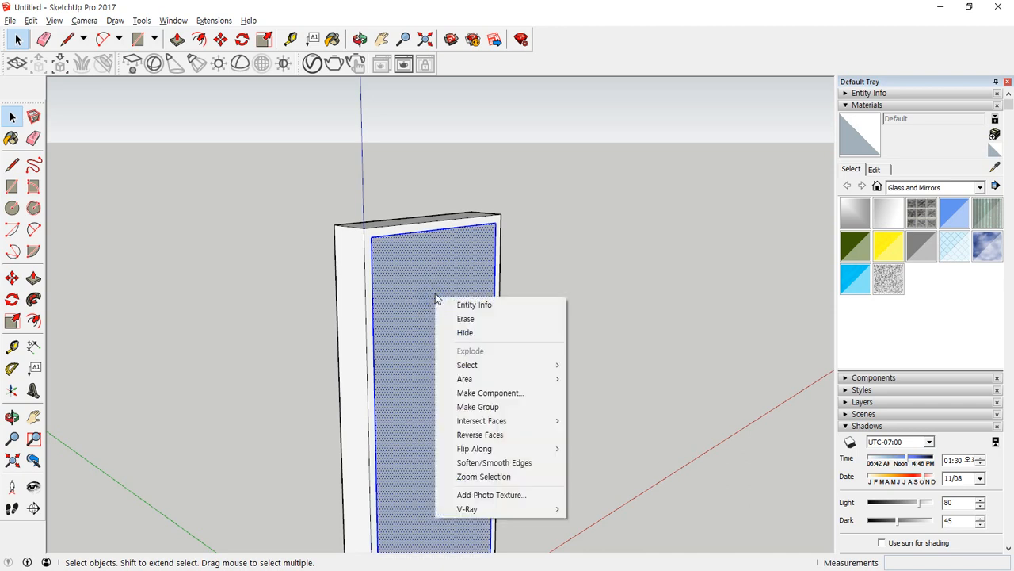
{"action": "key", "text": "g"}
Rotate the door leaf group 90 degrees about its lower corner near the origin, in the ground plane, to swing it open.
{"action": "scroll", "coordinate": [435, 309], "scroll_direction": "down", "scroll_amount": 4}
{"action": "middle_click_drag", "start_coordinate": [445, 481], "coordinate": [378, 373], "text": "shift"}
{"action": "scroll", "coordinate": [336, 437], "scroll_direction": "up", "scroll_amount": 3}
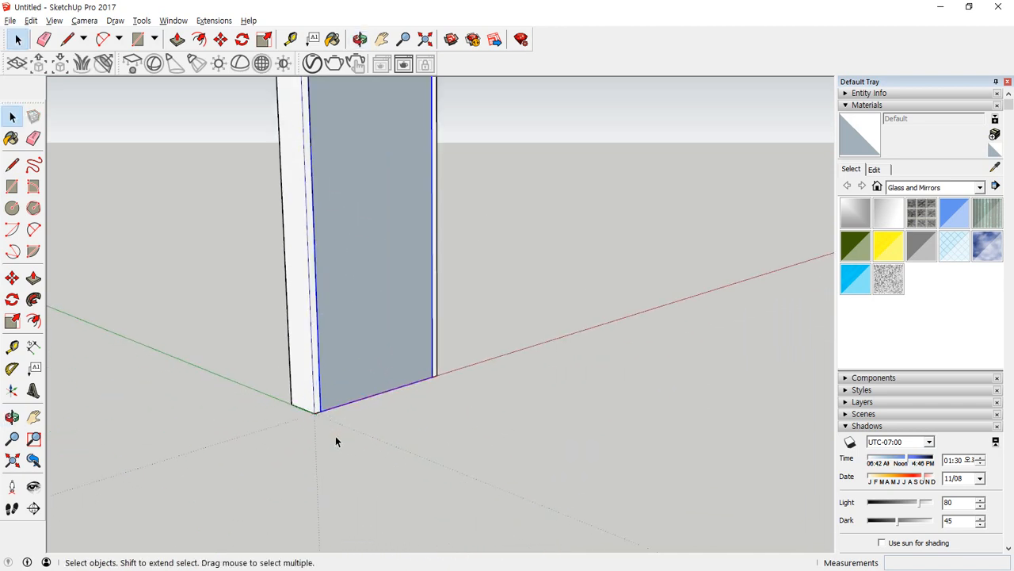
{"action": "key", "text": "q"}
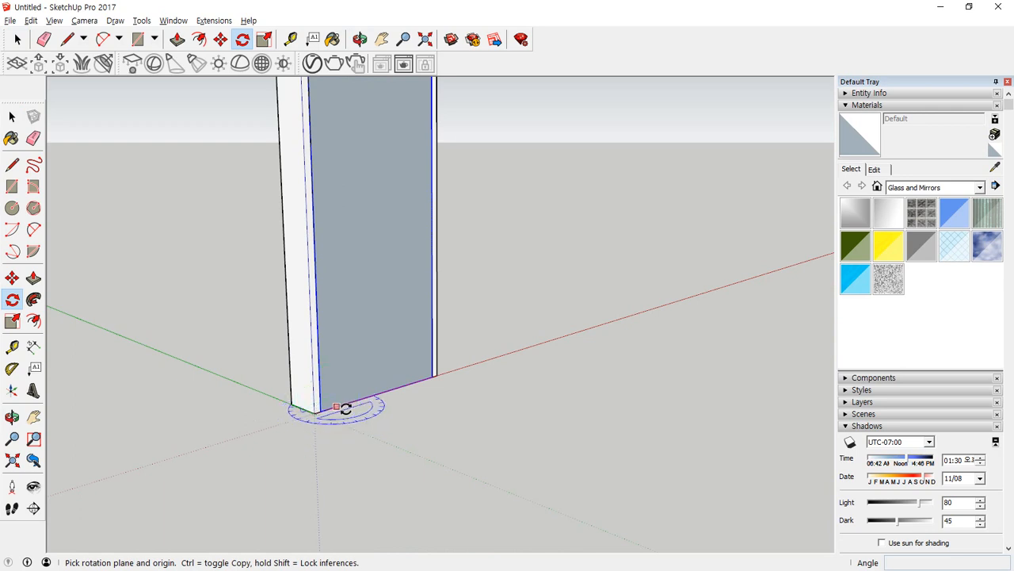
{"action": "left_click", "coordinate": [319, 412]}
{"action": "left_click", "coordinate": [419, 379]}
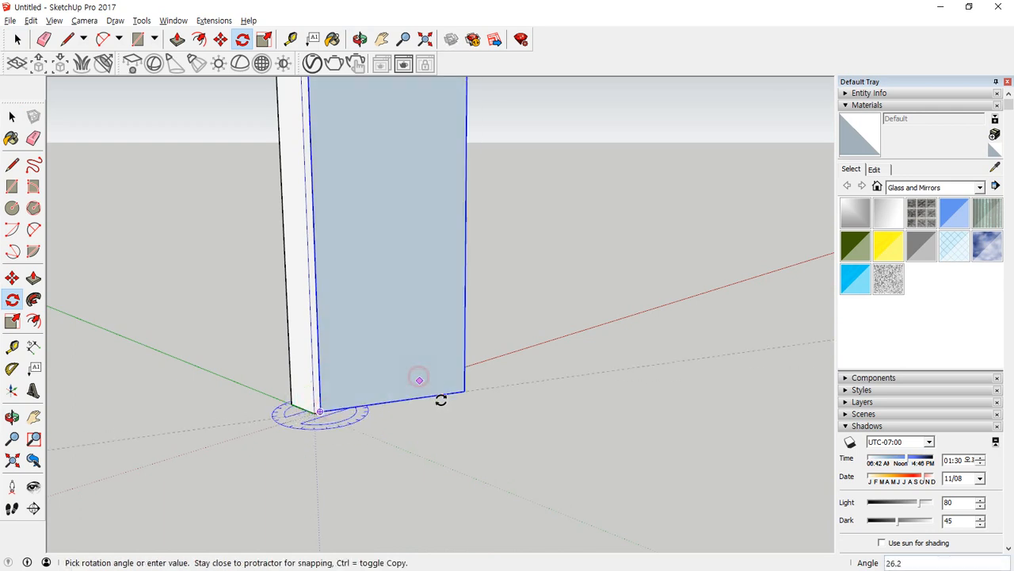
{"action": "type", "text": "90"}
{"action": "key", "text": "Return"}
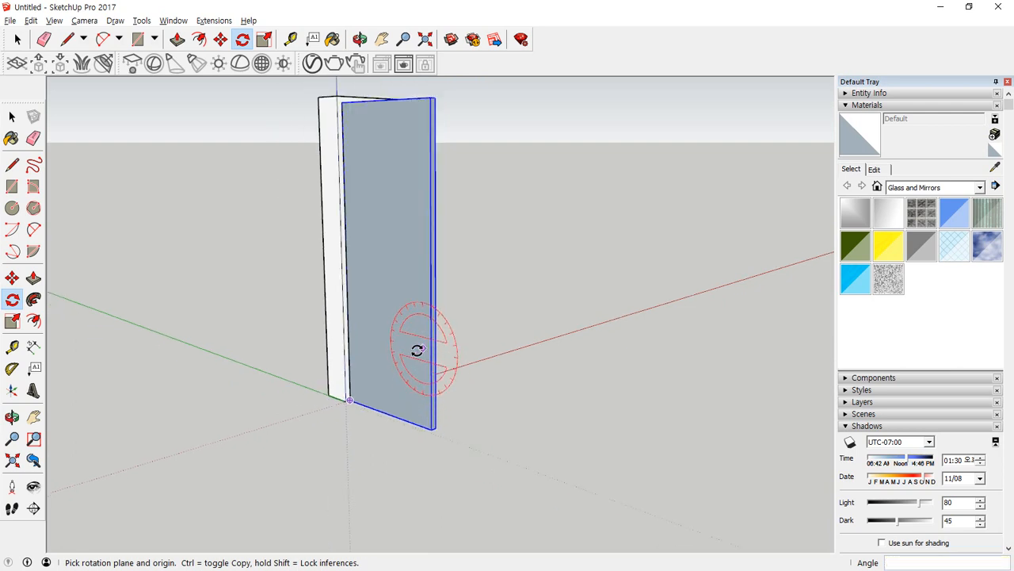
{"action": "middle_click_drag", "start_coordinate": [417, 351], "coordinate": [16, 418]}
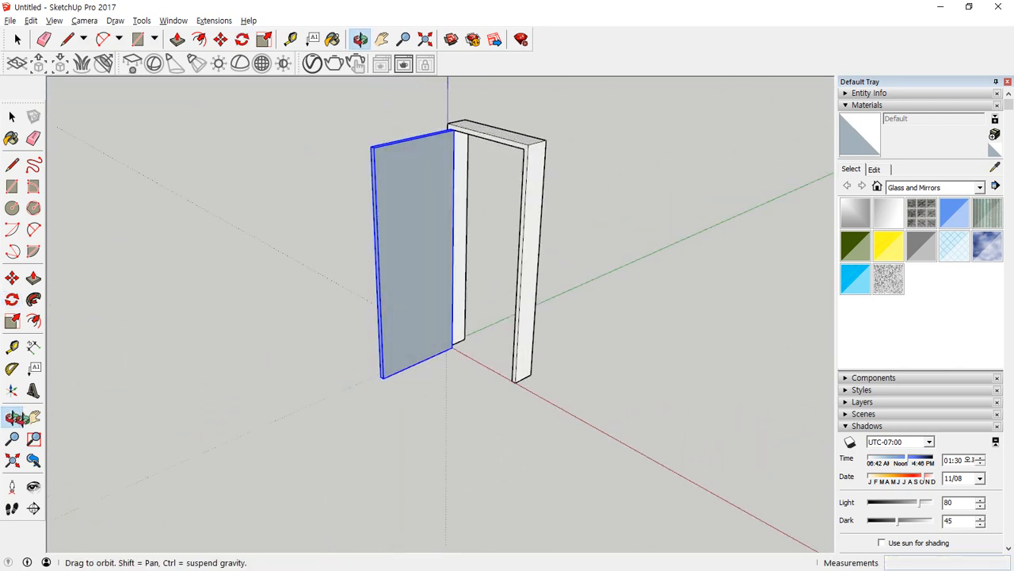
{"action": "key", "text": "q"}
{"action": "scroll", "coordinate": [323, 378], "scroll_direction": "up", "scroll_amount": 3}
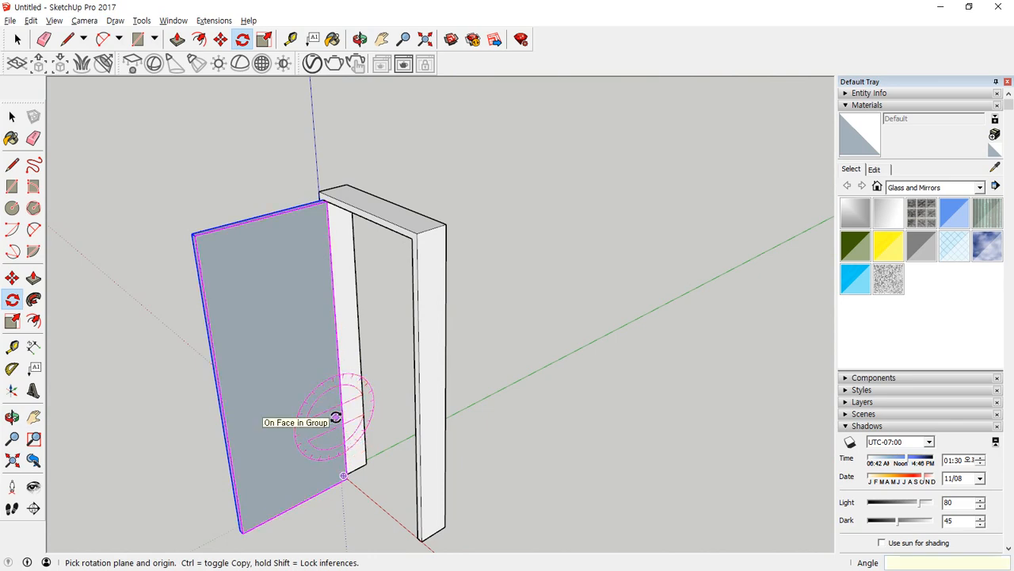
{"action": "key", "text": "alt+Tab"}
{"action": "mouse_move", "coordinate": [490, 116]}
{"action": "left_mouse_down"}
{"action": "mouse_move", "coordinate": [0, 103]}
{"action": "mouse_move", "coordinate": [0, 65]}
{"action": "left_mouse_up"}
{"action": "scroll", "coordinate": [312, 384], "scroll_direction": "down", "scroll_amount": 1}
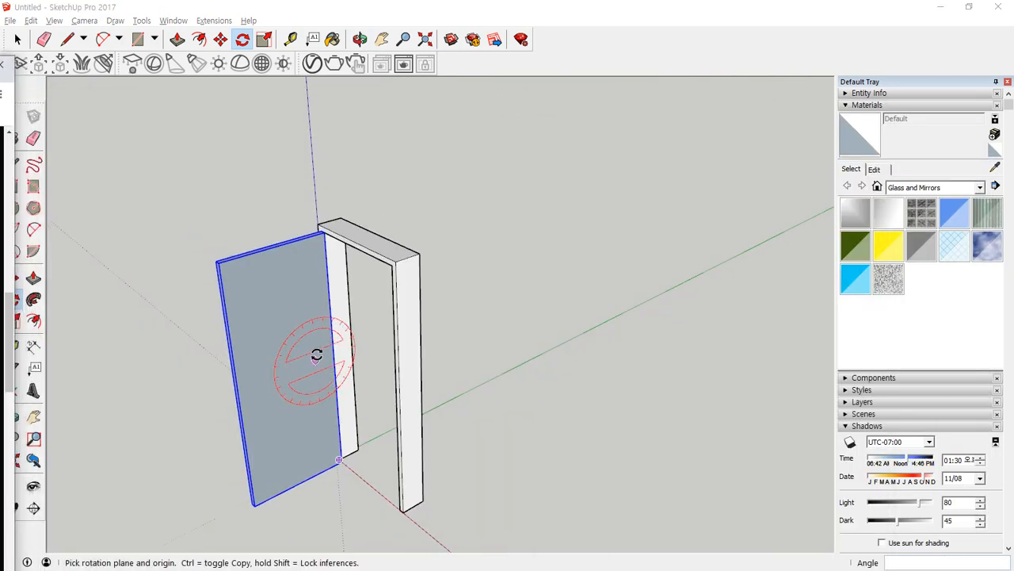
{"action": "scroll", "coordinate": [316, 355], "scroll_direction": "down", "scroll_amount": 2}
Draw a vertical rectangle standing on the red axis, a short distance beyond the door frame.
{"action": "middle_click_drag", "start_coordinate": [230, 418], "coordinate": [492, 451]}
{"action": "key", "text": "r"}
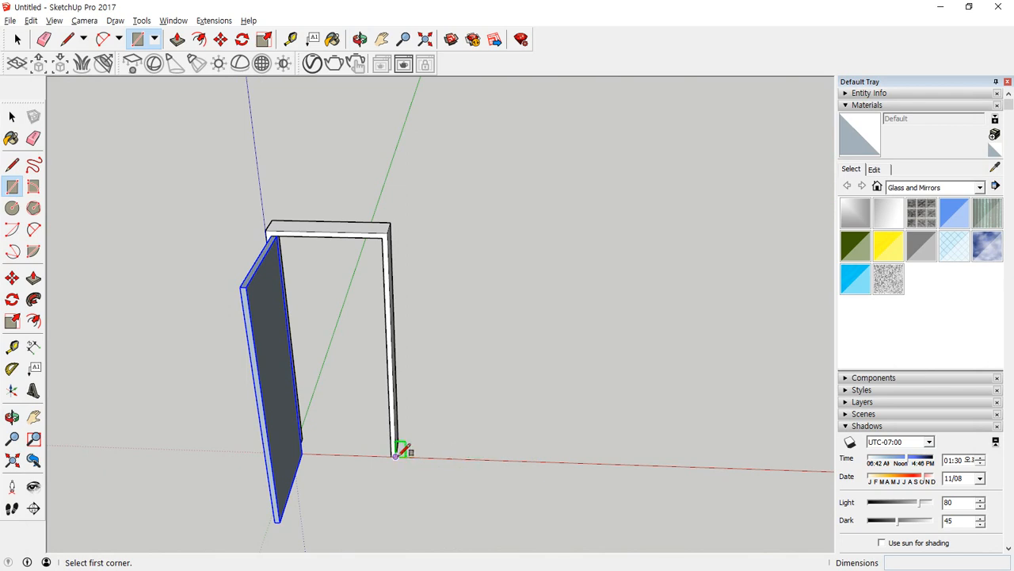
{"action": "left_click", "coordinate": [468, 457]}
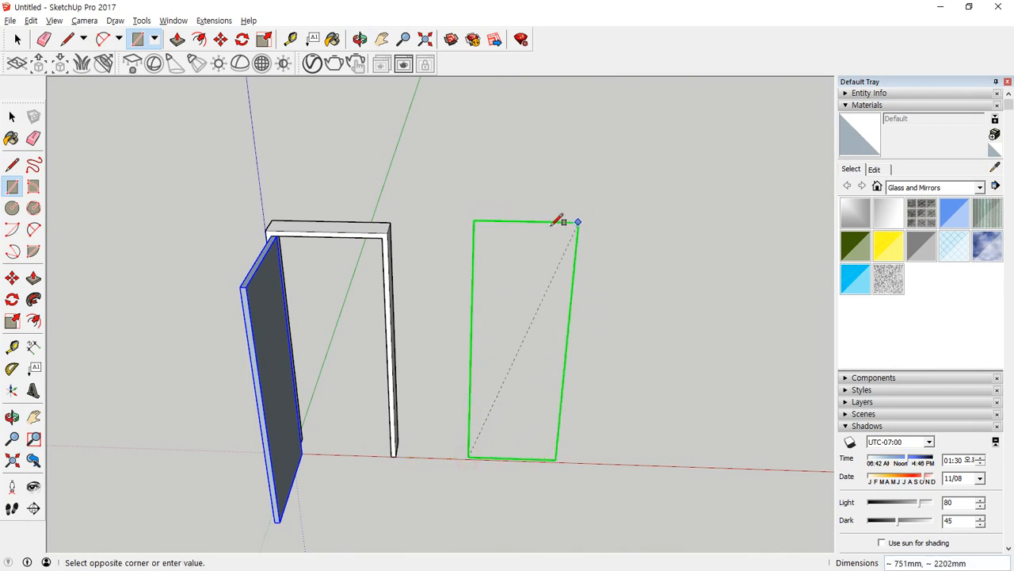
{"action": "type", "text": "1800,2420"}
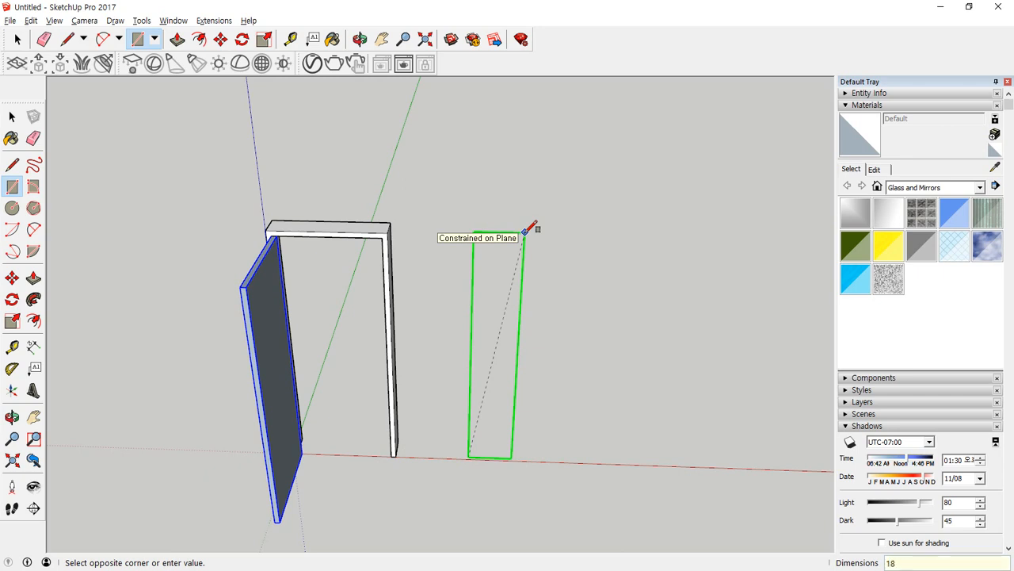
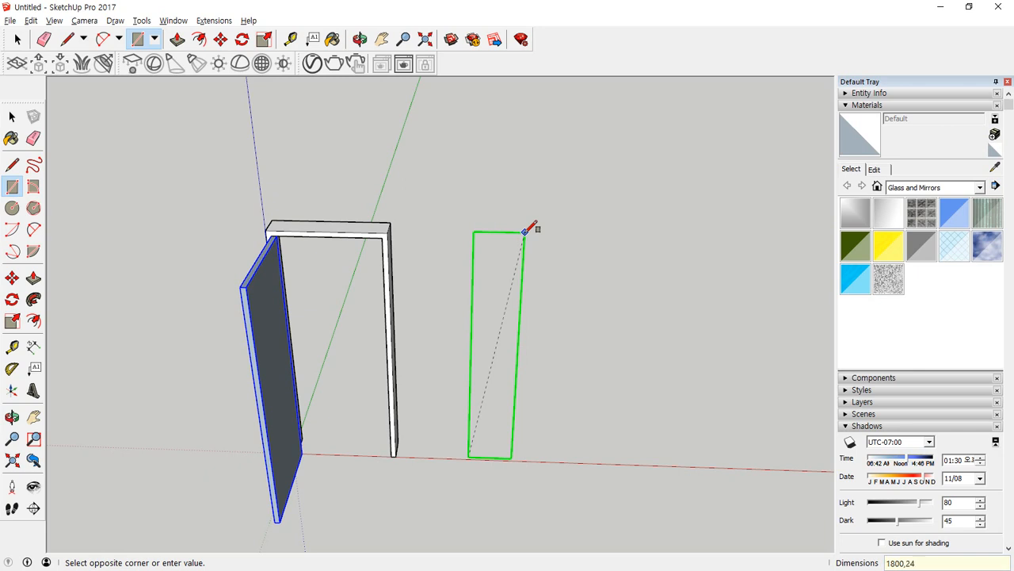
Finish the upright rectangle beside the door frame at 1800 mm wide and 2420 mm high.
{"action": "key", "text": "Return"}
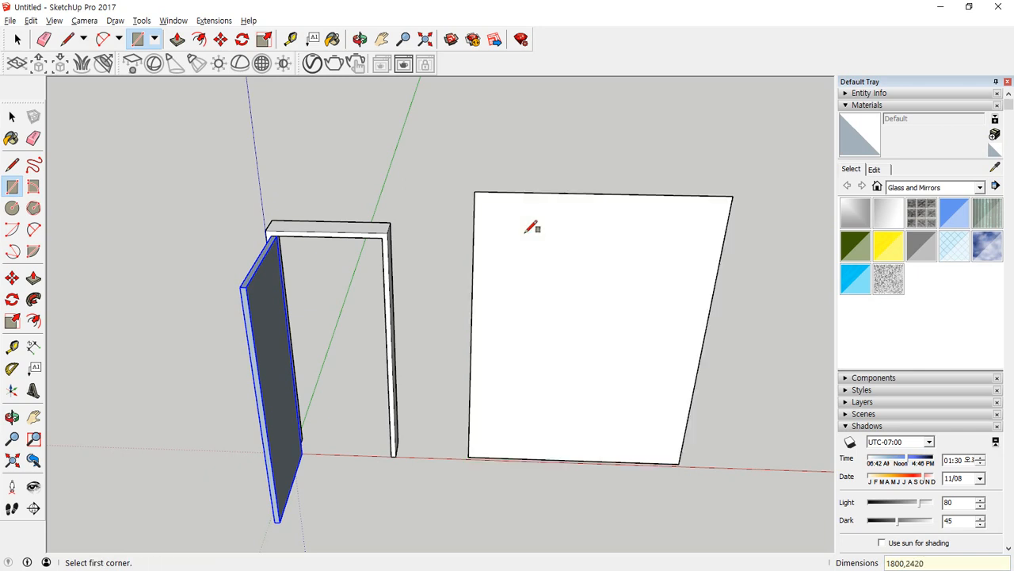
{"action": "middle_click_drag", "start_coordinate": [520, 294], "coordinate": [333, 265]}
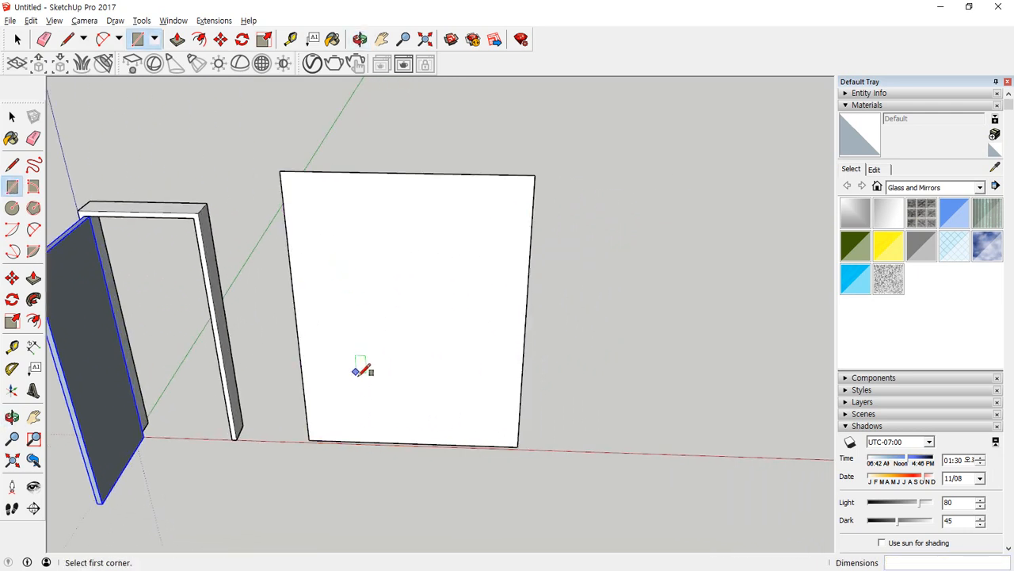
{"action": "left_click_drag", "start_coordinate": [417, 339], "coordinate": [422, 411]}
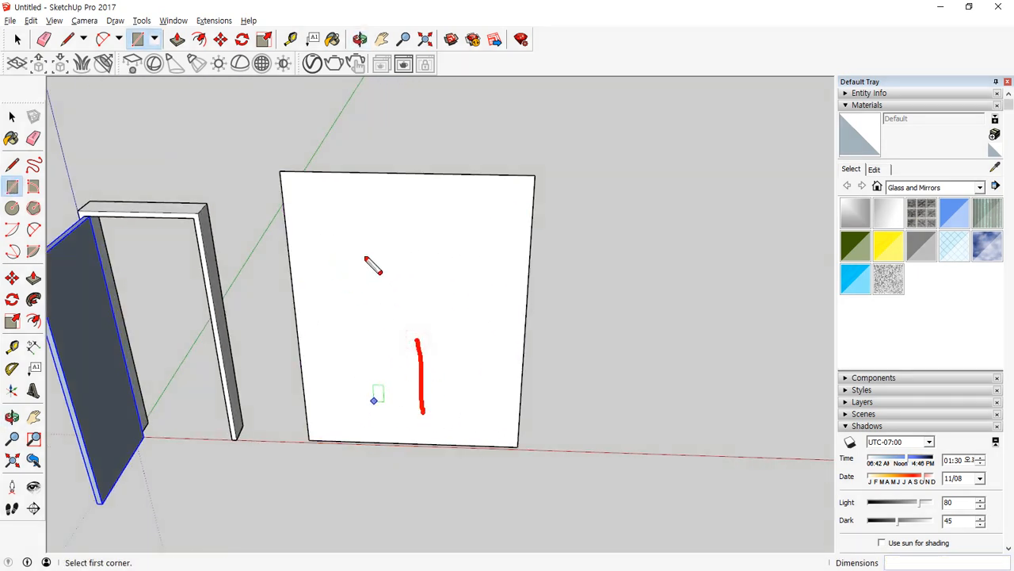
{"action": "left_click_drag", "start_coordinate": [342, 229], "coordinate": [395, 230]}
{"action": "key", "text": "Escape"}
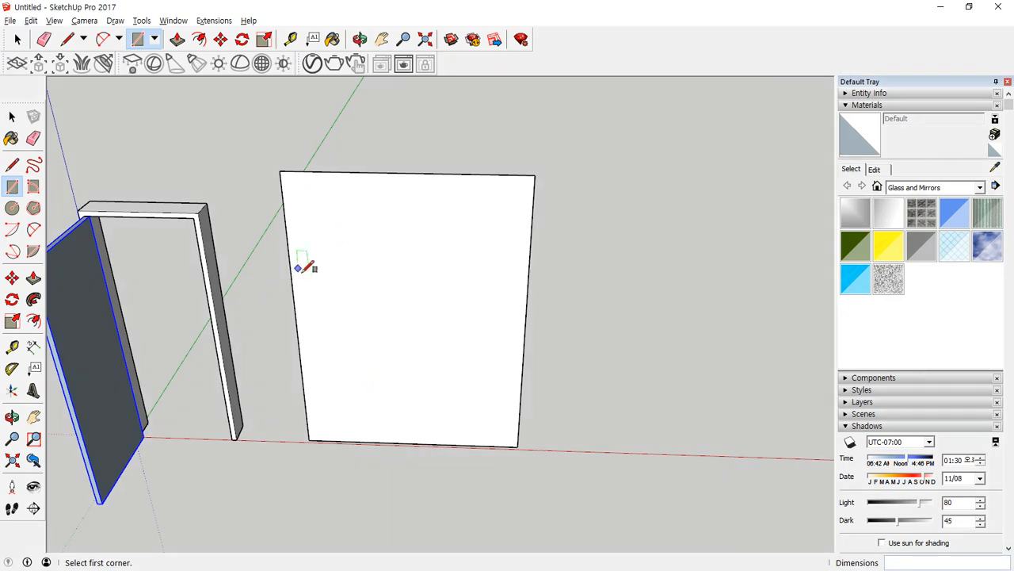
Place a vertical guide on the rectangle, 1200 mm from its side edge nearest the door frame.
{"action": "key", "text": "t"}
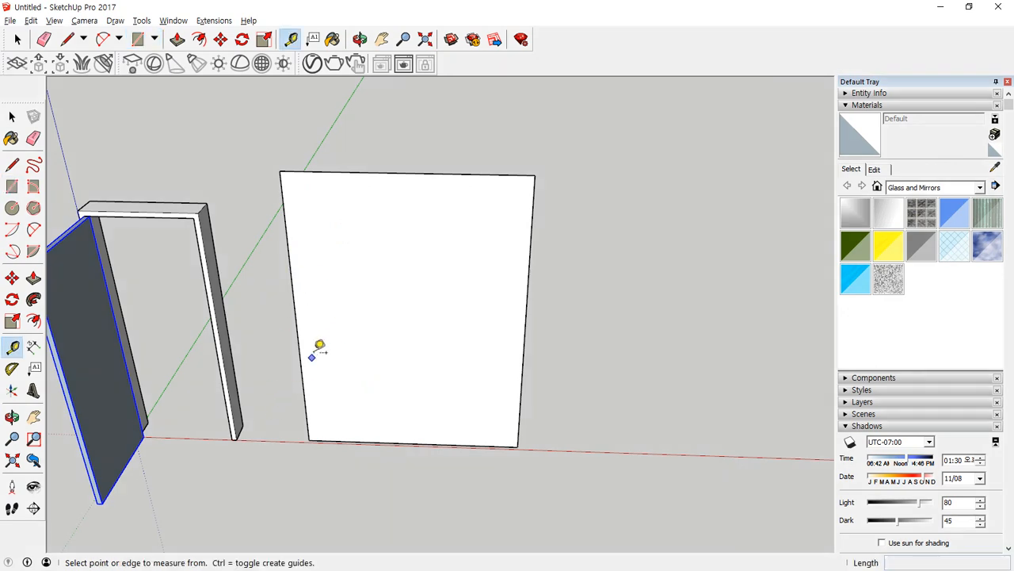
{"action": "left_click", "coordinate": [298, 338]}
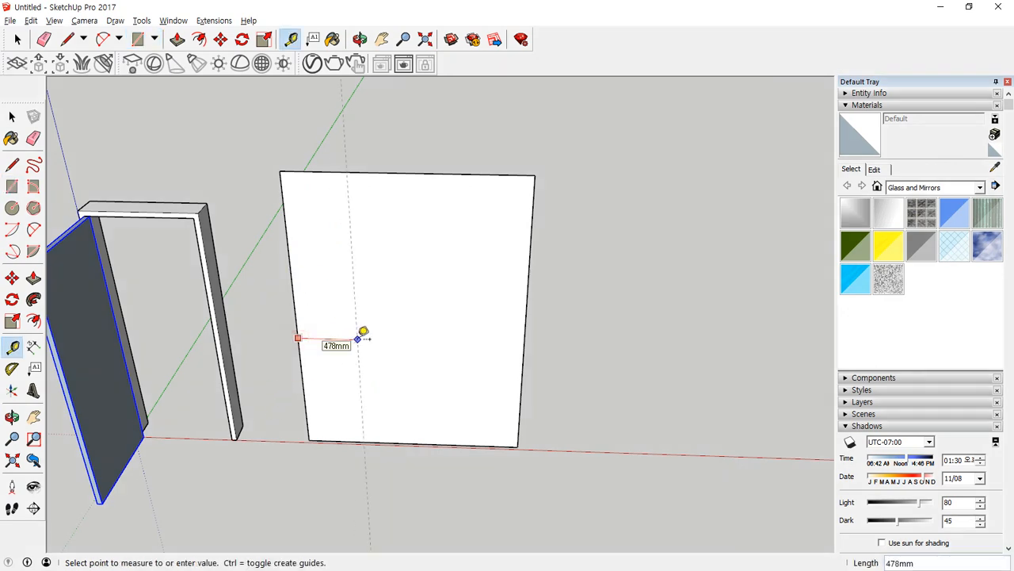
{"action": "type", "text": "1200"}
{"action": "key", "text": "Return"}
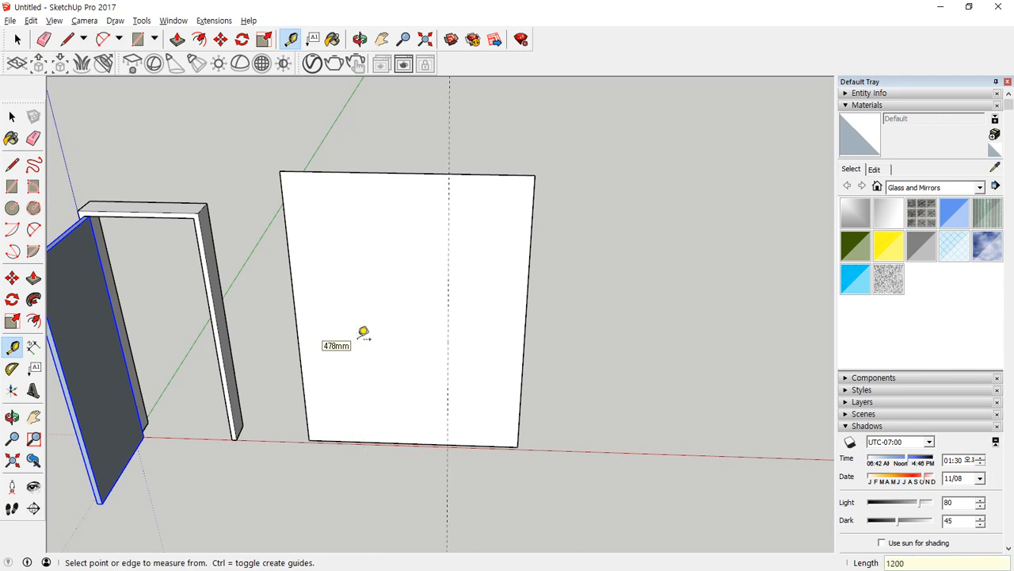
Place a horizontal guide 2100 mm above the rectangle's bottom edge.
{"action": "left_click", "coordinate": [358, 442]}
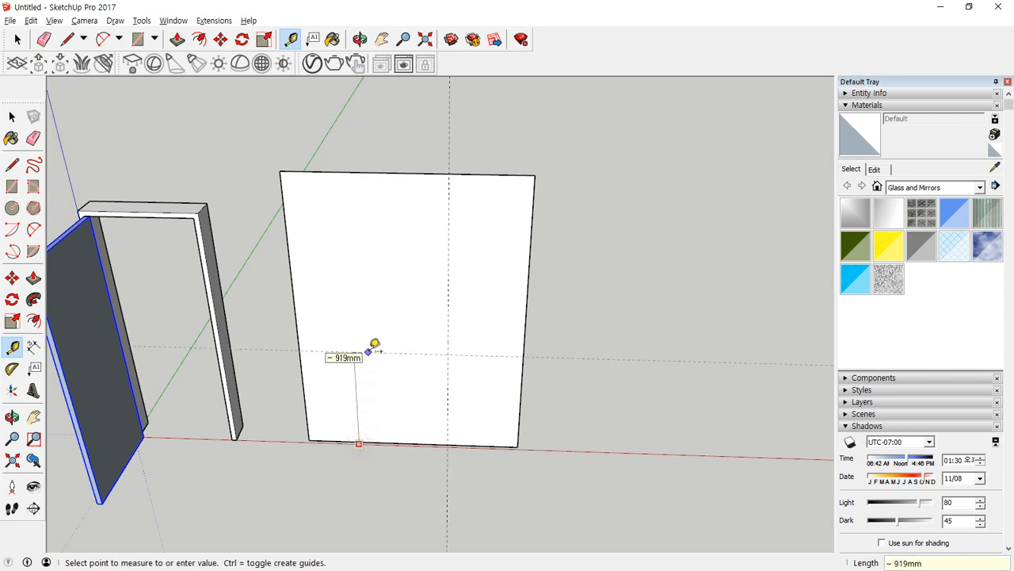
{"action": "key", "text": "Return"}
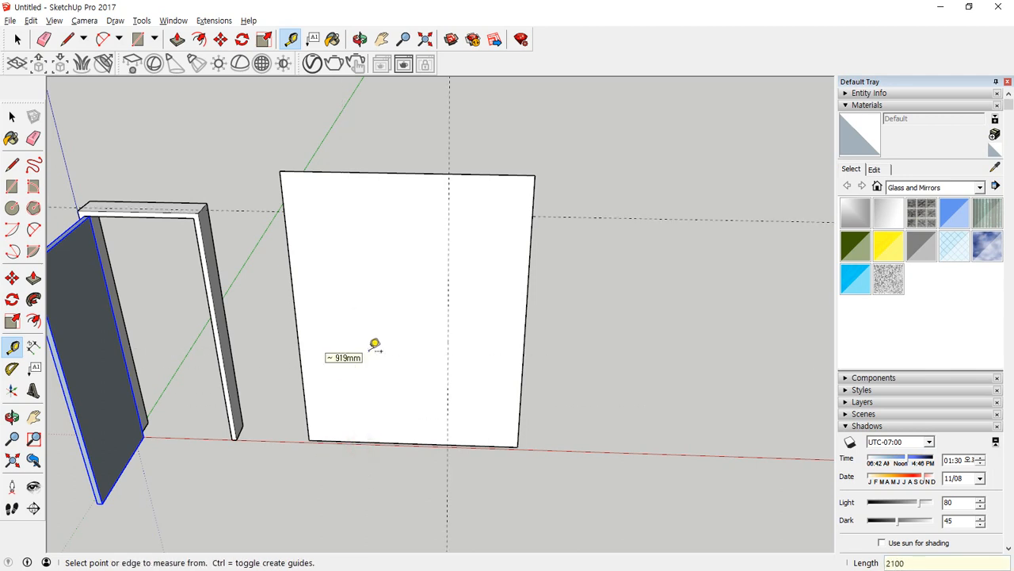
{"action": "middle_click_drag", "start_coordinate": [412, 297], "coordinate": [392, 423]}
{"action": "scroll", "coordinate": [391, 423], "scroll_direction": "up", "scroll_amount": 5}
{"action": "left_click", "coordinate": [395, 440]}
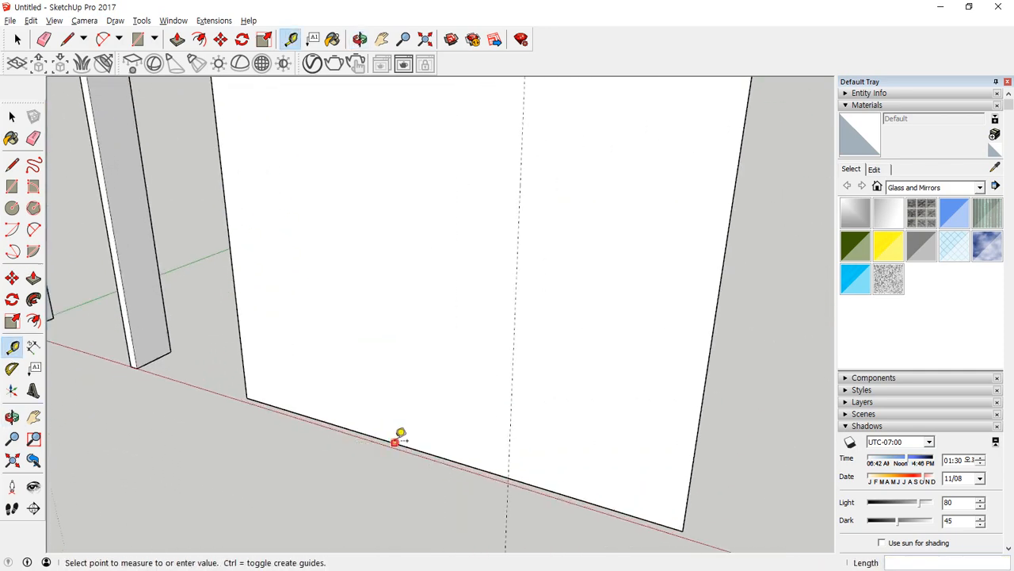
{"action": "type", "text": "2100"}
{"action": "key", "text": "Return"}
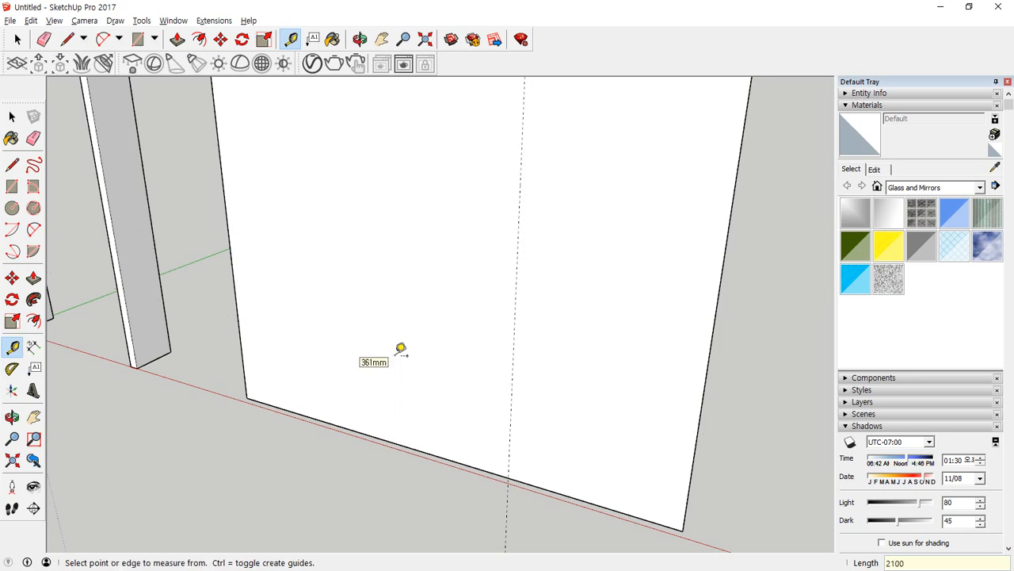
Draw a 1200 by 2100 mm rectangle on the panel from its lower corner nearest the door frame to the guides' intersection.
{"action": "scroll", "coordinate": [401, 348], "scroll_direction": "down", "scroll_amount": 5}
{"action": "middle_click_drag", "start_coordinate": [586, 185], "coordinate": [495, 125]}
{"action": "scroll", "coordinate": [507, 166], "scroll_direction": "up", "scroll_amount": 5}
{"action": "key", "text": "e"}
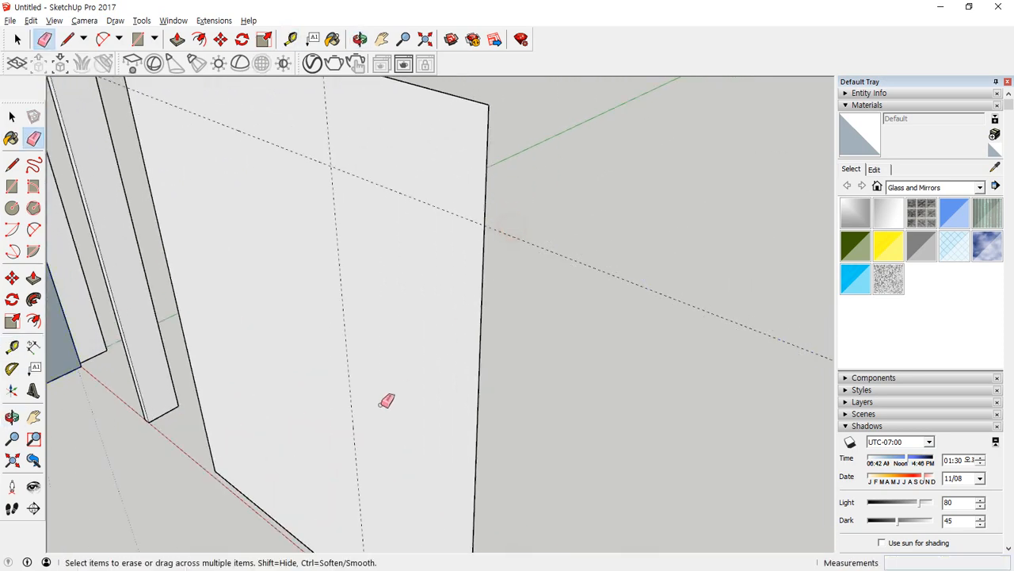
{"action": "middle_click_drag", "start_coordinate": [388, 401], "coordinate": [388, 413]}
{"action": "scroll", "coordinate": [447, 354], "scroll_direction": "down", "scroll_amount": 6}
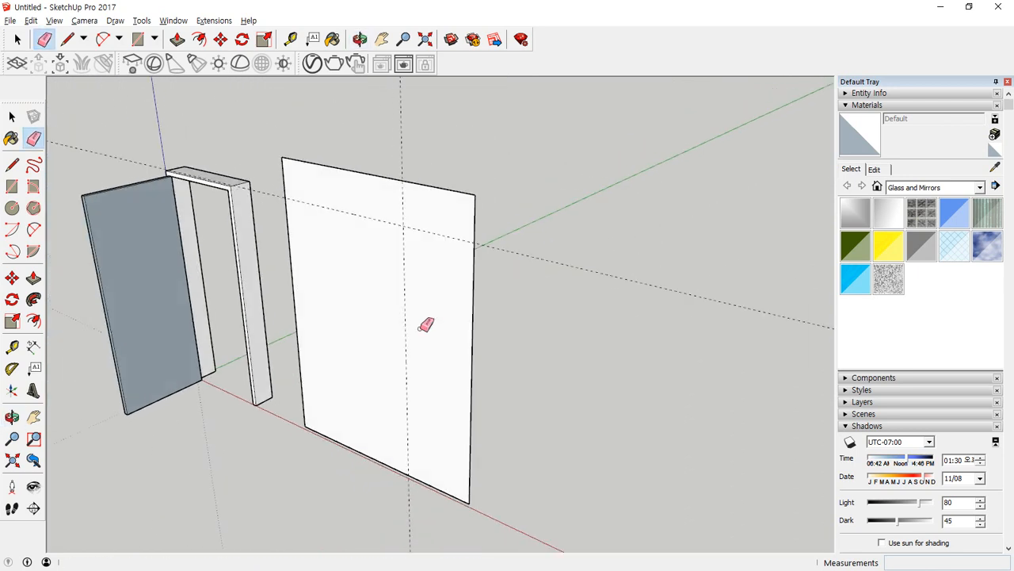
{"action": "key", "text": "r"}
{"action": "left_click", "coordinate": [305, 425]}
{"action": "left_click", "coordinate": [406, 226]}
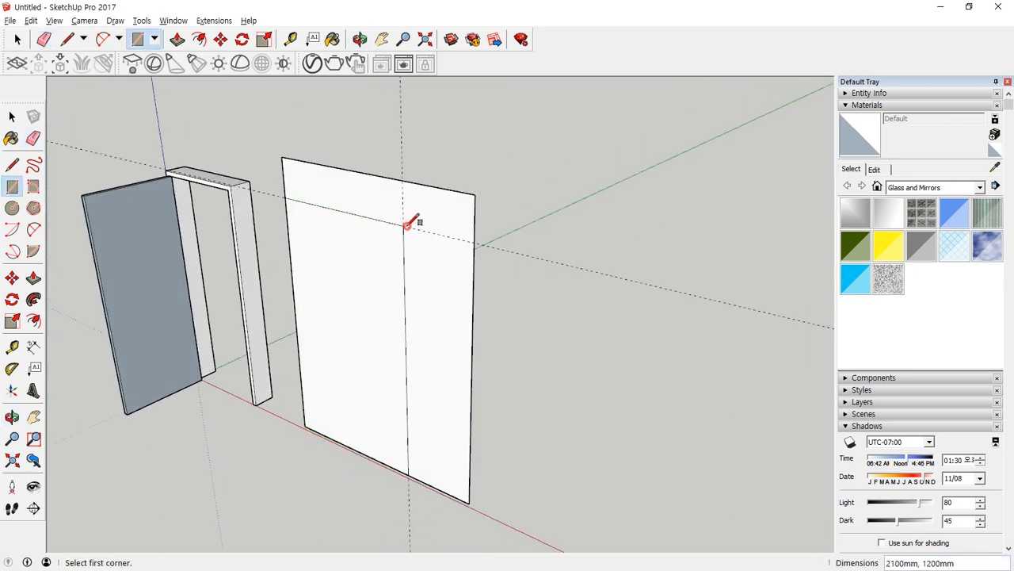
Draw a 600 mm line from the guides' intersection to the panel's far side edge, and erase both guides.
{"action": "key", "text": "l"}
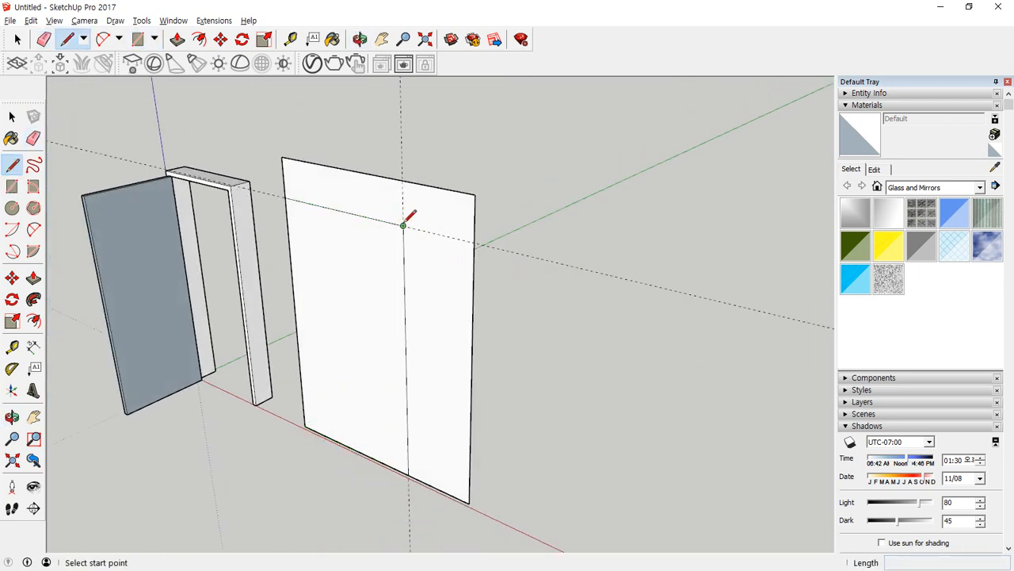
{"action": "left_click", "coordinate": [404, 225]}
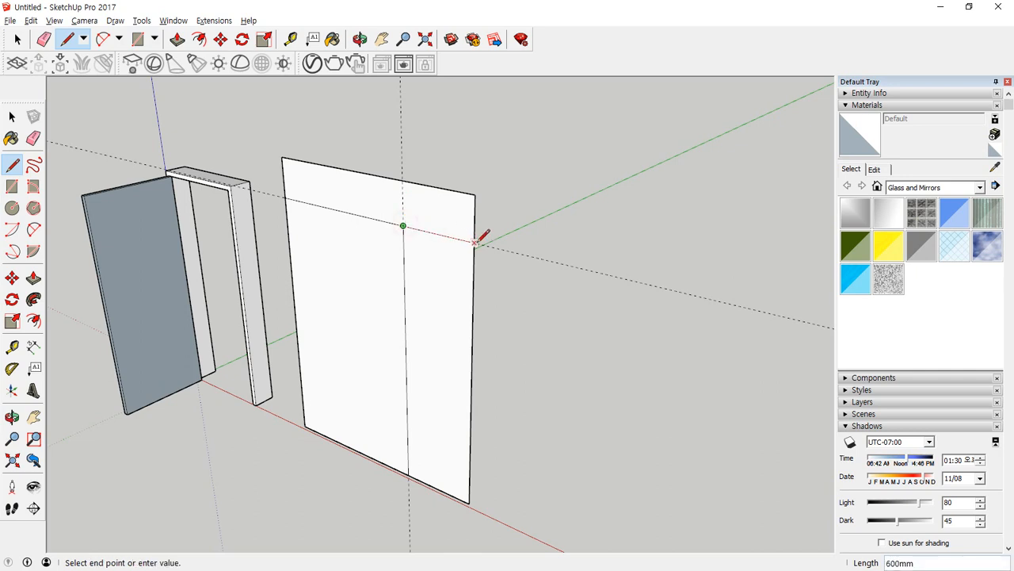
{"action": "left_click", "coordinate": [475, 240]}
{"action": "key", "text": "e"}
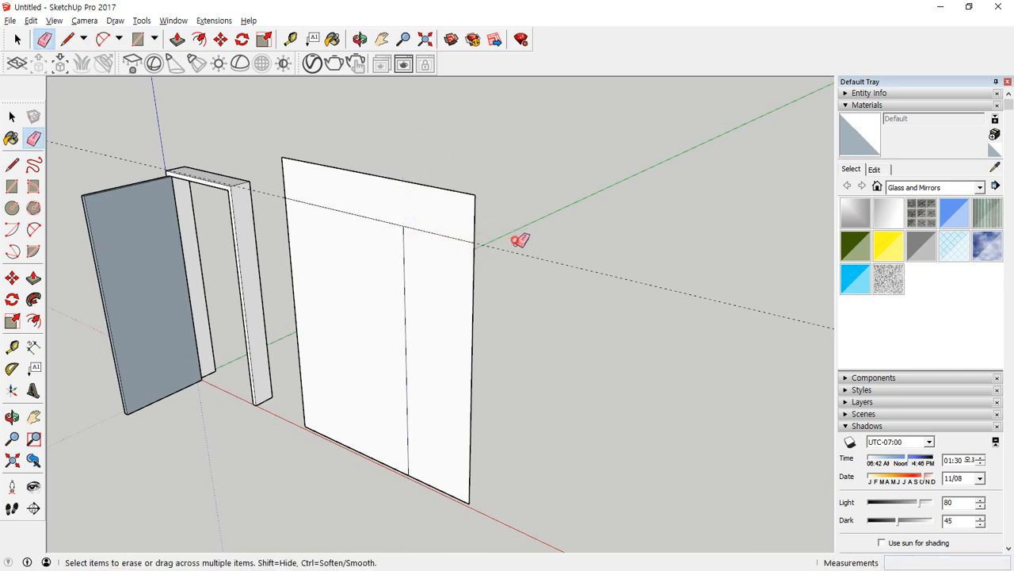
Select the whole divided panel and move it back from the red axis, parallel to the green axis.
{"action": "key", "text": "space"}
{"action": "triple_click", "coordinate": [442, 343]}
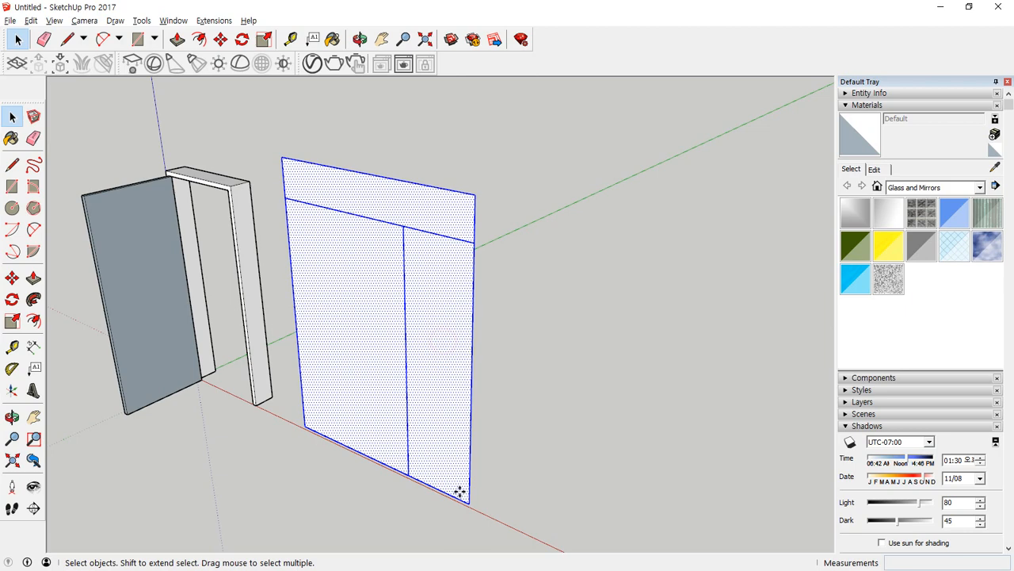
{"action": "key", "text": "m"}
{"action": "left_click", "coordinate": [471, 503]}
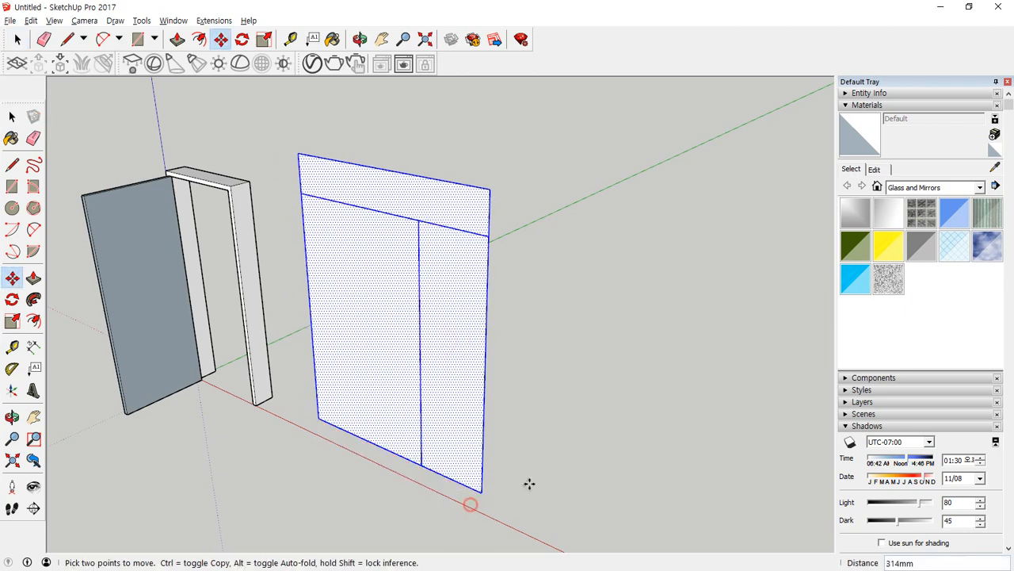
{"action": "left_click", "coordinate": [575, 474]}
{"action": "middle_click_drag", "start_coordinate": [574, 474], "coordinate": [603, 428]}
{"action": "left_click", "coordinate": [653, 406]}
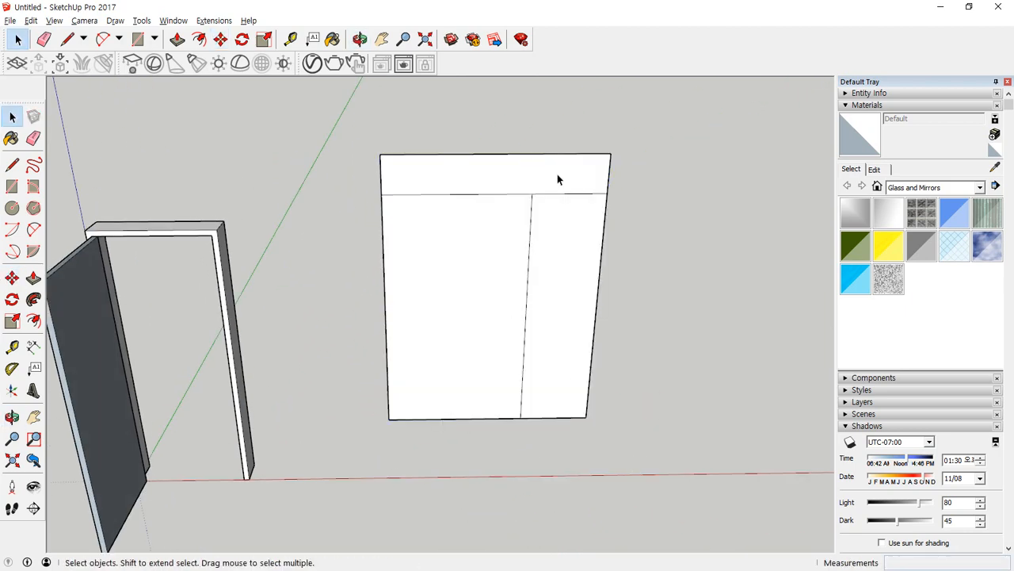
Try to offset the entire outline of the panel's upper strip 45 mm inward.
{"action": "scroll", "coordinate": [557, 174], "scroll_direction": "up", "scroll_amount": 5}
{"action": "key", "text": "f"}
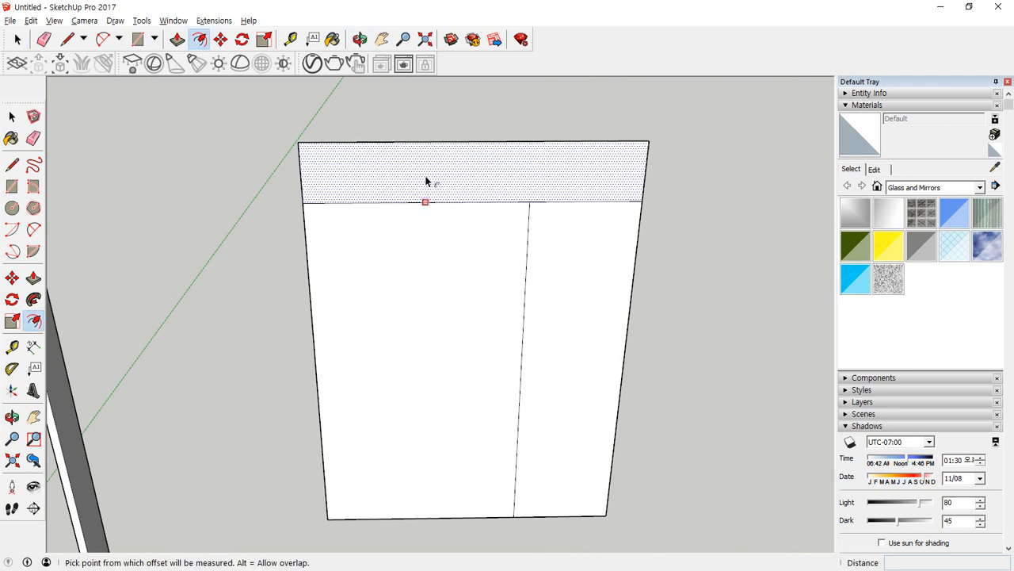
{"action": "left_click", "coordinate": [463, 159]}
{"action": "type", "text": "4"}
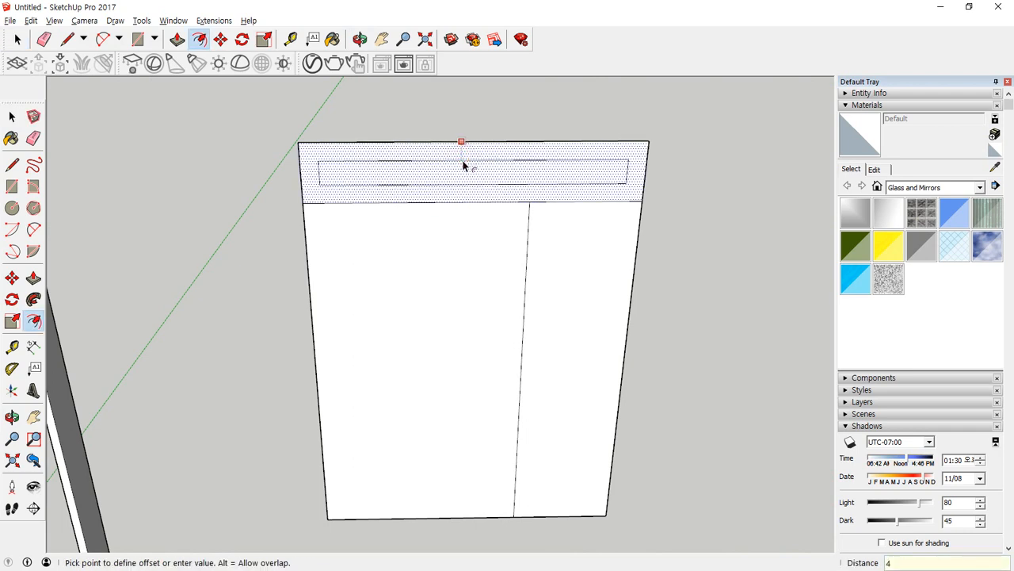
{"action": "type", "text": "5"}
{"action": "key", "text": "Return"}
{"action": "scroll", "coordinate": [464, 166], "scroll_direction": "up", "scroll_amount": 1}
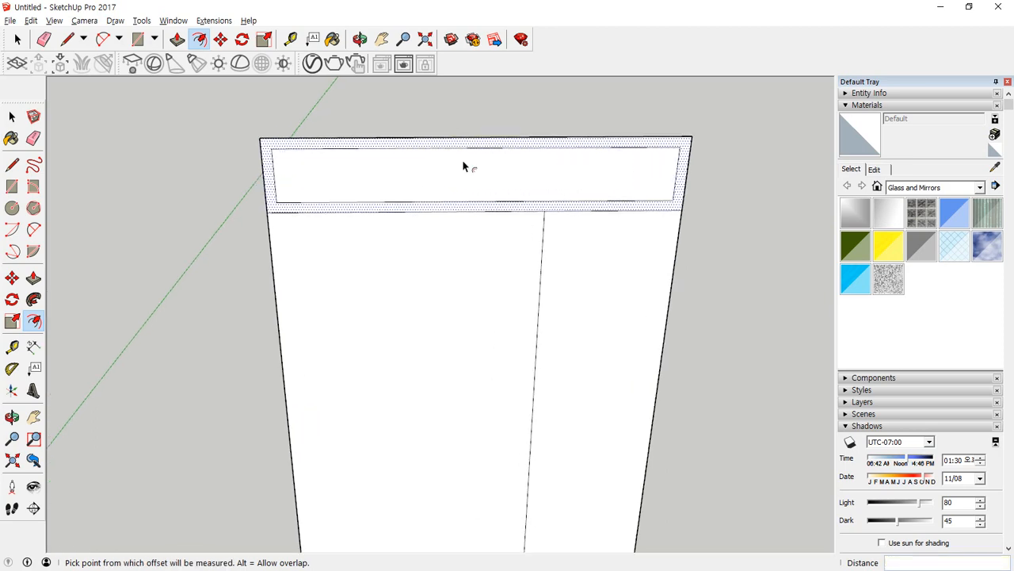
{"action": "key", "text": "ctrl+z"}
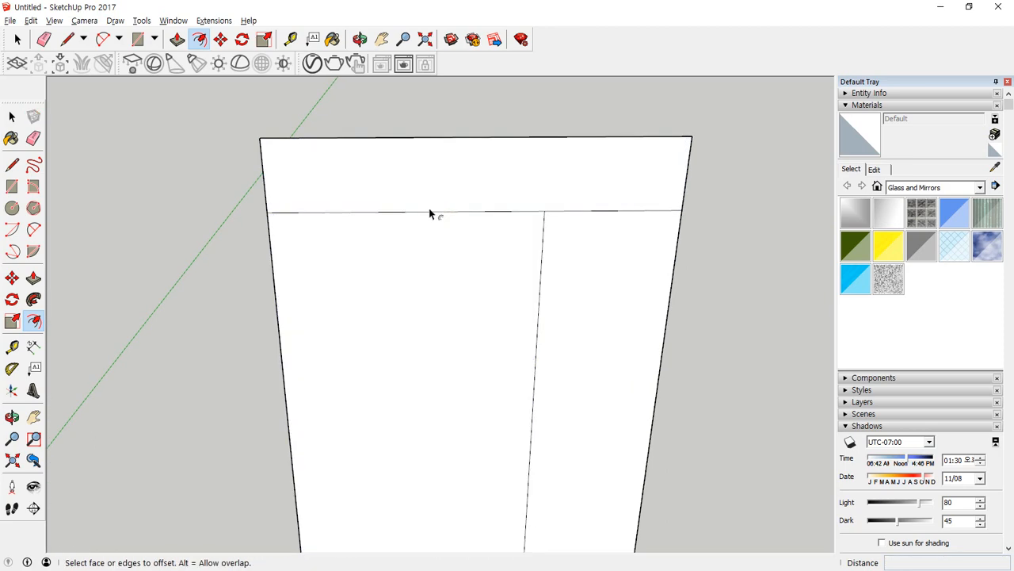
{"action": "key", "text": "space"}
{"action": "left_click", "coordinate": [424, 175]}
{"action": "left_click", "coordinate": [362, 212], "text": "shift"}
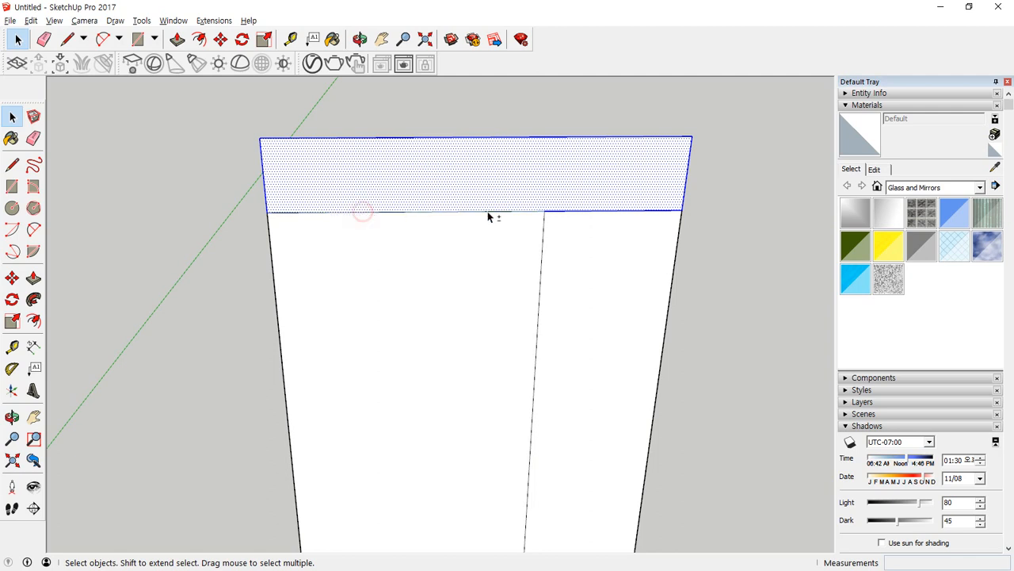
{"action": "left_click", "coordinate": [595, 210], "text": "shift"}
{"action": "key", "text": "f"}
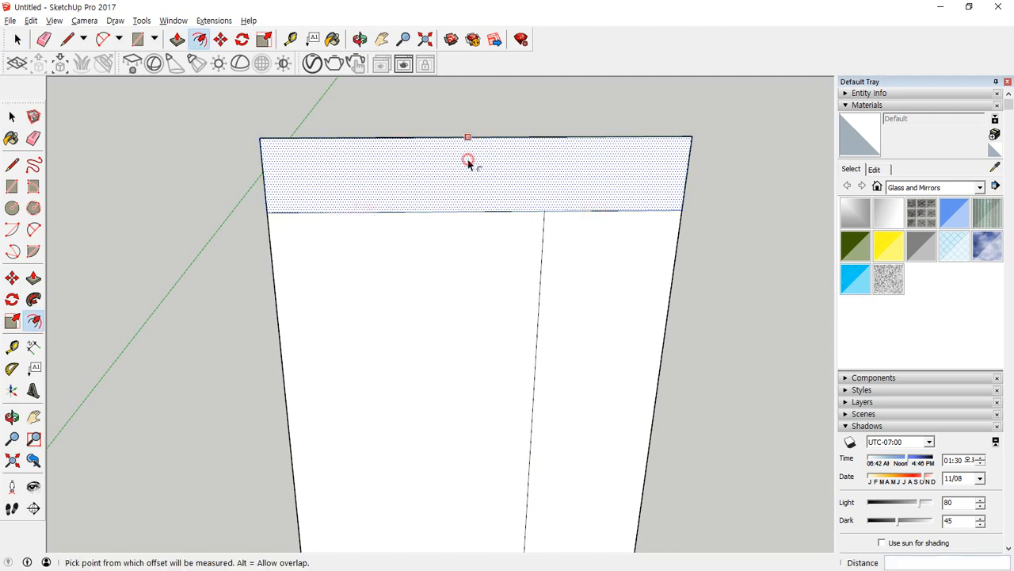
{"action": "left_click", "coordinate": [470, 163]}
{"action": "key", "text": "Escape"}
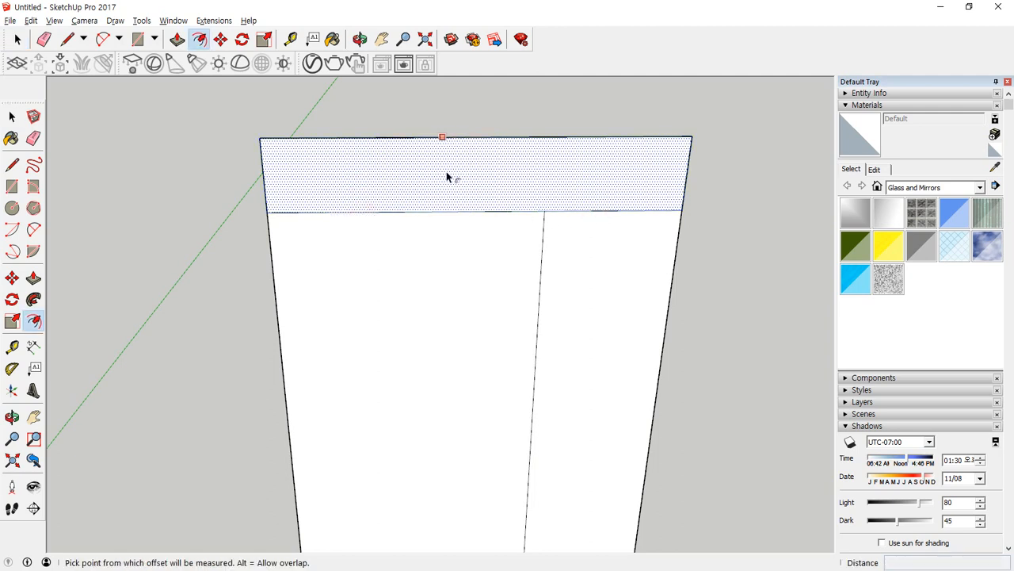
{"action": "key", "text": "space"}
{"action": "triple_click", "coordinate": [450, 171]}
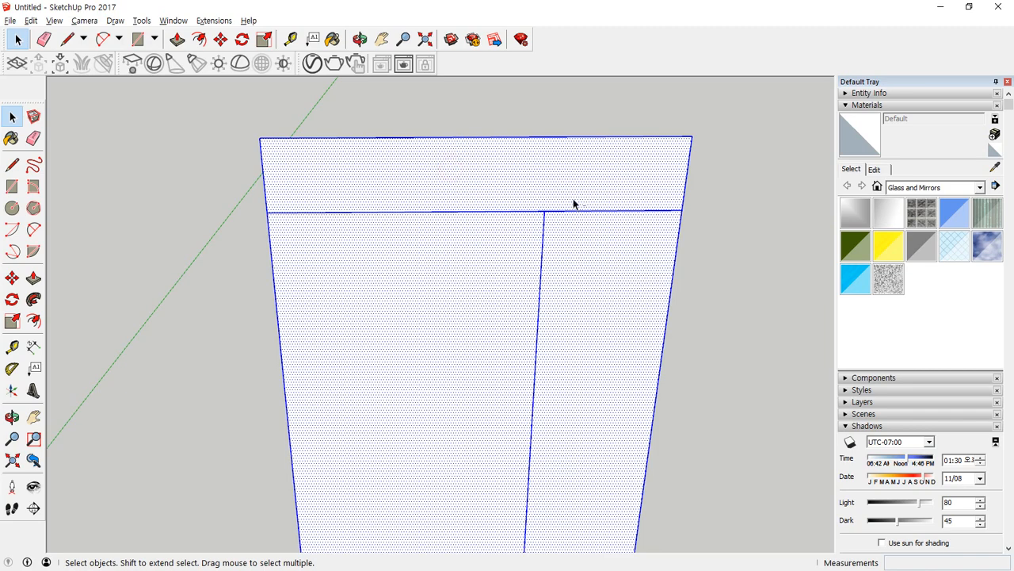
{"action": "left_click_drag", "start_coordinate": [521, 239], "coordinate": [520, 240], "text": "shift"}
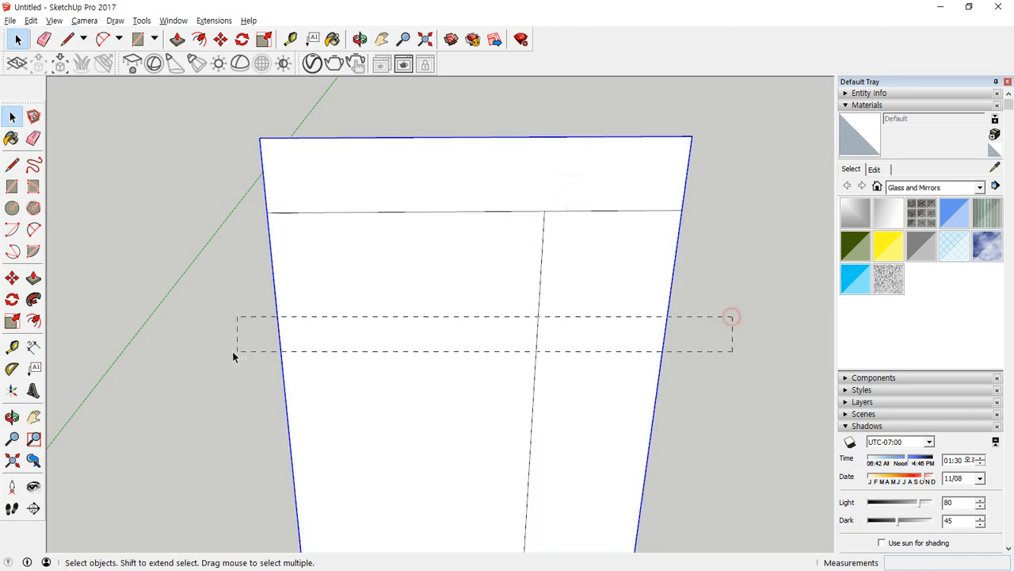
{"action": "key", "text": "f"}
{"action": "left_click", "coordinate": [448, 162]}
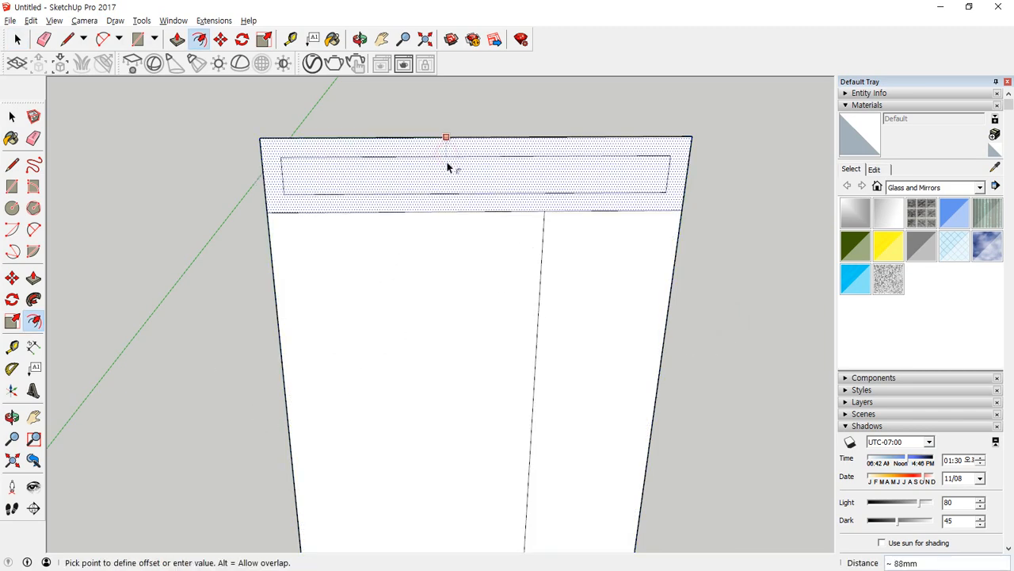
{"action": "key", "text": "Escape"}
{"action": "key", "text": "space"}
Select the upper strip's top edge and two side edges and offset them 45 mm inward.
{"action": "left_click", "coordinate": [687, 164]}
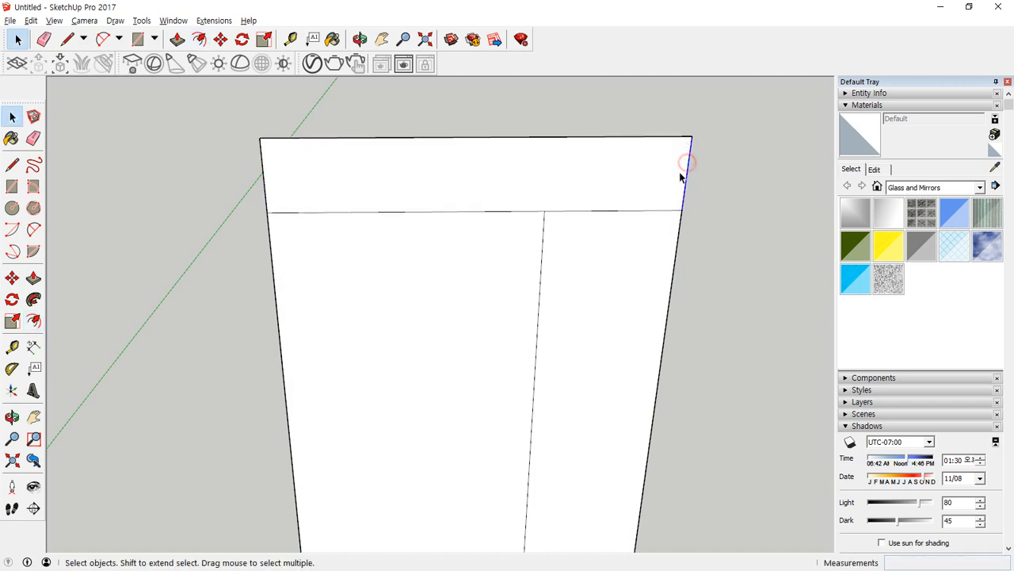
{"action": "left_click", "coordinate": [275, 140], "text": "shift"}
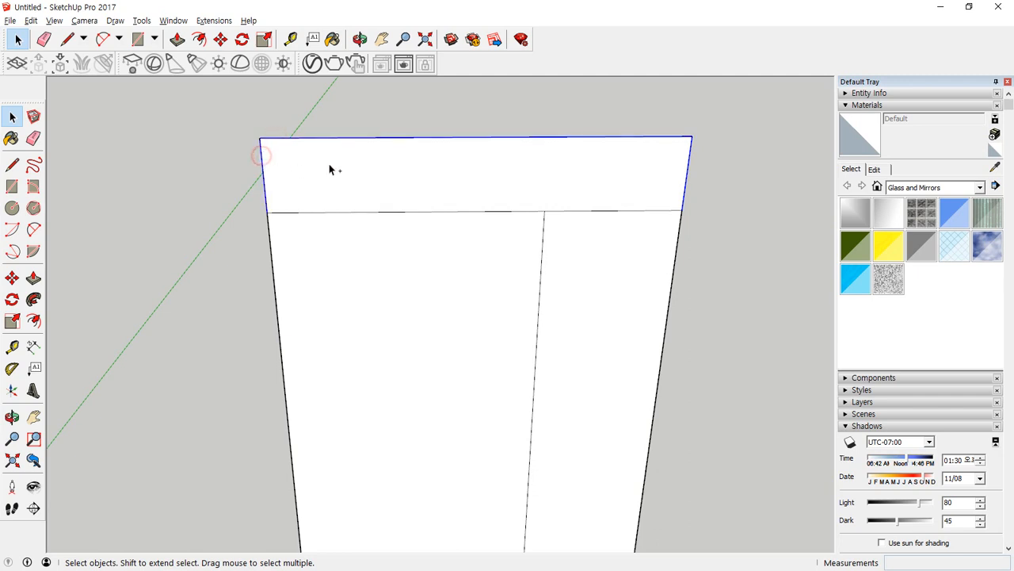
{"action": "key", "text": "f"}
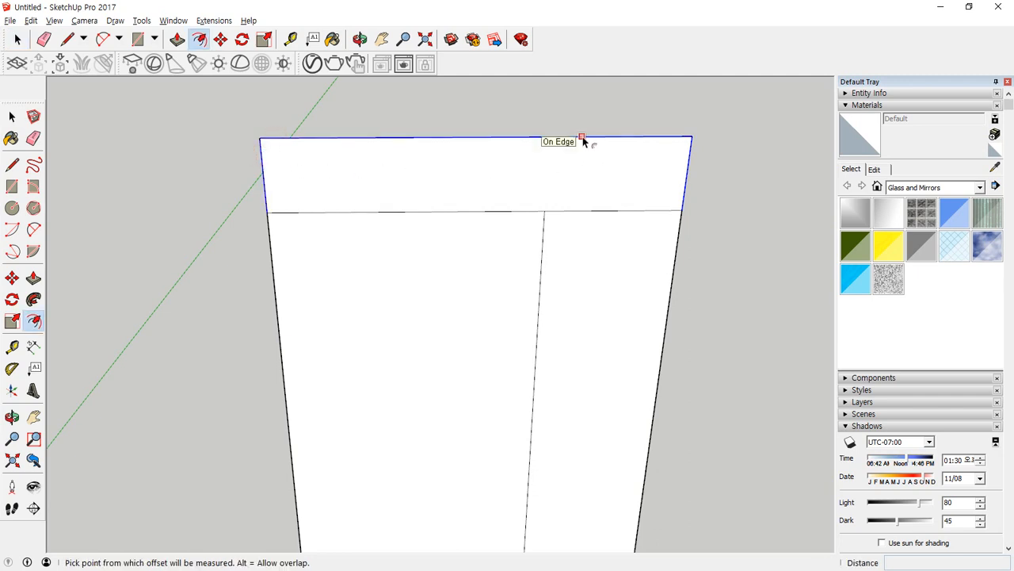
{"action": "left_click", "coordinate": [583, 141]}
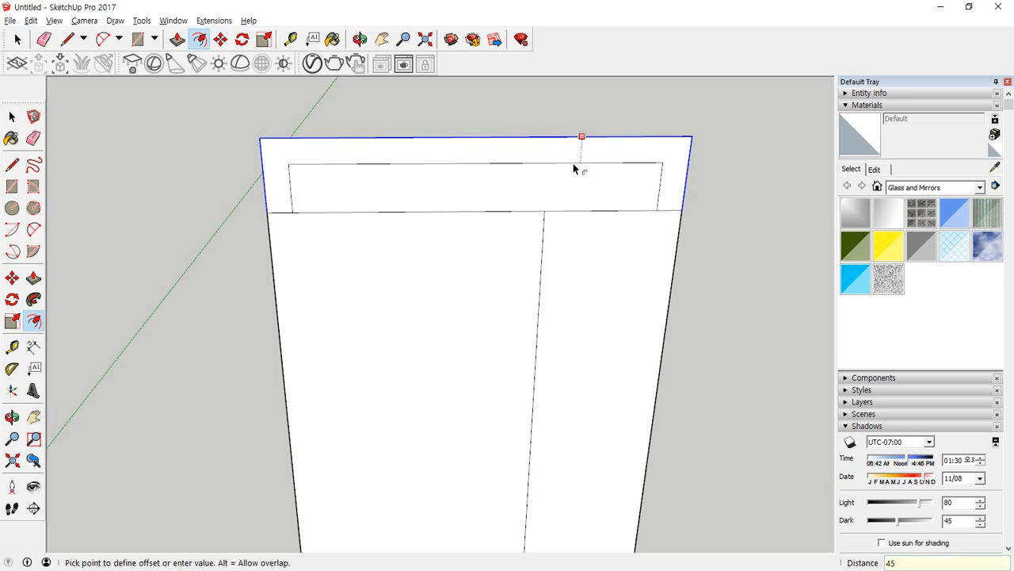
{"action": "left_click", "coordinate": [574, 168]}
{"action": "key", "text": "l"}
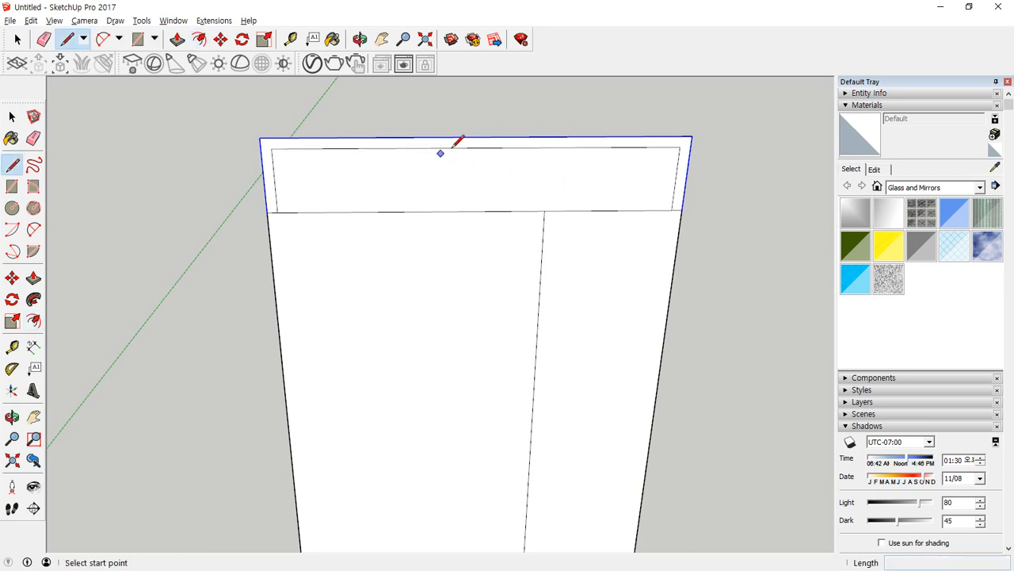
Draw a vertical line from the midpoint of the upper strip's inner top edge down to the strip's bottom edge.
{"action": "left_click", "coordinate": [476, 148]}
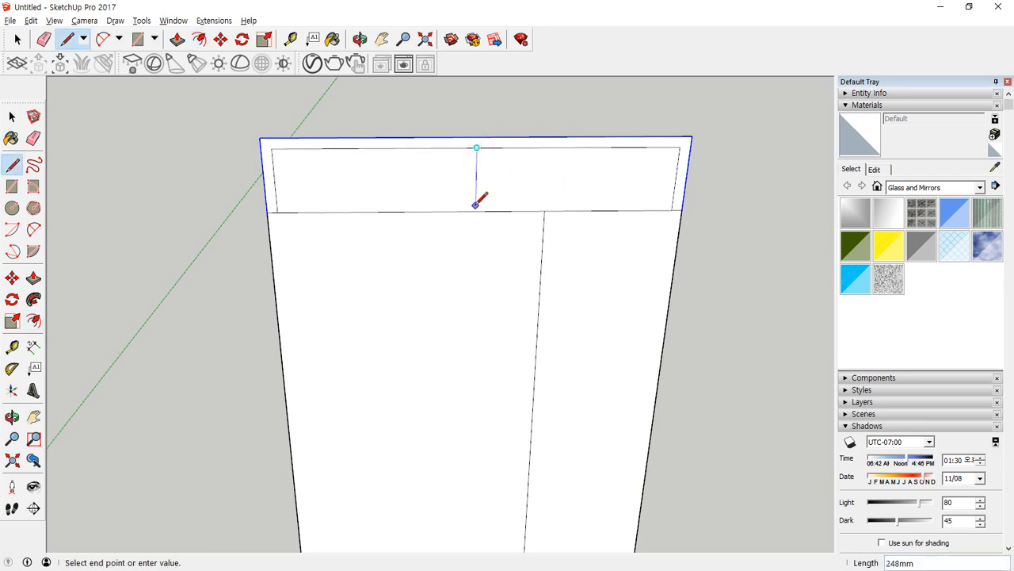
{"action": "left_click", "coordinate": [475, 210]}
{"action": "key", "text": "space"}
{"action": "scroll", "coordinate": [478, 170], "scroll_direction": "up", "scroll_amount": 5}
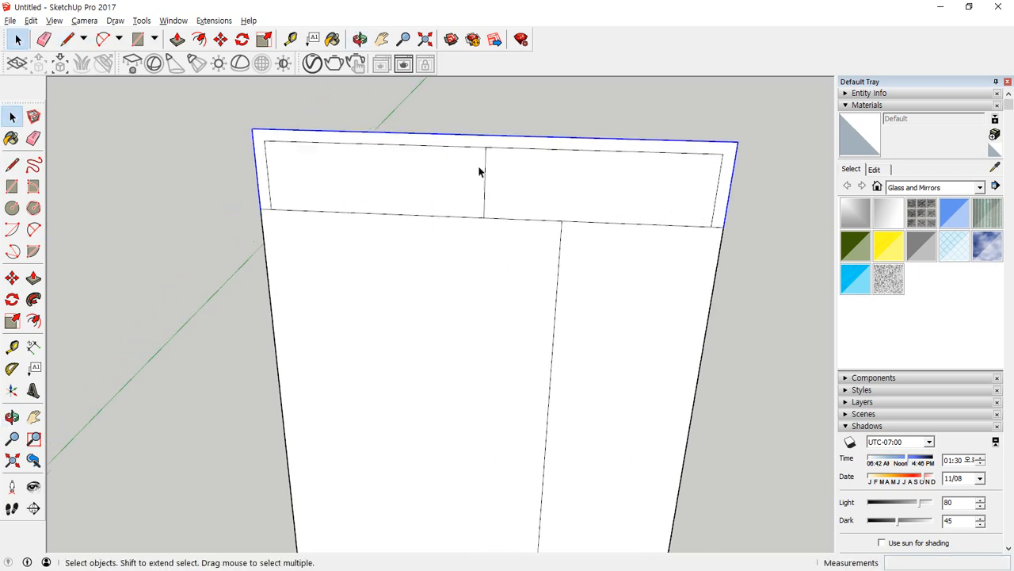
{"action": "scroll", "coordinate": [488, 184], "scroll_direction": "up", "scroll_amount": 2}
{"action": "key", "text": "m"}
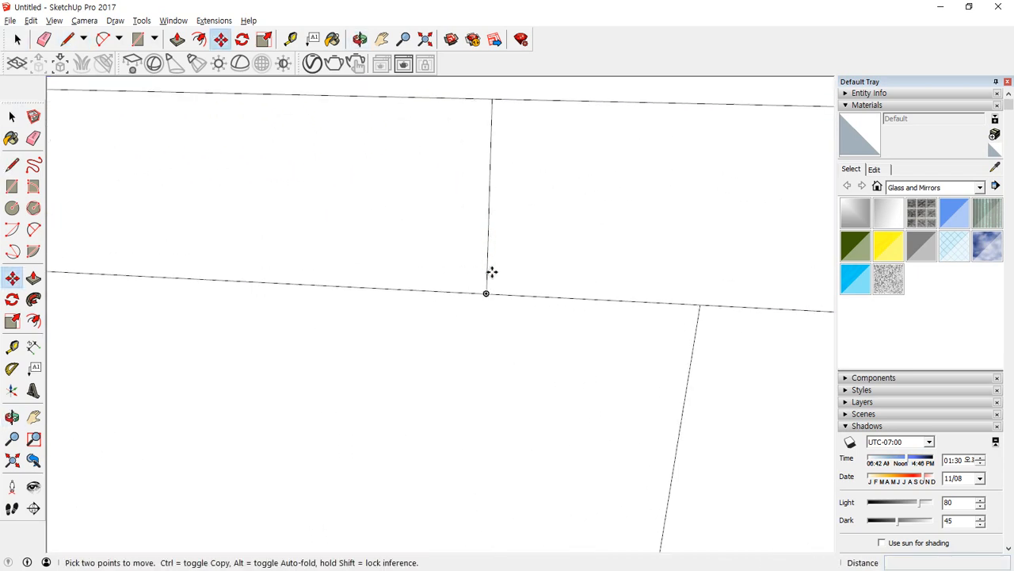
{"action": "left_click", "coordinate": [492, 281]}
{"action": "key", "text": "ctrl"}
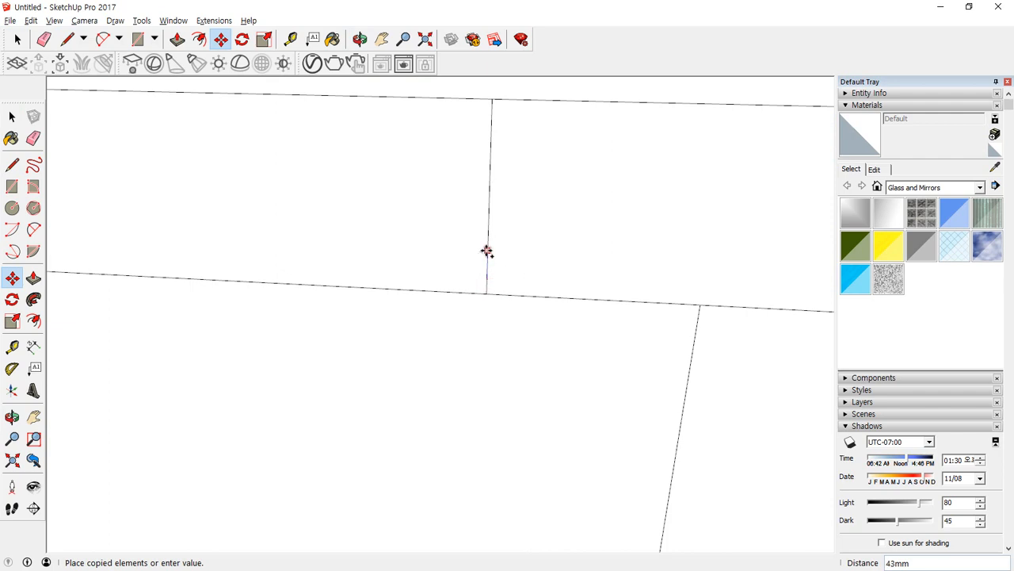
{"action": "key", "text": "space"}
Copy the upper strip's vertical centre line a short distance to its right along the strip's bottom edge.
{"action": "left_click", "coordinate": [486, 239]}
{"action": "key", "text": "m"}
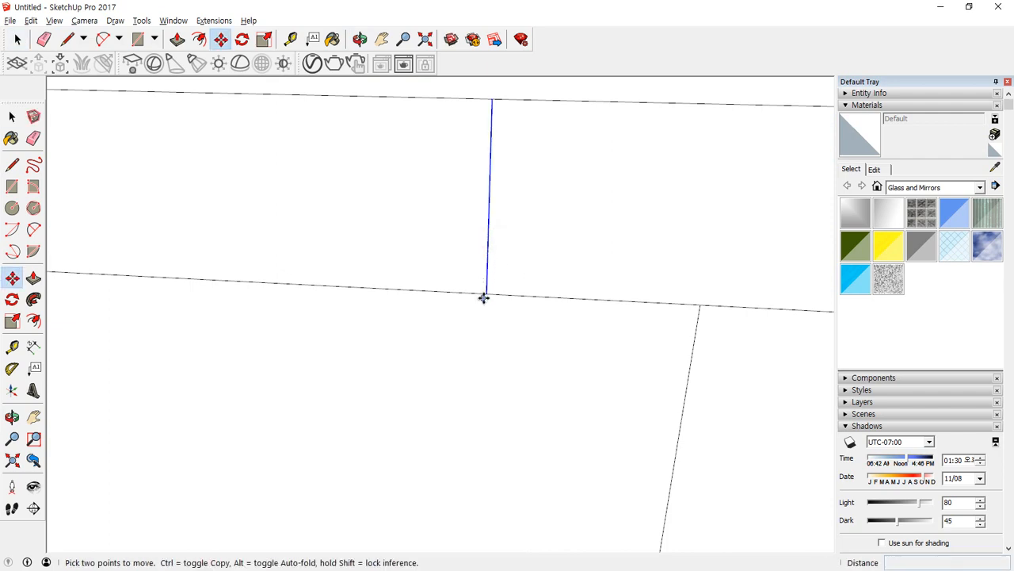
{"action": "key", "text": "ctrl"}
{"action": "left_click", "coordinate": [486, 292]}
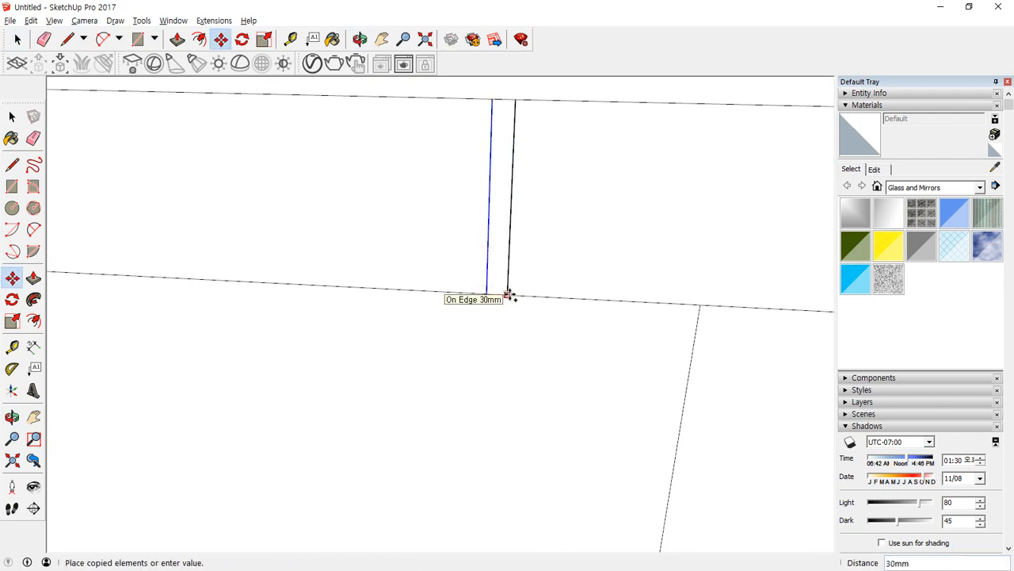
{"action": "left_click", "coordinate": [509, 294]}
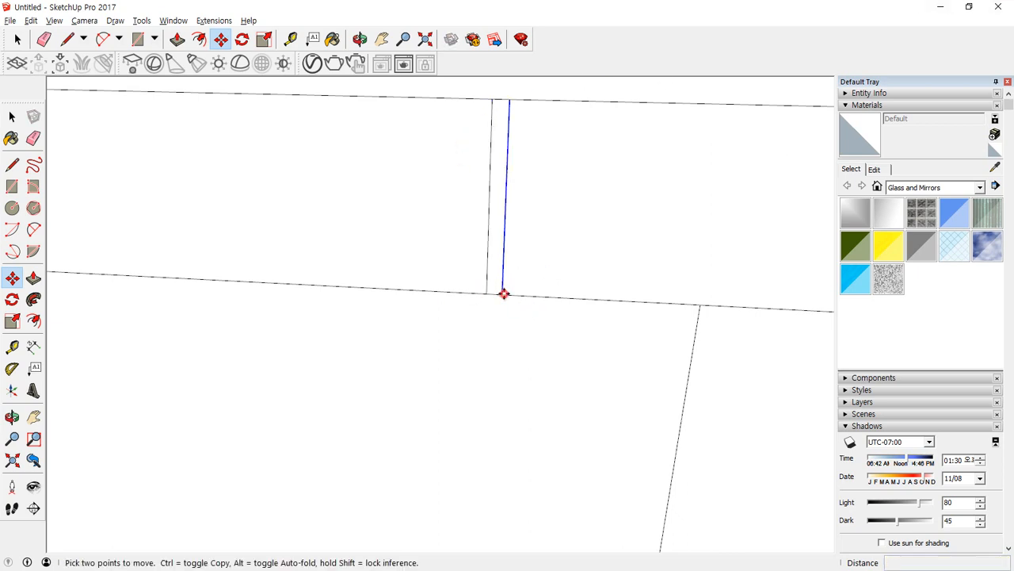
Copy the new vertical line 45 mm to the left, and erase the centre line and short top edge pieces between the two copies.
{"action": "left_click", "coordinate": [502, 292]}
{"action": "left_click", "coordinate": [462, 294]}
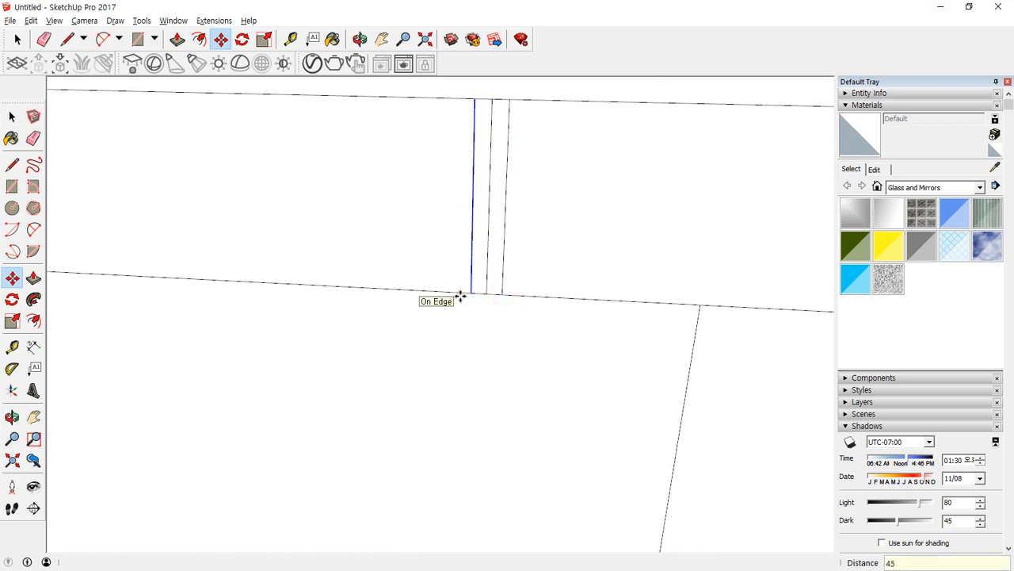
{"action": "key", "text": "e"}
{"action": "left_click_drag", "start_coordinate": [495, 101], "coordinate": [484, 101]}
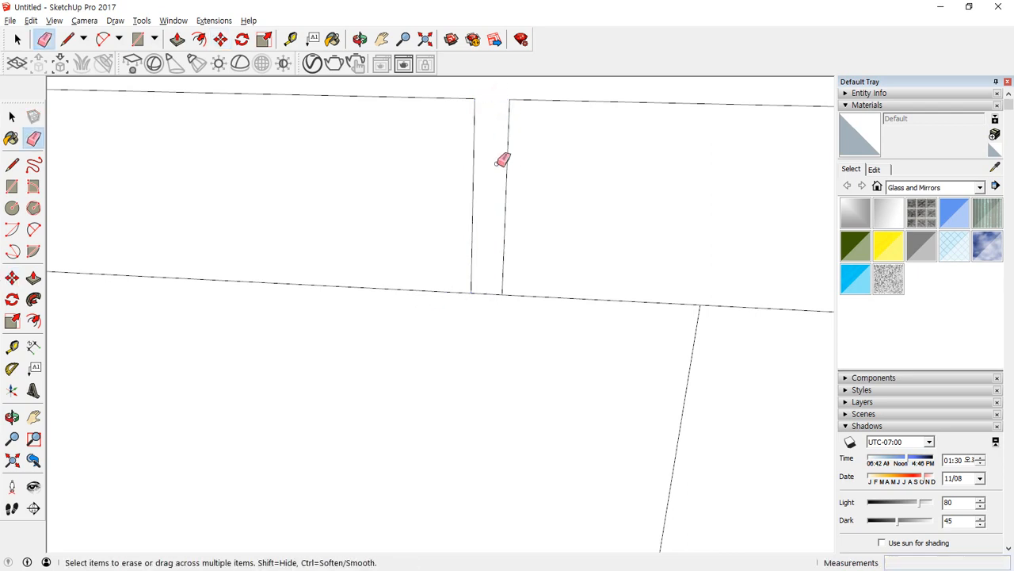
Offset the outline of the wide lower panel face 45 mm inward.
{"action": "scroll", "coordinate": [405, 250], "scroll_direction": "down", "scroll_amount": 5}
{"action": "middle_click_drag", "start_coordinate": [355, 296], "coordinate": [307, 223], "text": "shift"}
{"action": "key", "text": "space"}
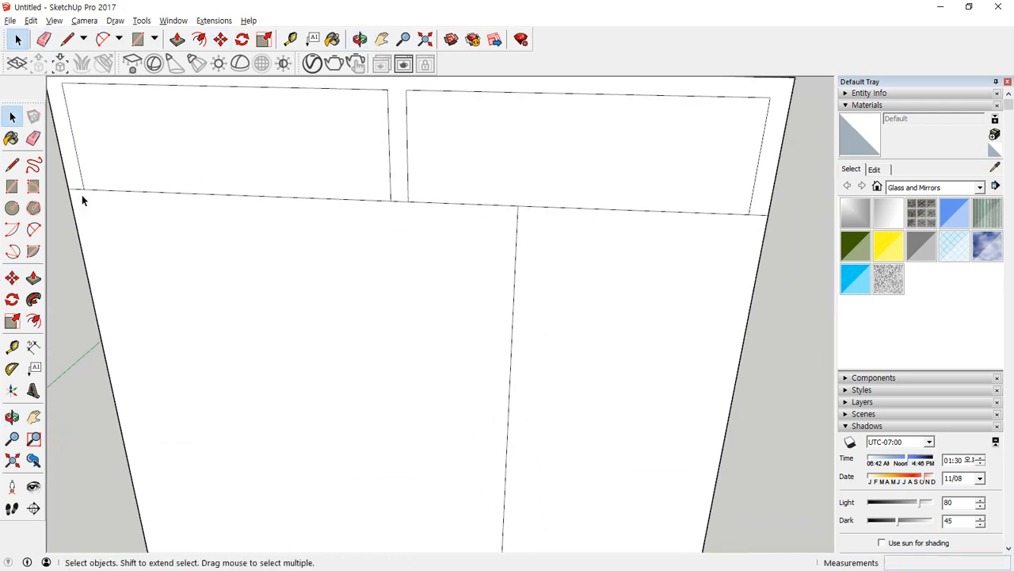
{"action": "scroll", "coordinate": [316, 270], "scroll_direction": "down", "scroll_amount": 3}
{"action": "middle_click_drag", "start_coordinate": [316, 270], "coordinate": [322, 220]}
{"action": "left_click", "coordinate": [314, 220]}
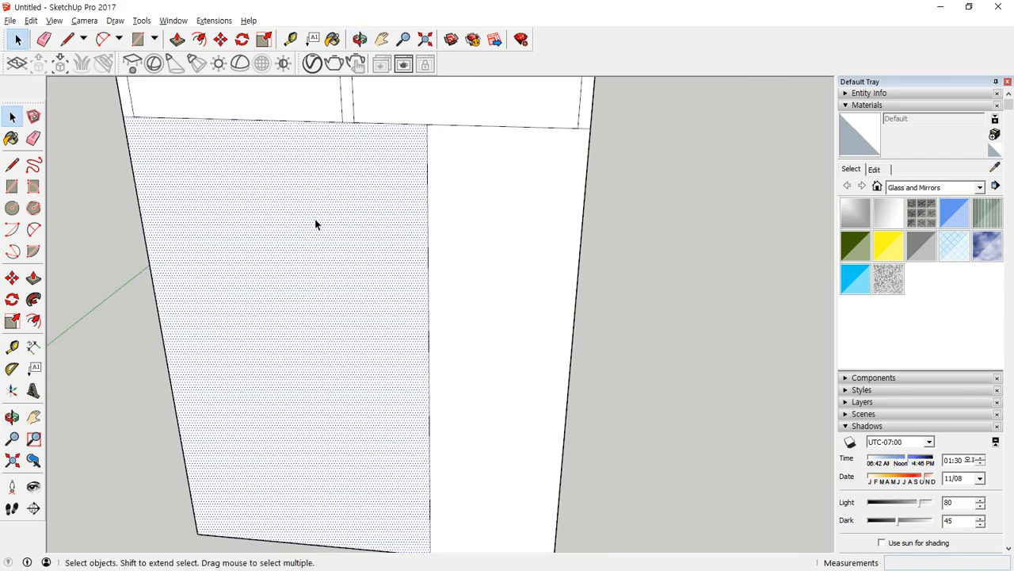
{"action": "key", "text": "f"}
{"action": "left_click", "coordinate": [323, 189]}
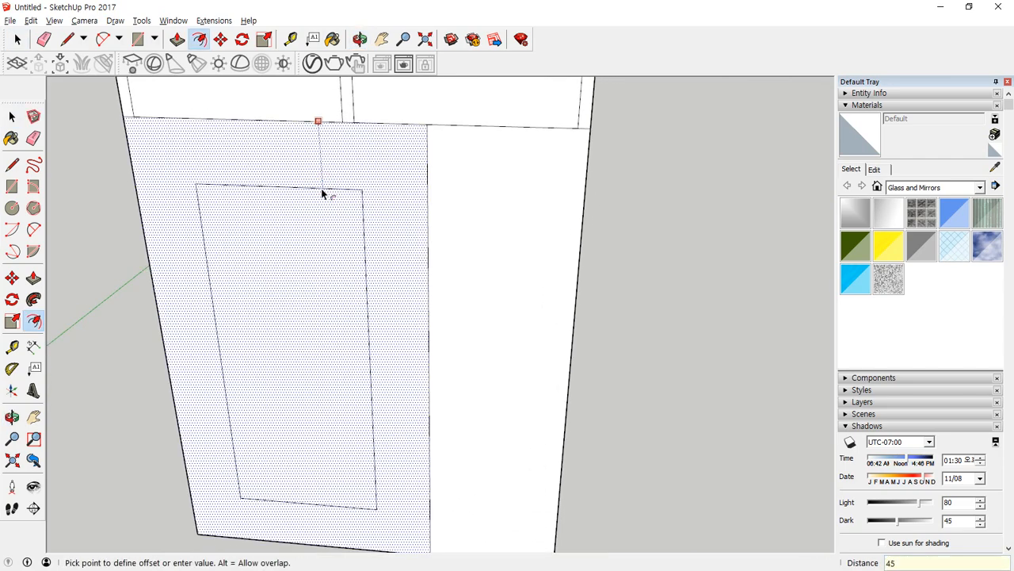
{"action": "key", "text": "Return"}
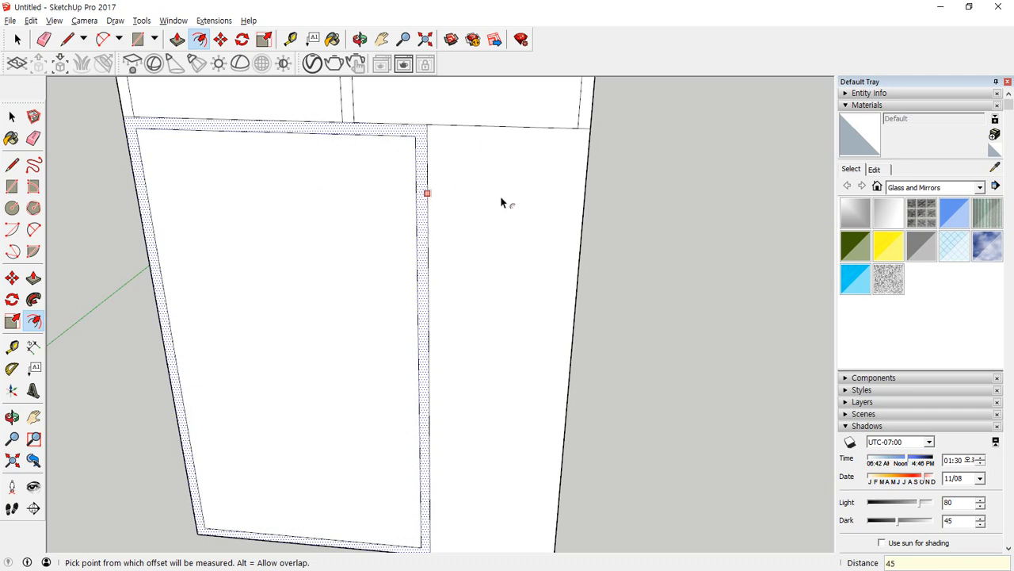
Select the narrow lower panel's bottom, outer side and top edges and offset them 45 mm inward.
{"action": "middle_click_drag", "start_coordinate": [500, 203], "coordinate": [389, 245]}
{"action": "key", "text": "space"}
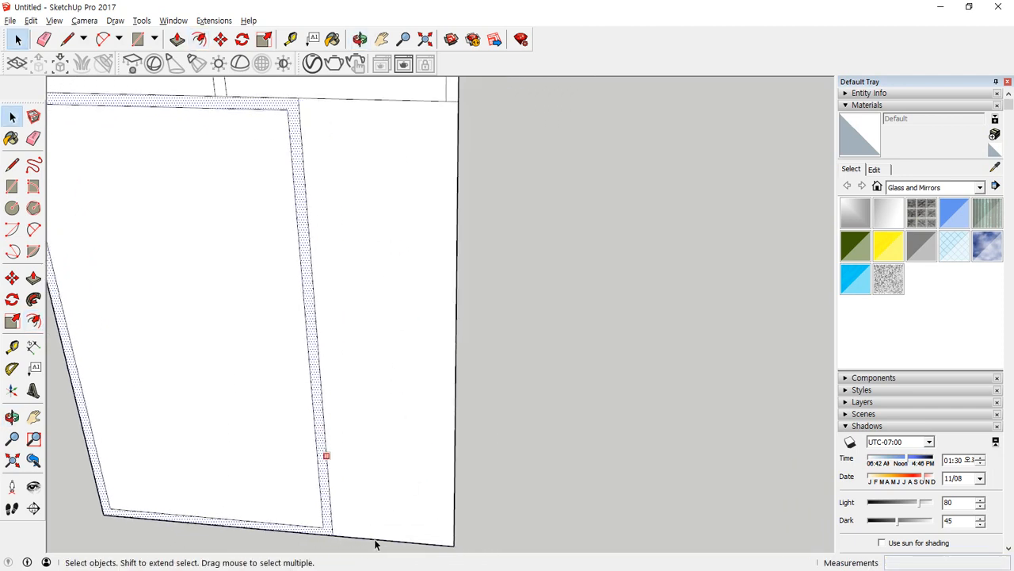
{"action": "left_click", "coordinate": [374, 539]}
{"action": "left_click", "coordinate": [456, 444], "text": "shift"}
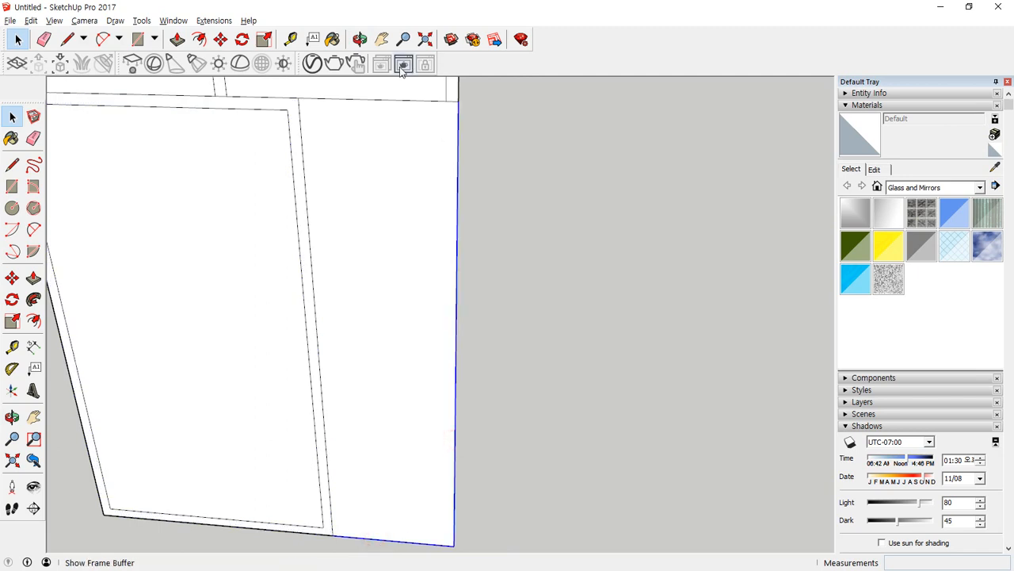
{"action": "left_click", "coordinate": [388, 99], "text": "shift"}
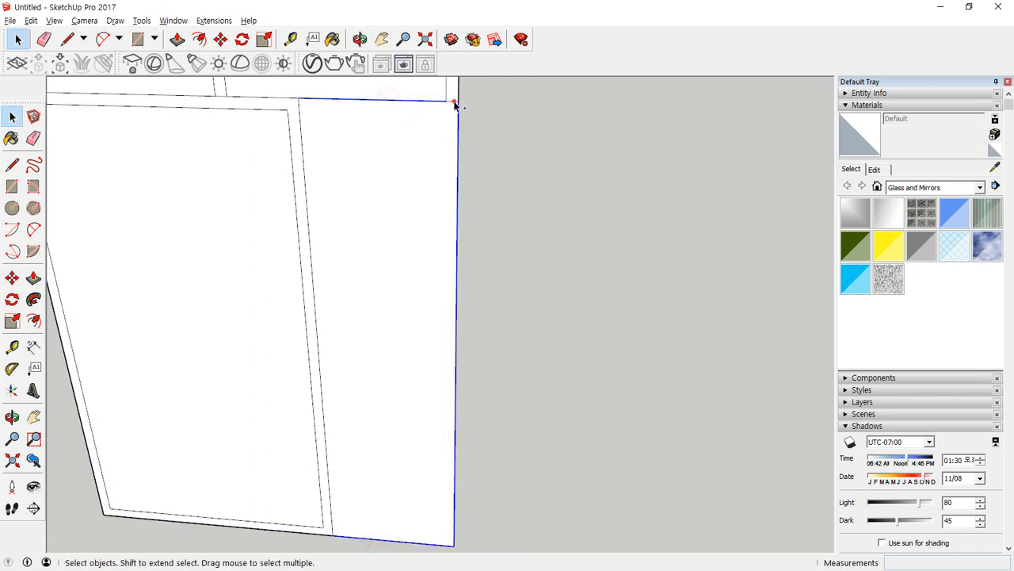
{"action": "key", "text": "f"}
{"action": "left_click", "coordinate": [401, 178]}
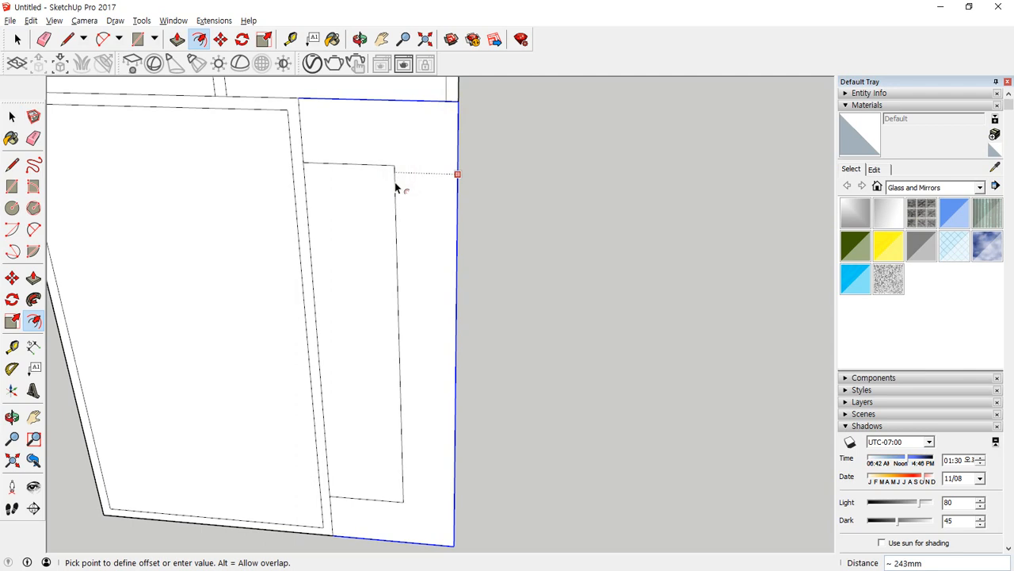
{"action": "type", "text": "45"}
{"action": "key", "text": "Return"}
Erase the short leftover edge segments where the upper strip's bottom edge crosses the vertical frame members.
{"action": "key", "text": "e"}
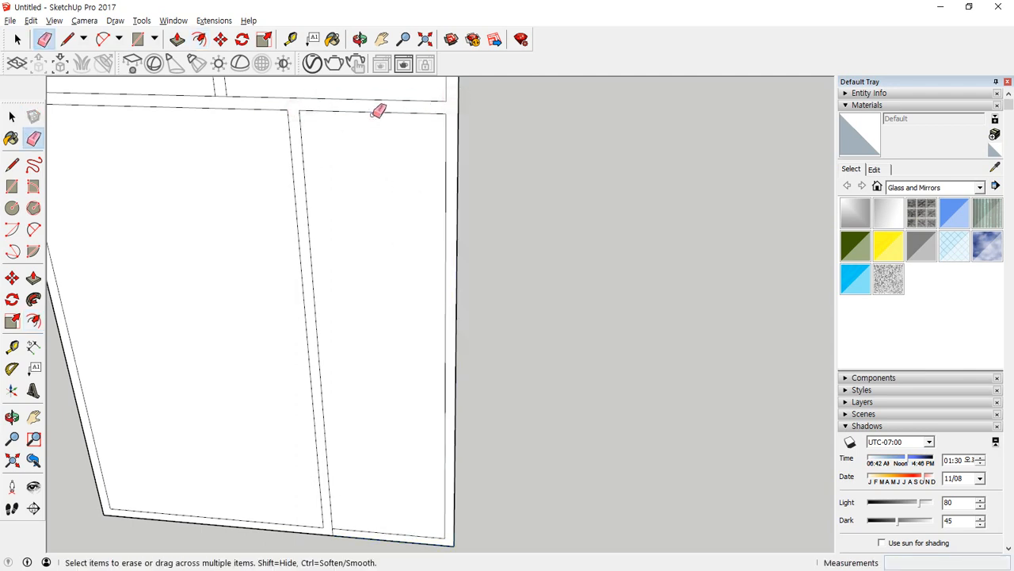
{"action": "middle_click_drag", "start_coordinate": [207, 127], "coordinate": [432, 170]}
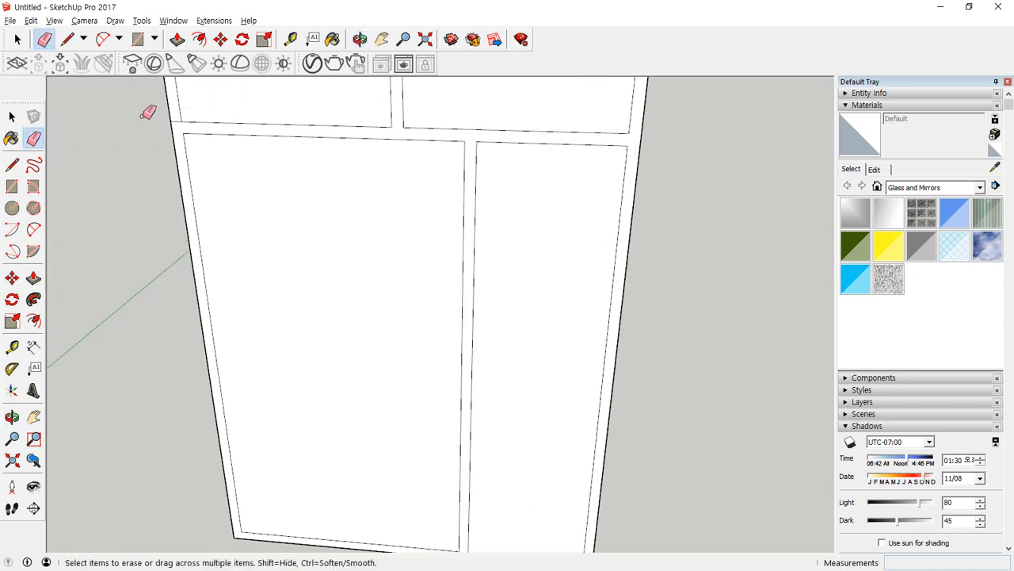
{"action": "scroll", "coordinate": [149, 112], "scroll_direction": "up", "scroll_amount": 2}
{"action": "left_click_drag", "start_coordinate": [180, 120], "coordinate": [181, 133]}
{"action": "scroll", "coordinate": [286, 230], "scroll_direction": "down", "scroll_amount": 4}
{"action": "mouse_move", "coordinate": [292, 224]}
{"action": "middle_mouse_down"}
{"action": "mouse_move", "coordinate": [370, 220]}
{"action": "mouse_move", "coordinate": [290, 209]}
{"action": "middle_mouse_up"}
{"action": "scroll", "coordinate": [398, 367], "scroll_direction": "up", "scroll_amount": 2}
Delete the faces inside the two upper openings and the wide lower opening.
{"action": "key", "text": "space"}
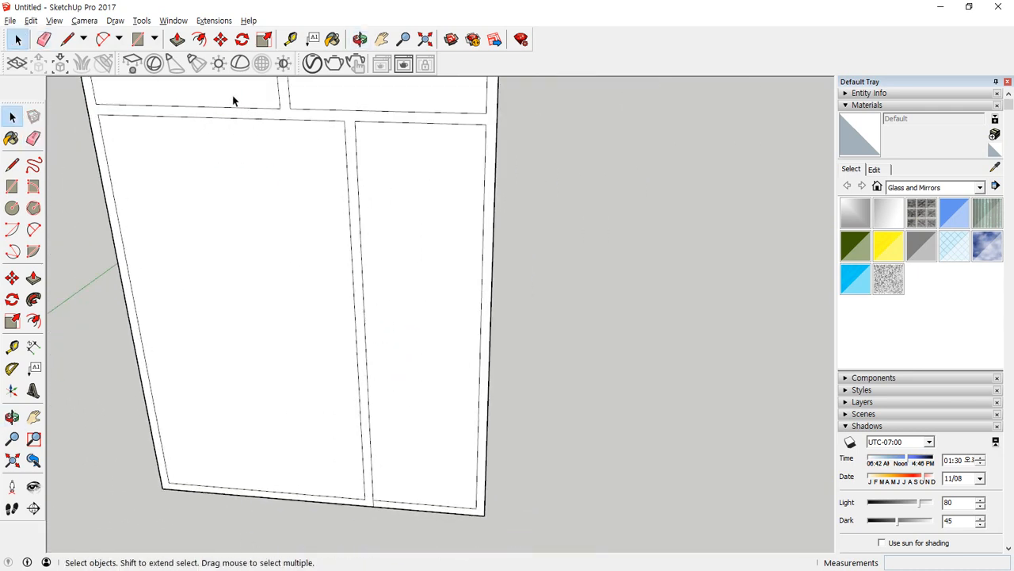
{"action": "left_click", "coordinate": [233, 97]}
{"action": "key", "text": "Delete"}
{"action": "left_click", "coordinate": [428, 100]}
{"action": "key", "text": "Delete"}
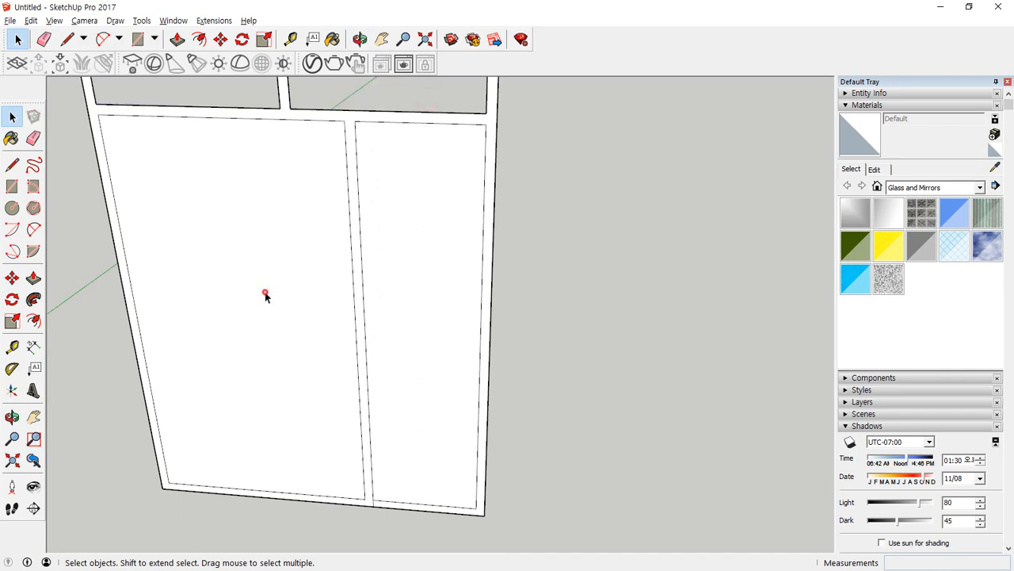
{"action": "left_click", "coordinate": [266, 295]}
{"action": "key", "text": "Delete"}
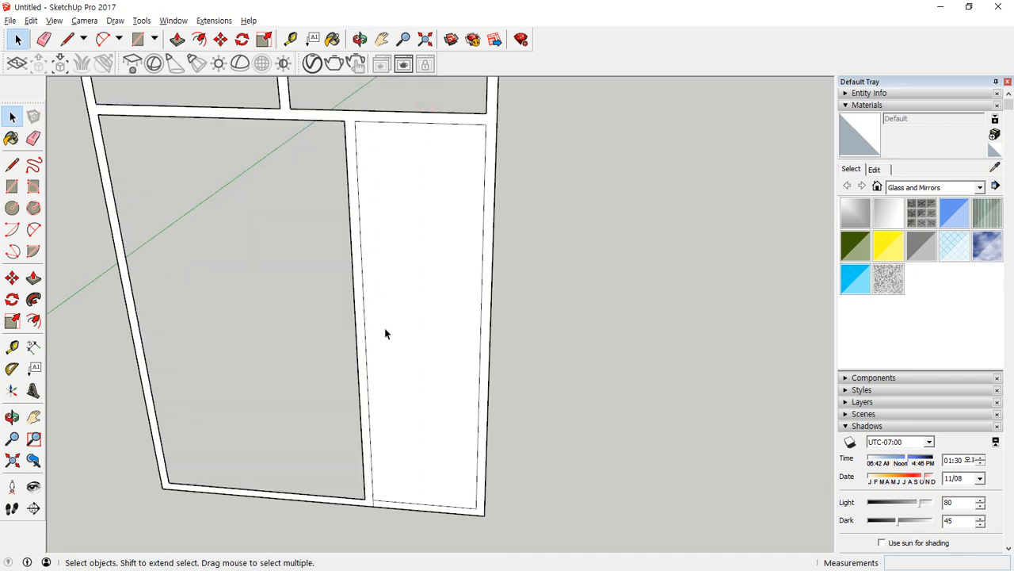
Draw a horizontal line across the narrow lower panel between the midpoints of its inner side edges.
{"action": "key", "text": "l"}
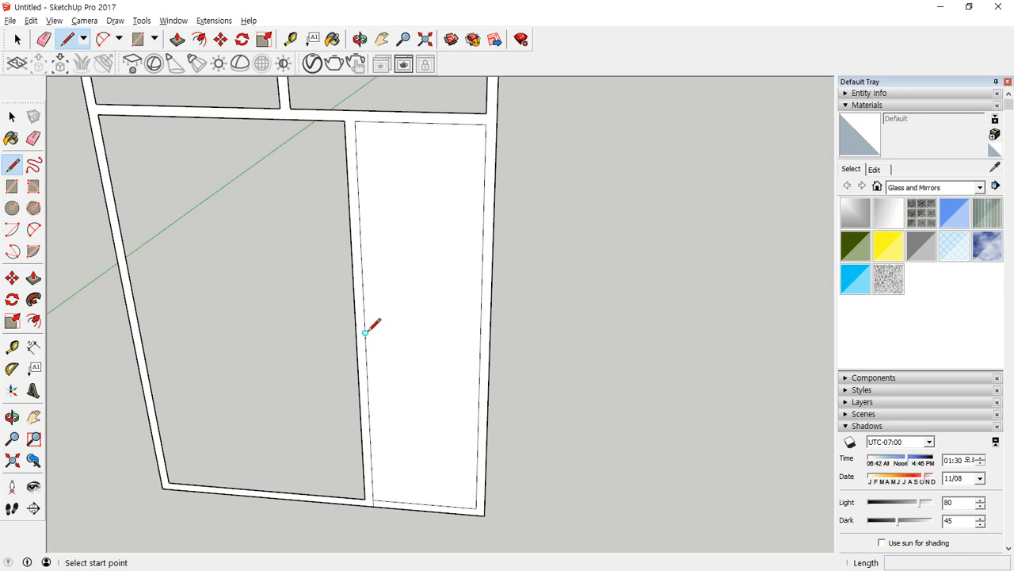
{"action": "left_click", "coordinate": [365, 332]}
{"action": "left_click", "coordinate": [480, 338]}
{"action": "key", "text": "space"}
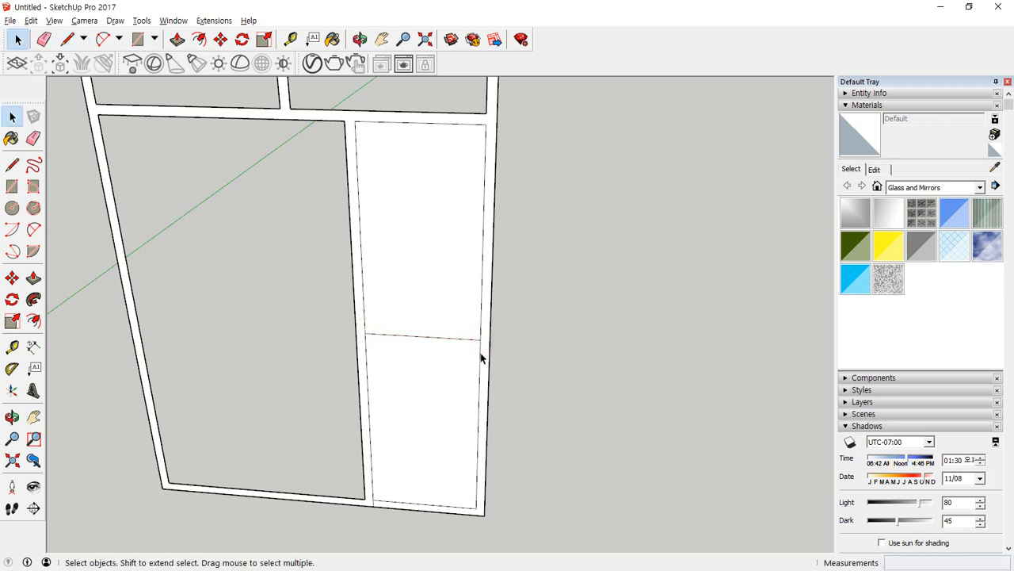
Copy the narrow panel's horizontal midline downward by 45/2 mm.
{"action": "key", "text": "m"}
{"action": "key", "text": "space"}
{"action": "left_click", "coordinate": [442, 342]}
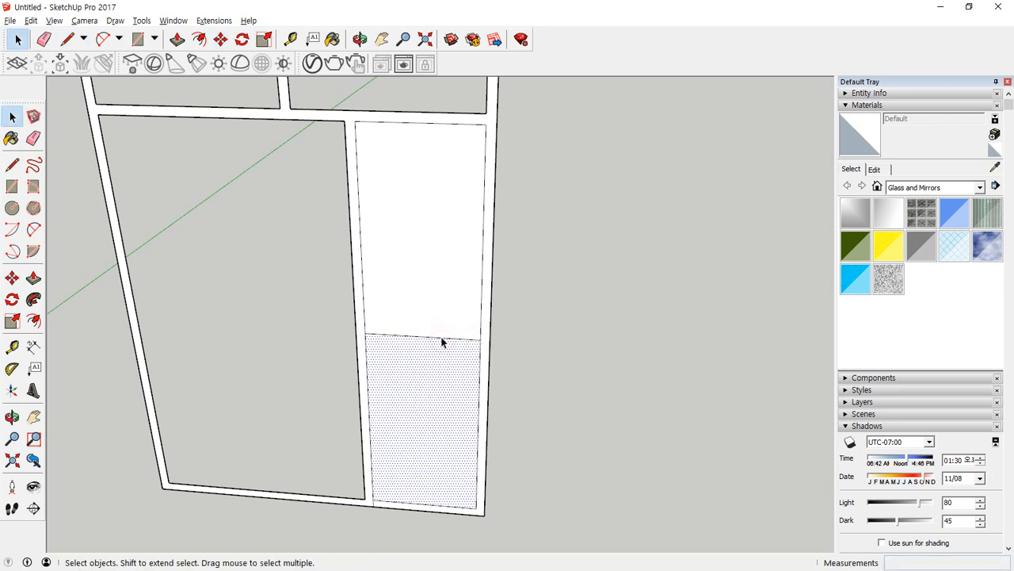
{"action": "left_click", "coordinate": [442, 338]}
{"action": "key", "text": "m"}
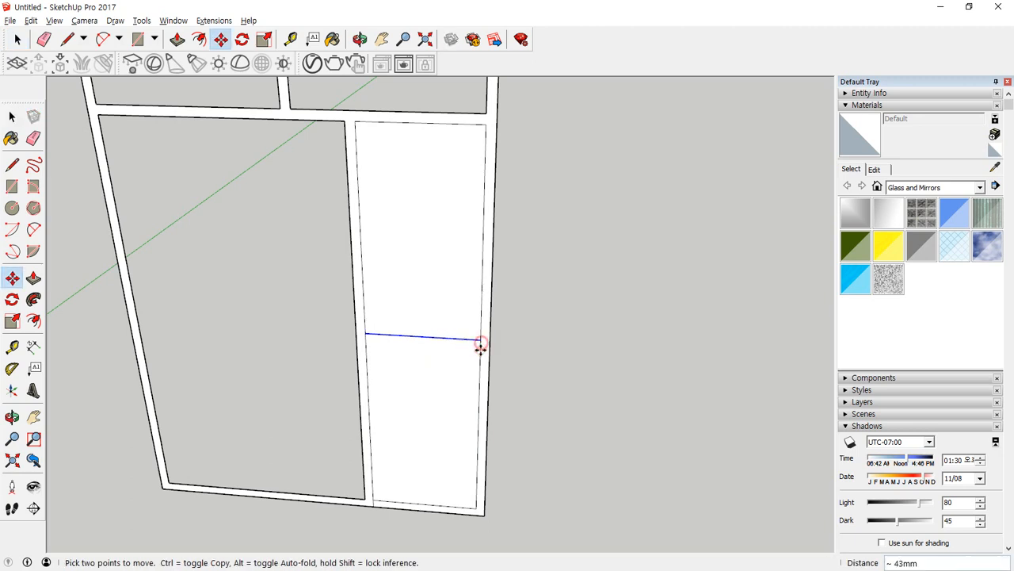
{"action": "left_click", "coordinate": [481, 340]}
{"action": "key", "text": "ctrl"}
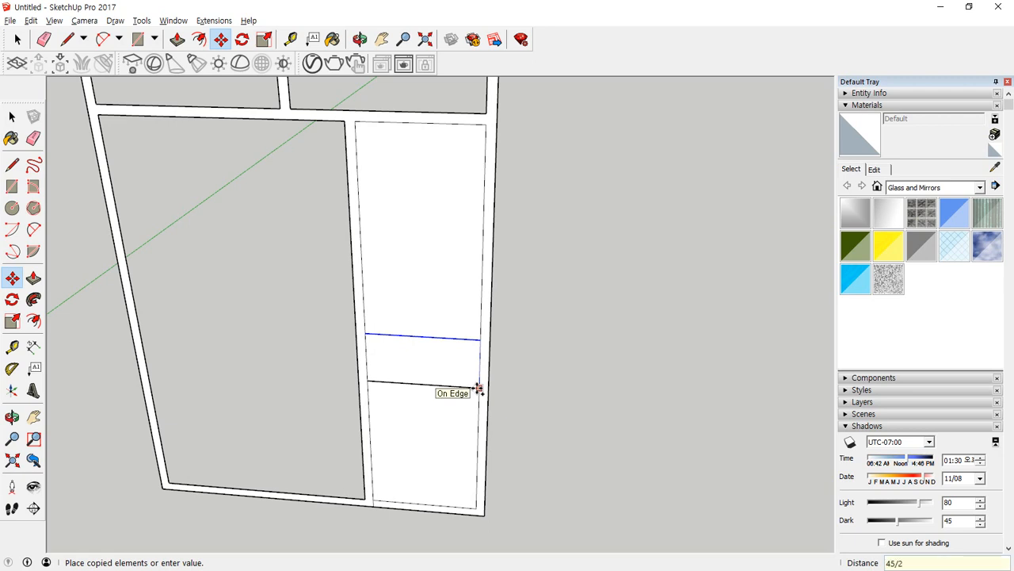
{"action": "type", "text": "45/2"}
{"action": "key", "text": "Return"}
{"action": "scroll", "coordinate": [455, 331], "scroll_direction": "up", "scroll_amount": 4}
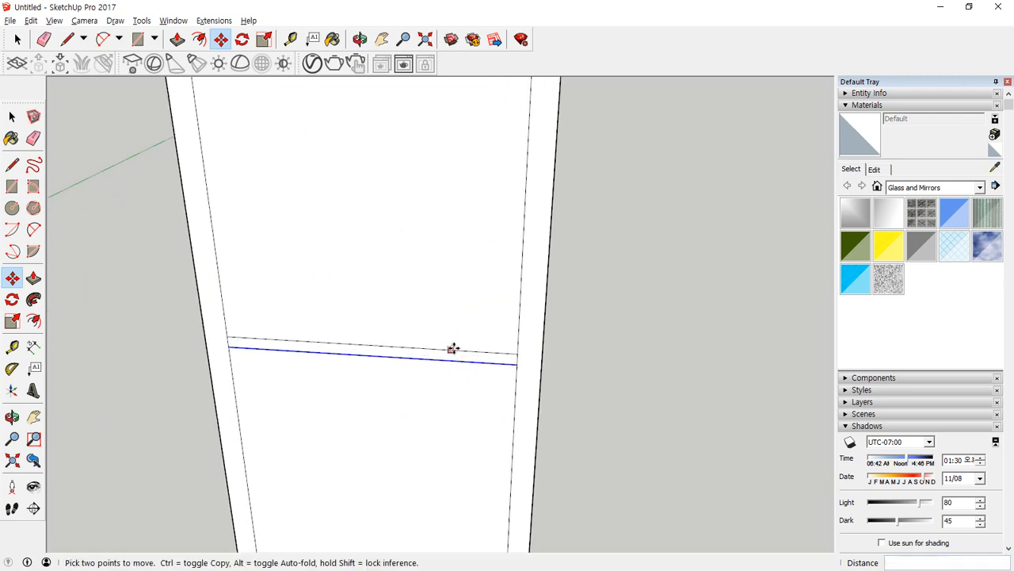
Try to copy the line below the narrow panel's midline 45 mm upward, and undo it.
{"action": "left_click", "coordinate": [496, 364]}
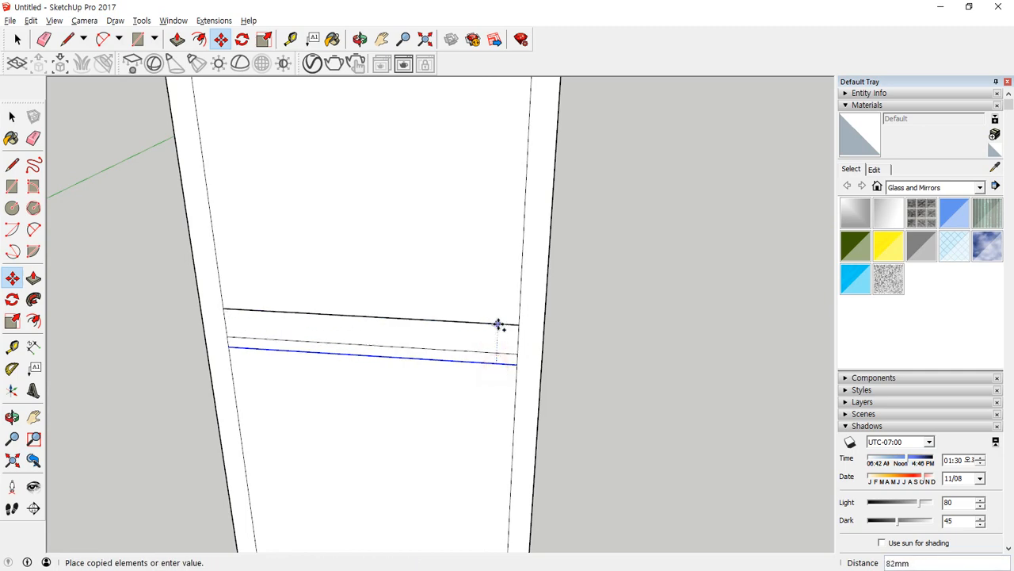
{"action": "key", "text": "Return"}
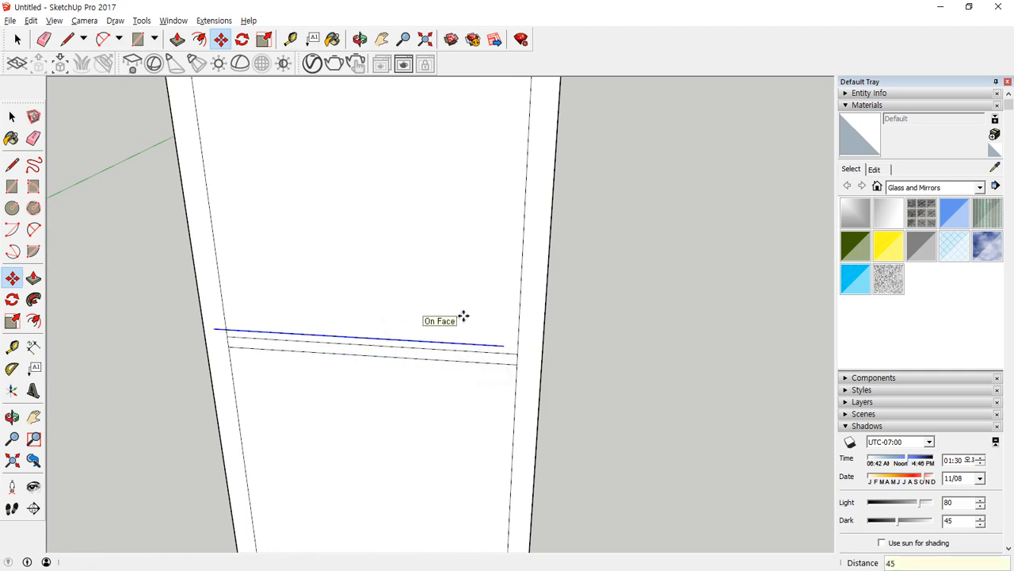
{"action": "key", "text": "ctrl+z"}
Copy the line below the narrow panel's midline straight up by 45 mm.
{"action": "left_click", "coordinate": [470, 362]}
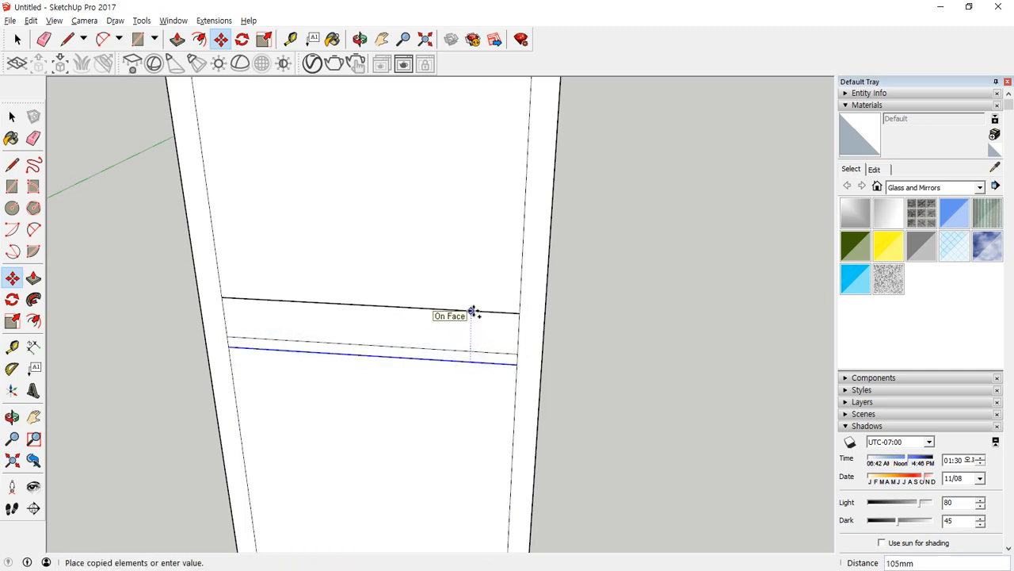
{"action": "type", "text": "45"}
{"action": "key", "text": "Return"}
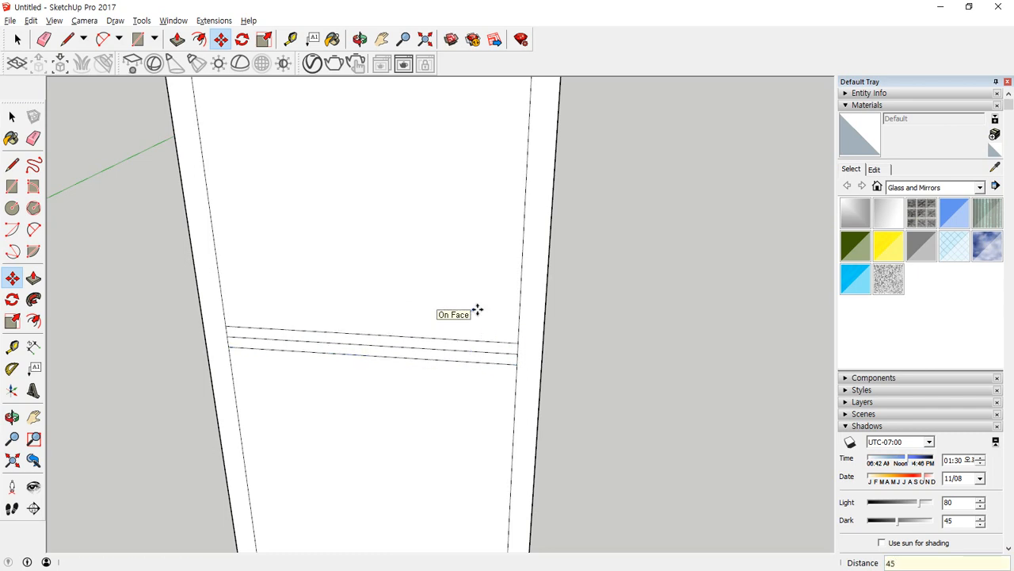
Erase the two copied lines above and below the narrow panel's horizontal midline.
{"action": "key", "text": "space"}
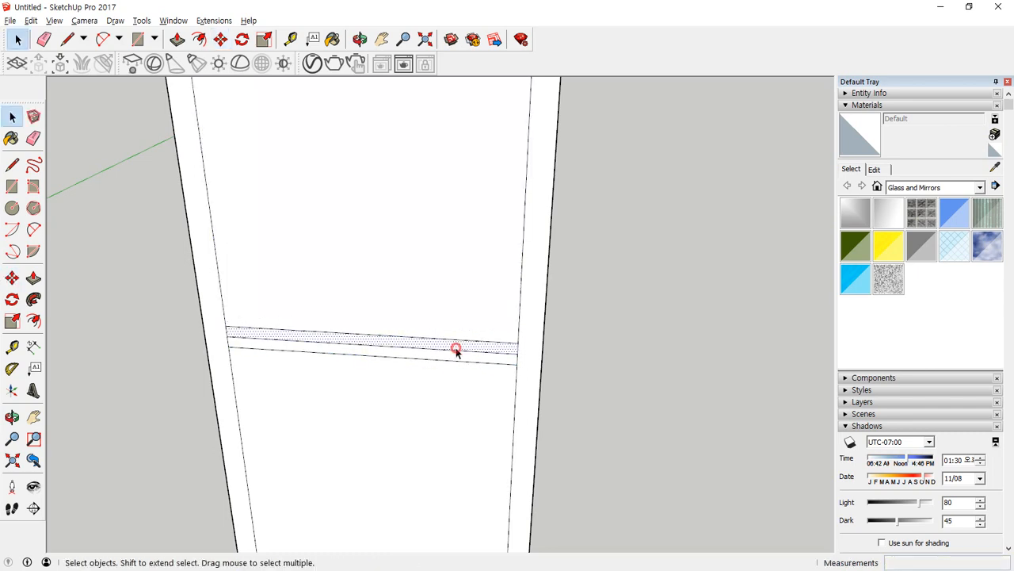
{"action": "left_click", "coordinate": [455, 342]}
{"action": "key", "text": "e"}
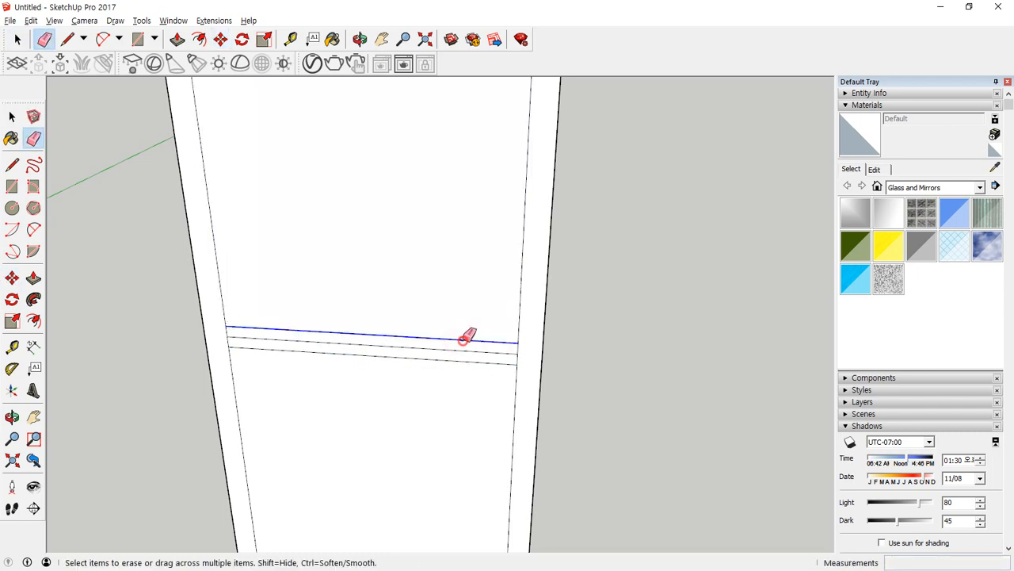
{"action": "left_click", "coordinate": [463, 340]}
{"action": "left_click", "coordinate": [465, 361]}
{"action": "scroll", "coordinate": [408, 372], "scroll_direction": "down", "scroll_amount": 2}
{"action": "scroll", "coordinate": [384, 228], "scroll_direction": "down", "scroll_amount": 3}
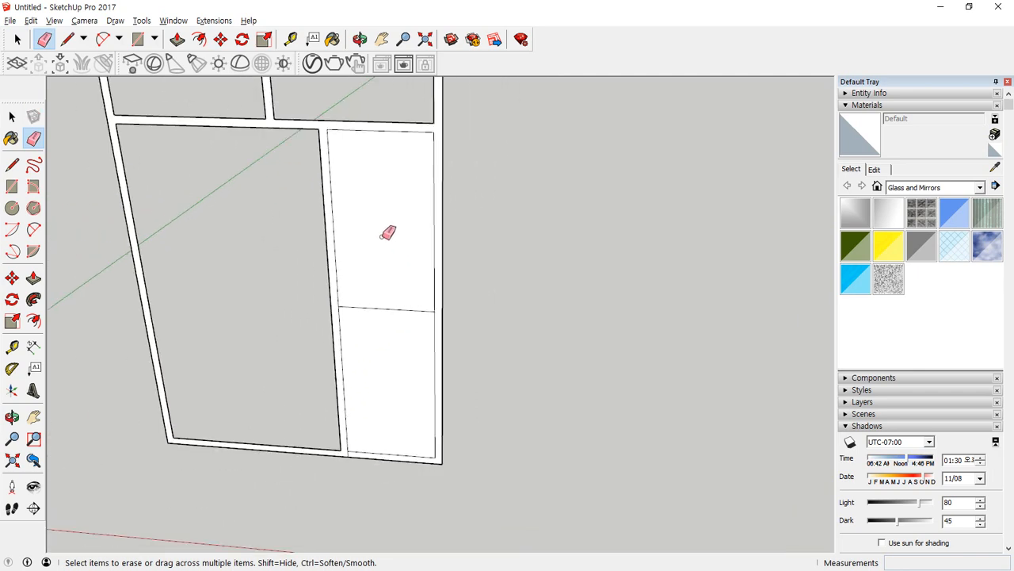
Draw horizontal lines across the narrow panel at the midpoints of its upper and lower halves.
{"action": "key", "text": "l"}
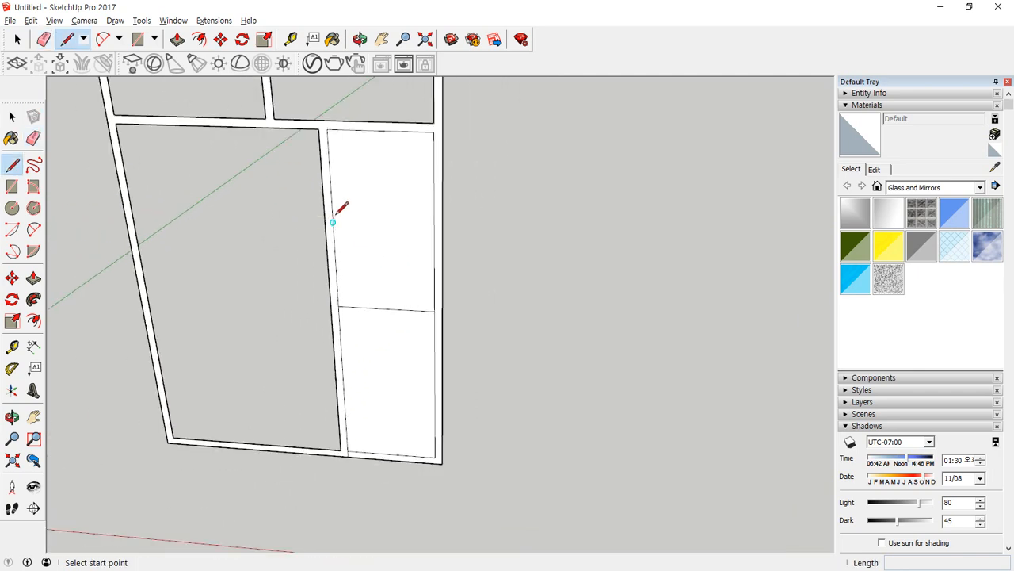
{"action": "left_click", "coordinate": [332, 222]}
{"action": "left_click", "coordinate": [434, 226]}
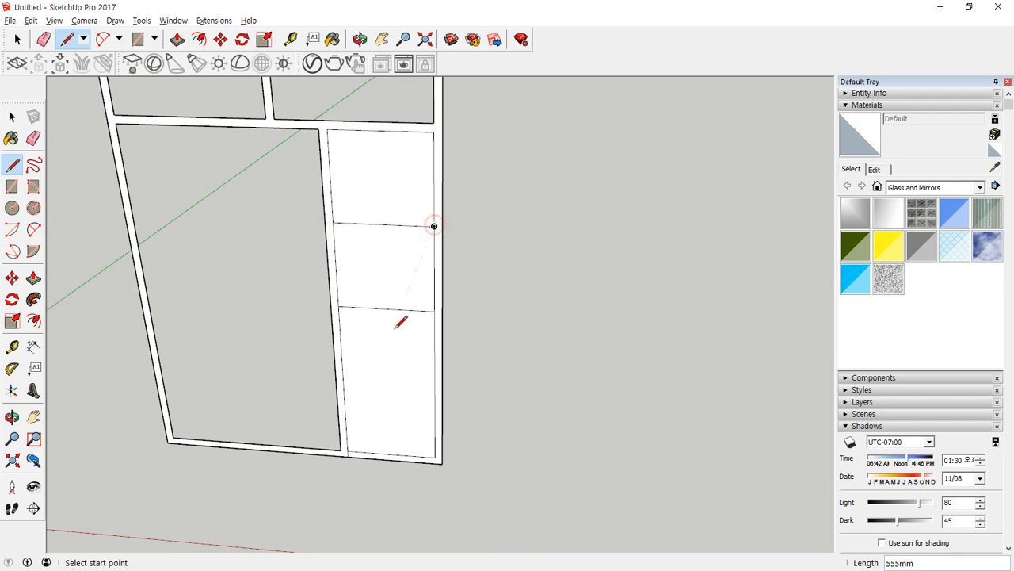
{"action": "left_click", "coordinate": [343, 381]}
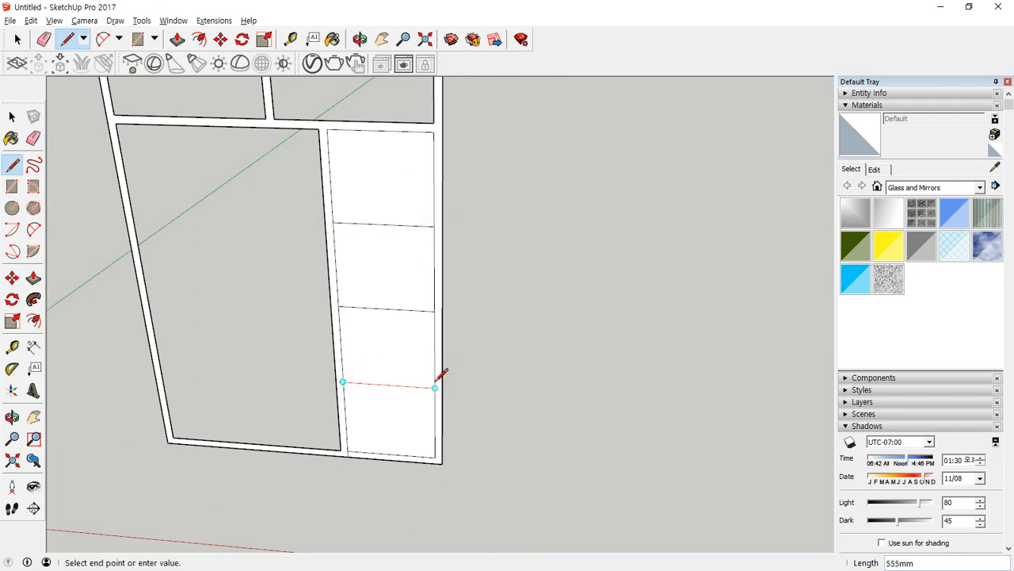
{"action": "left_click", "coordinate": [434, 386]}
Copy the narrow panel's three horizontal dividing lines downward by 45/2 mm, and copy the resulting lines upward by 45 mm.
{"action": "key", "text": "space"}
{"action": "left_click_drag", "start_coordinate": [389, 370], "coordinate": [385, 413]}
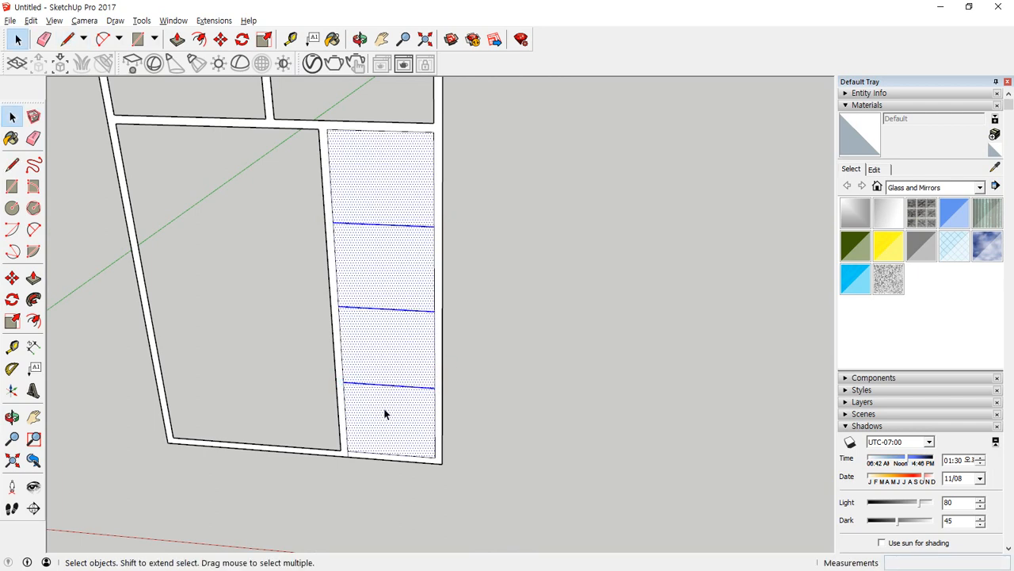
{"action": "left_click", "coordinate": [386, 202], "text": "shift"}
{"action": "left_click", "coordinate": [388, 272], "text": "shift"}
{"action": "left_click", "coordinate": [389, 353], "text": "shift"}
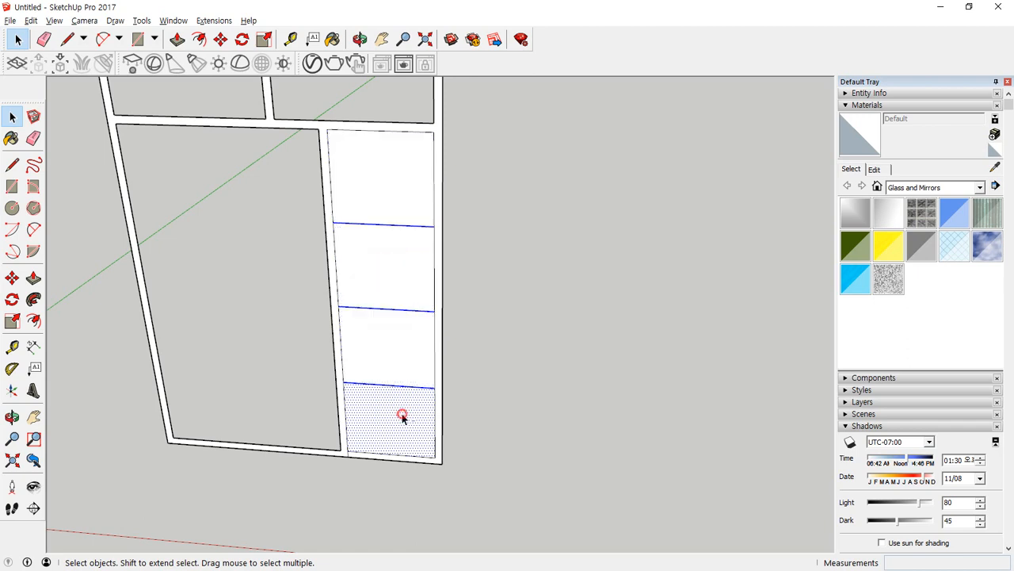
{"action": "left_click", "coordinate": [401, 414], "text": "shift"}
{"action": "key", "text": "m"}
{"action": "key", "text": "ctrl"}
{"action": "left_click", "coordinate": [434, 387]}
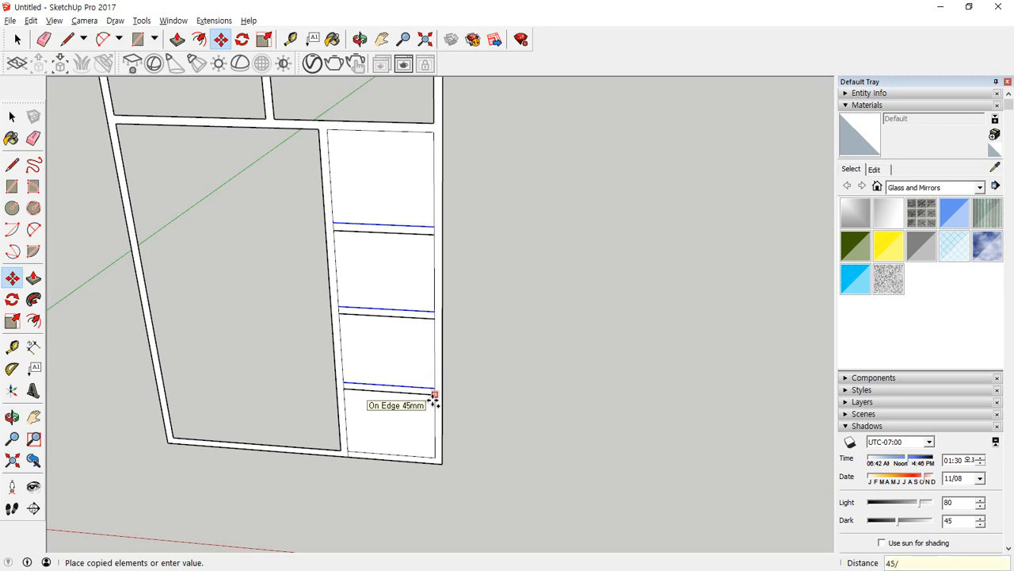
{"action": "type", "text": "45/2"}
{"action": "key", "text": "Return"}
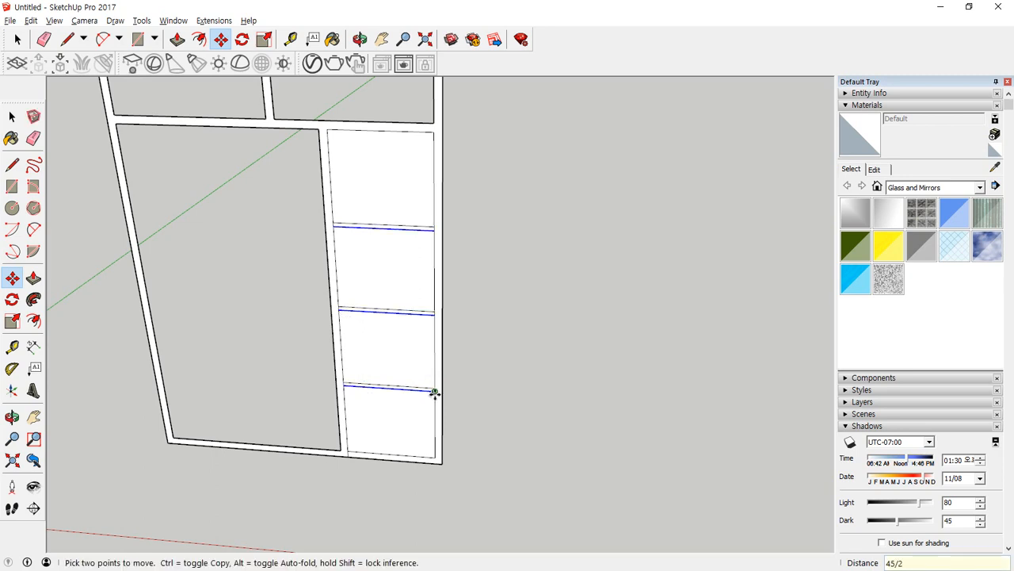
{"action": "left_click", "coordinate": [434, 390]}
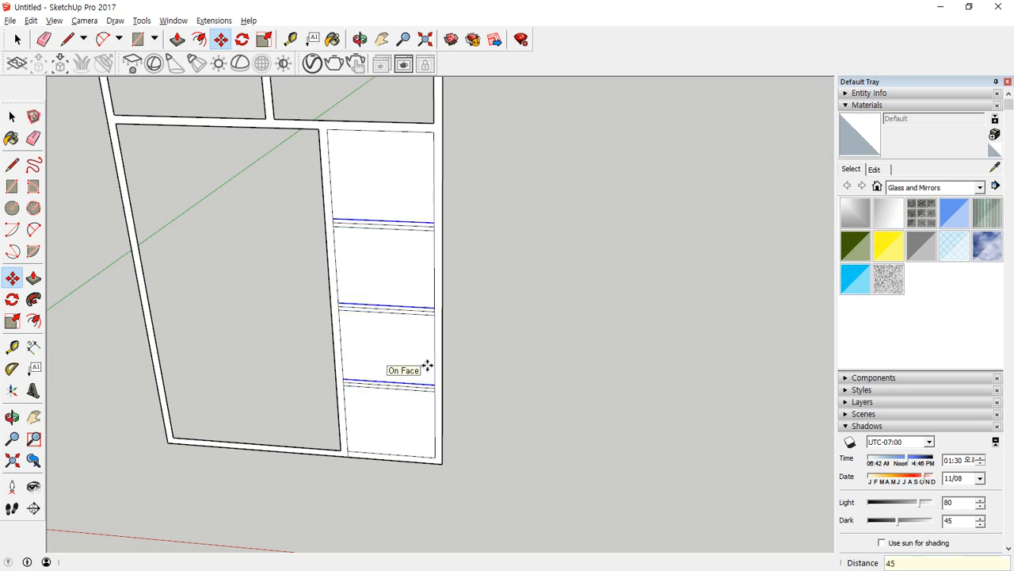
{"action": "left_click", "coordinate": [424, 366]}
Erase the centre line of each of the three horizontal dividers and the leftover line stub at the narrow panel's lower corner.
{"action": "scroll", "coordinate": [274, 278], "scroll_direction": "up", "scroll_amount": 6}
{"action": "key", "text": "e"}
{"action": "left_click_drag", "start_coordinate": [378, 164], "coordinate": [654, 171]}
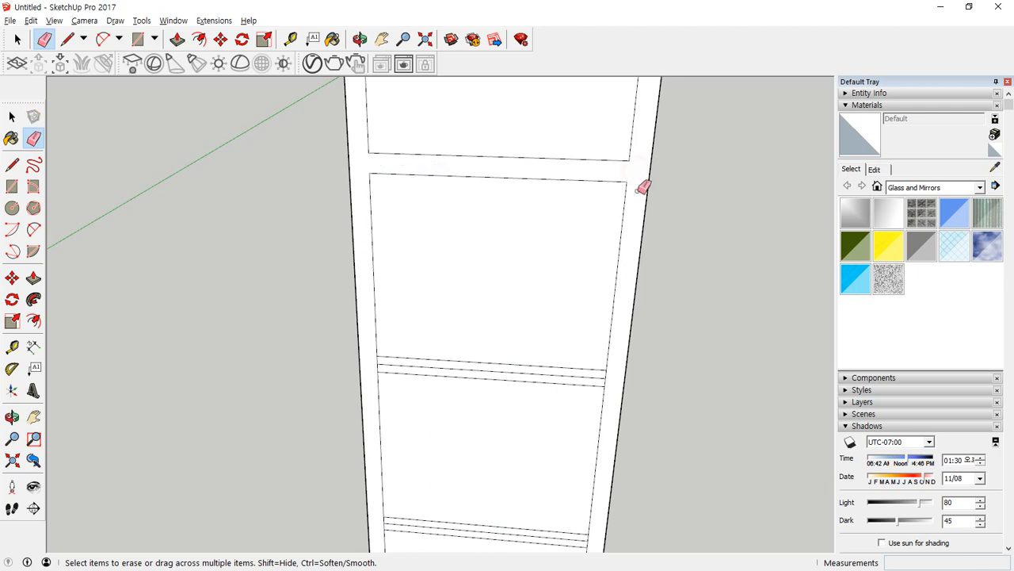
{"action": "left_click_drag", "start_coordinate": [612, 372], "coordinate": [381, 363]}
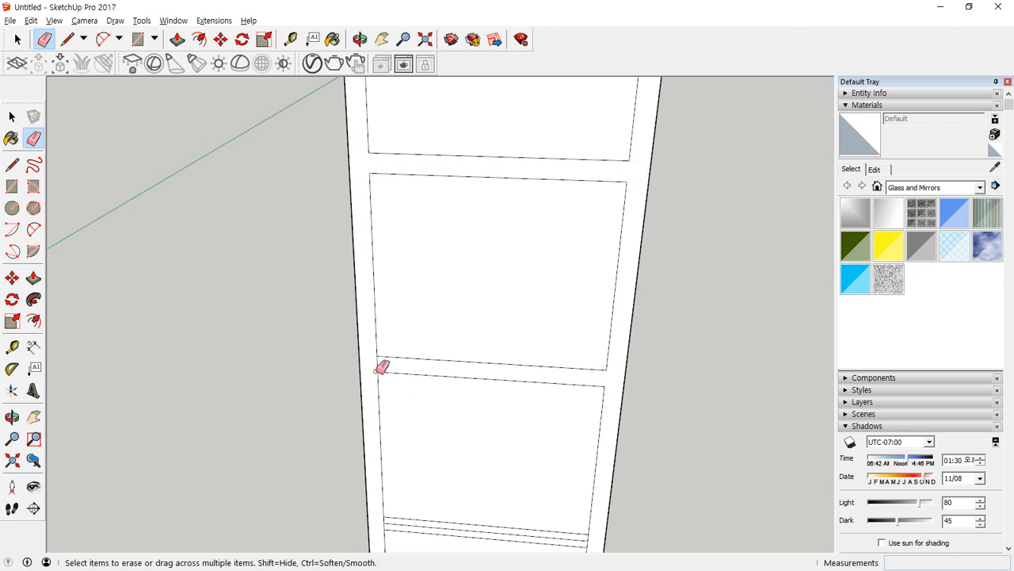
{"action": "mouse_move", "coordinate": [412, 385]}
{"action": "middle_mouse_down"}
{"action": "mouse_move", "coordinate": [481, 441]}
{"action": "mouse_move", "coordinate": [405, 247]}
{"action": "middle_mouse_up"}
{"action": "scroll", "coordinate": [438, 333], "scroll_direction": "up", "scroll_amount": 2}
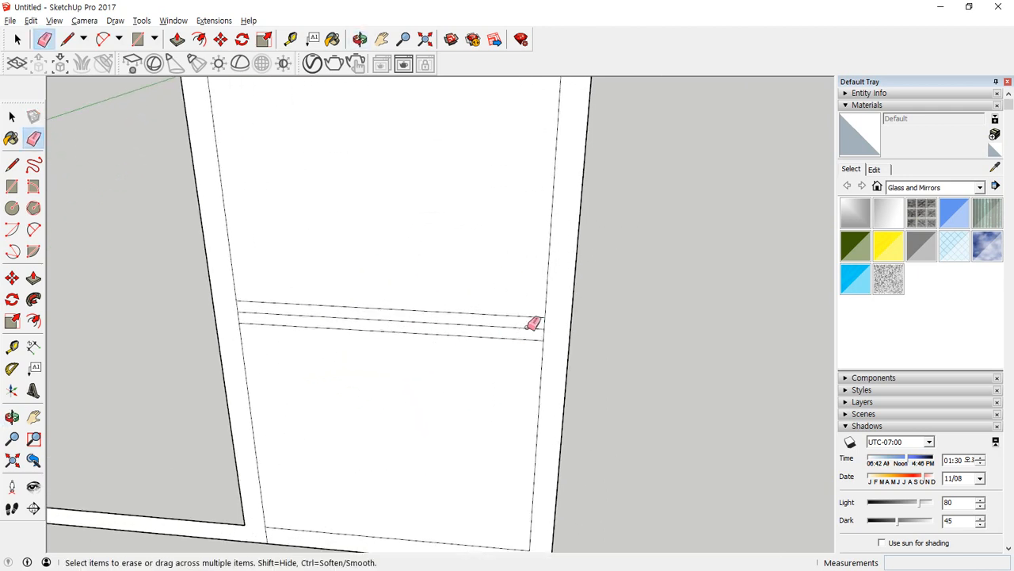
{"action": "left_click_drag", "start_coordinate": [532, 325], "coordinate": [541, 331]}
{"action": "scroll", "coordinate": [270, 337], "scroll_direction": "down", "scroll_amount": 3}
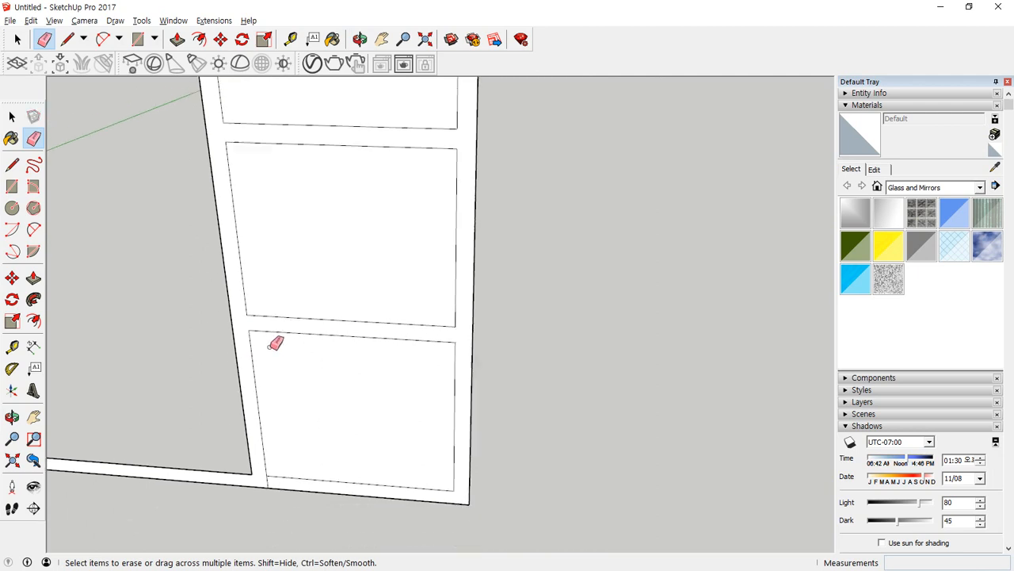
{"action": "scroll", "coordinate": [277, 446], "scroll_direction": "down", "scroll_amount": 1}
{"action": "scroll", "coordinate": [267, 462], "scroll_direction": "up", "scroll_amount": 2}
{"action": "scroll", "coordinate": [238, 328], "scroll_direction": "down", "scroll_amount": 2}
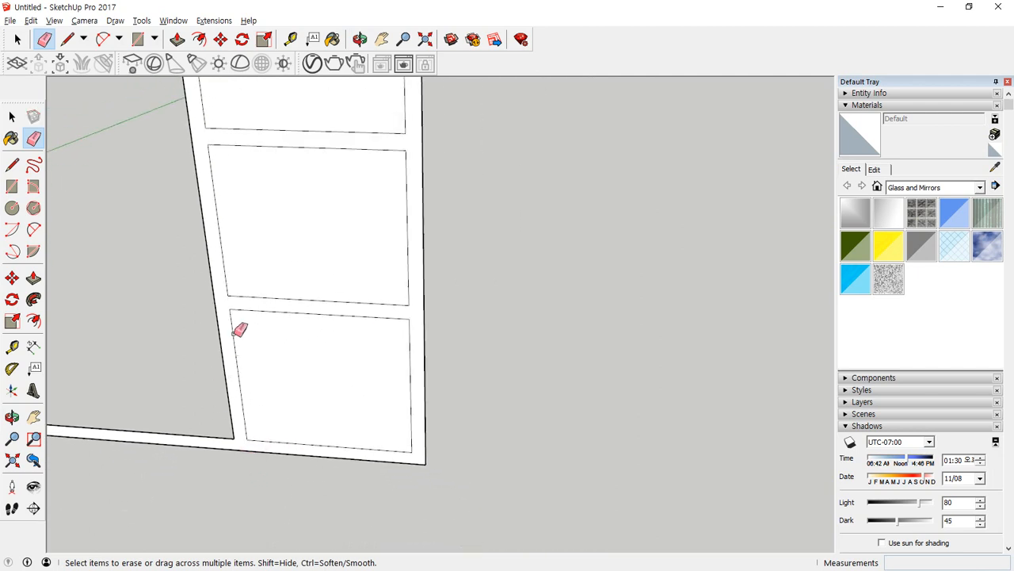
Delete the four faces between the dividers in the narrow panel to open them up.
{"action": "scroll", "coordinate": [248, 261], "scroll_direction": "down", "scroll_amount": 2}
{"action": "scroll", "coordinate": [380, 299], "scroll_direction": "down", "scroll_amount": 2}
{"action": "scroll", "coordinate": [380, 300], "scroll_direction": "up", "scroll_amount": 1}
{"action": "key", "text": "space"}
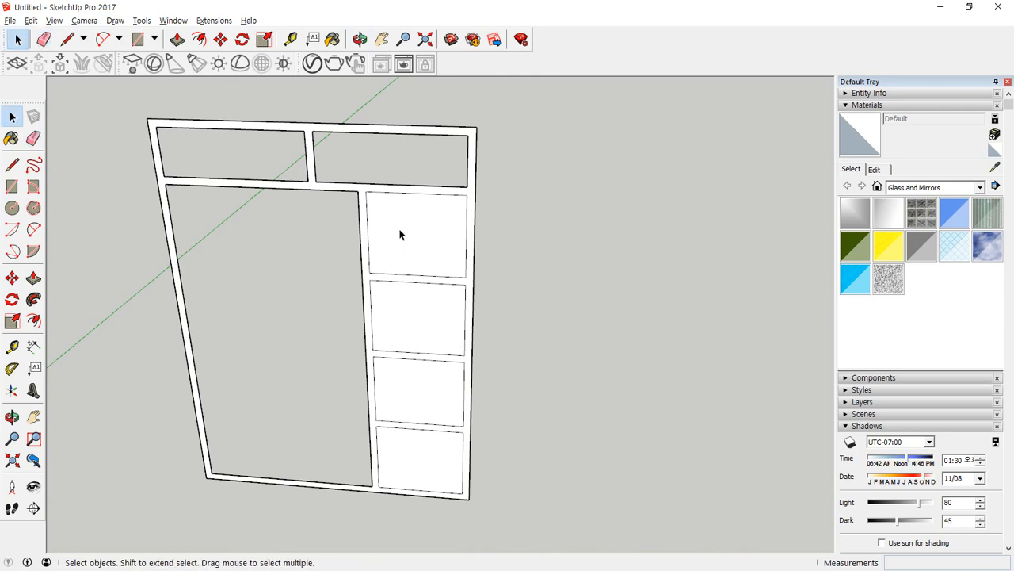
{"action": "left_click", "coordinate": [400, 232]}
{"action": "left_click", "coordinate": [402, 316], "text": "shift"}
{"action": "left_click", "coordinate": [419, 391], "text": "shift"}
{"action": "left_click", "coordinate": [412, 460], "text": "shift"}
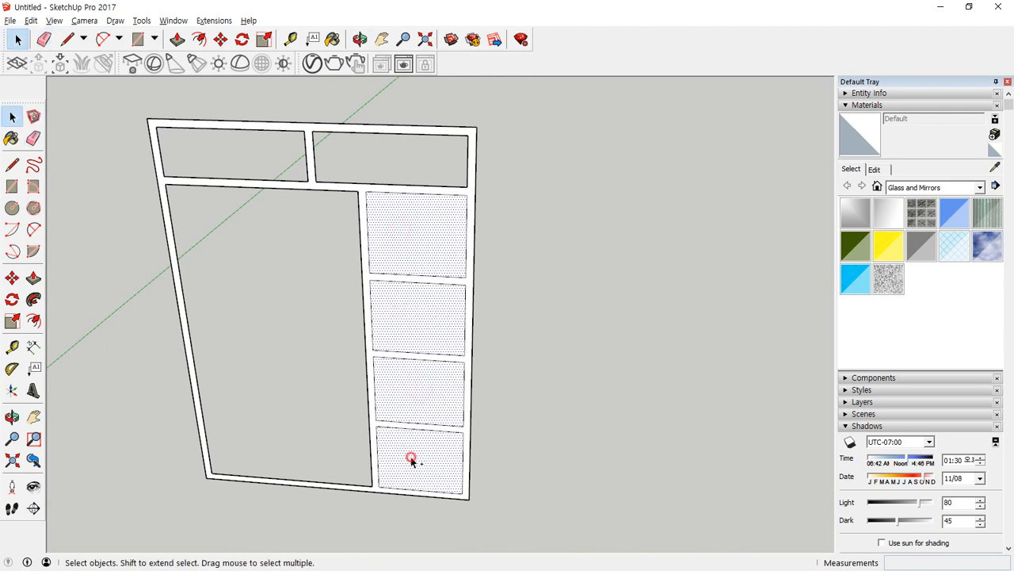
{"action": "key", "text": "Delete"}
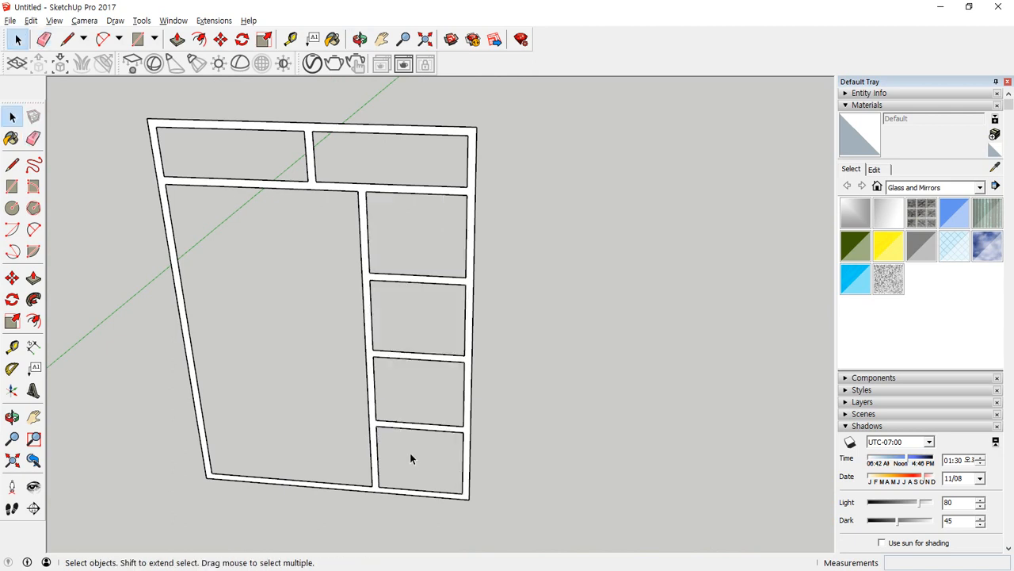
Push/Pull the frame face to a depth of 120 mm.
{"action": "key", "text": "p"}
{"action": "left_click", "coordinate": [362, 489]}
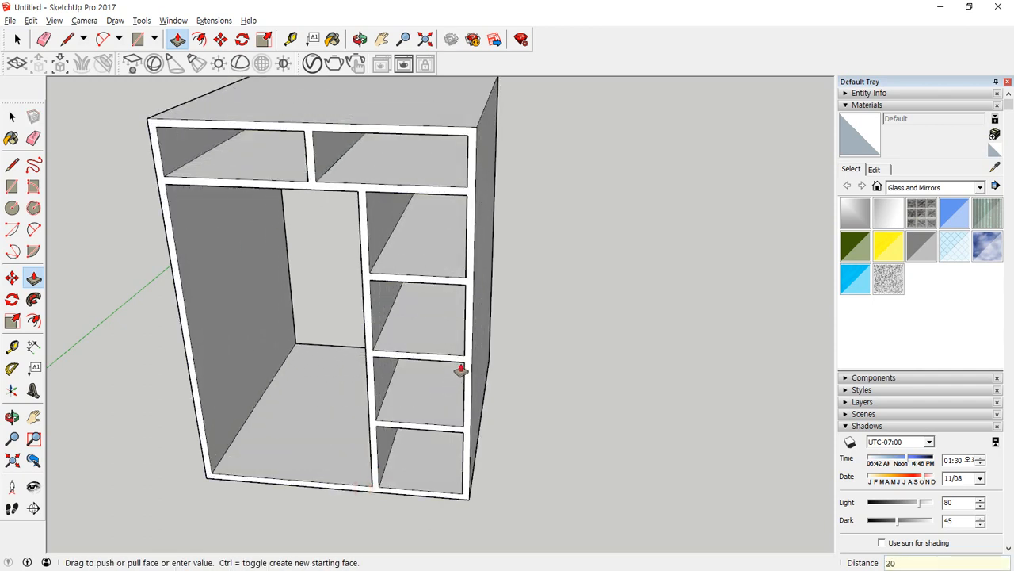
{"action": "type", "text": "12"}
{"action": "key", "text": "Return"}
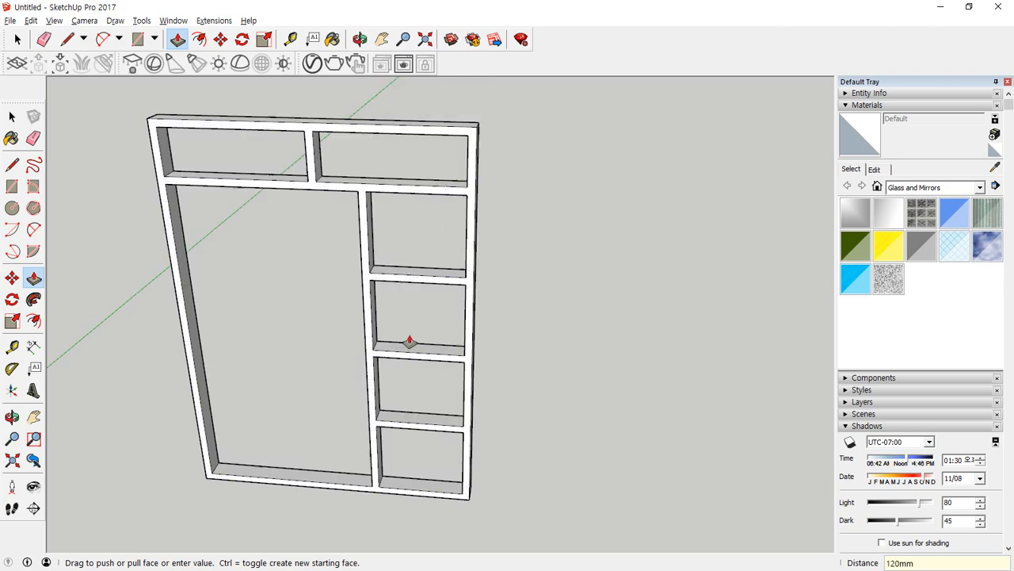
Select the whole extruded frame and make it a group.
{"action": "middle_click_drag", "start_coordinate": [410, 341], "coordinate": [243, 403]}
{"action": "key", "text": "space"}
{"action": "triple_click", "coordinate": [382, 341]}
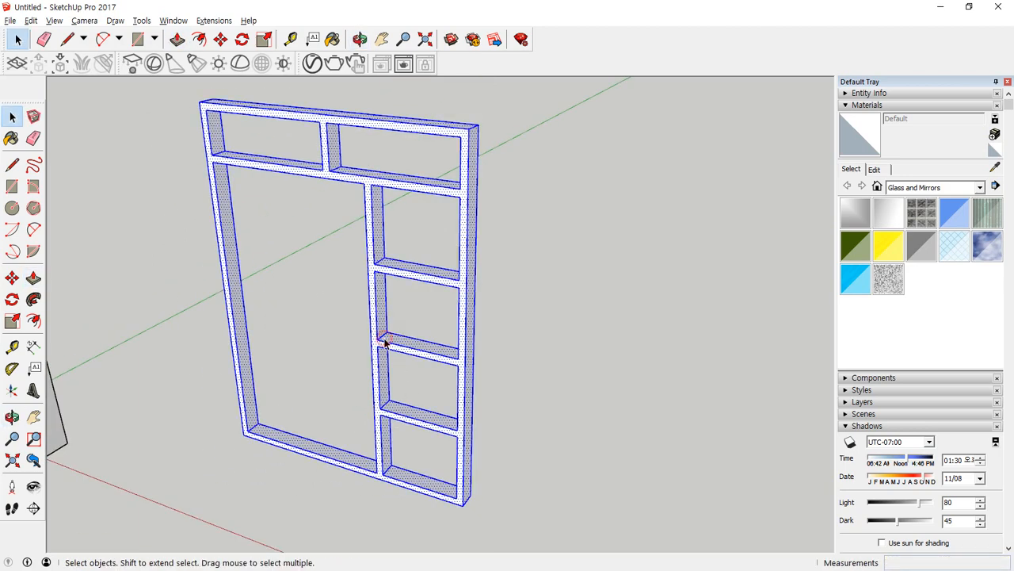
{"action": "right_click", "coordinate": [384, 341]}
{"action": "left_click", "coordinate": [384, 354]}
Draw rectangles filling the two upper openings and the topmost opening of the narrow column.
{"action": "key", "text": "r"}
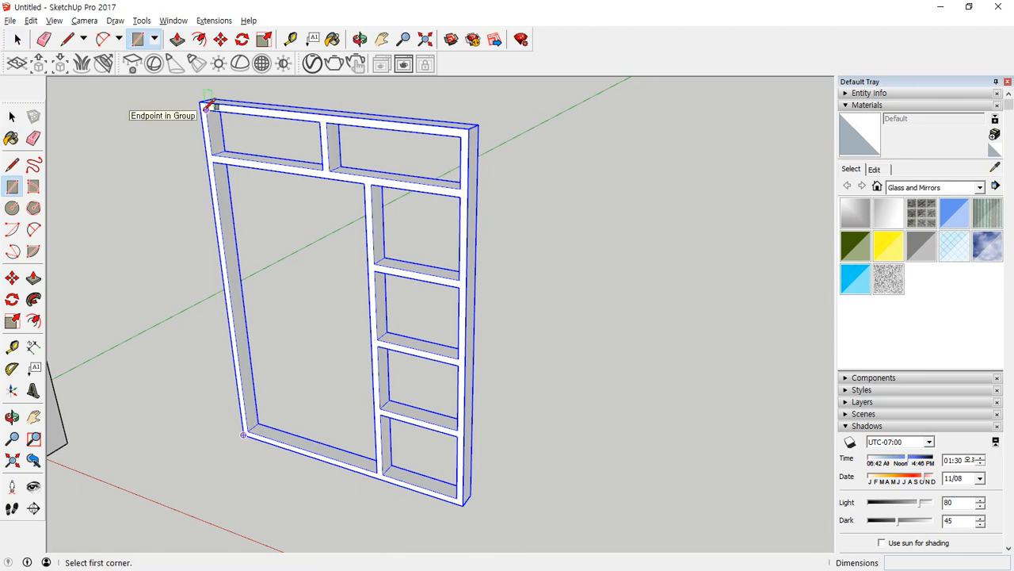
{"action": "left_click", "coordinate": [207, 110]}
{"action": "left_click", "coordinate": [323, 169]}
{"action": "left_click", "coordinate": [327, 123]}
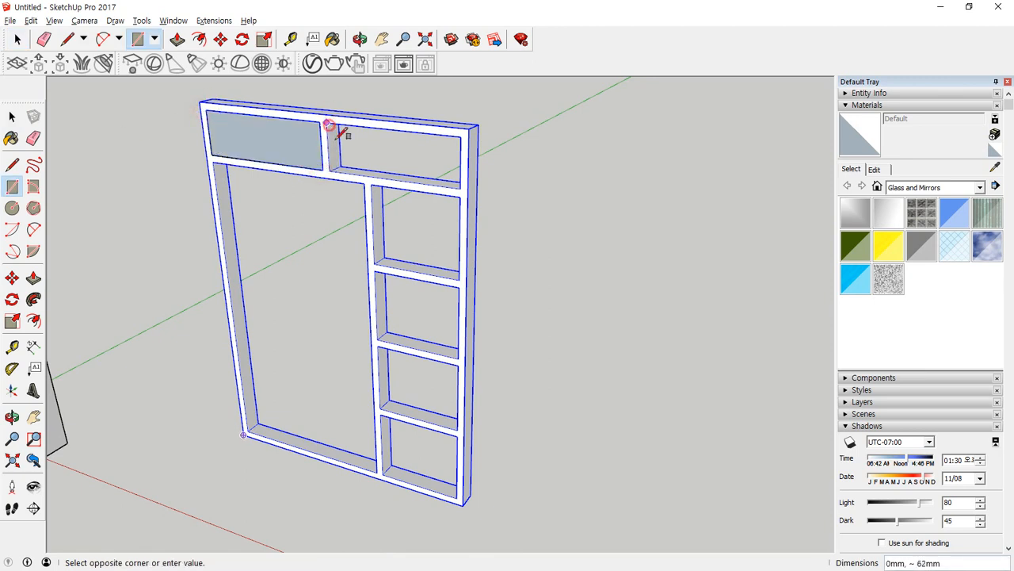
{"action": "left_click", "coordinate": [460, 187]}
{"action": "left_click", "coordinate": [371, 186]}
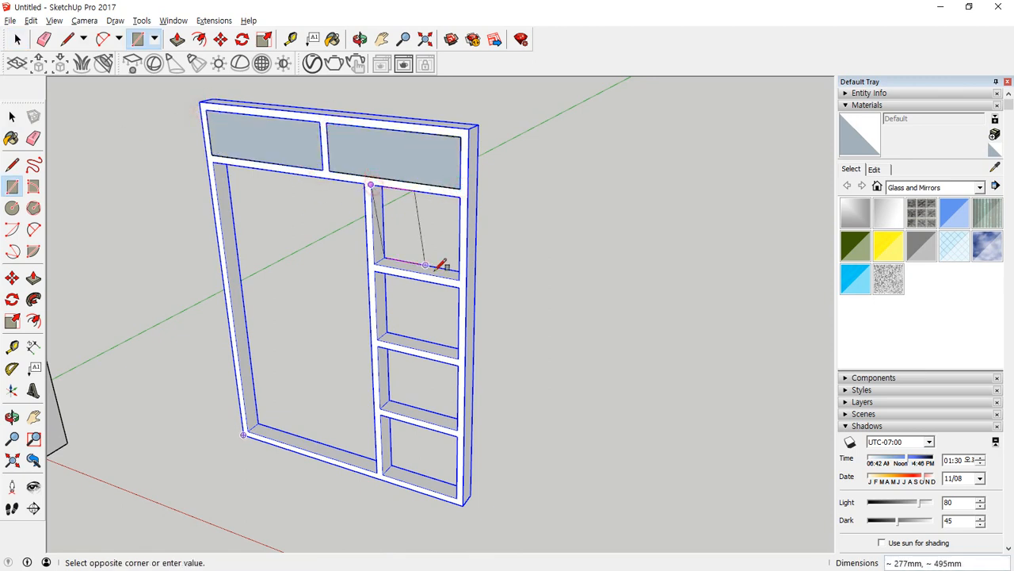
{"action": "left_click", "coordinate": [459, 277]}
{"action": "key", "text": "space"}
{"action": "left_click", "coordinate": [412, 236]}
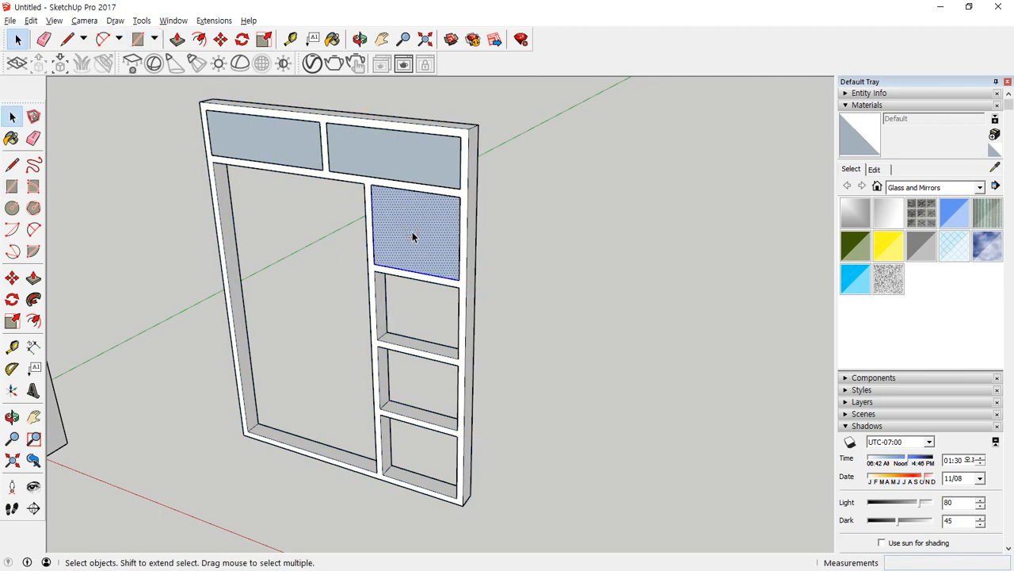
{"action": "key", "text": "m"}
{"action": "key", "text": "ctrl"}
{"action": "left_click", "coordinate": [462, 198]}
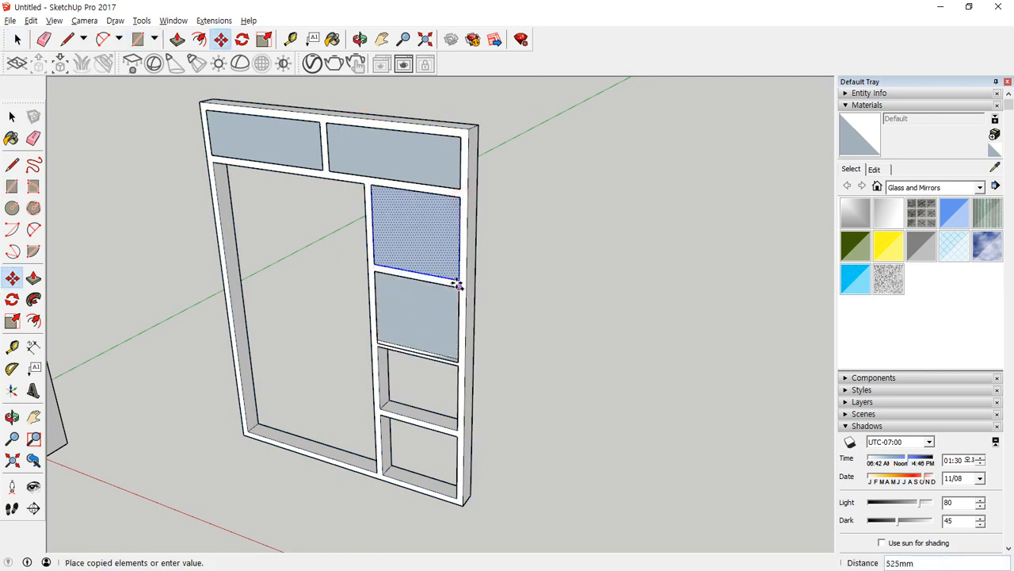
{"action": "key", "text": "Escape"}
Draw rectangles filling the three remaining openings of the narrow column.
{"action": "key", "text": "r"}
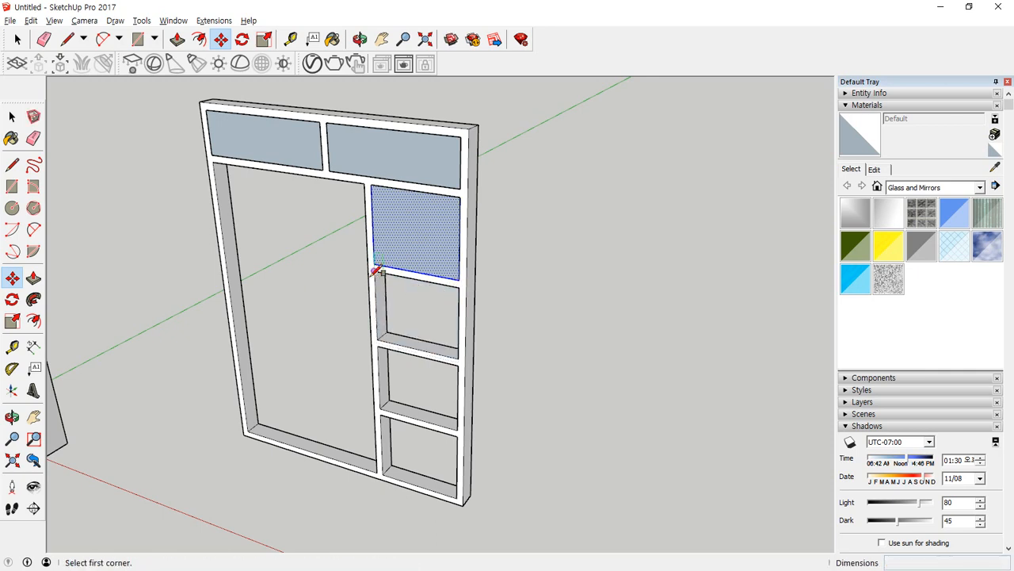
{"action": "left_click", "coordinate": [374, 271]}
{"action": "left_click", "coordinate": [459, 357]}
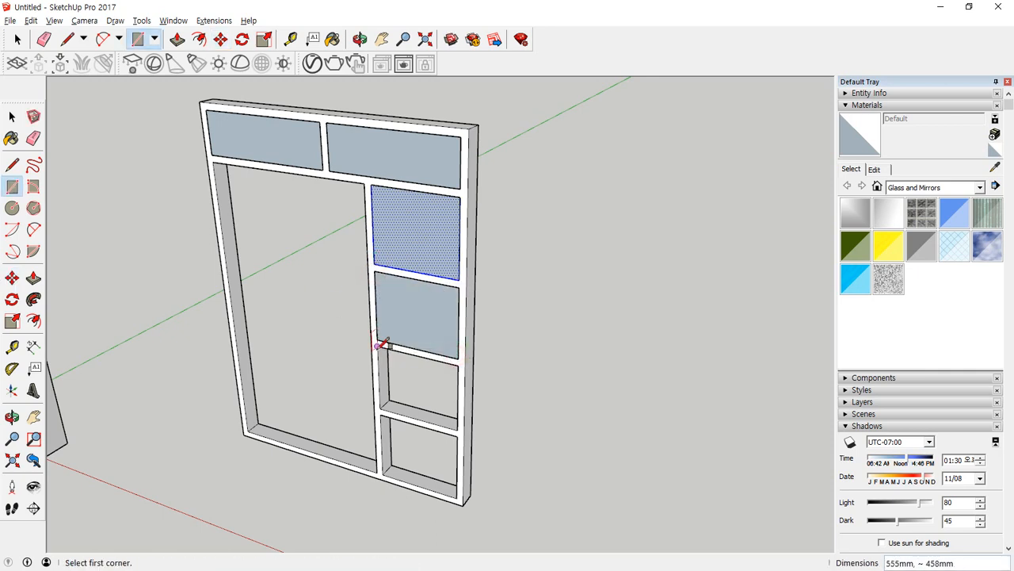
{"action": "left_click", "coordinate": [378, 346]}
{"action": "left_click", "coordinate": [458, 428]}
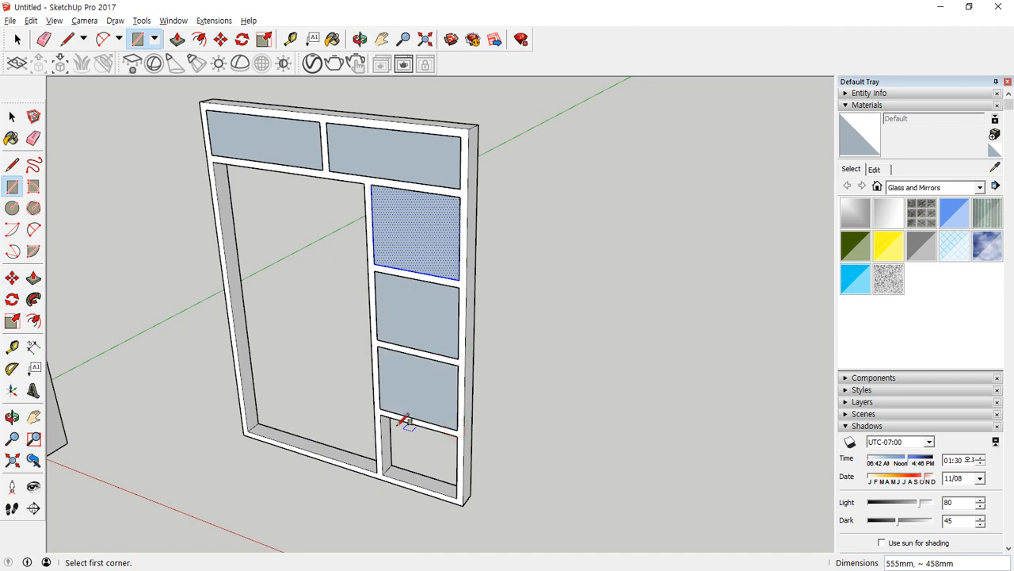
{"action": "left_click", "coordinate": [381, 414]}
{"action": "left_click", "coordinate": [457, 497]}
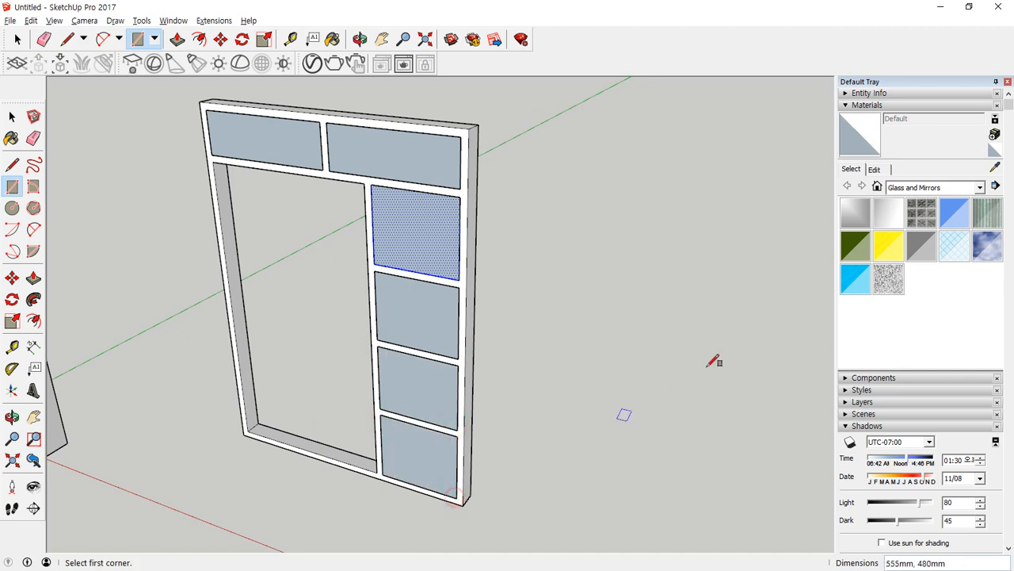
Paint all six pane faces with Translucent Glass Tinted.
{"action": "key", "text": "space"}
{"action": "left_click", "coordinate": [853, 283]}
{"action": "left_click", "coordinate": [420, 442]}
{"action": "left_click", "coordinate": [436, 384]}
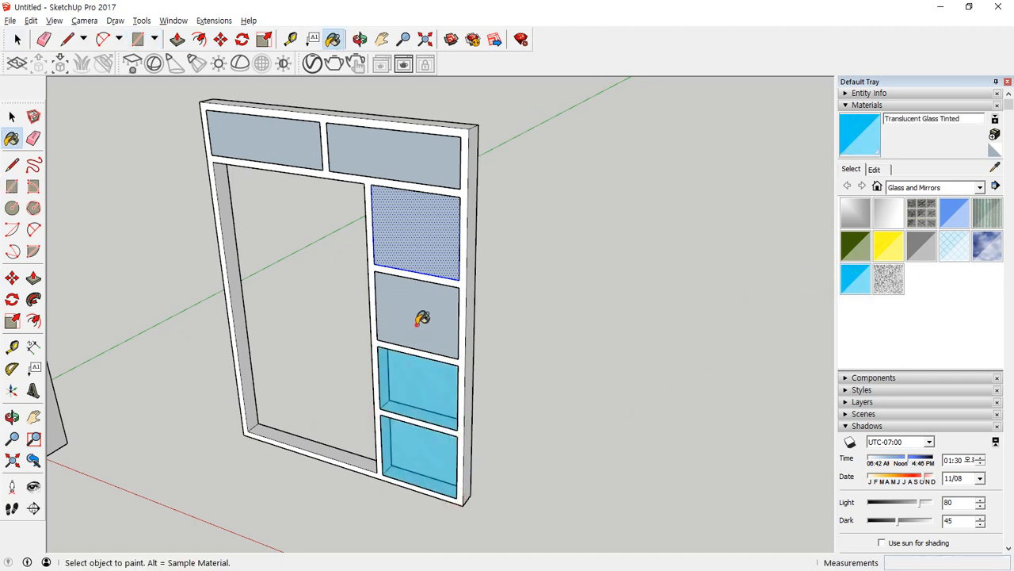
{"action": "left_click", "coordinate": [419, 321]}
{"action": "left_click", "coordinate": [411, 204]}
{"action": "left_click", "coordinate": [400, 159]}
{"action": "left_click", "coordinate": [242, 133]}
Select all six glass panes and make them one group.
{"action": "key", "text": "space"}
{"action": "left_click", "coordinate": [283, 150]}
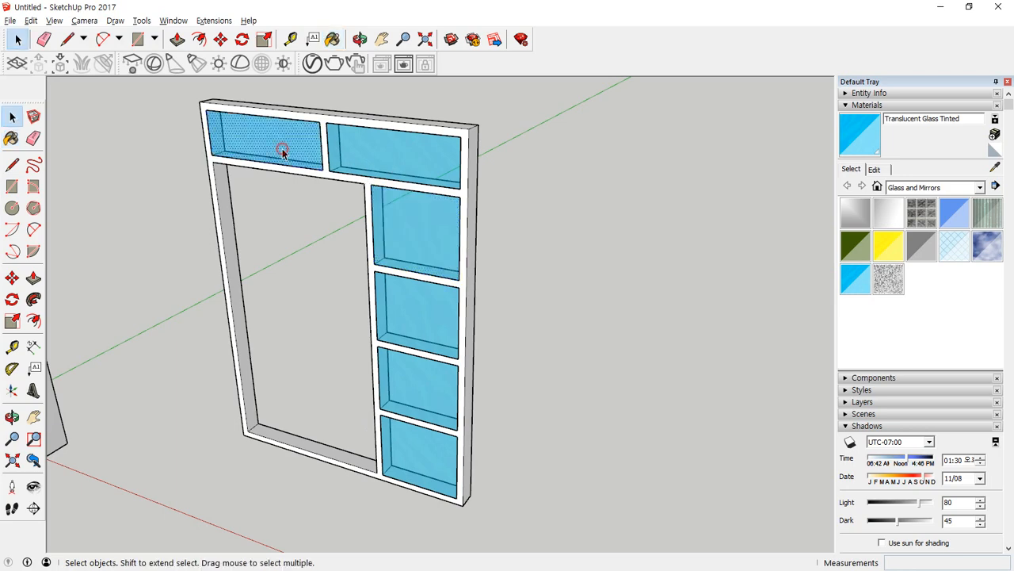
{"action": "left_click", "coordinate": [398, 152], "text": "shift"}
{"action": "left_click", "coordinate": [414, 235], "text": "shift"}
{"action": "left_click", "coordinate": [412, 301], "text": "shift"}
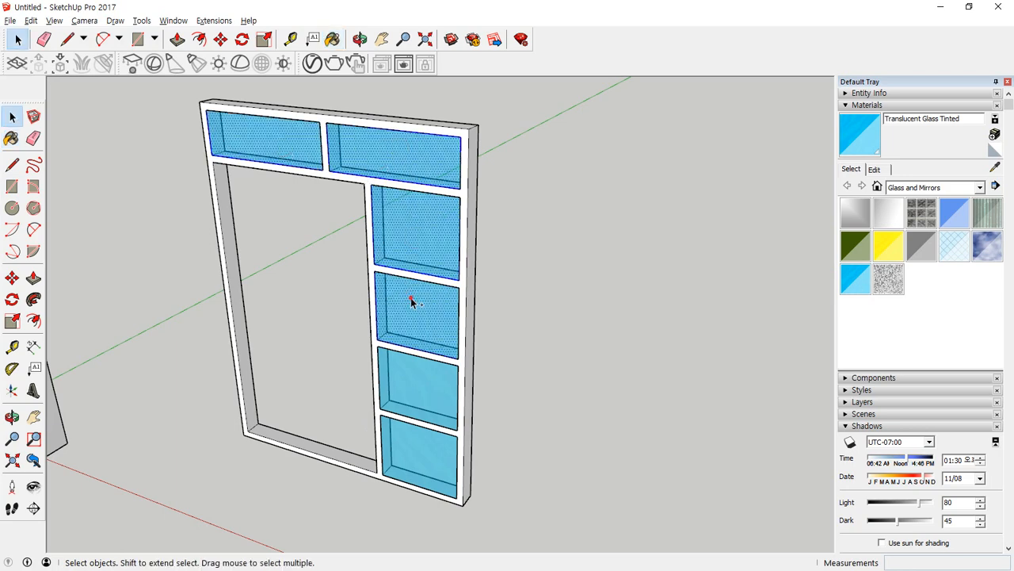
{"action": "left_click", "coordinate": [400, 380], "text": "shift"}
{"action": "left_click", "coordinate": [403, 453], "text": "shift"}
{"action": "middle_click_drag", "start_coordinate": [536, 448], "coordinate": [465, 543]}
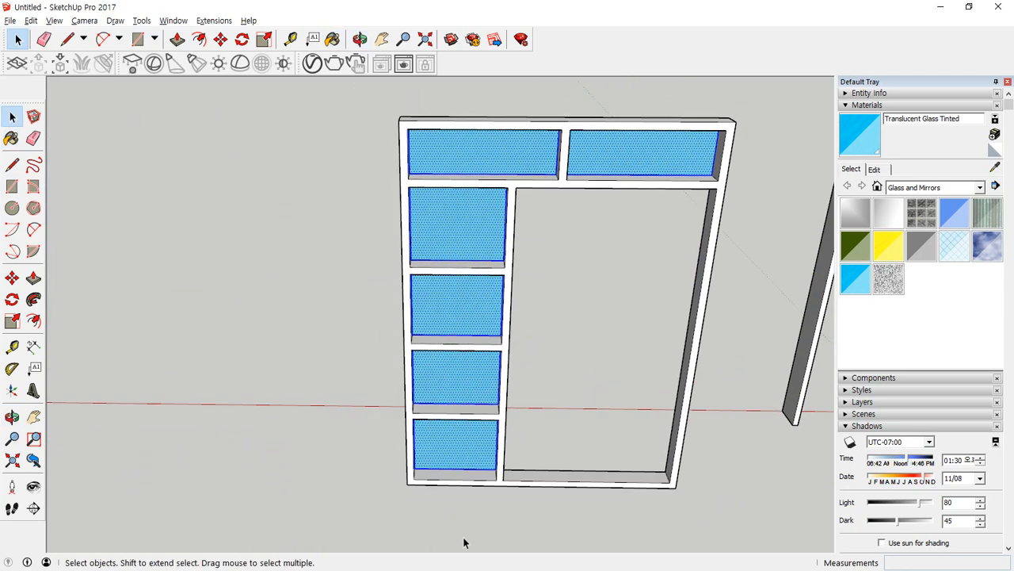
{"action": "middle_click_drag", "start_coordinate": [477, 441], "coordinate": [425, 462]}
{"action": "right_click", "coordinate": [428, 446]}
{"action": "key", "text": "g"}
Move the glass group inward from the frame's face to the middle of the frame's depth.
{"action": "scroll", "coordinate": [448, 474], "scroll_direction": "up", "scroll_amount": 5}
{"action": "key", "text": "m"}
{"action": "scroll", "coordinate": [407, 458], "scroll_direction": "up", "scroll_amount": 2}
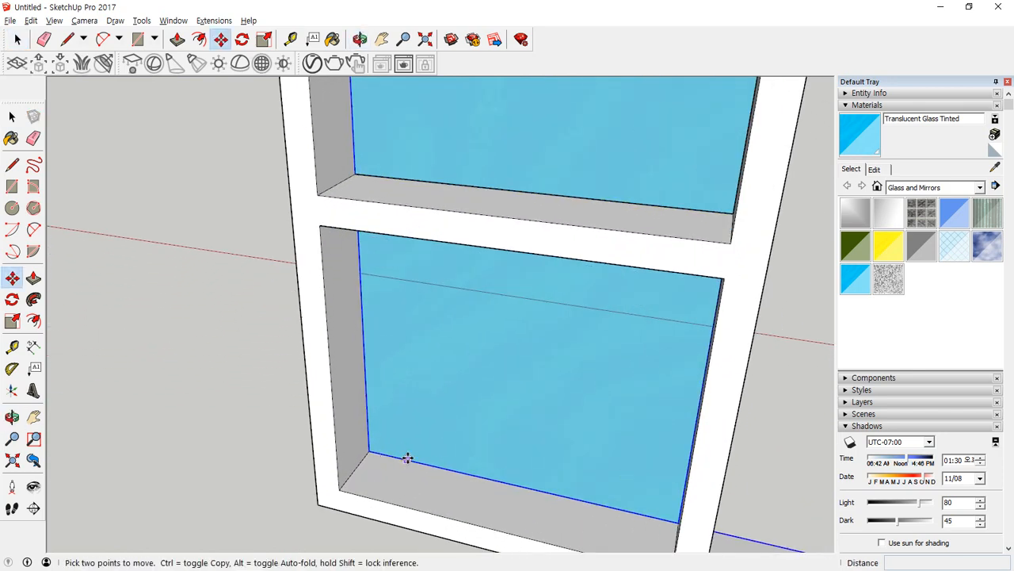
{"action": "left_click", "coordinate": [370, 450]}
{"action": "left_click", "coordinate": [355, 470]}
Draw a rectangle about 62 by 60 mm at the lower inside corner of the large door opening.
{"action": "key", "text": "space"}
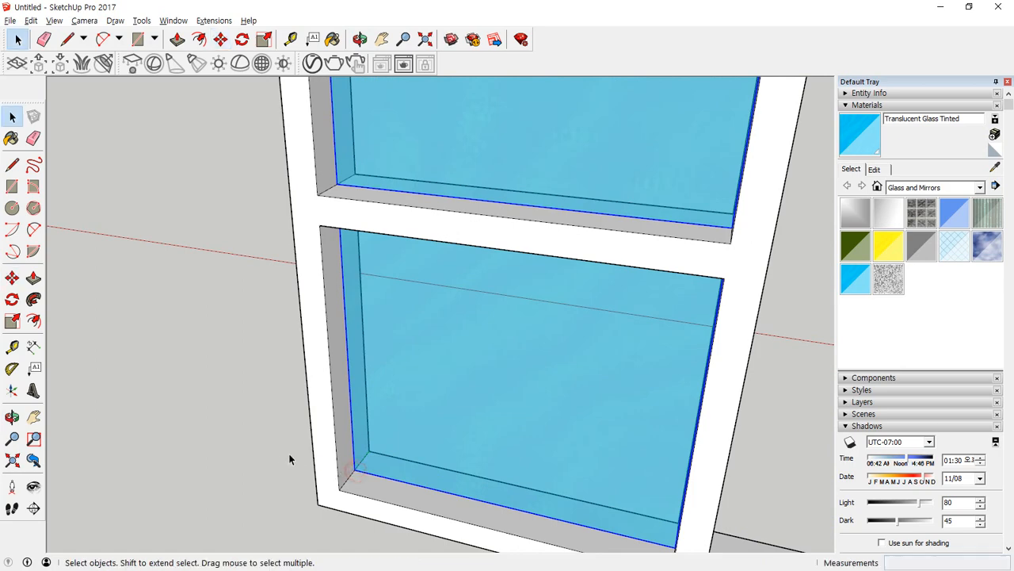
{"action": "middle_click_drag", "start_coordinate": [291, 455], "coordinate": [912, 409]}
{"action": "middle_click_drag", "start_coordinate": [396, 410], "coordinate": [297, 357]}
{"action": "middle_click_drag", "start_coordinate": [245, 267], "coordinate": [373, 518]}
{"action": "key", "text": "r"}
{"action": "left_click", "coordinate": [313, 505]}
{"action": "left_click", "coordinate": [326, 508]}
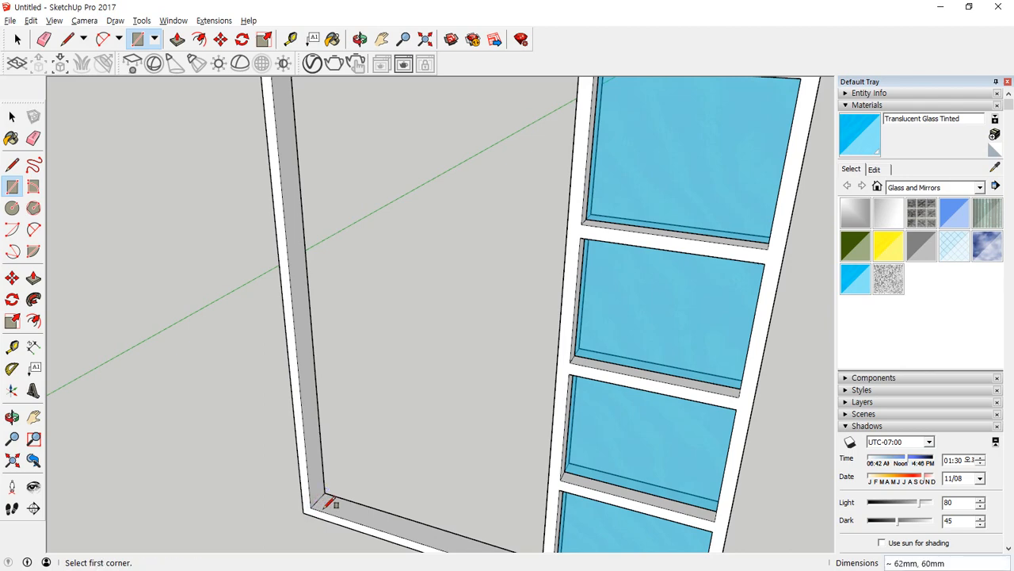
Draw a rectangle filling the large door opening from its lower inside corner to the opposite corner.
{"action": "left_click", "coordinate": [314, 505]}
{"action": "middle_click_drag", "start_coordinate": [577, 97], "coordinate": [375, 229]}
{"action": "left_click", "coordinate": [530, 177]}
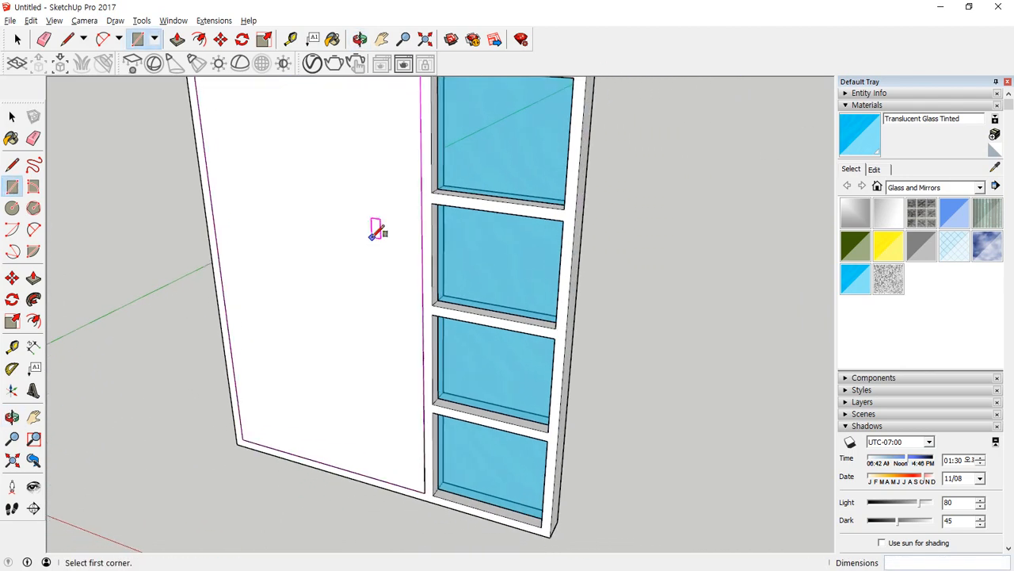
Offset the door face's outline 80 mm inward.
{"action": "key", "text": "f"}
{"action": "left_click", "coordinate": [421, 179]}
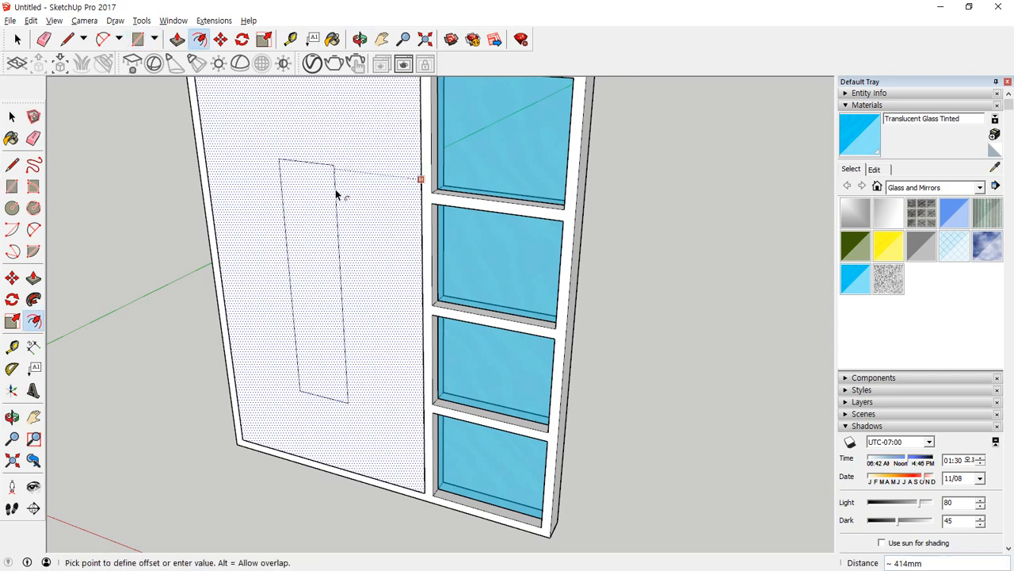
{"action": "type", "text": "80"}
{"action": "key", "text": "Return"}
{"action": "key", "text": "space"}
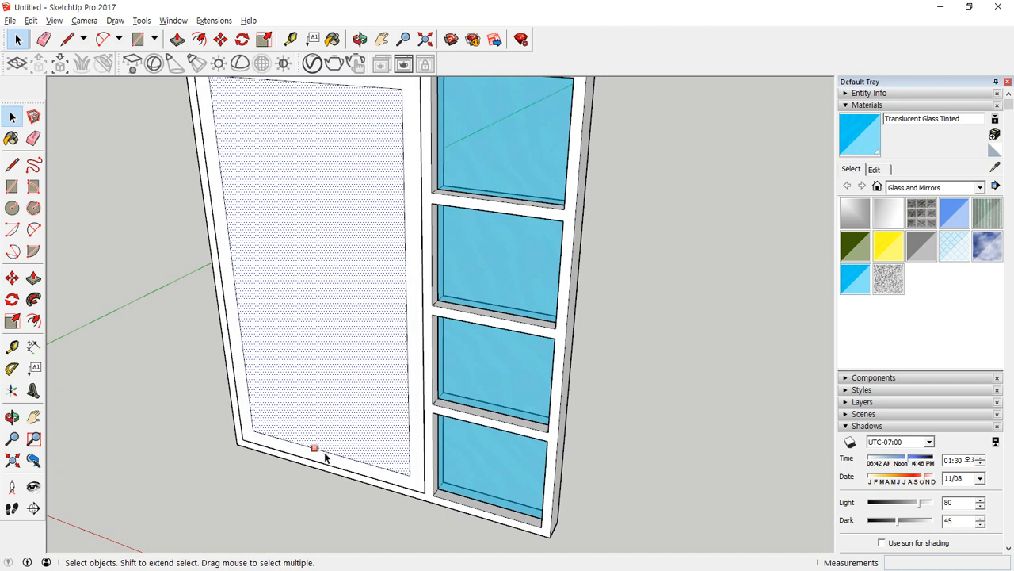
{"action": "left_click", "coordinate": [325, 451]}
{"action": "key", "text": "m"}
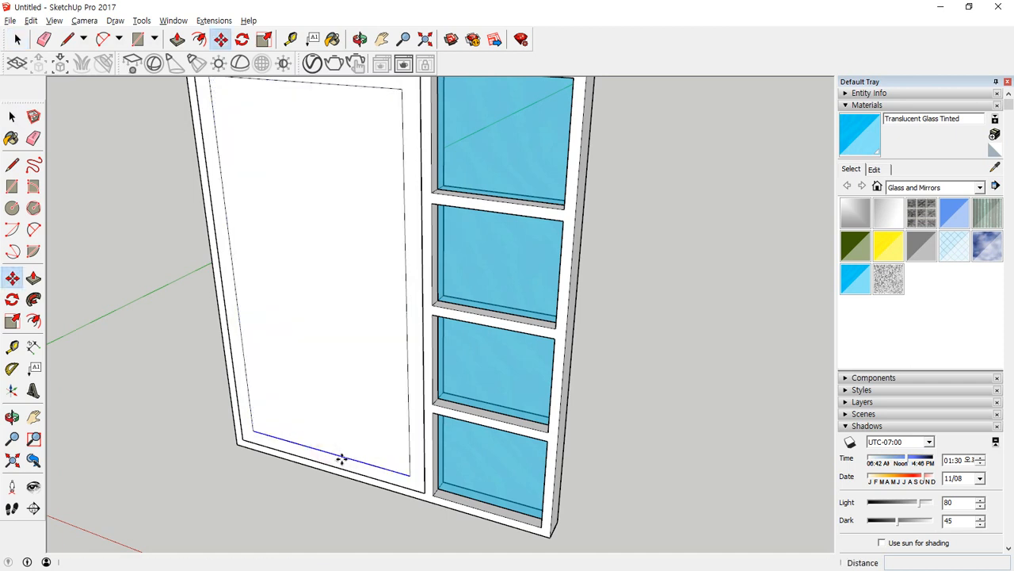
{"action": "left_click", "coordinate": [343, 457]}
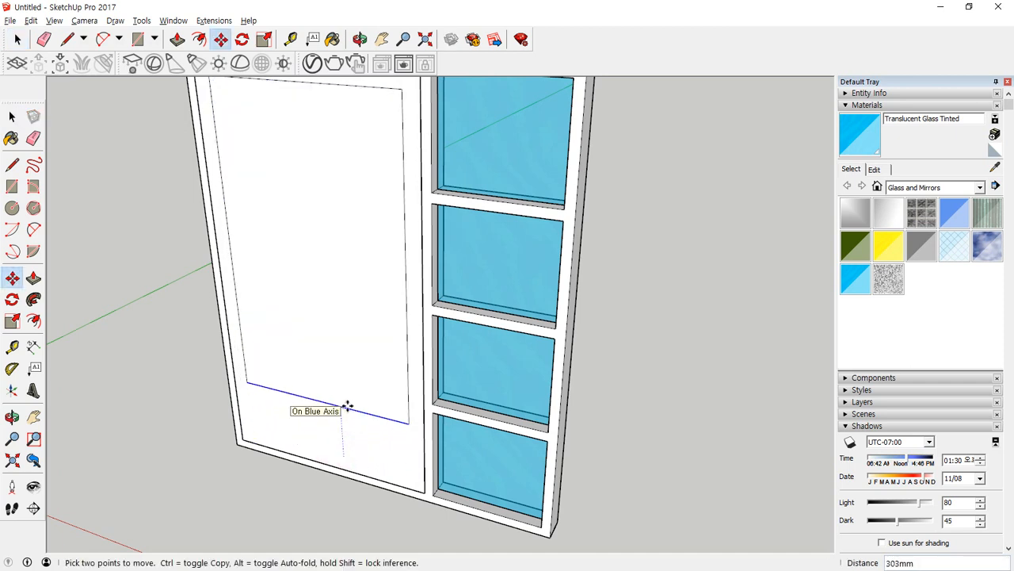
{"action": "key", "text": "Return"}
{"action": "scroll", "coordinate": [317, 354], "scroll_direction": "down", "scroll_amount": 2}
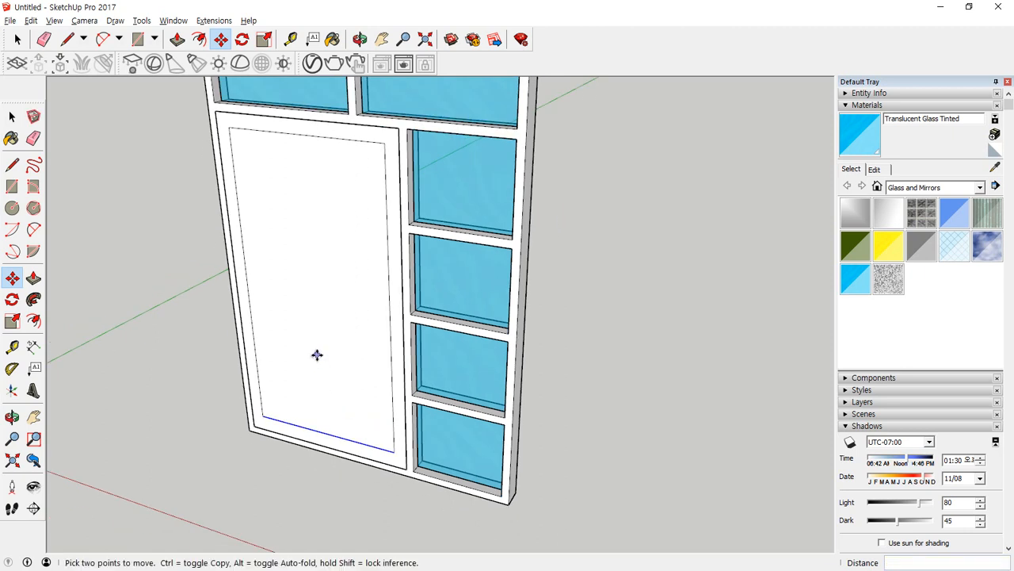
{"action": "key", "text": "space"}
Create a 900 mm vertical guide up from the midpoint of the door's bottom edge.
{"action": "key", "text": "t"}
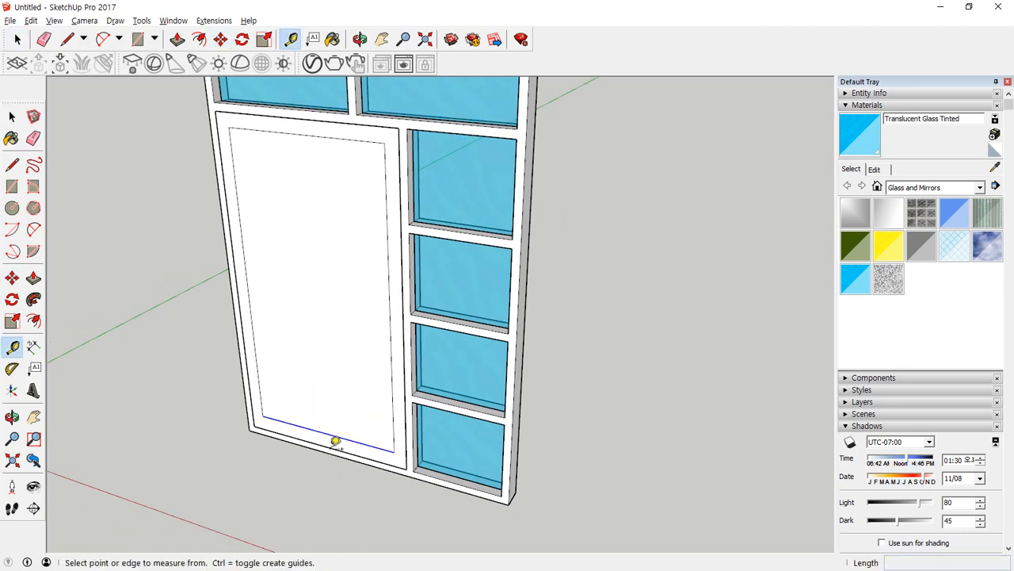
{"action": "left_click", "coordinate": [336, 439]}
{"action": "left_click", "coordinate": [340, 310]}
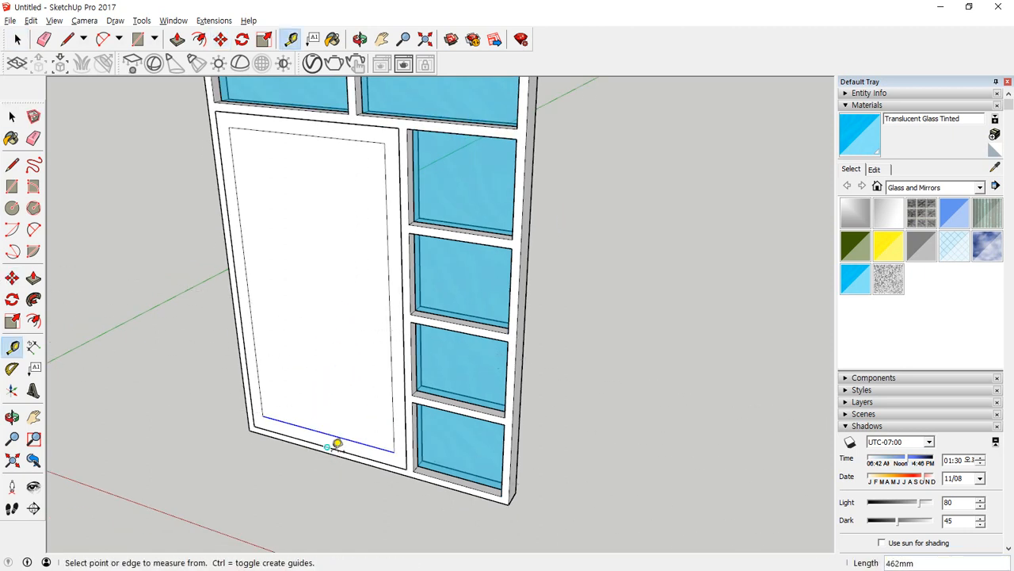
{"action": "left_click", "coordinate": [328, 448]}
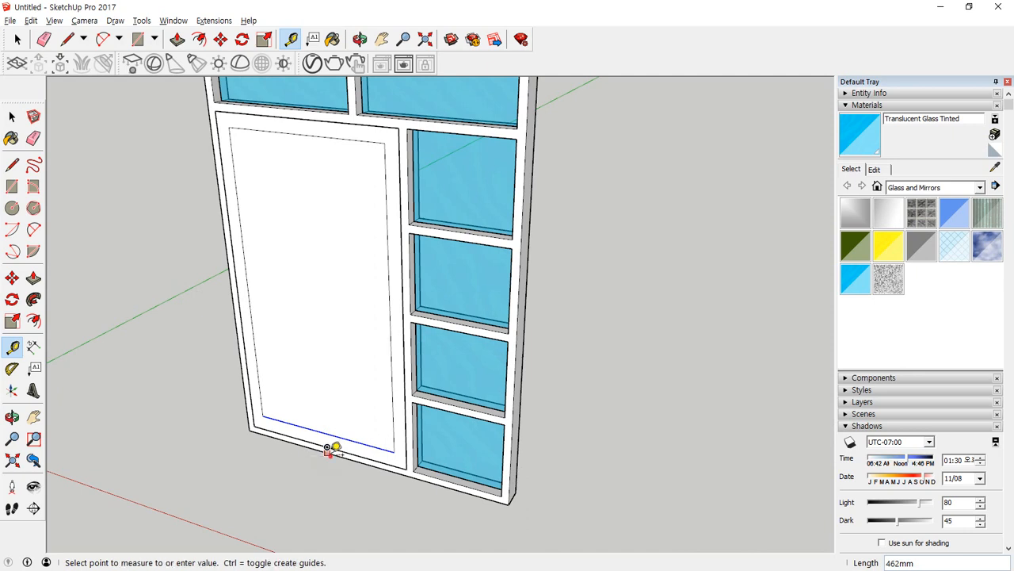
{"action": "left_click", "coordinate": [330, 329]}
{"action": "left_click", "coordinate": [327, 448]}
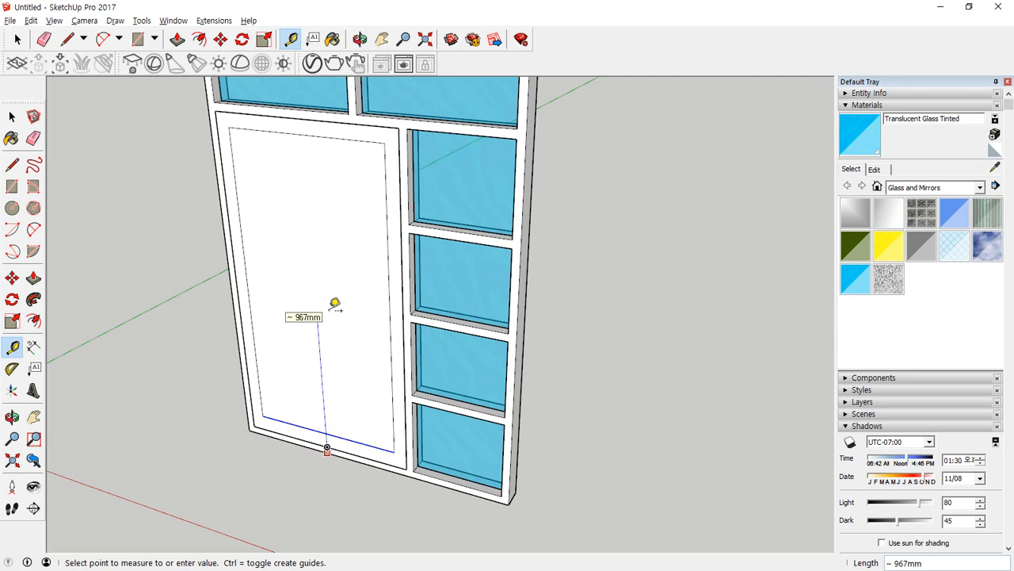
{"action": "type", "text": "900"}
{"action": "key", "text": "Return"}
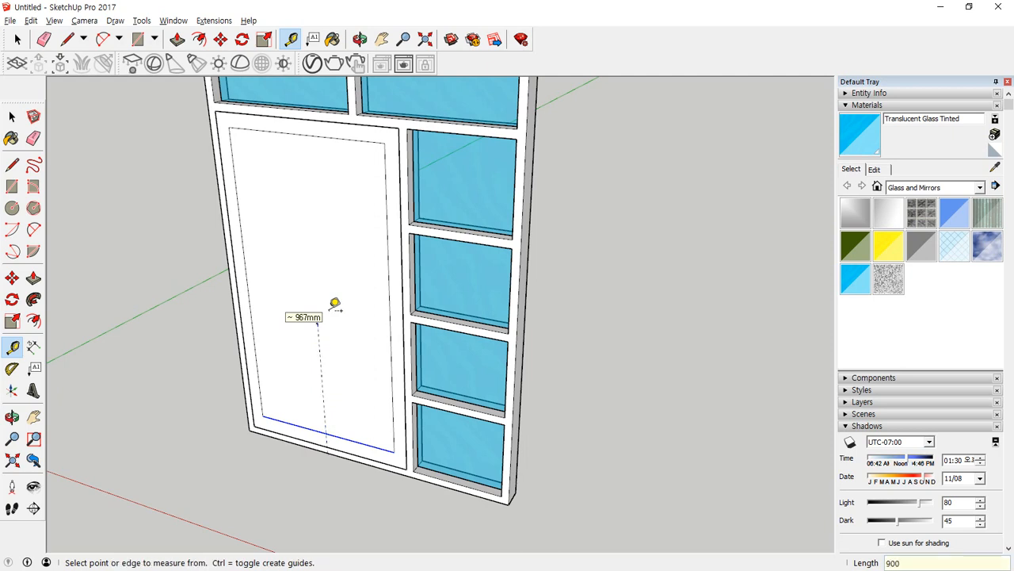
Draw a horizontal line across the inner door rectangle through the guide's upper end and erase the guide.
{"action": "key", "text": "l"}
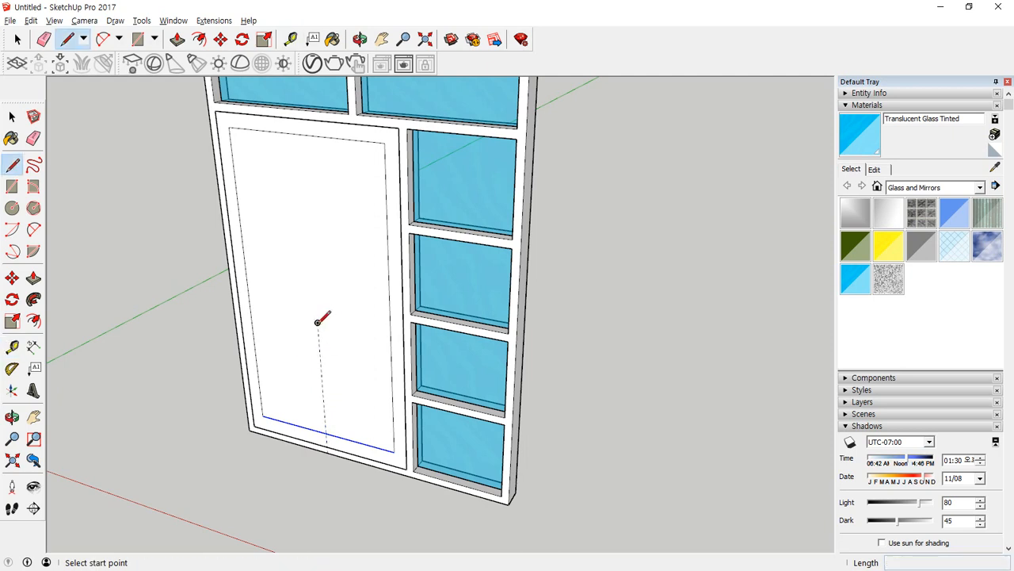
{"action": "left_click", "coordinate": [317, 322]}
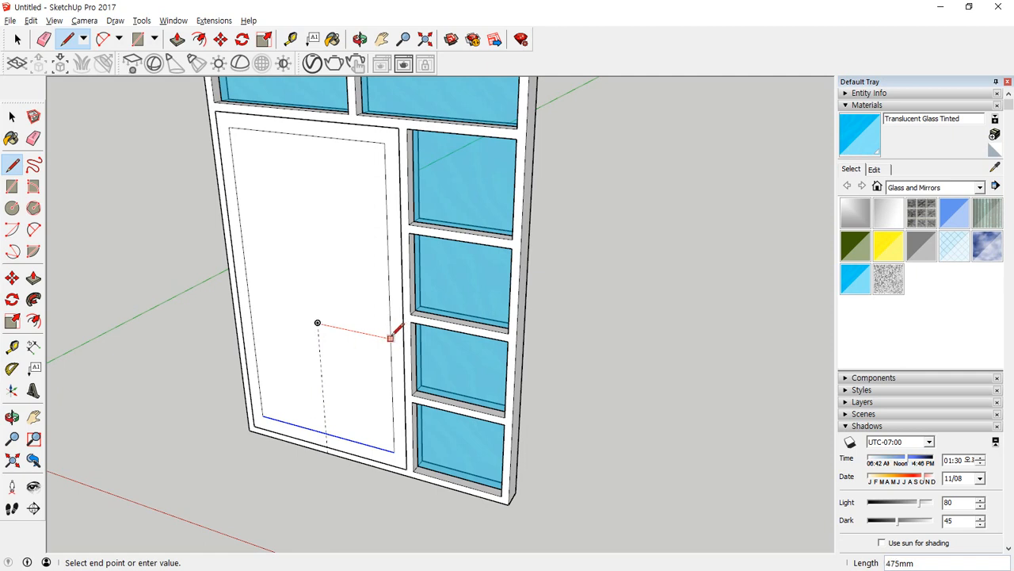
{"action": "left_click", "coordinate": [391, 337]}
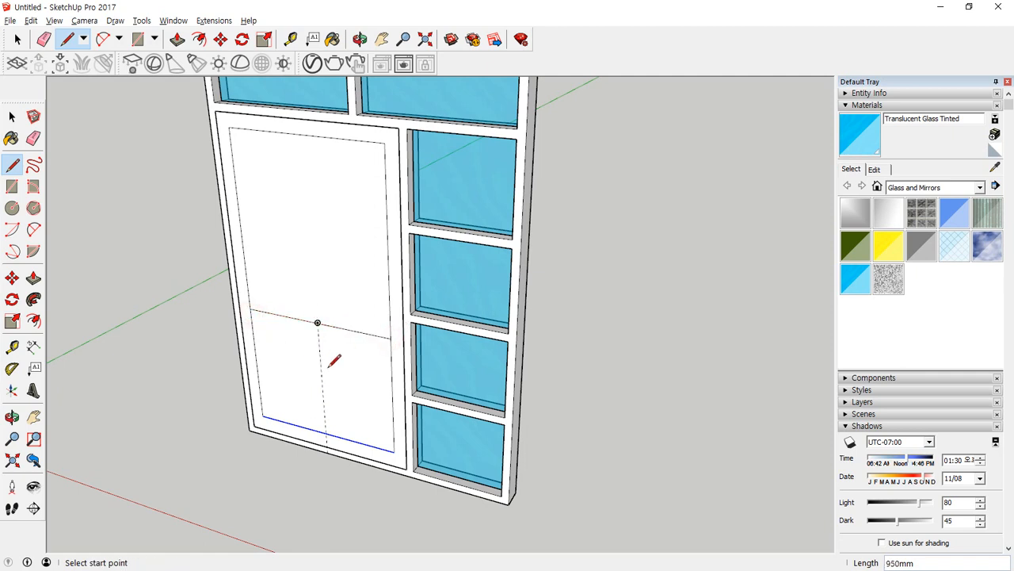
{"action": "key", "text": "e"}
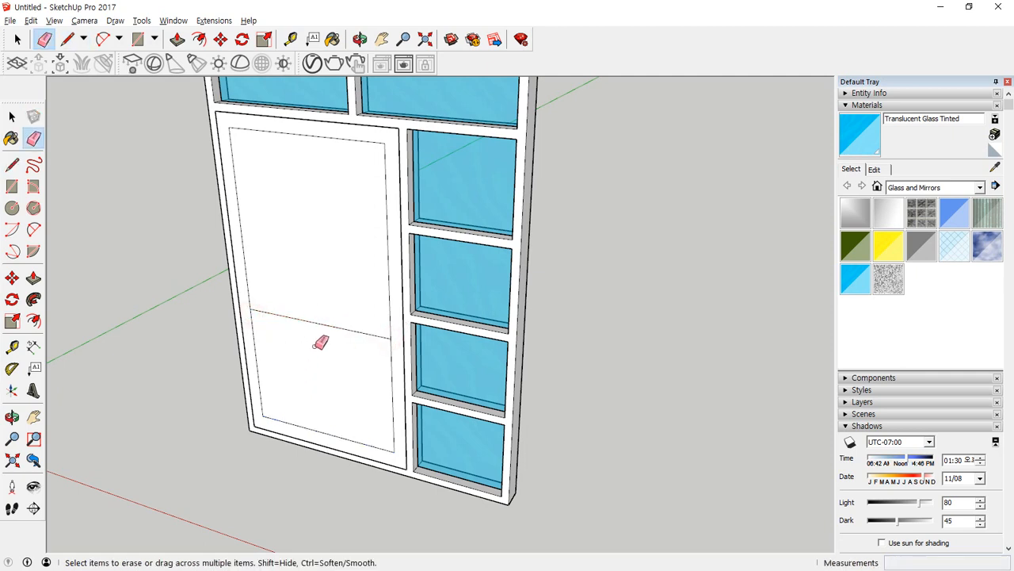
Copy the door's horizontal line 40 mm upward and place another copy the same distance below the original.
{"action": "key", "text": "m"}
{"action": "key", "text": "space"}
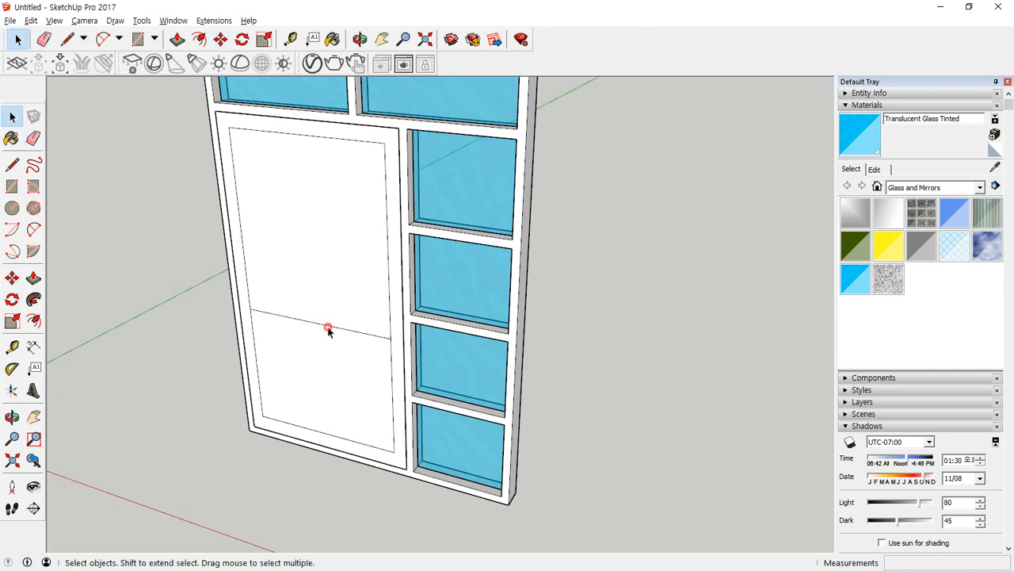
{"action": "left_click", "coordinate": [327, 327]}
{"action": "key", "text": "m"}
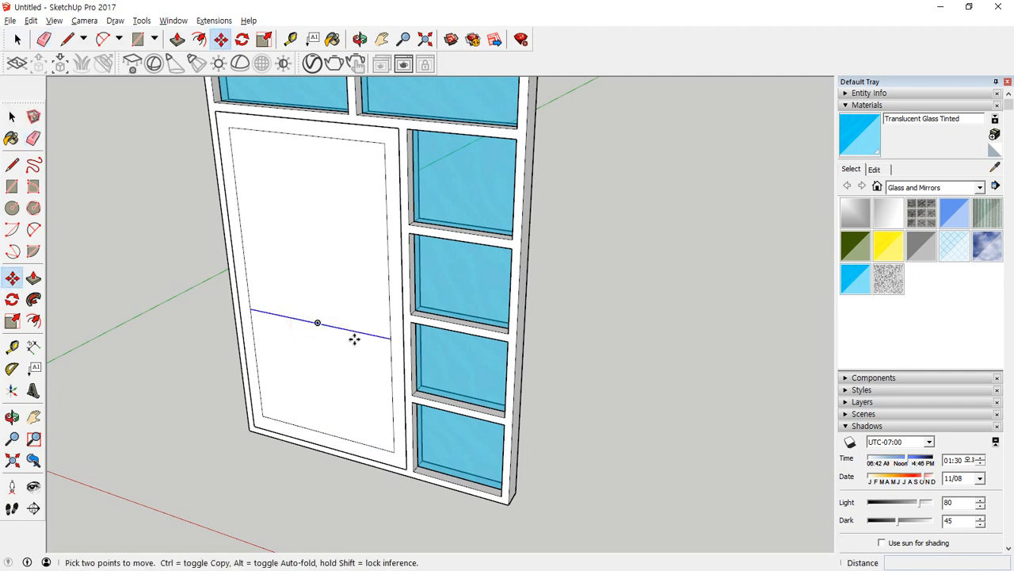
{"action": "key", "text": "ctrl"}
{"action": "left_click", "coordinate": [356, 332]}
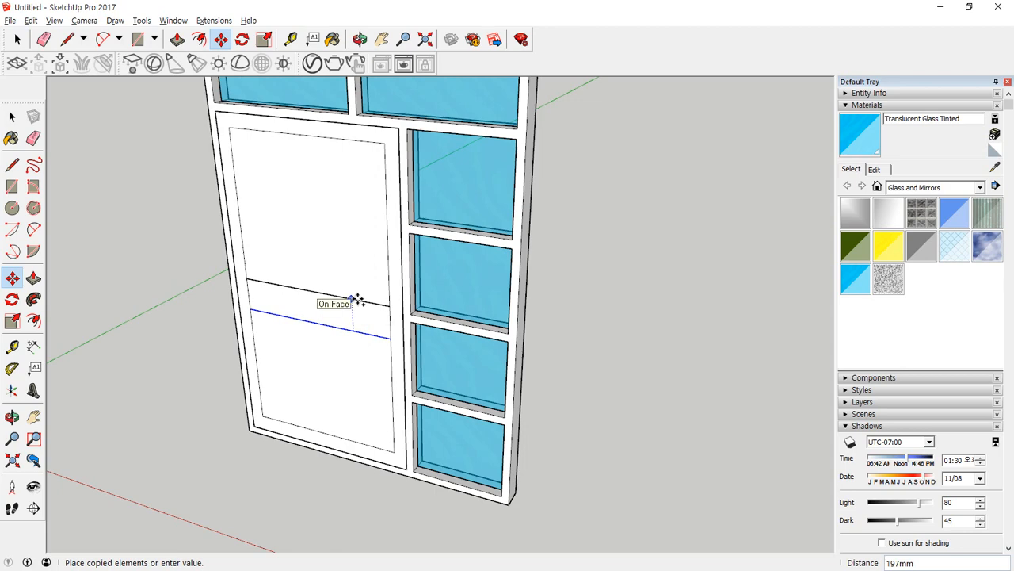
{"action": "type", "text": "40"}
{"action": "key", "text": "Return"}
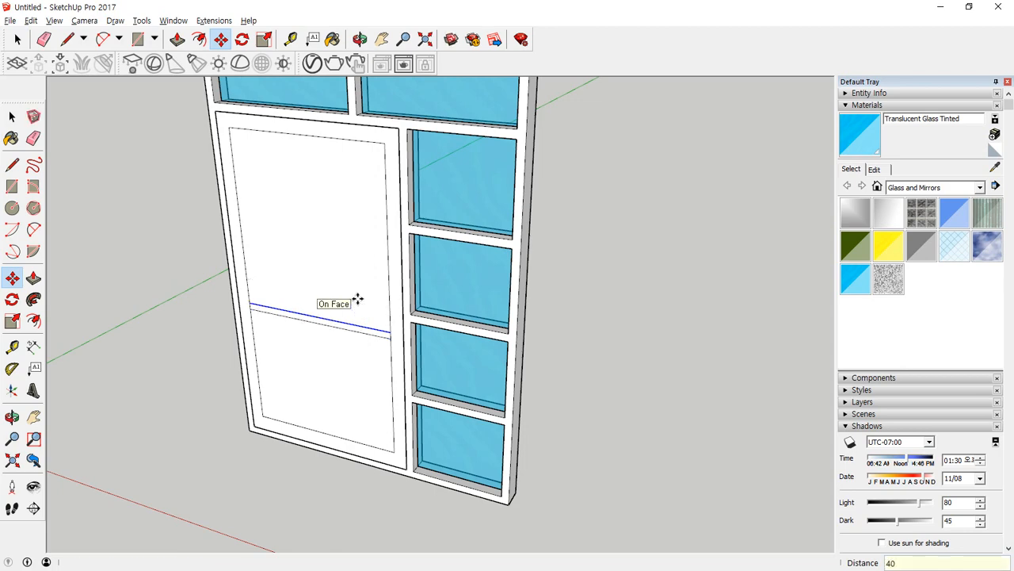
{"action": "scroll", "coordinate": [357, 298], "scroll_direction": "up", "scroll_amount": 5}
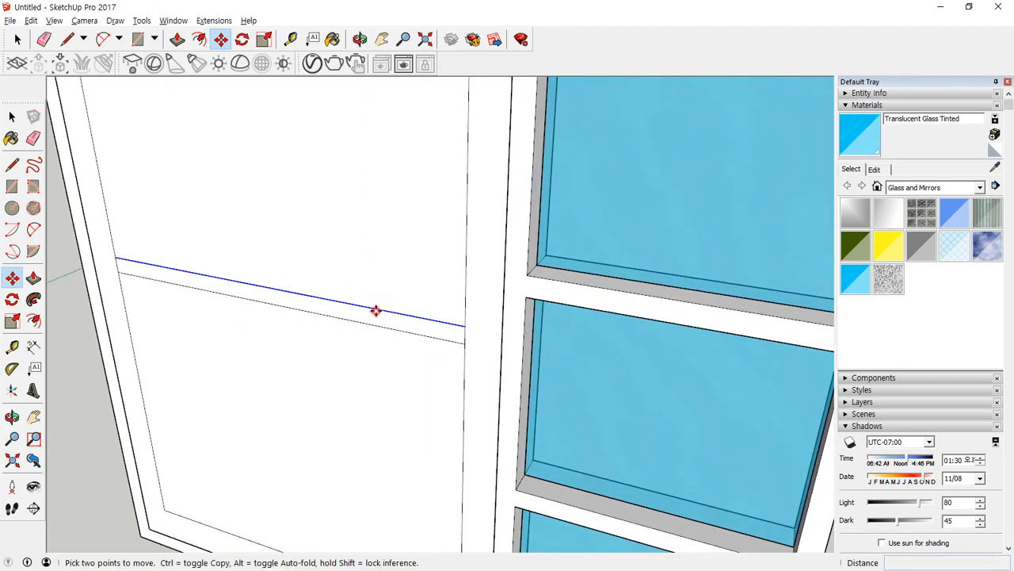
{"action": "left_click", "coordinate": [376, 310]}
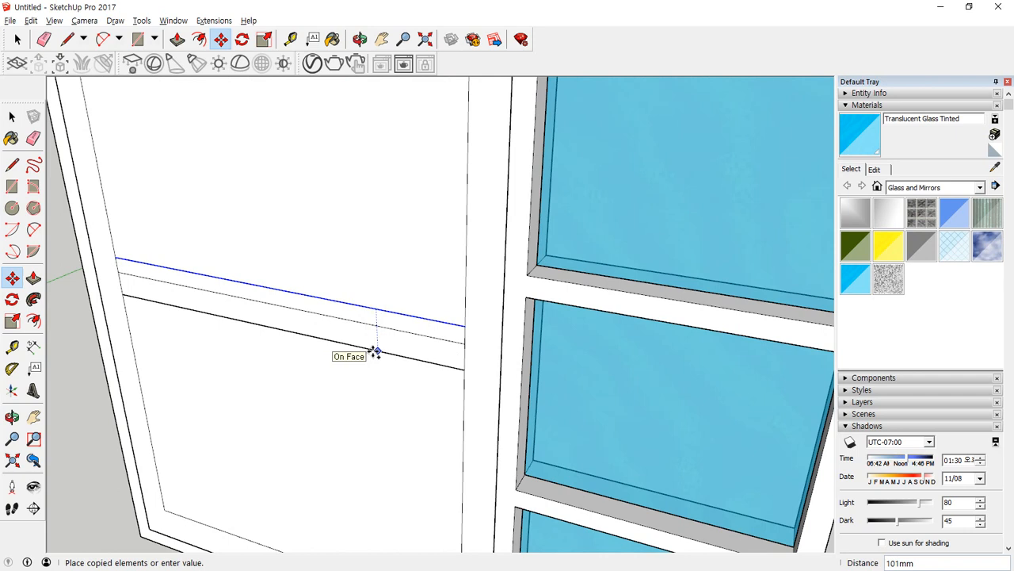
Erase the middle line and the short end segments so the crossrail joins the door's border.
{"action": "key", "text": "e"}
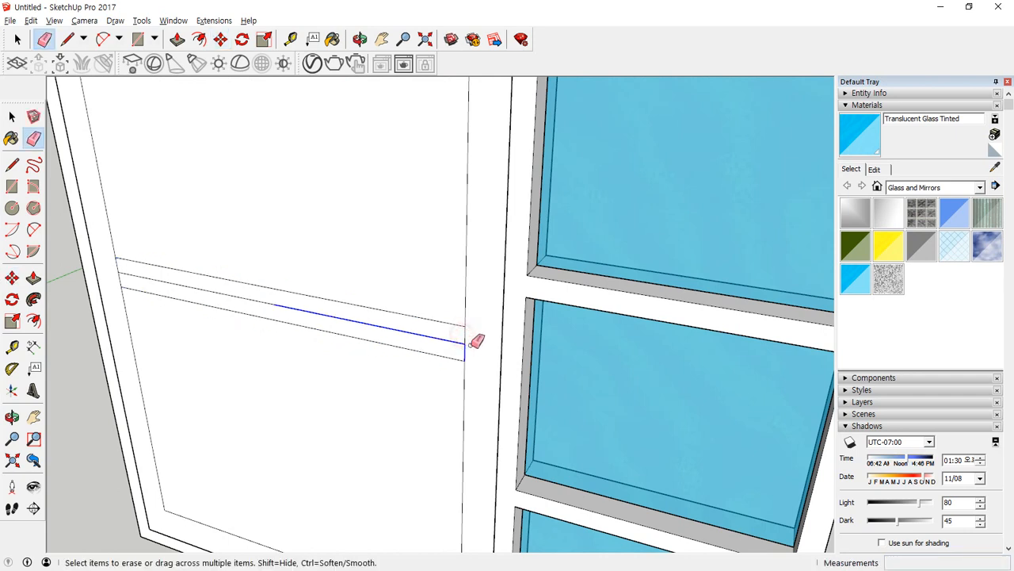
{"action": "left_click_drag", "start_coordinate": [476, 341], "coordinate": [467, 343]}
{"action": "left_click", "coordinate": [120, 269]}
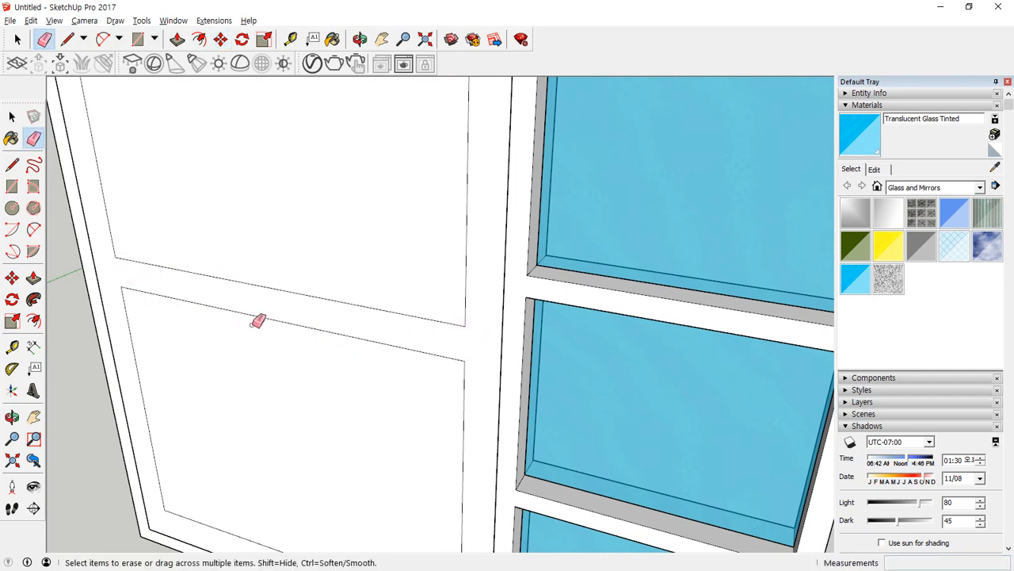
Delete the two panel faces above and below the door's crossrail to open them up.
{"action": "key", "text": "space"}
{"action": "left_click", "coordinate": [240, 215]}
{"action": "left_click", "coordinate": [236, 369], "text": "shift"}
{"action": "key", "text": "Delete"}
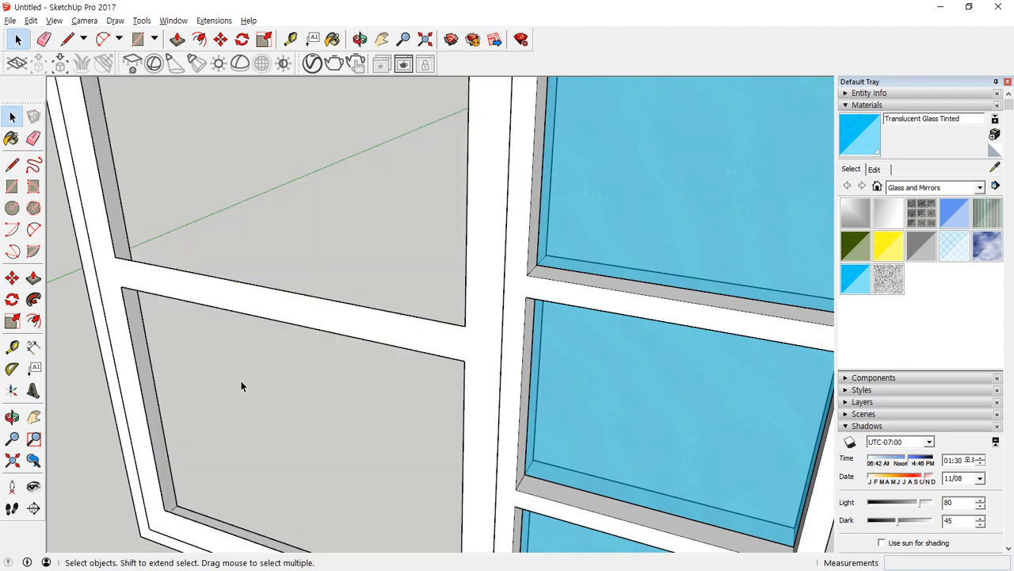
Extrude the door's border and crossrail face to a thickness of 30 mm.
{"action": "scroll", "coordinate": [237, 420], "scroll_direction": "down", "scroll_amount": 2}
{"action": "key", "text": "p"}
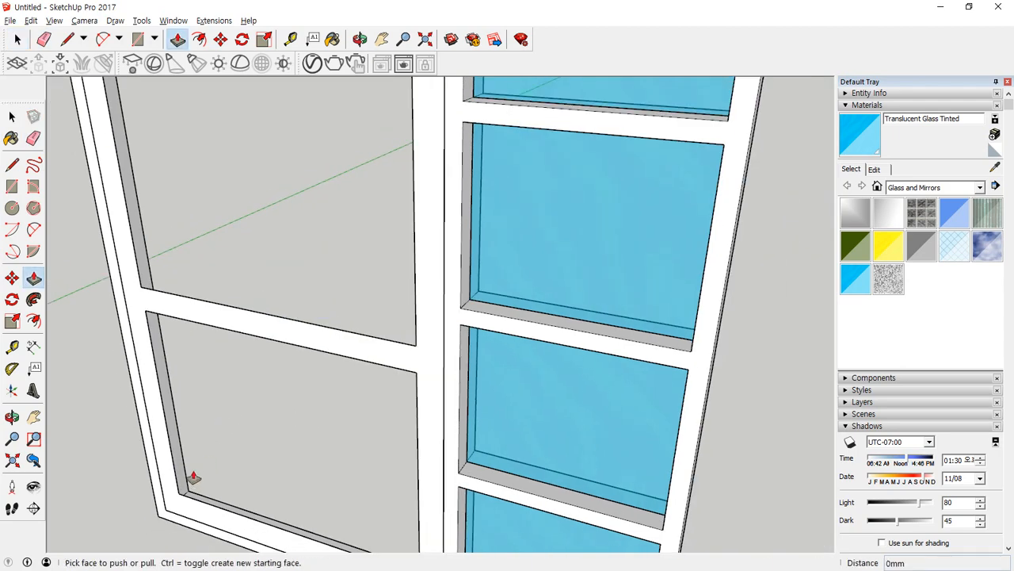
{"action": "left_click", "coordinate": [218, 522]}
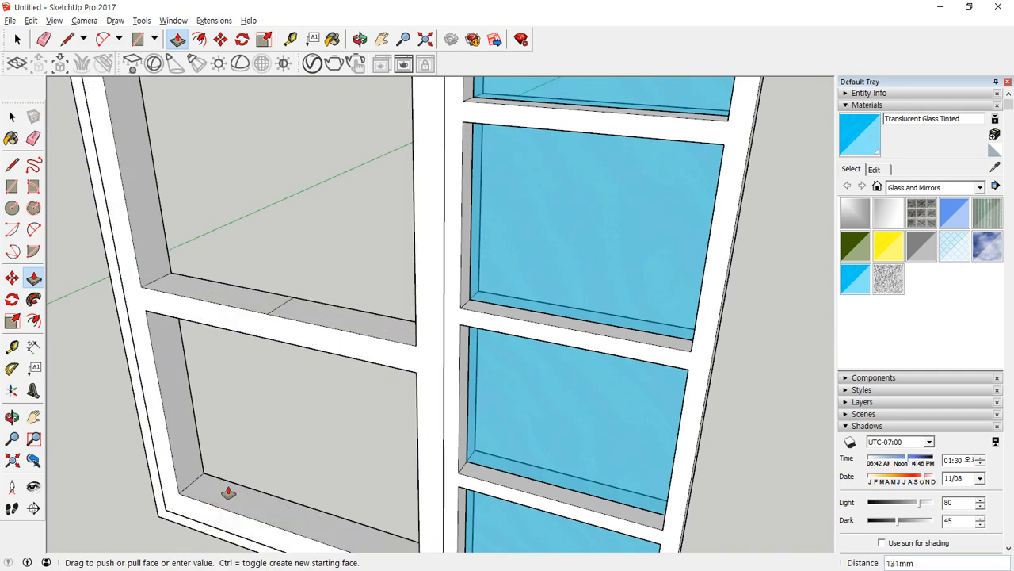
{"action": "type", "text": "30"}
{"action": "key", "text": "Return"}
{"action": "key", "text": "space"}
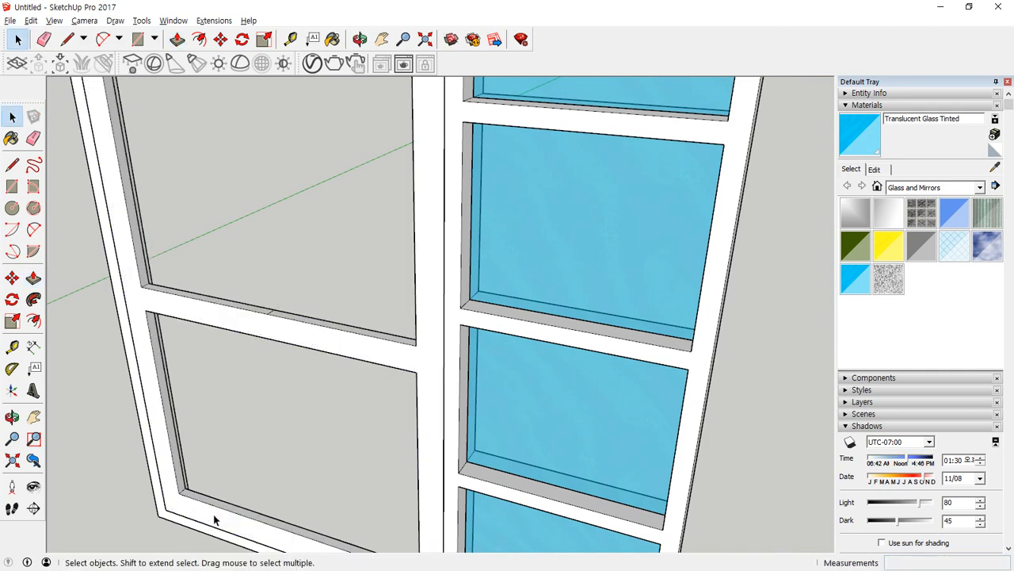
Group the door frame and paste flat faces across its two openings.
{"action": "triple_click", "coordinate": [214, 517]}
{"action": "right_click", "coordinate": [214, 517]}
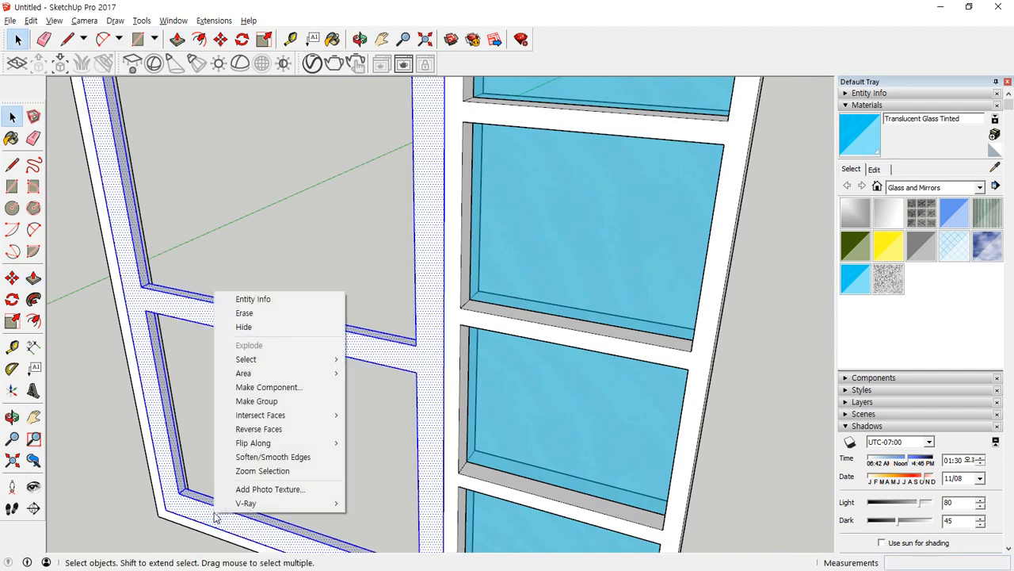
{"action": "key", "text": "ctrl+x"}
{"action": "key", "text": "ctrl+v"}
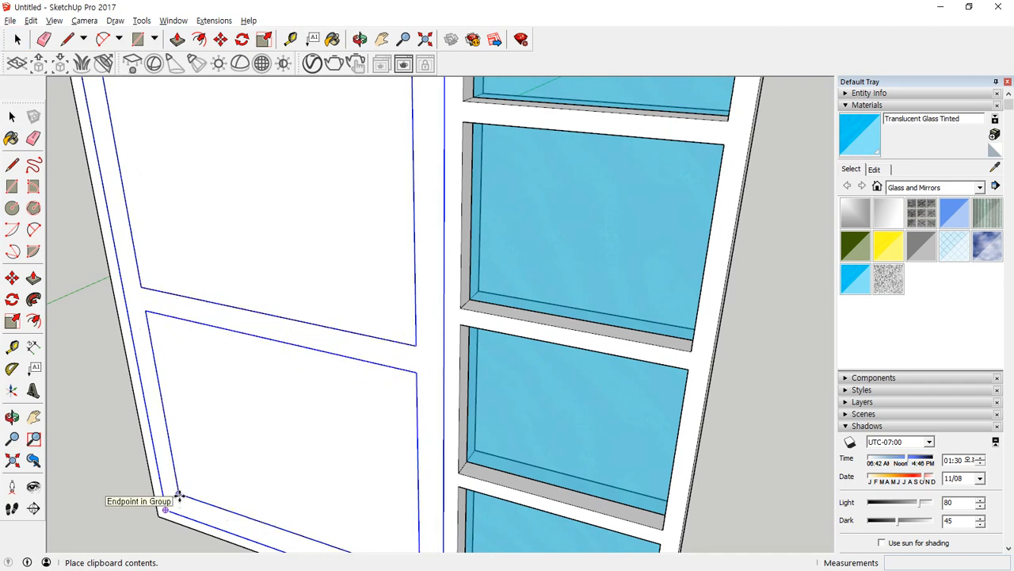
{"action": "left_click", "coordinate": [179, 495]}
Reverse the two door pane faces and paint them with Translucent Glass Tinted.
{"action": "key", "text": "space"}
{"action": "right_click", "coordinate": [290, 278]}
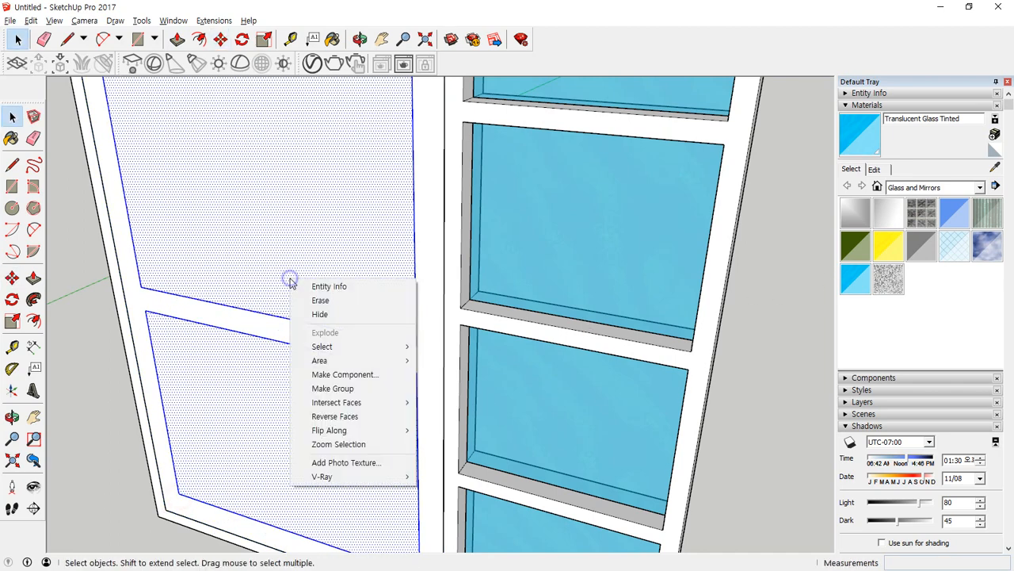
{"action": "left_click", "coordinate": [340, 417]}
{"action": "left_click", "coordinate": [856, 279]}
{"action": "left_click", "coordinate": [315, 236]}
{"action": "middle_click_drag", "start_coordinate": [284, 397], "coordinate": [183, 340]}
Make the two glass door panes one group.
{"action": "key", "text": "space"}
{"action": "right_click", "coordinate": [464, 301]}
{"action": "left_click", "coordinate": [507, 411]}
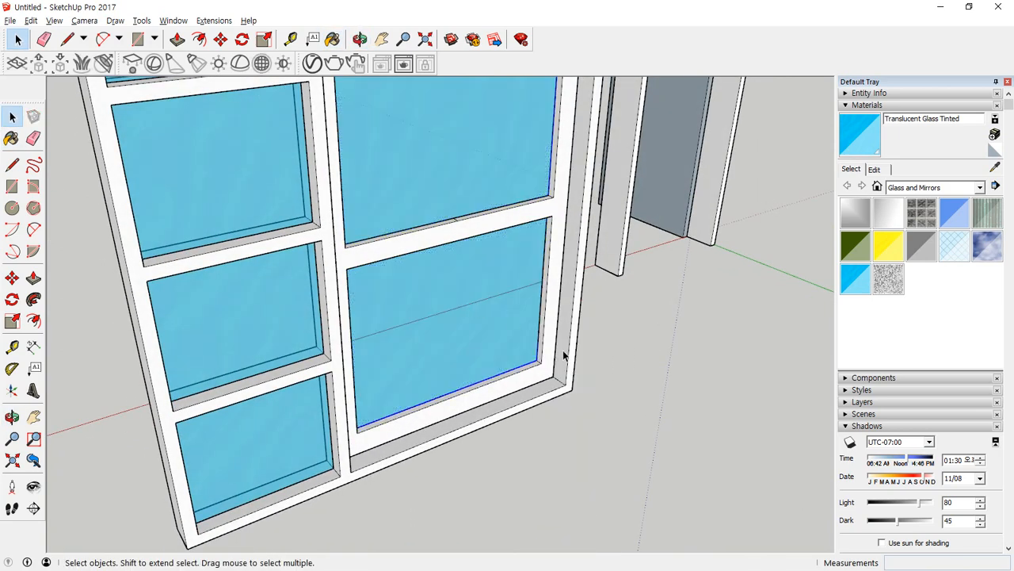
Move the door's glass group from the frame's face to the middle of the door frame's thickness.
{"action": "scroll", "coordinate": [561, 357], "scroll_direction": "up", "scroll_amount": 6}
{"action": "key", "text": "m"}
{"action": "scroll", "coordinate": [539, 367], "scroll_direction": "up", "scroll_amount": 2}
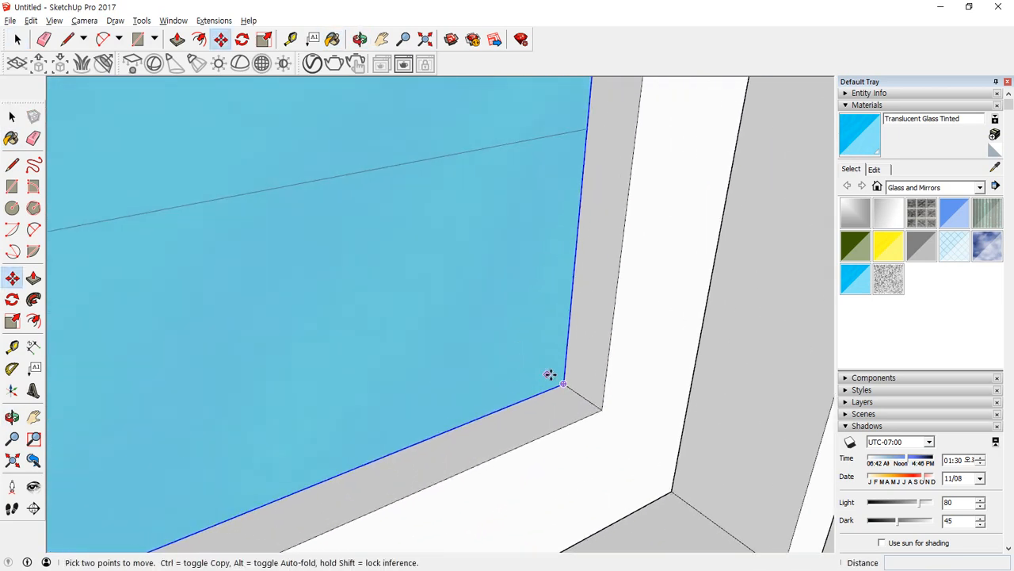
{"action": "left_click_drag", "start_coordinate": [562, 385], "coordinate": [578, 389]}
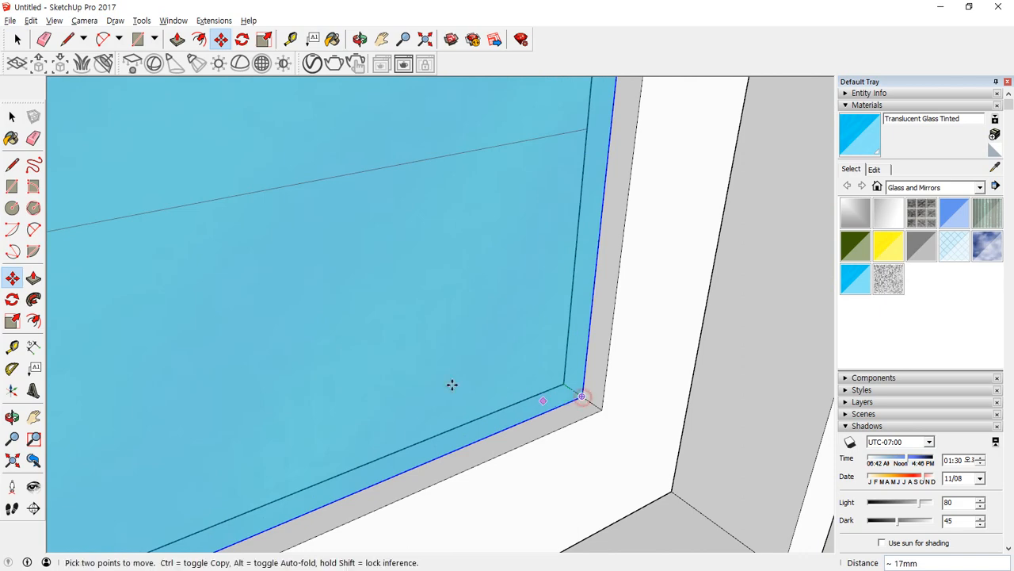
{"action": "scroll", "coordinate": [170, 319], "scroll_direction": "down", "scroll_amount": 1}
{"action": "scroll", "coordinate": [169, 319], "scroll_direction": "down", "scroll_amount": 3}
{"action": "middle_click_drag", "start_coordinate": [169, 319], "coordinate": [365, 496]}
{"action": "middle_click_drag", "start_coordinate": [511, 412], "coordinate": [332, 394], "text": "shift"}
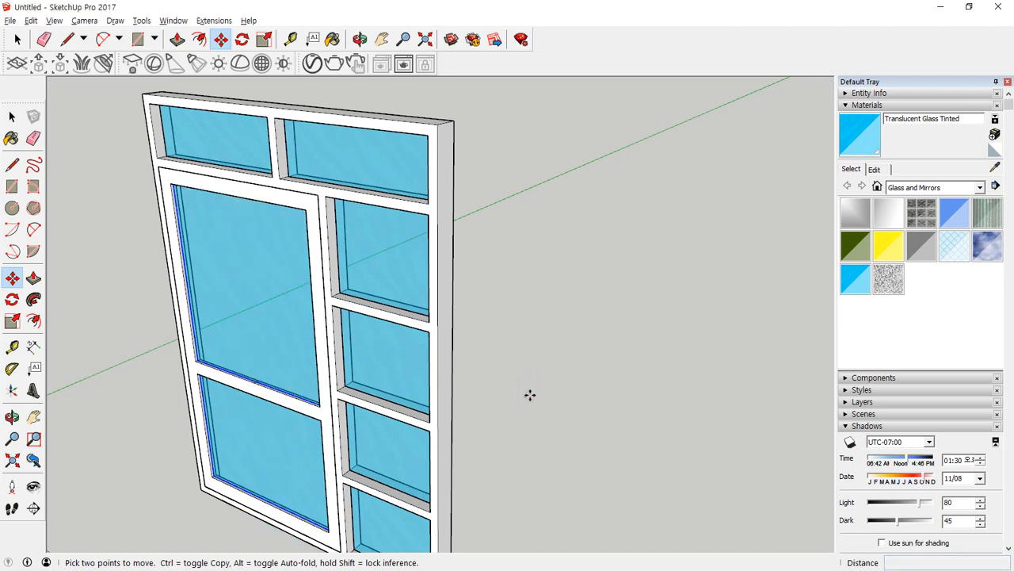
{"action": "key", "text": "space"}
{"action": "scroll", "coordinate": [401, 410], "scroll_direction": "up", "scroll_amount": 10}
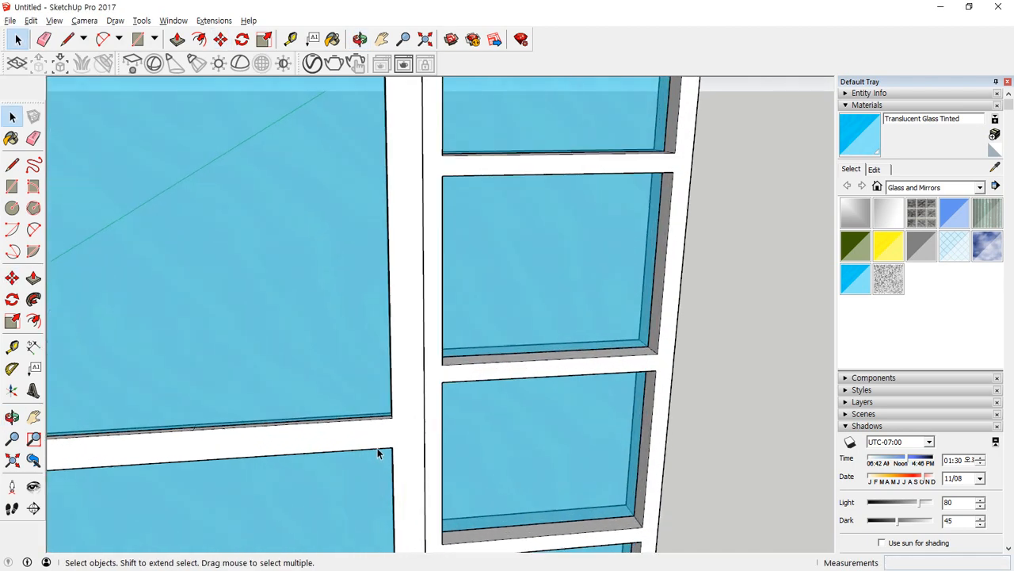
Draw helper lines where the door's middle rail meets the stile: along the rail's end and from its midpoint to the door's outer edge.
{"action": "middle_click_drag", "start_coordinate": [424, 361], "coordinate": [449, 320]}
{"action": "scroll", "coordinate": [452, 337], "scroll_direction": "up", "scroll_amount": 2}
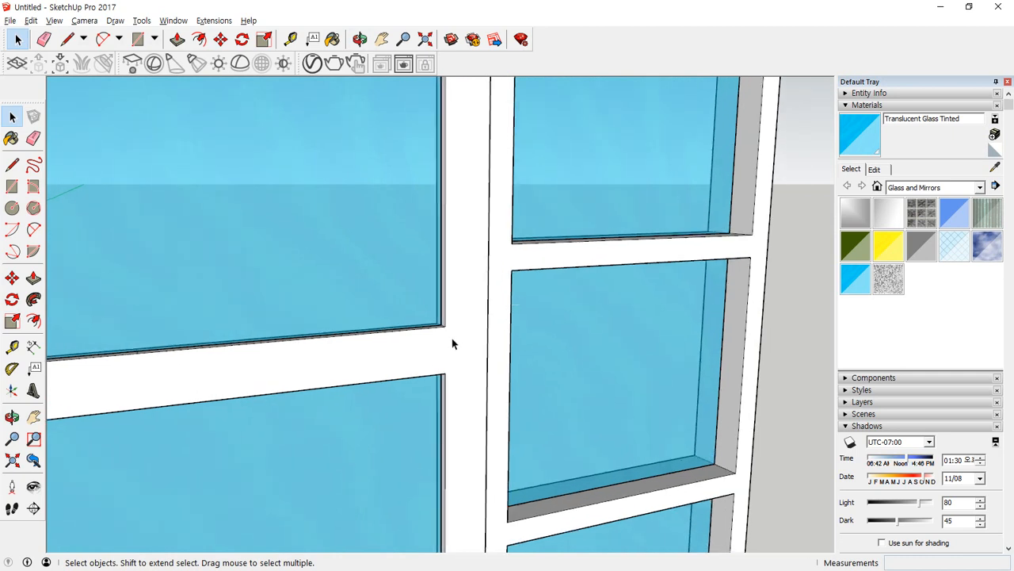
{"action": "key", "text": "l"}
{"action": "left_click", "coordinate": [445, 325]}
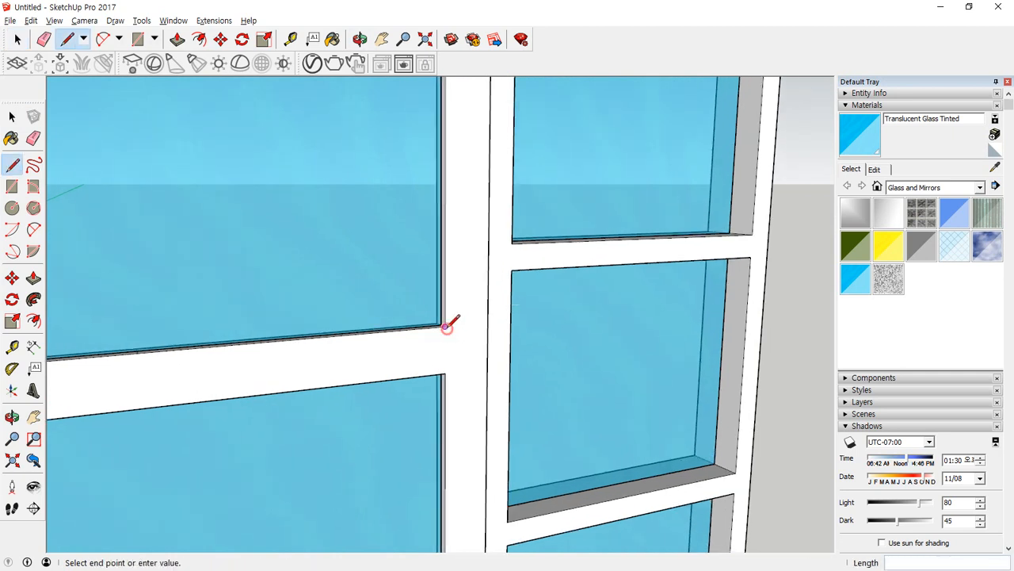
{"action": "key", "text": "space"}
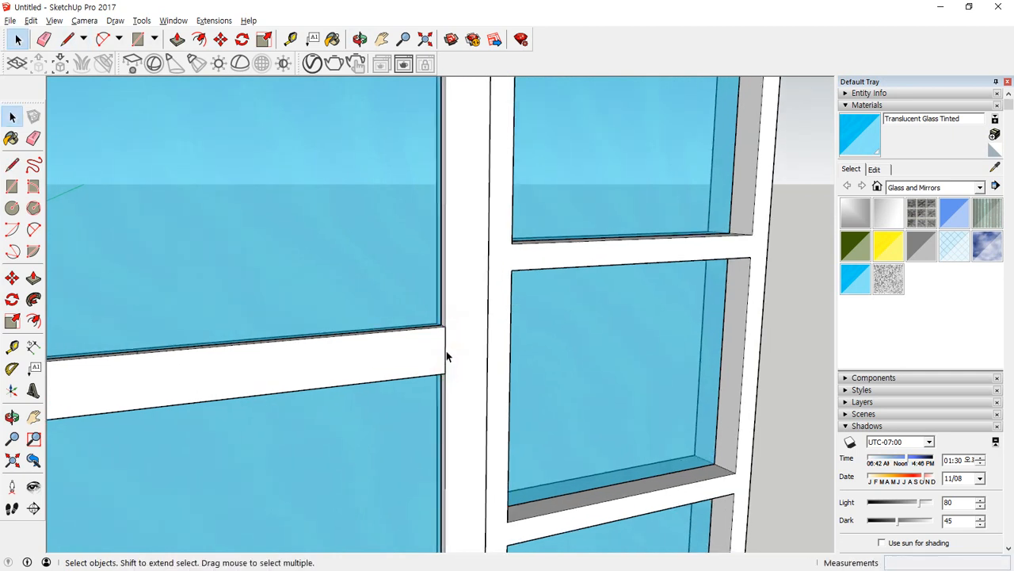
{"action": "key", "text": "l"}
{"action": "left_click", "coordinate": [445, 349]}
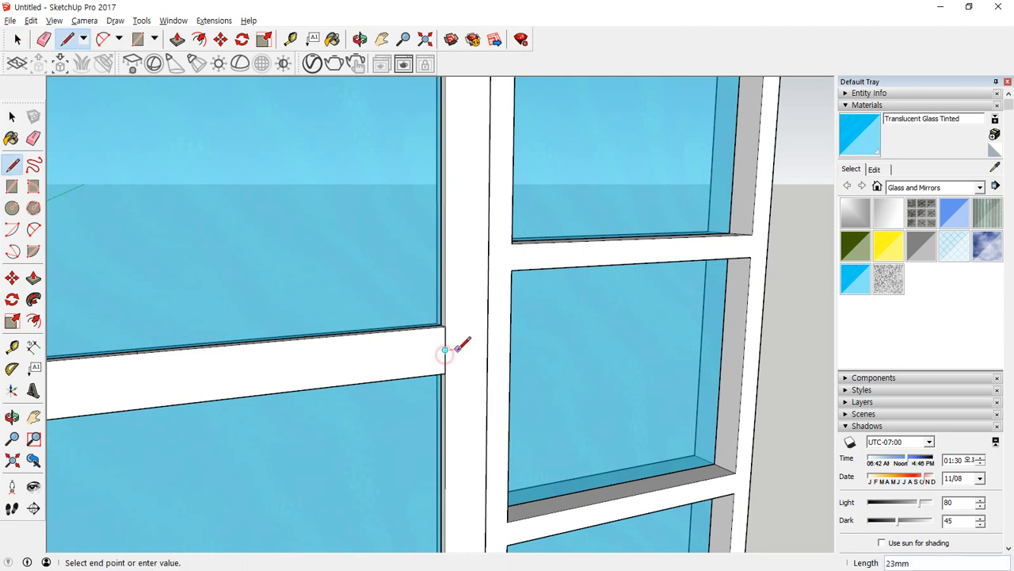
{"action": "left_click", "coordinate": [486, 346]}
{"action": "key", "text": "space"}
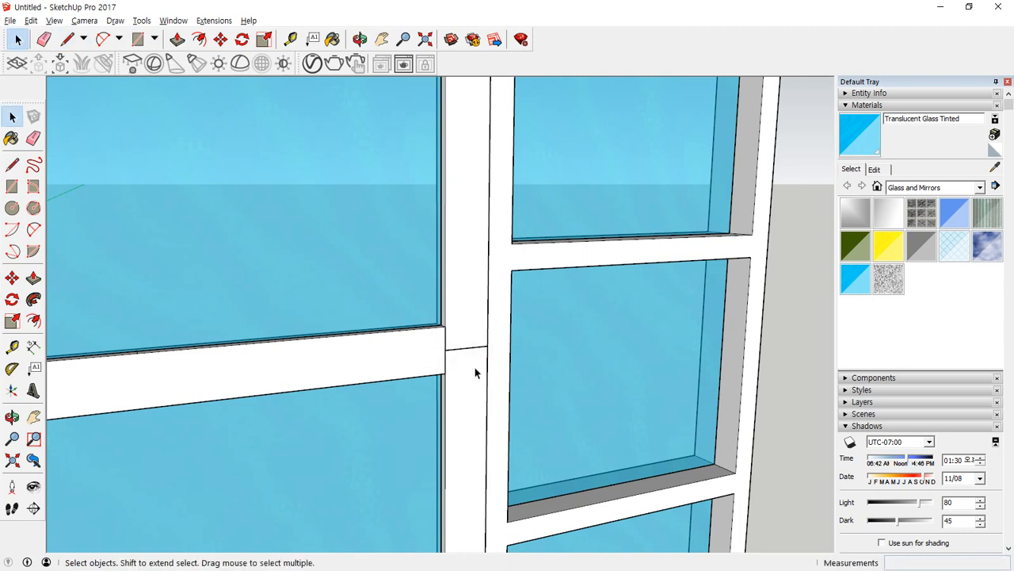
Place guides 40 mm from the rail's end line and from the rail's upper and lower edges.
{"action": "key", "text": "t"}
{"action": "left_click", "coordinate": [446, 338]}
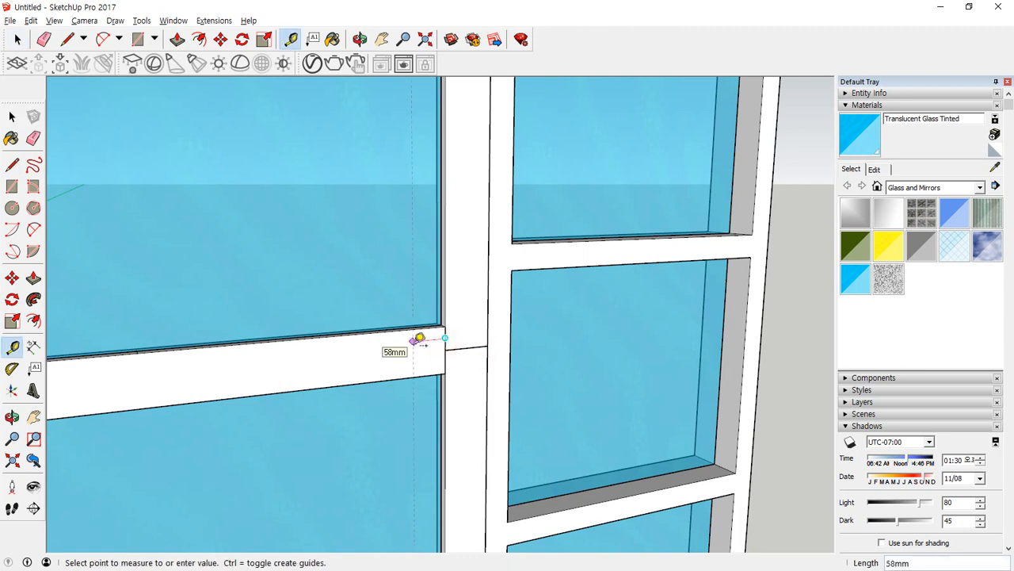
{"action": "left_click", "coordinate": [421, 339]}
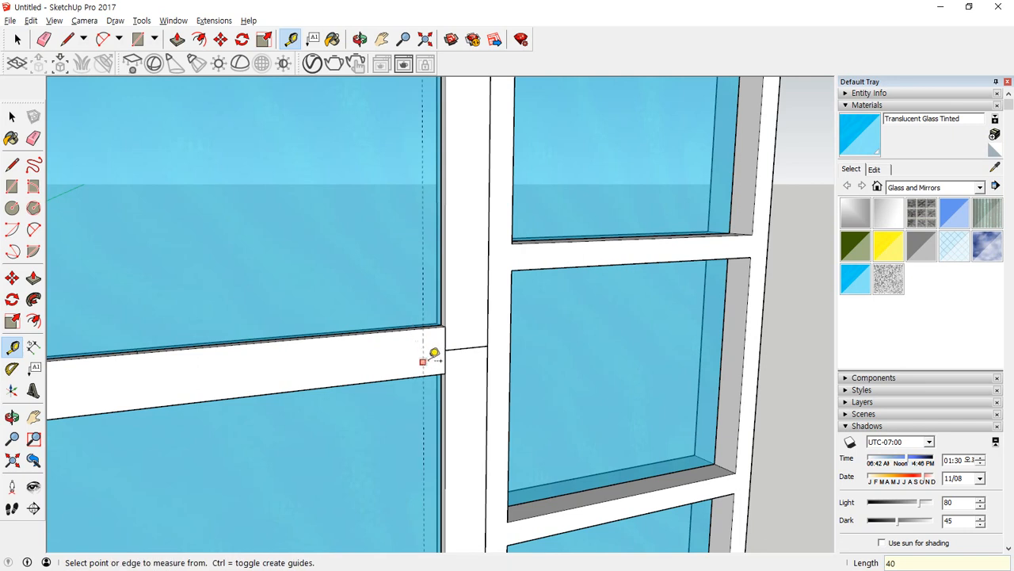
{"action": "left_click", "coordinate": [406, 328]}
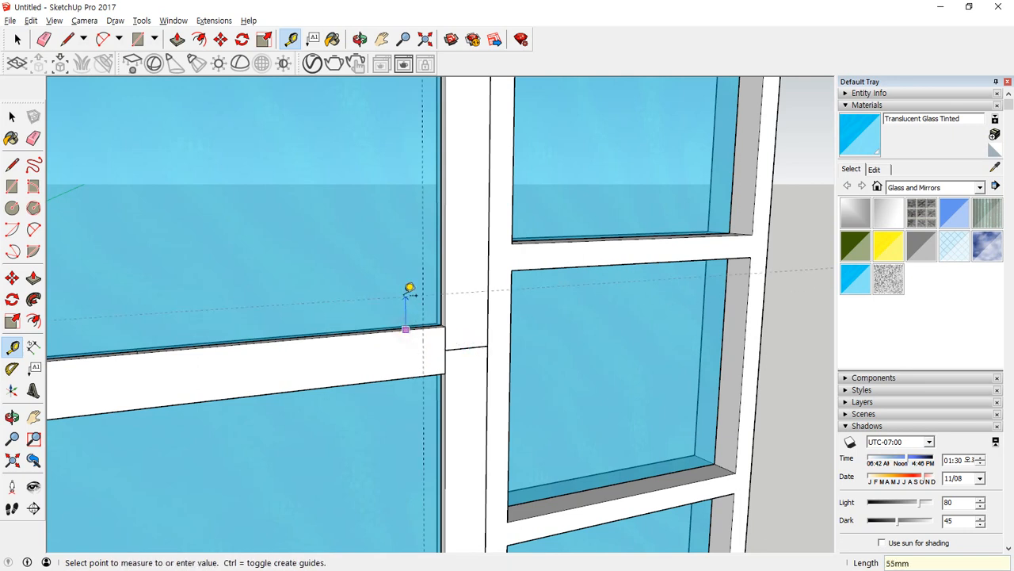
{"action": "key", "text": "Return"}
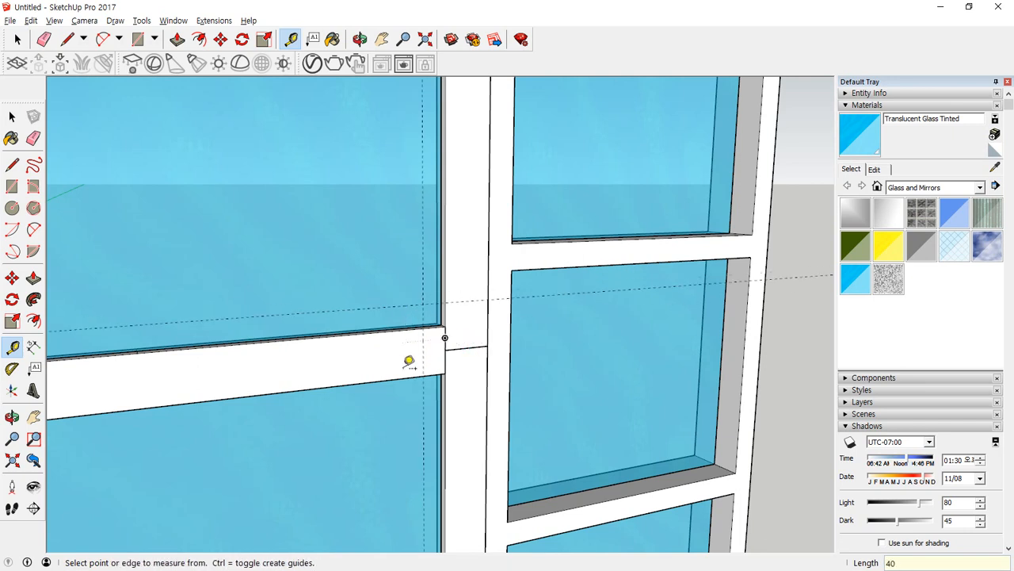
{"action": "left_click", "coordinate": [401, 378]}
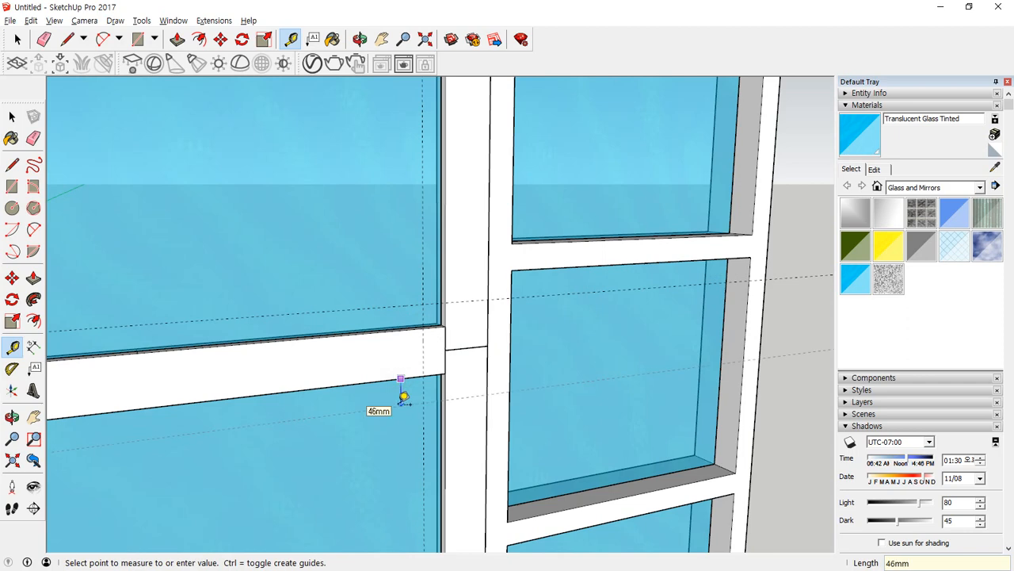
{"action": "key", "text": "Escape"}
Erase the helper lines and draw a 120 by 160 mm rectangle between the guides at the door's outer edge.
{"action": "scroll", "coordinate": [491, 333], "scroll_direction": "up", "scroll_amount": 1}
{"action": "key", "text": "r"}
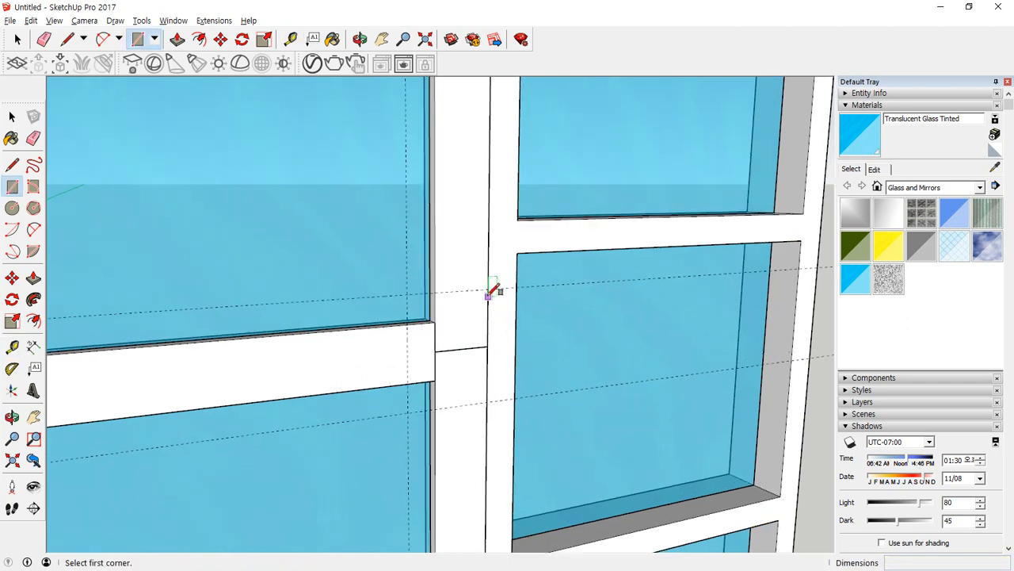
{"action": "key", "text": "e"}
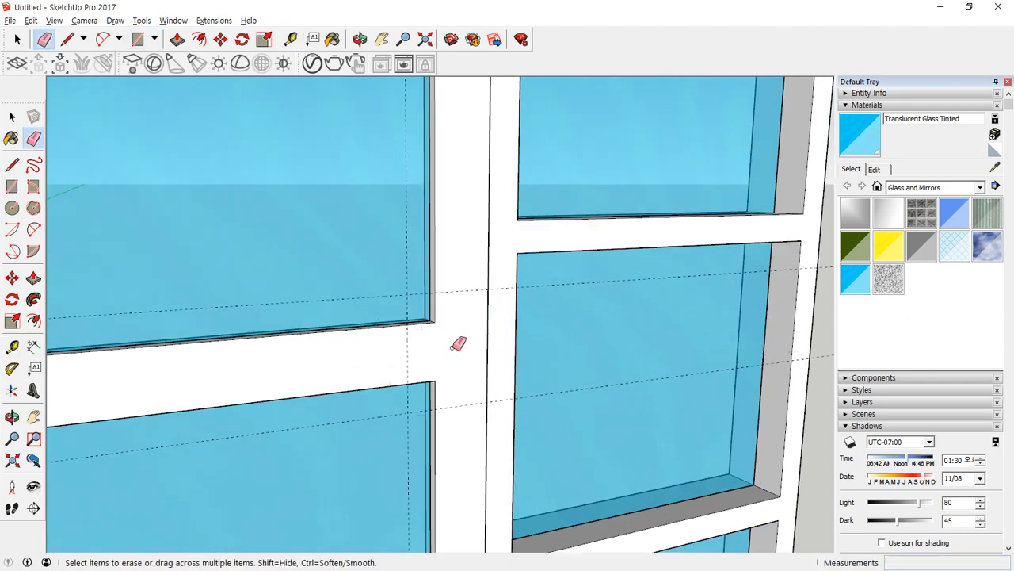
{"action": "left_click", "coordinate": [435, 348]}
{"action": "key", "text": "r"}
{"action": "left_click", "coordinate": [488, 288]}
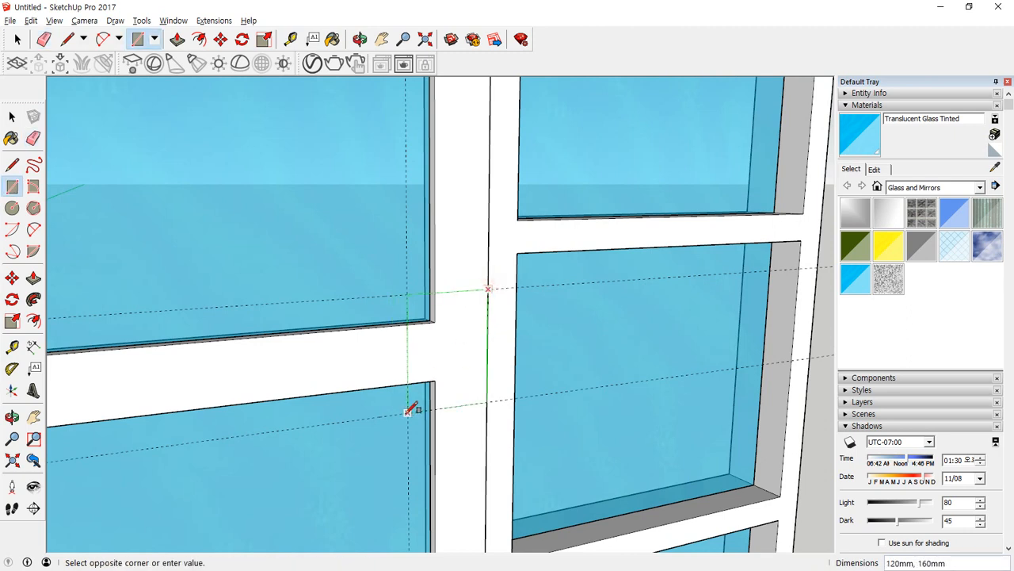
{"action": "left_click", "coordinate": [408, 413]}
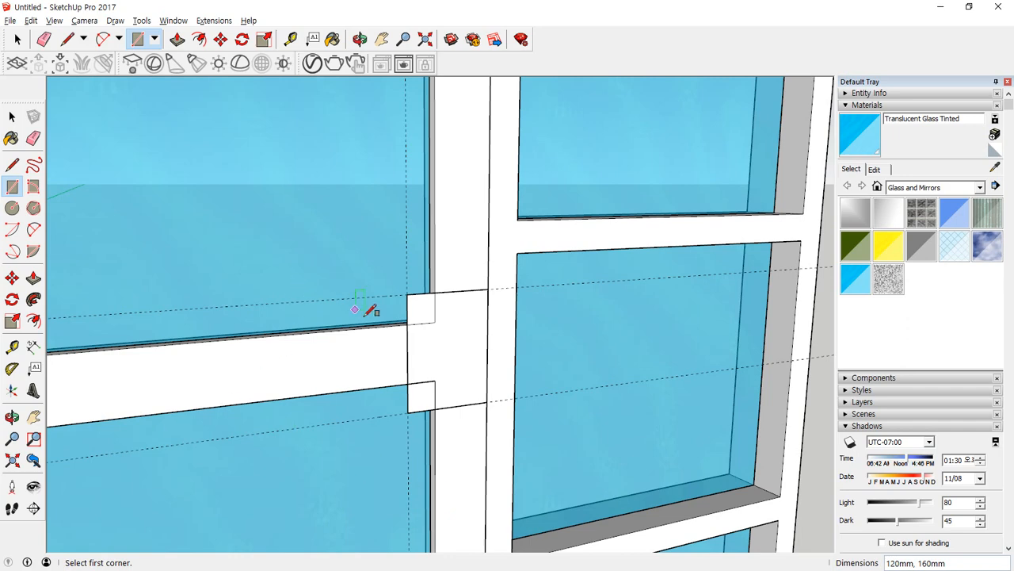
Move the rectangle 20 mm out from the door's face along the green axis.
{"action": "key", "text": "space"}
{"action": "left_click", "coordinate": [452, 348]}
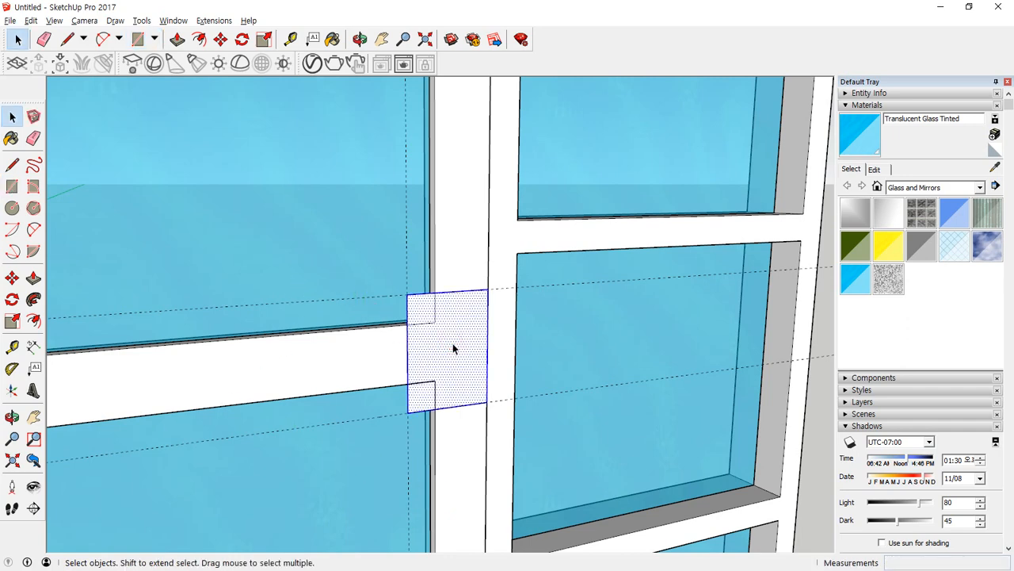
{"action": "middle_click_drag", "start_coordinate": [453, 347], "coordinate": [472, 318]}
{"action": "key", "text": "m"}
{"action": "left_click", "coordinate": [489, 290]}
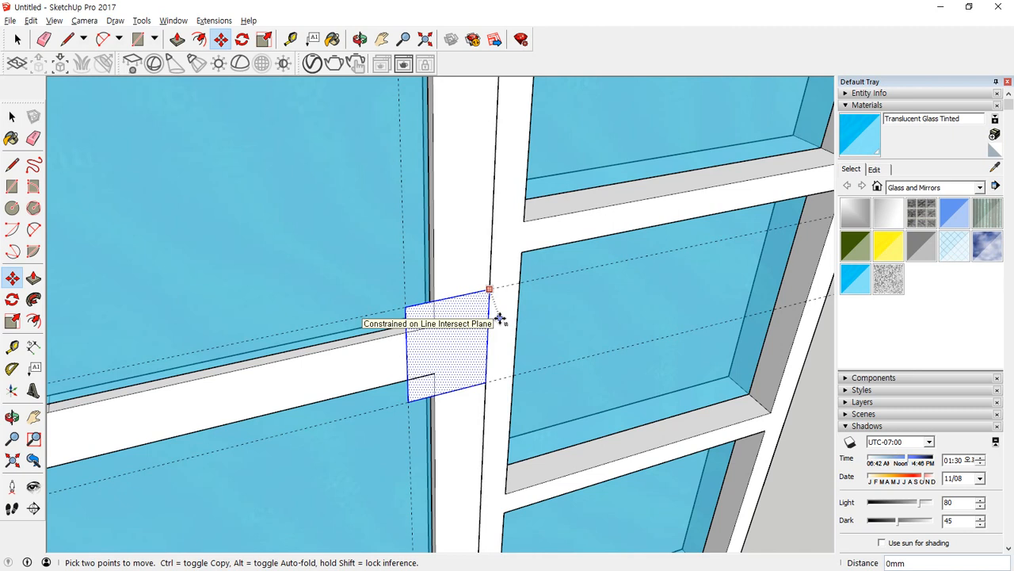
{"action": "key", "text": "Return"}
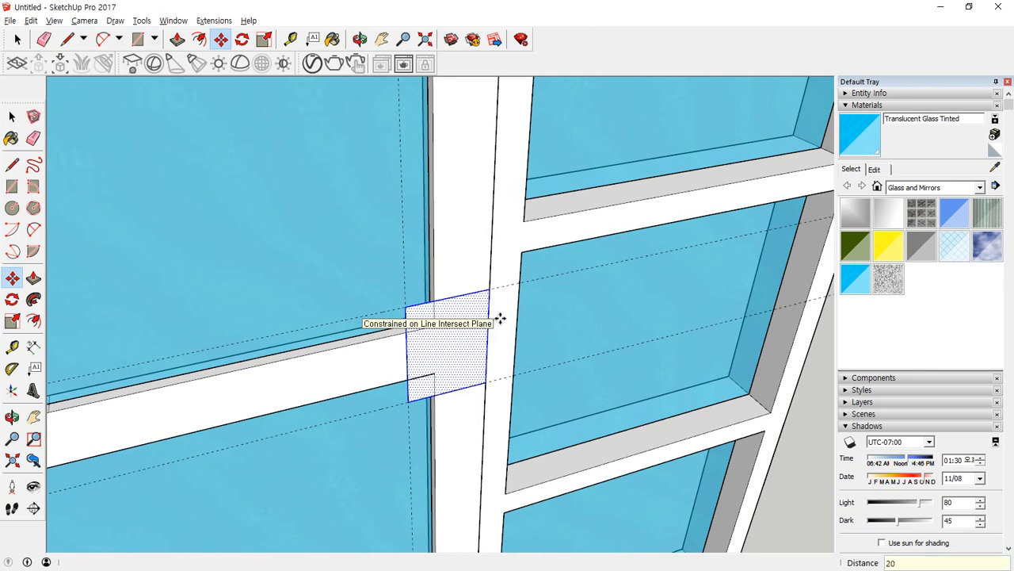
{"action": "middle_click_drag", "start_coordinate": [469, 204], "coordinate": [471, 409]}
{"action": "scroll", "coordinate": [488, 296], "scroll_direction": "up", "scroll_amount": 5}
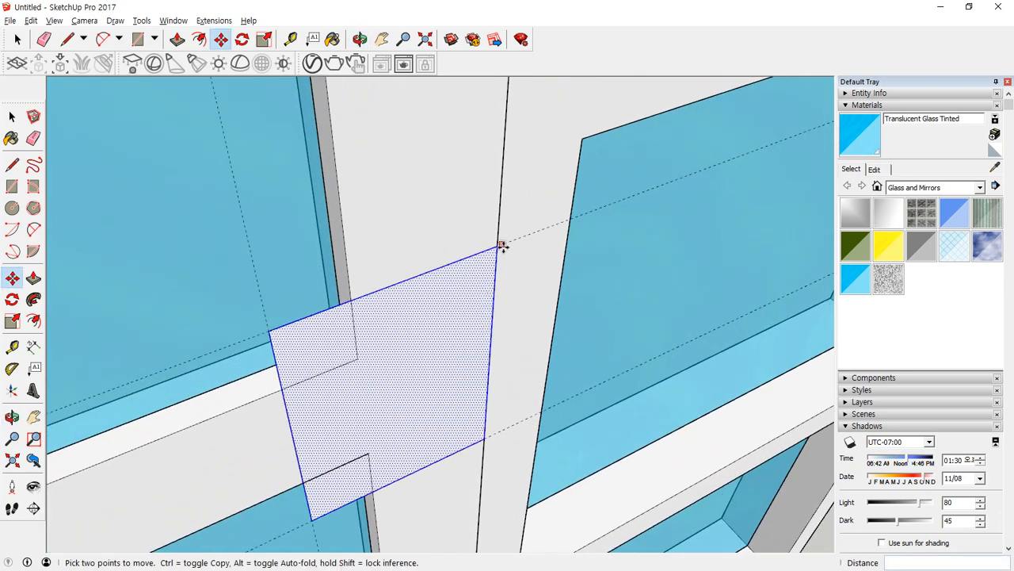
{"action": "left_click", "coordinate": [496, 247]}
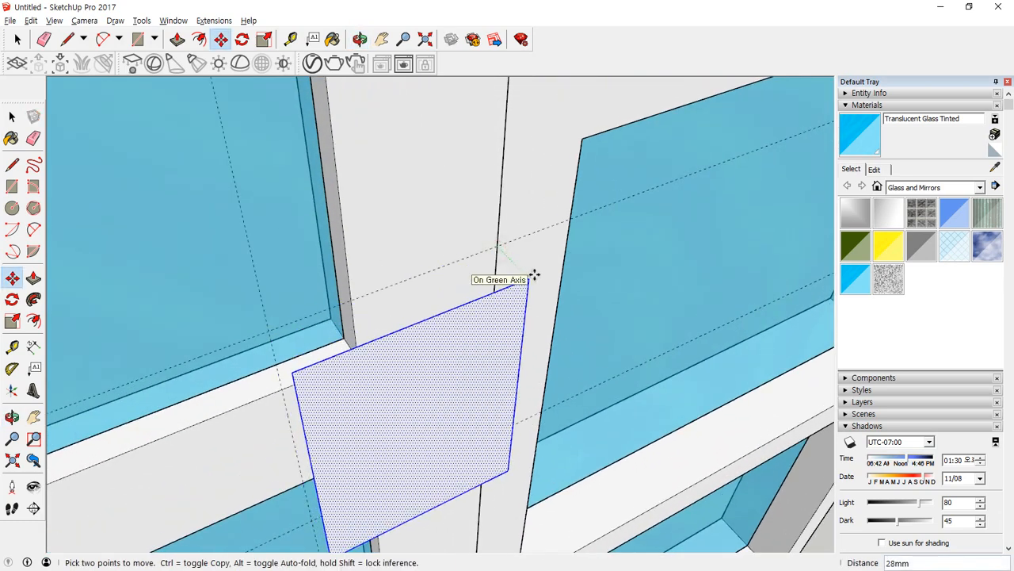
{"action": "type", "text": "20"}
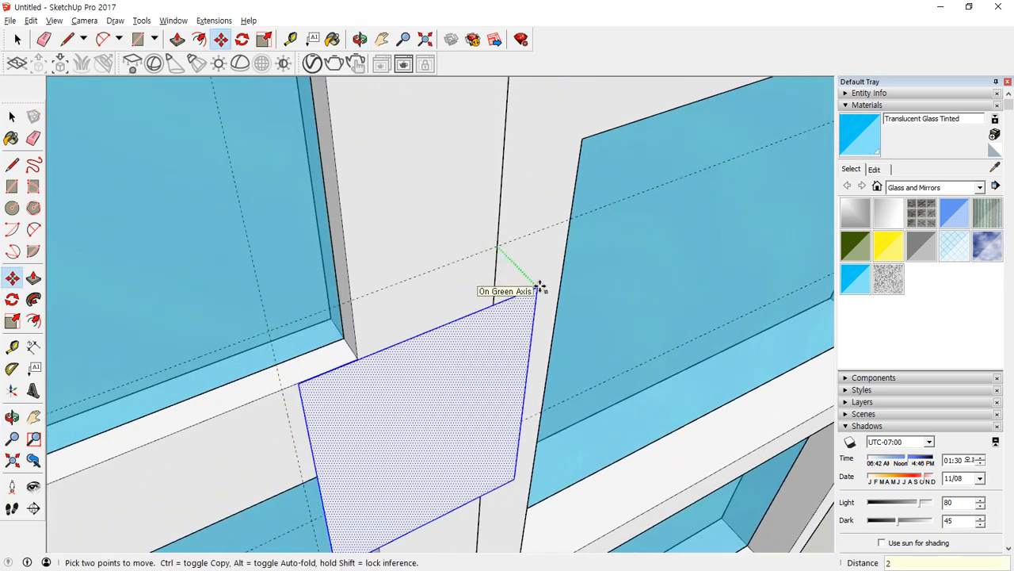
{"action": "key", "text": "Return"}
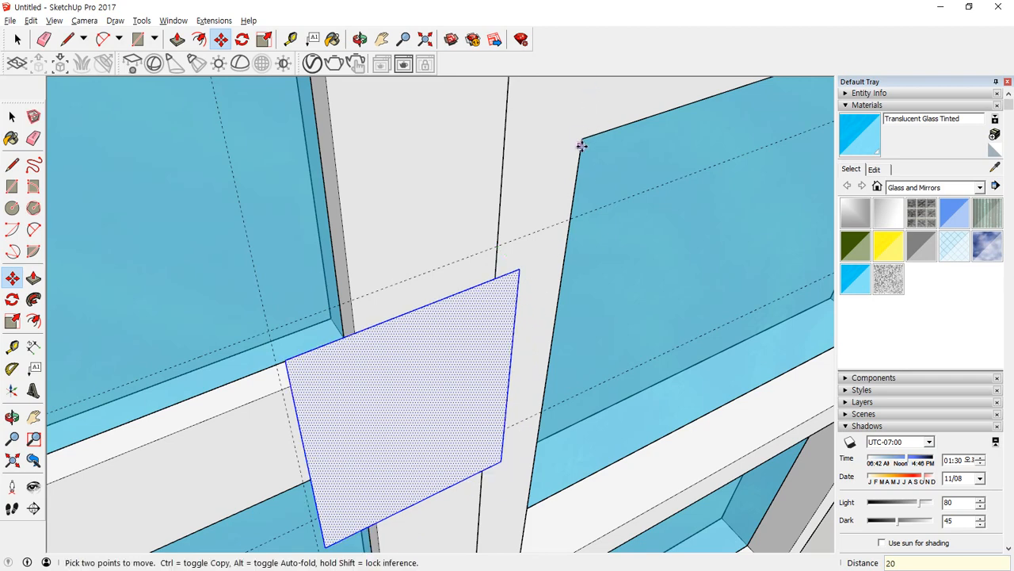
Copy the rectangle's outer vertical edge 5 mm inward to split off a narrow strip.
{"action": "key", "text": "l"}
{"action": "middle_click_drag", "start_coordinate": [498, 314], "coordinate": [462, 291]}
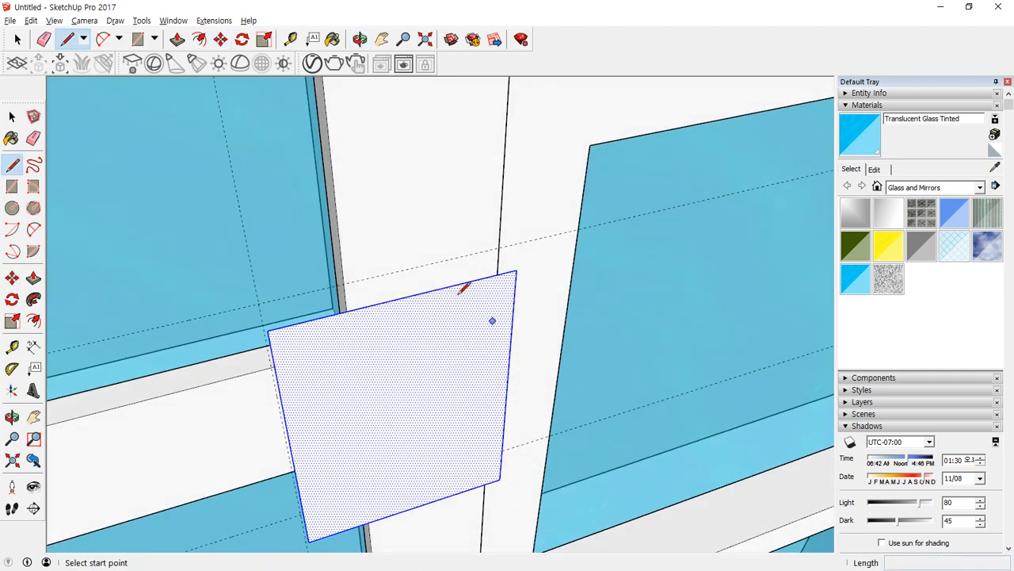
{"action": "key", "text": "space"}
{"action": "left_click", "coordinate": [514, 321]}
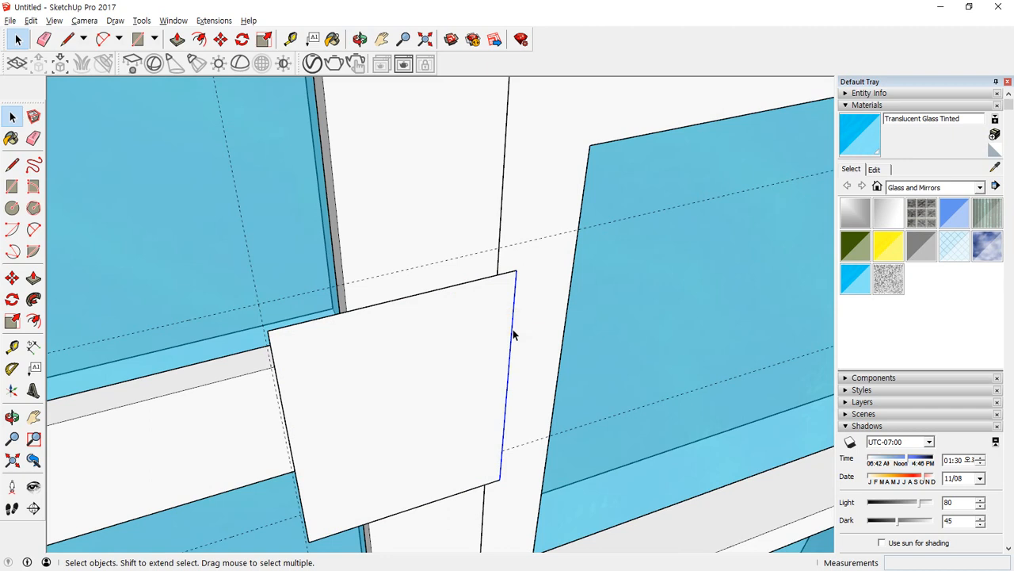
{"action": "key", "text": "m"}
{"action": "key", "text": "ctrl"}
{"action": "left_click", "coordinate": [513, 320]}
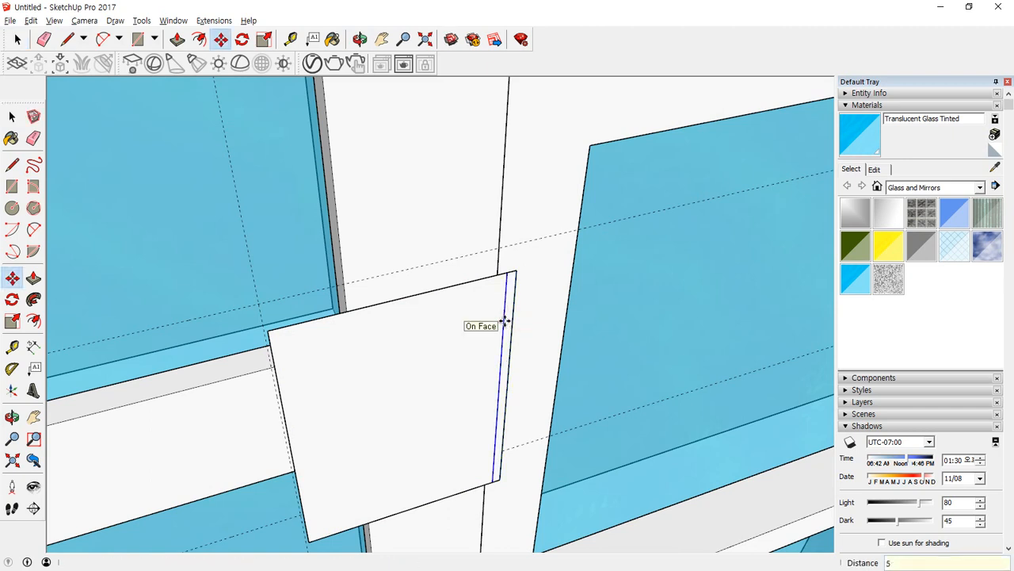
{"action": "key", "text": "Return"}
Extrude the narrow strip 20 mm back to the door's face and pull the remaining plate face 5 mm outward.
{"action": "scroll", "coordinate": [507, 253], "scroll_direction": "up", "scroll_amount": 3}
{"action": "key", "text": "p"}
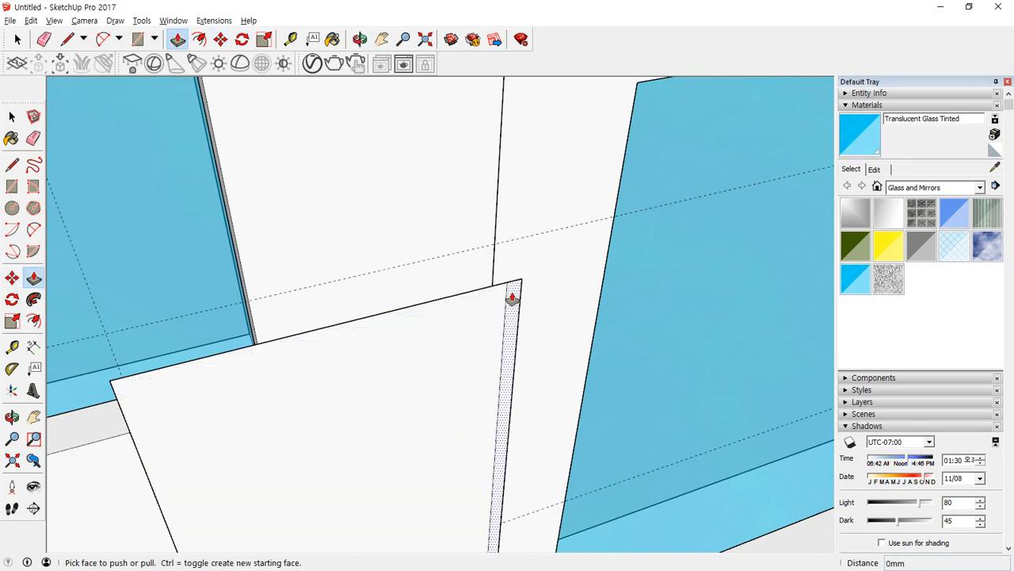
{"action": "left_click", "coordinate": [508, 291]}
{"action": "left_click", "coordinate": [496, 221]}
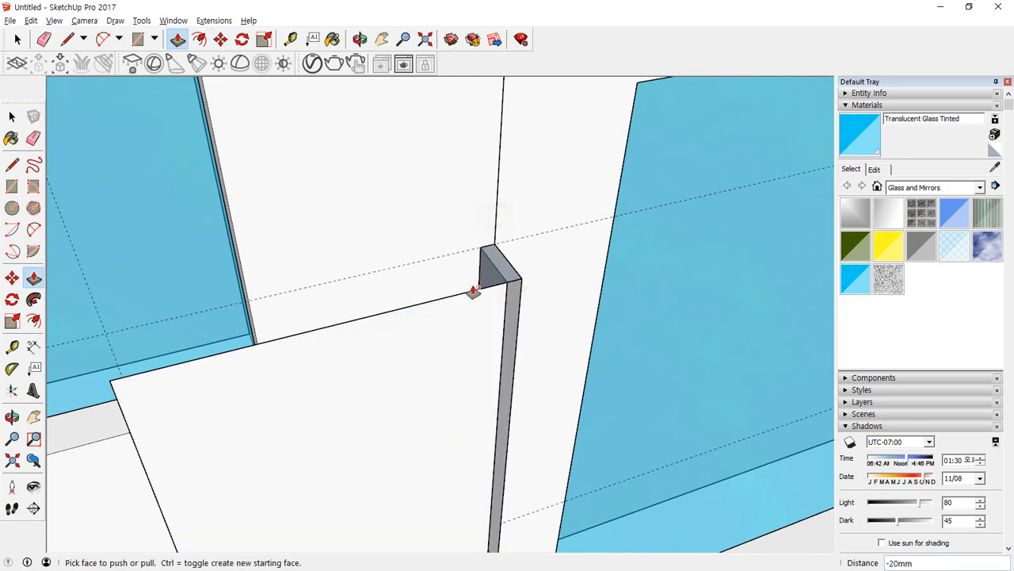
{"action": "left_click", "coordinate": [441, 332]}
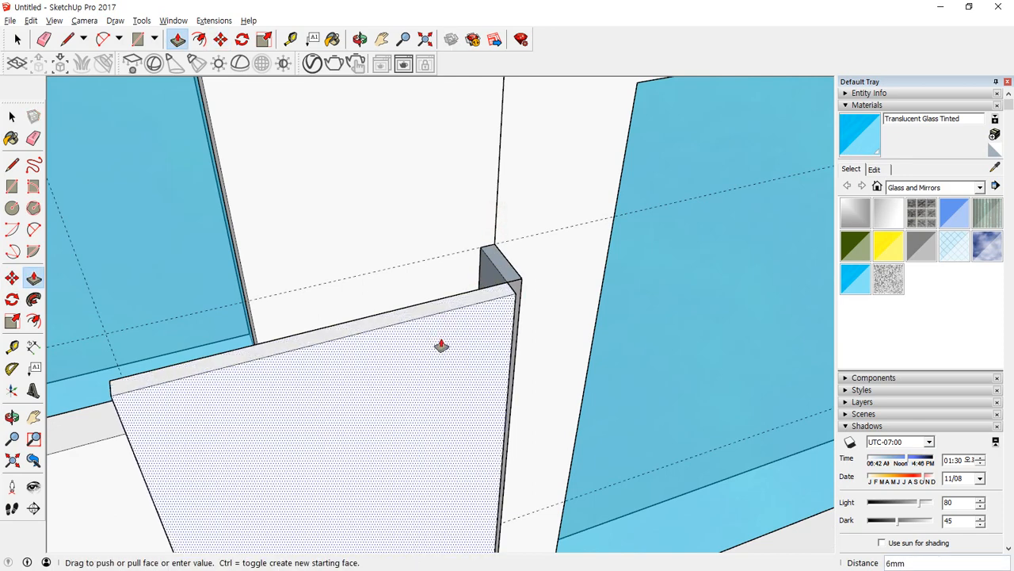
{"action": "type", "text": "5"}
{"action": "key", "text": "Return"}
Draw the missing vertical edge at the plate's corner and extrude the narrow strip 5 mm flush with the plate's front.
{"action": "middle_click_drag", "start_coordinate": [523, 296], "coordinate": [337, 260]}
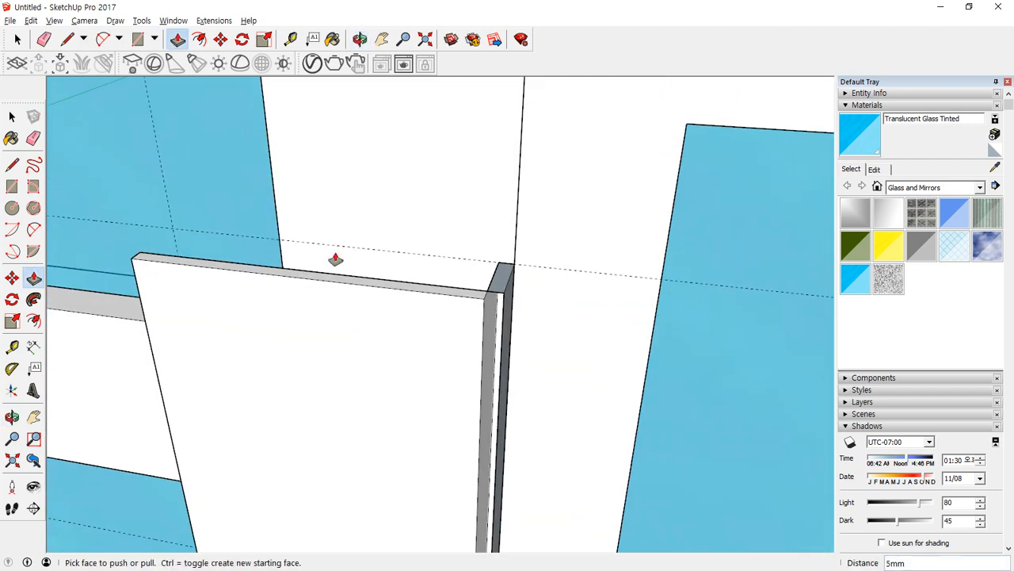
{"action": "scroll", "coordinate": [508, 321], "scroll_direction": "up", "scroll_amount": 2}
{"action": "mouse_move", "coordinate": [508, 321]}
{"action": "middle_mouse_down"}
{"action": "mouse_move", "coordinate": [491, 288]}
{"action": "mouse_move", "coordinate": [449, 294]}
{"action": "mouse_move", "coordinate": [484, 295]}
{"action": "mouse_move", "coordinate": [434, 356]}
{"action": "mouse_move", "coordinate": [290, 285]}
{"action": "mouse_move", "coordinate": [453, 278]}
{"action": "mouse_move", "coordinate": [423, 436]}
{"action": "mouse_move", "coordinate": [385, 317]}
{"action": "mouse_move", "coordinate": [544, 254]}
{"action": "mouse_move", "coordinate": [588, 310]}
{"action": "mouse_move", "coordinate": [494, 322]}
{"action": "middle_mouse_up"}
{"action": "key", "text": "l"}
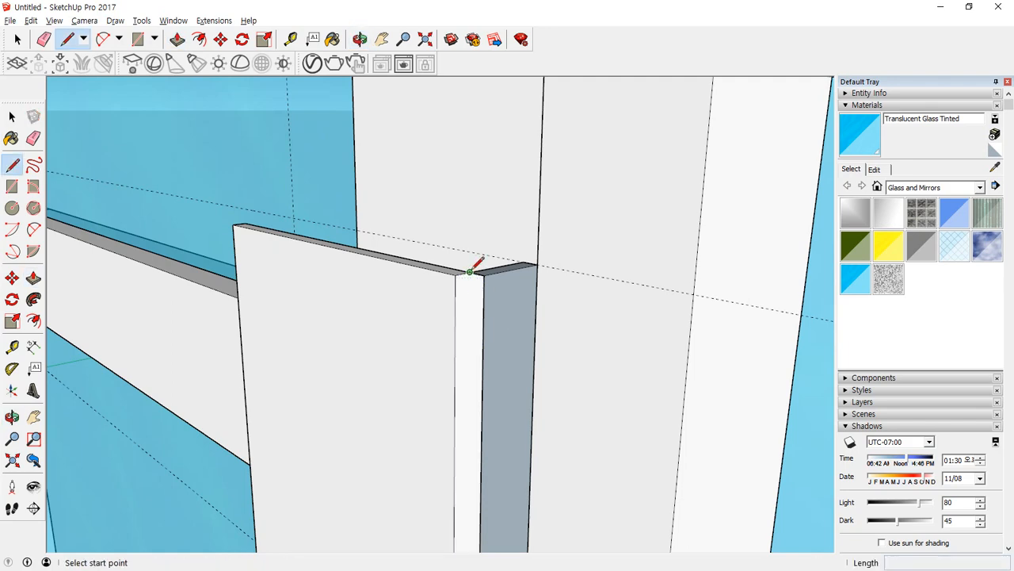
{"action": "left_click", "coordinate": [470, 271]}
{"action": "middle_click_drag", "start_coordinate": [470, 271], "coordinate": [430, 238]}
{"action": "left_click", "coordinate": [425, 361]}
{"action": "key", "text": "p"}
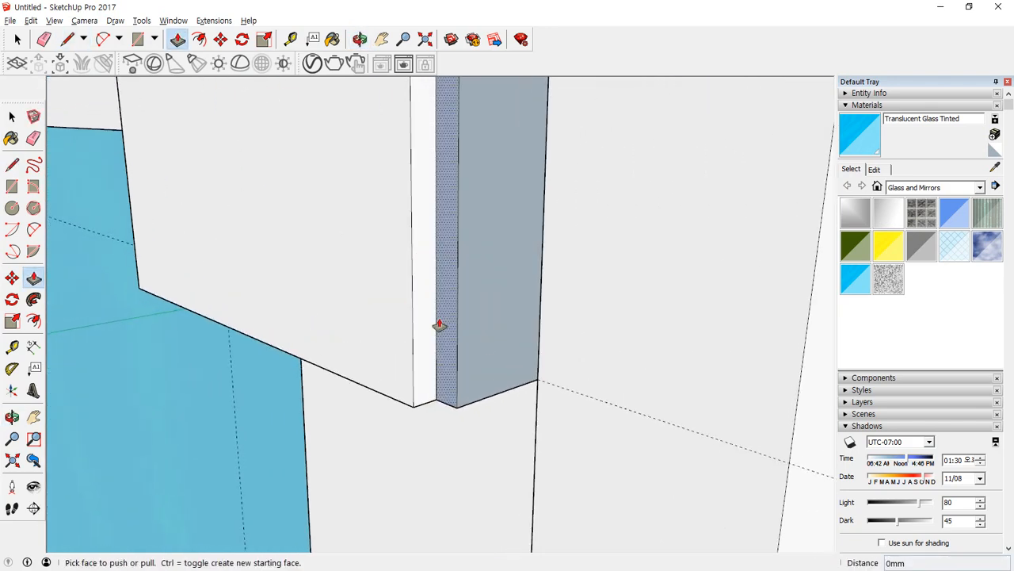
{"action": "left_click", "coordinate": [440, 325]}
{"action": "left_click", "coordinate": [405, 302]}
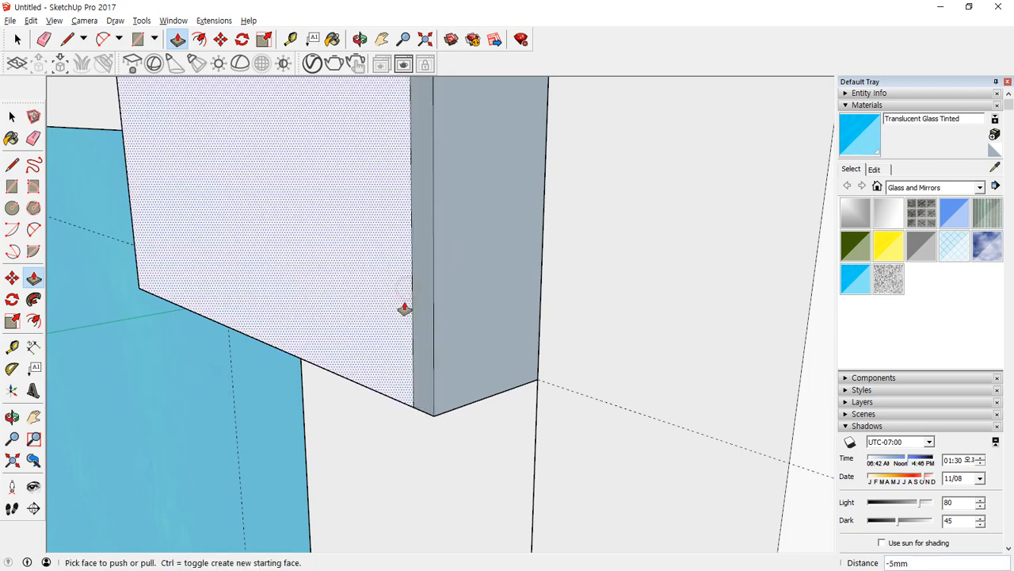
Erase the leftover edges on the faces of the L-shaped plate at the door's edge.
{"action": "key", "text": "e"}
{"action": "middle_click_drag", "start_coordinate": [396, 294], "coordinate": [364, 443]}
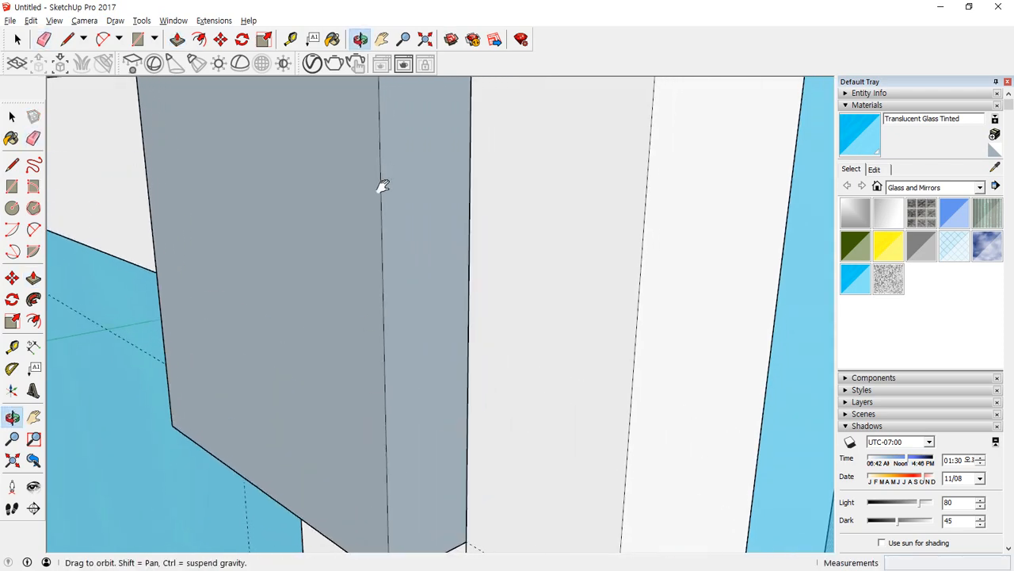
{"action": "middle_click_drag", "start_coordinate": [380, 188], "coordinate": [365, 301], "text": "shift"}
{"action": "middle_click_drag", "start_coordinate": [365, 138], "coordinate": [372, 277]}
{"action": "scroll", "coordinate": [364, 281], "scroll_direction": "up", "scroll_amount": 3}
{"action": "left_click_drag", "start_coordinate": [353, 365], "coordinate": [323, 357]}
{"action": "scroll", "coordinate": [360, 374], "scroll_direction": "down", "scroll_amount": 4}
{"action": "mouse_move", "coordinate": [336, 437]}
{"action": "middle_mouse_down"}
{"action": "mouse_move", "coordinate": [297, 135]}
{"action": "mouse_move", "coordinate": [324, 141]}
{"action": "mouse_move", "coordinate": [324, 357]}
{"action": "middle_mouse_up"}
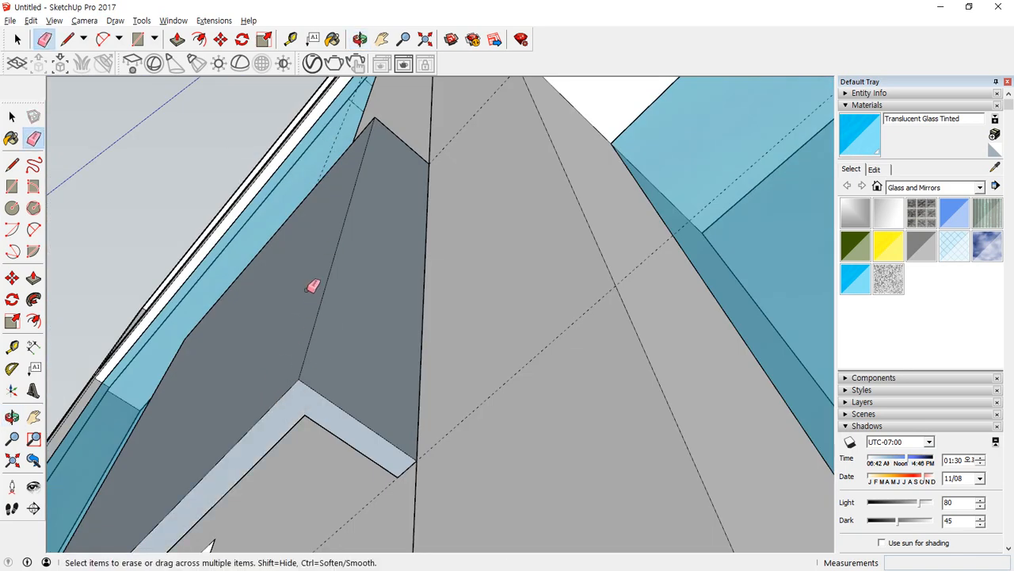
{"action": "mouse_move", "coordinate": [315, 286]}
{"action": "middle_mouse_down"}
{"action": "mouse_move", "coordinate": [323, 294]}
{"action": "mouse_move", "coordinate": [313, 478]}
{"action": "mouse_move", "coordinate": [289, 355]}
{"action": "mouse_move", "coordinate": [243, 426]}
{"action": "mouse_move", "coordinate": [354, 243]}
{"action": "mouse_move", "coordinate": [296, 240]}
{"action": "middle_mouse_up"}
{"action": "scroll", "coordinate": [272, 278], "scroll_direction": "down", "scroll_amount": 3}
{"action": "scroll", "coordinate": [272, 278], "scroll_direction": "down", "scroll_amount": 3}
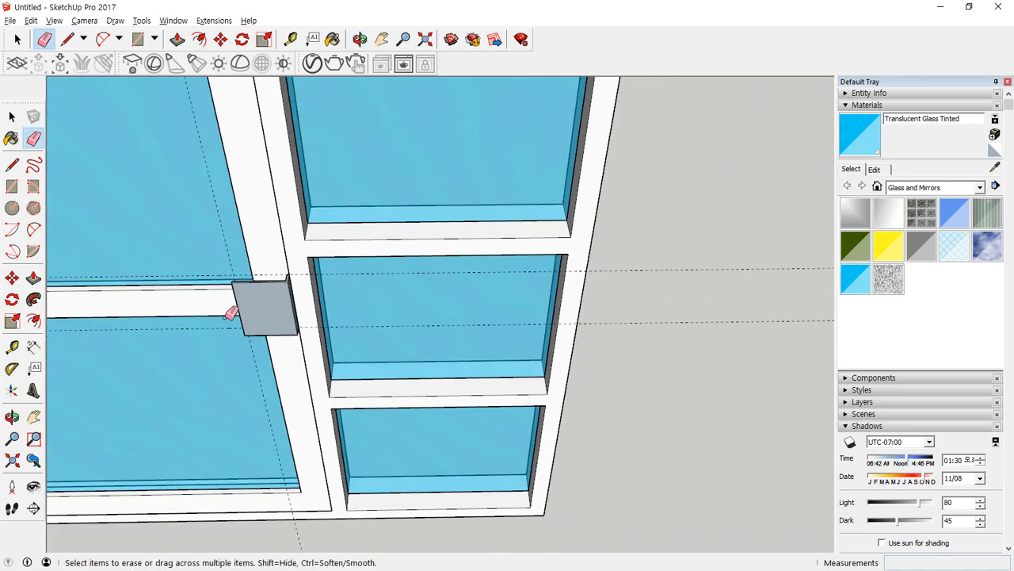
{"action": "mouse_move", "coordinate": [229, 310]}
{"action": "middle_mouse_down"}
{"action": "mouse_move", "coordinate": [235, 240]}
{"action": "mouse_move", "coordinate": [544, 215]}
{"action": "mouse_move", "coordinate": [365, 293]}
{"action": "middle_mouse_up"}
{"action": "scroll", "coordinate": [365, 293], "scroll_direction": "up", "scroll_amount": 2}
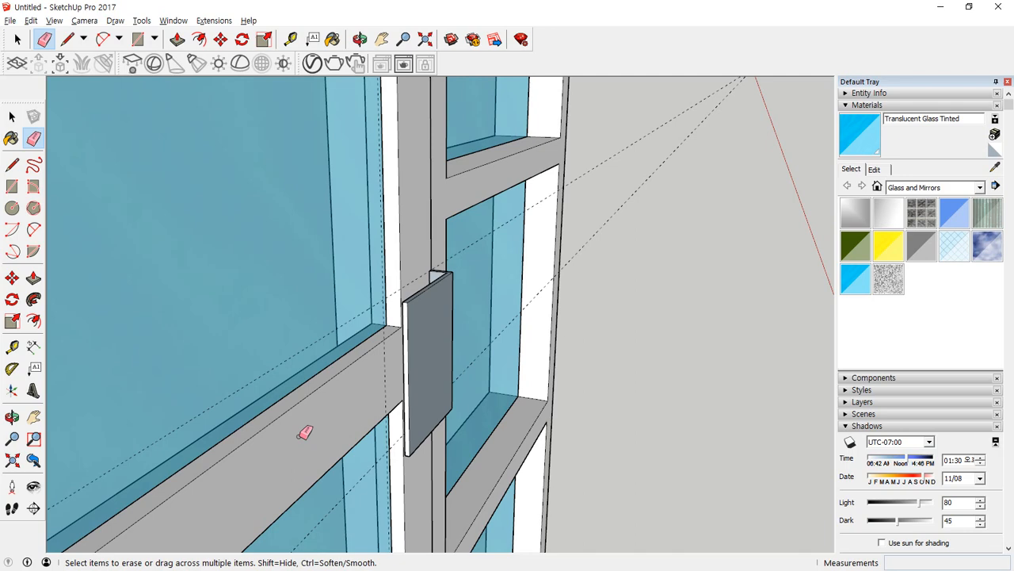
{"action": "mouse_move", "coordinate": [472, 255]}
{"action": "middle_mouse_down"}
{"action": "mouse_move", "coordinate": [428, 304]}
{"action": "mouse_move", "coordinate": [375, 457]}
{"action": "mouse_move", "coordinate": [149, 302]}
{"action": "mouse_move", "coordinate": [497, 356]}
{"action": "middle_mouse_up"}
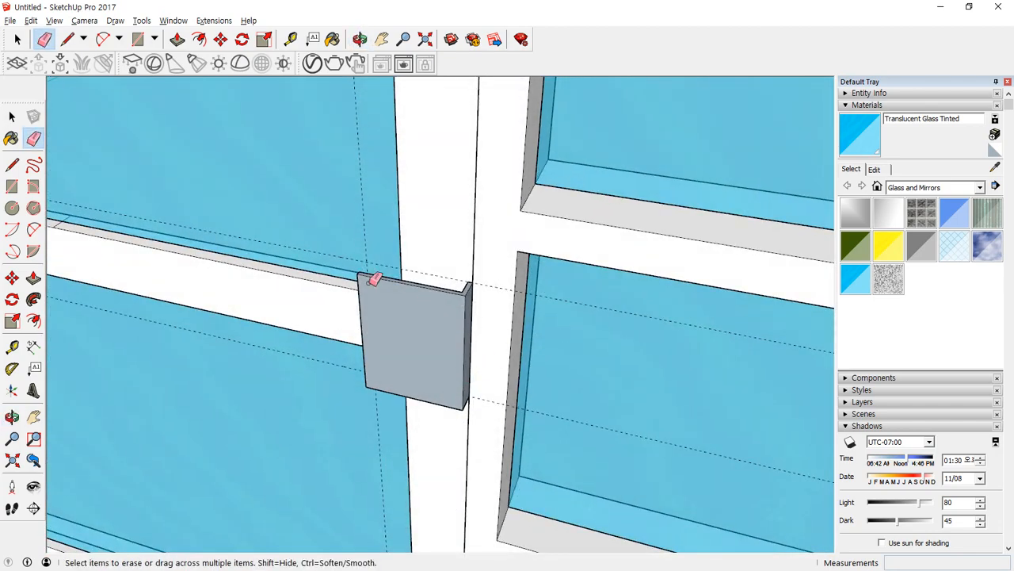
{"action": "key", "text": "space"}
{"action": "left_click", "coordinate": [407, 310]}
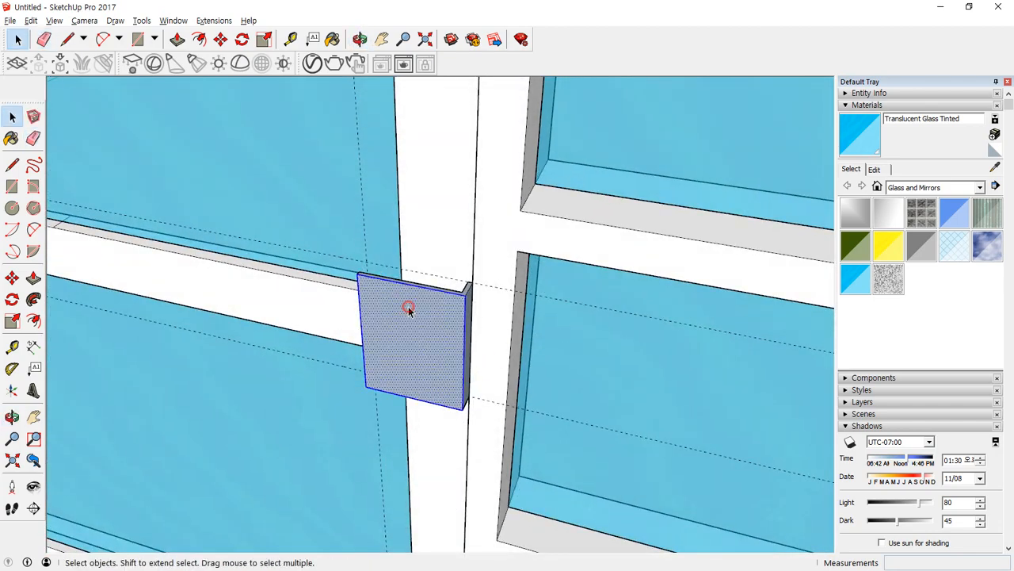
{"action": "right_click", "coordinate": [411, 312]}
{"action": "key", "text": "Escape"}
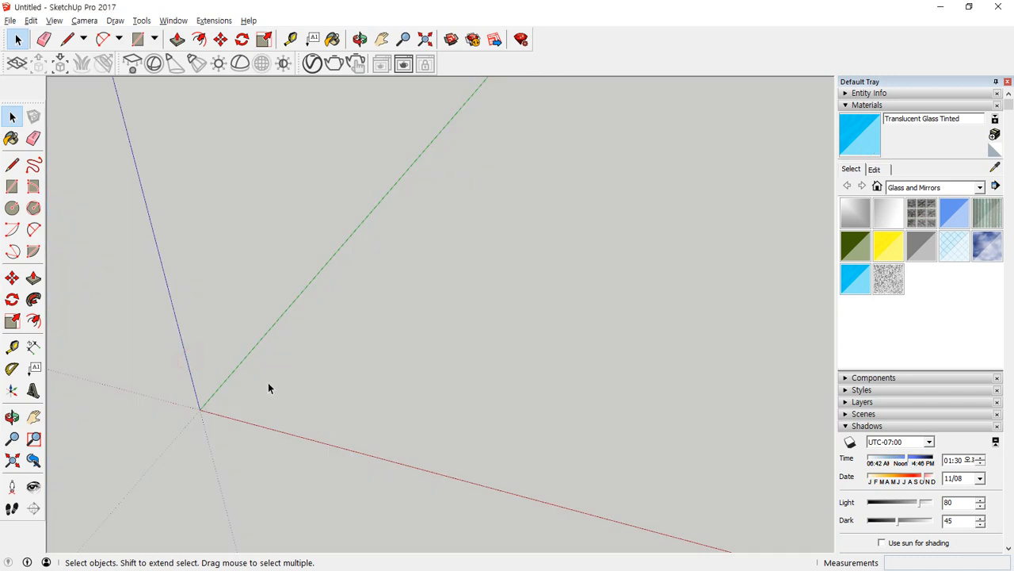
{"action": "key", "text": "l"}
{"action": "left_click", "coordinate": [200, 409]}
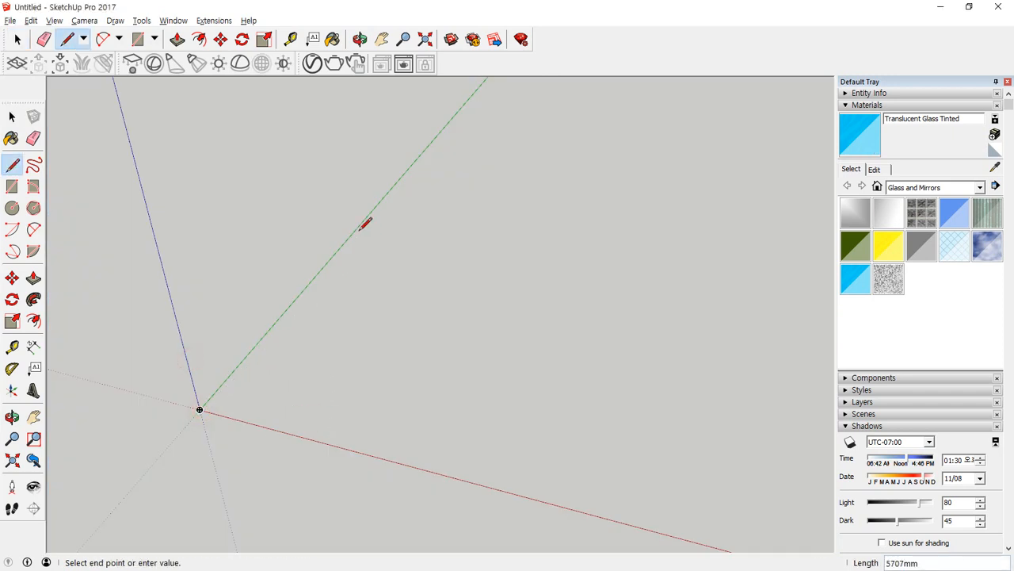
{"action": "left_click", "coordinate": [542, 266]}
{"action": "middle_click_drag", "start_coordinate": [544, 265], "coordinate": [402, 367]}
{"action": "key", "text": "space"}
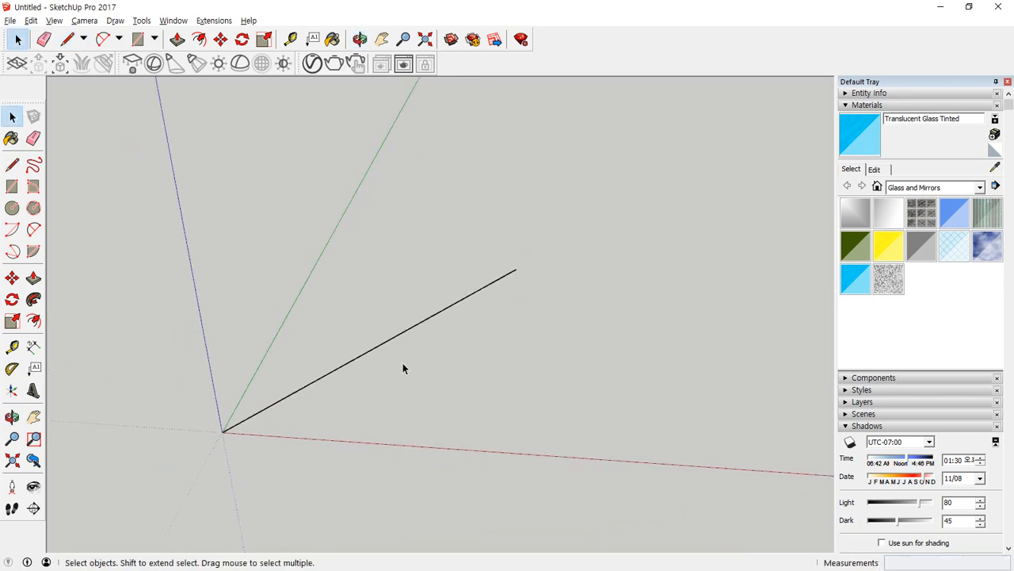
{"action": "left_click_drag", "start_coordinate": [418, 362], "coordinate": [370, 289]}
{"action": "key", "text": "Delete"}
Draw a freehand straight line on the ground plane between the red and green axes as a sweep path.
{"action": "key", "text": "l"}
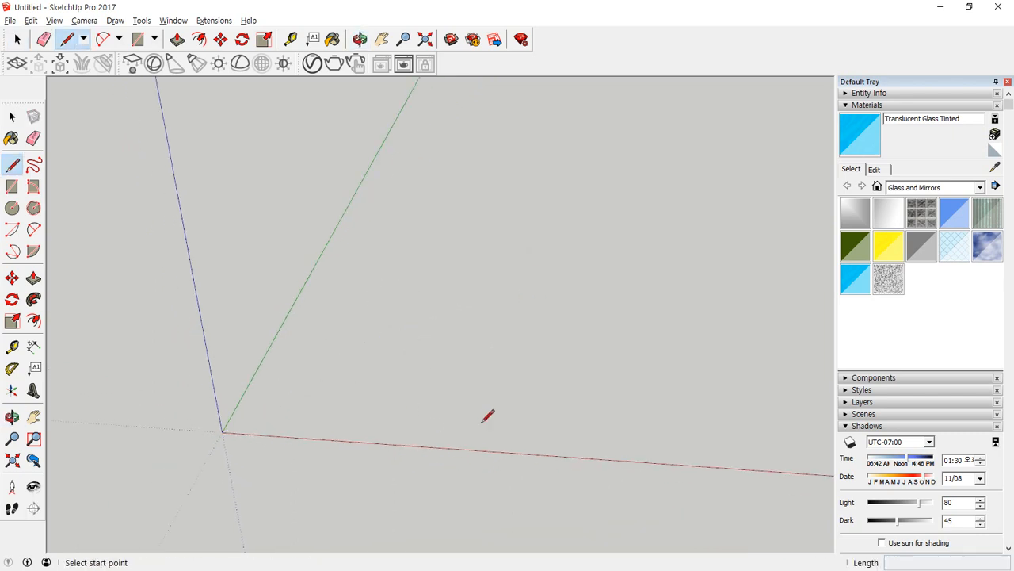
{"action": "left_click", "coordinate": [472, 419]}
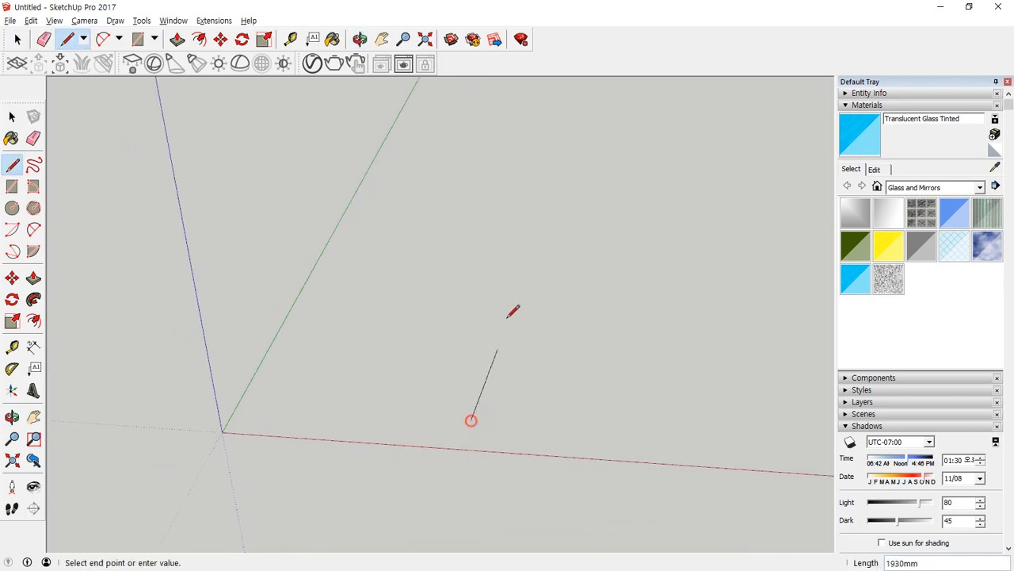
{"action": "left_click", "coordinate": [522, 210]}
{"action": "key", "text": "space"}
{"action": "middle_click_drag", "start_coordinate": [509, 311], "coordinate": [415, 399]}
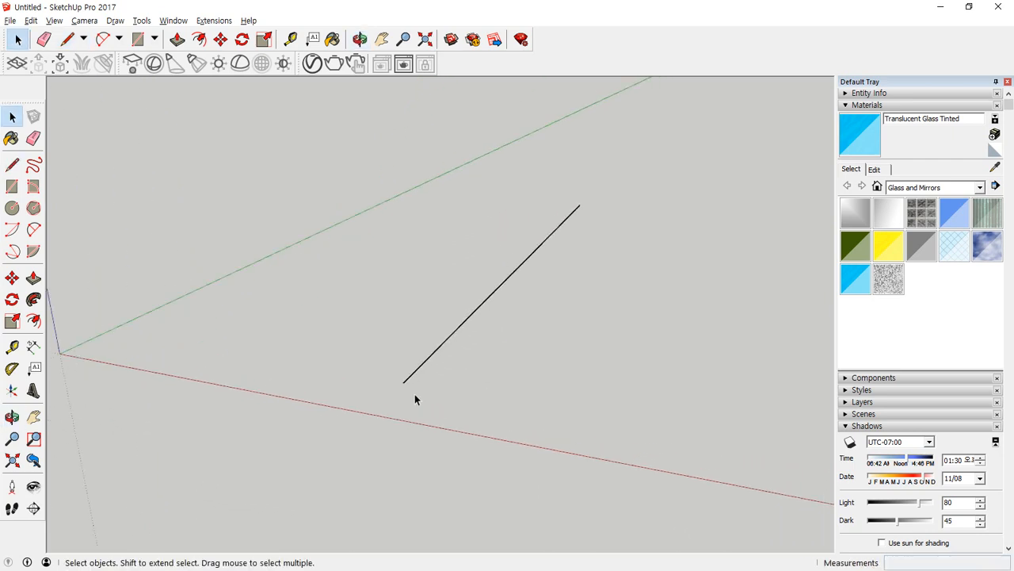
Draw a 24-sided upright circle centred on the line's near endpoint.
{"action": "key", "text": "c"}
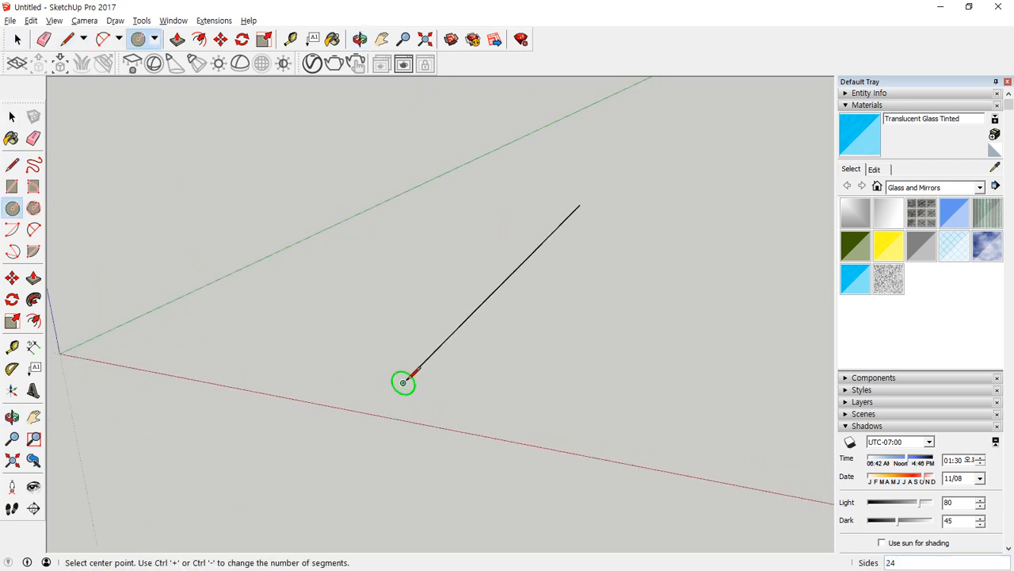
{"action": "left_click", "coordinate": [404, 379]}
{"action": "left_click", "coordinate": [404, 328]}
{"action": "middle_click_drag", "start_coordinate": [499, 380], "coordinate": [312, 420]}
{"action": "key", "text": "space"}
Sweep the circle along the straight line into a cylinder with Follow Me and undo the sweep.
{"action": "left_click", "coordinate": [669, 331]}
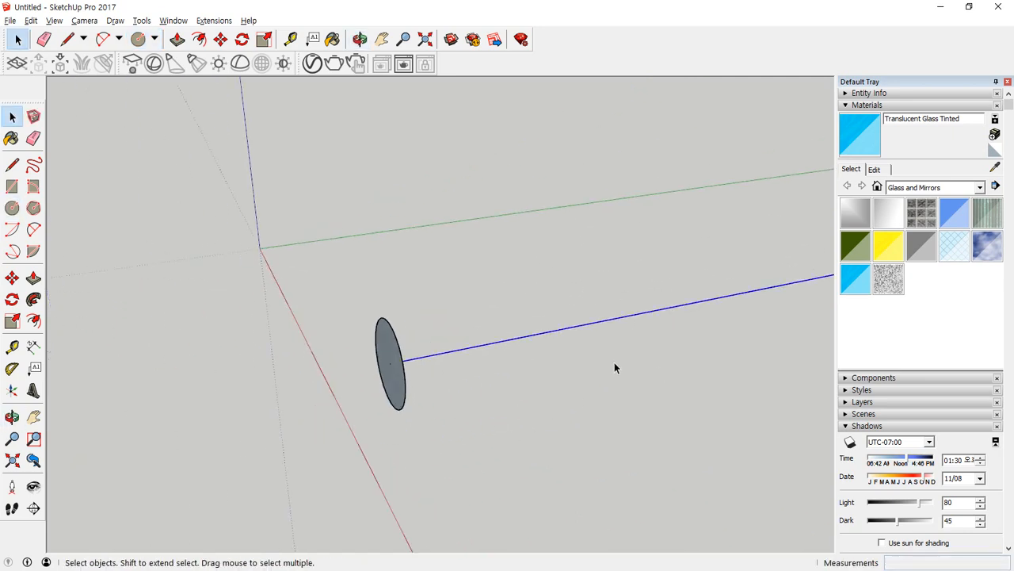
{"action": "middle_click_drag", "start_coordinate": [615, 367], "coordinate": [477, 399]}
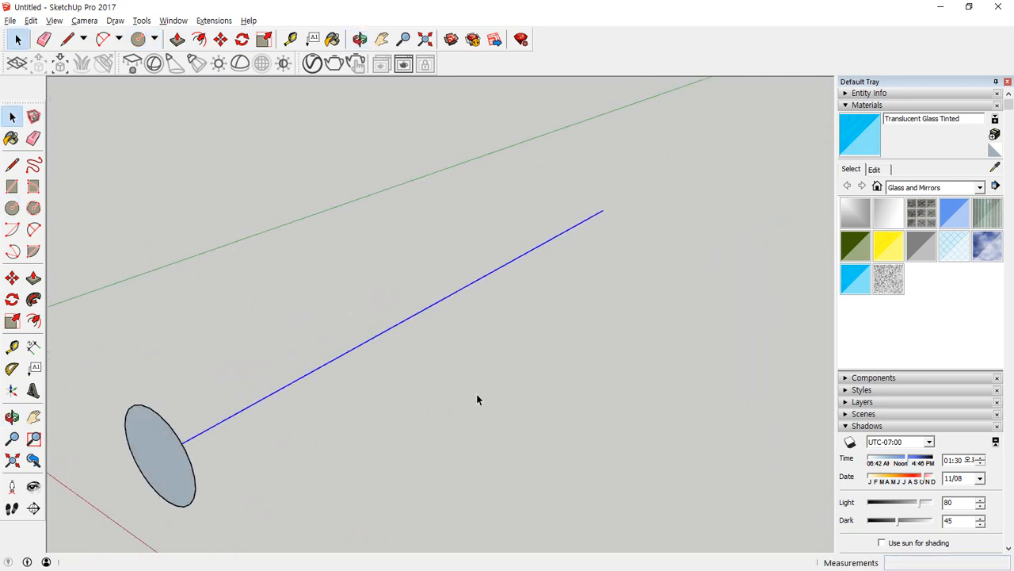
{"action": "left_click", "coordinate": [446, 425]}
{"action": "left_click", "coordinate": [137, 445]}
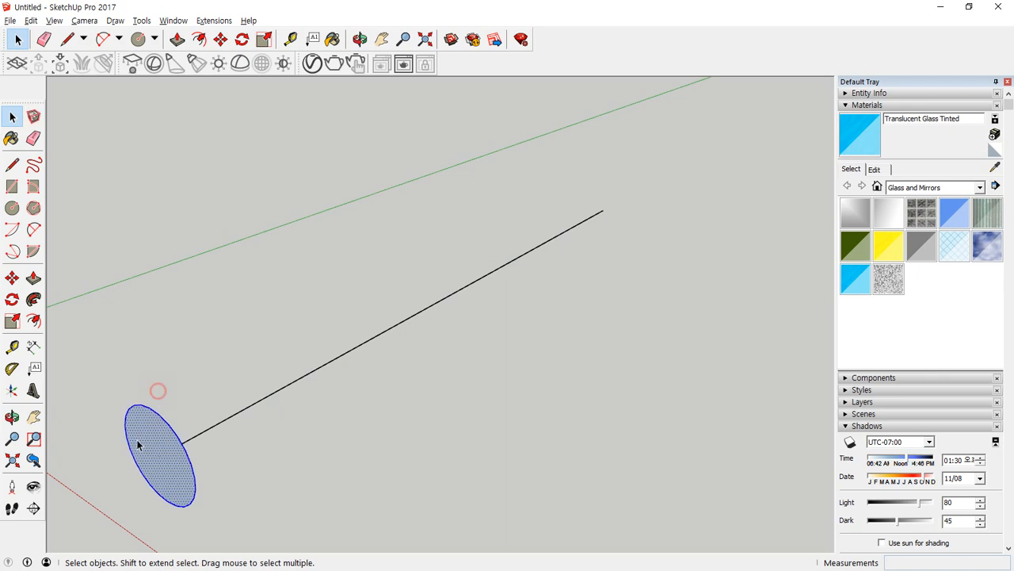
{"action": "left_click", "coordinate": [33, 301]}
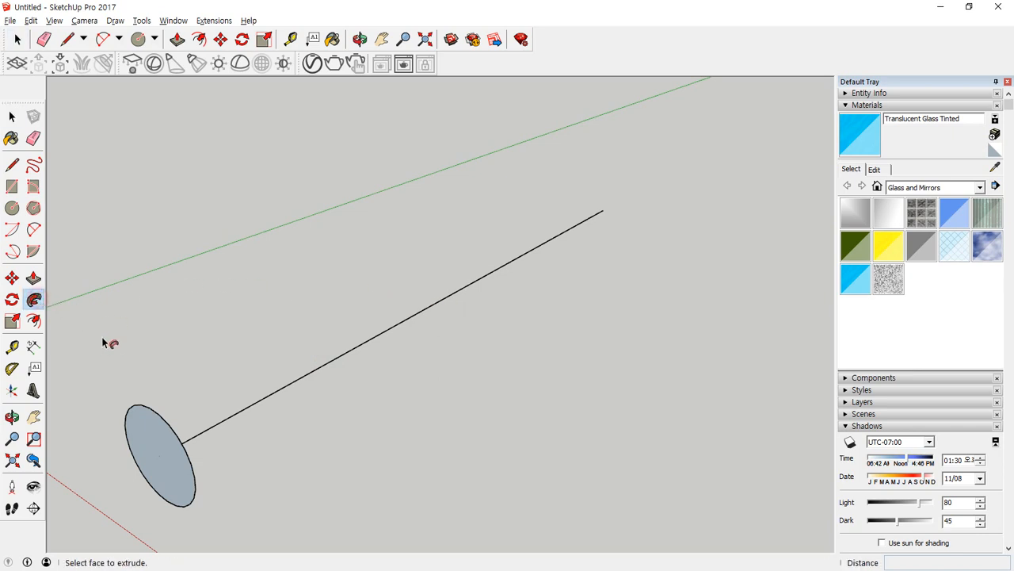
{"action": "mouse_move", "coordinate": [163, 443]}
{"action": "left_mouse_down"}
{"action": "mouse_move", "coordinate": [296, 401]}
{"action": "mouse_move", "coordinate": [578, 246]}
{"action": "mouse_move", "coordinate": [657, 216]}
{"action": "left_mouse_up"}
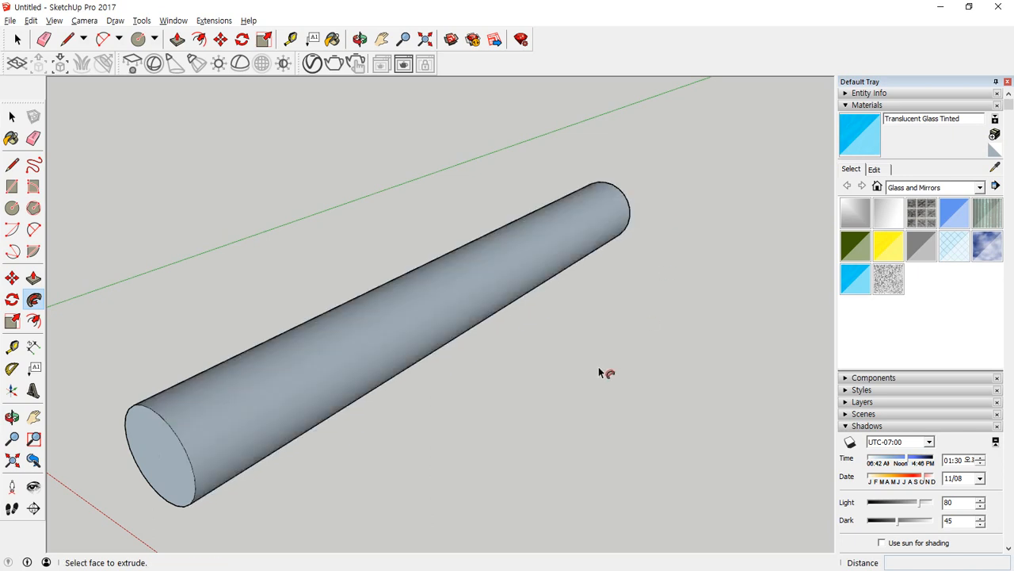
{"action": "key", "text": "ctrl+z"}
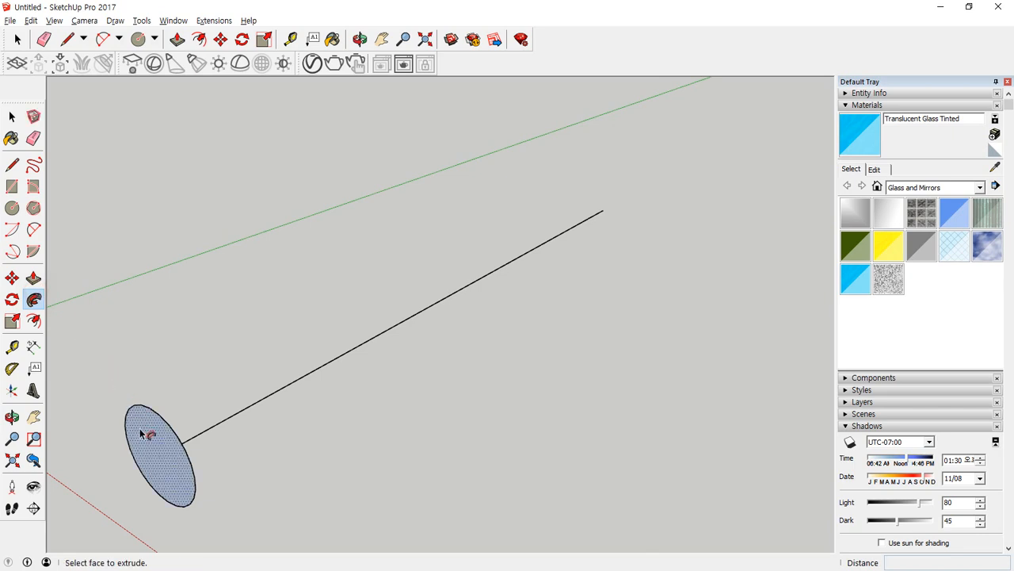
Repeat the Follow Me sweep of the circle along the full line and undo it again.
{"action": "mouse_move", "coordinate": [141, 432]}
{"action": "left_mouse_down"}
{"action": "mouse_move", "coordinate": [272, 410]}
{"action": "mouse_move", "coordinate": [404, 357]}
{"action": "mouse_move", "coordinate": [580, 256]}
{"action": "mouse_move", "coordinate": [625, 216]}
{"action": "left_mouse_up"}
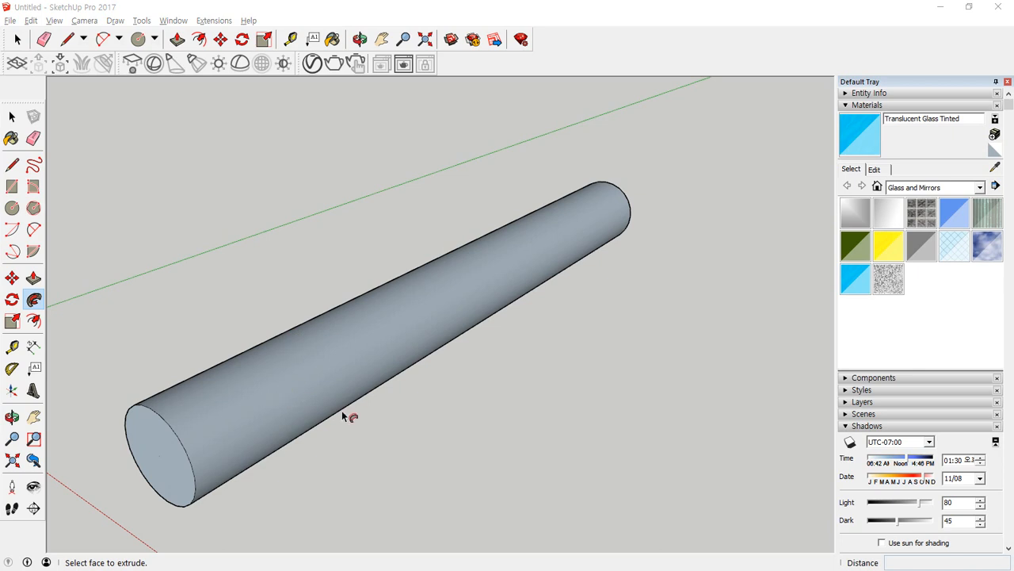
{"action": "key", "text": "space"}
{"action": "key", "text": "ctrl+z"}
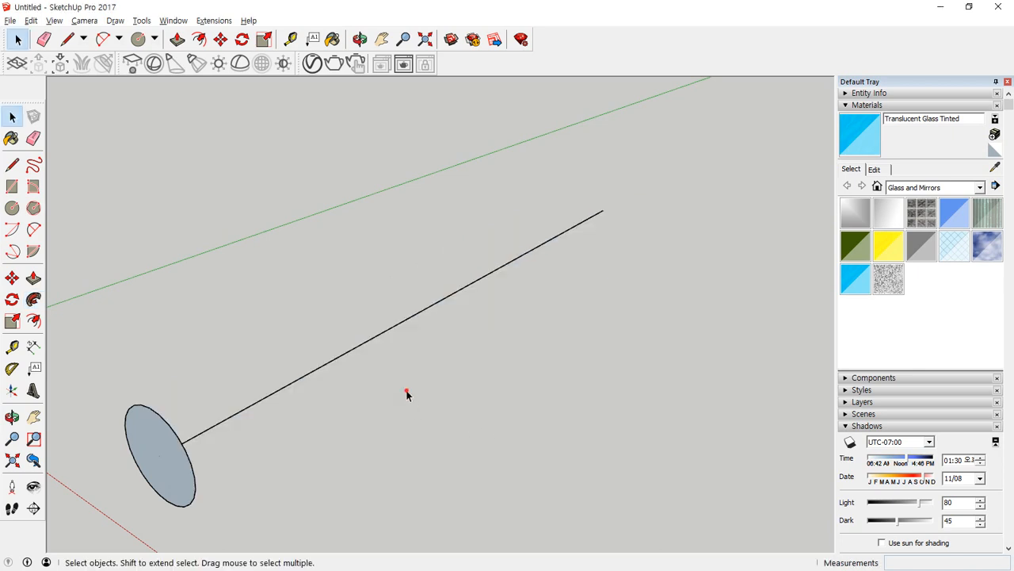
Replace the straight line with a freehand horizontal rectangle beside the circle and delete its face so only the outline is left.
{"action": "left_click", "coordinate": [348, 351]}
{"action": "key", "text": "Delete"}
{"action": "key", "text": "r"}
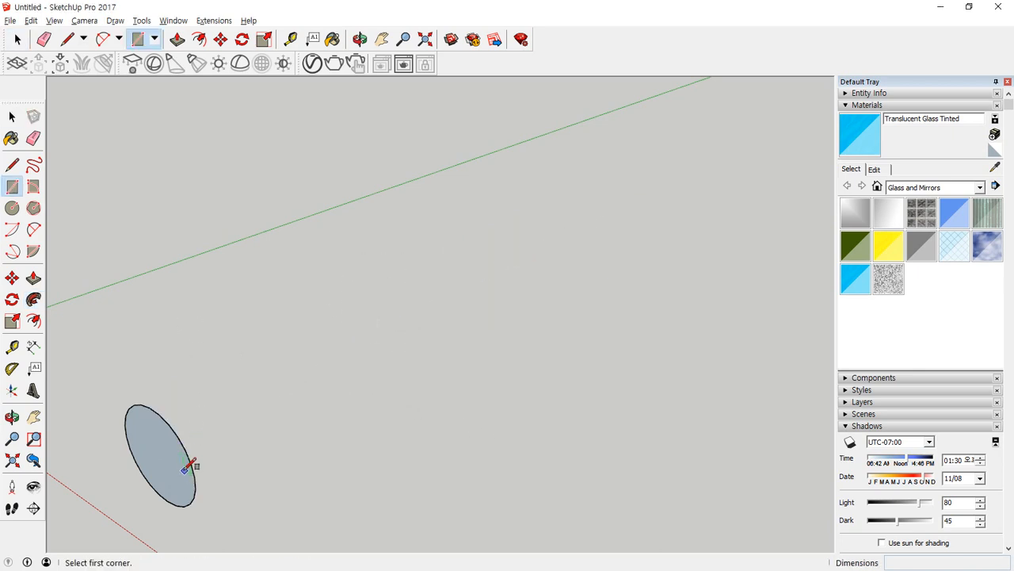
{"action": "left_click", "coordinate": [221, 426]}
{"action": "scroll", "coordinate": [656, 455], "scroll_direction": "down", "scroll_amount": 2}
{"action": "middle_click_drag", "start_coordinate": [656, 443], "coordinate": [518, 356], "text": "shift"}
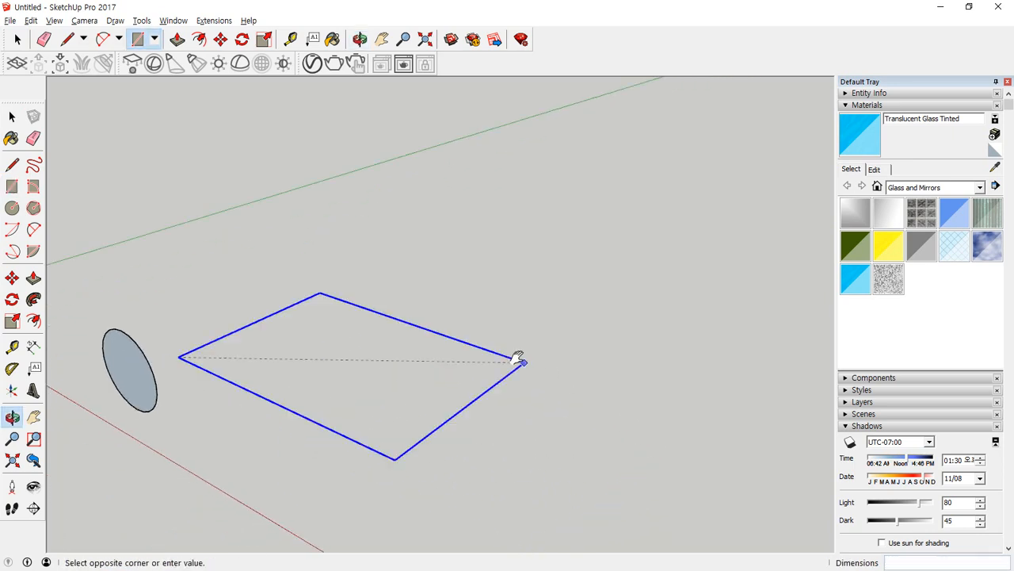
{"action": "left_click", "coordinate": [696, 325]}
{"action": "middle_click_drag", "start_coordinate": [248, 364], "coordinate": [401, 360]}
{"action": "key", "text": "space"}
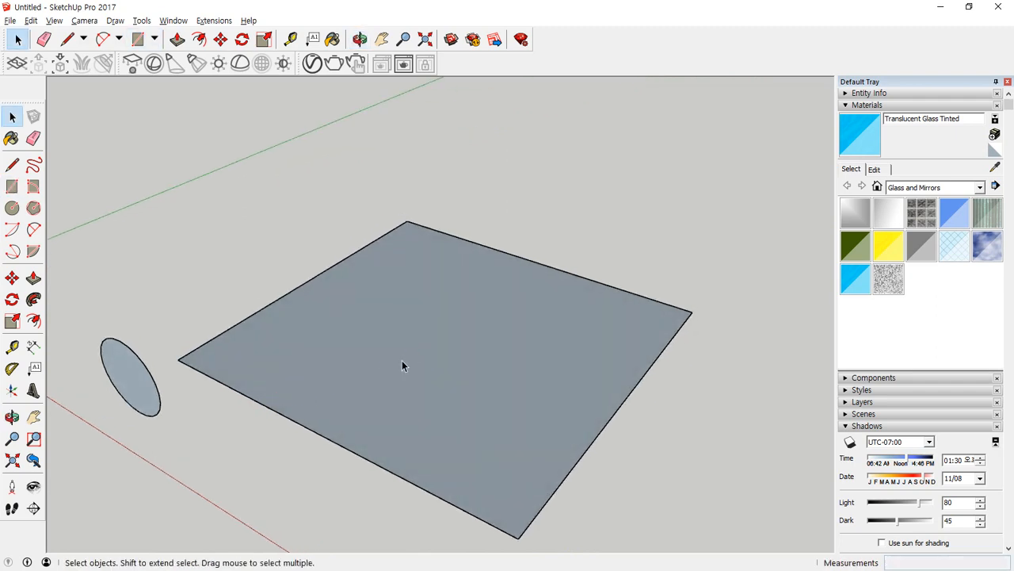
{"action": "left_click", "coordinate": [402, 361]}
{"action": "key", "text": "Delete"}
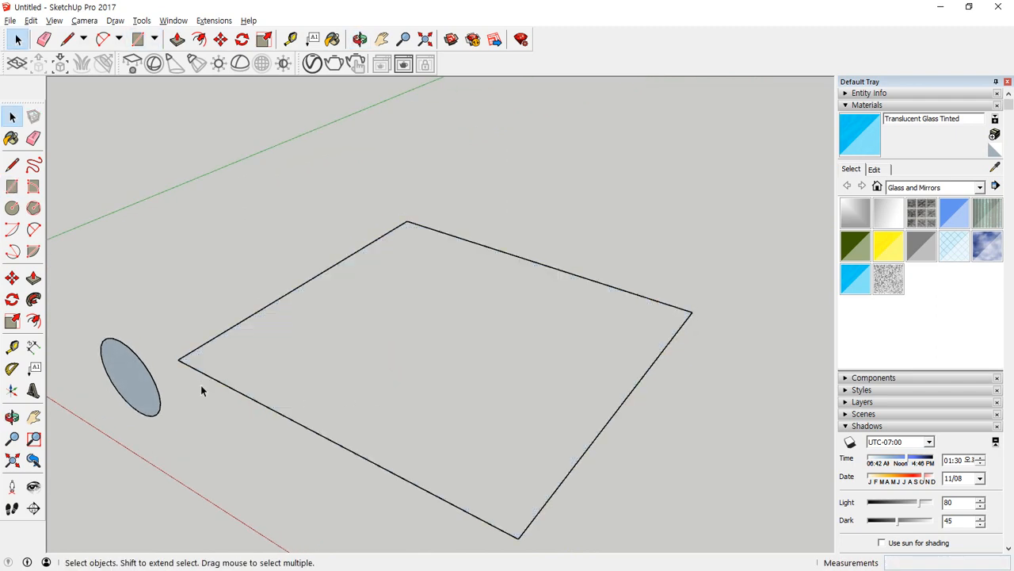
Guide the circle manually around all four rectangle edges with Follow Me and undo the resulting tube frame.
{"action": "left_click", "coordinate": [33, 299]}
{"action": "left_click_drag", "start_coordinate": [132, 380], "coordinate": [700, 315]}
{"action": "mouse_move", "coordinate": [646, 417]}
{"action": "left_mouse_down"}
{"action": "mouse_move", "coordinate": [663, 356]}
{"action": "mouse_move", "coordinate": [521, 537]}
{"action": "mouse_move", "coordinate": [304, 450]}
{"action": "mouse_move", "coordinate": [173, 357]}
{"action": "left_mouse_up"}
{"action": "key", "text": "o"}
{"action": "left_click_drag", "start_coordinate": [114, 434], "coordinate": [243, 432]}
{"action": "middle_click_drag", "start_coordinate": [243, 431], "coordinate": [241, 429]}
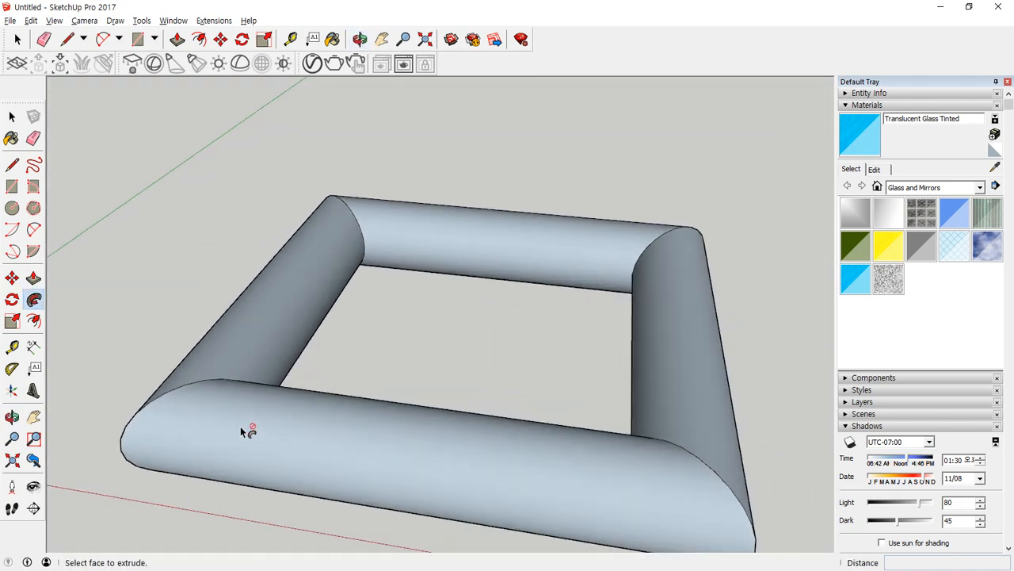
{"action": "key", "text": "ctrl+z"}
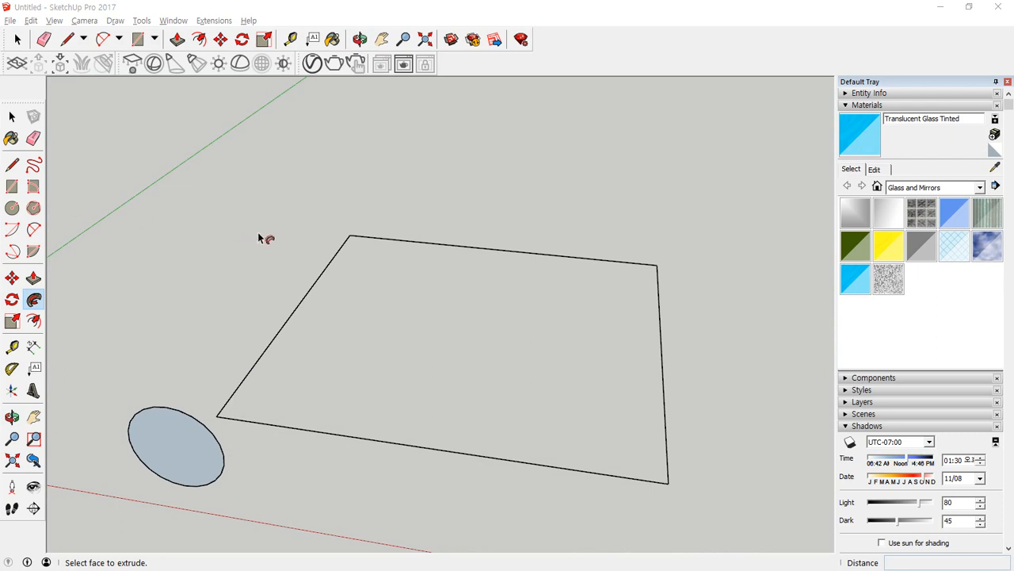
Preselect the rectangle's outline as the path, sweep the circle around it with Follow Me, and undo the sweep.
{"action": "left_click", "coordinate": [12, 117]}
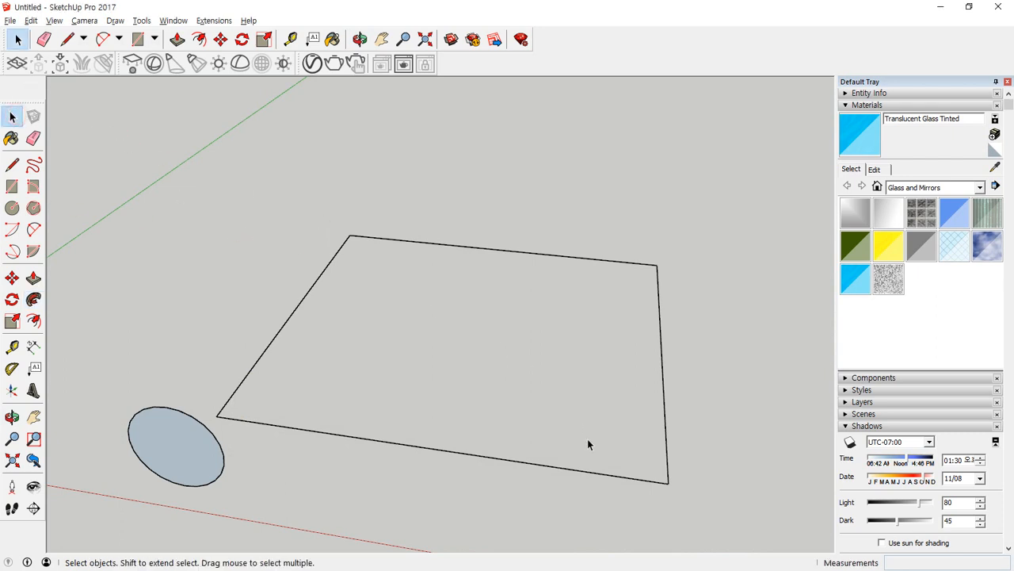
{"action": "left_click_drag", "start_coordinate": [607, 402], "coordinate": [596, 392]}
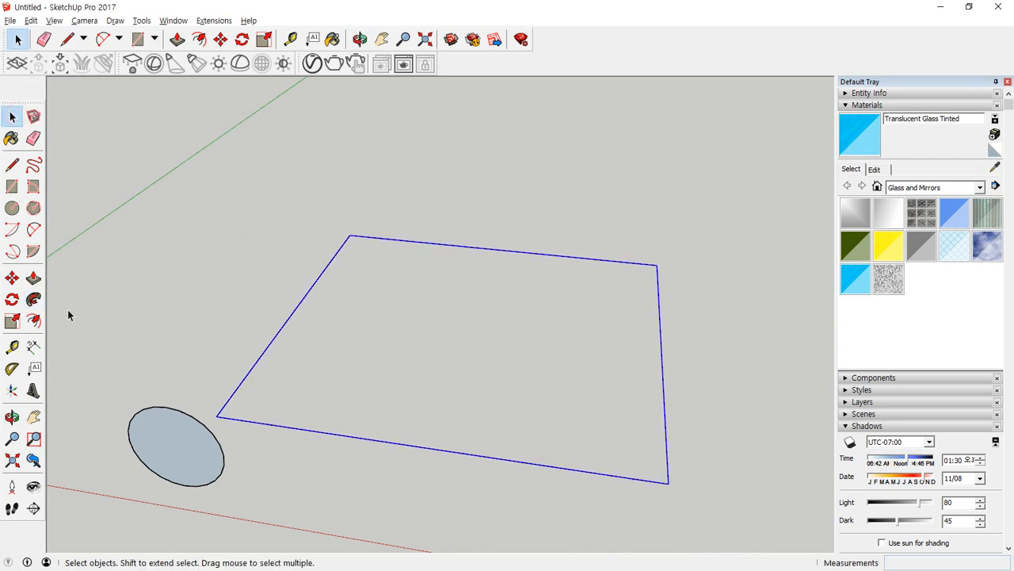
{"action": "left_click", "coordinate": [35, 302]}
{"action": "left_click", "coordinate": [157, 435]}
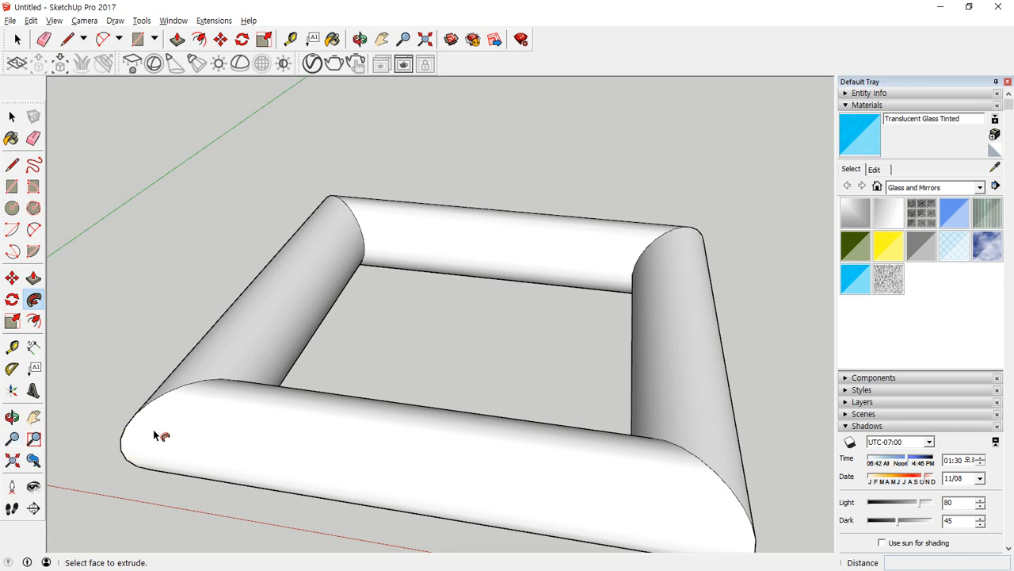
{"action": "key", "text": "ctrl+z"}
{"action": "key", "text": "space"}
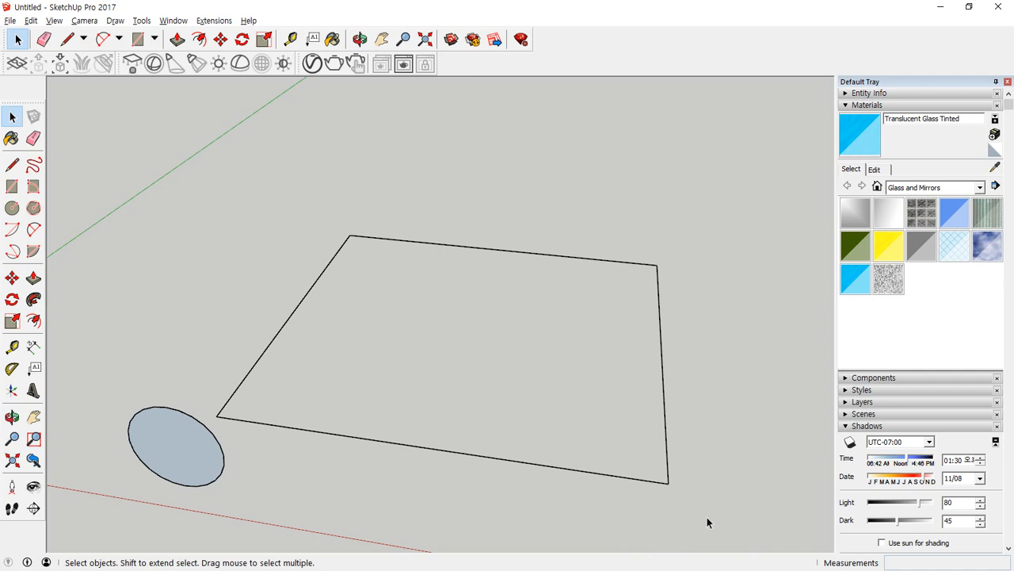
Repeat the Follow Me sweep of the circle along the preselected rectangle outline and undo it.
{"action": "left_click_drag", "start_coordinate": [344, 196], "coordinate": [344, 196]}
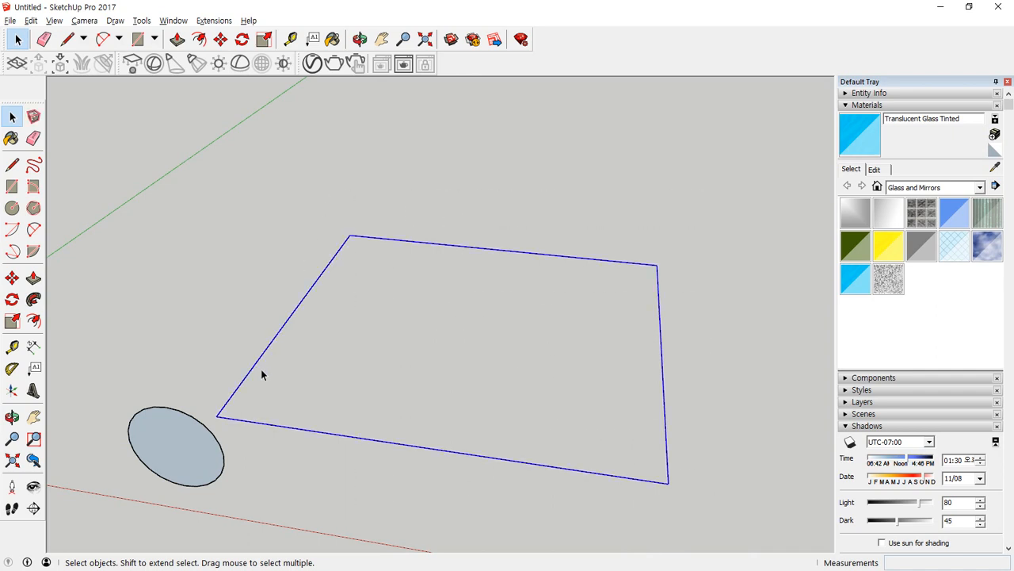
{"action": "left_click", "coordinate": [34, 299]}
{"action": "left_click", "coordinate": [164, 419]}
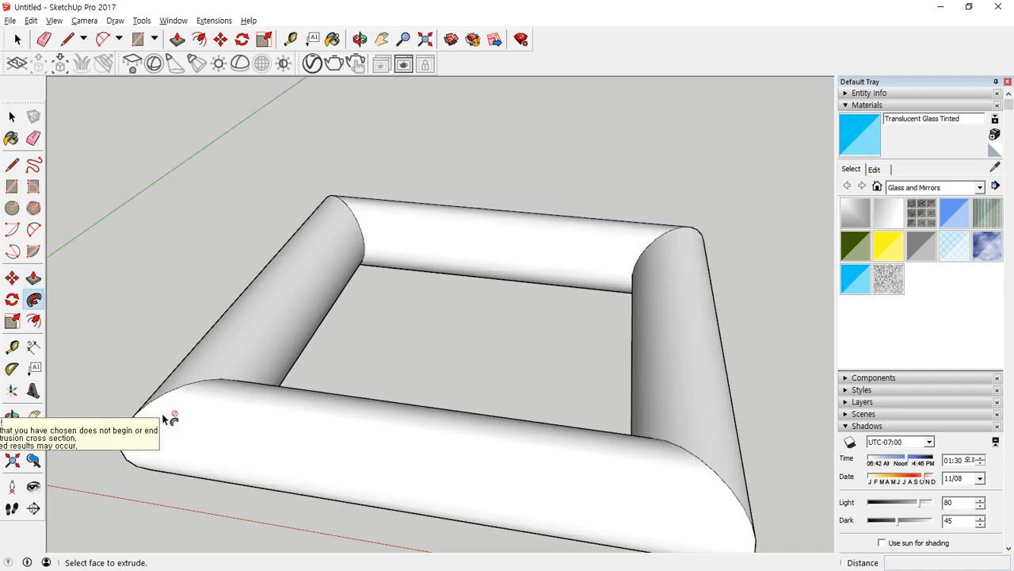
{"action": "key", "text": "ctrl+z"}
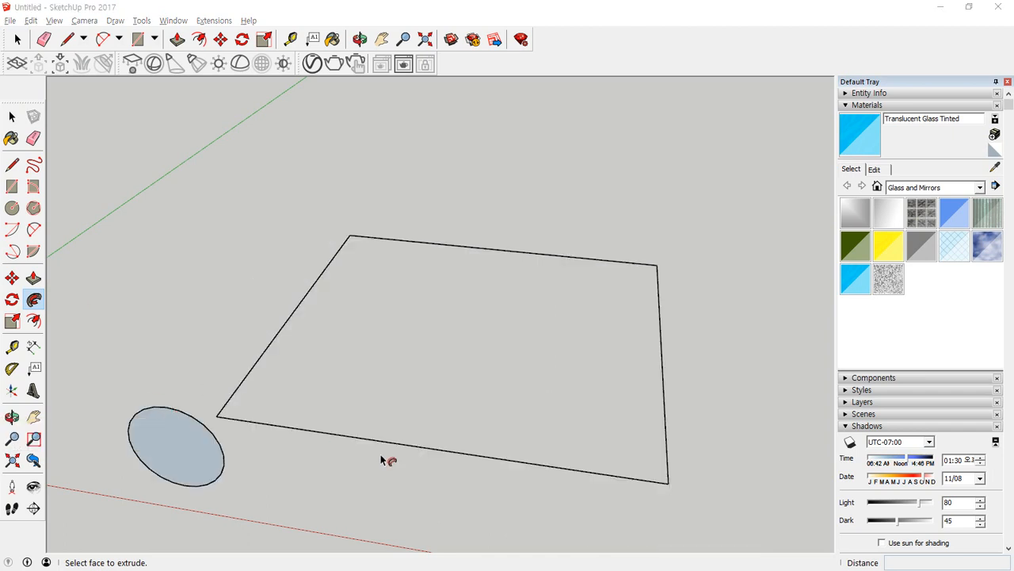
Delete the practice circle together with the rectangle outline.
{"action": "key", "text": "space"}
{"action": "left_click_drag", "start_coordinate": [123, 524], "coordinate": [132, 498]}
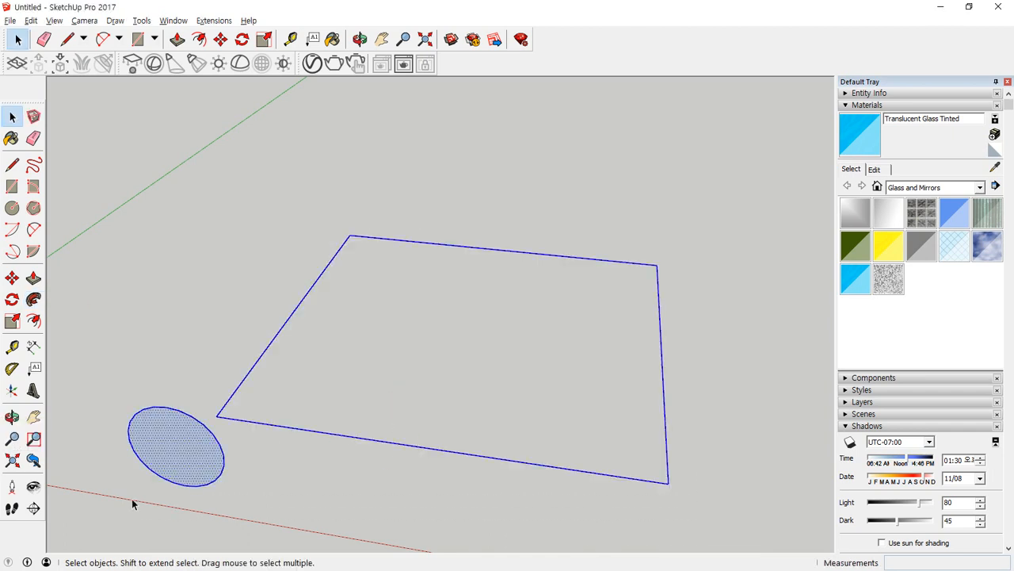
{"action": "key", "text": "Delete"}
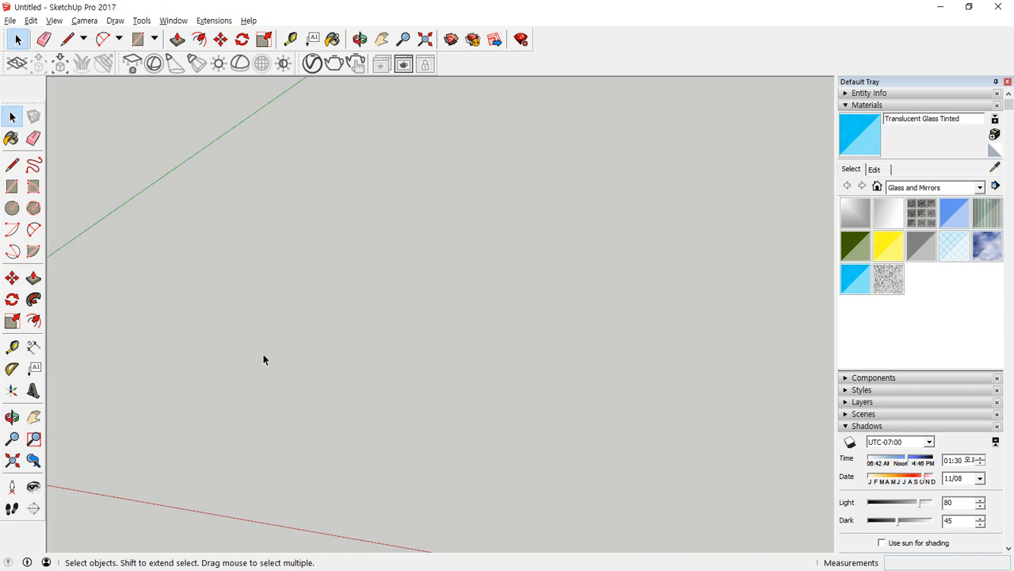
Draw a 1000 by 400 mm rectangle on the ground plane.
{"action": "key", "text": "r"}
{"action": "left_click", "coordinate": [149, 407]}
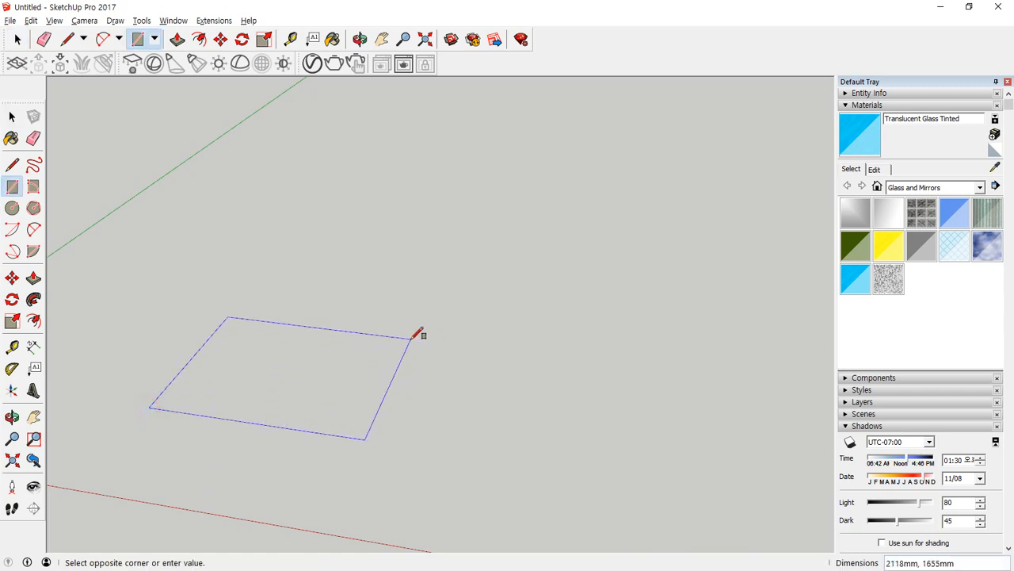
{"action": "type", "text": "1000,400"}
{"action": "key", "text": "Return"}
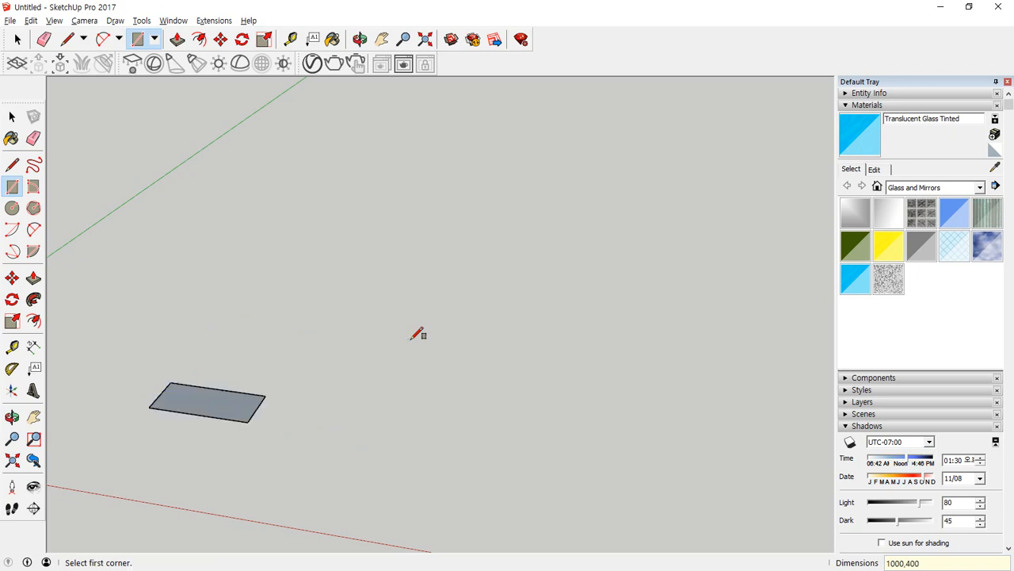
{"action": "scroll", "coordinate": [174, 362], "scroll_direction": "up", "scroll_amount": 5}
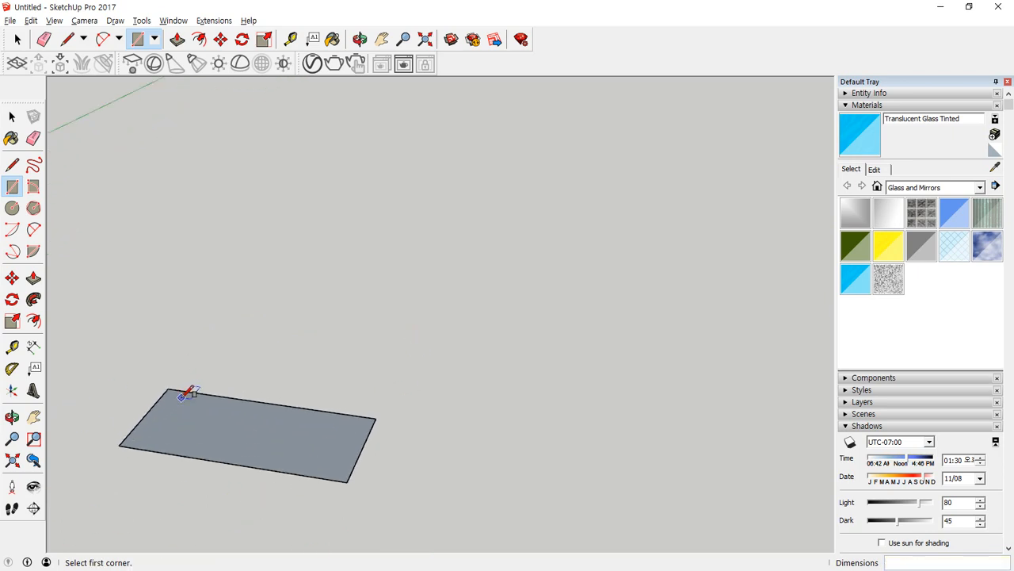
Push/Pull the 1000 by 400 mm rectangle upward by 400 mm into a box.
{"action": "key", "text": "p"}
{"action": "left_click_drag", "start_coordinate": [270, 429], "coordinate": [280, 355]}
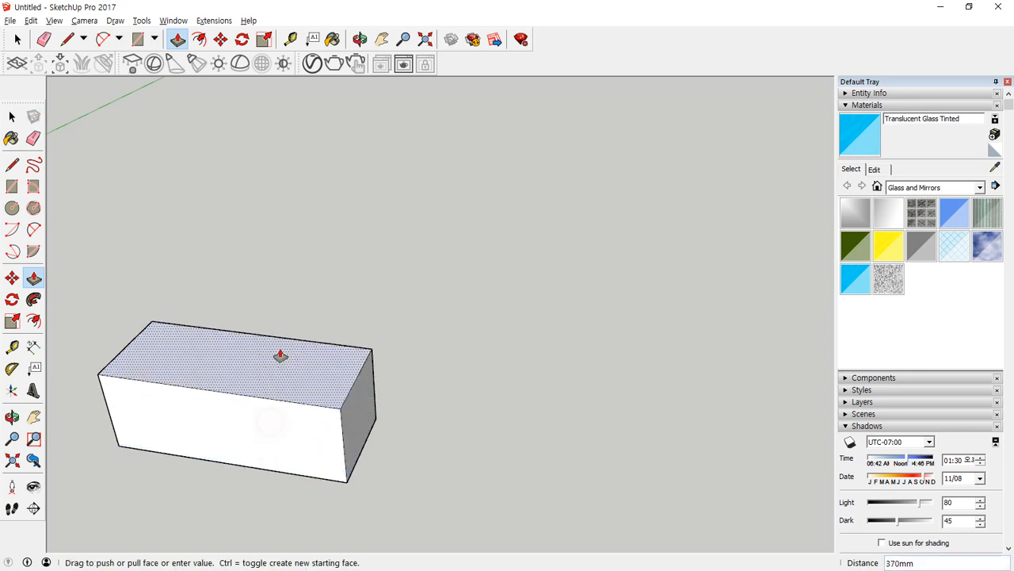
{"action": "key", "text": "Return"}
Erase the box's two short top edges and two long bottom edges, leaving a continuous wire outline.
{"action": "scroll", "coordinate": [281, 356], "scroll_direction": "down", "scroll_amount": 1}
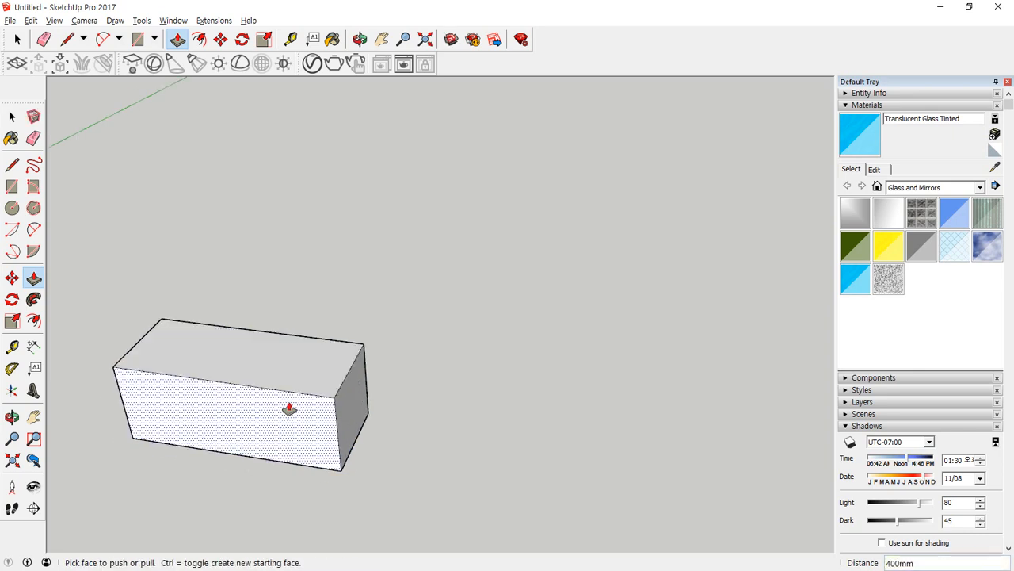
{"action": "scroll", "coordinate": [174, 362], "scroll_direction": "up", "scroll_amount": 1}
{"action": "scroll", "coordinate": [257, 341], "scroll_direction": "down", "scroll_amount": 1}
{"action": "mouse_move", "coordinate": [175, 362]}
{"action": "middle_mouse_down", "text": "shift"}
{"action": "mouse_move", "coordinate": [257, 341]}
{"action": "mouse_move", "coordinate": [229, 338]}
{"action": "mouse_move", "coordinate": [258, 349]}
{"action": "middle_mouse_up", "text": "shift"}
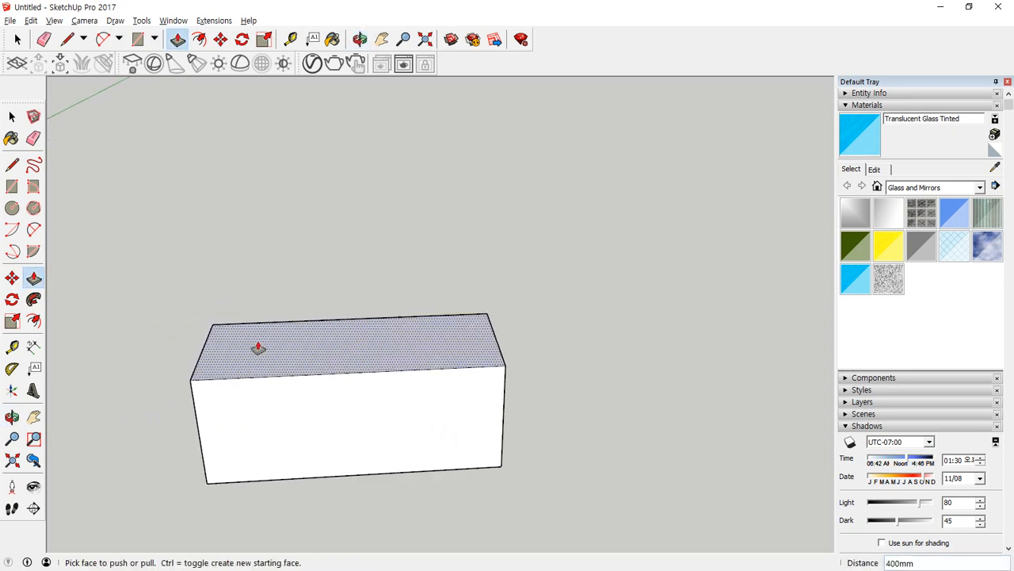
{"action": "key", "text": "e"}
{"action": "left_click", "coordinate": [203, 354]}
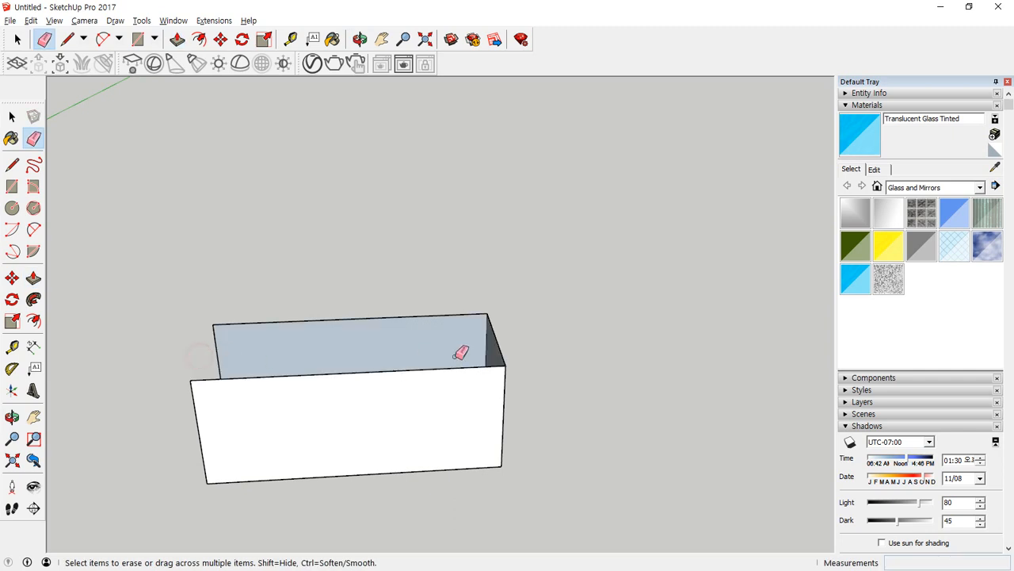
{"action": "left_click", "coordinate": [506, 353]}
{"action": "middle_click_drag", "start_coordinate": [229, 437], "coordinate": [471, 333]}
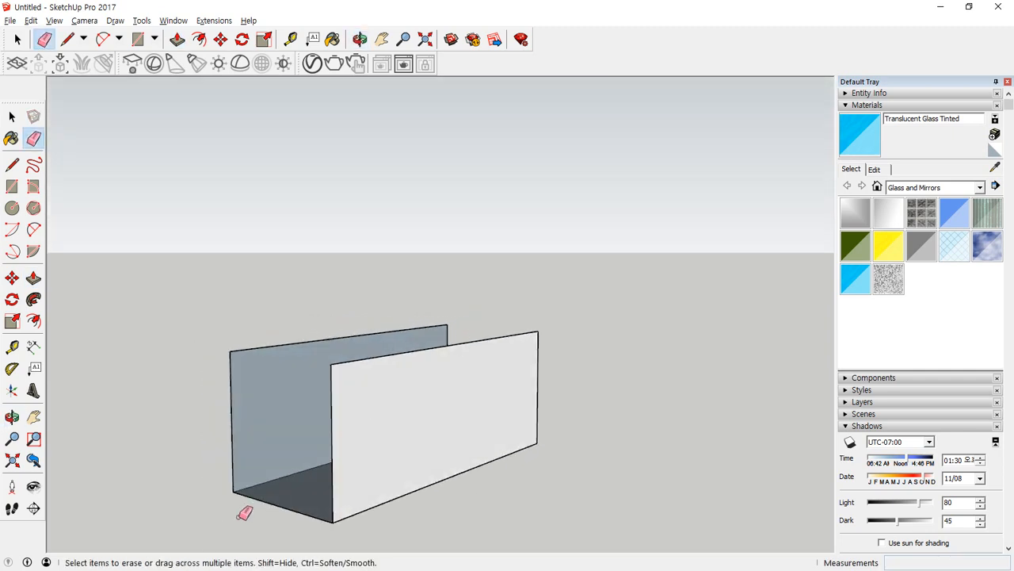
{"action": "left_click", "coordinate": [407, 493]}
{"action": "left_click", "coordinate": [383, 449]}
{"action": "mouse_move", "coordinate": [385, 482]}
{"action": "middle_mouse_down"}
{"action": "mouse_move", "coordinate": [340, 536]}
{"action": "mouse_move", "coordinate": [348, 432]}
{"action": "mouse_move", "coordinate": [439, 415]}
{"action": "middle_mouse_up"}
Place guides 100 mm inward from both vertical edges and 100 mm below the top edge of the front long side.
{"action": "scroll", "coordinate": [324, 409], "scroll_direction": "up", "scroll_amount": 3}
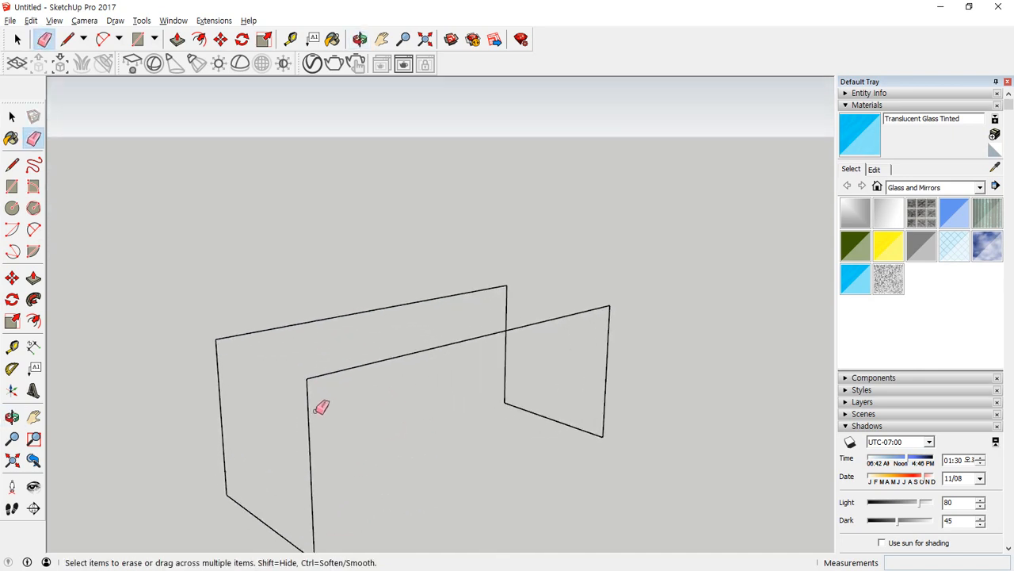
{"action": "middle_click_drag", "start_coordinate": [325, 410], "coordinate": [292, 367]}
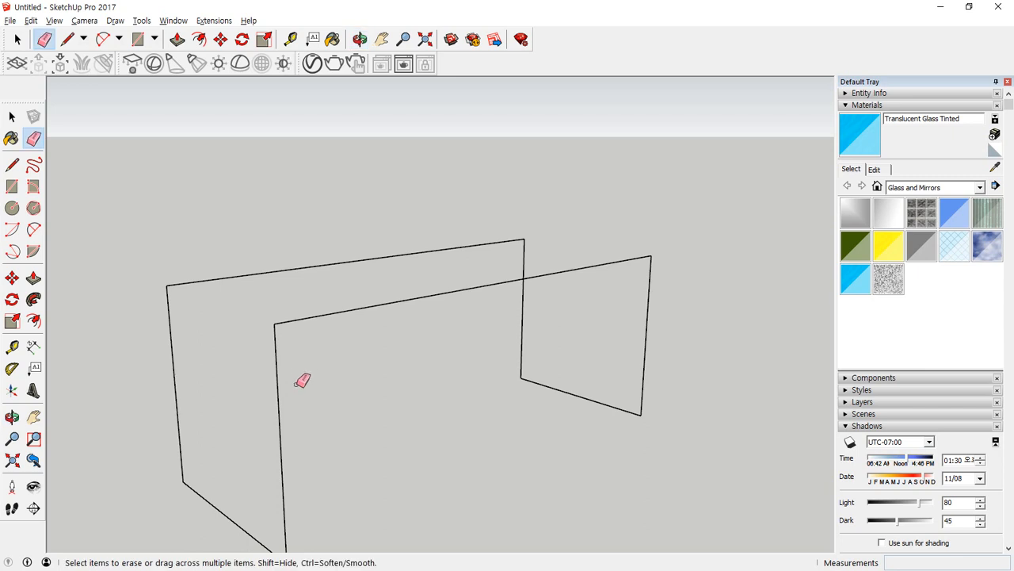
{"action": "key", "text": "t"}
{"action": "left_click", "coordinate": [277, 386]}
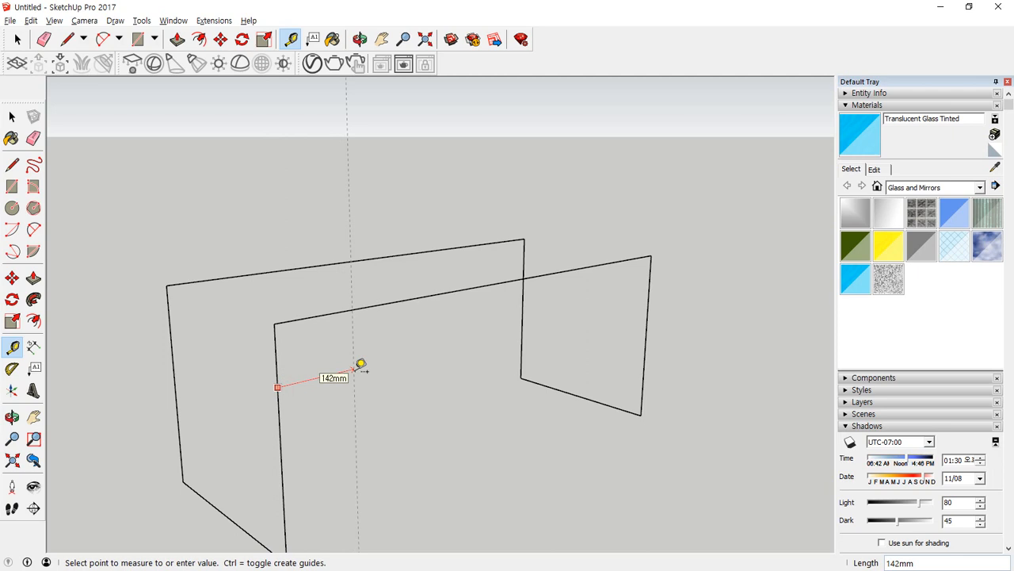
{"action": "key", "text": "Return"}
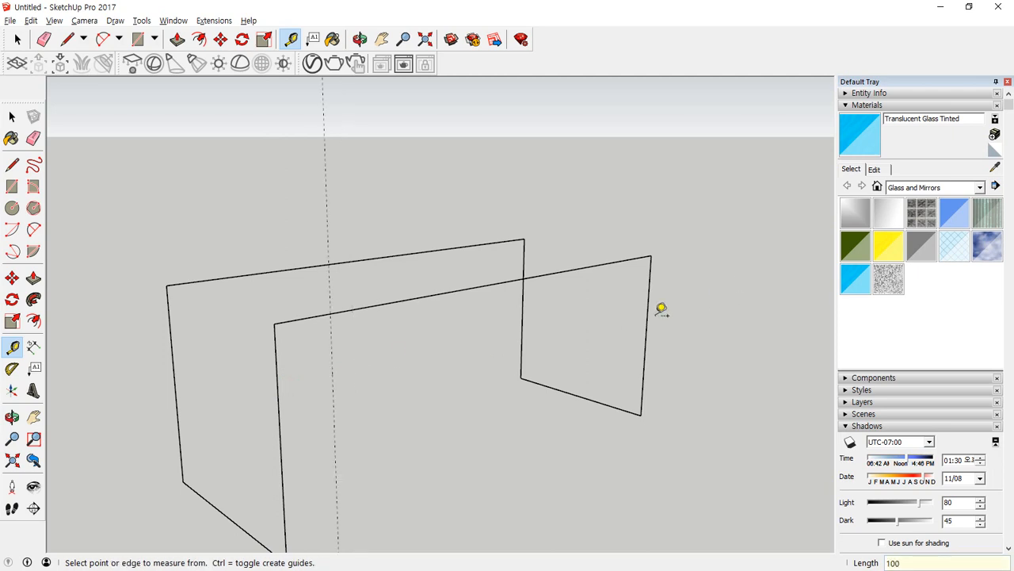
{"action": "left_click", "coordinate": [648, 316]}
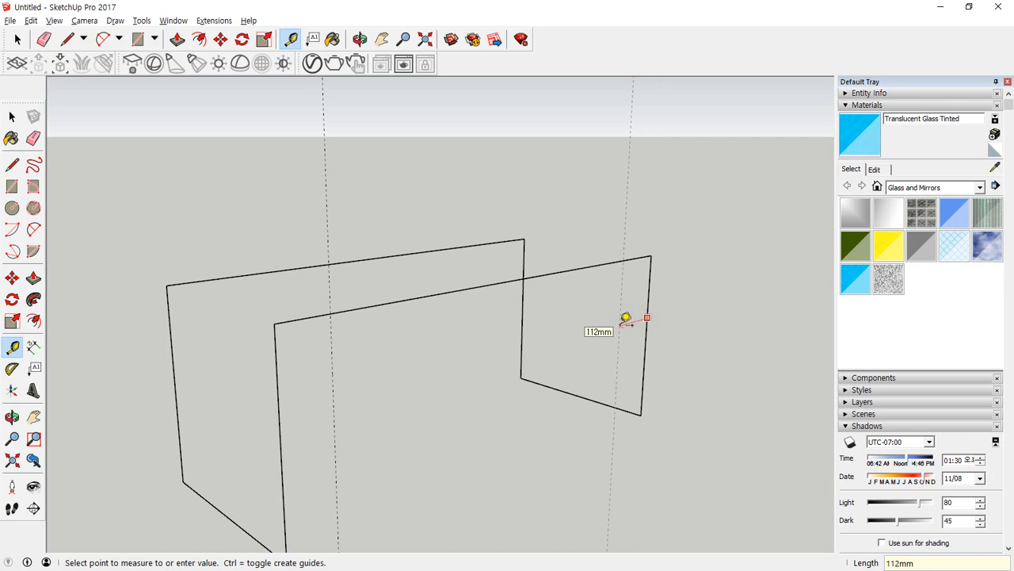
{"action": "type", "text": "100"}
{"action": "key", "text": "Return"}
{"action": "left_click", "coordinate": [470, 286]}
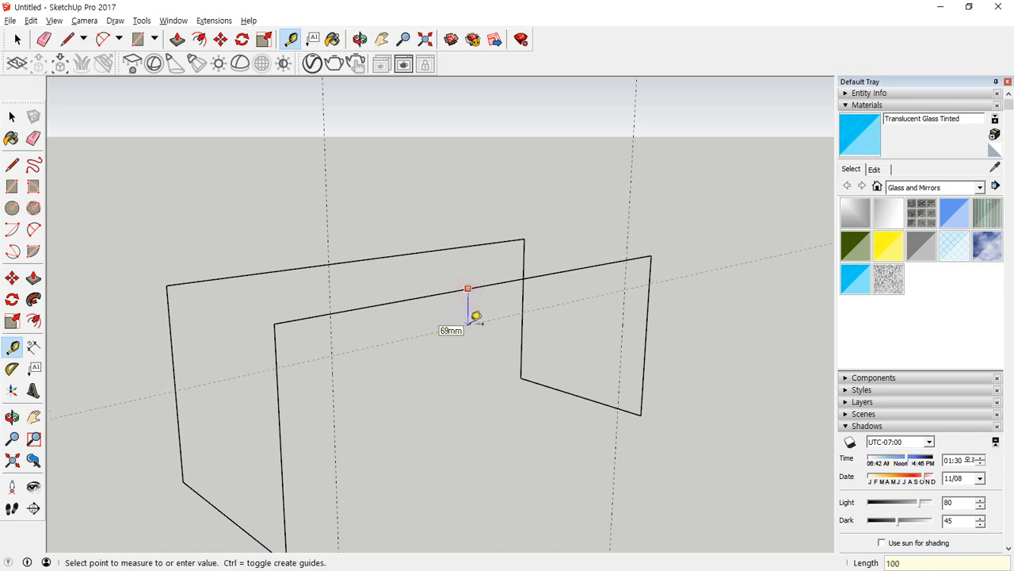
{"action": "key", "text": "Return"}
Round the front side's two upper corners with 90-degree arcs centred on the guide intersections, and erase the leftover square corners.
{"action": "left_click", "coordinate": [11, 229]}
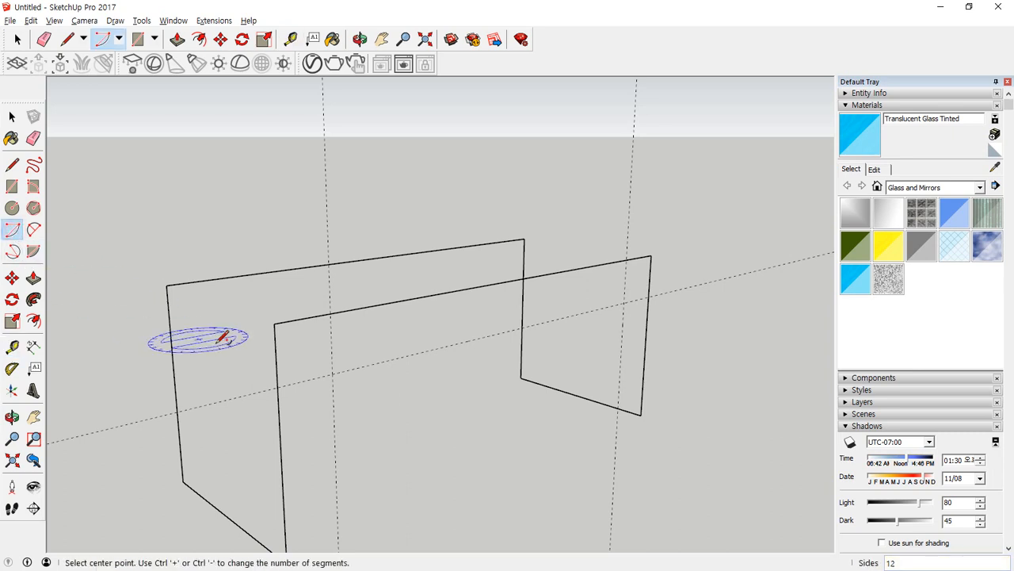
{"action": "left_click", "coordinate": [332, 373]}
{"action": "left_click", "coordinate": [330, 314]}
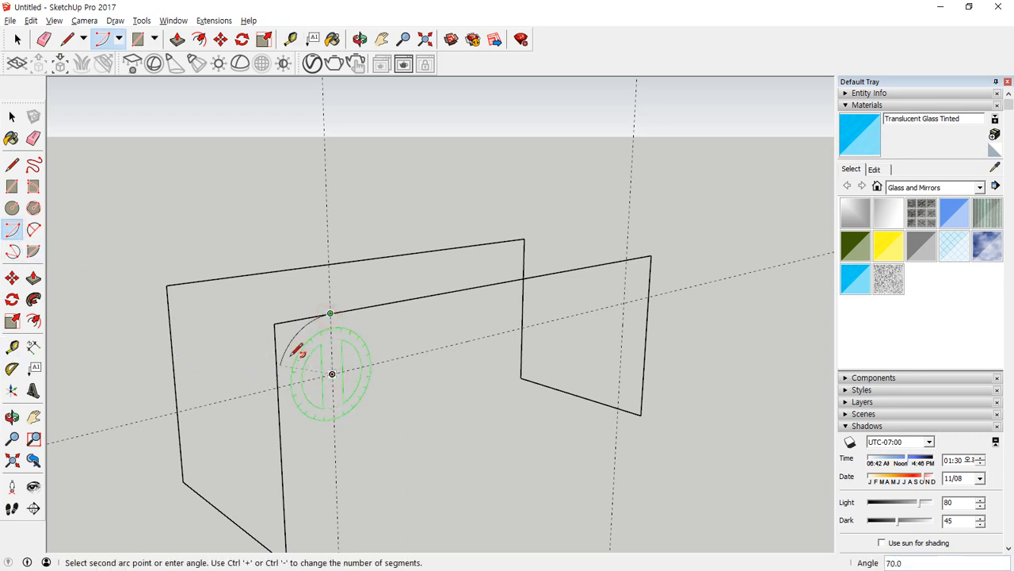
{"action": "left_click", "coordinate": [279, 380]}
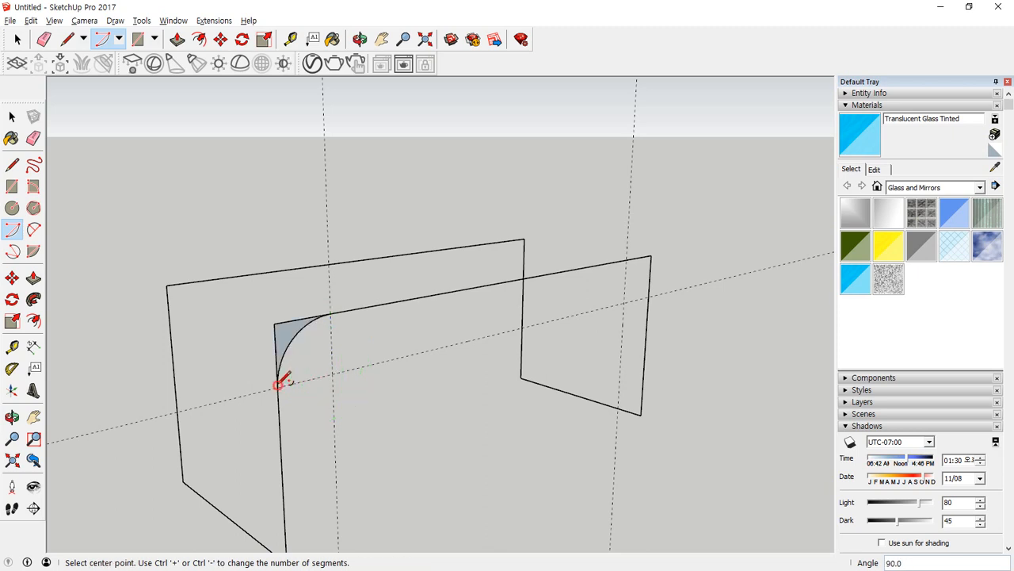
{"action": "left_click", "coordinate": [624, 301]}
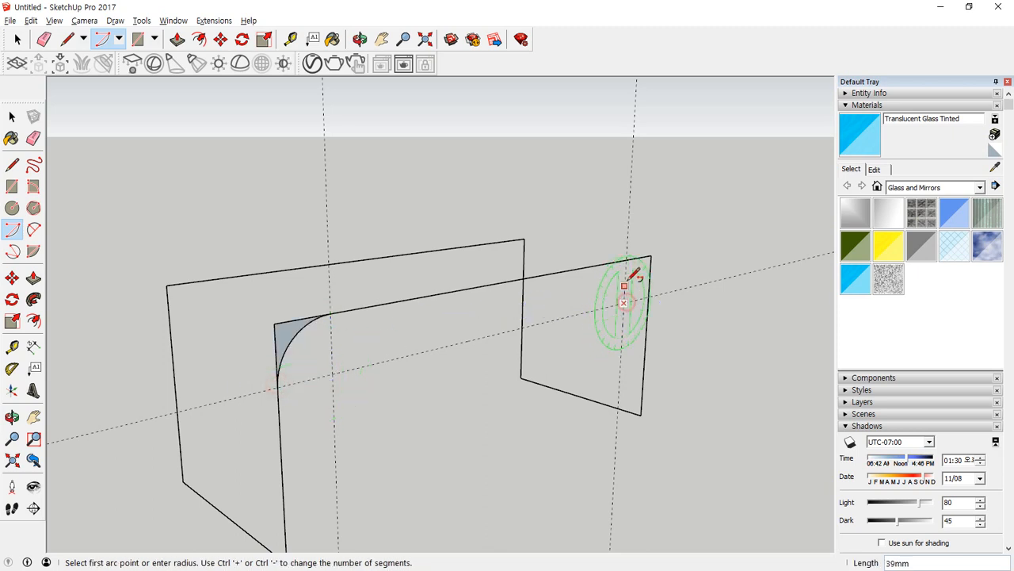
{"action": "left_click", "coordinate": [626, 260]}
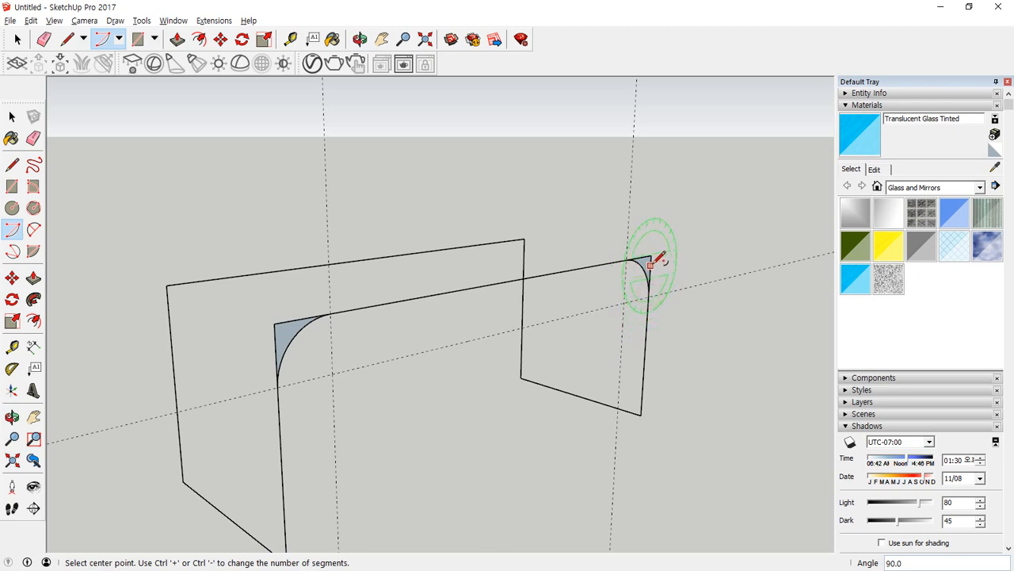
{"action": "left_click", "coordinate": [649, 287]}
{"action": "key", "text": "e"}
{"action": "left_click_drag", "start_coordinate": [298, 314], "coordinate": [272, 340]}
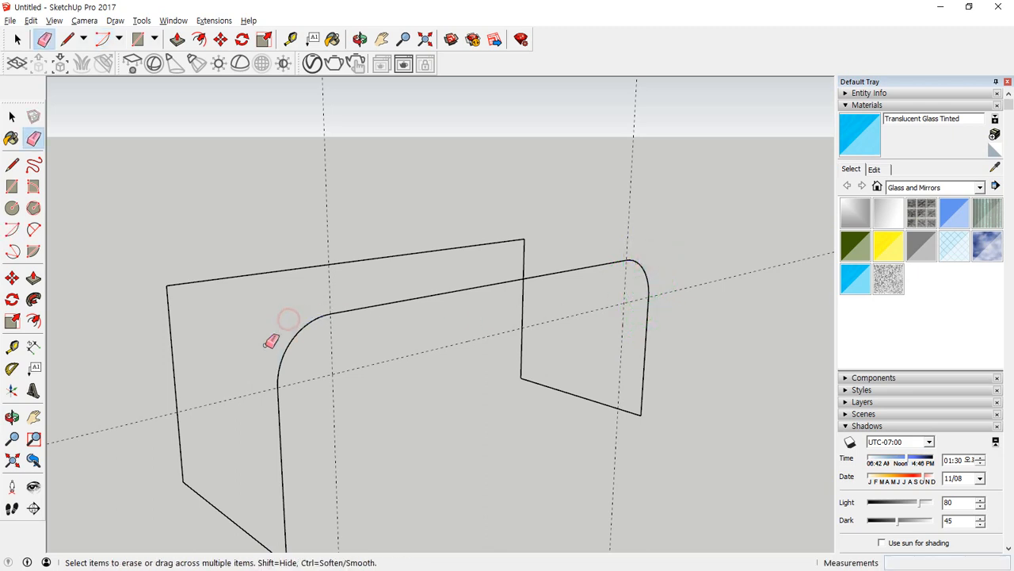
Copy both corner arcs 400 mm onto the rear long side, using the bottom corner endpoints as reference.
{"action": "key", "text": "space"}
{"action": "left_click", "coordinate": [282, 368]}
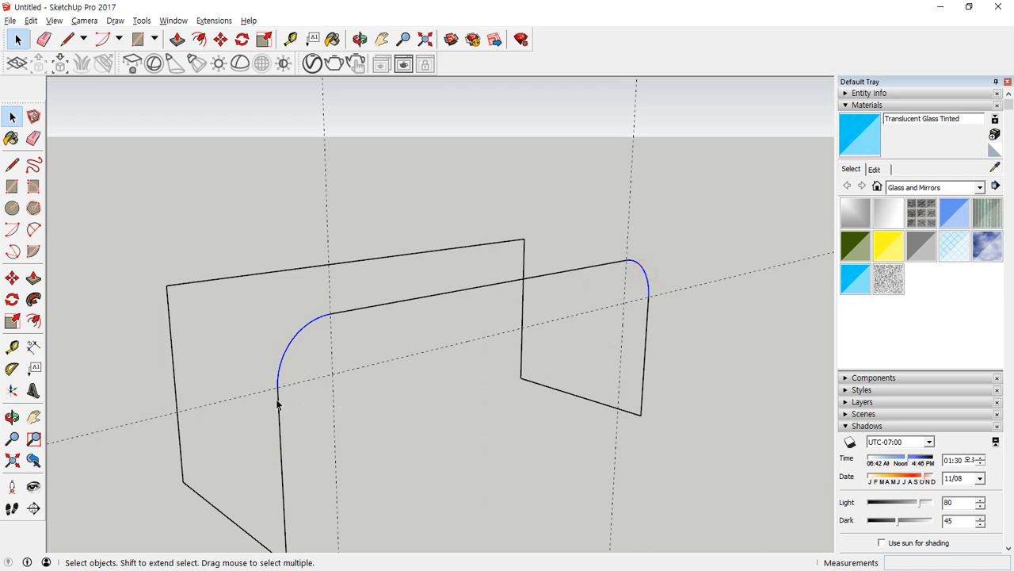
{"action": "key", "text": "m"}
{"action": "scroll", "coordinate": [279, 458], "scroll_direction": "down", "scroll_amount": 2}
{"action": "key", "text": "ctrl"}
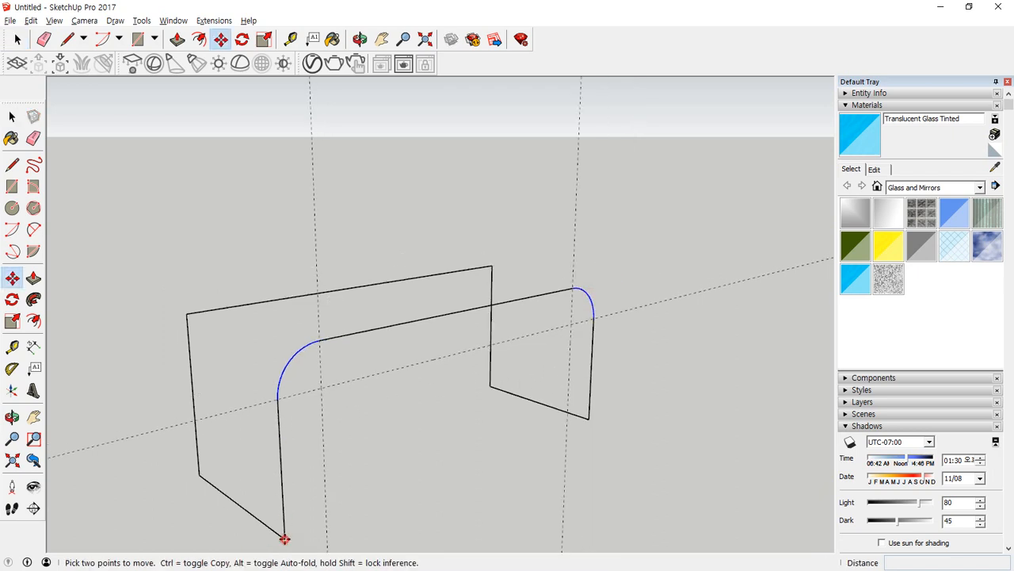
{"action": "left_click", "coordinate": [284, 538]}
{"action": "left_click", "coordinate": [200, 475]}
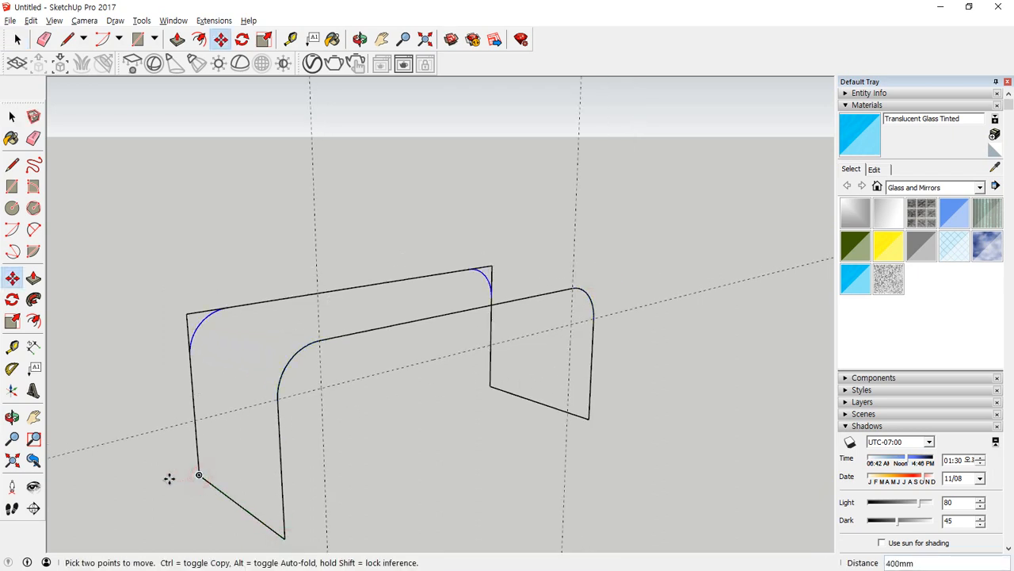
Erase the leftover square corners of the rear long side and remove the three guides.
{"action": "key", "text": "e"}
{"action": "left_click_drag", "start_coordinate": [192, 306], "coordinate": [198, 326]}
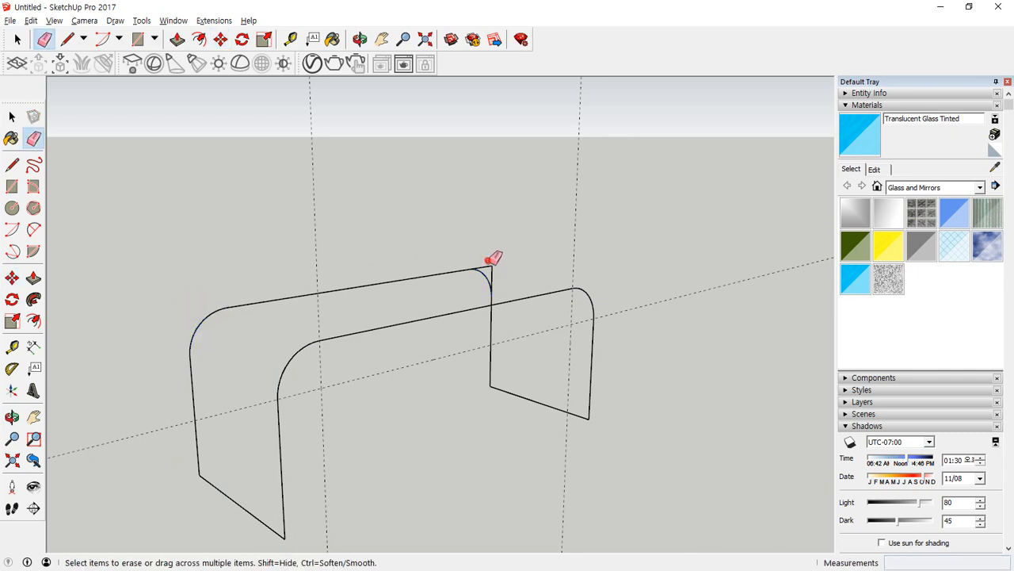
{"action": "left_click_drag", "start_coordinate": [489, 259], "coordinate": [499, 267]}
{"action": "middle_click_drag", "start_coordinate": [372, 461], "coordinate": [369, 419]}
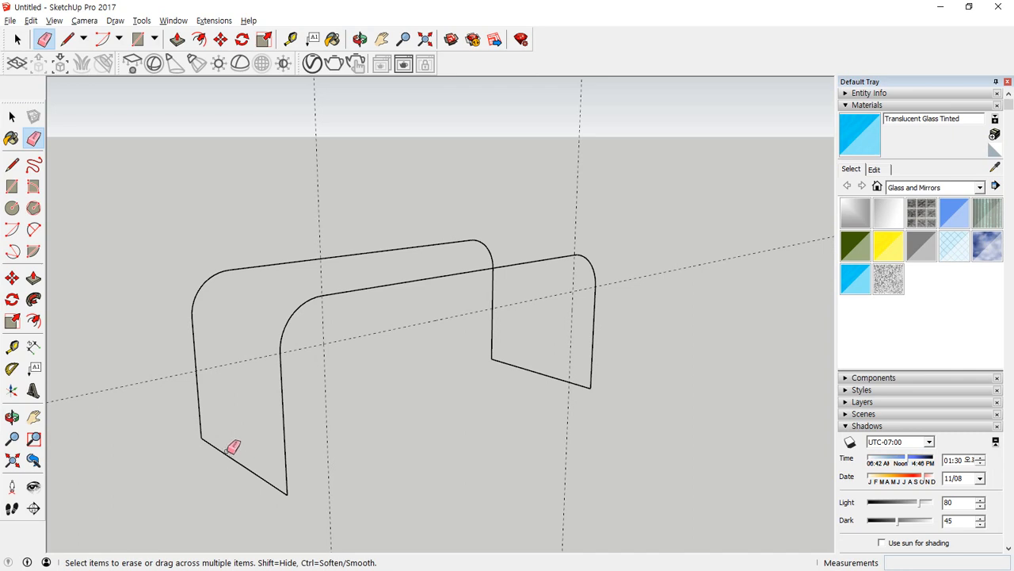
{"action": "left_click_drag", "start_coordinate": [327, 333], "coordinate": [398, 349]}
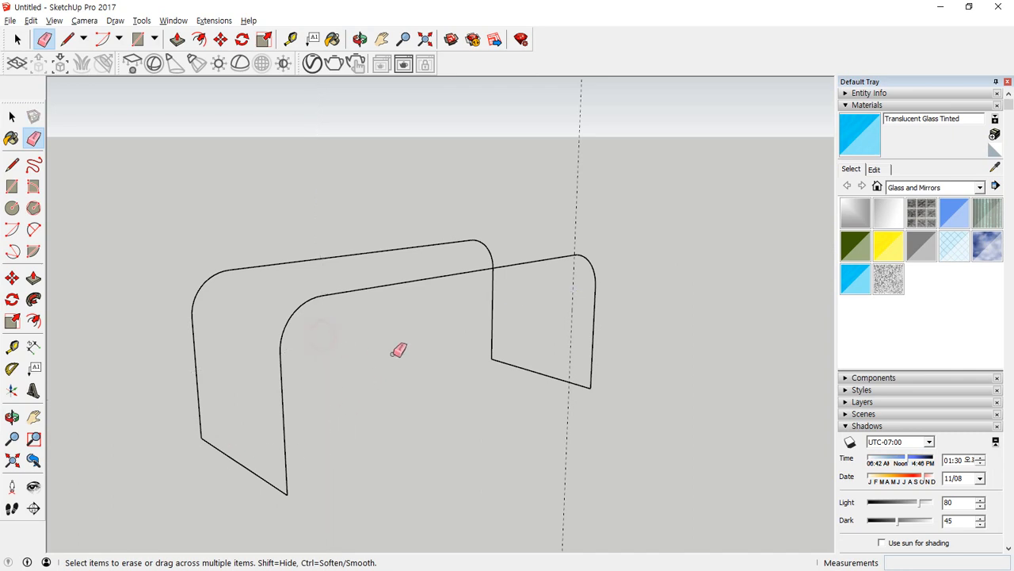
{"action": "left_click", "coordinate": [578, 214]}
Place guides 100 mm inward from both vertical edges and 100 mm above the bottom edge at the near short end.
{"action": "key", "text": "t"}
{"action": "left_click", "coordinate": [198, 403]}
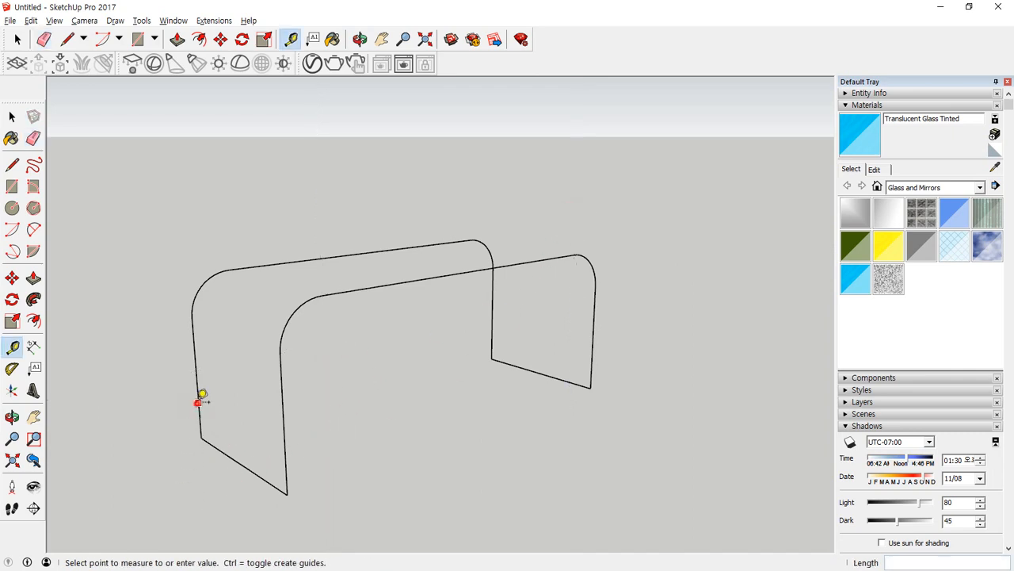
{"action": "type", "text": "100"}
{"action": "key", "text": "Return"}
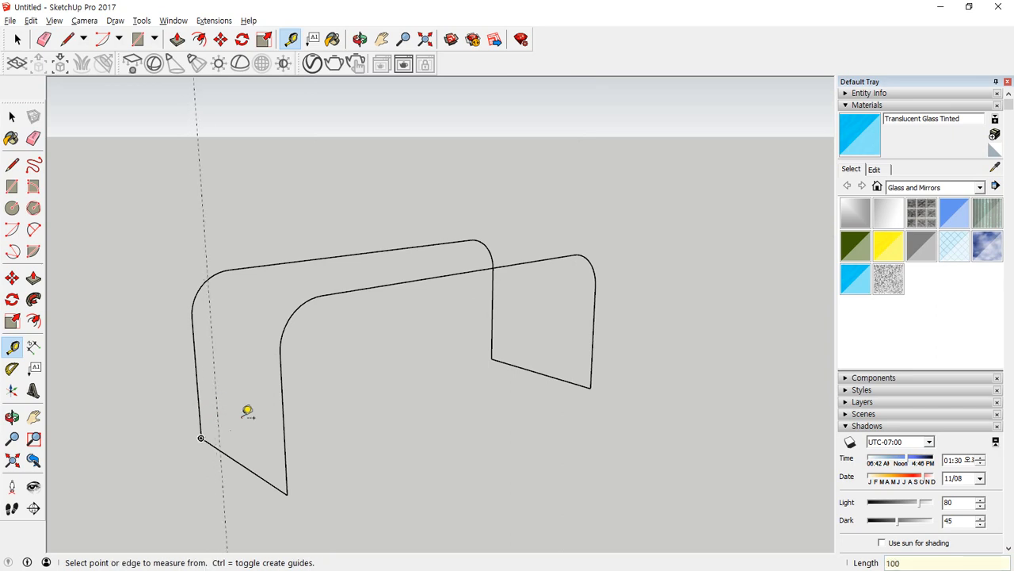
{"action": "left_click", "coordinate": [284, 424]}
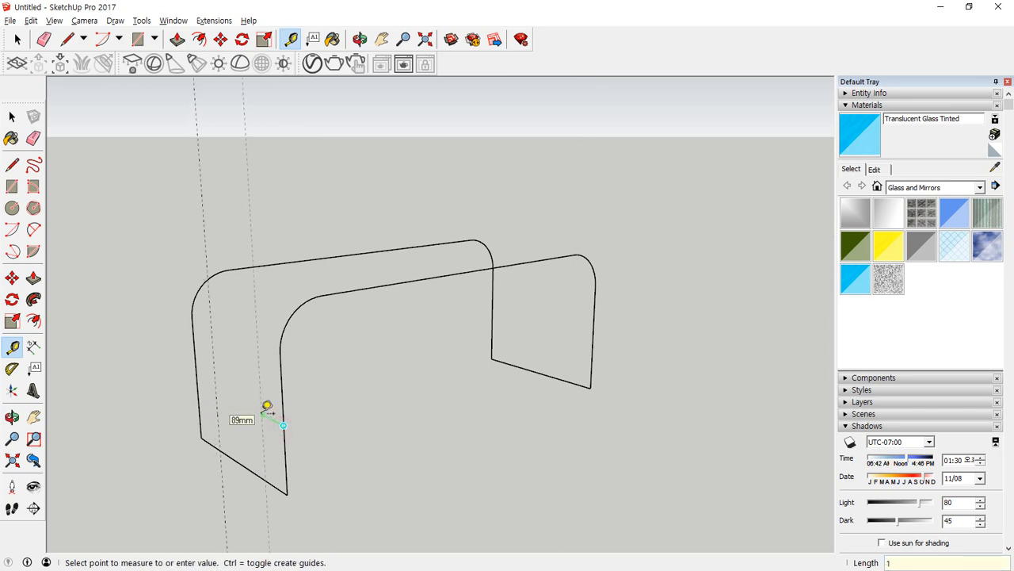
{"action": "left_click", "coordinate": [267, 406]}
{"action": "left_click", "coordinate": [240, 464]}
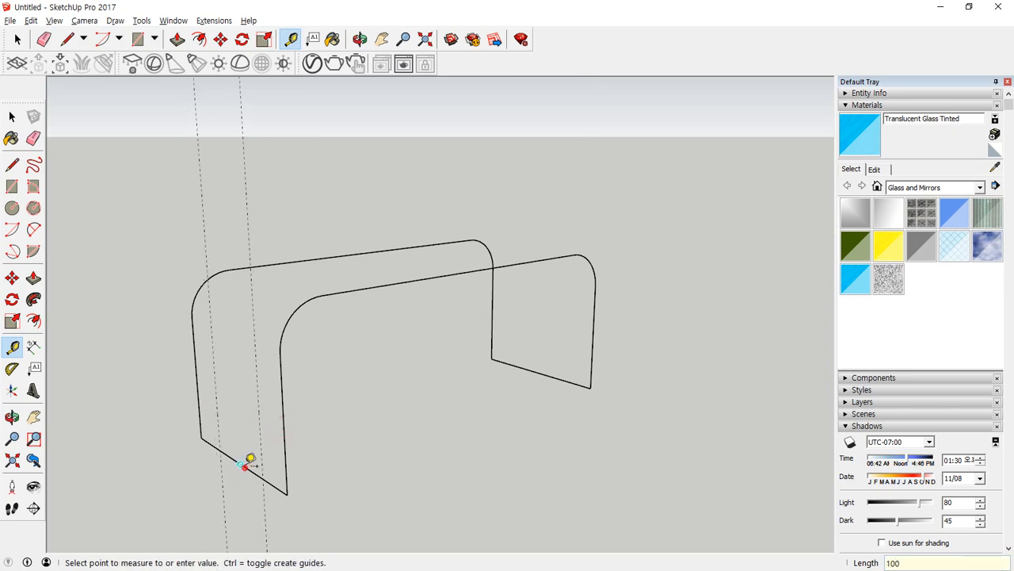
{"action": "left_click", "coordinate": [245, 421]}
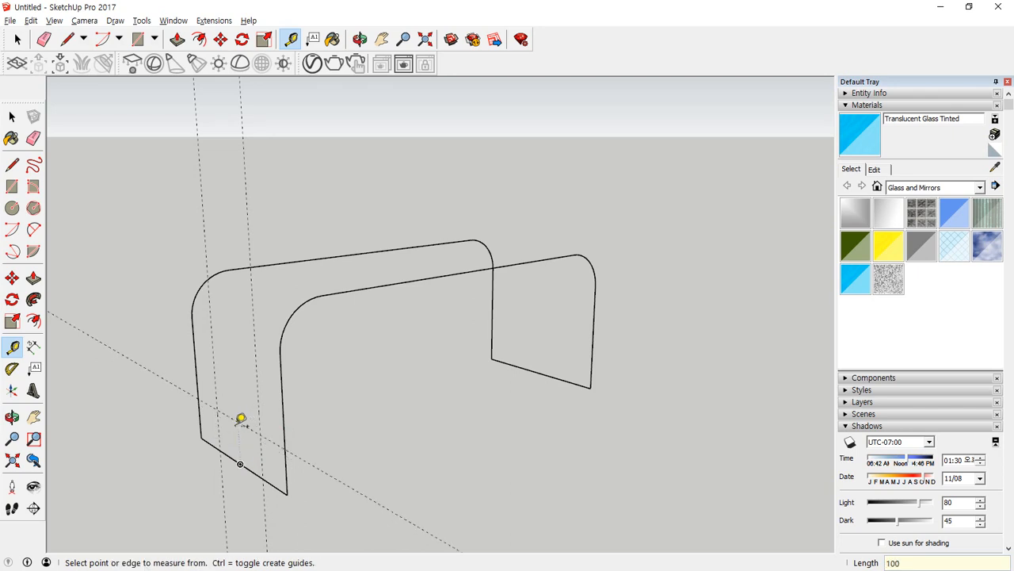
Draw a 100 mm radius circle at the rear guide intersection and erase all but the quarter arc rounding the bottom corner.
{"action": "key", "text": "c"}
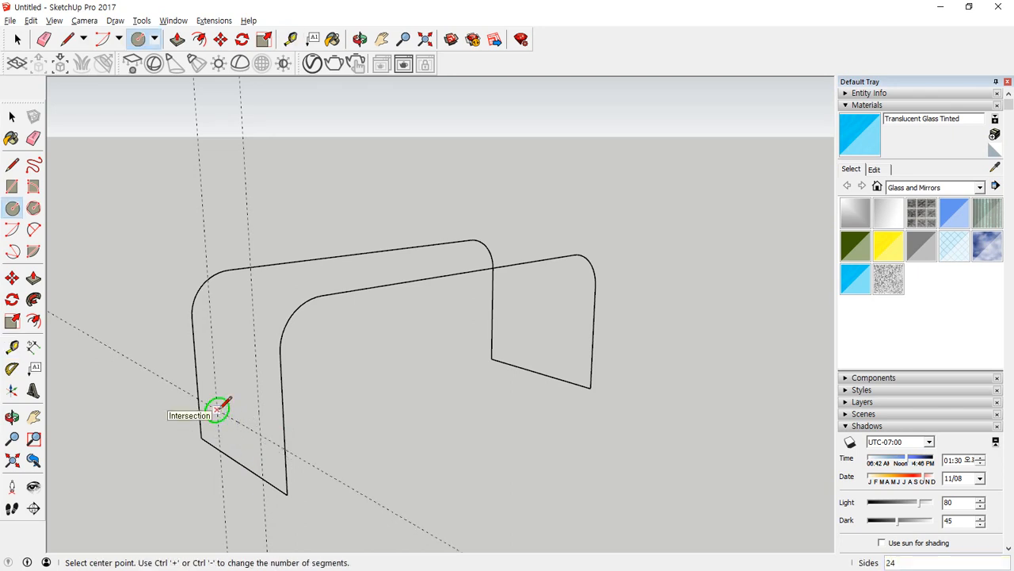
{"action": "left_click", "coordinate": [217, 410]}
{"action": "left_click", "coordinate": [227, 432]}
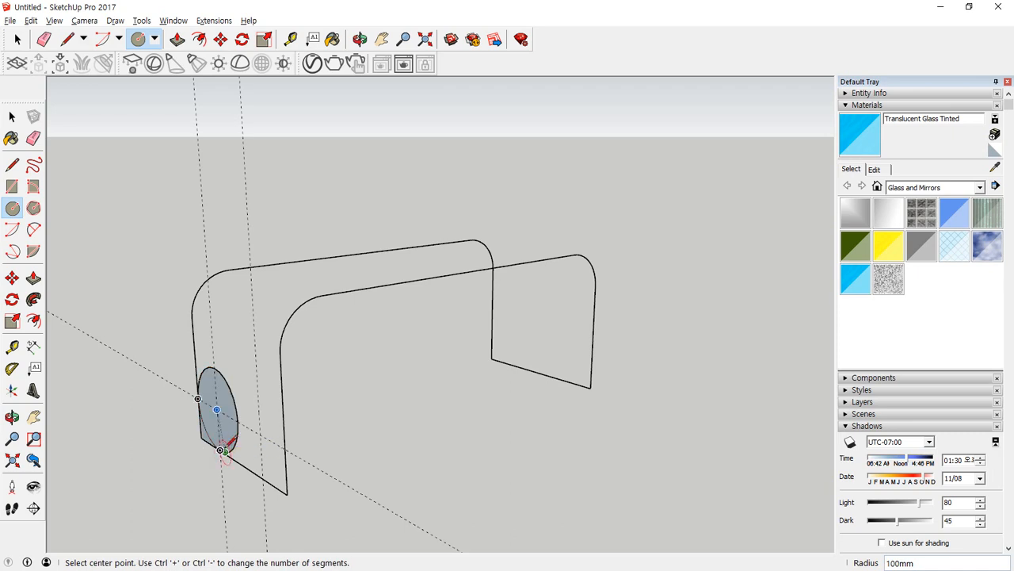
{"action": "middle_click_drag", "start_coordinate": [227, 436], "coordinate": [328, 414]}
{"action": "key", "text": "e"}
{"action": "left_click", "coordinate": [248, 392]}
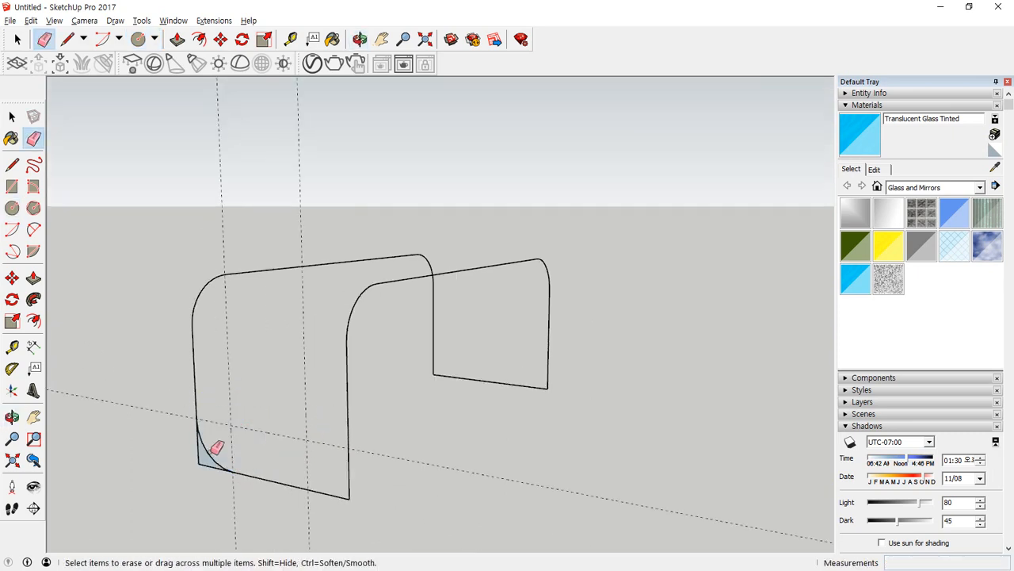
{"action": "left_click", "coordinate": [198, 454]}
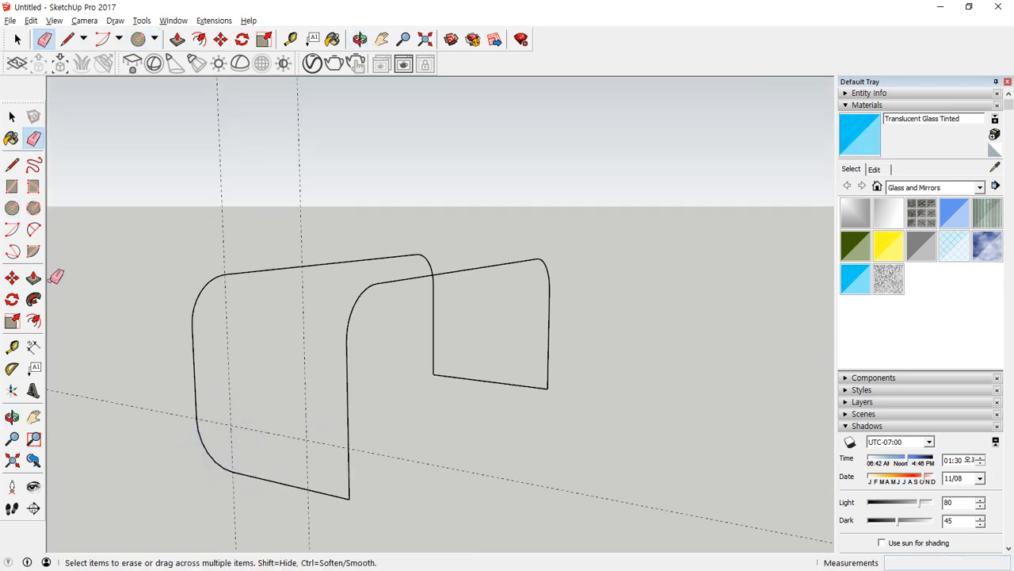
{"action": "key", "text": "a"}
{"action": "left_click", "coordinate": [9, 210]}
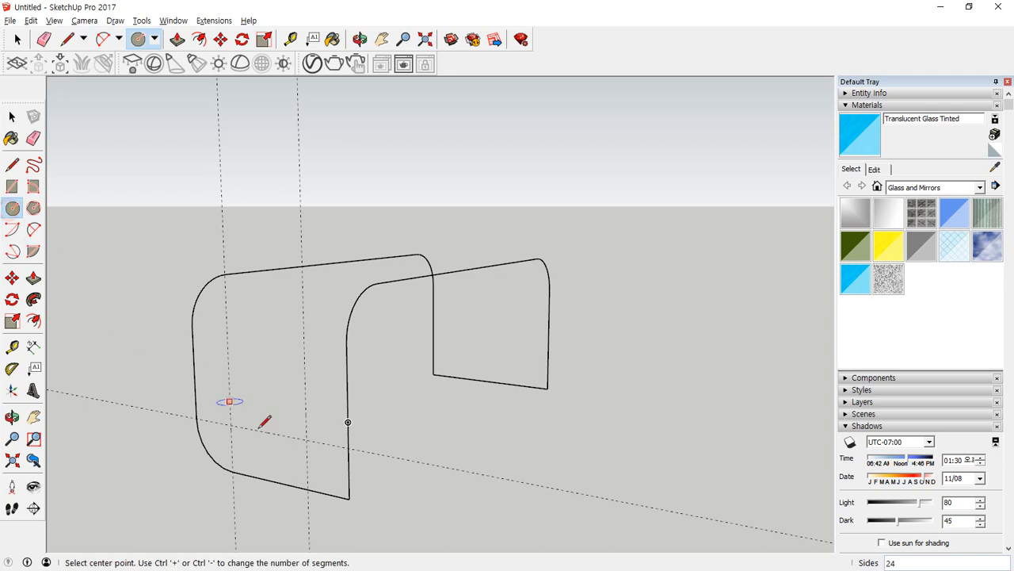
{"action": "left_click", "coordinate": [307, 439]}
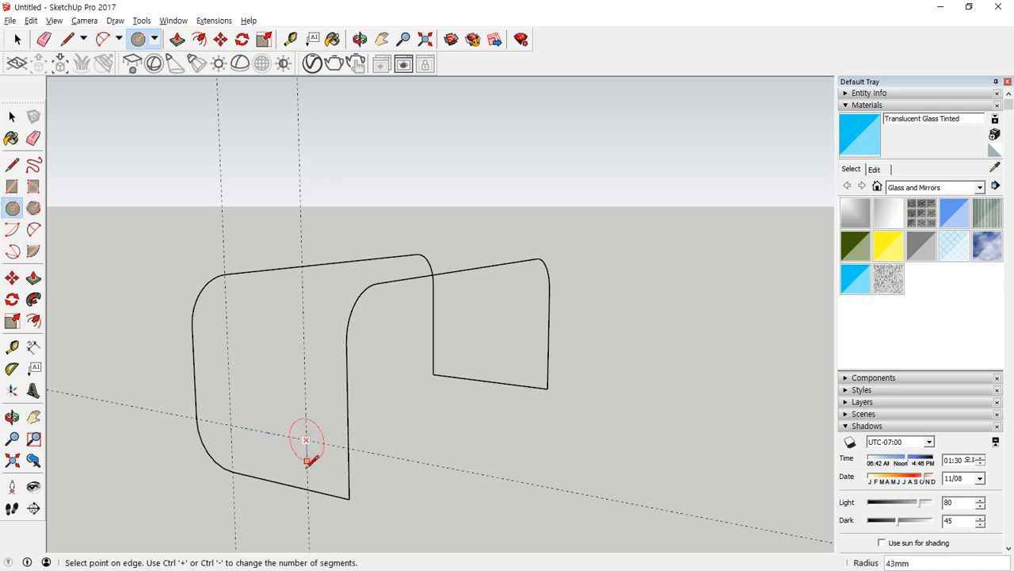
{"action": "key", "text": "Escape"}
Draw a 100 mm radius quarter arc centred on the front guide intersection at the near short end and erase the square corner outside it.
{"action": "left_click", "coordinate": [12, 229]}
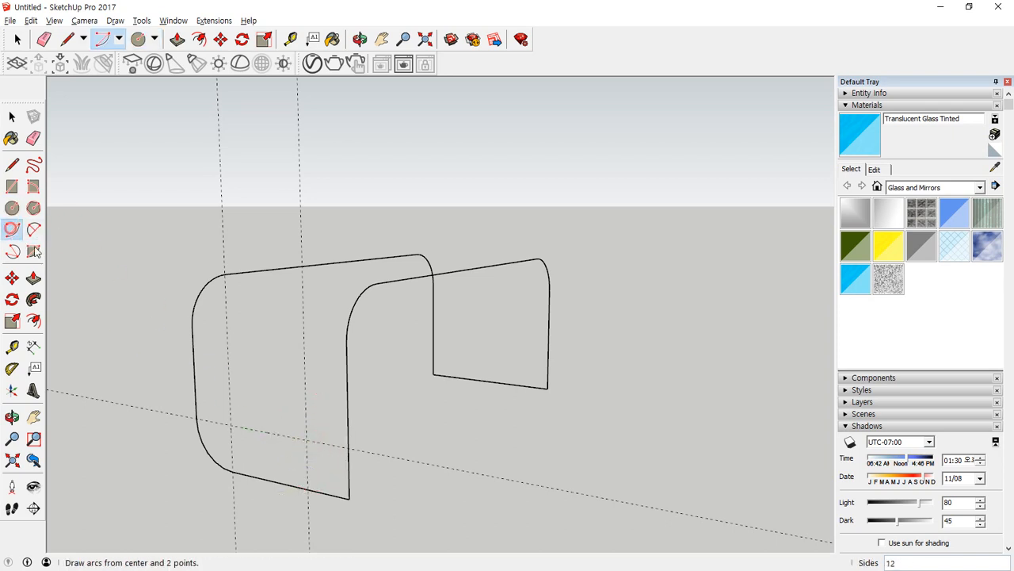
{"action": "left_click", "coordinate": [307, 440]}
{"action": "left_click", "coordinate": [310, 489]}
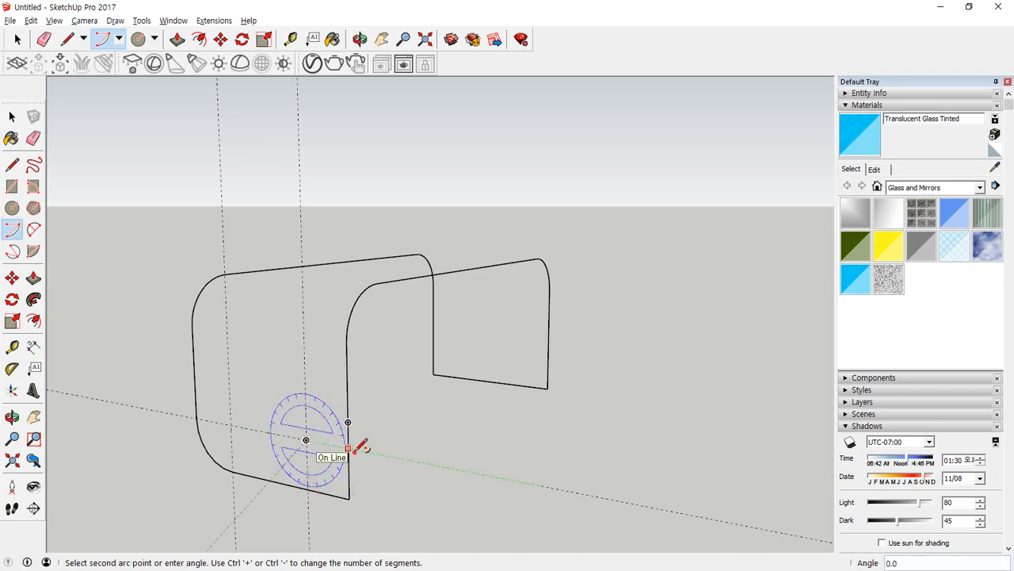
{"action": "key", "text": "Escape"}
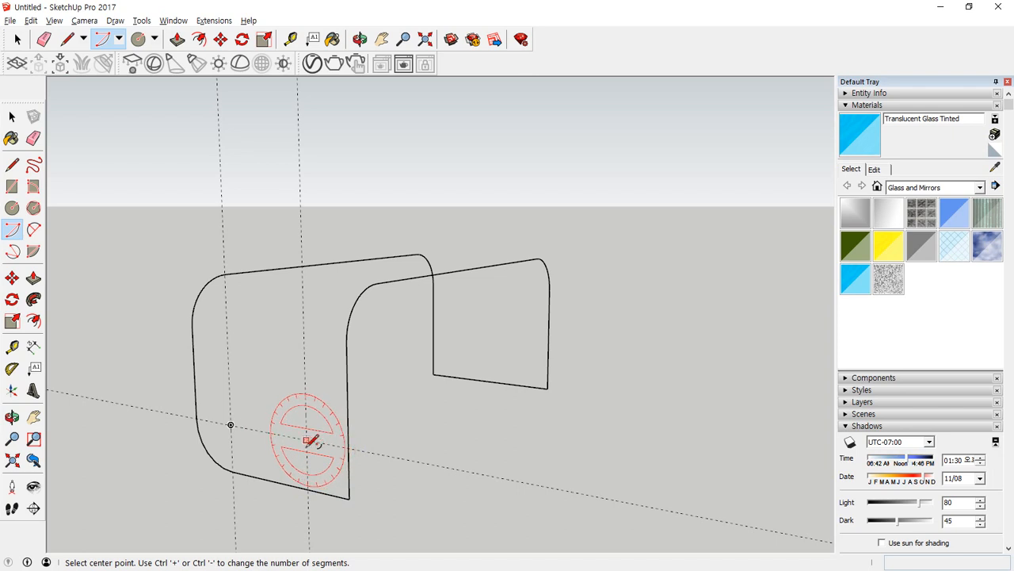
{"action": "left_click", "coordinate": [307, 440]}
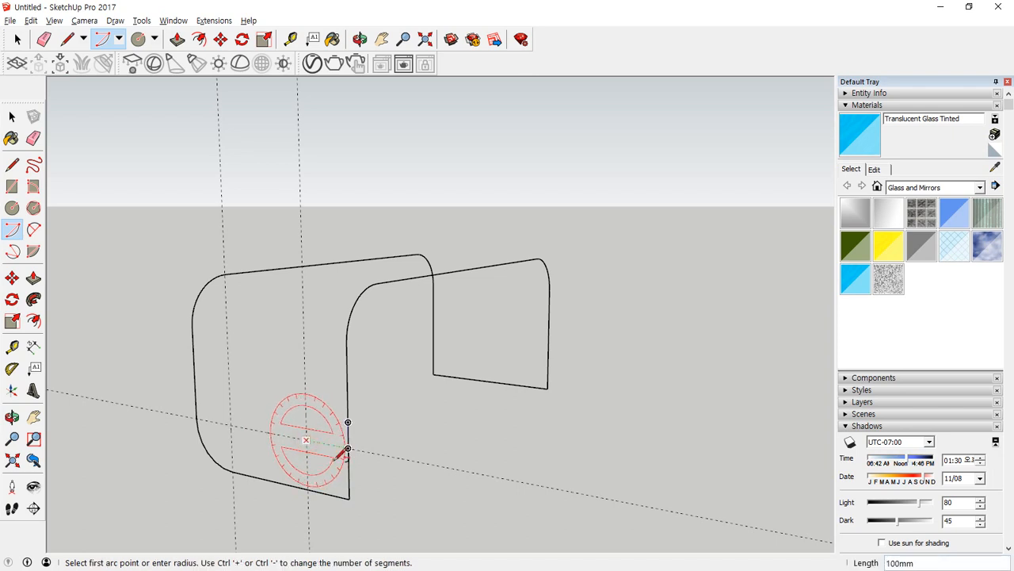
{"action": "left_click", "coordinate": [348, 449]}
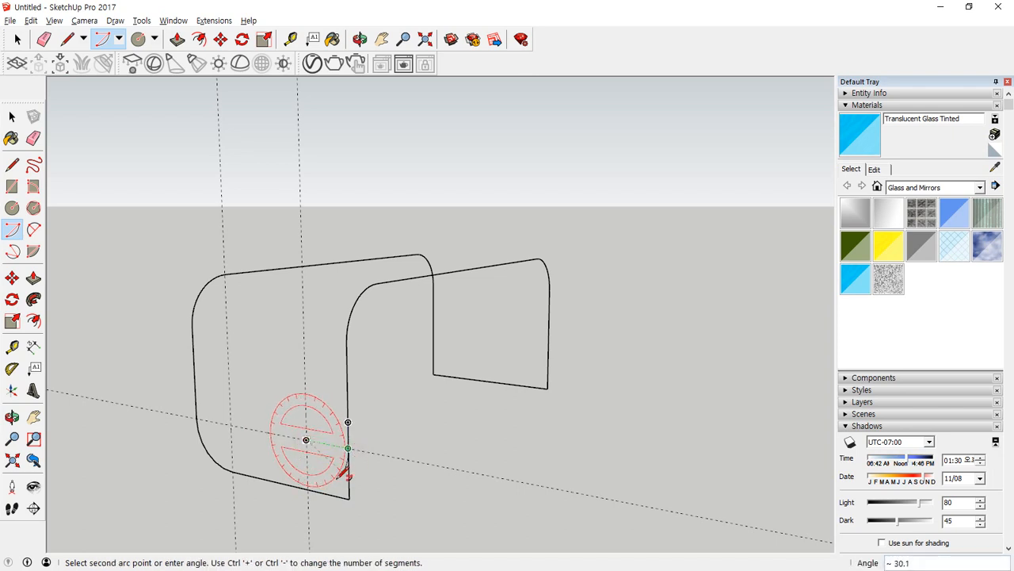
{"action": "left_click", "coordinate": [311, 490]}
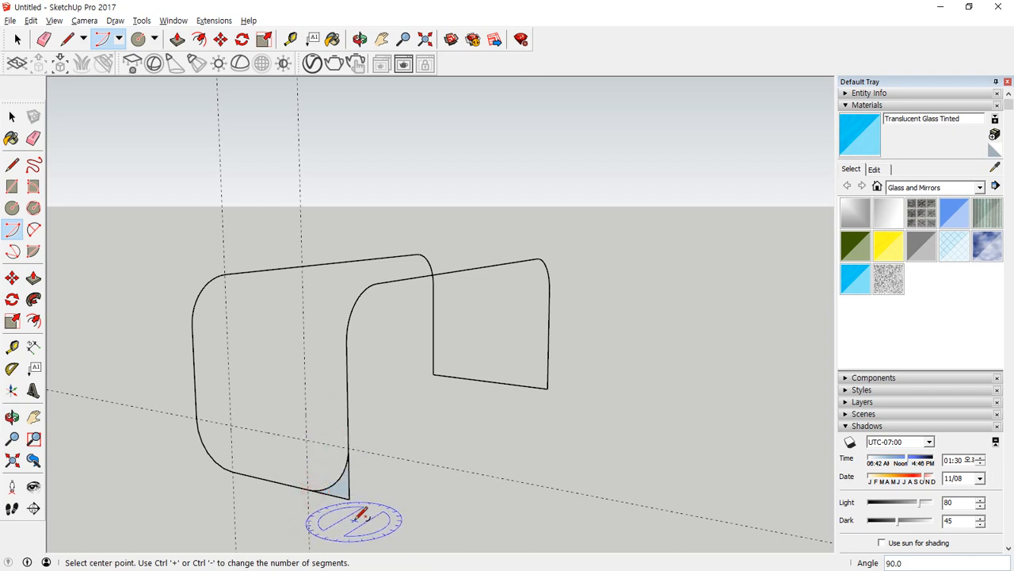
{"action": "key", "text": "e"}
Copy both bottom corner arcs of the near short end along the red axis onto the far short end, using an arc endpoint as reference.
{"action": "left_click", "coordinate": [336, 481]}
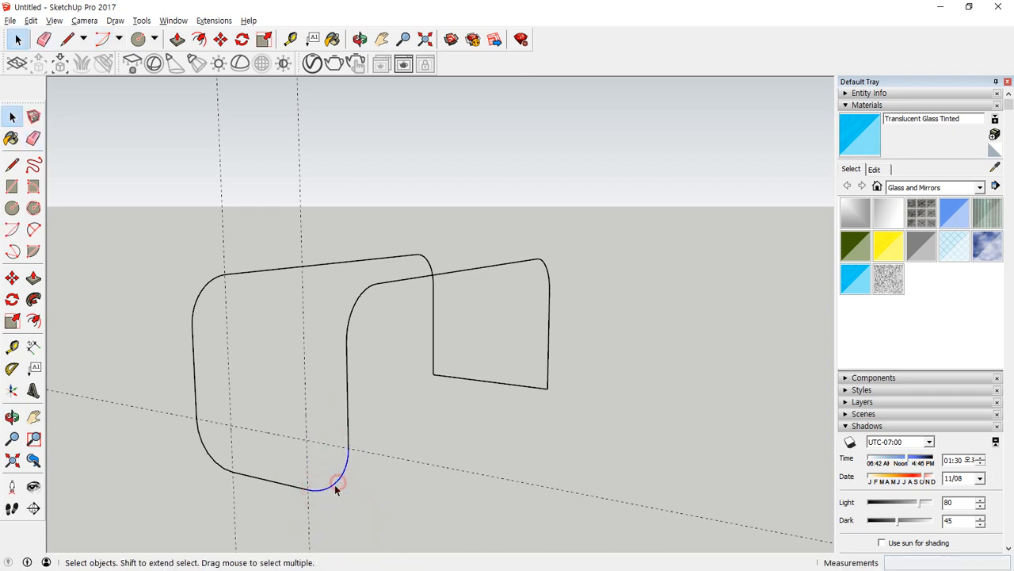
{"action": "key", "text": "m"}
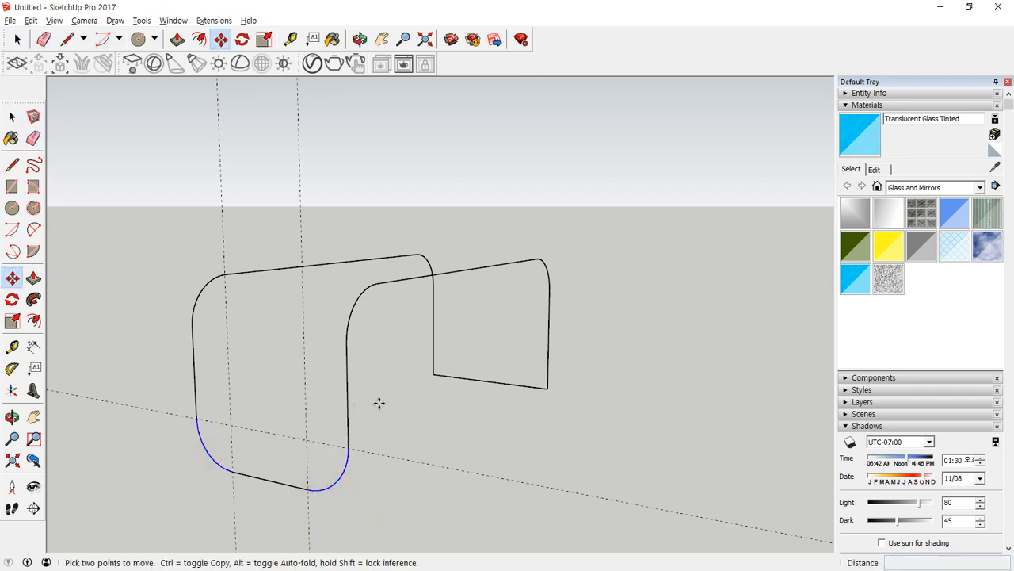
{"action": "left_click", "coordinate": [348, 446]}
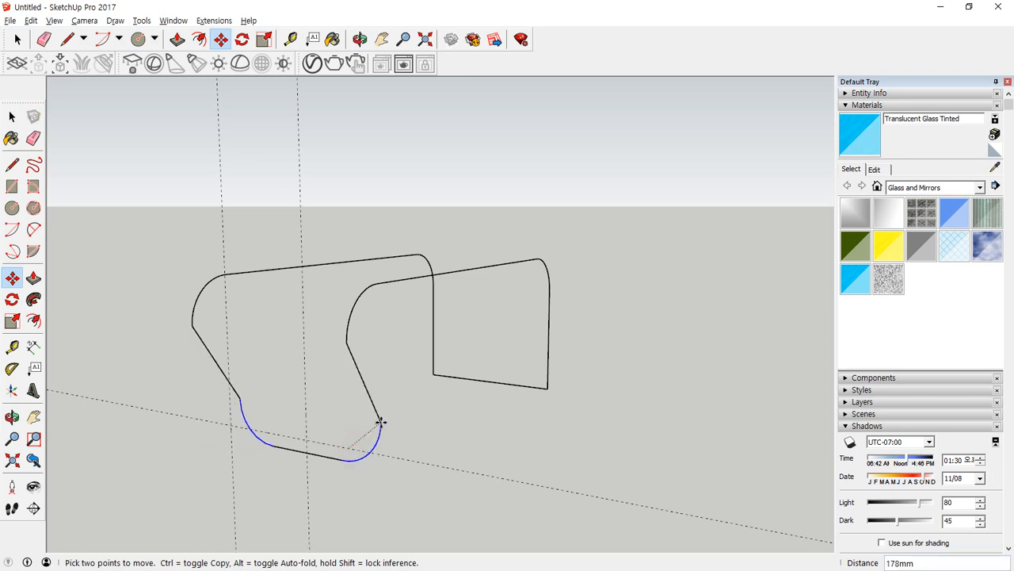
{"action": "key", "text": "ctrl"}
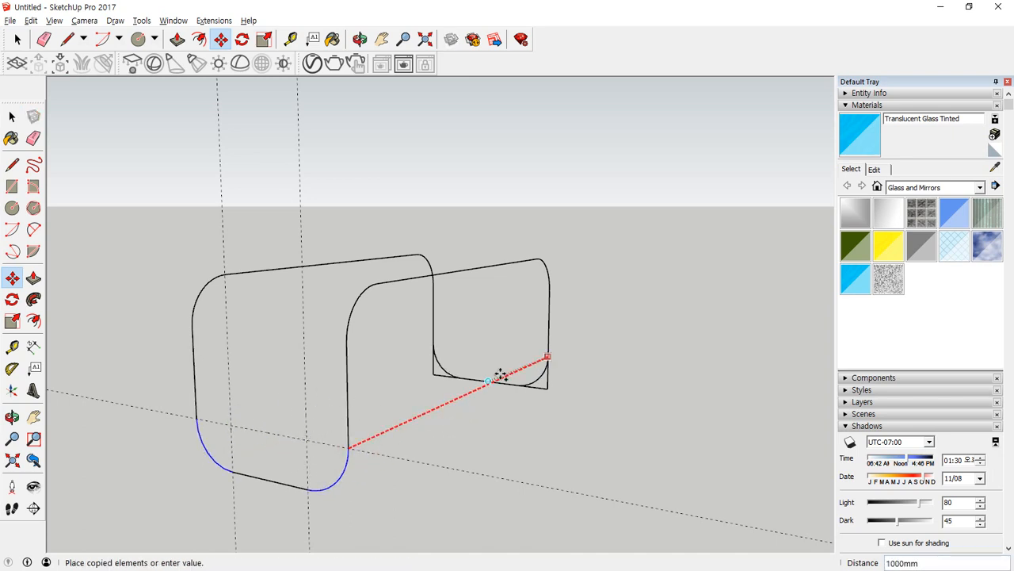
{"action": "left_click", "coordinate": [546, 362]}
Erase the leftover square corners at the far short end and remove the three guides.
{"action": "key", "text": "e"}
{"action": "left_click_drag", "start_coordinate": [553, 381], "coordinate": [537, 396]}
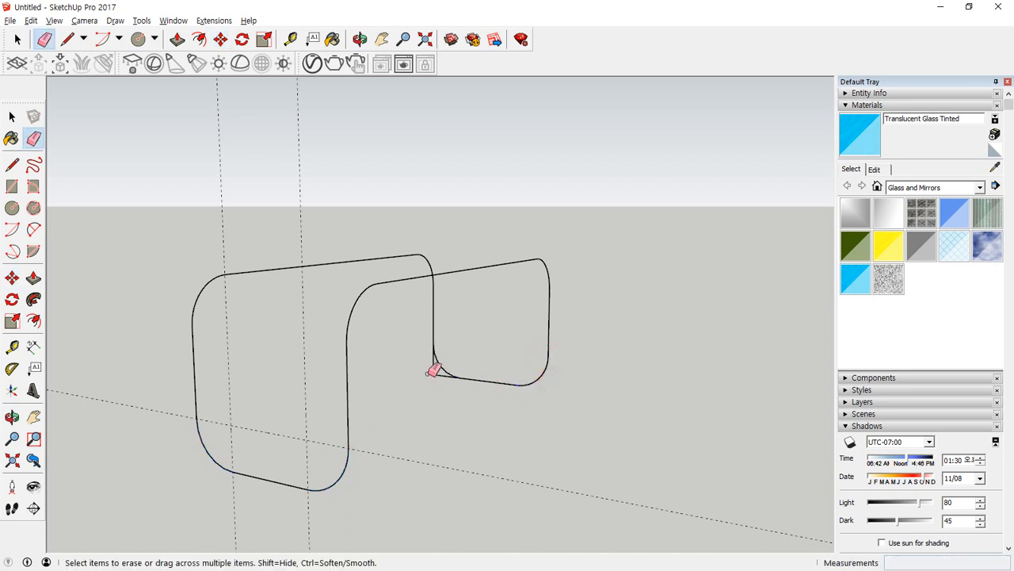
{"action": "left_click_drag", "start_coordinate": [427, 375], "coordinate": [443, 387]}
{"action": "middle_click_drag", "start_coordinate": [260, 430], "coordinate": [475, 453]}
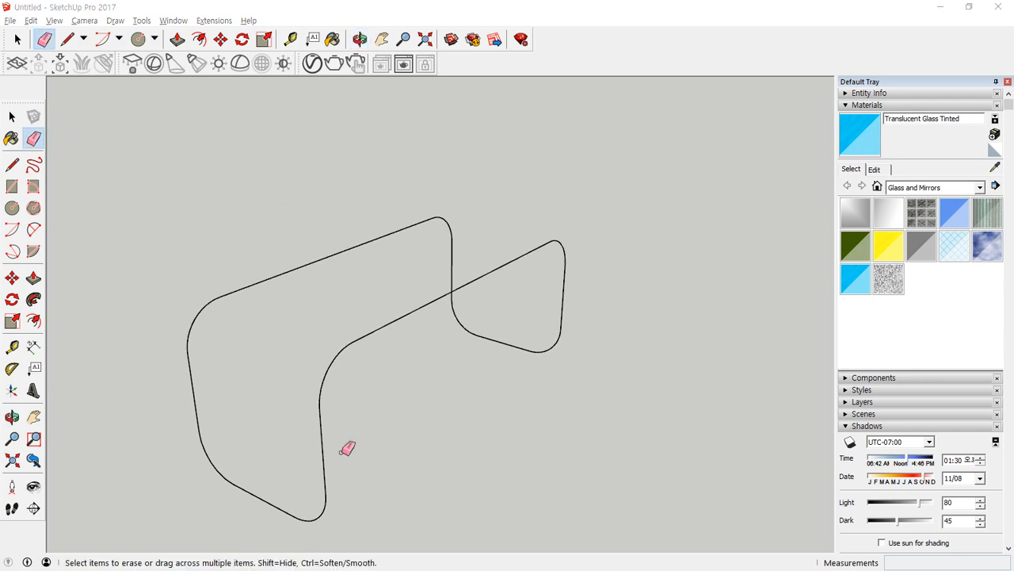
Draw a 20 mm radius circle perpendicular to the front long top edge, centred where that edge meets the near corner arc.
{"action": "key", "text": "c"}
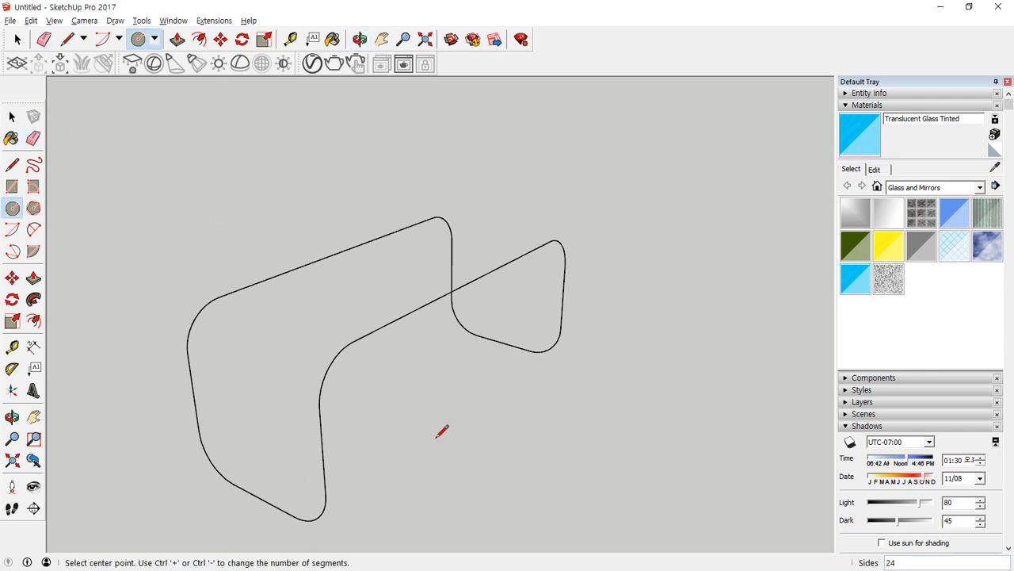
{"action": "left_click", "coordinate": [427, 485]}
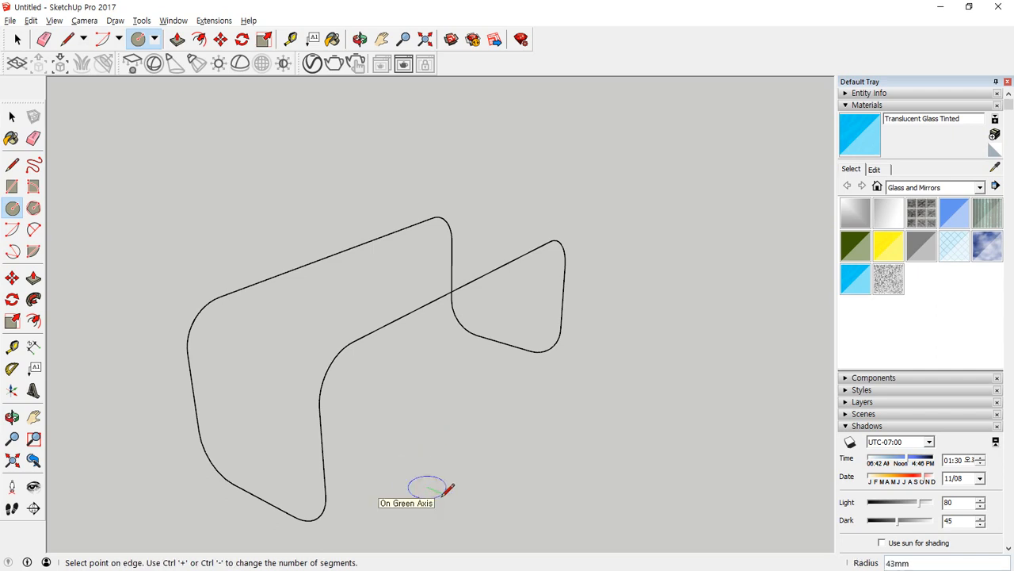
{"action": "key", "text": "Escape"}
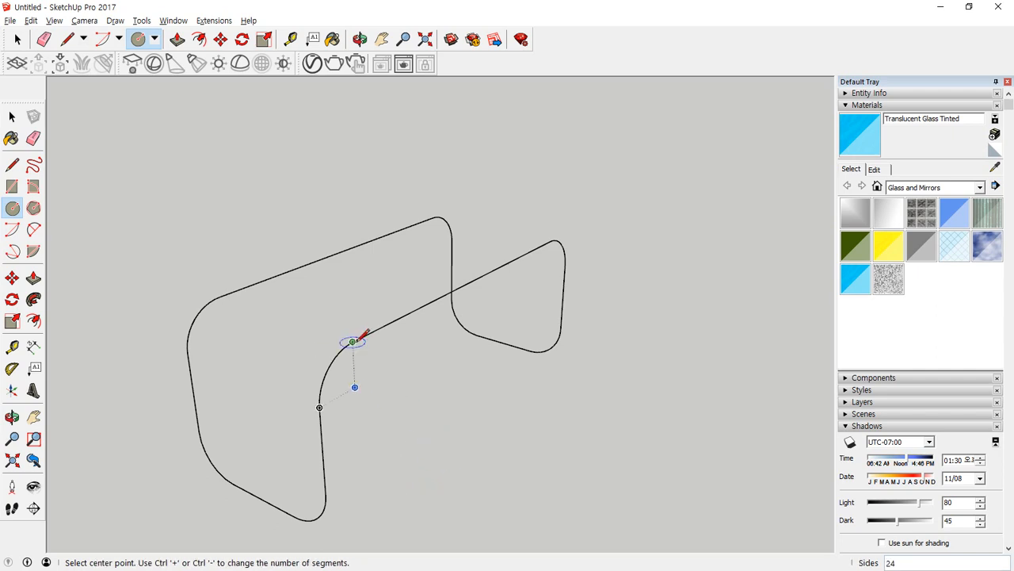
{"action": "left_click", "coordinate": [352, 341]}
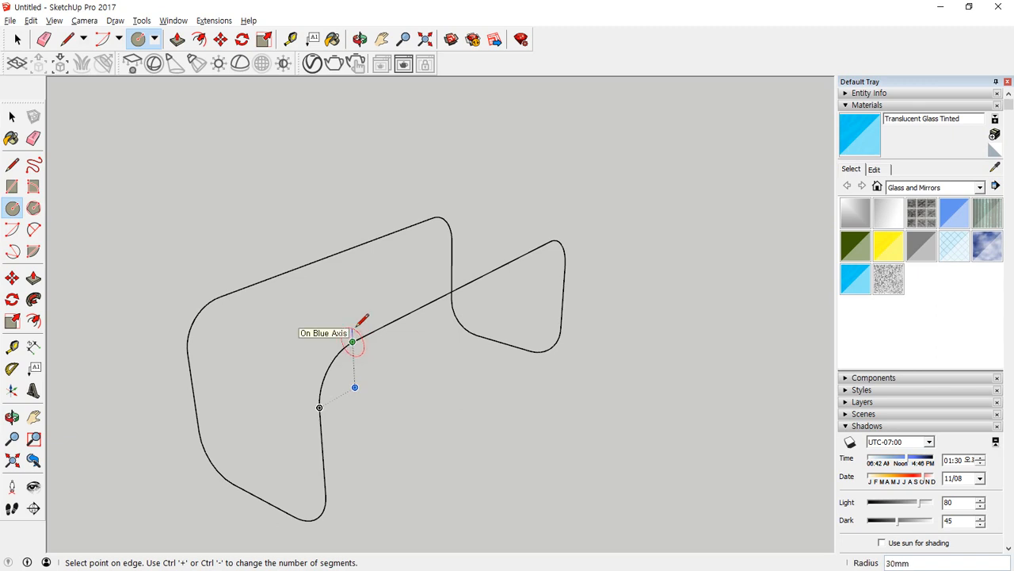
{"action": "type", "text": "20"}
{"action": "key", "text": "Return"}
Select every edge and arc of the closed wire path and sweep the circle face along it with Follow Me.
{"action": "key", "text": "space"}
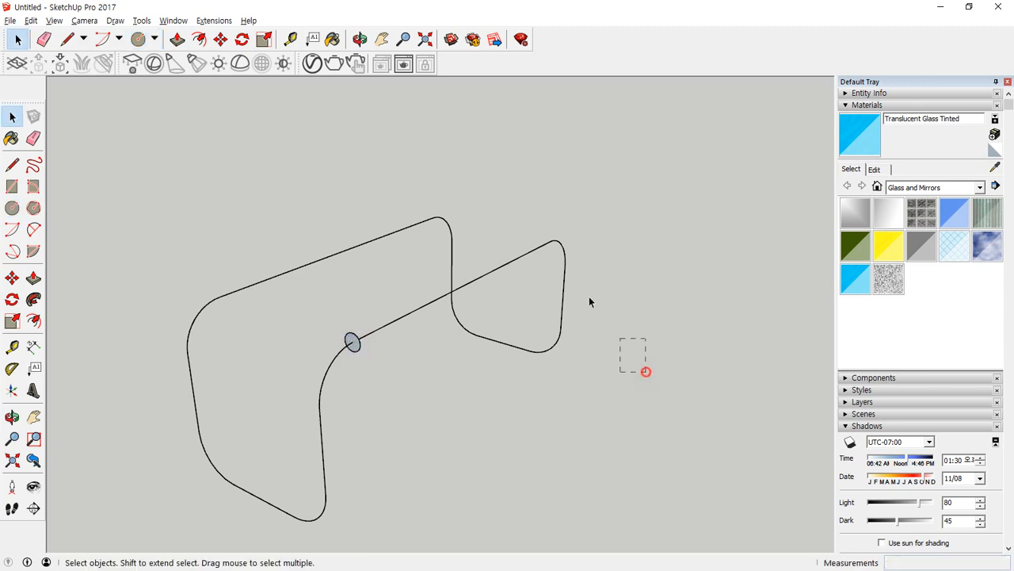
{"action": "left_click", "coordinate": [415, 226]}
{"action": "left_click_drag", "start_coordinate": [264, 404], "coordinate": [263, 404], "text": "shift"}
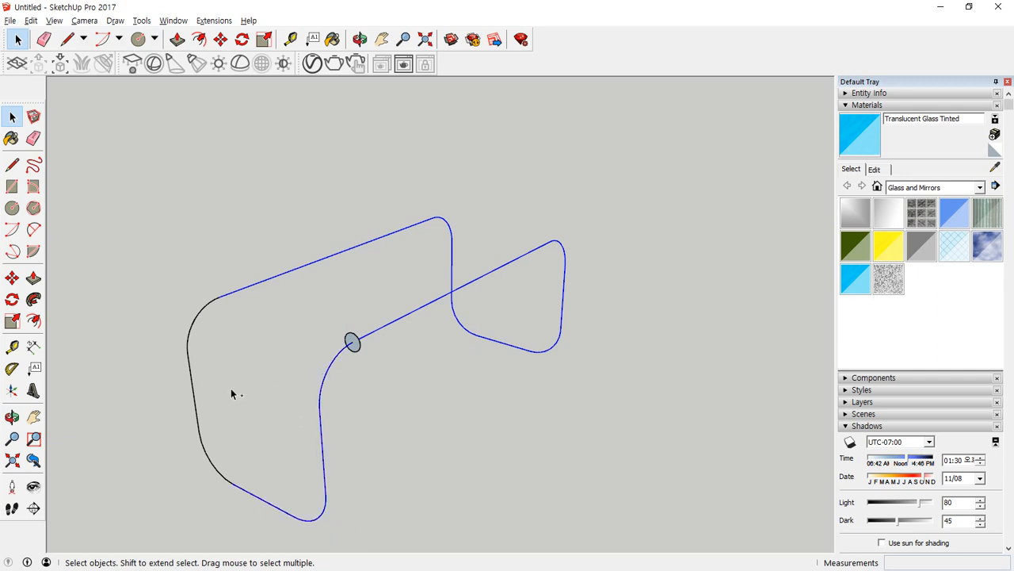
{"action": "left_click", "coordinate": [225, 443], "text": "shift"}
{"action": "left_click", "coordinate": [33, 299]}
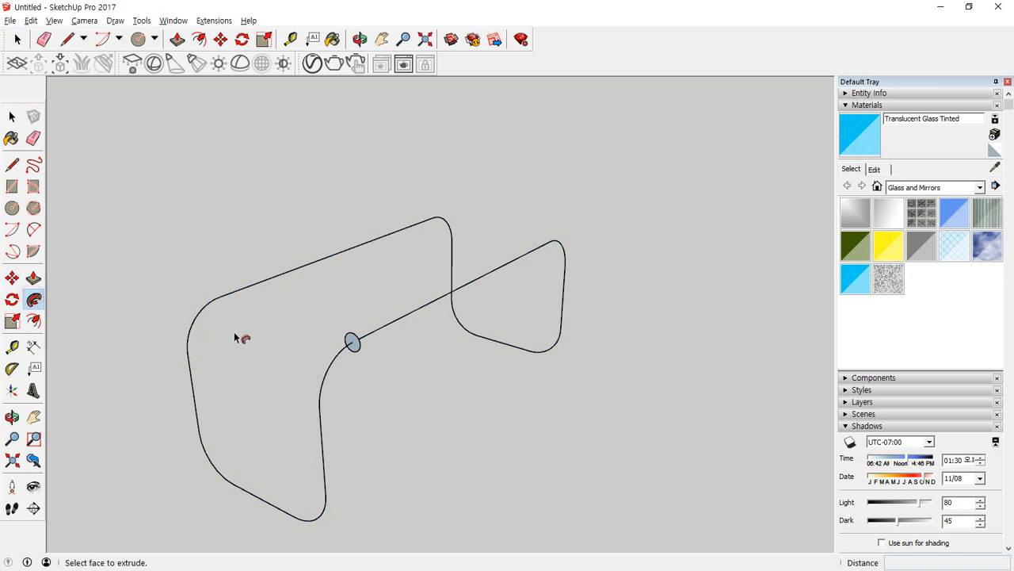
{"action": "left_click", "coordinate": [359, 345]}
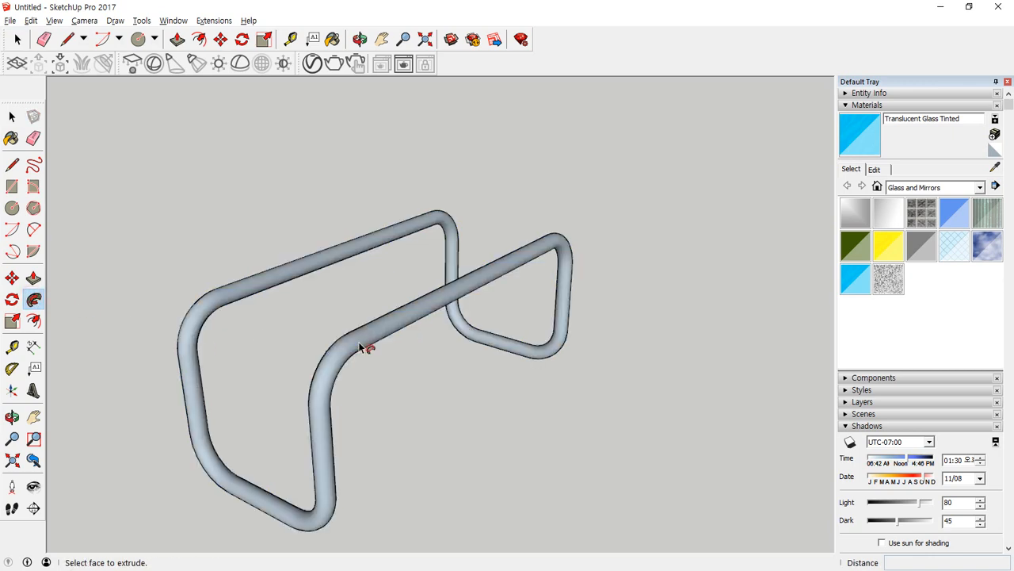
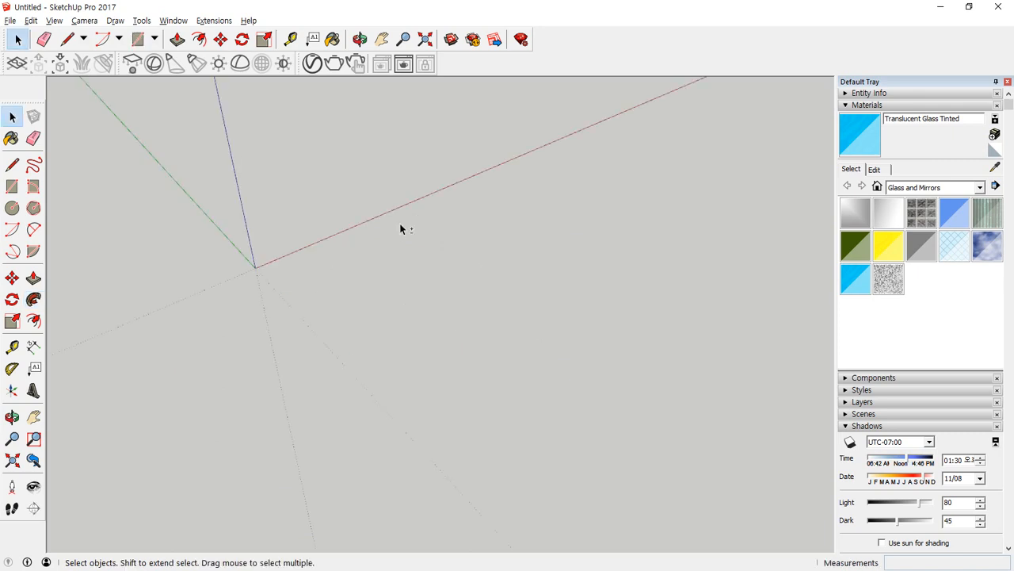
Draw a 900 by 100 mm rectangle from the origin with its long side along the red axis.
{"action": "key", "text": "r"}
{"action": "left_click", "coordinate": [256, 267]}
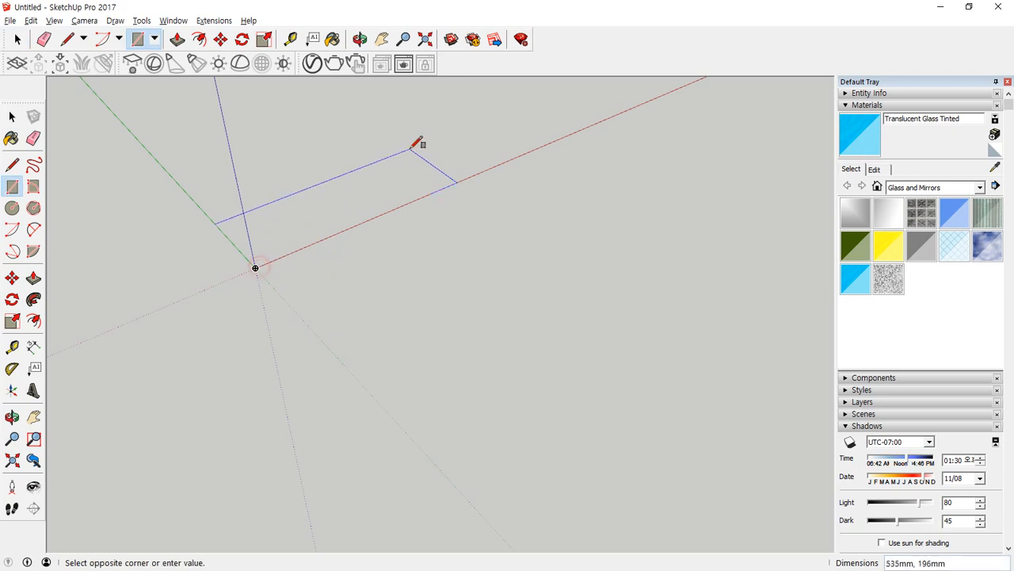
{"action": "type", "text": "900,"}
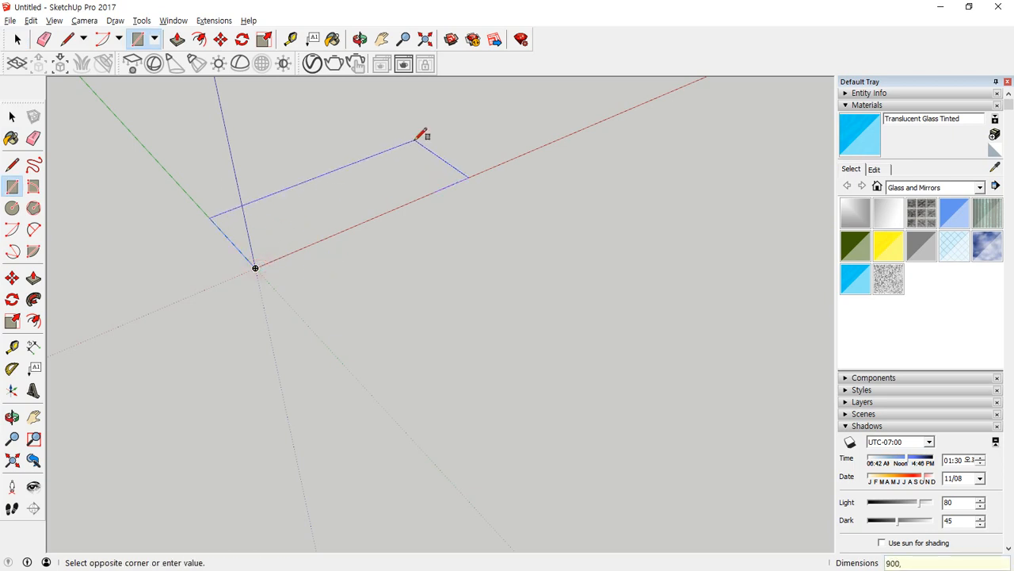
{"action": "type", "text": "100"}
{"action": "key", "text": "Return"}
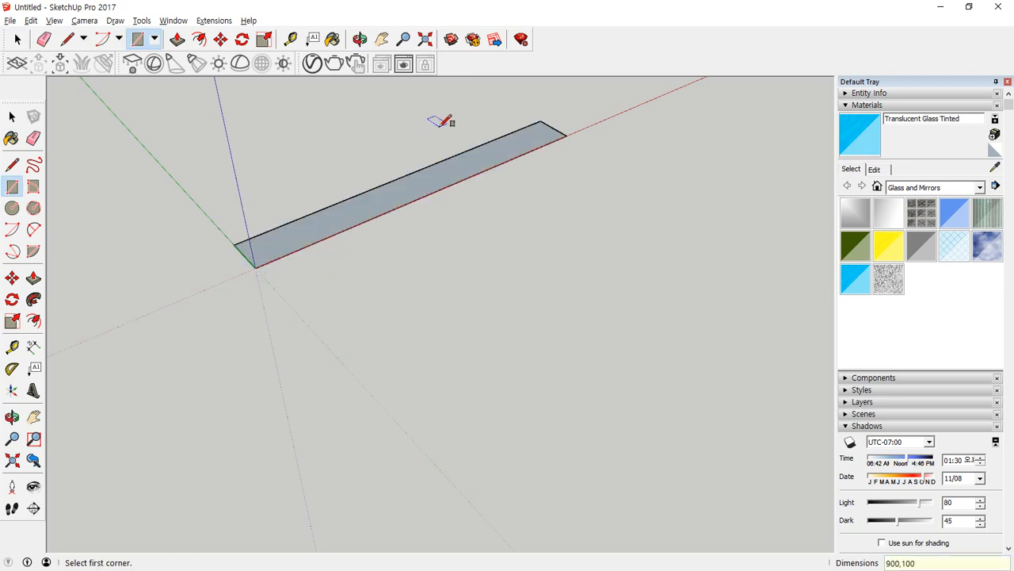
Pull the rectangle up 100 mm into a long block.
{"action": "key", "text": "p"}
{"action": "left_click", "coordinate": [415, 185]}
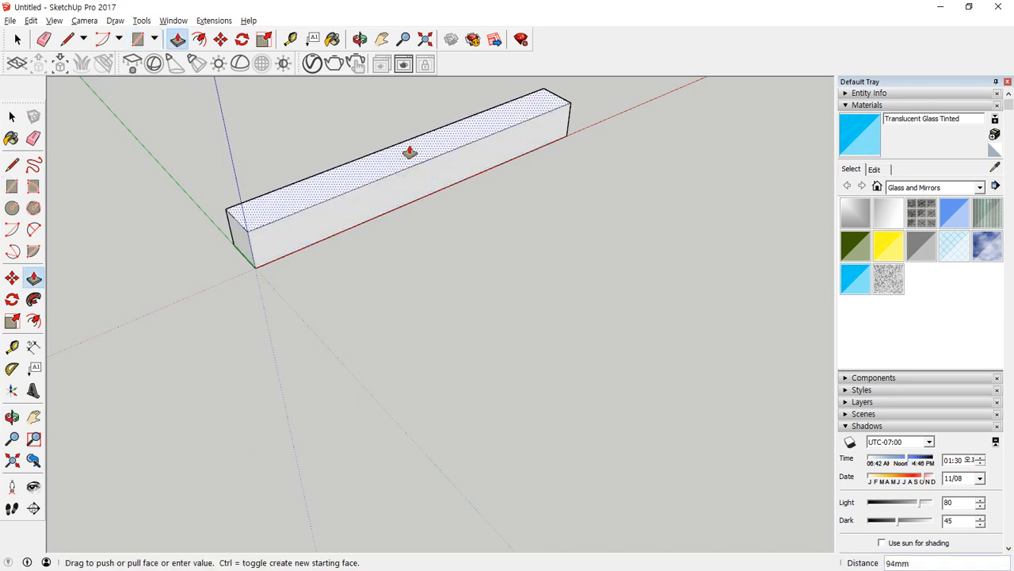
{"action": "key", "text": "Return"}
{"action": "scroll", "coordinate": [341, 127], "scroll_direction": "up", "scroll_amount": 1}
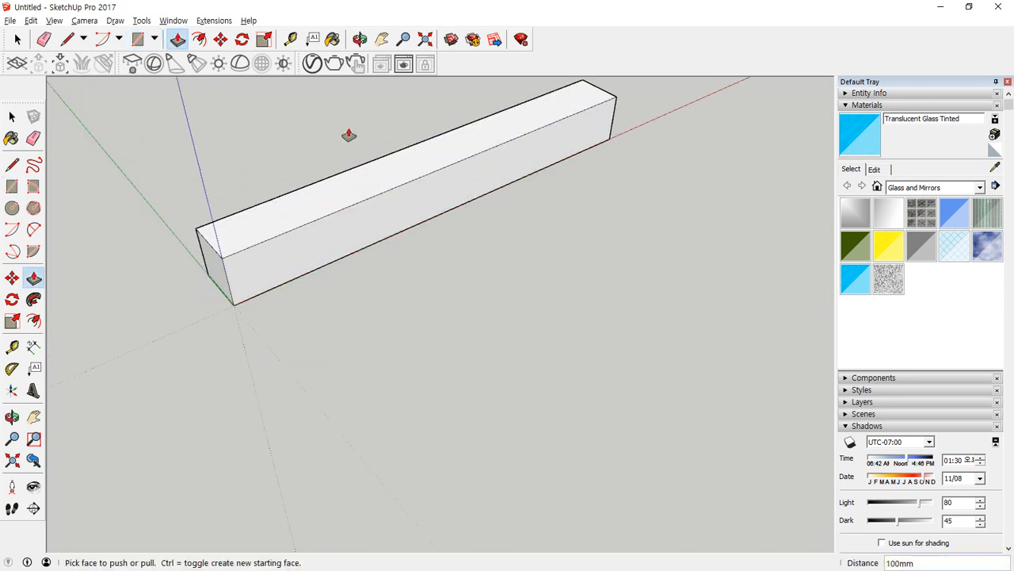
{"action": "scroll", "coordinate": [418, 200], "scroll_direction": "up", "scroll_amount": 1}
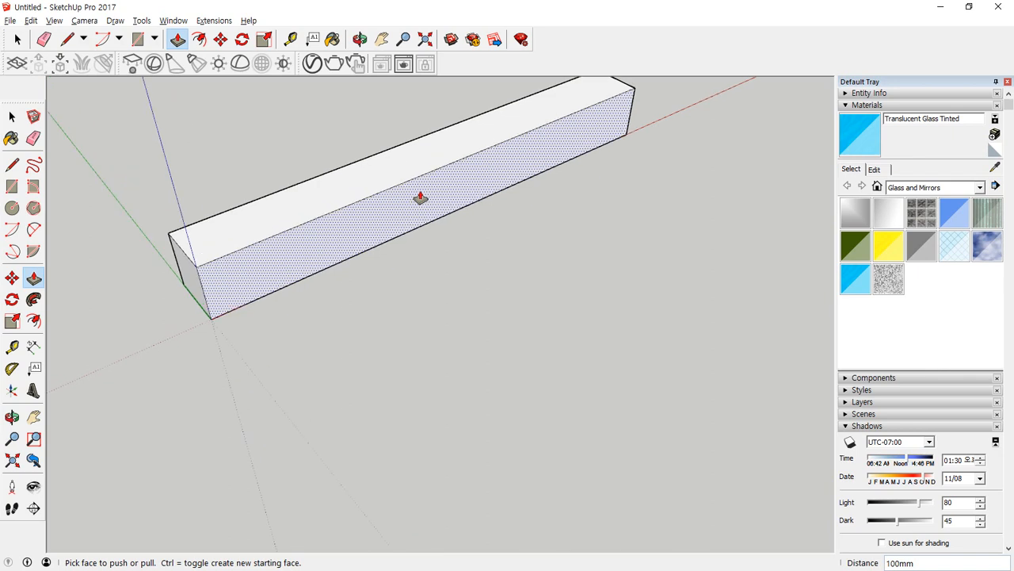
Copy the block's short top edge at the origin end 390 mm along the red axis.
{"action": "key", "text": "space"}
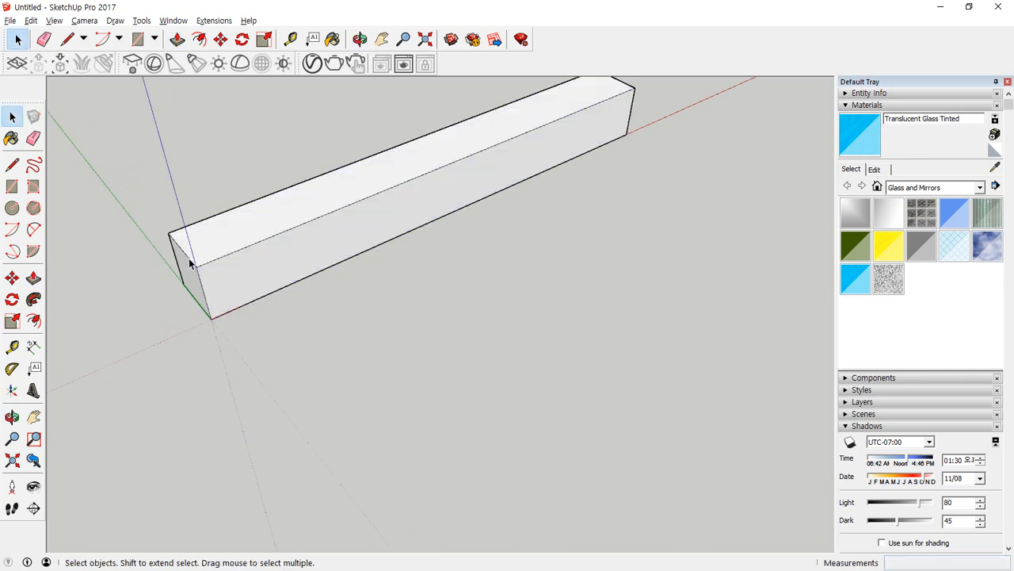
{"action": "left_click", "coordinate": [190, 264]}
{"action": "key", "text": "m"}
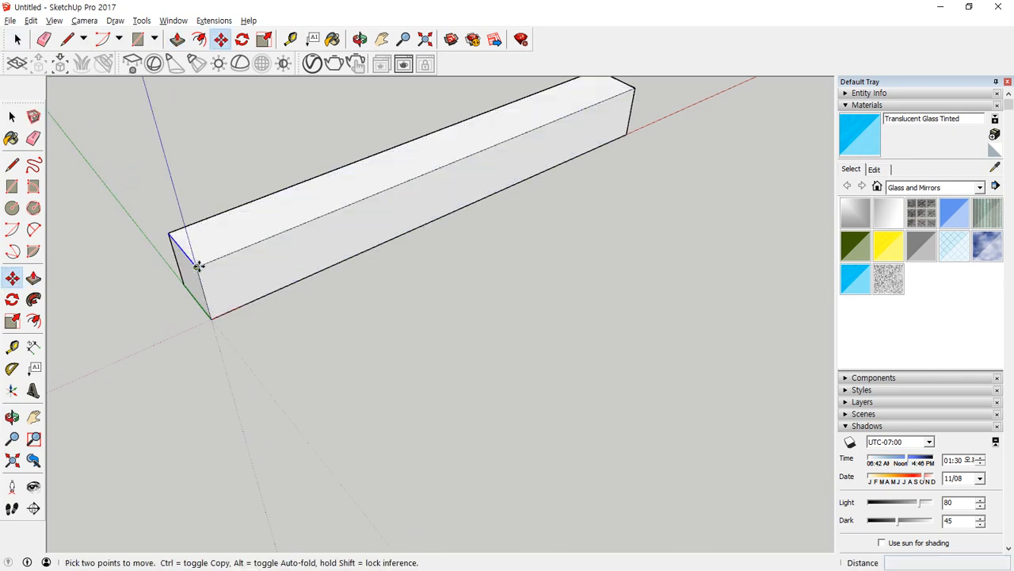
{"action": "left_click", "coordinate": [198, 265]}
{"action": "key", "text": "ctrl"}
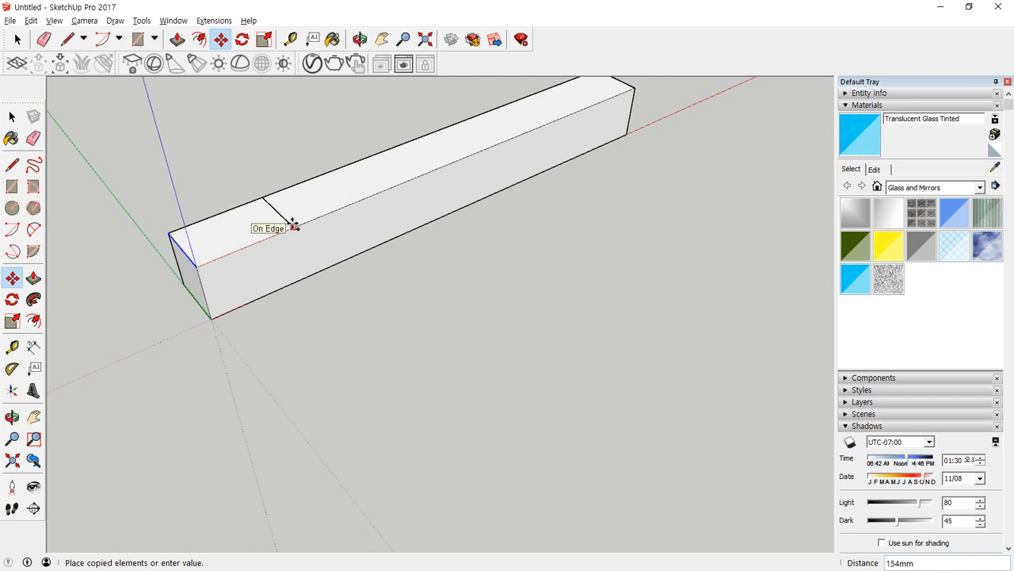
{"action": "type", "text": "300"}
{"action": "key", "text": "Return"}
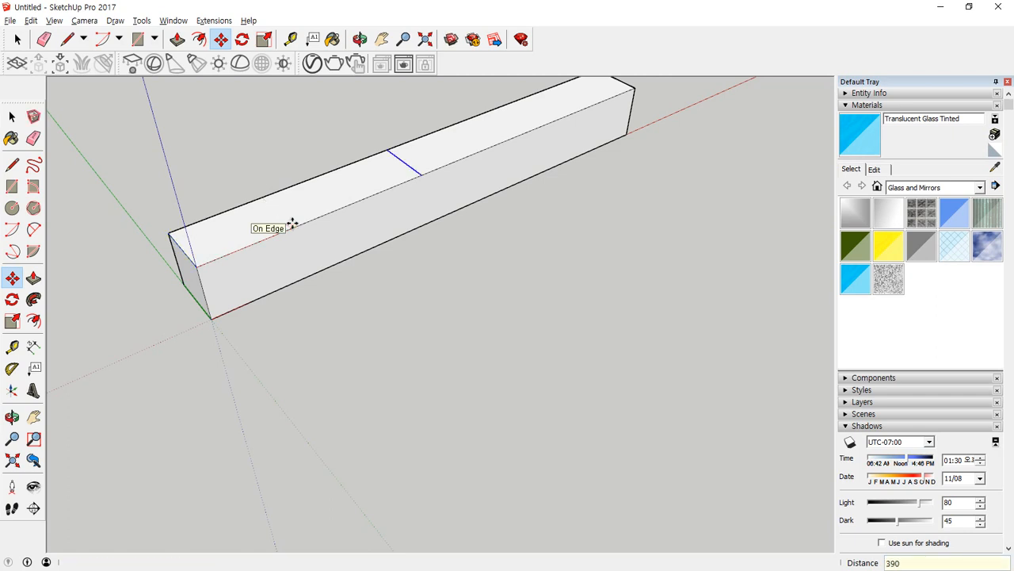
Copy the short top edge at the far end 390 mm inward toward the block's middle.
{"action": "middle_click_drag", "start_coordinate": [715, 145], "coordinate": [556, 211]}
{"action": "key", "text": "space"}
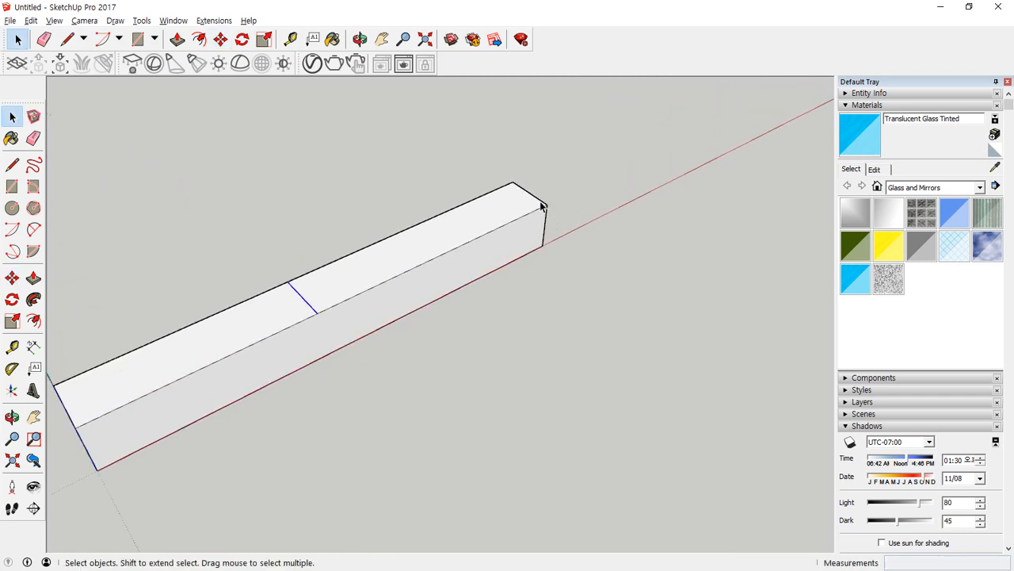
{"action": "key", "text": "p"}
{"action": "key", "text": "space"}
{"action": "key", "text": "m"}
{"action": "key", "text": "ctrl"}
{"action": "left_click", "coordinate": [531, 193]}
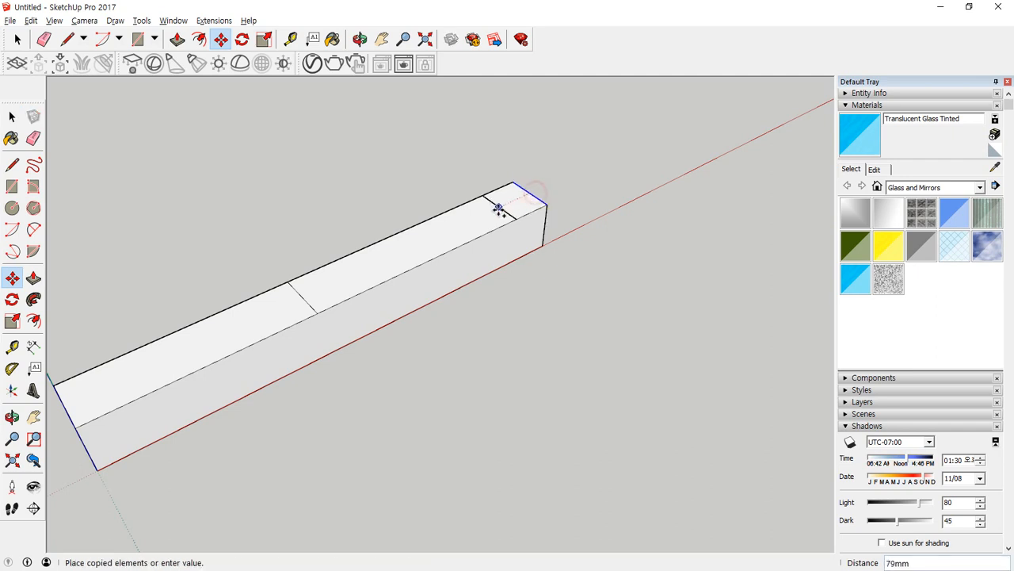
{"action": "type", "text": "390"}
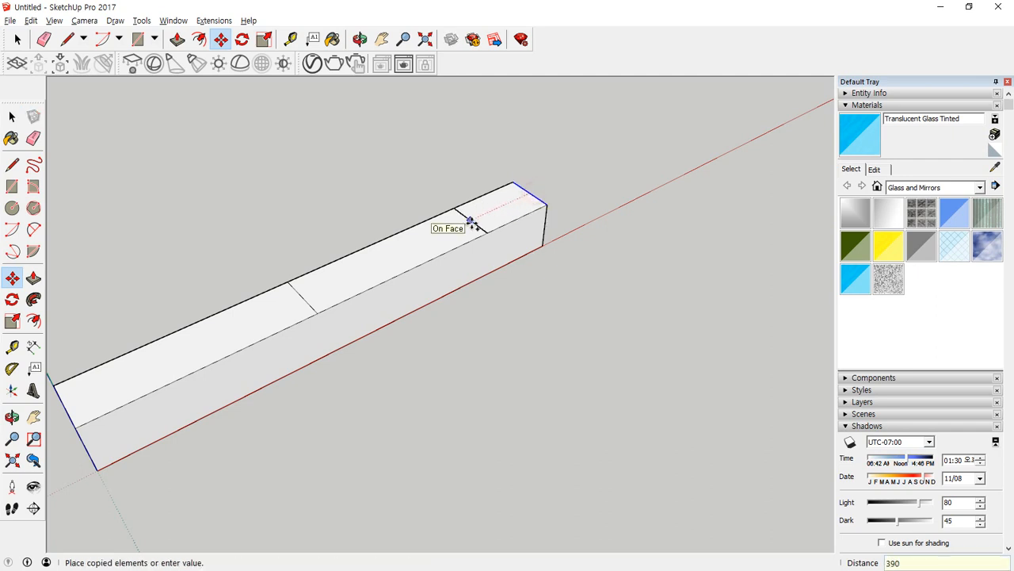
{"action": "key", "text": "Return"}
{"action": "key", "text": "p"}
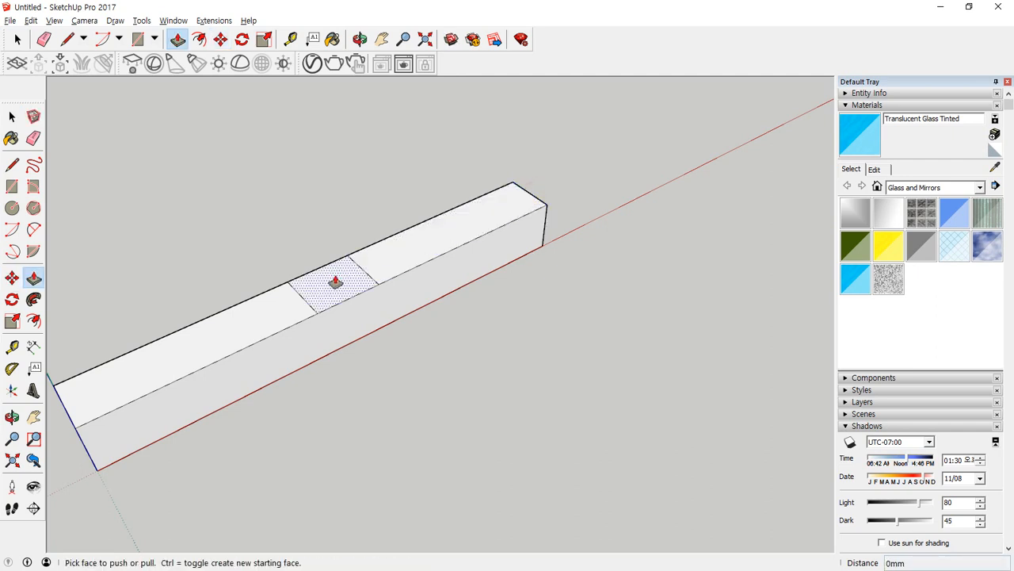
{"action": "left_click", "coordinate": [336, 282]}
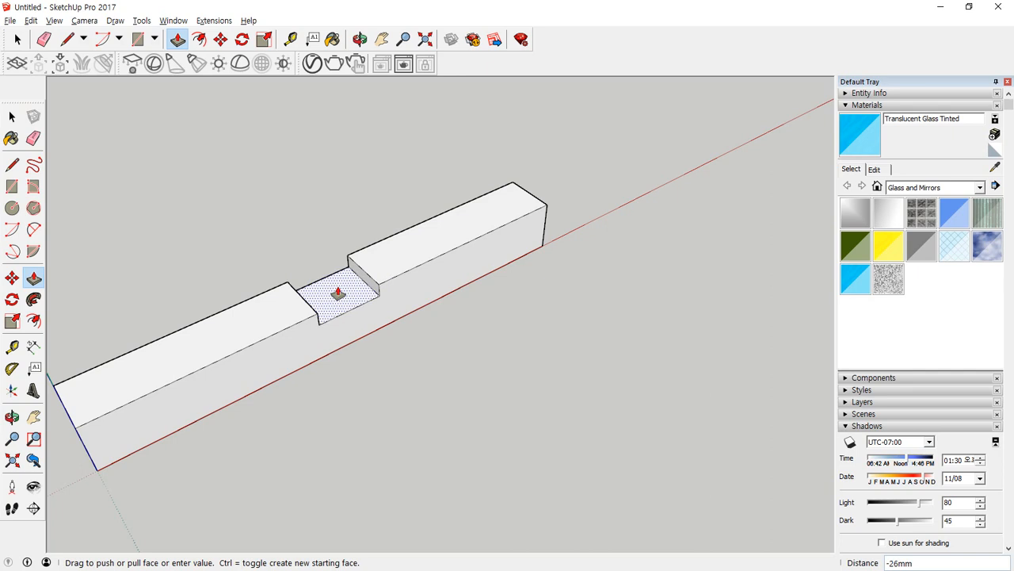
{"action": "key", "text": "Escape"}
Raise the top faces of both long outer sections by 50 mm, leaving the middle strip out.
{"action": "middle_click_drag", "start_coordinate": [336, 290], "coordinate": [262, 328]}
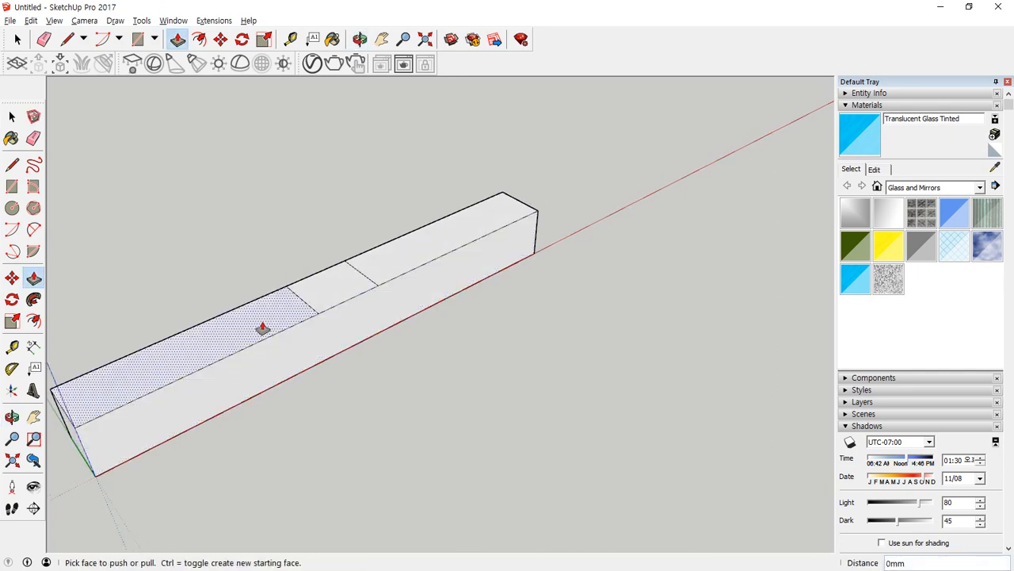
{"action": "left_click", "coordinate": [262, 328]}
{"action": "type", "text": "50"}
{"action": "key", "text": "Return"}
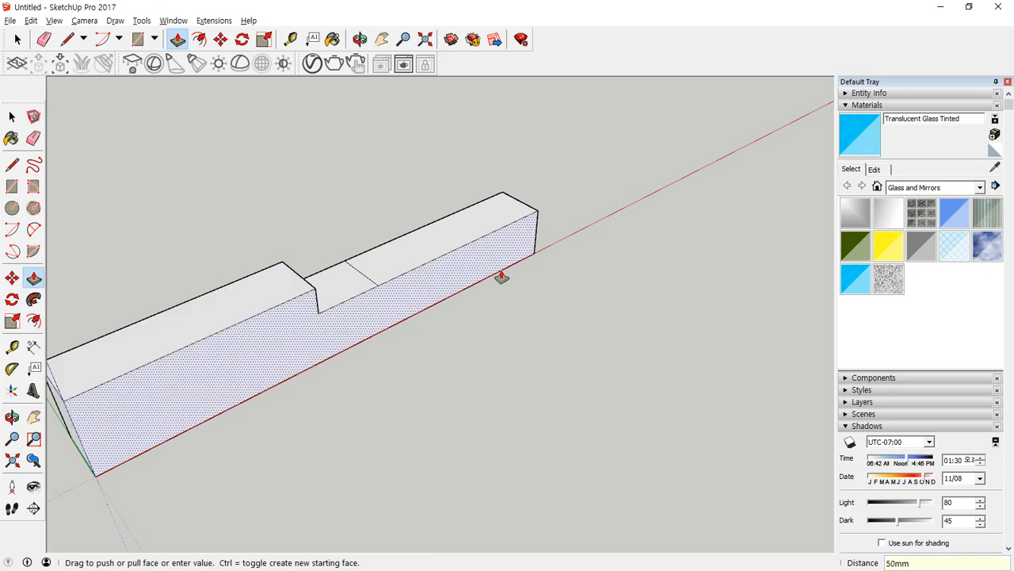
{"action": "left_click", "coordinate": [402, 268]}
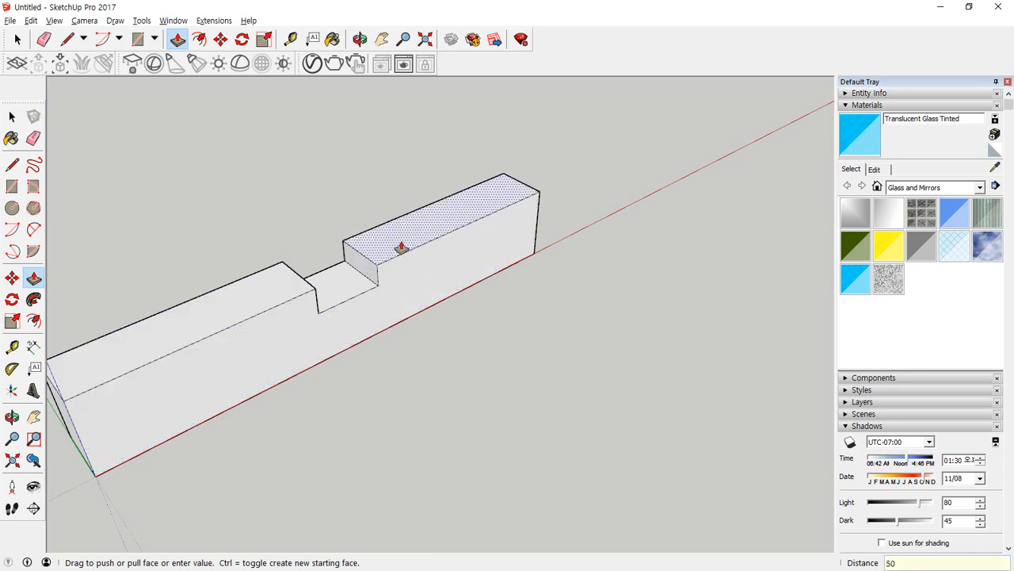
{"action": "type", "text": "50"}
{"action": "key", "text": "Return"}
Raise the middle top section 50 mm level with its neighbours and push it down 75 mm to form a notch.
{"action": "double_click", "coordinate": [356, 283]}
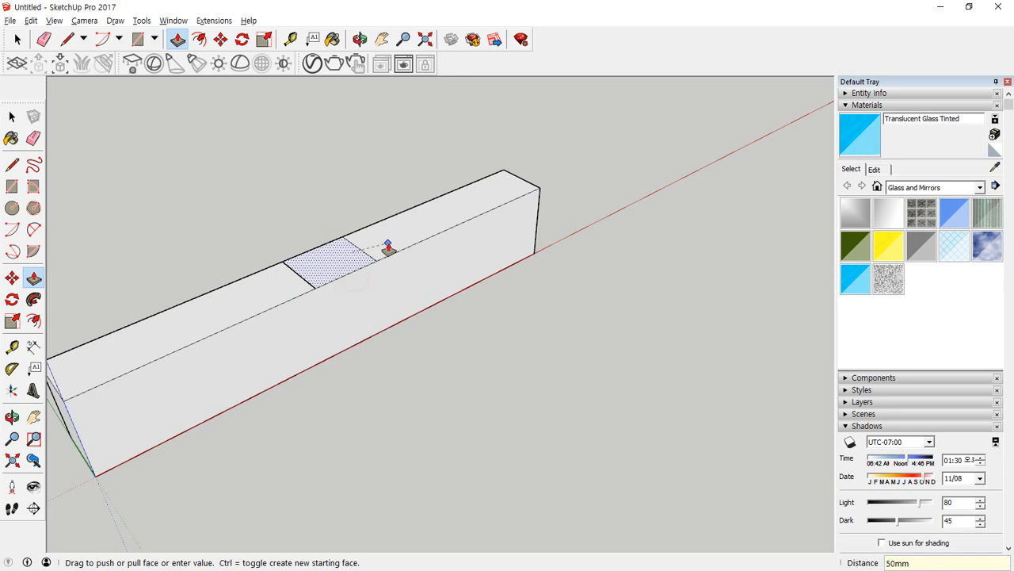
{"action": "left_click", "coordinate": [321, 261]}
{"action": "key", "text": "Return"}
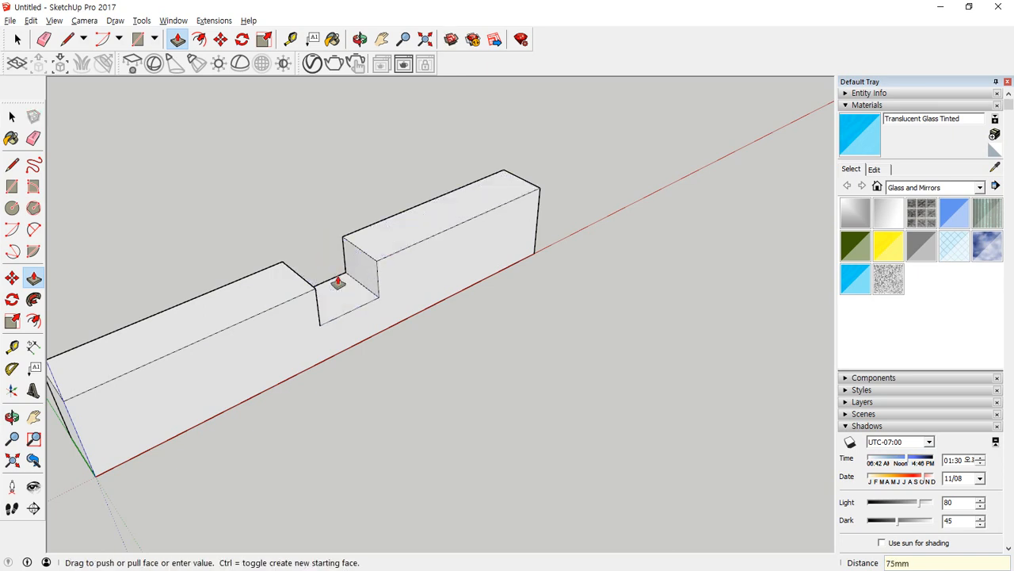
Draw vertical lines from both notch corners to the front face's bottom edge and push the enclosed face in 30 mm.
{"action": "middle_click_drag", "start_coordinate": [303, 306], "coordinate": [305, 264]}
{"action": "key", "text": "l"}
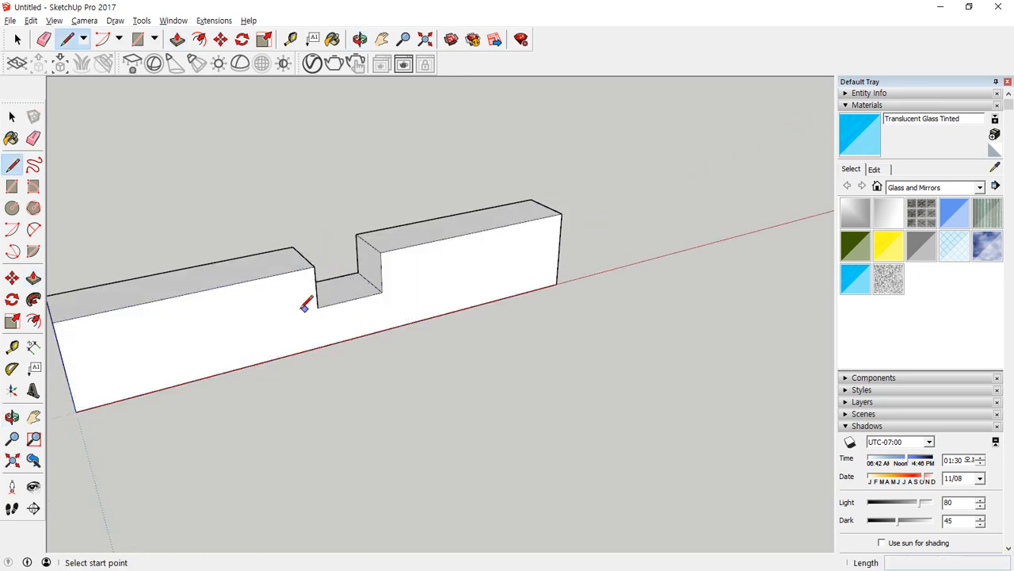
{"action": "left_click", "coordinate": [318, 306]}
{"action": "left_click", "coordinate": [320, 346]}
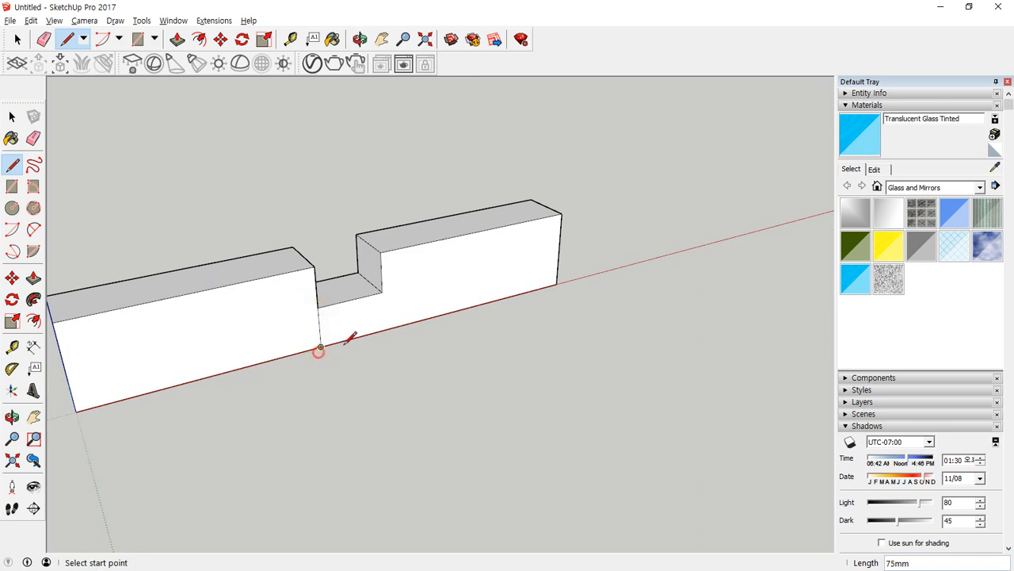
{"action": "left_click", "coordinate": [382, 293]}
{"action": "left_click", "coordinate": [383, 329]}
{"action": "key", "text": "p"}
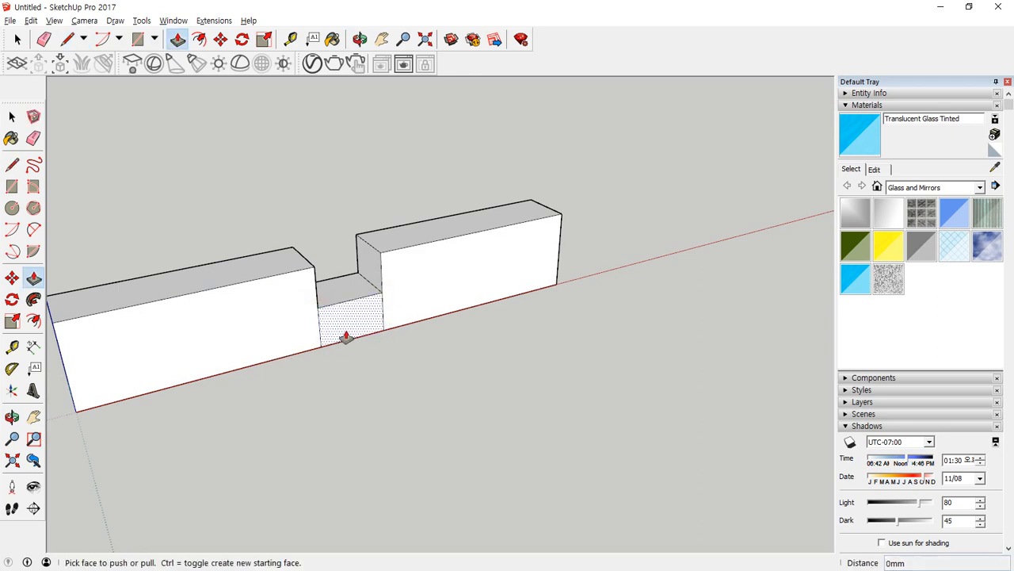
{"action": "left_click", "coordinate": [341, 332]}
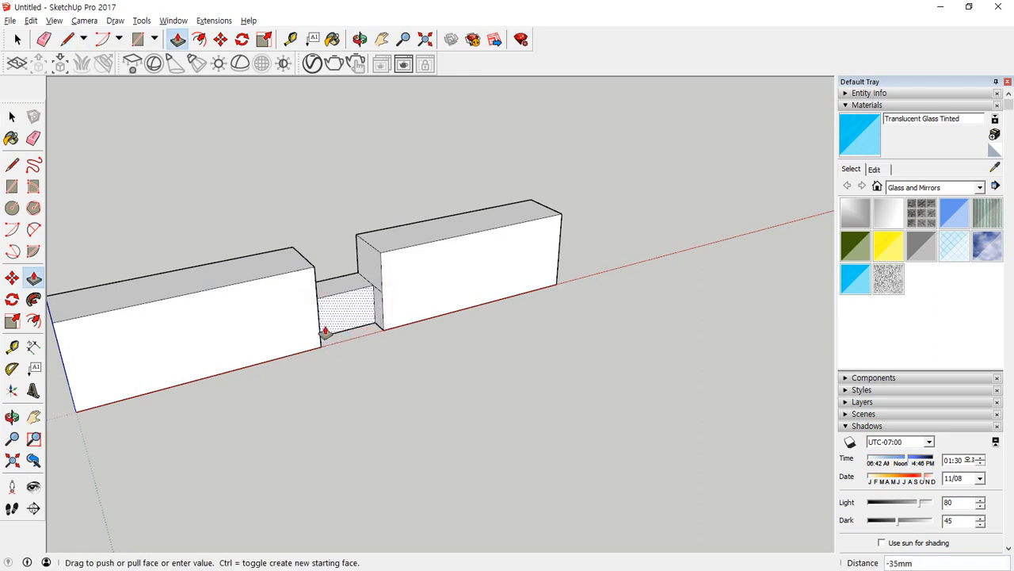
{"action": "key", "text": "Return"}
Draw matching vertical lines below the notch on the opposite long face and push the enclosed face in 30 mm.
{"action": "middle_click_drag", "start_coordinate": [382, 332], "coordinate": [872, 289]}
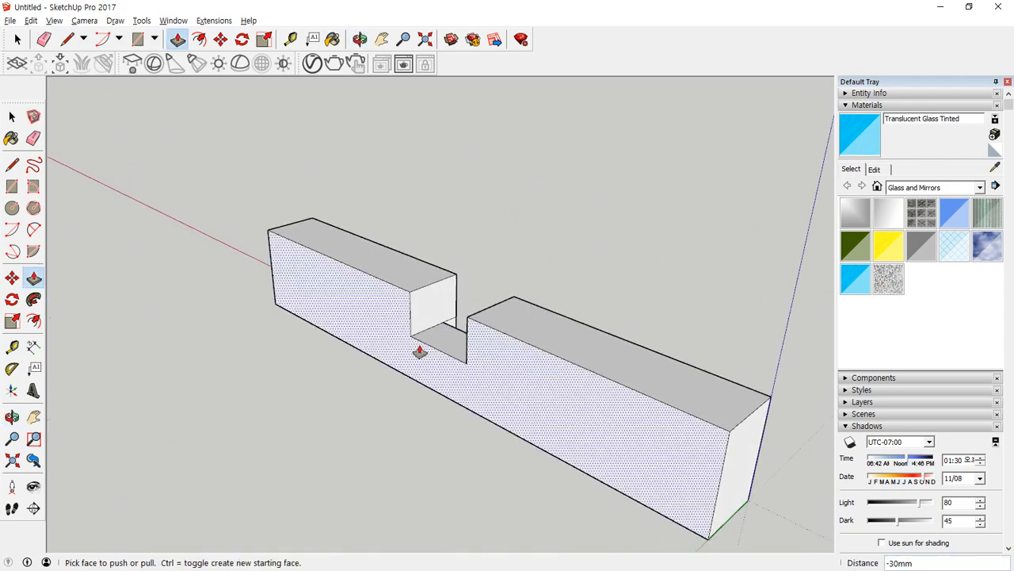
{"action": "middle_click_drag", "start_coordinate": [419, 354], "coordinate": [494, 338]}
{"action": "scroll", "coordinate": [494, 337], "scroll_direction": "up", "scroll_amount": 3}
{"action": "key", "text": "l"}
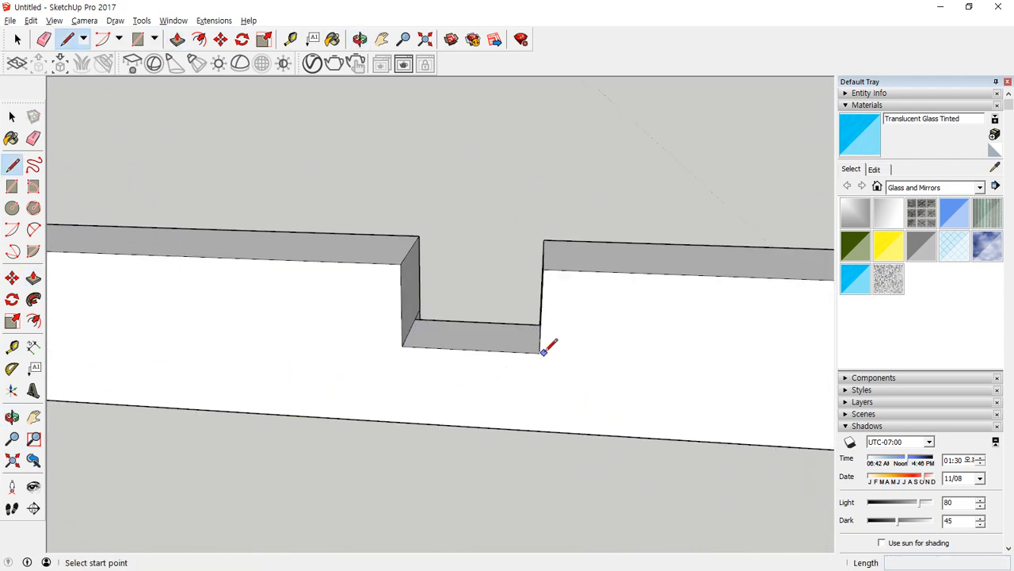
{"action": "left_click", "coordinate": [401, 346]}
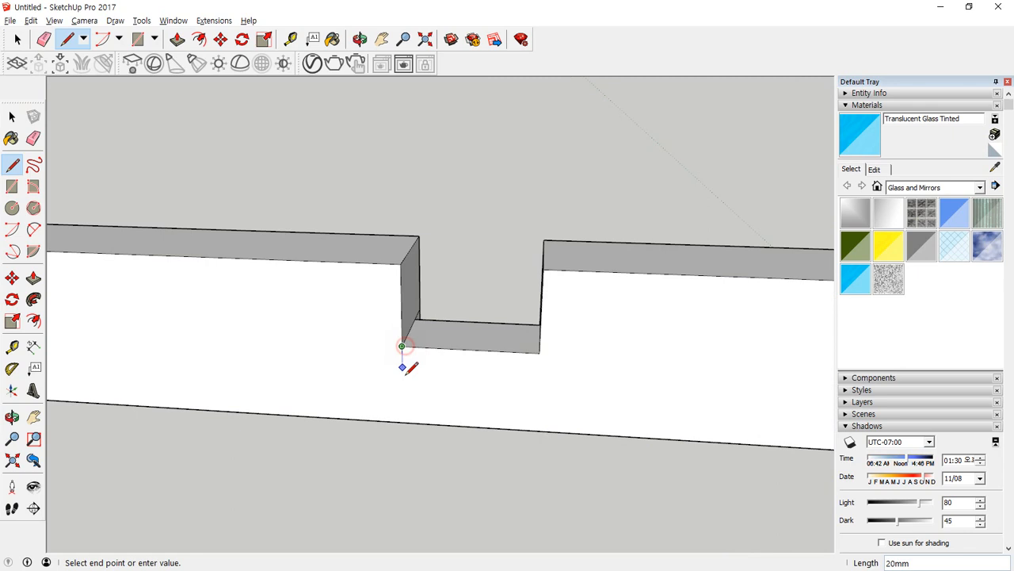
{"action": "left_click", "coordinate": [403, 422]}
{"action": "left_click", "coordinate": [540, 352]}
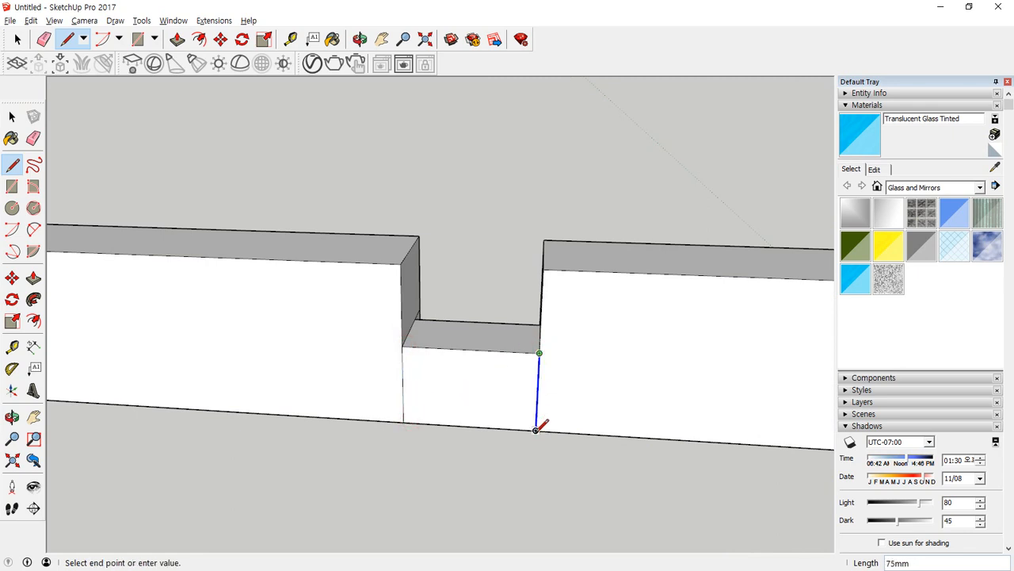
{"action": "left_click", "coordinate": [537, 429]}
{"action": "key", "text": "p"}
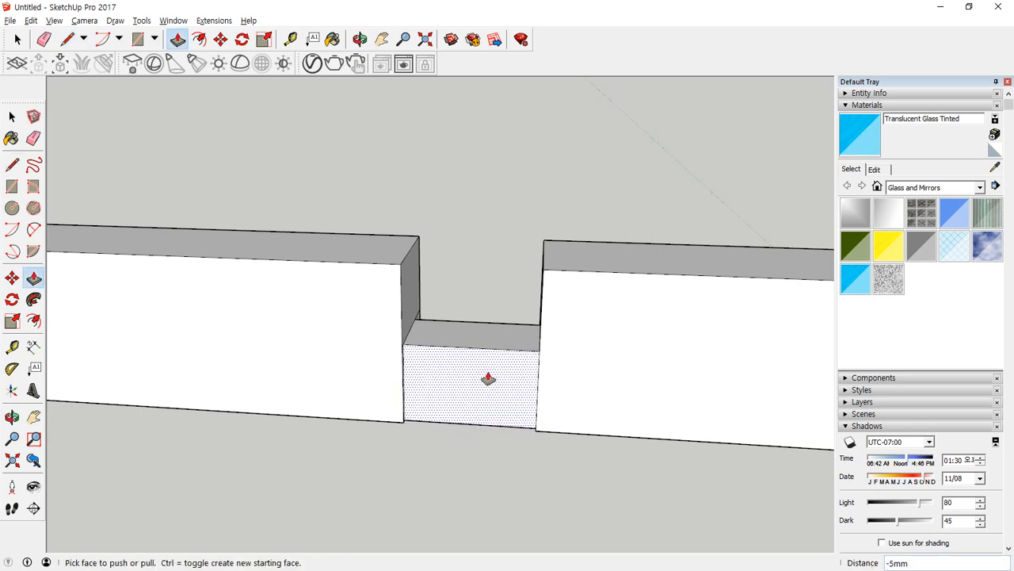
{"action": "left_click", "coordinate": [488, 379]}
Erase the leftover edges on the outer blocks' inner end faces beside the narrow connector.
{"action": "mouse_move", "coordinate": [486, 378]}
{"action": "middle_mouse_down"}
{"action": "mouse_move", "coordinate": [436, 378]}
{"action": "mouse_move", "coordinate": [394, 344]}
{"action": "middle_mouse_up"}
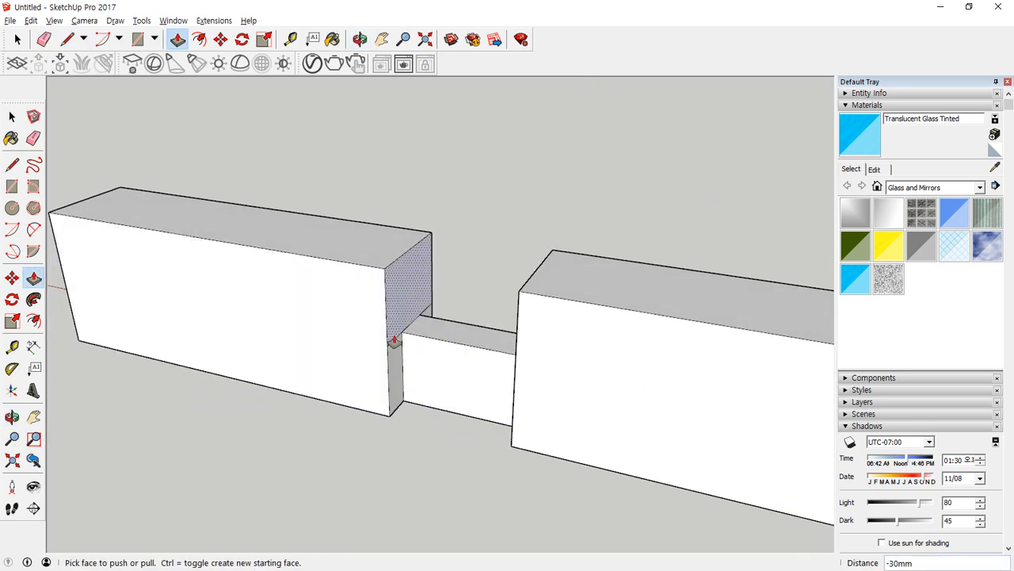
{"action": "key", "text": "e"}
{"action": "left_click", "coordinate": [387, 346]}
{"action": "left_click", "coordinate": [437, 301]}
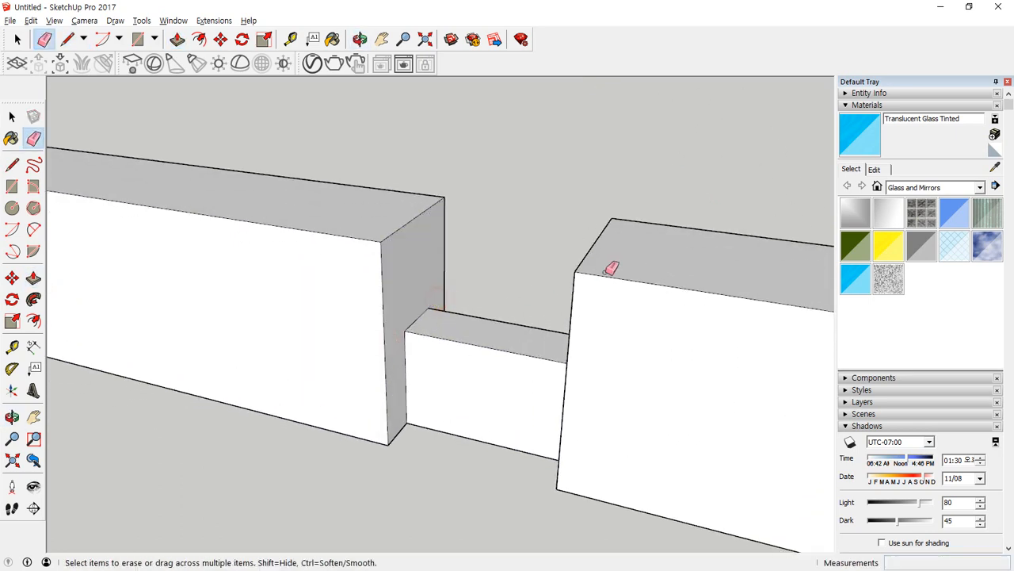
{"action": "mouse_move", "coordinate": [605, 271]}
{"action": "middle_mouse_down"}
{"action": "mouse_move", "coordinate": [224, 305]}
{"action": "mouse_move", "coordinate": [276, 317]}
{"action": "middle_mouse_up"}
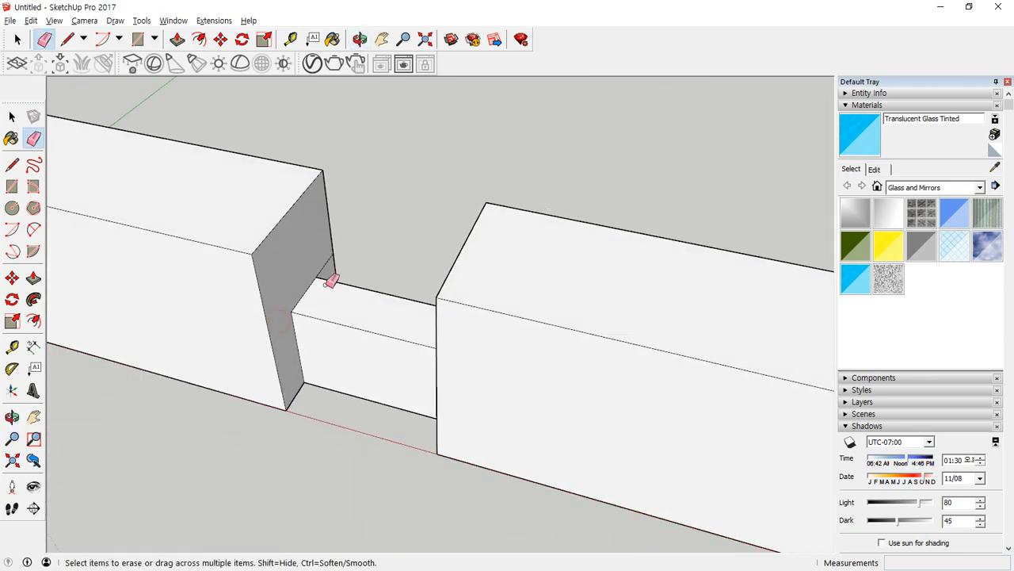
{"action": "scroll", "coordinate": [306, 356], "scroll_direction": "down", "scroll_amount": 5}
{"action": "mouse_move", "coordinate": [340, 385]}
{"action": "middle_mouse_down"}
{"action": "mouse_move", "coordinate": [349, 290]}
{"action": "mouse_move", "coordinate": [261, 358]}
{"action": "middle_mouse_up"}
{"action": "scroll", "coordinate": [267, 300], "scroll_direction": "up", "scroll_amount": 5}
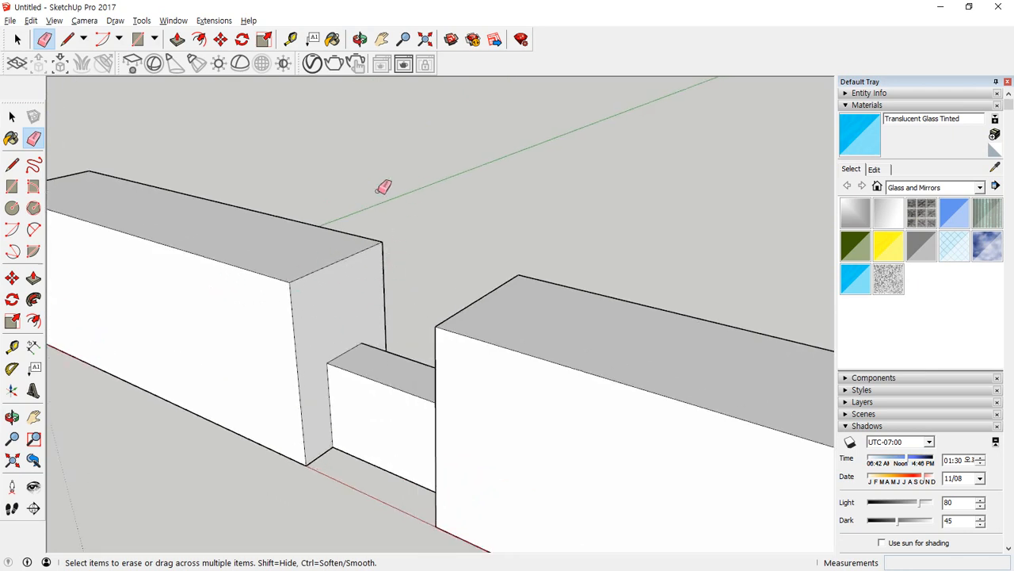
Copy the top edge of the origin-side block's inner end face straight down 35 mm.
{"action": "left_click", "coordinate": [12, 117]}
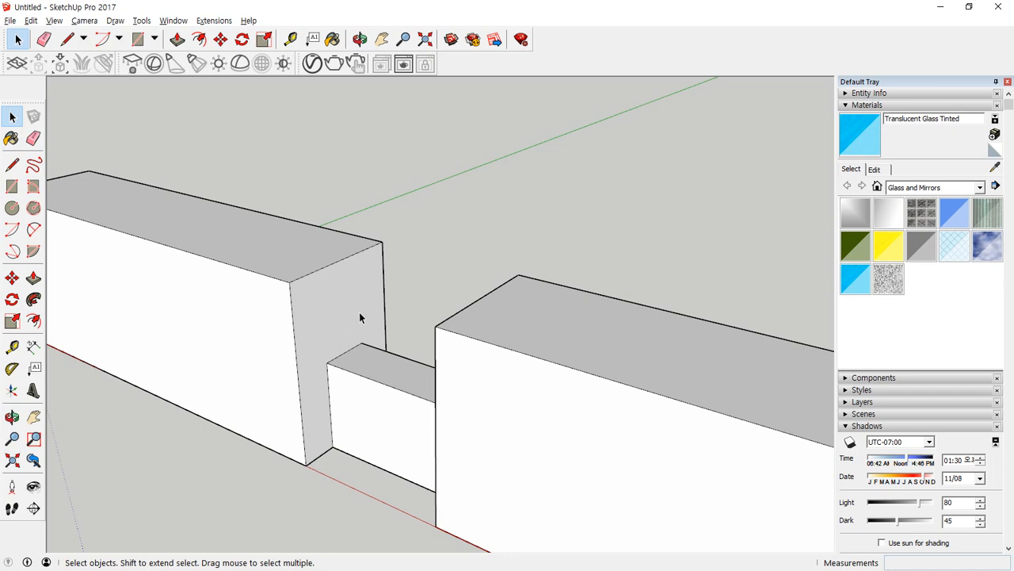
{"action": "left_click", "coordinate": [338, 263]}
{"action": "key", "text": "m"}
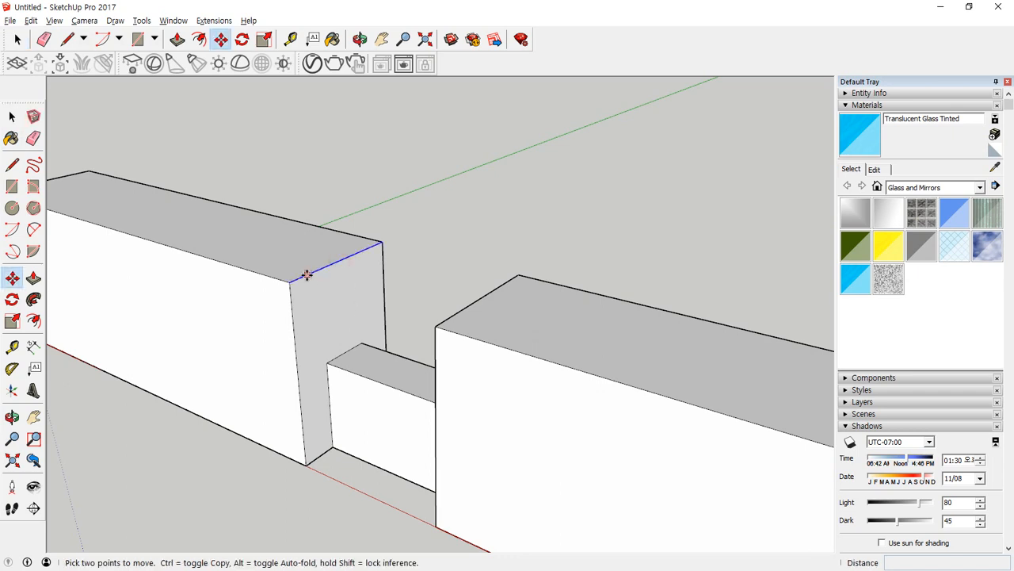
{"action": "left_click", "coordinate": [291, 281]}
{"action": "key", "text": "ctrl"}
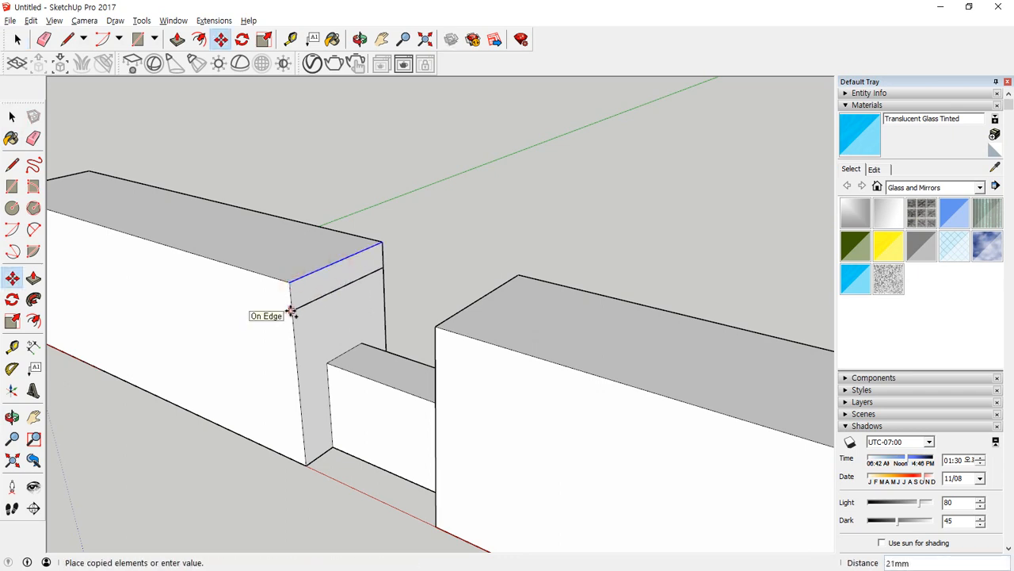
{"action": "left_click", "coordinate": [300, 327]}
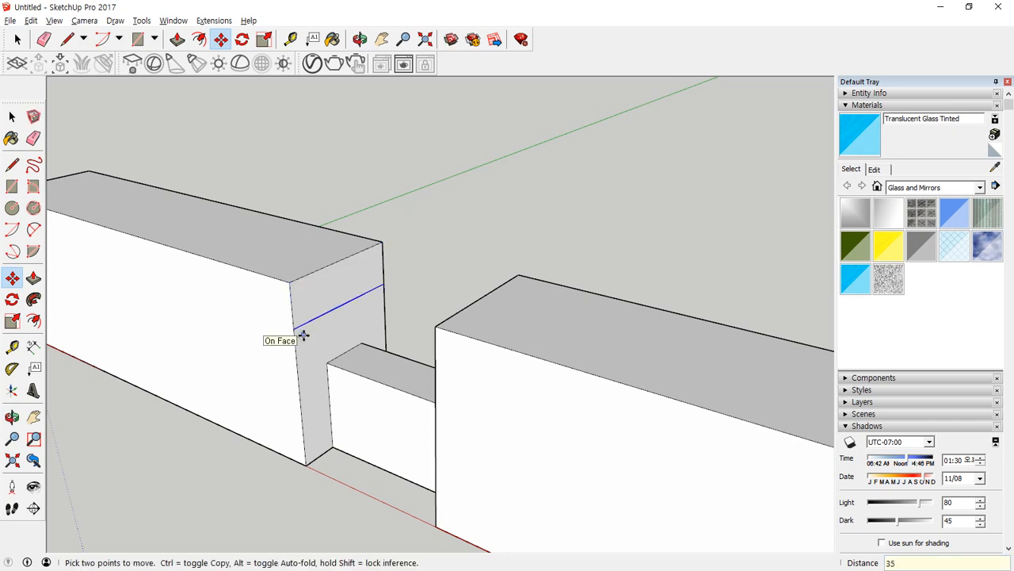
Draw slanted lines from both ends of the copied edge to the top edge's midpoint and erase the copied edge.
{"action": "key", "text": "l"}
{"action": "left_click", "coordinate": [294, 326]}
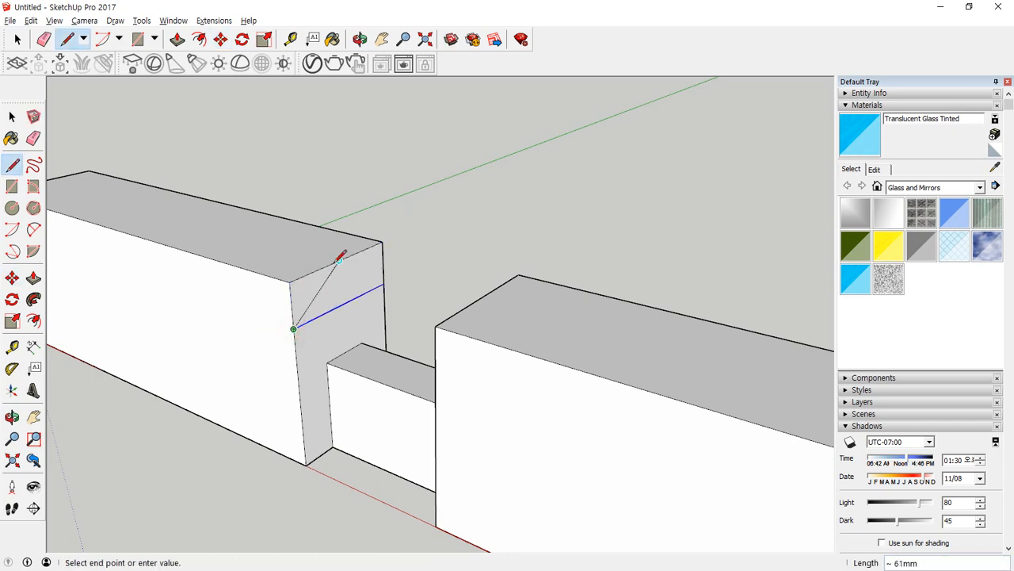
{"action": "left_click", "coordinate": [335, 260]}
{"action": "left_click", "coordinate": [384, 283]}
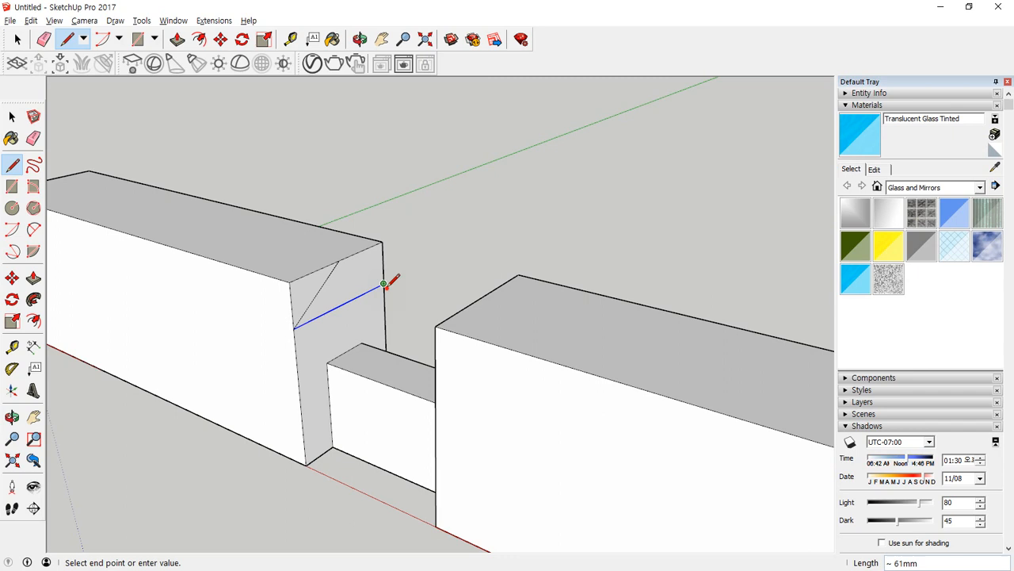
{"action": "left_click", "coordinate": [338, 262]}
{"action": "key", "text": "e"}
{"action": "left_click", "coordinate": [350, 299]}
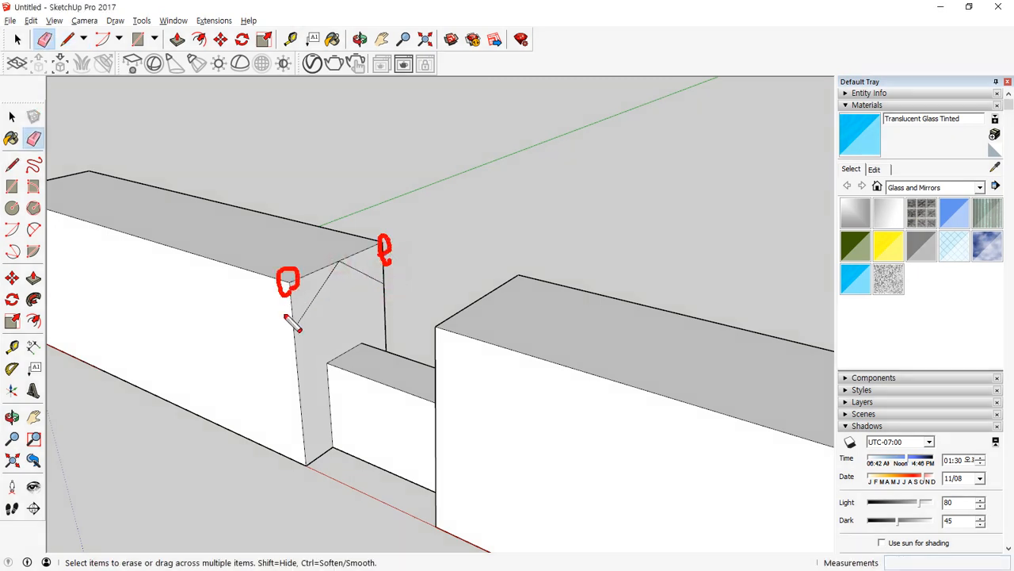
Draw a 100 mm line across the origin-side block's top face between the midpoints of its two long edges.
{"action": "scroll", "coordinate": [265, 298], "scroll_direction": "down", "scroll_amount": 1}
{"action": "middle_click_drag", "start_coordinate": [224, 299], "coordinate": [360, 294]}
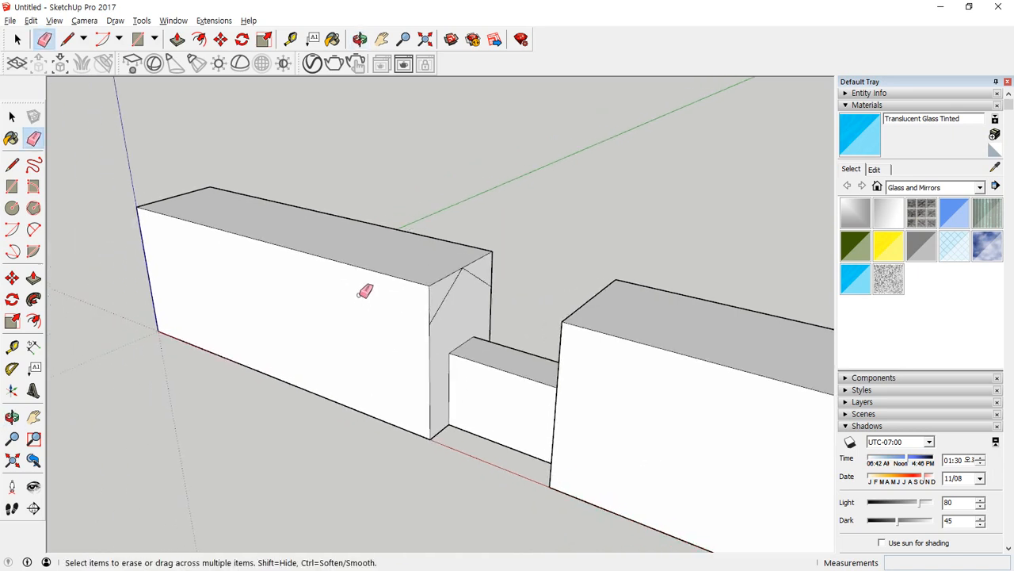
{"action": "left_click_drag", "start_coordinate": [168, 195], "coordinate": [240, 223]}
{"action": "key", "text": "l"}
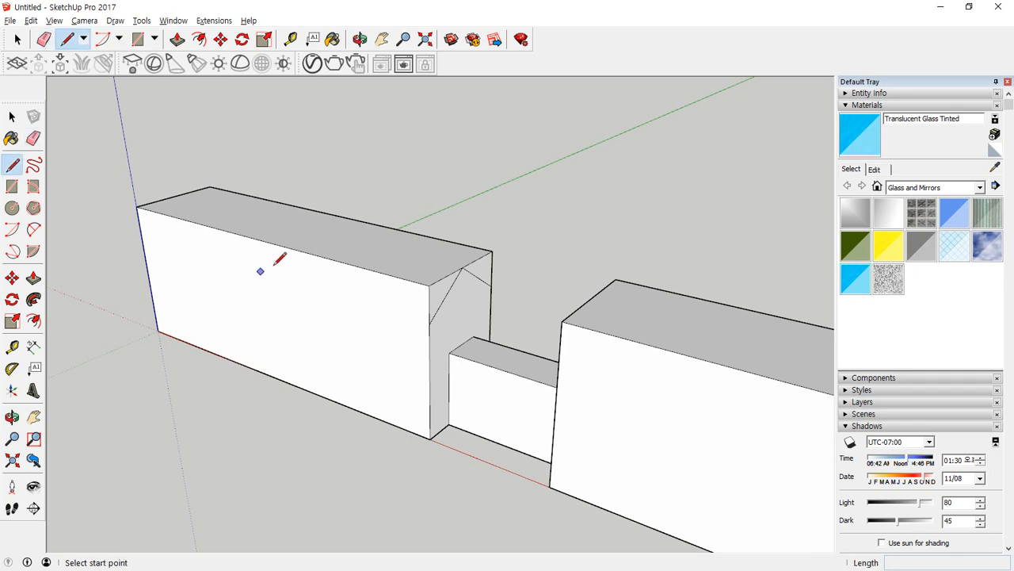
{"action": "left_click", "coordinate": [332, 214]}
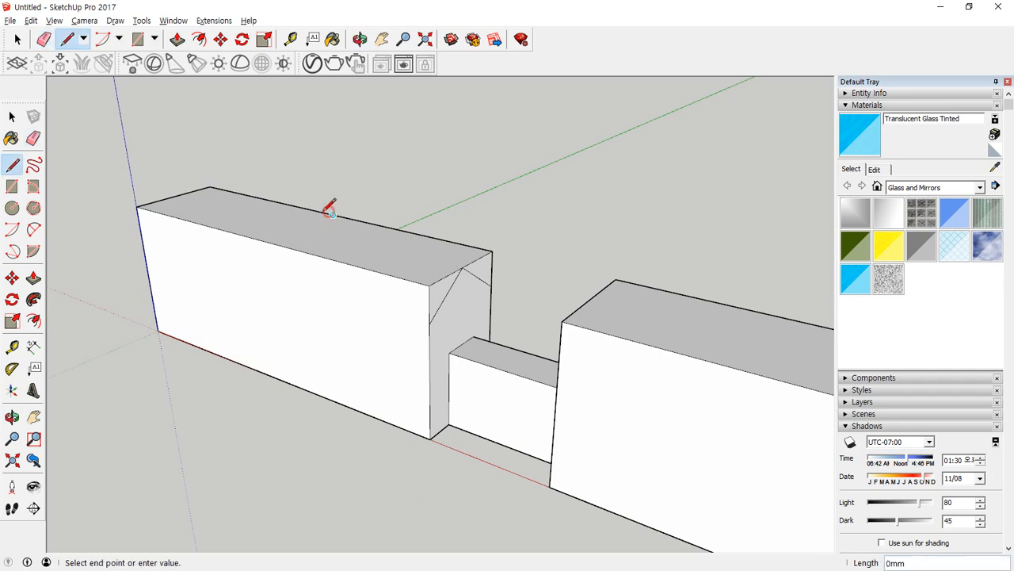
{"action": "left_click", "coordinate": [263, 239]}
Draw a slanted line about 209 mm long on the front face from the top edge's midpoint to the outer vertical edge's midpoint.
{"action": "middle_click_drag", "start_coordinate": [222, 297], "coordinate": [346, 285]}
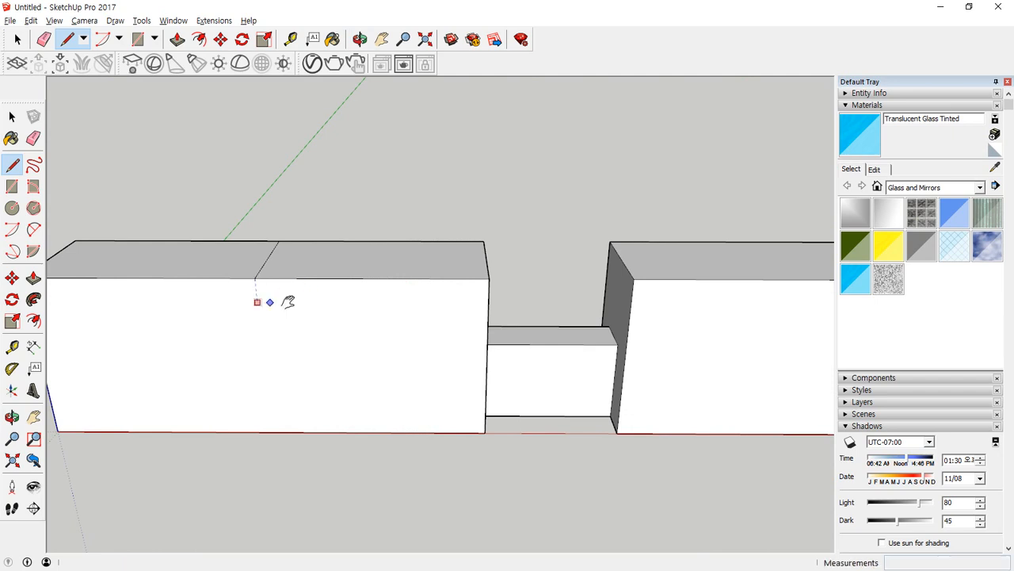
{"action": "middle_click_drag", "start_coordinate": [265, 299], "coordinate": [440, 241], "text": "shift"}
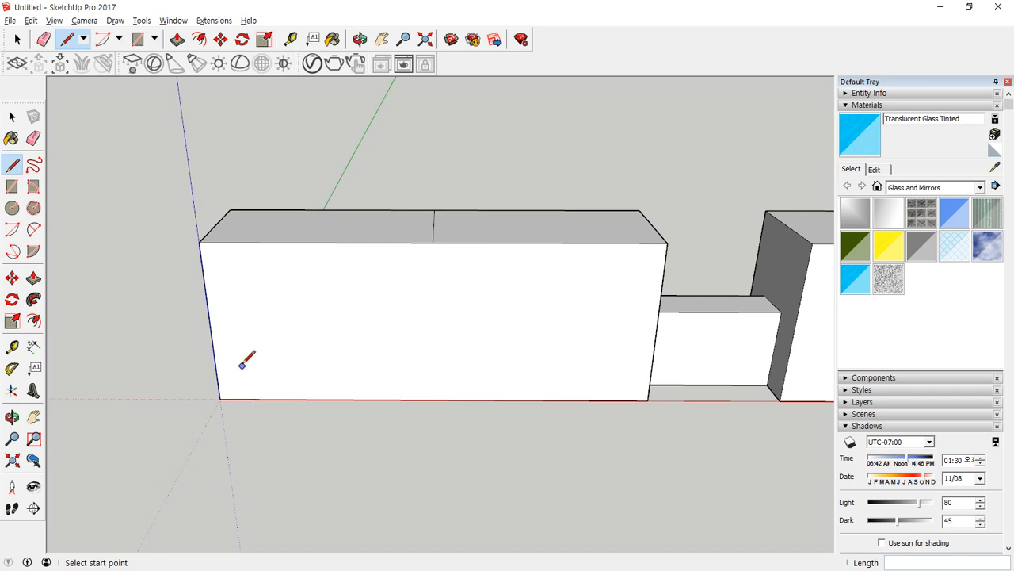
{"action": "left_click", "coordinate": [220, 398]}
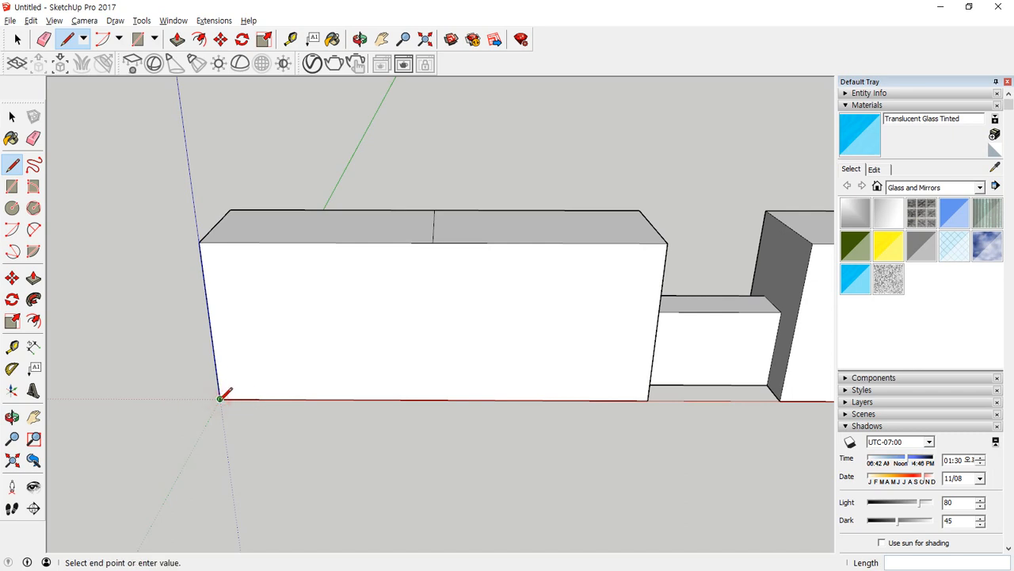
{"action": "key", "text": "Escape"}
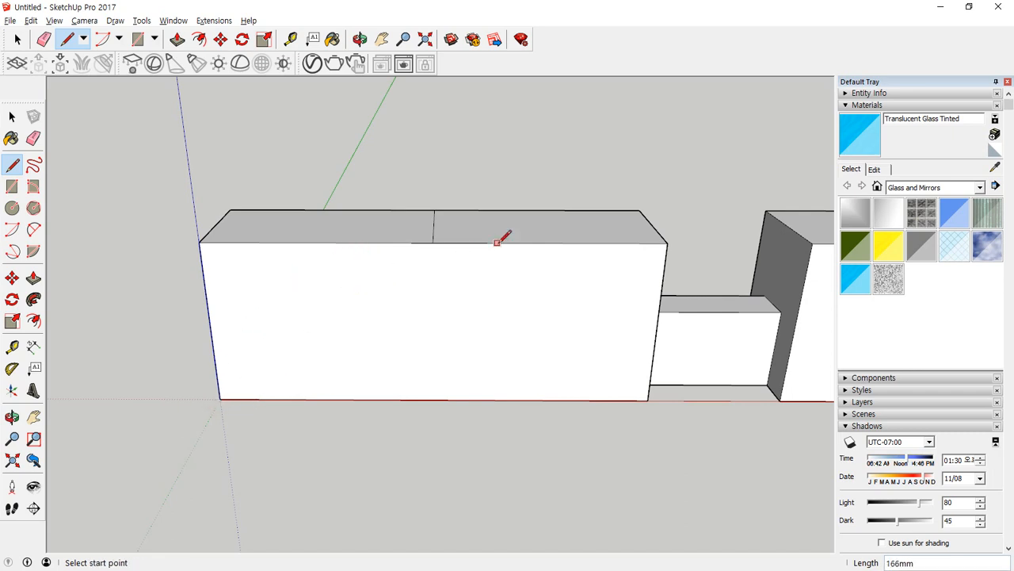
{"action": "left_click", "coordinate": [433, 241]}
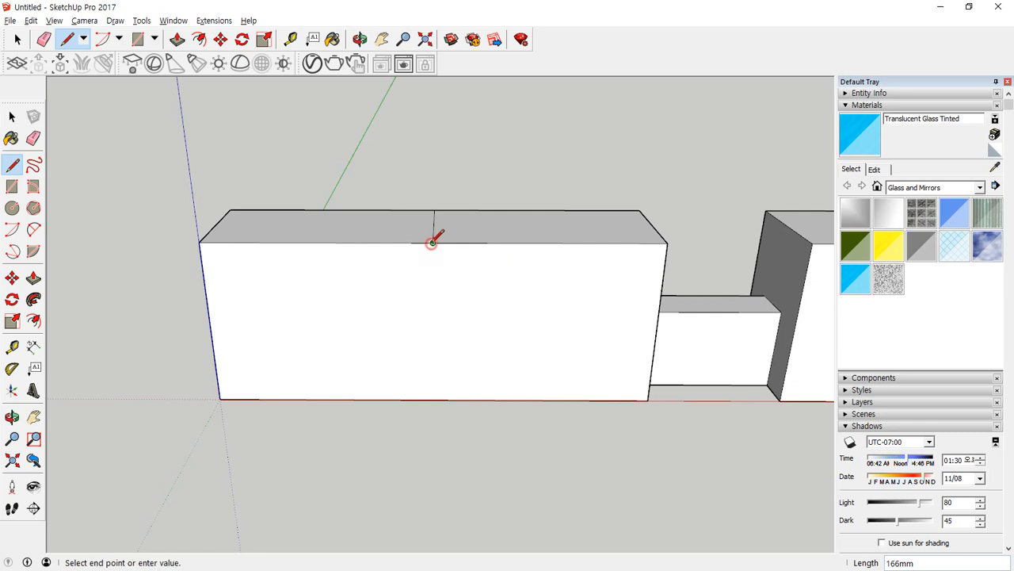
{"action": "left_click", "coordinate": [211, 323]}
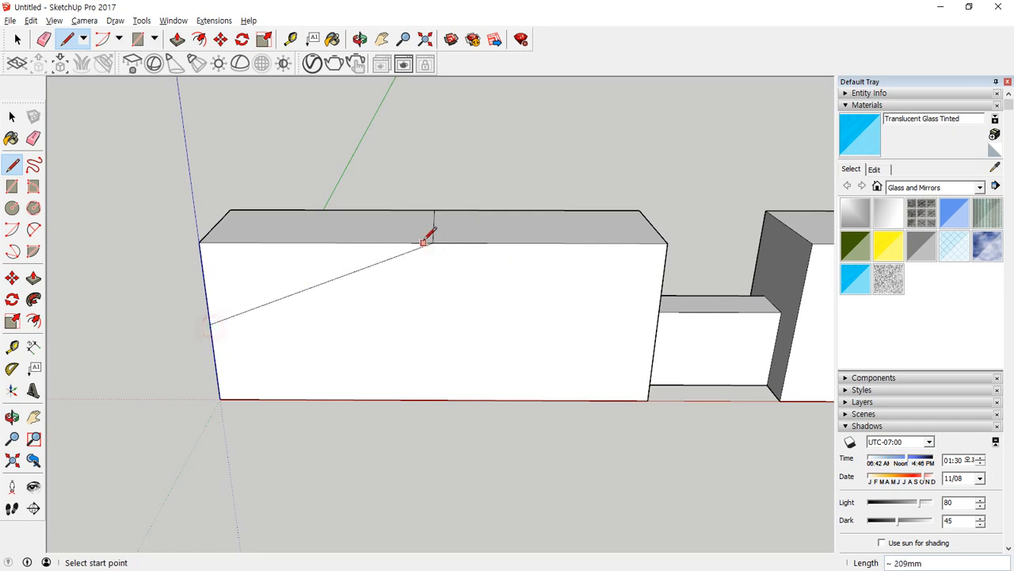
Erase the helper line across the origin-side block's top face.
{"action": "mouse_move", "coordinate": [475, 225]}
{"action": "middle_mouse_down"}
{"action": "mouse_move", "coordinate": [401, 316]}
{"action": "mouse_move", "coordinate": [387, 314]}
{"action": "middle_mouse_up"}
{"action": "key", "text": "e"}
{"action": "left_click", "coordinate": [435, 233]}
{"action": "middle_click_drag", "start_coordinate": [428, 284], "coordinate": [345, 247]}
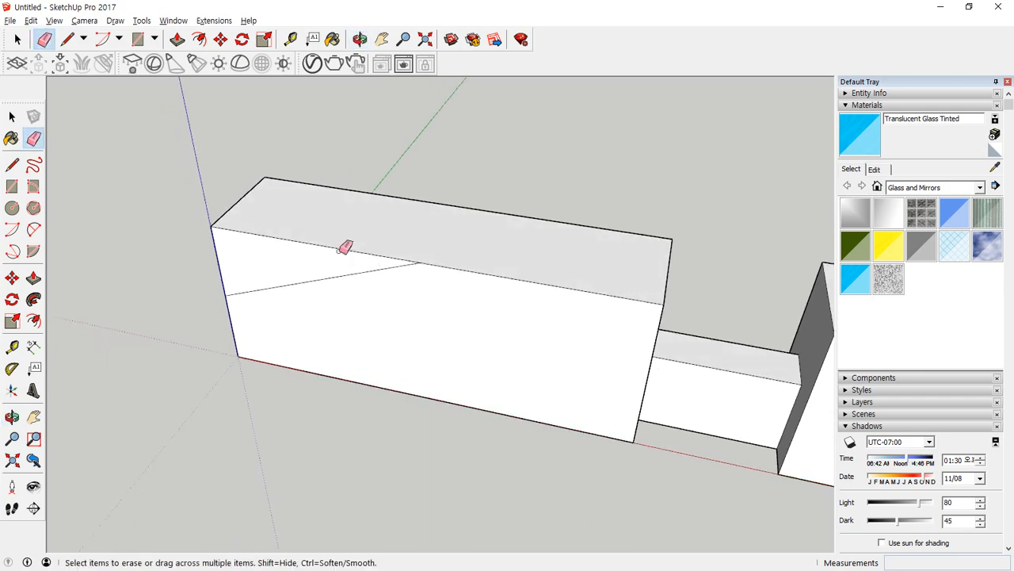
{"action": "mouse_move", "coordinate": [278, 233]}
{"action": "middle_mouse_down"}
{"action": "mouse_move", "coordinate": [389, 233]}
{"action": "mouse_move", "coordinate": [615, 195]}
{"action": "mouse_move", "coordinate": [462, 215]}
{"action": "mouse_move", "coordinate": [426, 233]}
{"action": "middle_mouse_up"}
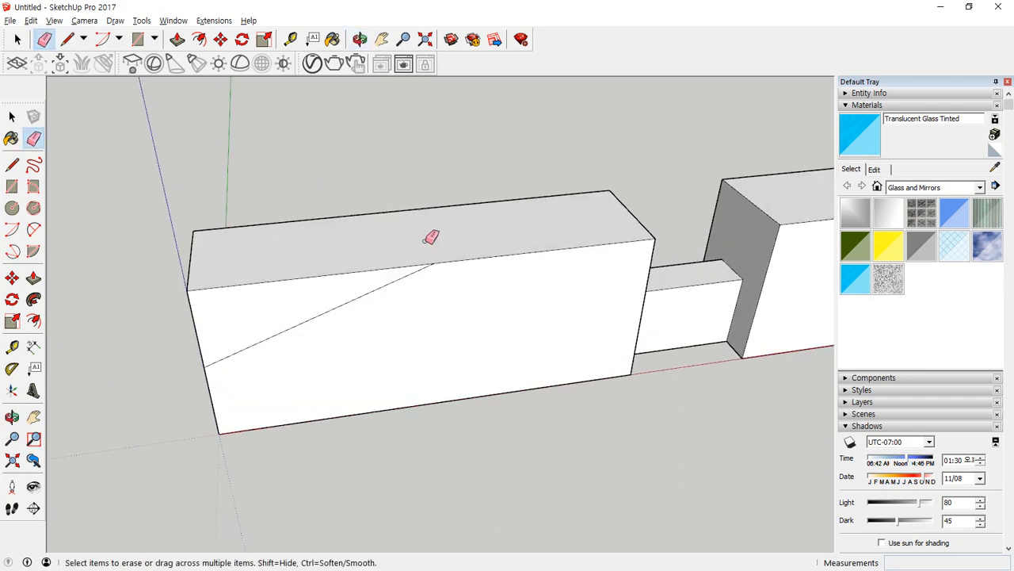
{"action": "middle_click_drag", "start_coordinate": [202, 287], "coordinate": [365, 257]}
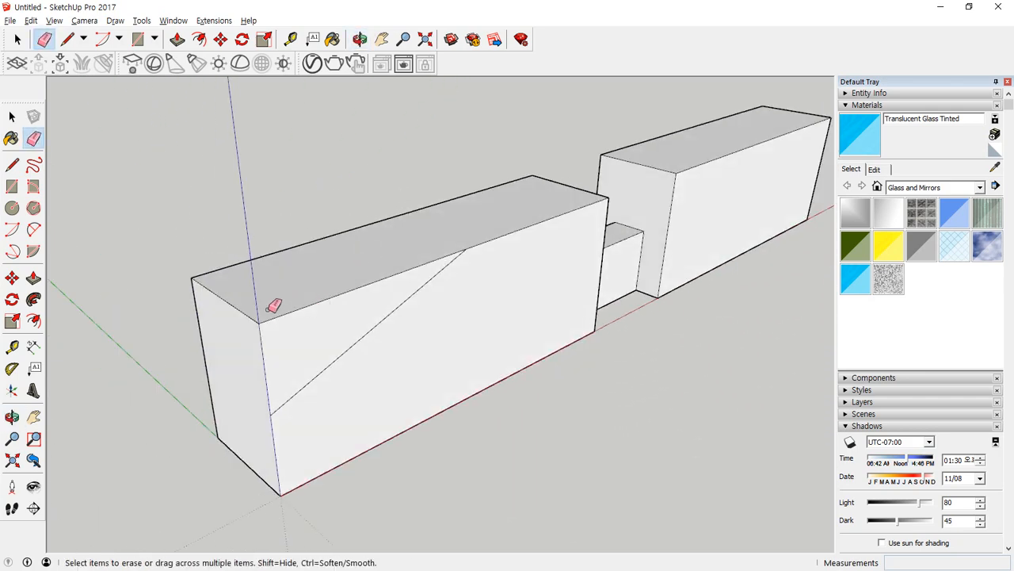
{"action": "middle_click_drag", "start_coordinate": [496, 261], "coordinate": [95, 305]}
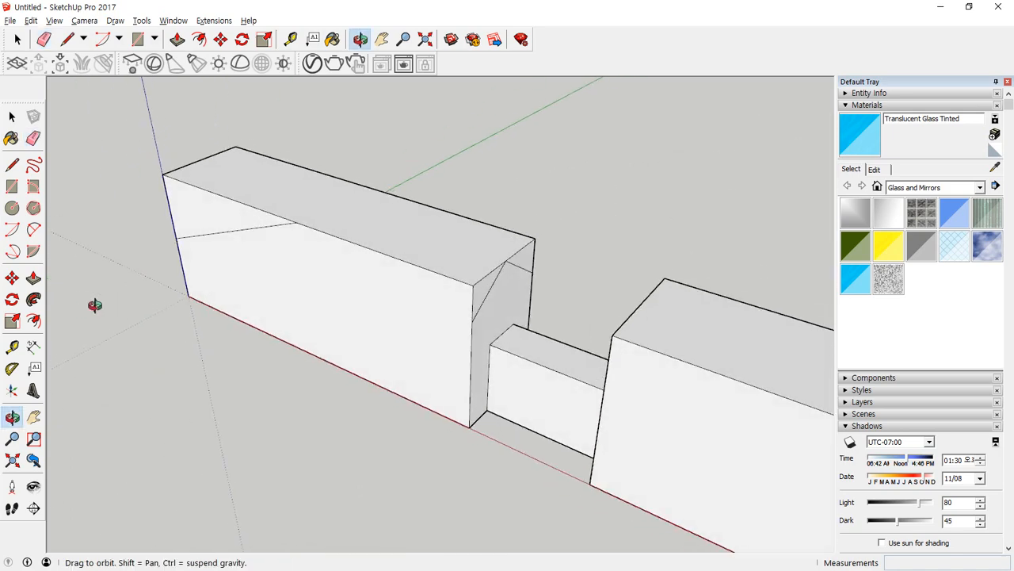
Try to cut the front corner triangle with Follow Me along the front top edge and slanted line, and inspect the cut from several angles.
{"action": "key", "text": "p"}
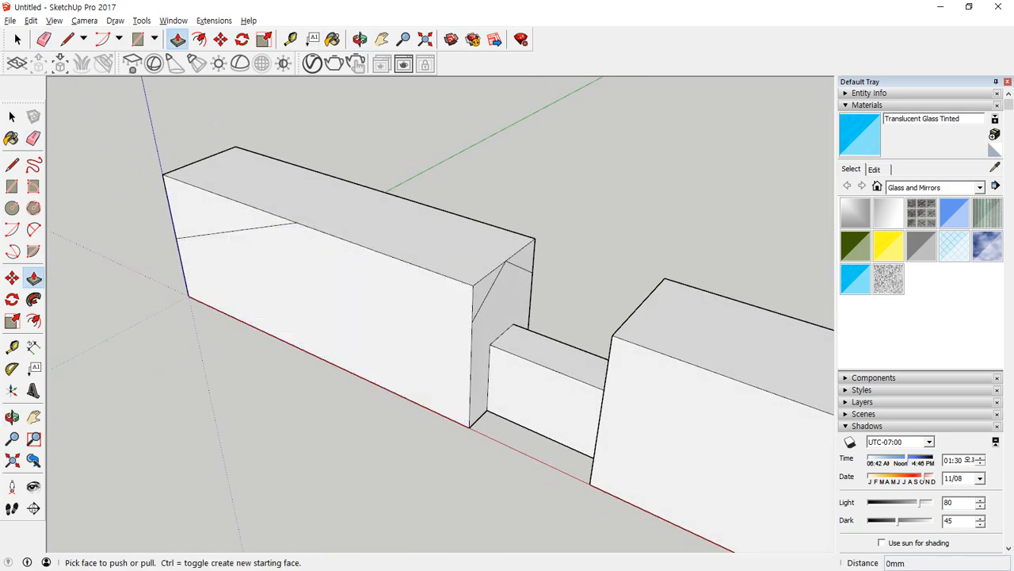
{"action": "key", "text": "space"}
{"action": "left_click", "coordinate": [481, 291]}
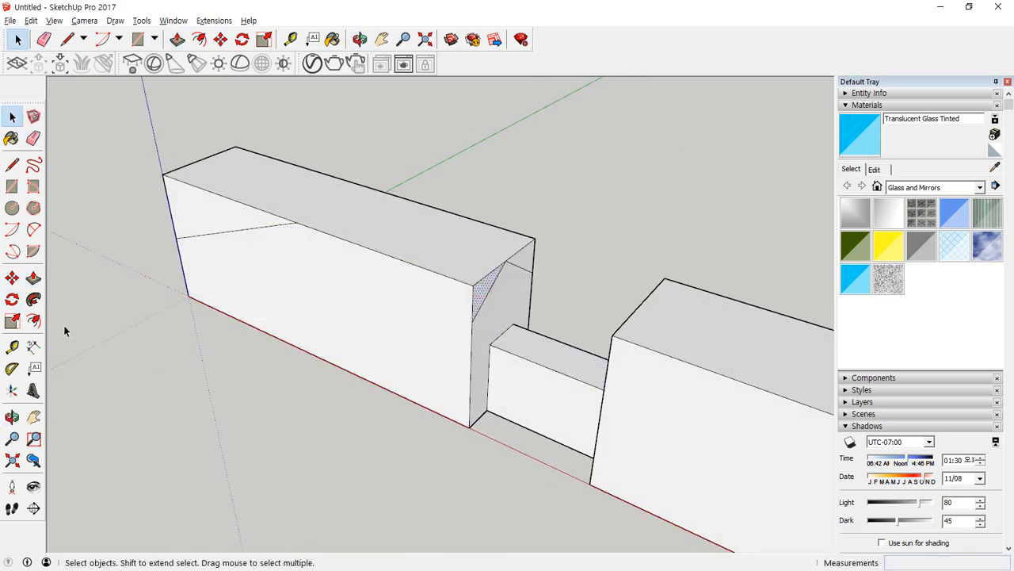
{"action": "left_click", "coordinate": [33, 298]}
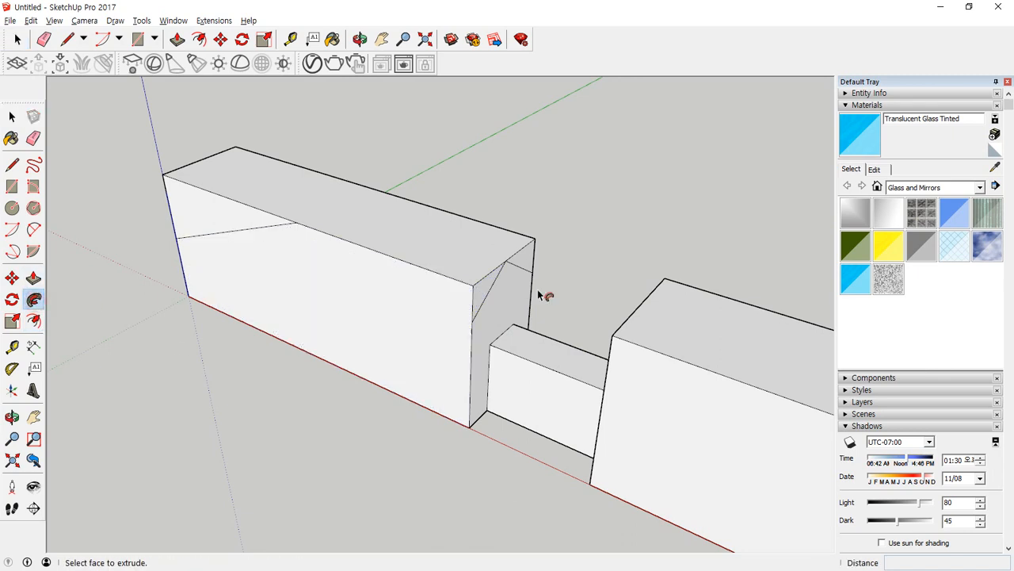
{"action": "left_click_drag", "start_coordinate": [485, 290], "coordinate": [178, 244]}
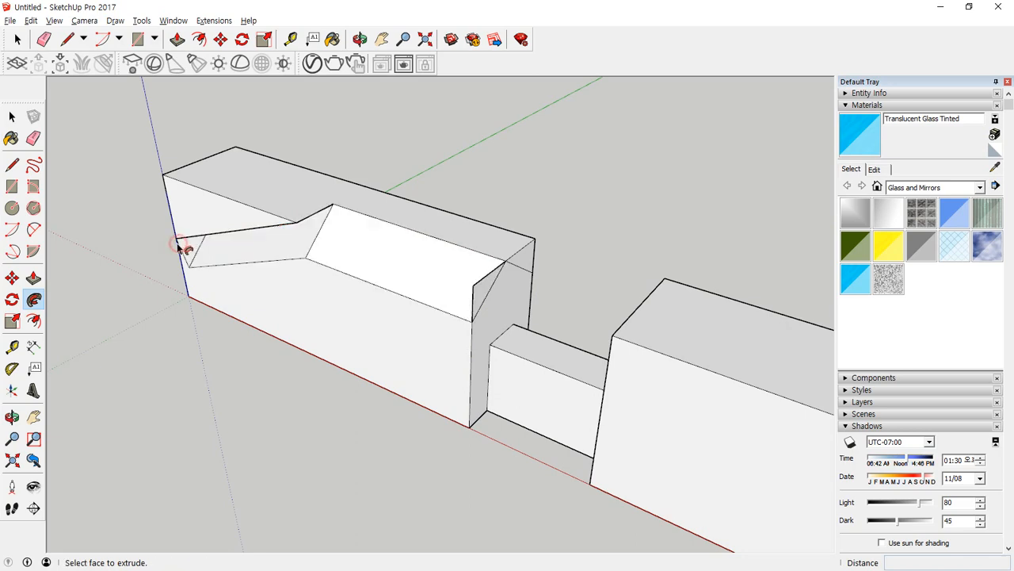
{"action": "middle_click_drag", "start_coordinate": [209, 290], "coordinate": [136, 183]}
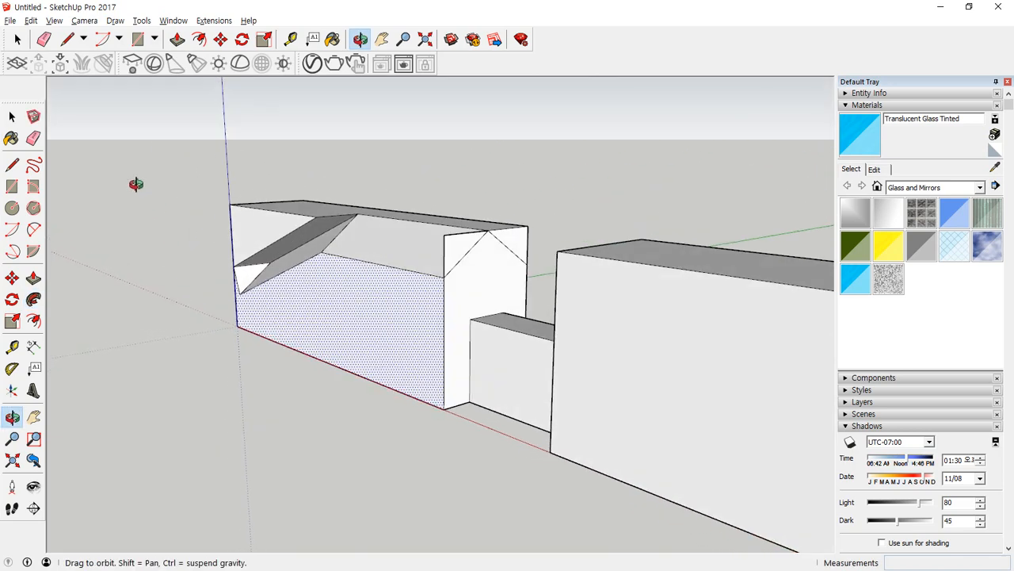
{"action": "scroll", "coordinate": [370, 242], "scroll_direction": "up", "scroll_amount": 5}
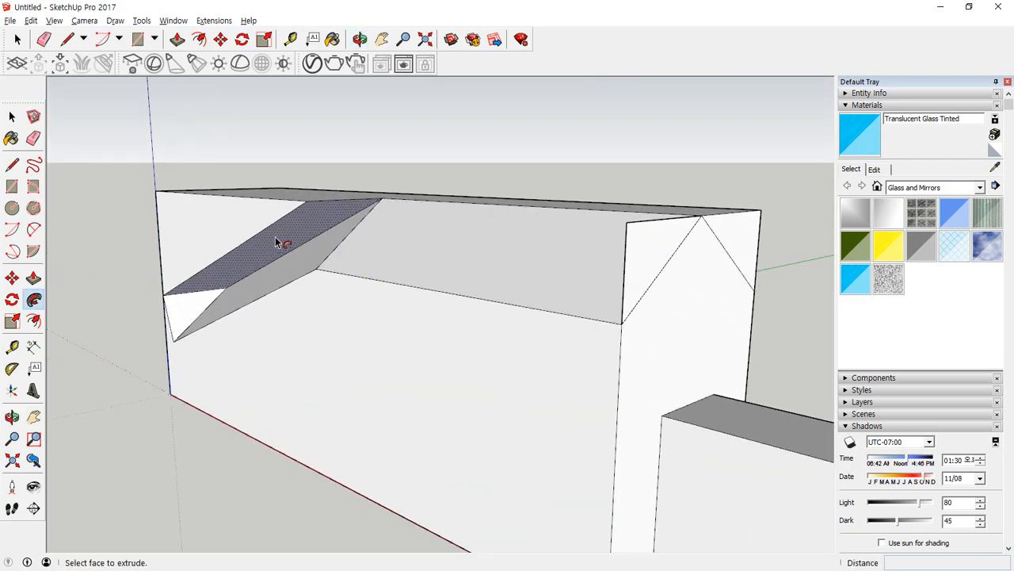
{"action": "middle_click_drag", "start_coordinate": [293, 236], "coordinate": [294, 294]}
{"action": "middle_click_drag", "start_coordinate": [314, 236], "coordinate": [347, 301]}
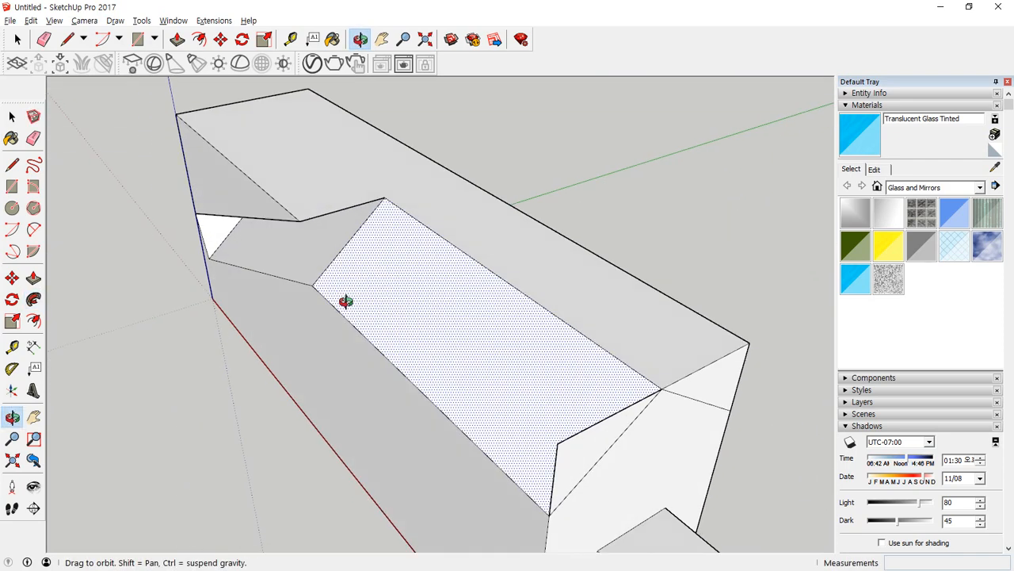
Try to run both corner triangles of the inner end face along the front top edge with Follow Me.
{"action": "left_click", "coordinate": [723, 394]}
{"action": "key", "text": "space"}
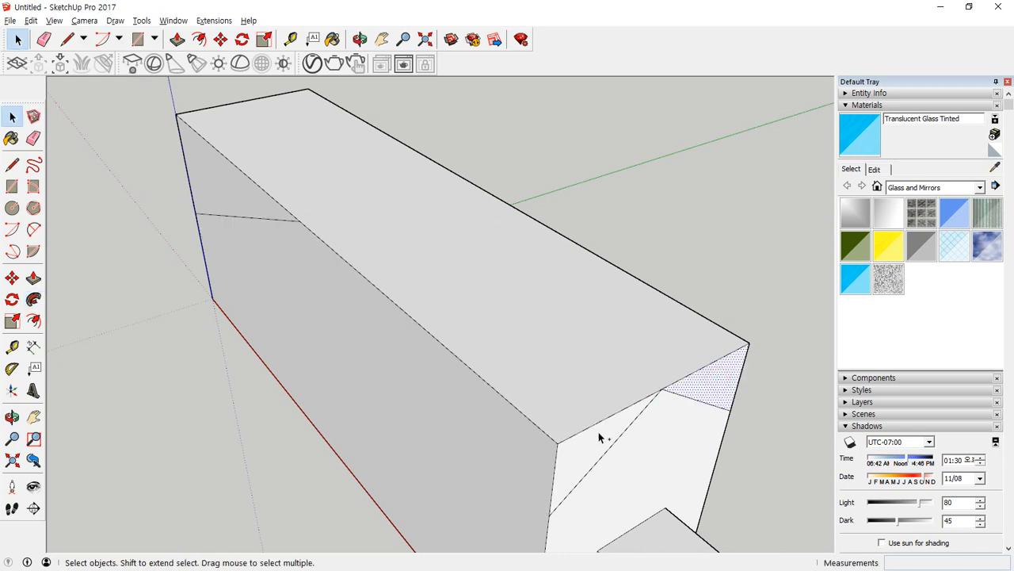
{"action": "left_click", "coordinate": [600, 436]}
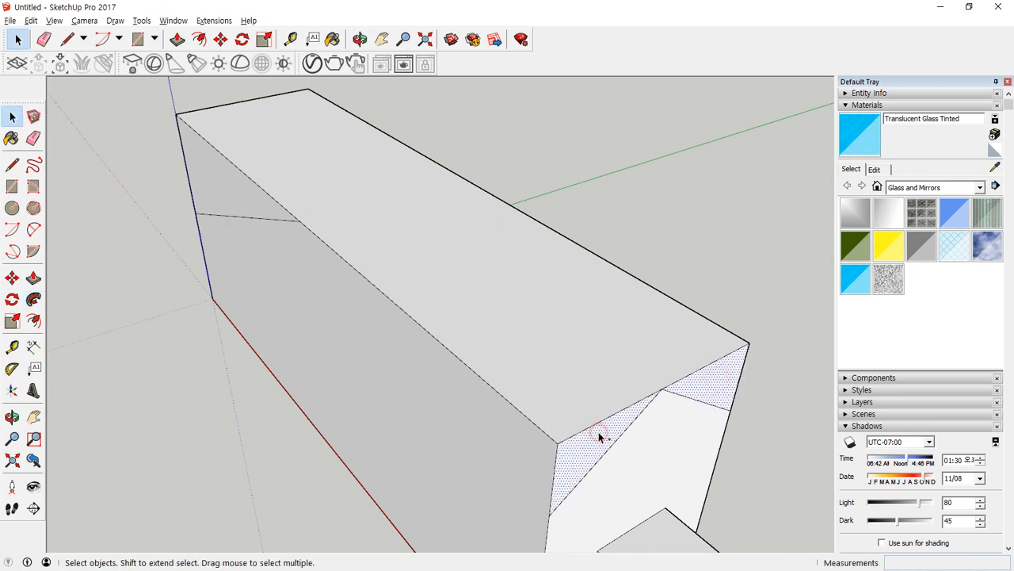
{"action": "left_click", "coordinate": [33, 300]}
{"action": "left_click_drag", "start_coordinate": [593, 450], "coordinate": [528, 420]}
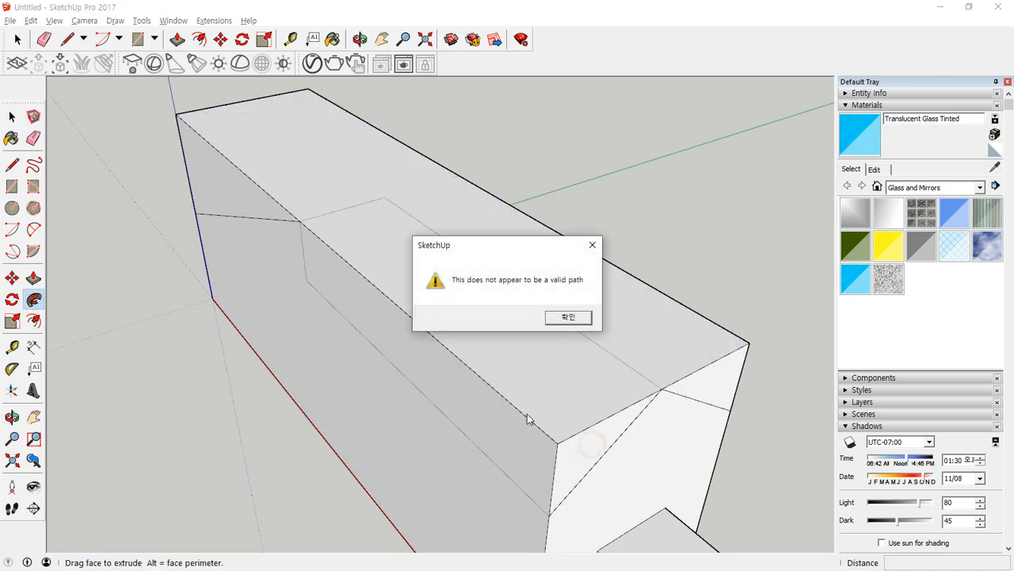
{"action": "left_click", "coordinate": [568, 317]}
Select the front top edge segment and the slanted line as a path and sweep the front corner triangle along it with Follow Me.
{"action": "key", "text": "space"}
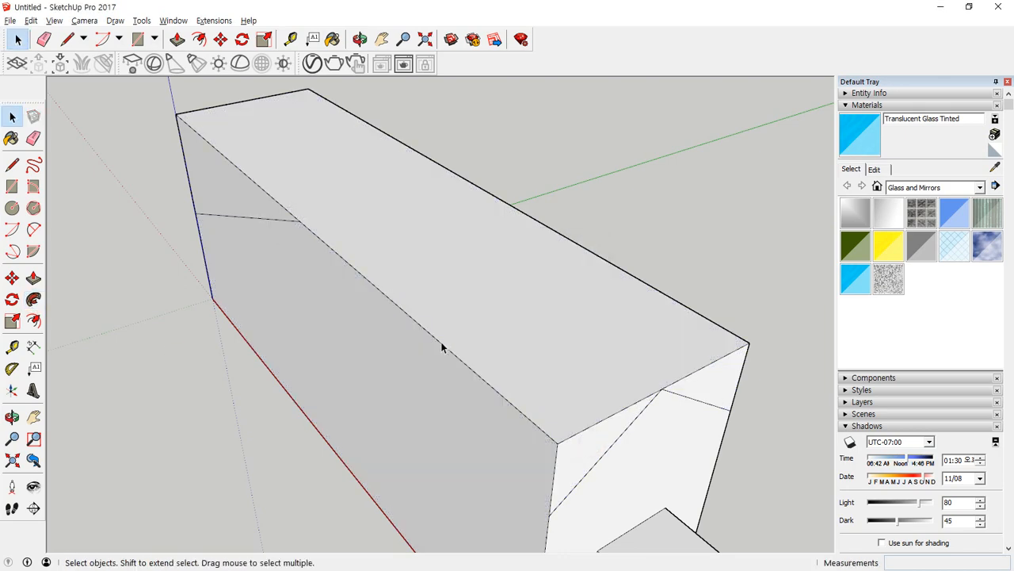
{"action": "left_click", "coordinate": [440, 341]}
{"action": "left_click", "coordinate": [277, 220], "text": "shift"}
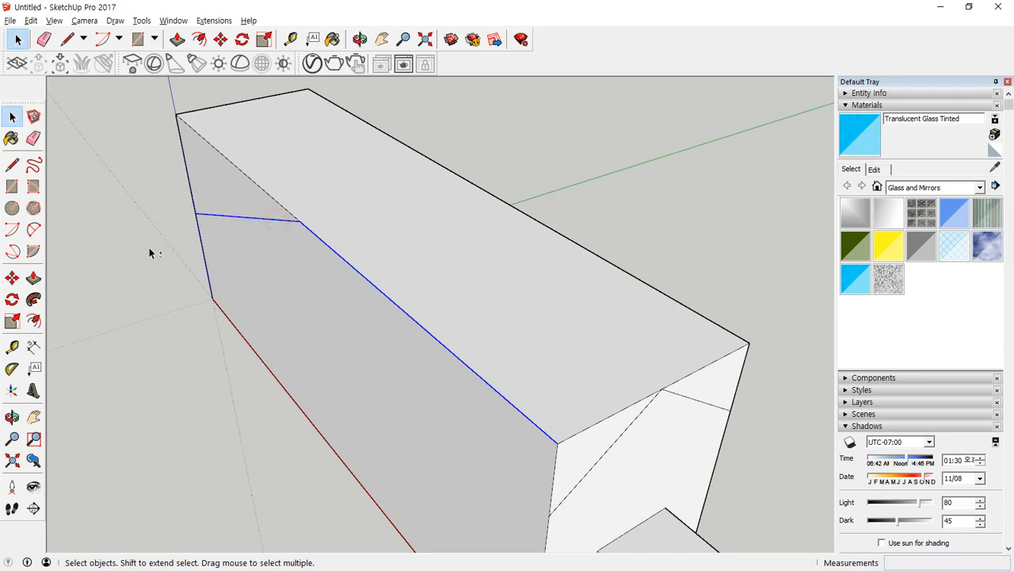
{"action": "left_click", "coordinate": [33, 299]}
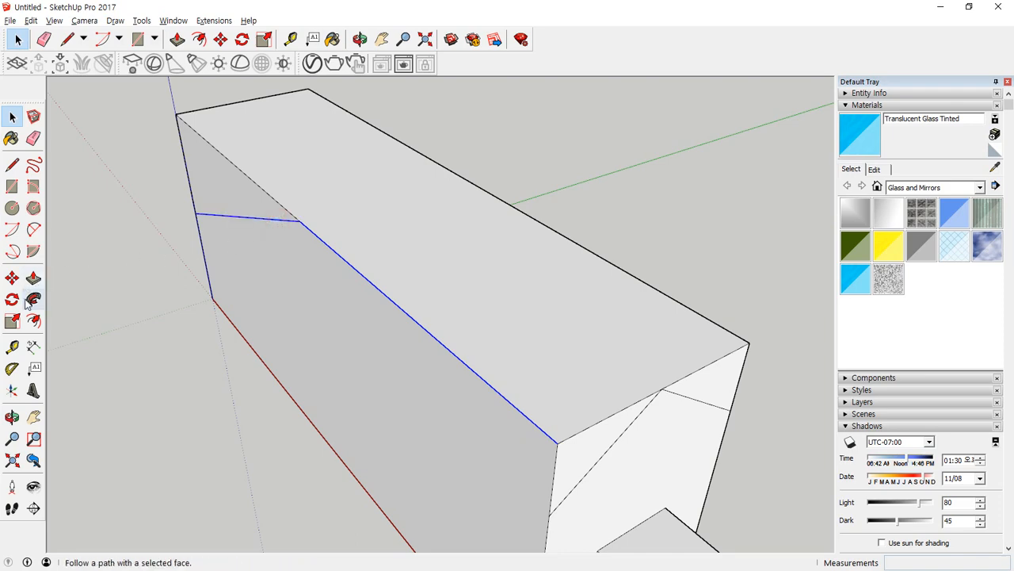
{"action": "left_click", "coordinate": [583, 450]}
{"action": "mouse_move", "coordinate": [582, 448]}
{"action": "middle_mouse_down"}
{"action": "mouse_move", "coordinate": [584, 294]}
{"action": "mouse_move", "coordinate": [274, 277]}
{"action": "mouse_move", "coordinate": [134, 309]}
{"action": "mouse_move", "coordinate": [563, 314]}
{"action": "mouse_move", "coordinate": [285, 333]}
{"action": "mouse_move", "coordinate": [317, 337]}
{"action": "middle_mouse_up"}
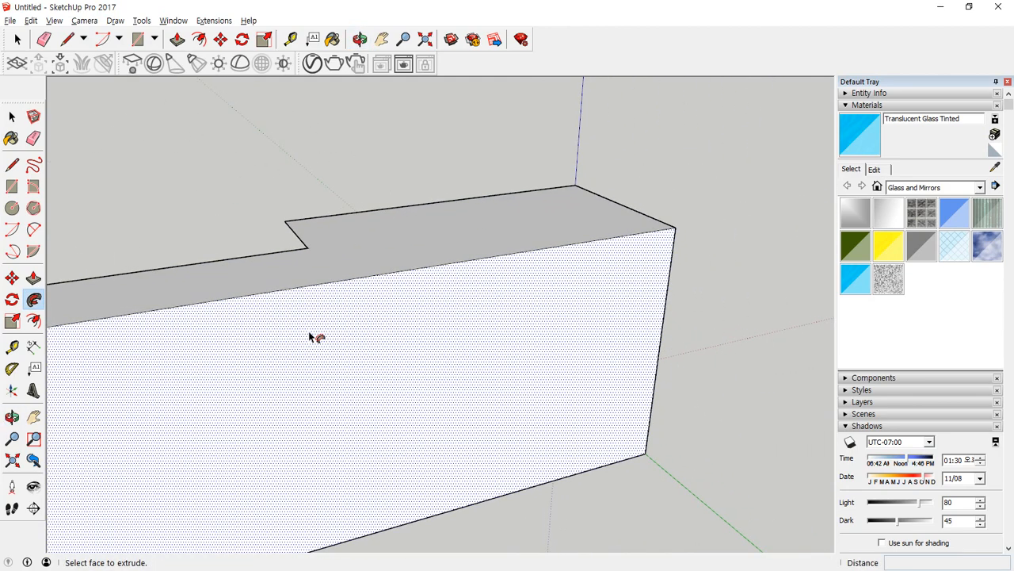
Draw a slanted line about 209 mm long across the origin-side block's front face, from its top edge to the outer vertical edge.
{"action": "key", "text": "l"}
{"action": "left_click", "coordinate": [336, 281]}
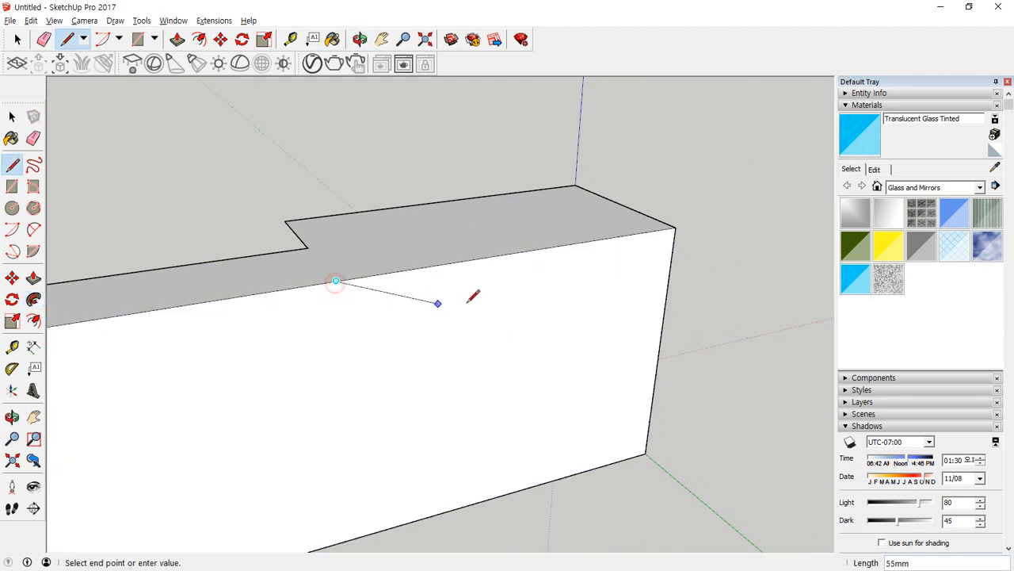
{"action": "left_click", "coordinate": [659, 347]}
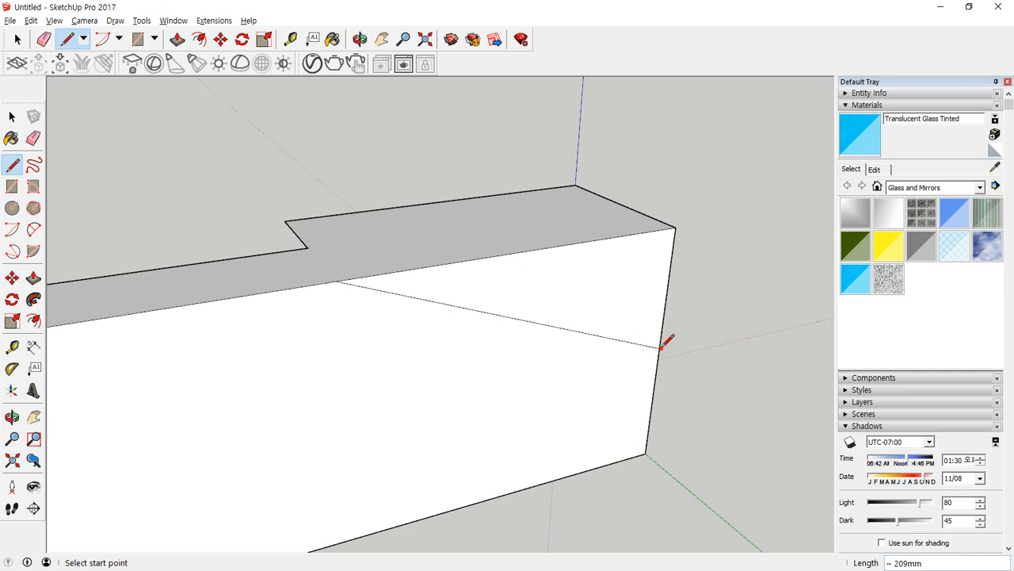
Sweep the front corner triangle of the inner end face along the front top edge segment and the slanted line with Follow Me.
{"action": "middle_click_drag", "start_coordinate": [321, 367], "coordinate": [516, 354]}
{"action": "key", "text": "space"}
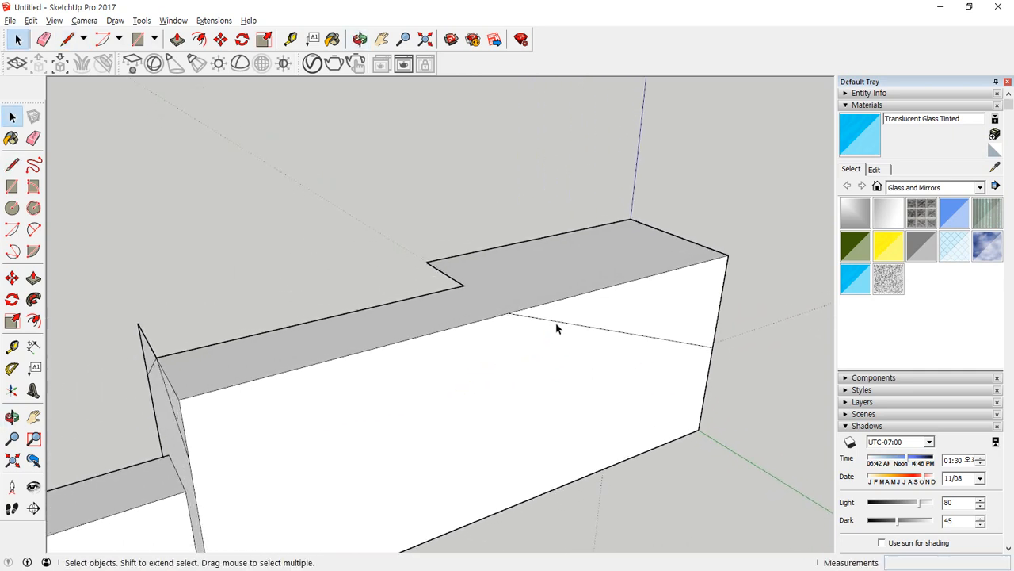
{"action": "left_click", "coordinate": [555, 322]}
{"action": "left_click", "coordinate": [460, 333], "text": "shift"}
{"action": "middle_click_drag", "start_coordinate": [459, 333], "coordinate": [301, 371]}
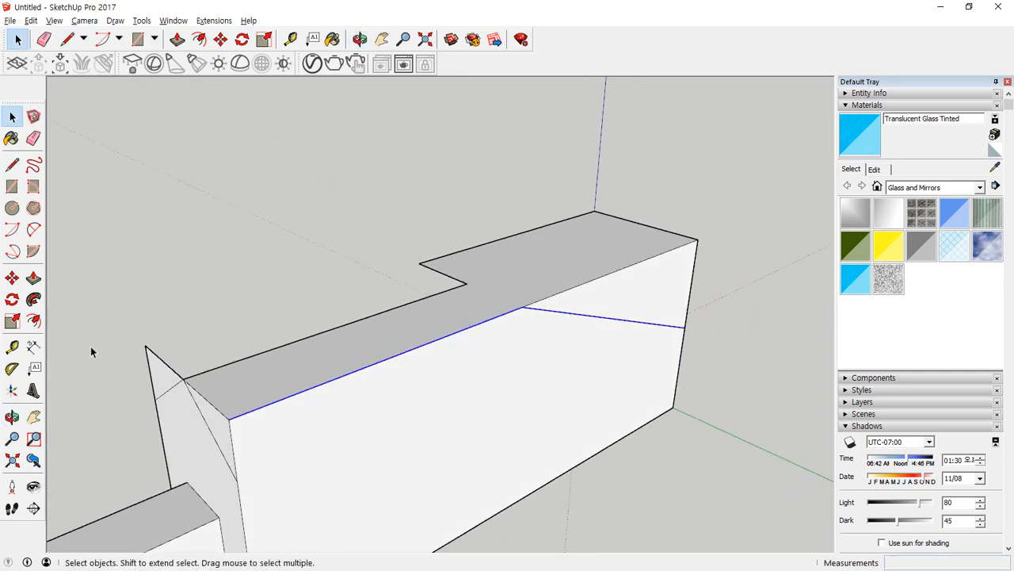
{"action": "left_click", "coordinate": [34, 299]}
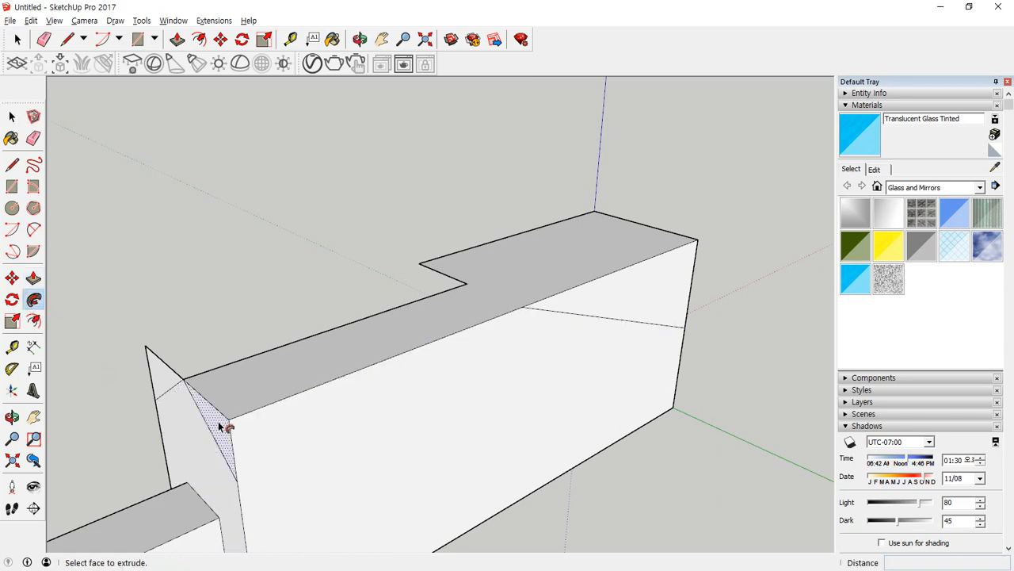
{"action": "left_click", "coordinate": [225, 422]}
{"action": "middle_click_drag", "start_coordinate": [232, 423], "coordinate": [443, 288]}
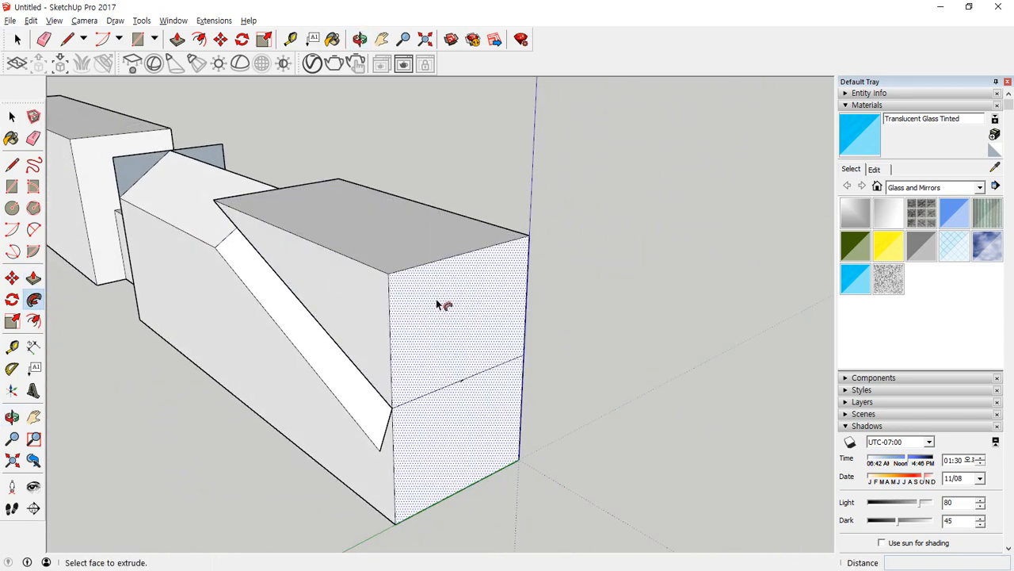
{"action": "key", "text": "e"}
{"action": "left_click", "coordinate": [438, 260]}
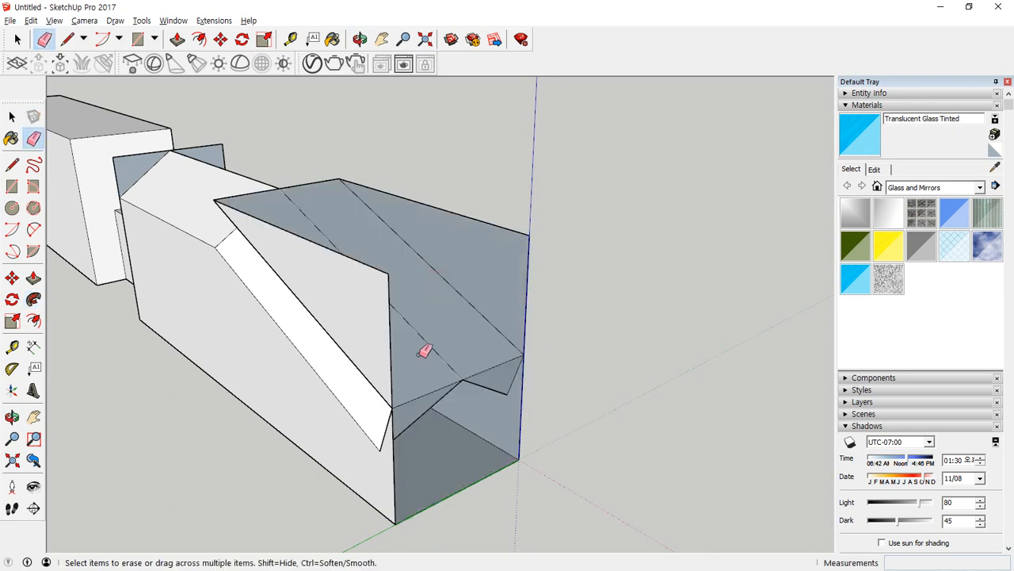
{"action": "key", "text": "ctrl+z"}
Draw a 100 mm line across the outer end face, connecting the lower ends of the slanted cuts.
{"action": "key", "text": "l"}
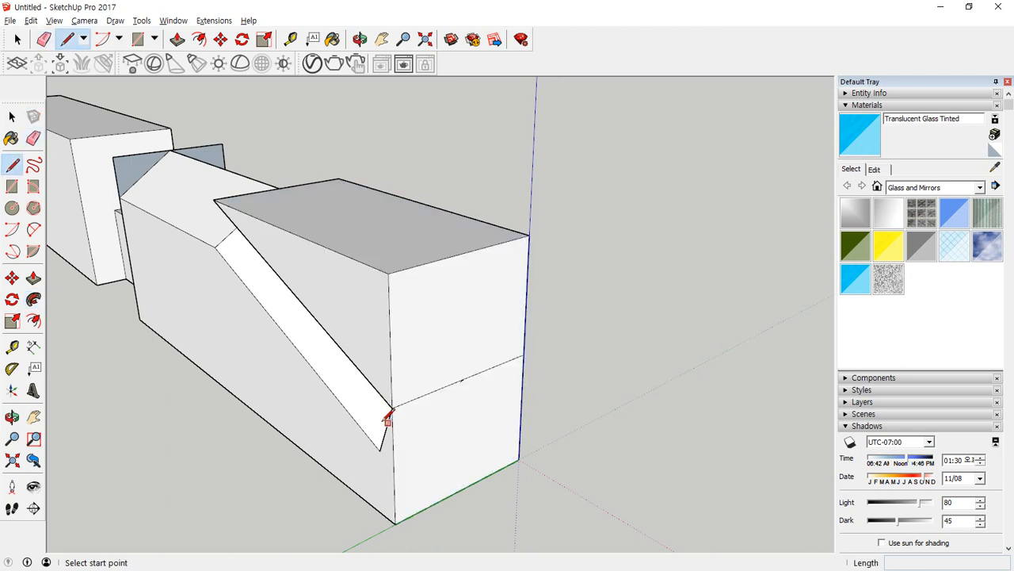
{"action": "left_click", "coordinate": [392, 407]}
{"action": "left_click", "coordinate": [522, 358]}
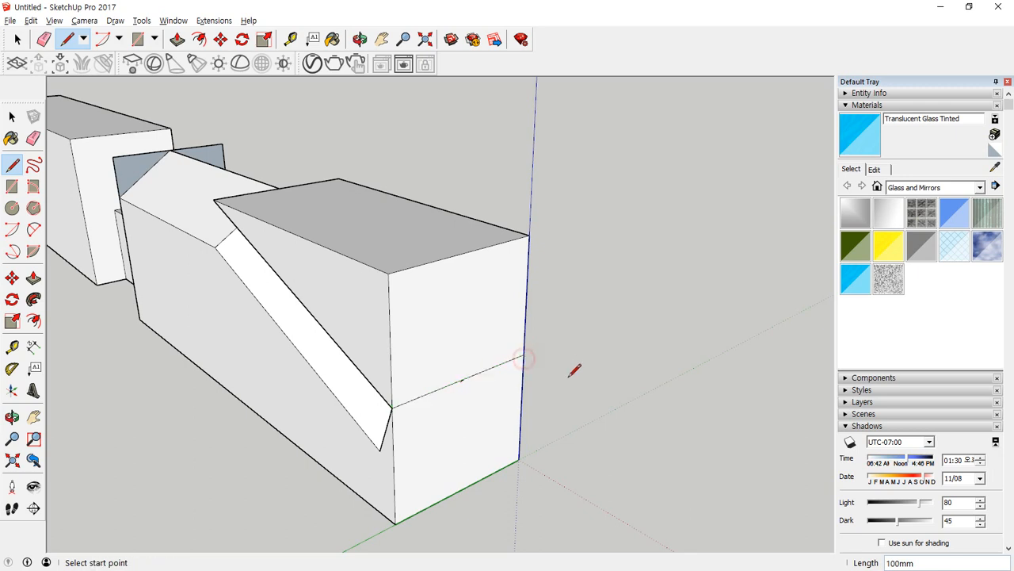
Erase the leftover edges above the swept cuts, including the old top outline and the upper part of the outer end face.
{"action": "key", "text": "e"}
{"action": "left_click", "coordinate": [224, 196]}
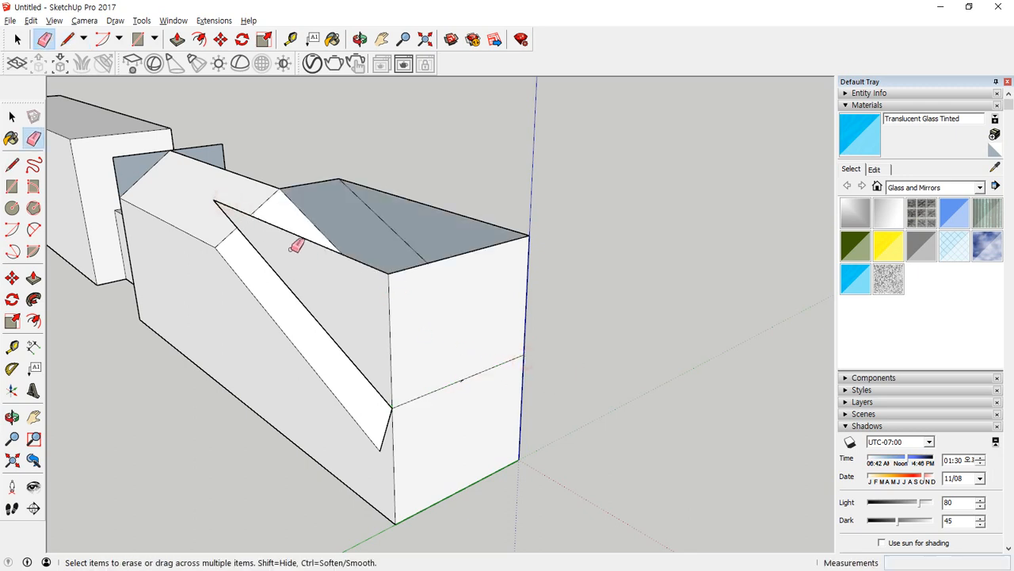
{"action": "left_click_drag", "start_coordinate": [284, 224], "coordinate": [283, 244]}
{"action": "left_click_drag", "start_coordinate": [278, 256], "coordinate": [278, 274]}
{"action": "left_click_drag", "start_coordinate": [376, 216], "coordinate": [323, 177]}
{"action": "mouse_move", "coordinate": [443, 227]}
{"action": "middle_mouse_down"}
{"action": "mouse_move", "coordinate": [342, 253]}
{"action": "mouse_move", "coordinate": [341, 281]}
{"action": "mouse_move", "coordinate": [607, 243]}
{"action": "middle_mouse_up"}
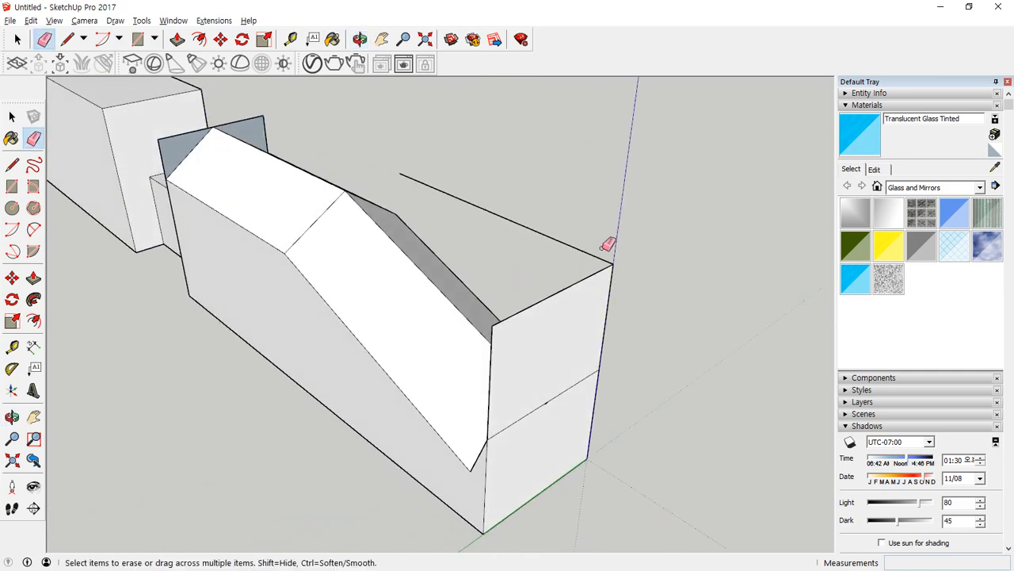
{"action": "left_click_drag", "start_coordinate": [616, 272], "coordinate": [596, 334]}
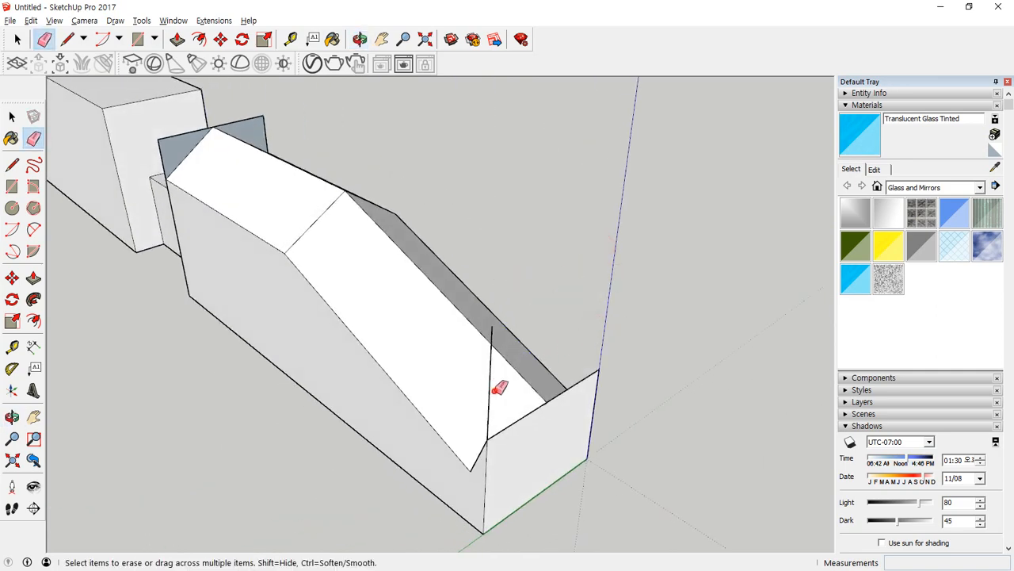
{"action": "mouse_move", "coordinate": [499, 387]}
{"action": "middle_mouse_down"}
{"action": "mouse_move", "coordinate": [543, 435]}
{"action": "mouse_move", "coordinate": [729, 441]}
{"action": "mouse_move", "coordinate": [761, 401]}
{"action": "mouse_move", "coordinate": [752, 302]}
{"action": "mouse_move", "coordinate": [720, 256]}
{"action": "mouse_move", "coordinate": [63, 362]}
{"action": "mouse_move", "coordinate": [88, 302]}
{"action": "middle_mouse_up"}
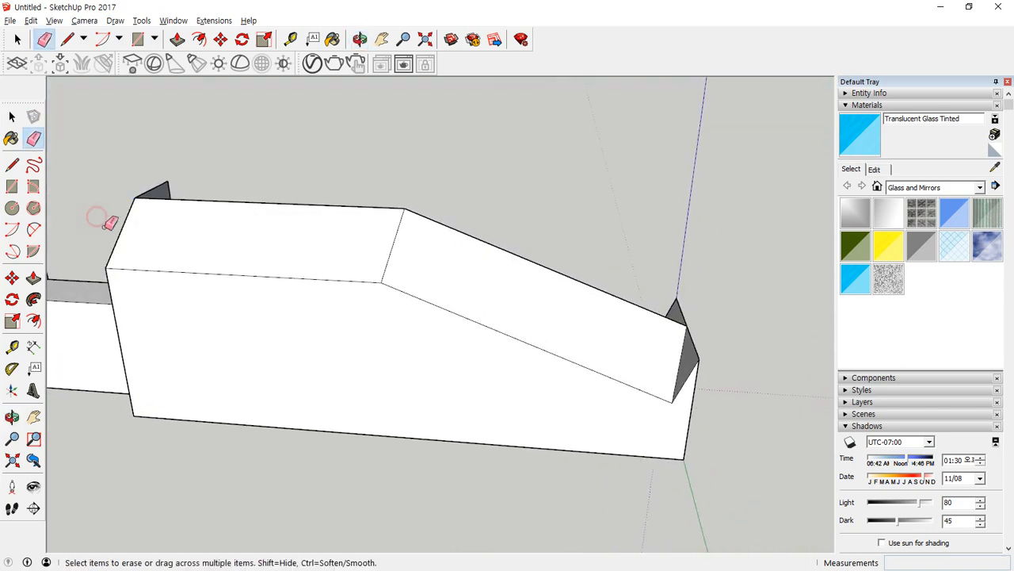
Extend the front slanted chamfer line to the outer end face's vertical edge and erase the part that overshoots it.
{"action": "mouse_move", "coordinate": [356, 240]}
{"action": "middle_mouse_down"}
{"action": "mouse_move", "coordinate": [147, 335]}
{"action": "mouse_move", "coordinate": [151, 346]}
{"action": "mouse_move", "coordinate": [425, 395]}
{"action": "middle_mouse_up"}
{"action": "scroll", "coordinate": [595, 335], "scroll_direction": "up", "scroll_amount": 3}
{"action": "mouse_move", "coordinate": [550, 314]}
{"action": "middle_mouse_down"}
{"action": "mouse_move", "coordinate": [569, 347]}
{"action": "mouse_move", "coordinate": [557, 337]}
{"action": "middle_mouse_up"}
{"action": "key", "text": "l"}
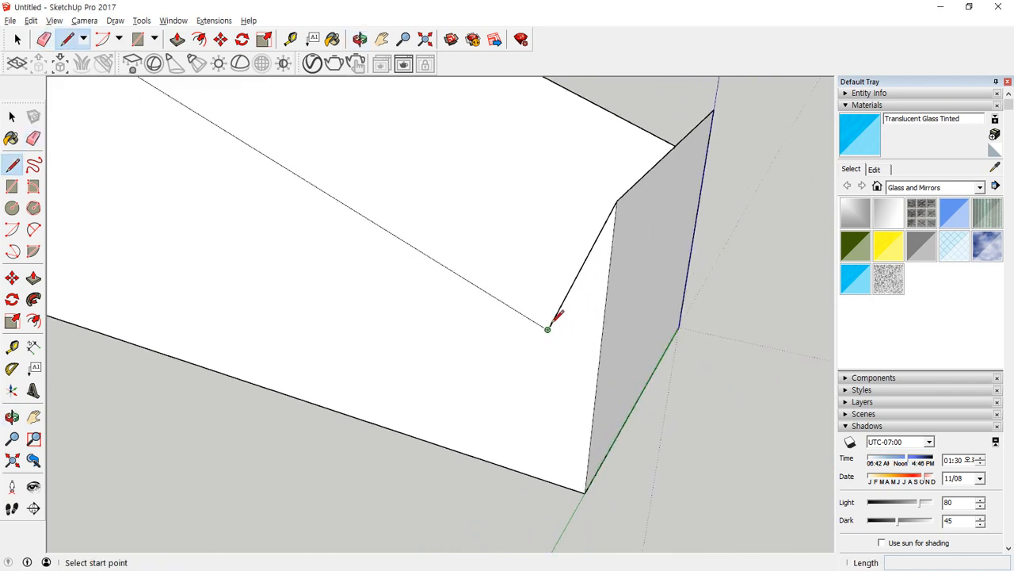
{"action": "left_click", "coordinate": [548, 328]}
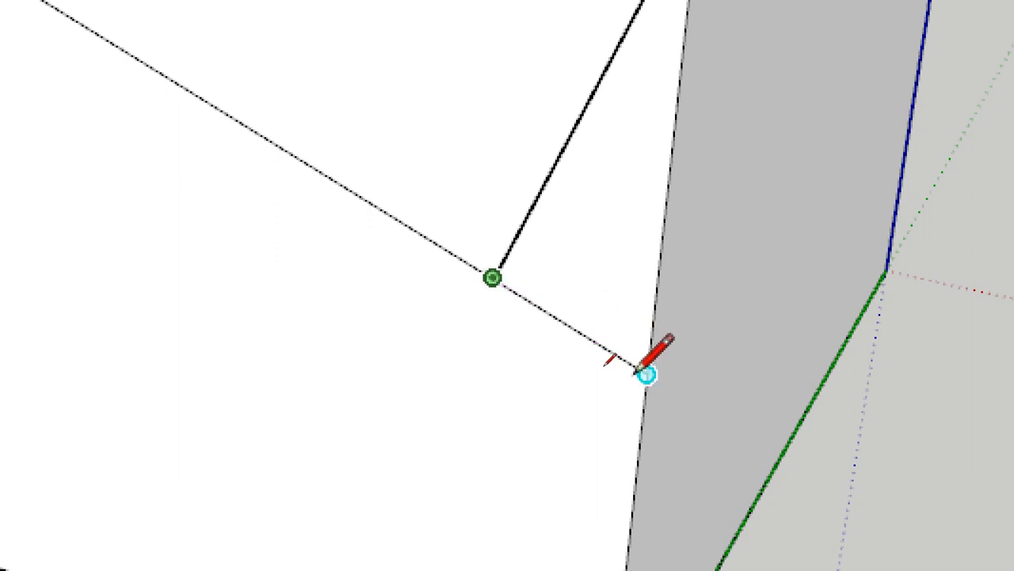
{"action": "left_click", "coordinate": [700, 407]}
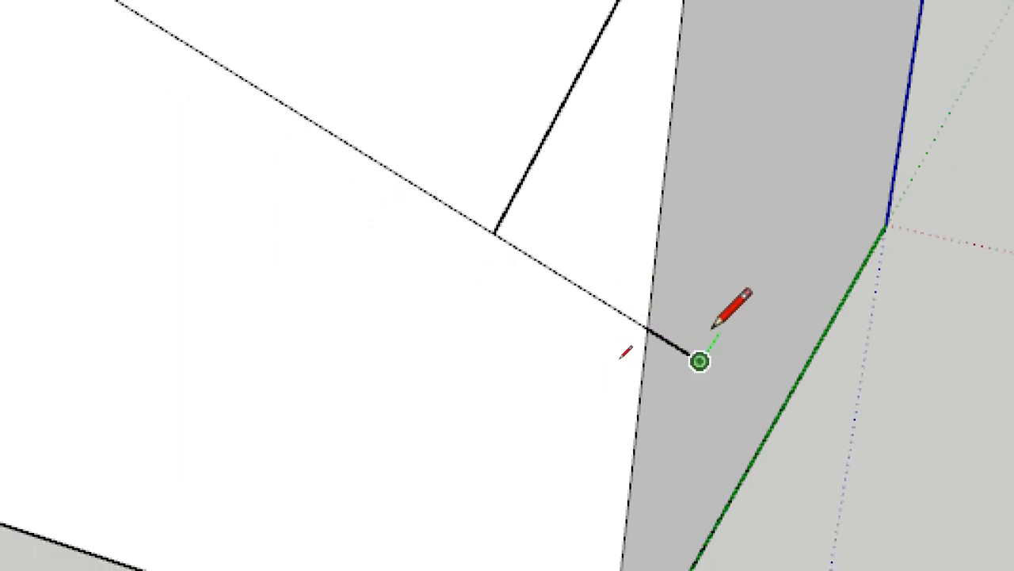
{"action": "key", "text": "e"}
{"action": "left_click", "coordinate": [675, 352]}
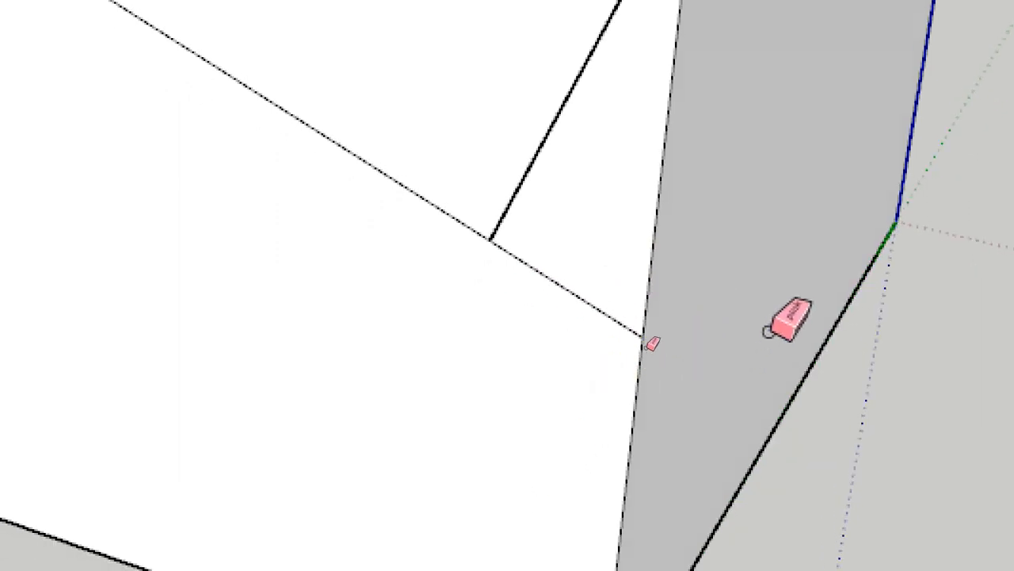
{"action": "scroll", "coordinate": [846, 198], "scroll_direction": "down", "scroll_amount": 3}
Extend the slanted chamfer line on the red-axis side to the outer vertical edge and erase the overshoot.
{"action": "key", "text": "space"}
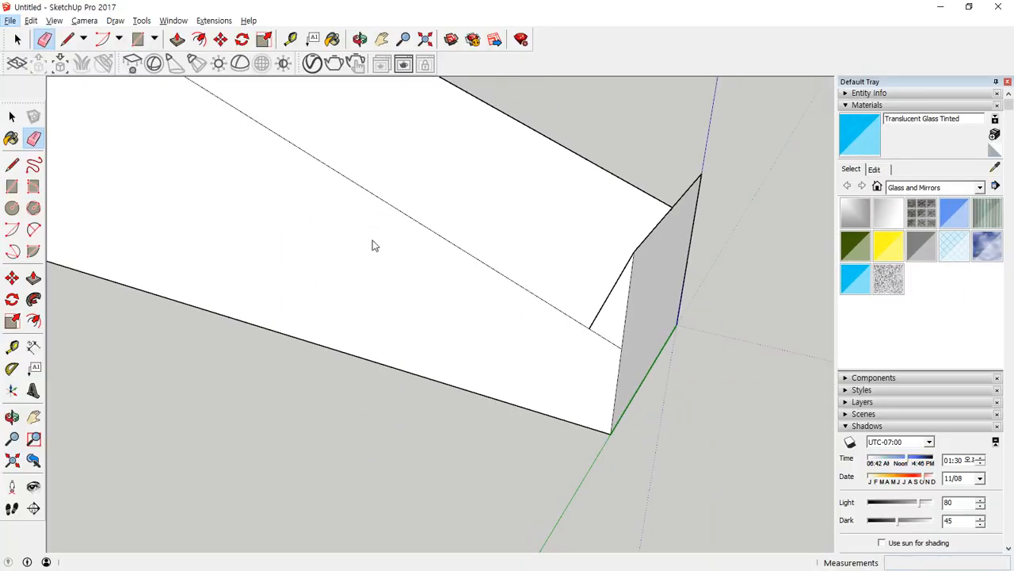
{"action": "mouse_move", "coordinate": [582, 279]}
{"action": "middle_mouse_down"}
{"action": "mouse_move", "coordinate": [276, 275]}
{"action": "mouse_move", "coordinate": [373, 416]}
{"action": "middle_mouse_up"}
{"action": "scroll", "coordinate": [372, 419], "scroll_direction": "up", "scroll_amount": 2}
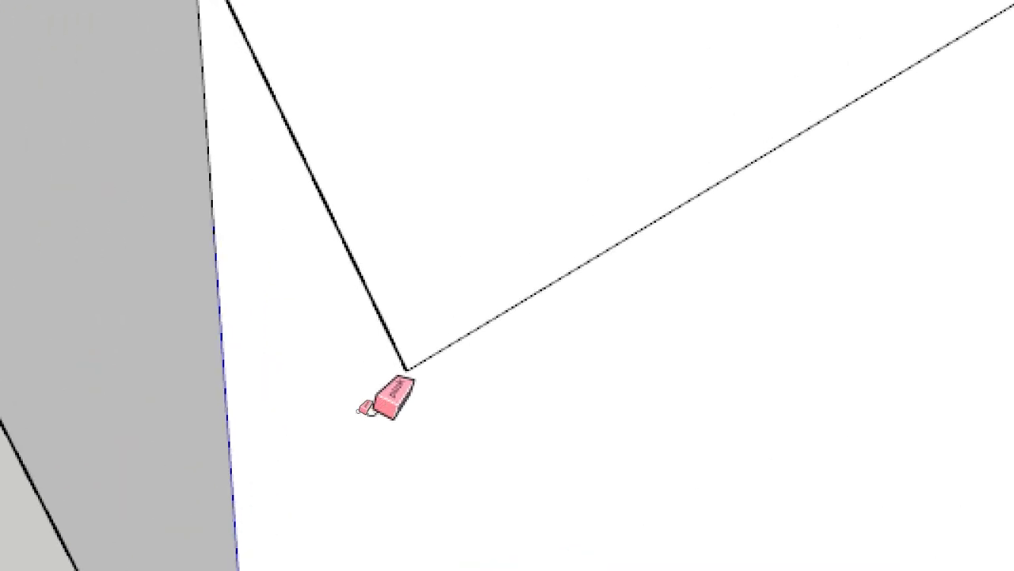
{"action": "key", "text": "l"}
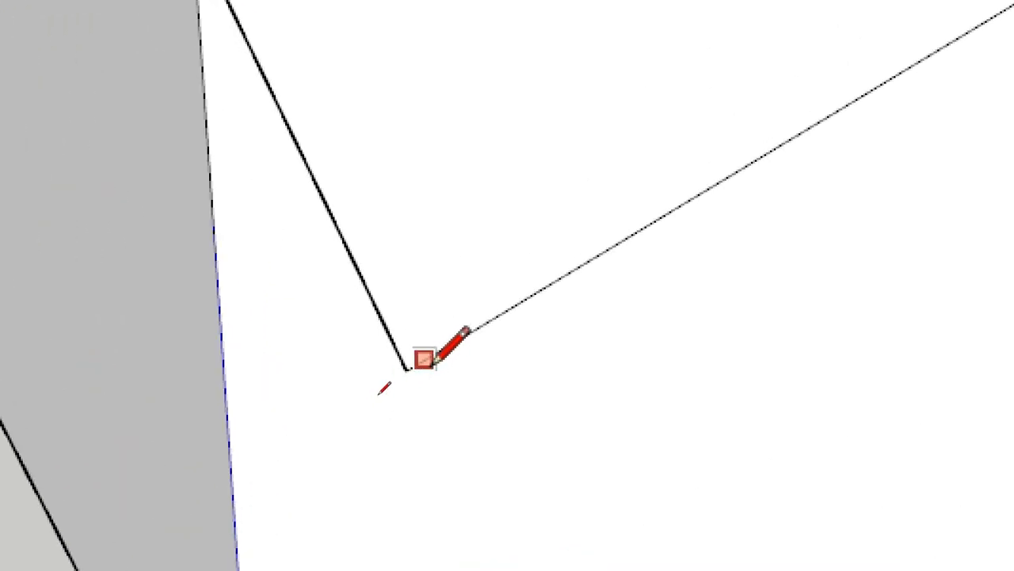
{"action": "left_click", "coordinate": [404, 369]}
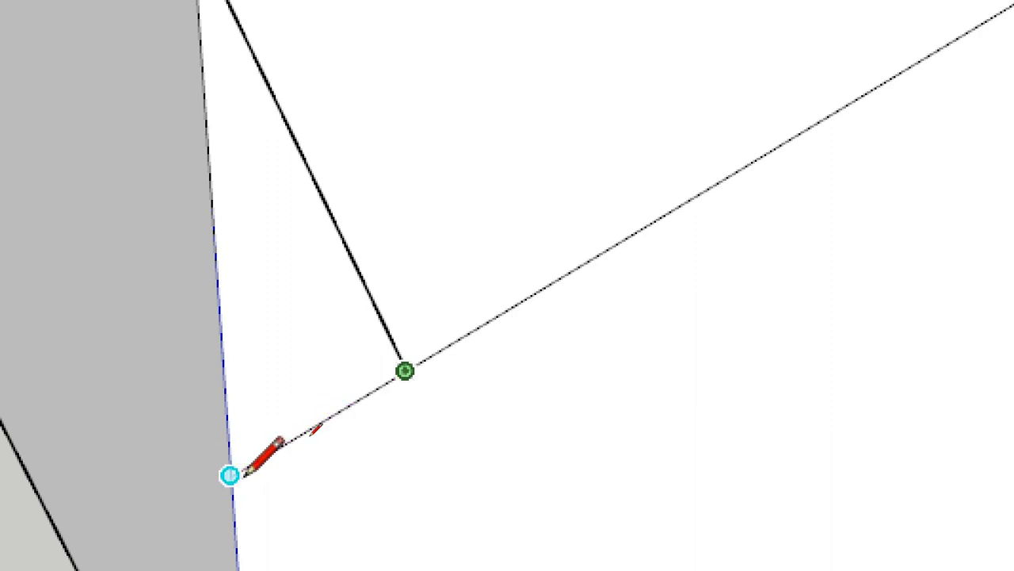
{"action": "left_click", "coordinate": [157, 499]}
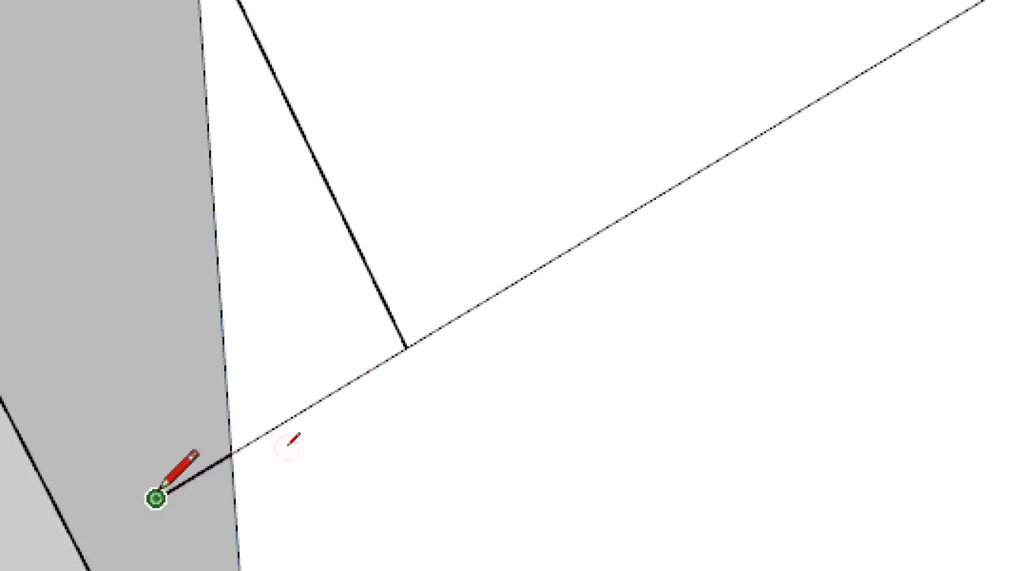
{"action": "key", "text": "e"}
{"action": "left_click", "coordinate": [199, 462]}
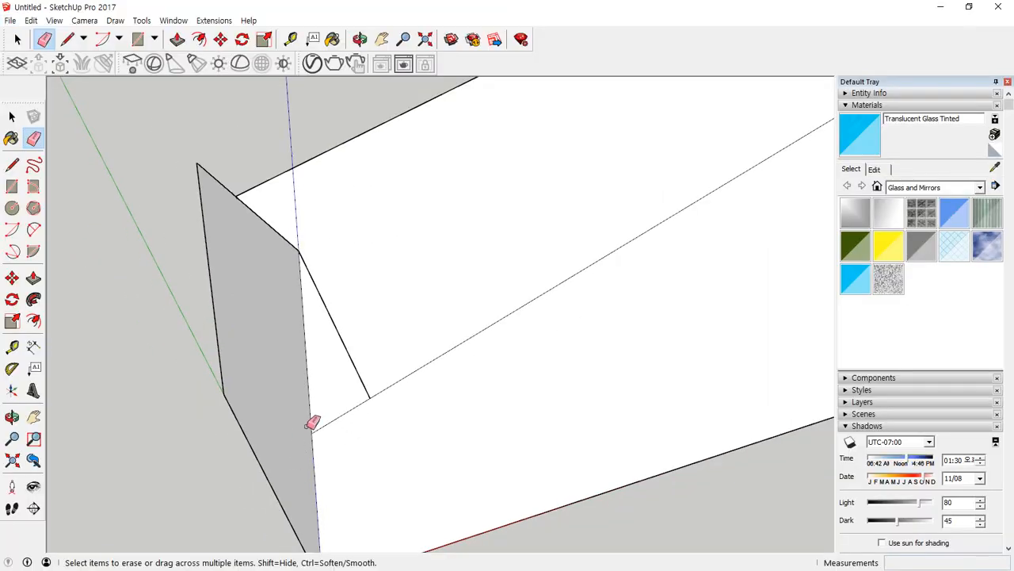
Draw a 100 mm line across the outer end face between the ends of the two extended chamfer lines.
{"action": "middle_click_drag", "start_coordinate": [176, 366], "coordinate": [251, 431]}
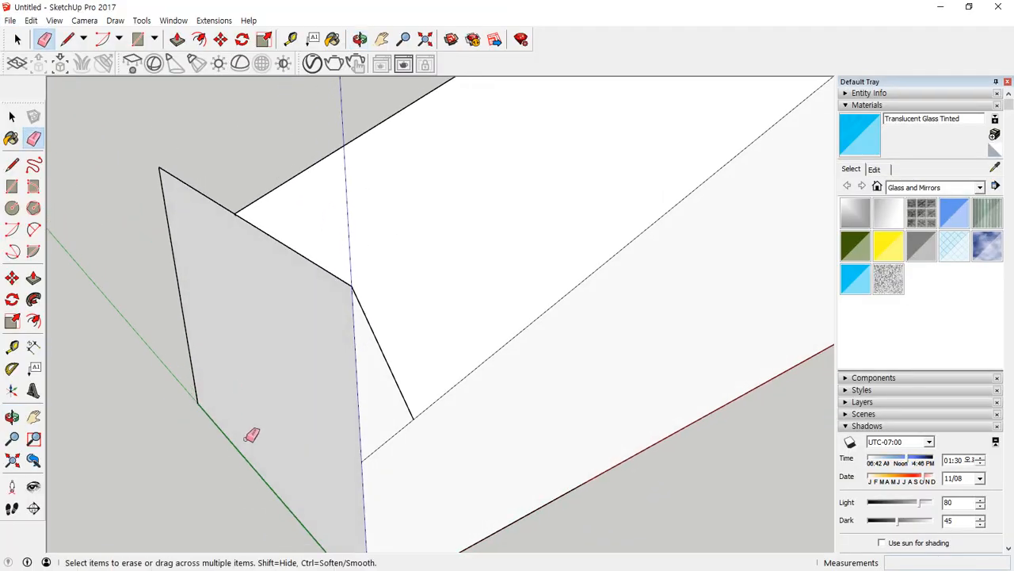
{"action": "key", "text": "l"}
{"action": "left_click", "coordinate": [356, 458]}
{"action": "middle_click_drag", "start_coordinate": [363, 452], "coordinate": [460, 412]}
{"action": "scroll", "coordinate": [239, 478], "scroll_direction": "down", "scroll_amount": 2}
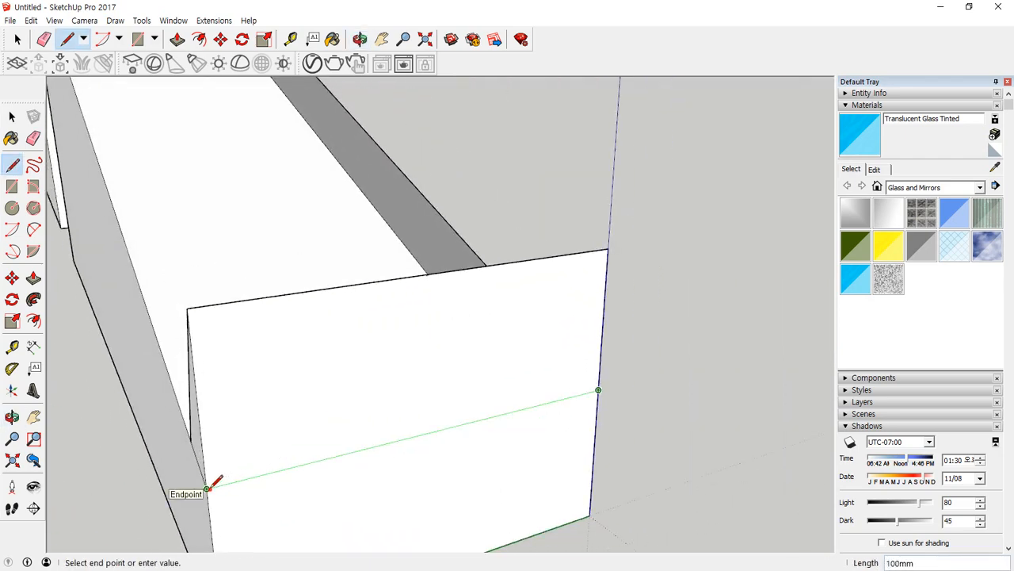
{"action": "left_click", "coordinate": [207, 487]}
Erase the outer end face's edges above the new 100 mm line to open the gap below the sloped ridge.
{"action": "middle_click_drag", "start_coordinate": [207, 487], "coordinate": [467, 421]}
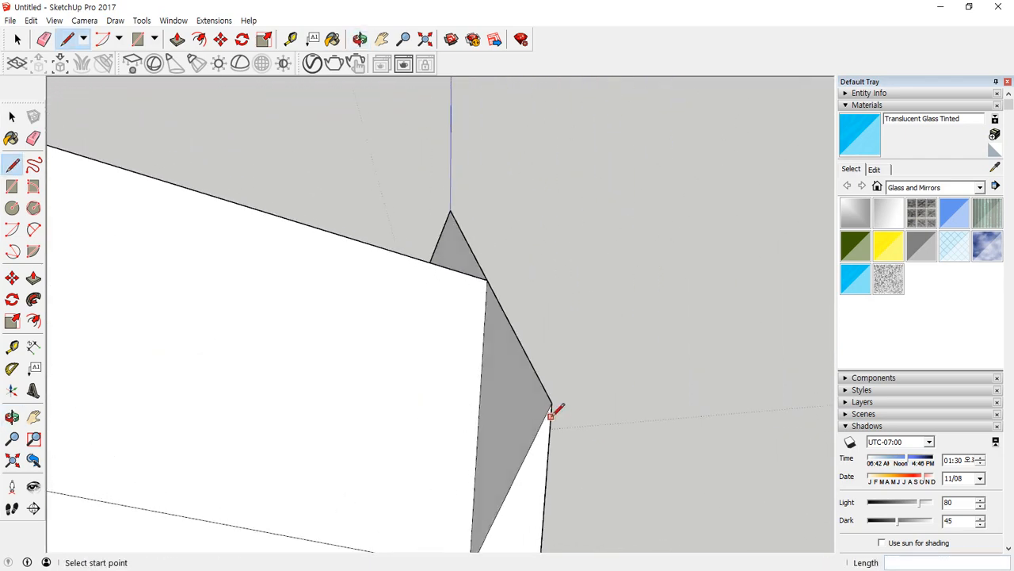
{"action": "key", "text": "e"}
{"action": "mouse_move", "coordinate": [557, 397]}
{"action": "middle_mouse_down"}
{"action": "mouse_move", "coordinate": [555, 407]}
{"action": "mouse_move", "coordinate": [534, 385]}
{"action": "mouse_move", "coordinate": [533, 348]}
{"action": "mouse_move", "coordinate": [412, 364]}
{"action": "mouse_move", "coordinate": [442, 276]}
{"action": "middle_mouse_up"}
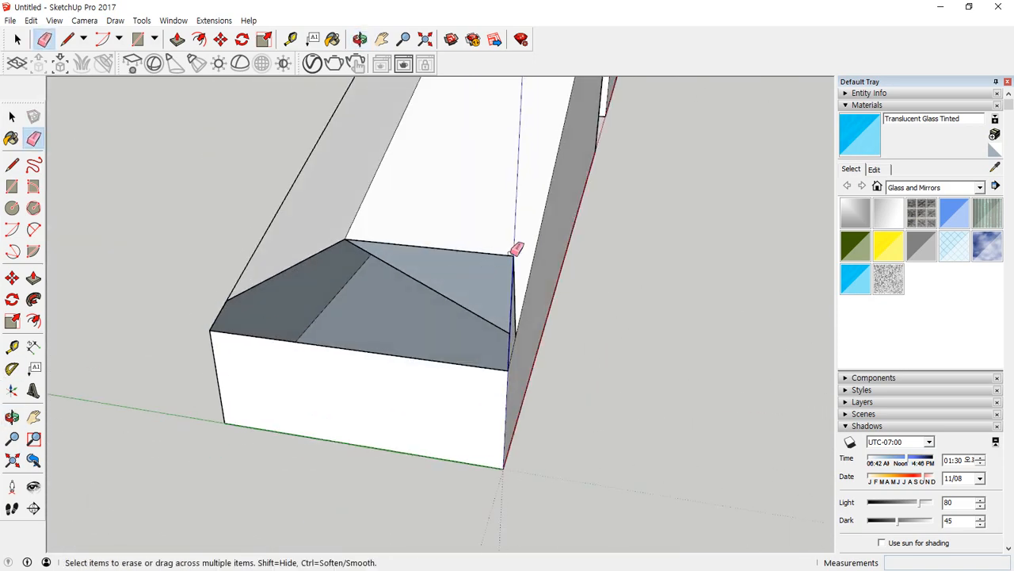
{"action": "middle_click_drag", "start_coordinate": [513, 250], "coordinate": [469, 263]}
{"action": "left_click", "coordinate": [464, 273]}
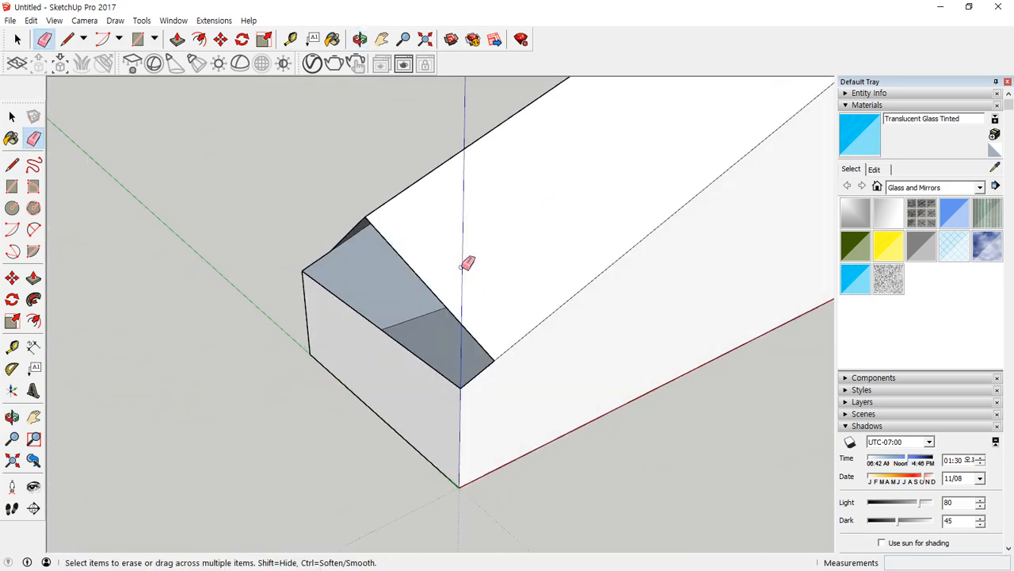
{"action": "middle_click_drag", "start_coordinate": [349, 305], "coordinate": [378, 315]}
Close the open outer end by drawing lines from the ridge's lower end to both upper corners of the end face.
{"action": "key", "text": "l"}
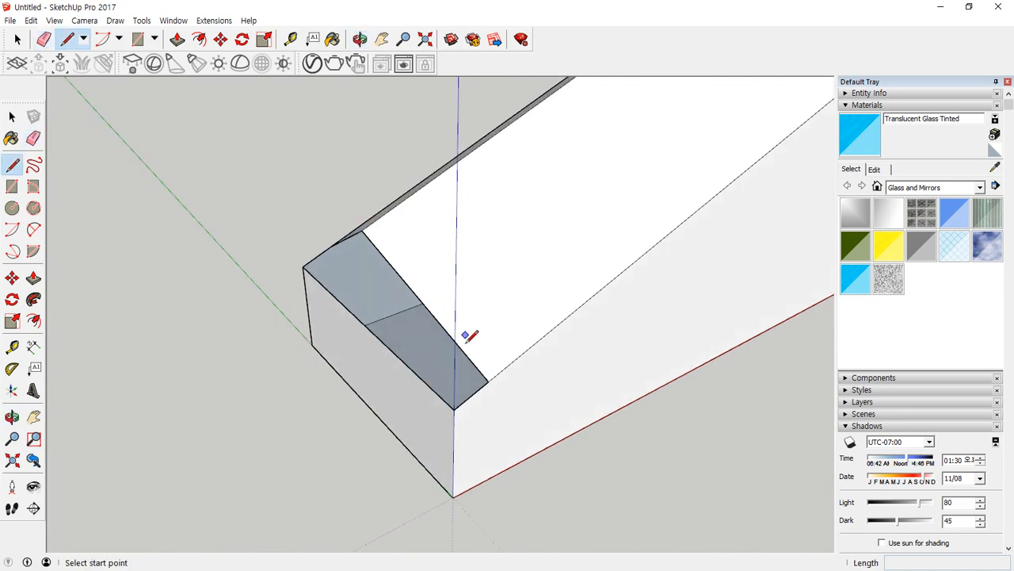
{"action": "left_click", "coordinate": [456, 406]}
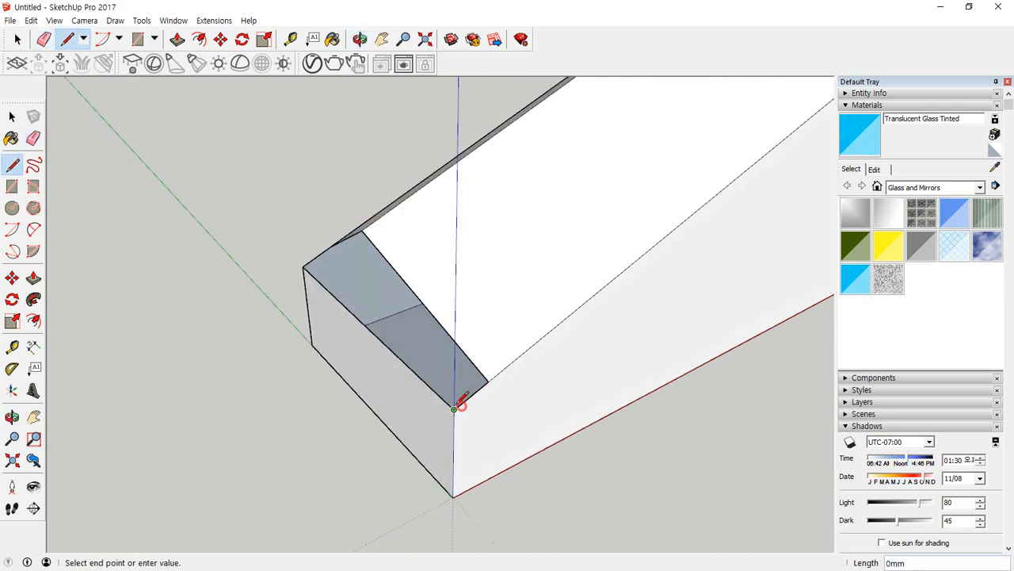
{"action": "left_click", "coordinate": [362, 231]}
{"action": "middle_click_drag", "start_coordinate": [276, 261], "coordinate": [471, 251]}
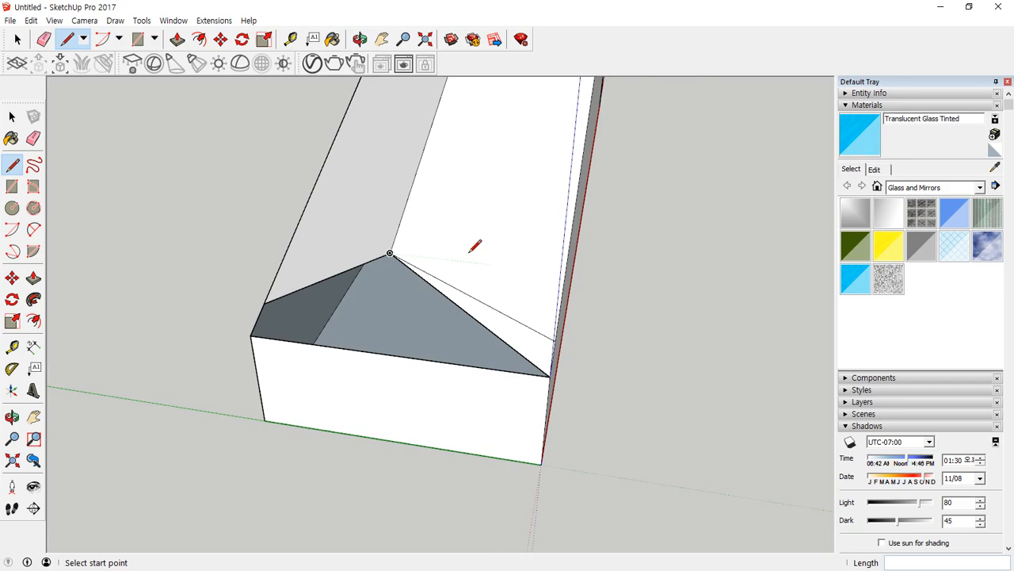
{"action": "left_click", "coordinate": [390, 252]}
{"action": "left_click", "coordinate": [251, 336]}
Erase the leftover sweep edges beside the new triangular end face so each chamfer continues to the corner.
{"action": "key", "text": "e"}
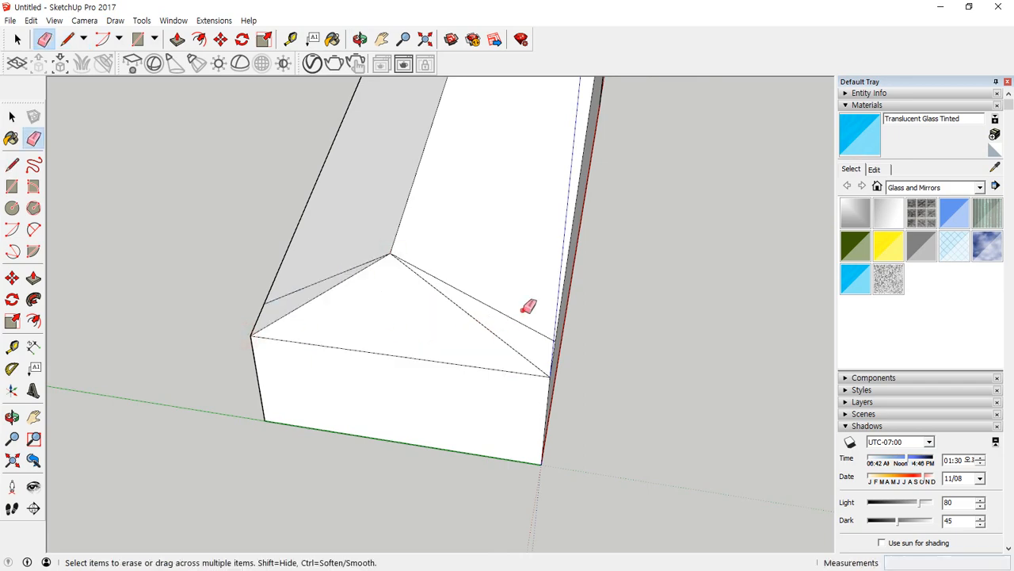
{"action": "left_click_drag", "start_coordinate": [523, 310], "coordinate": [509, 327]}
{"action": "left_click", "coordinate": [327, 269]}
{"action": "mouse_move", "coordinate": [578, 290]}
{"action": "middle_mouse_down"}
{"action": "mouse_move", "coordinate": [404, 267]}
{"action": "mouse_move", "coordinate": [272, 301]}
{"action": "mouse_move", "coordinate": [288, 228]}
{"action": "middle_mouse_up"}
{"action": "left_click_drag", "start_coordinate": [254, 252], "coordinate": [262, 317]}
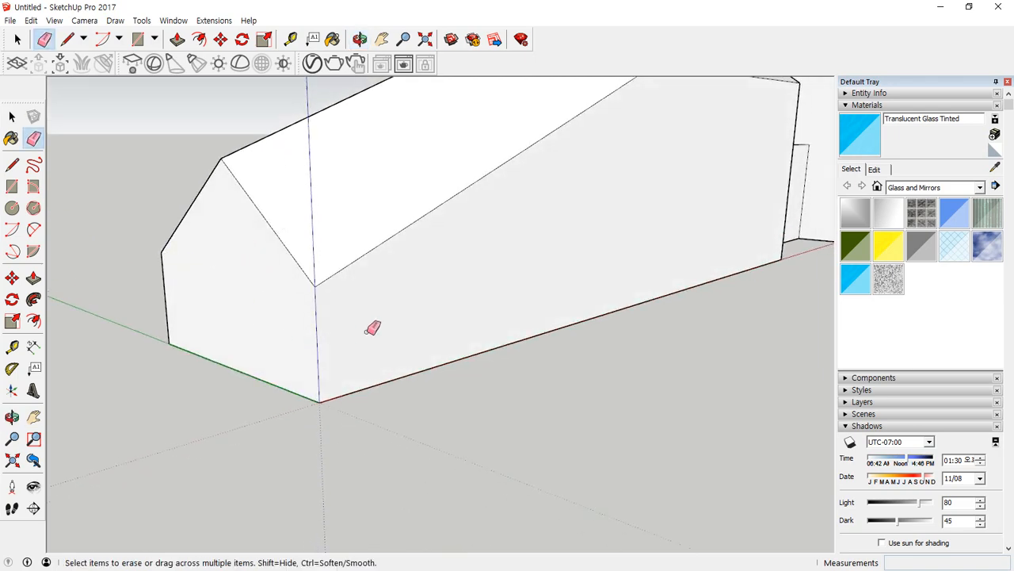
{"action": "mouse_move", "coordinate": [373, 324]}
{"action": "middle_mouse_down"}
{"action": "mouse_move", "coordinate": [478, 262]}
{"action": "mouse_move", "coordinate": [520, 256]}
{"action": "mouse_move", "coordinate": [566, 313]}
{"action": "mouse_move", "coordinate": [639, 281]}
{"action": "mouse_move", "coordinate": [291, 360]}
{"action": "middle_mouse_up"}
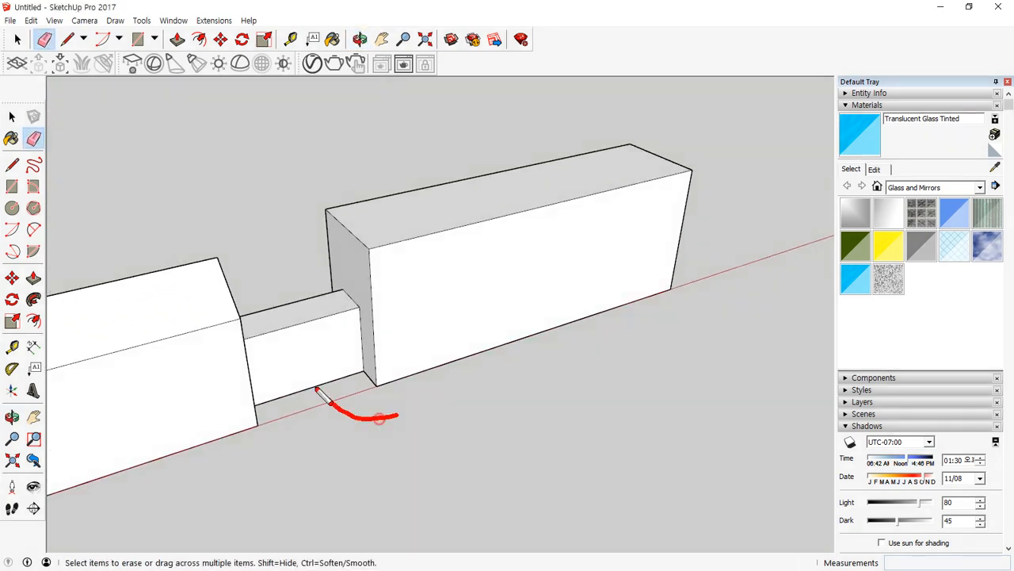
{"action": "scroll", "coordinate": [236, 392], "scroll_direction": "down", "scroll_amount": 1}
{"action": "middle_click_drag", "start_coordinate": [170, 363], "coordinate": [364, 340]}
{"action": "scroll", "coordinate": [565, 309], "scroll_direction": "down", "scroll_amount": 5}
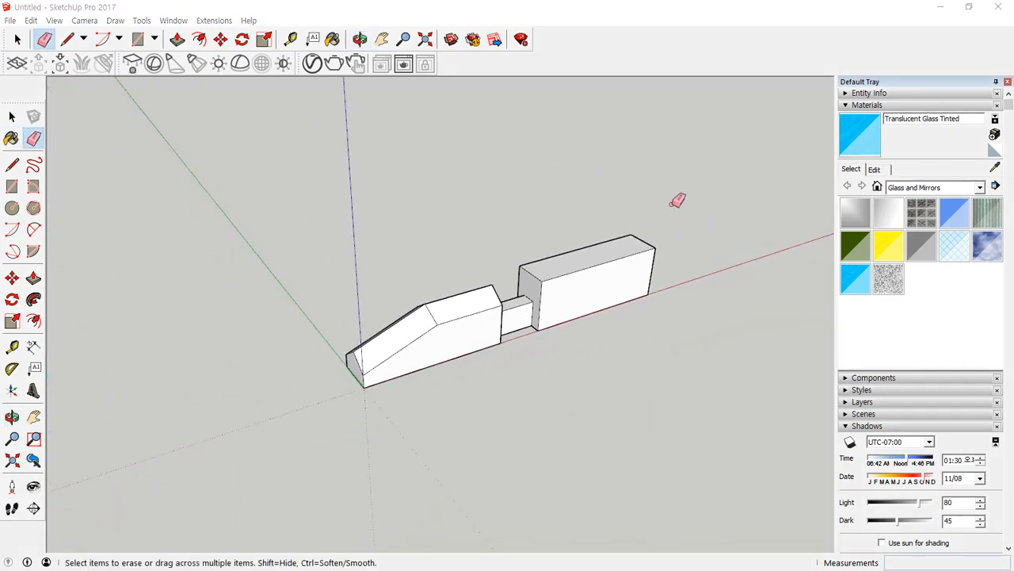
Delete the entire chamfered two-block model to empty the drawing.
{"action": "key", "text": "space"}
{"action": "left_click_drag", "start_coordinate": [296, 437], "coordinate": [297, 436]}
{"action": "key", "text": "Delete"}
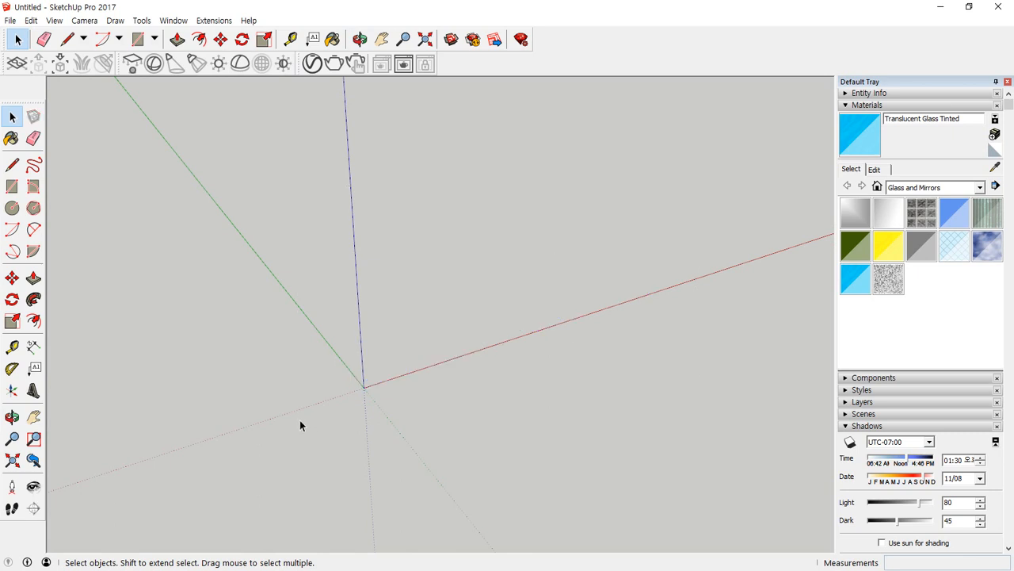
Draw an upright 700 x 1000 mm rectangle from the origin on the red-blue plane.
{"action": "key", "text": "r"}
{"action": "left_click", "coordinate": [363, 387]}
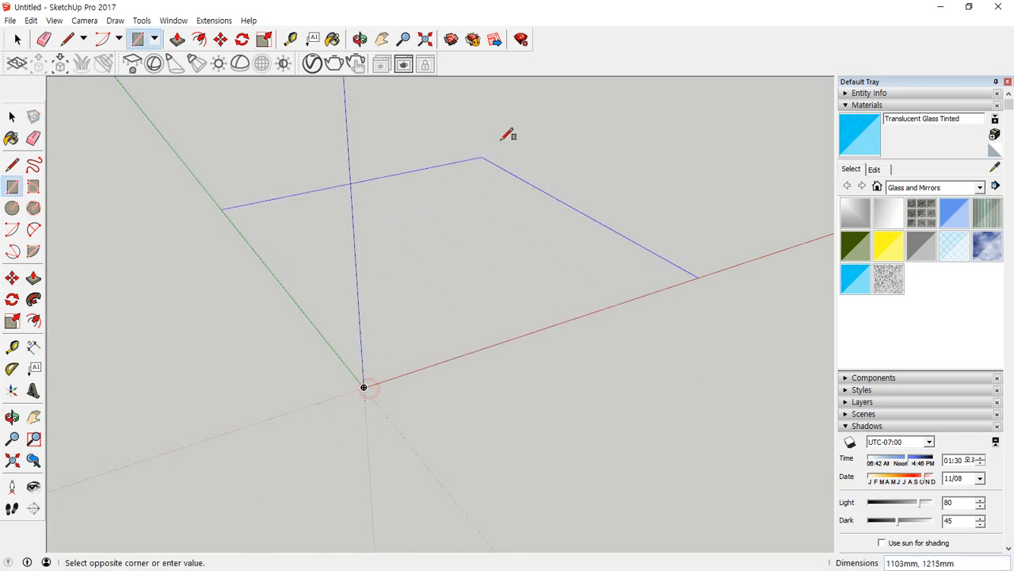
{"action": "key", "text": "Right"}
{"action": "key", "text": "Left"}
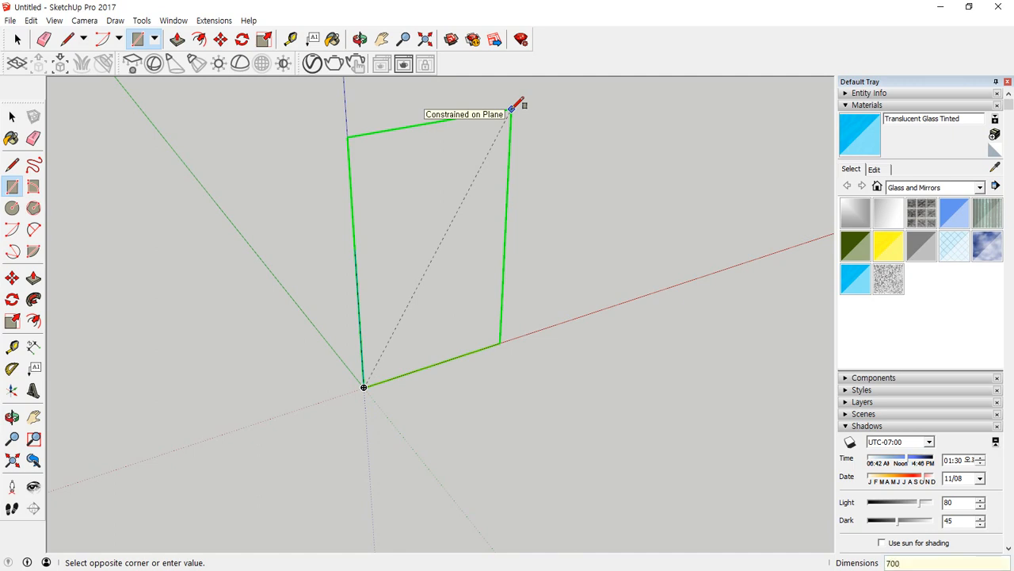
{"action": "type", "text": "700,10"}
{"action": "key", "text": "Return"}
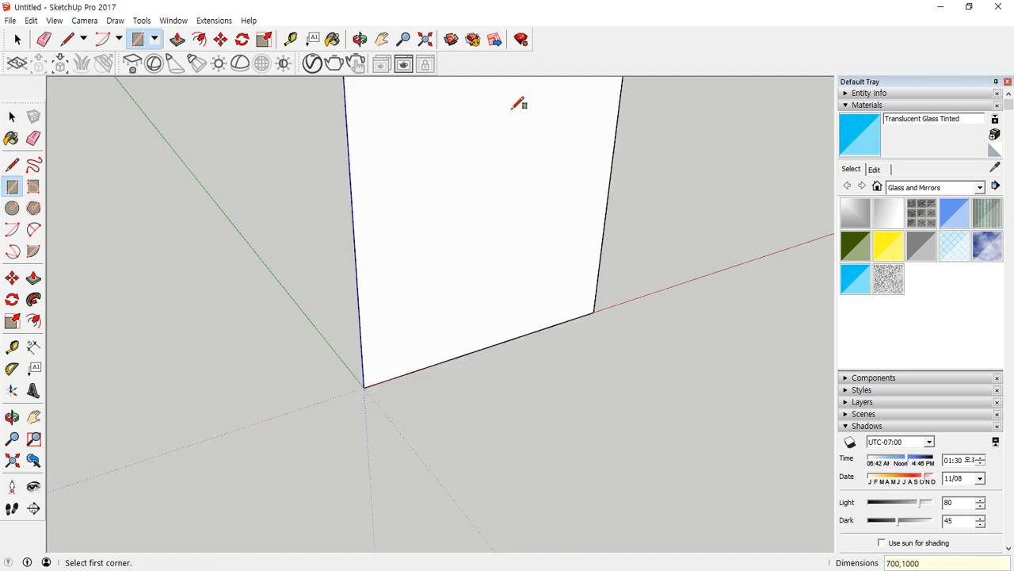
Delete the upright rectangle's face, keeping only its four outline edges.
{"action": "scroll", "coordinate": [430, 219], "scroll_direction": "down", "scroll_amount": 4}
{"action": "middle_click_drag", "start_coordinate": [429, 215], "coordinate": [274, 328], "text": "shift"}
{"action": "scroll", "coordinate": [276, 328], "scroll_direction": "up", "scroll_amount": 1}
{"action": "key", "text": "space"}
{"action": "left_click", "coordinate": [288, 333]}
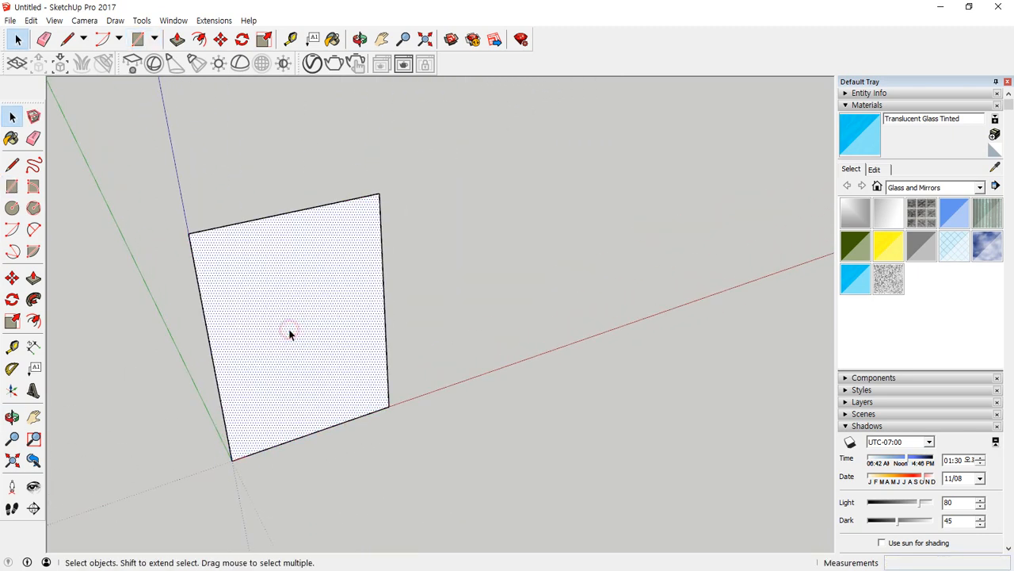
{"action": "key", "text": "Delete"}
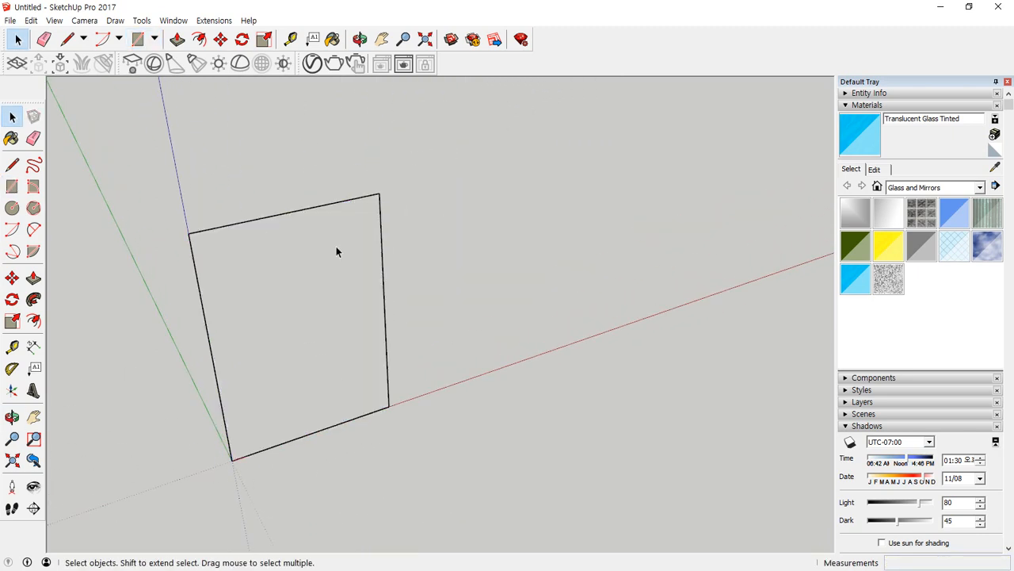
Draw a 100 mm vertical line up from the red axis, just outside the rectangular outline.
{"action": "scroll", "coordinate": [417, 396], "scroll_direction": "up", "scroll_amount": 1}
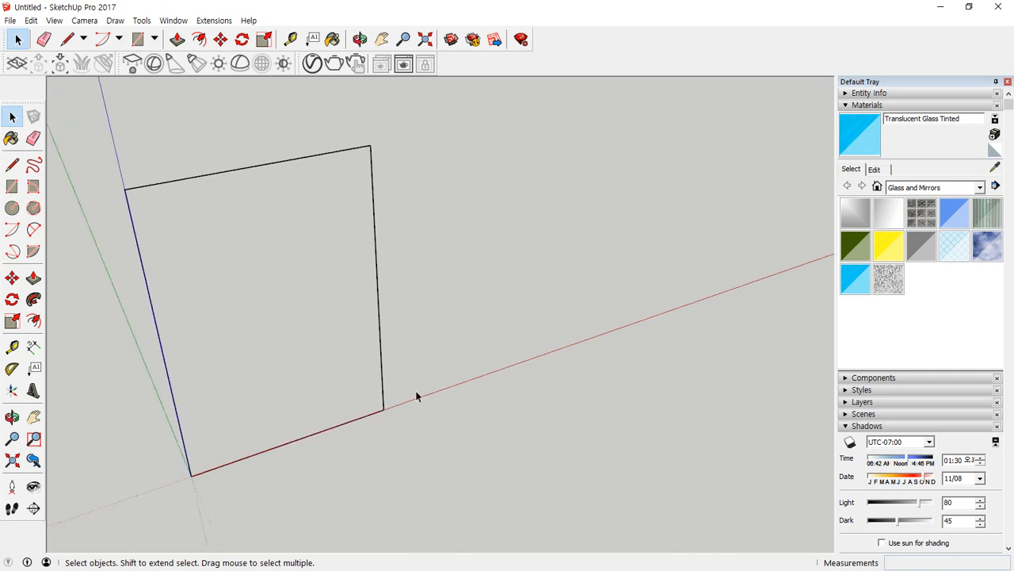
{"action": "key", "text": "l"}
{"action": "left_click", "coordinate": [446, 388]}
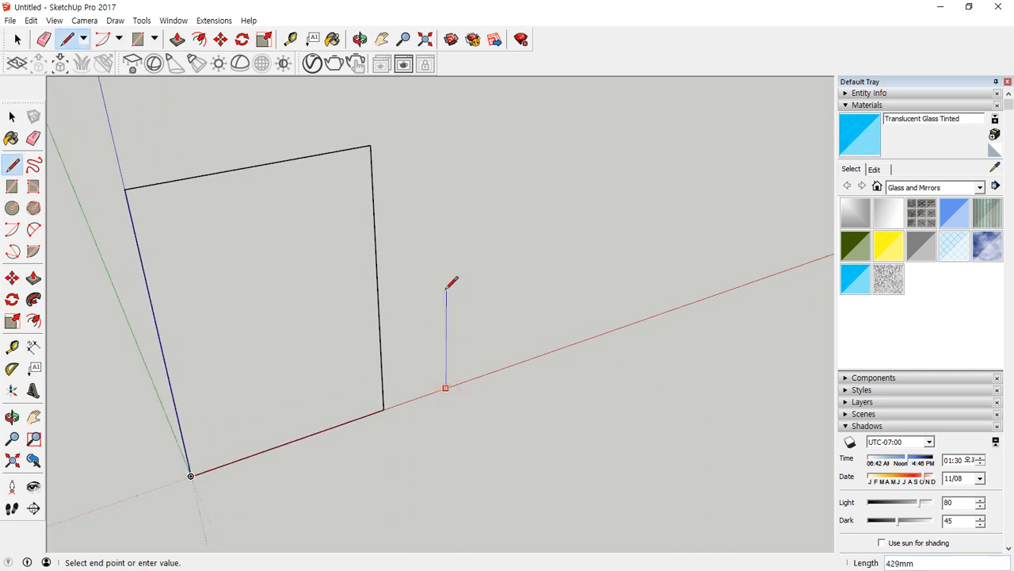
{"action": "type", "text": "10"}
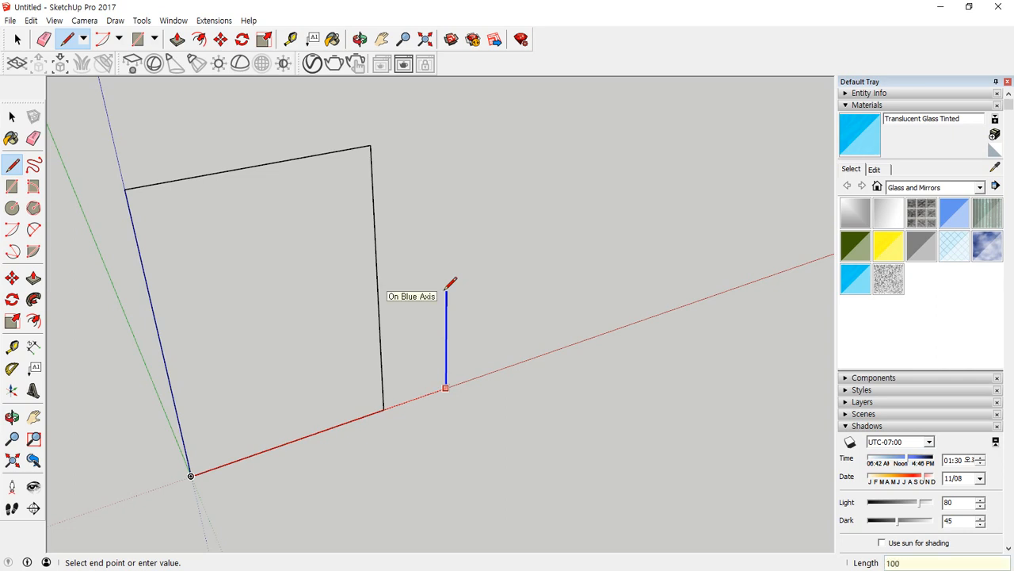
{"action": "type", "text": "0"}
{"action": "key", "text": "Return"}
{"action": "key", "text": "space"}
Copy the 100 mm vertical line 5 mm along the red axis.
{"action": "scroll", "coordinate": [472, 361], "scroll_direction": "up", "scroll_amount": 5}
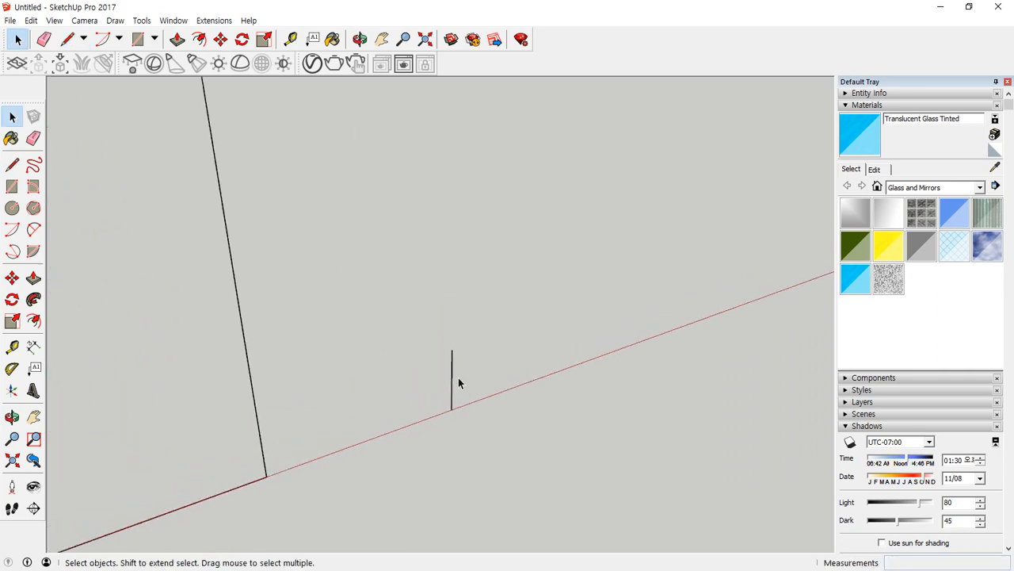
{"action": "scroll", "coordinate": [458, 381], "scroll_direction": "up", "scroll_amount": 1}
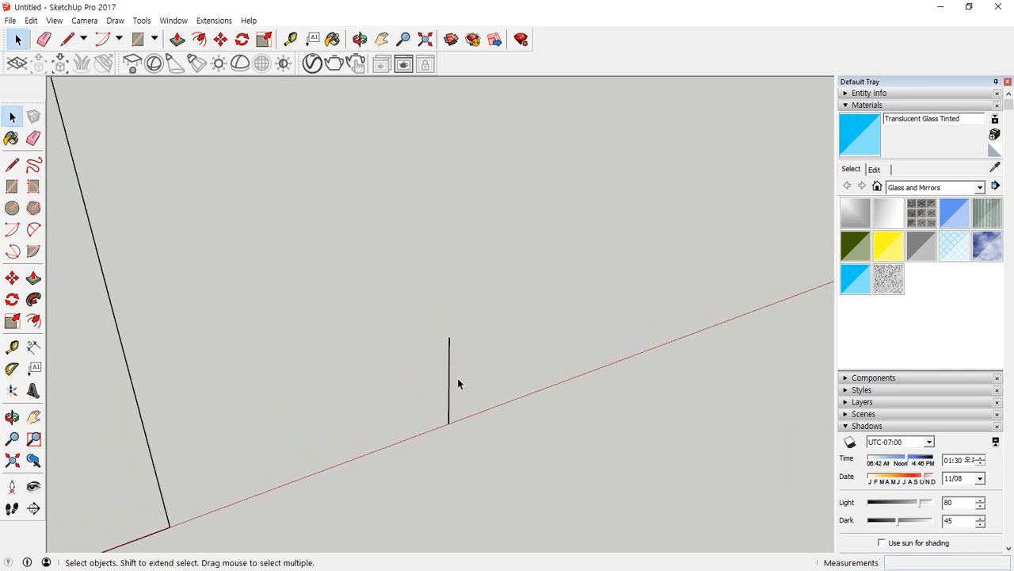
{"action": "key", "text": "m"}
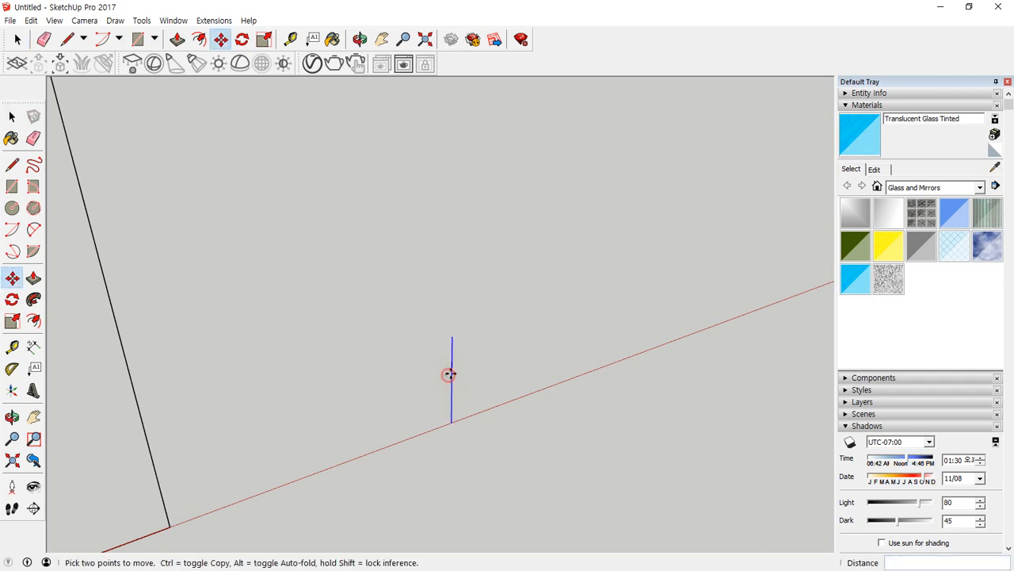
{"action": "left_click", "coordinate": [449, 374]}
{"action": "key", "text": "ctrl"}
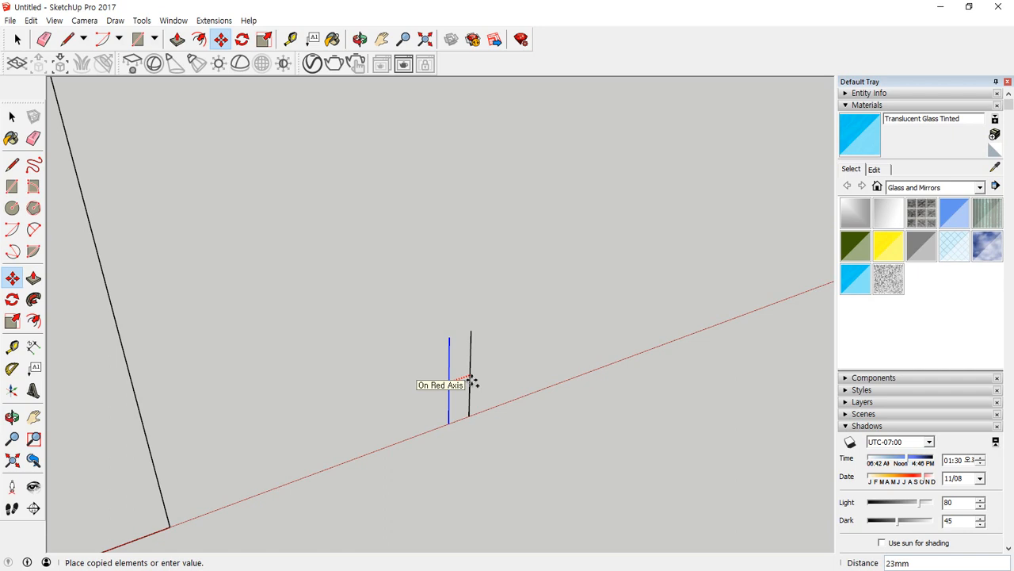
{"action": "type", "text": "5"}
{"action": "key", "text": "Return"}
Join the upper ends of the two vertical lines with a short line.
{"action": "scroll", "coordinate": [471, 382], "scroll_direction": "up", "scroll_amount": 3}
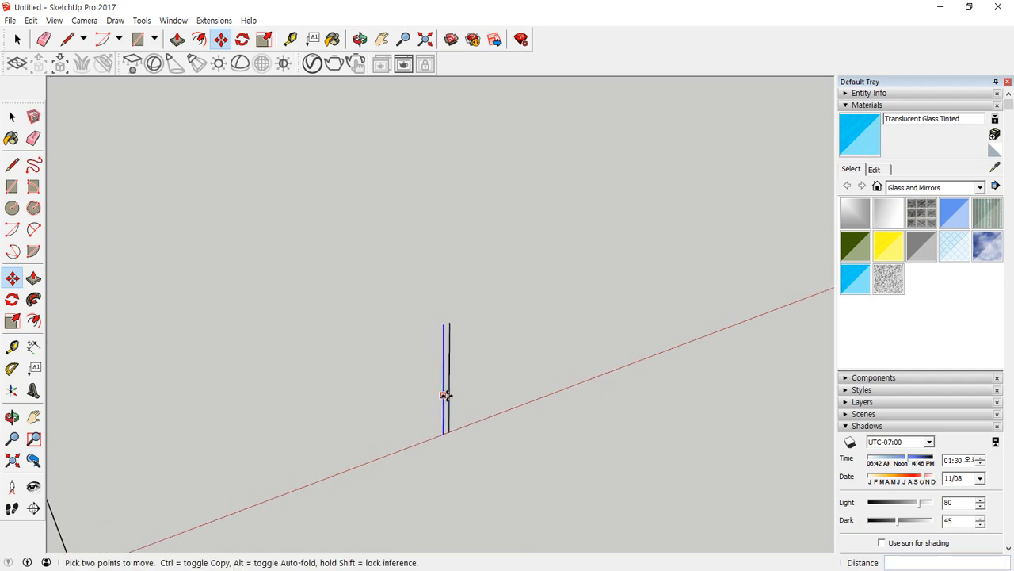
{"action": "middle_click_drag", "start_coordinate": [445, 395], "coordinate": [314, 373]}
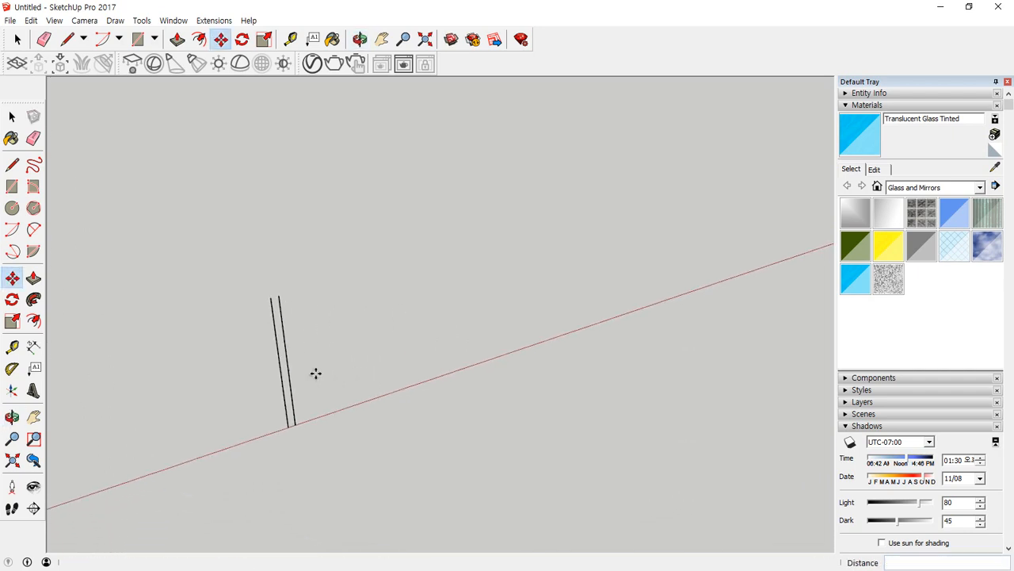
{"action": "scroll", "coordinate": [274, 302], "scroll_direction": "up", "scroll_amount": 2}
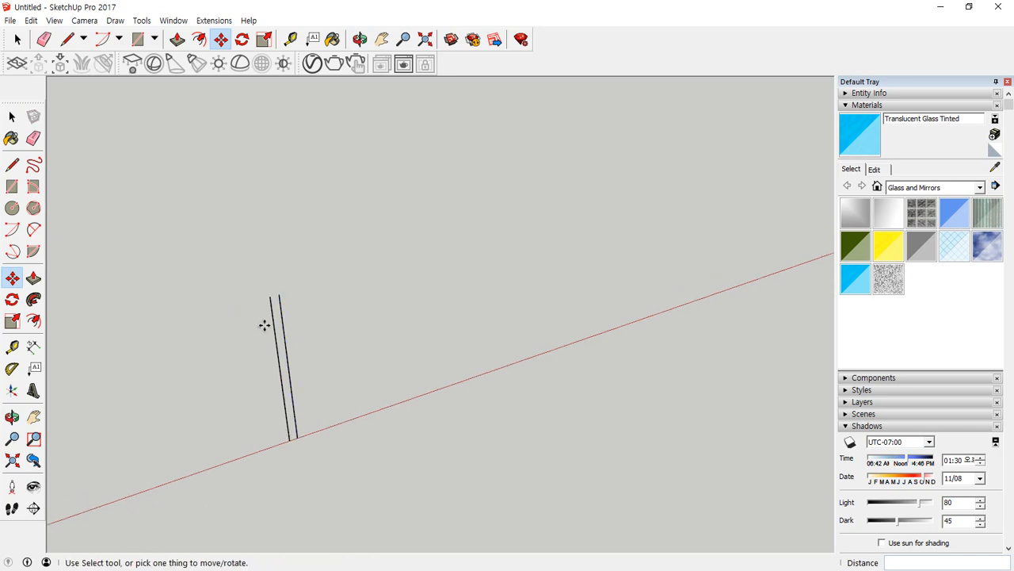
{"action": "key", "text": "c"}
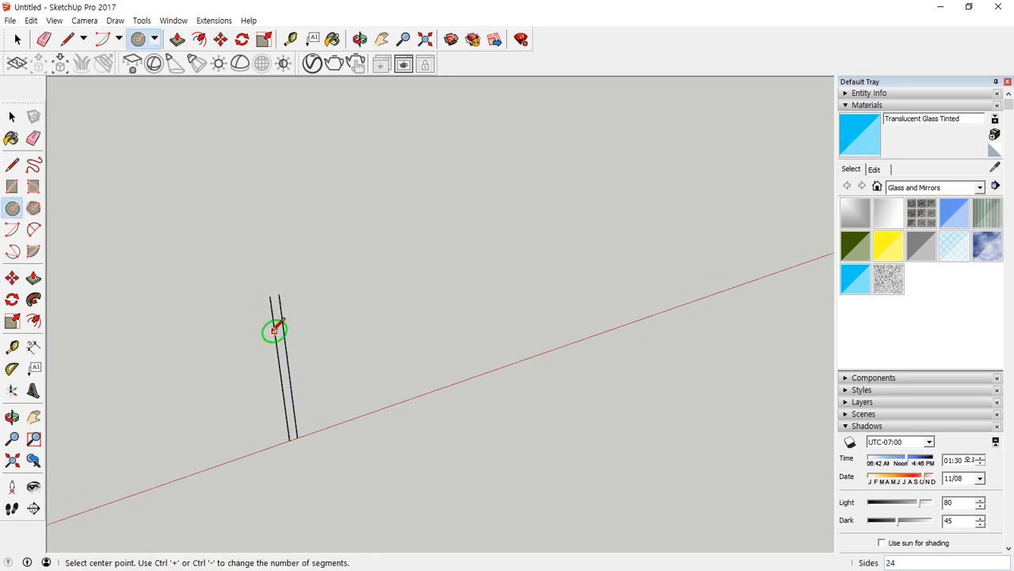
{"action": "key", "text": "l"}
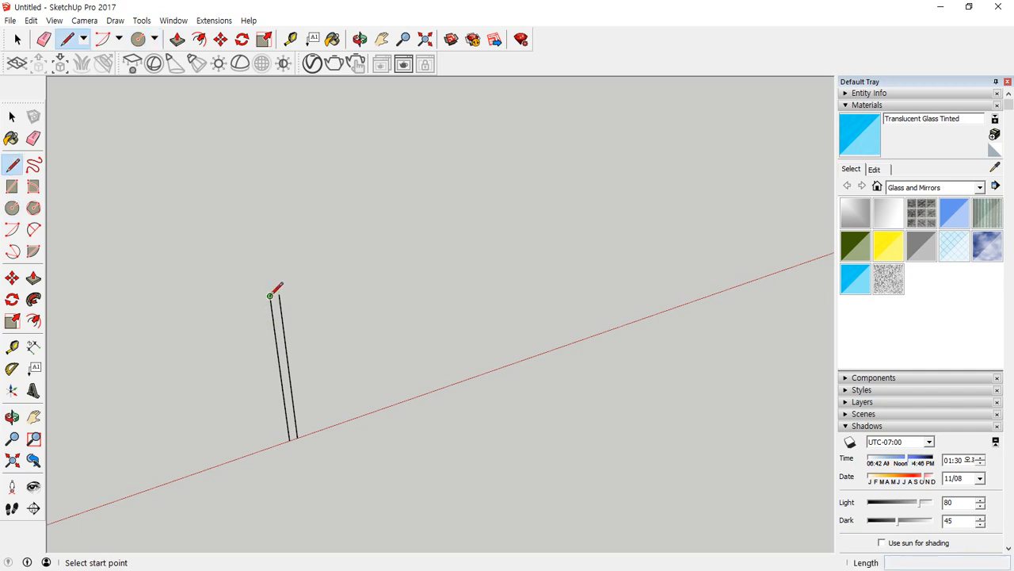
{"action": "left_click", "coordinate": [270, 295]}
{"action": "left_click", "coordinate": [280, 293]}
{"action": "scroll", "coordinate": [287, 302], "scroll_direction": "up", "scroll_amount": 3}
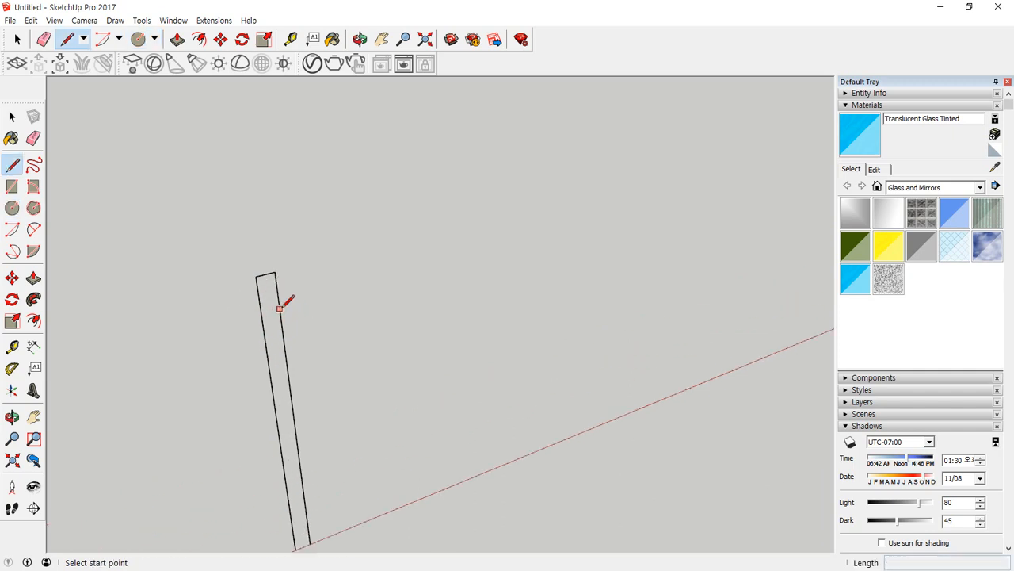
{"action": "key", "text": "m"}
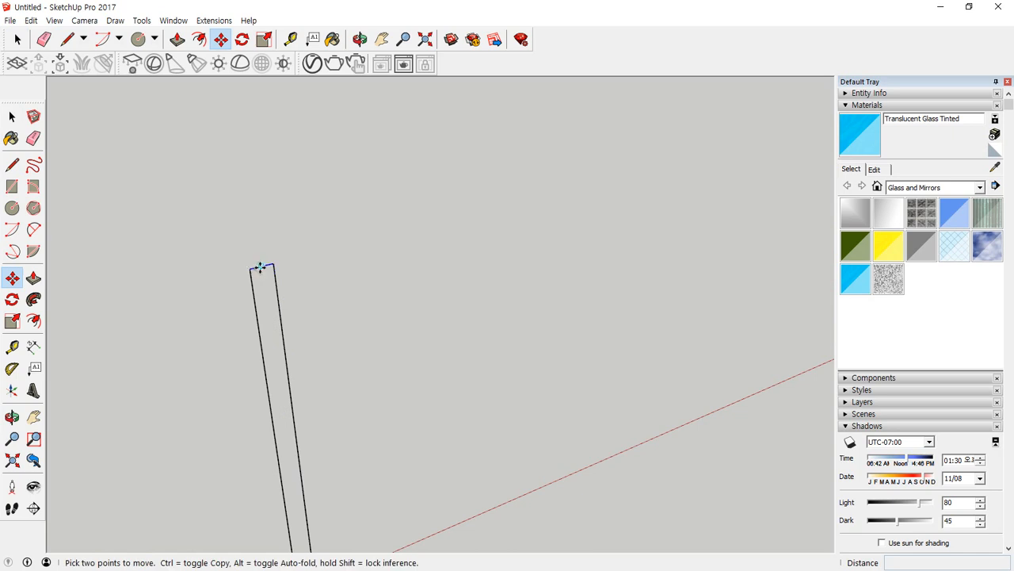
{"action": "key", "text": "space"}
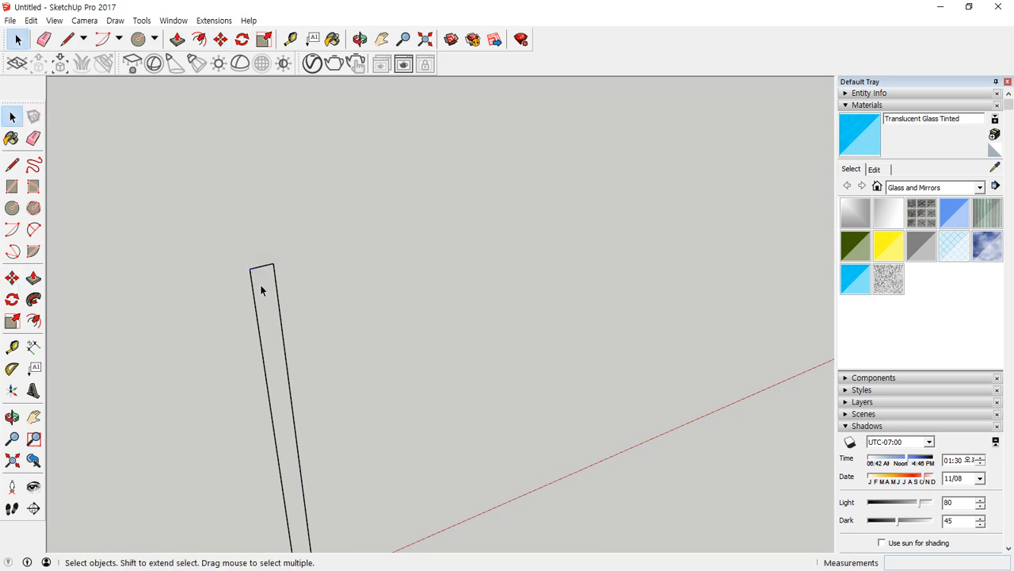
{"action": "key", "text": "m"}
{"action": "left_click", "coordinate": [250, 272]}
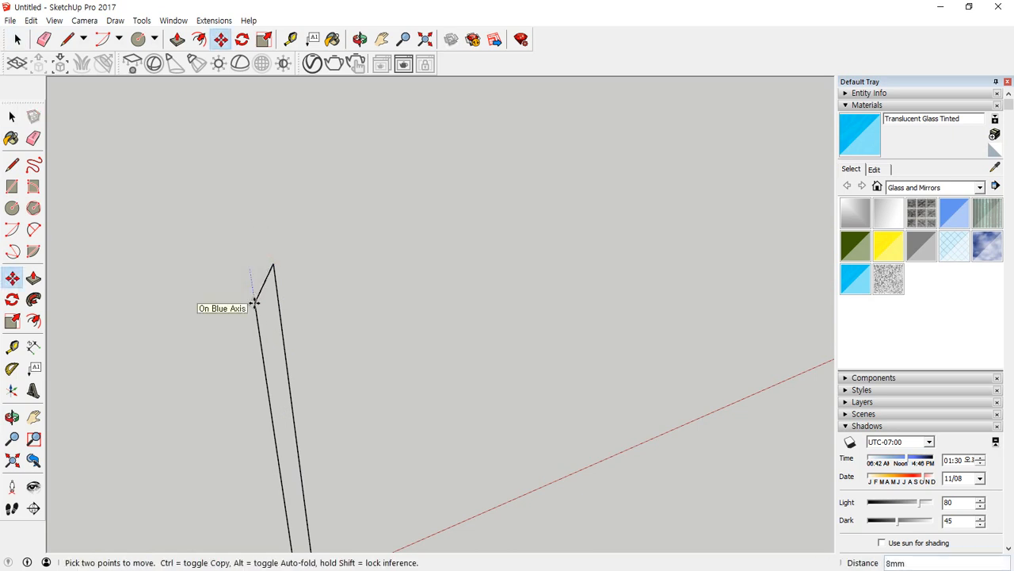
{"action": "key", "text": "Escape"}
{"action": "key", "text": "space"}
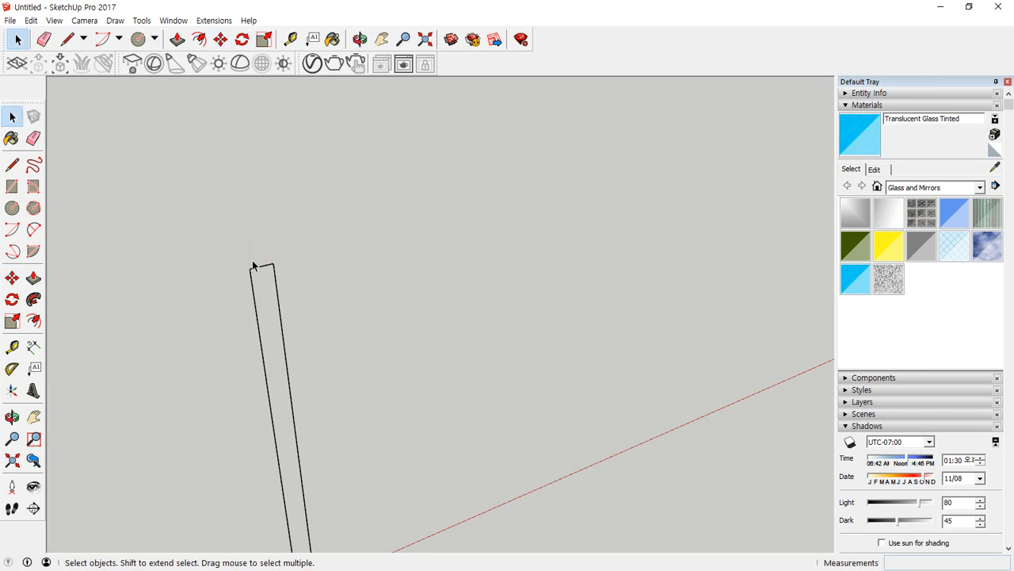
Copy the short top edge 10 mm down between the two vertical lines.
{"action": "key", "text": "m"}
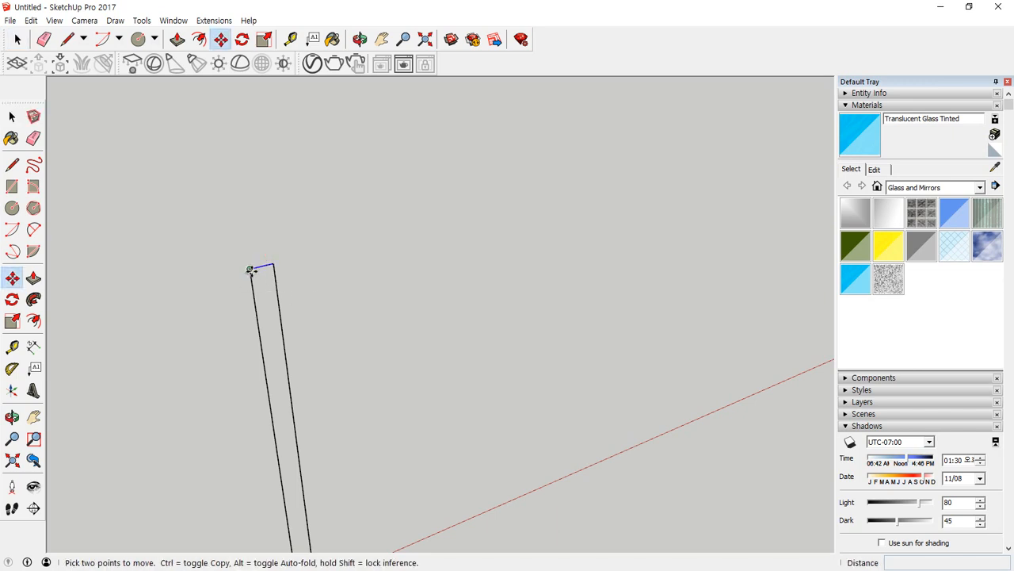
{"action": "left_click", "coordinate": [250, 270]}
{"action": "key", "text": "ctrl"}
{"action": "type", "text": "1"}
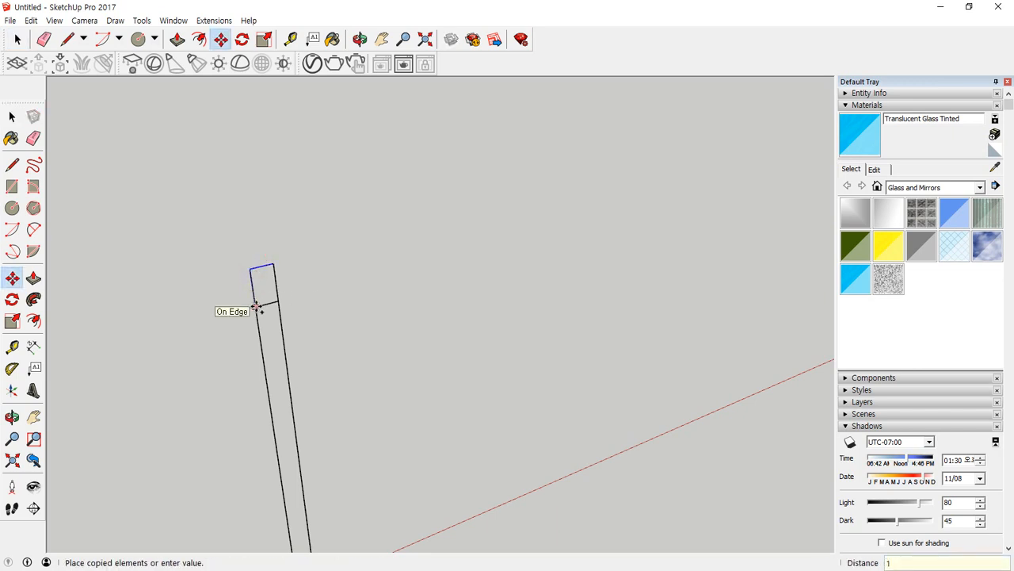
{"action": "type", "text": "0"}
{"action": "key", "text": "Return"}
Draw a vertical circle of 10 mm radius centred on the copied line's endpoint on the original vertical line.
{"action": "key", "text": "c"}
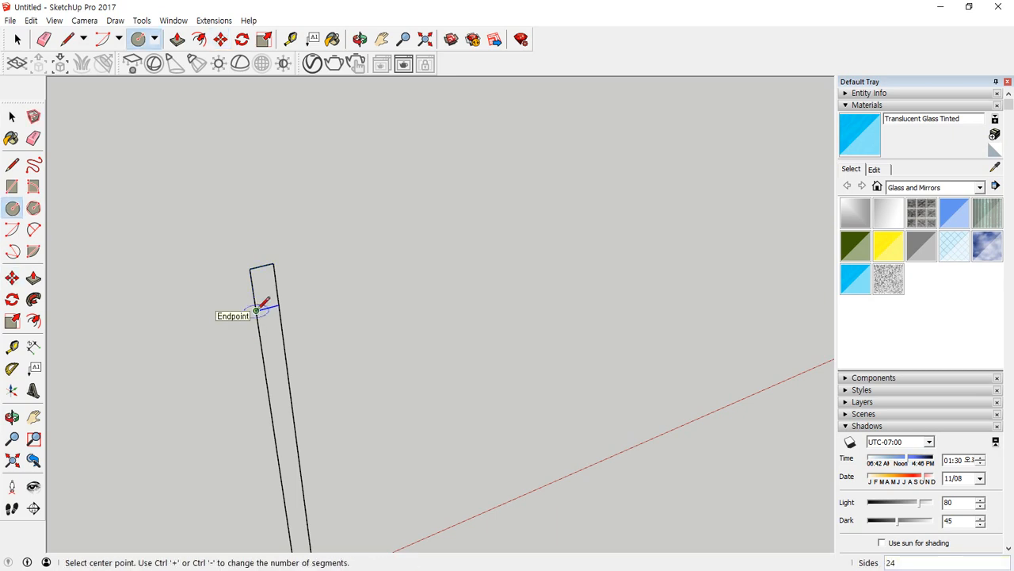
{"action": "left_click", "coordinate": [256, 310]}
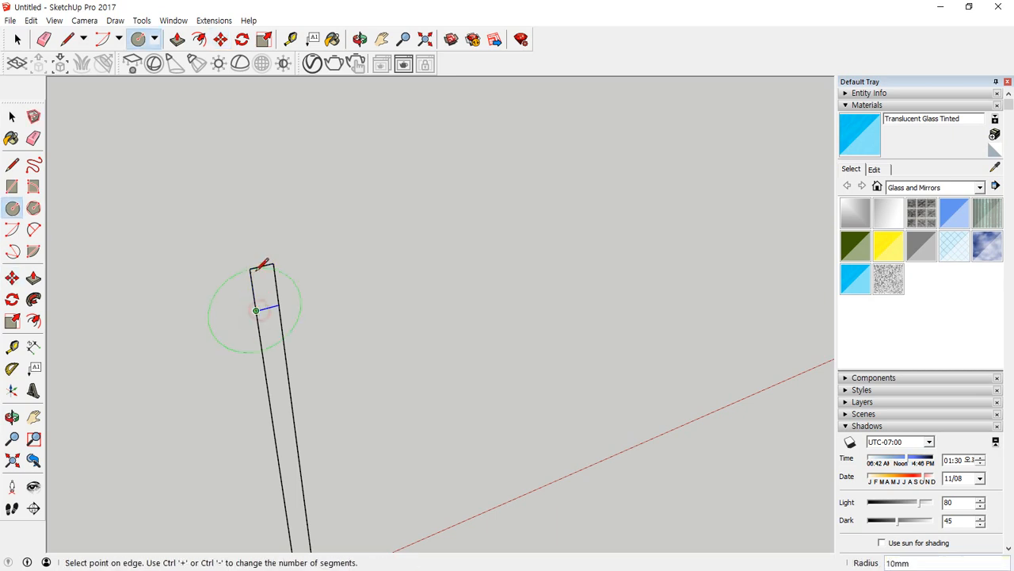
{"action": "left_click", "coordinate": [255, 270]}
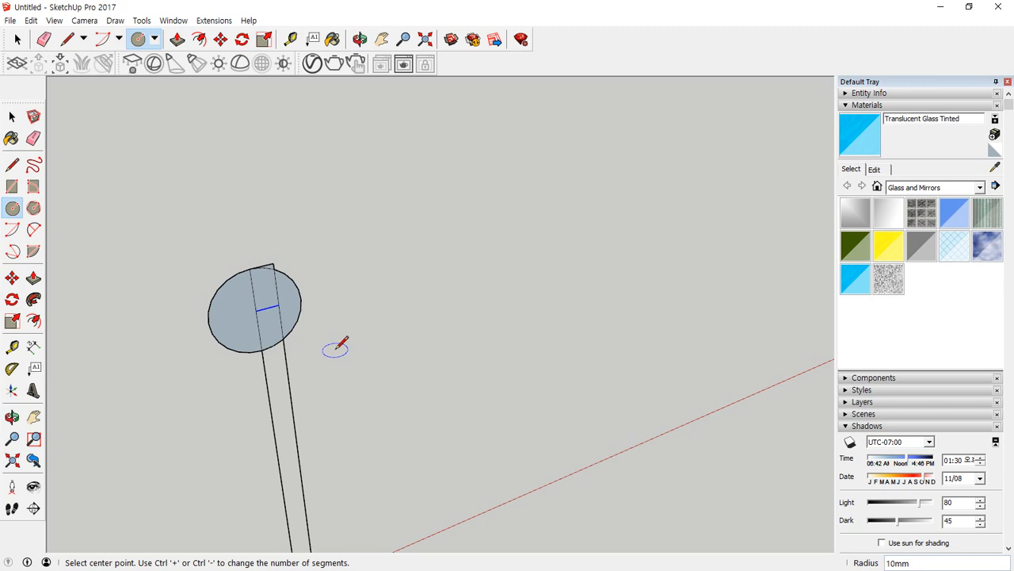
Erase the protruding top corner, the circle's outer half and the inner lines, leaving a half-round head on the strip.
{"action": "key", "text": "e"}
{"action": "left_click", "coordinate": [270, 264]}
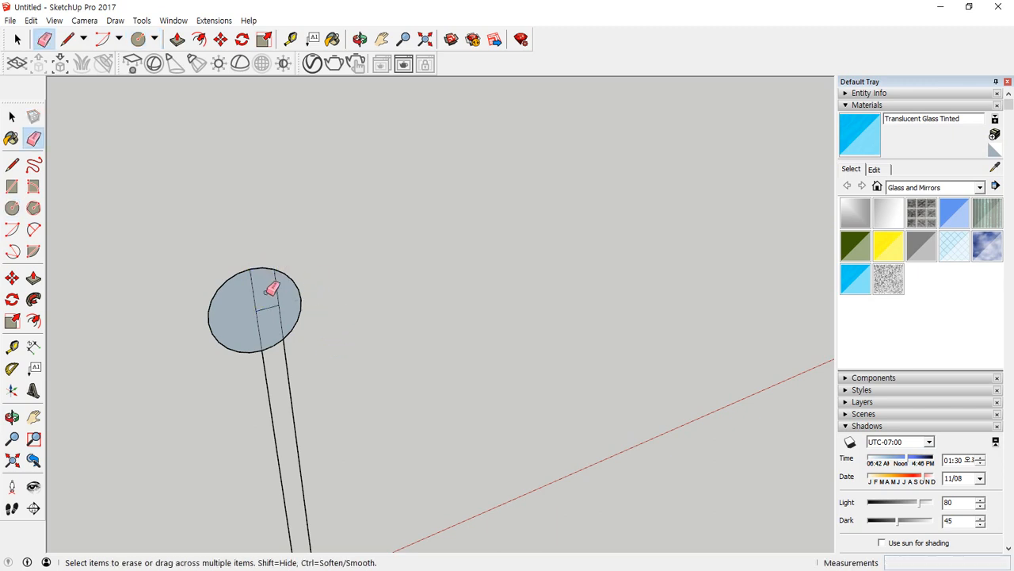
{"action": "mouse_move", "coordinate": [271, 299]}
{"action": "left_mouse_down"}
{"action": "mouse_move", "coordinate": [209, 275]}
{"action": "mouse_move", "coordinate": [285, 305]}
{"action": "left_mouse_up"}
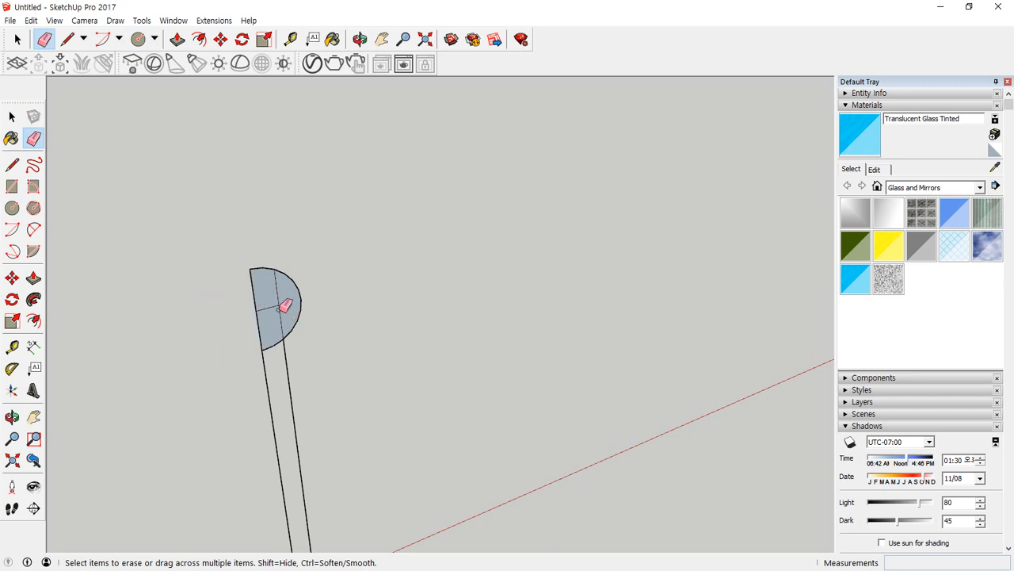
{"action": "left_click", "coordinate": [275, 290]}
{"action": "left_click", "coordinate": [274, 303]}
Close the strip's lower end with a line between the two vertical lines on the red axis.
{"action": "middle_click_drag", "start_coordinate": [337, 486], "coordinate": [294, 290]}
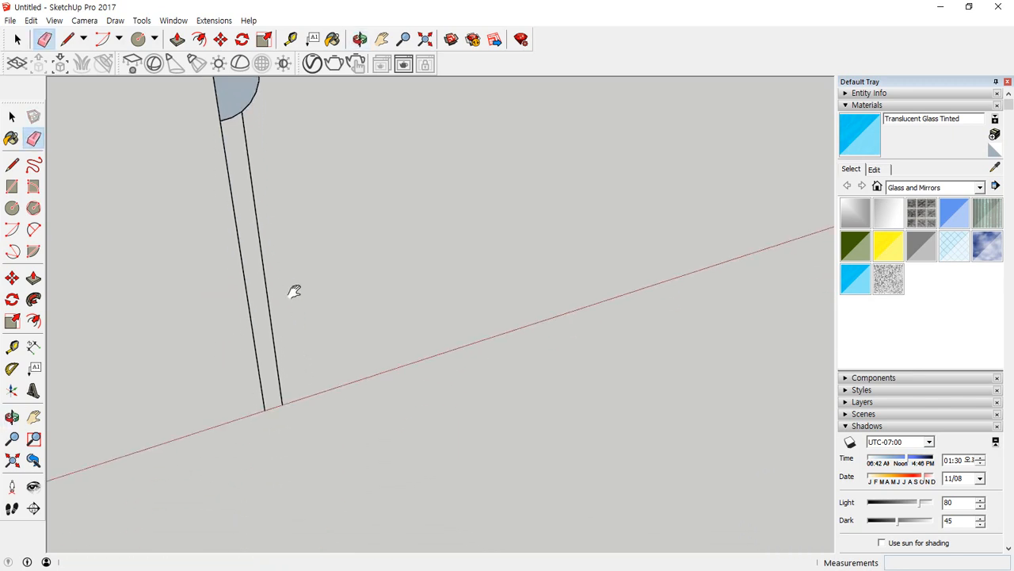
{"action": "key", "text": "l"}
{"action": "left_click", "coordinate": [264, 409]}
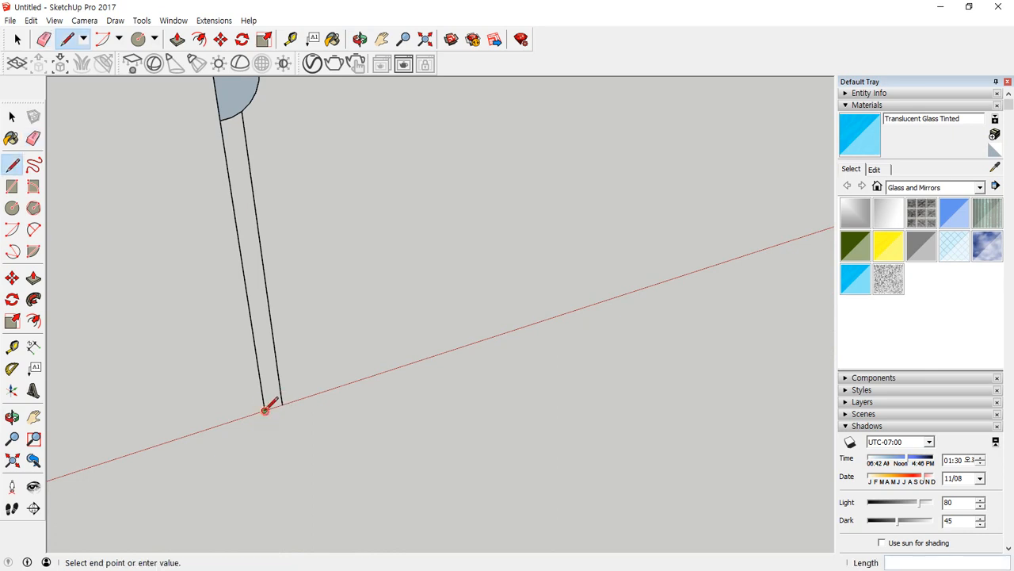
{"action": "left_click", "coordinate": [282, 403]}
{"action": "key", "text": "space"}
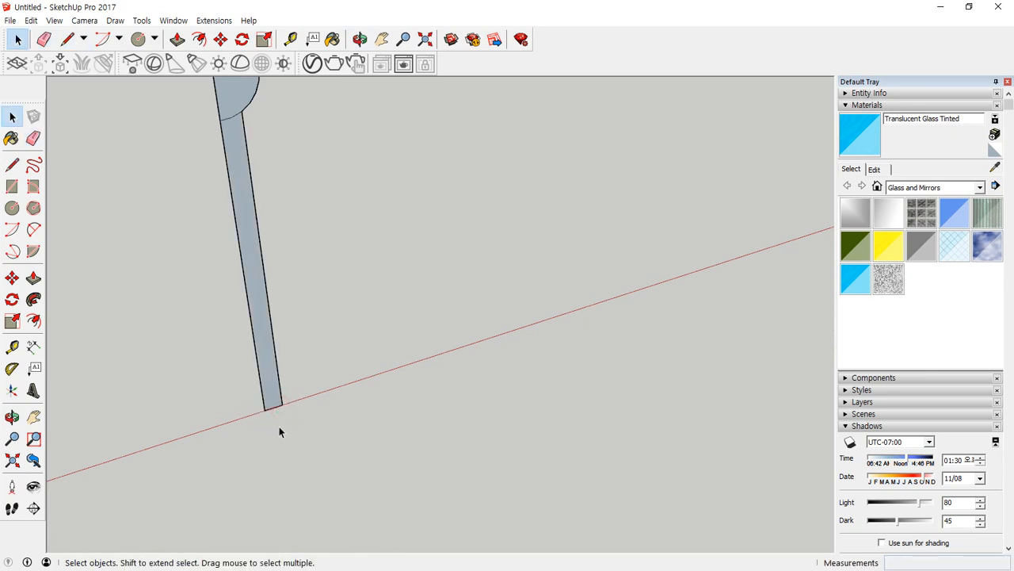
Copy the strip's short bottom edge 15 mm up between the two vertical lines.
{"action": "key", "text": "m"}
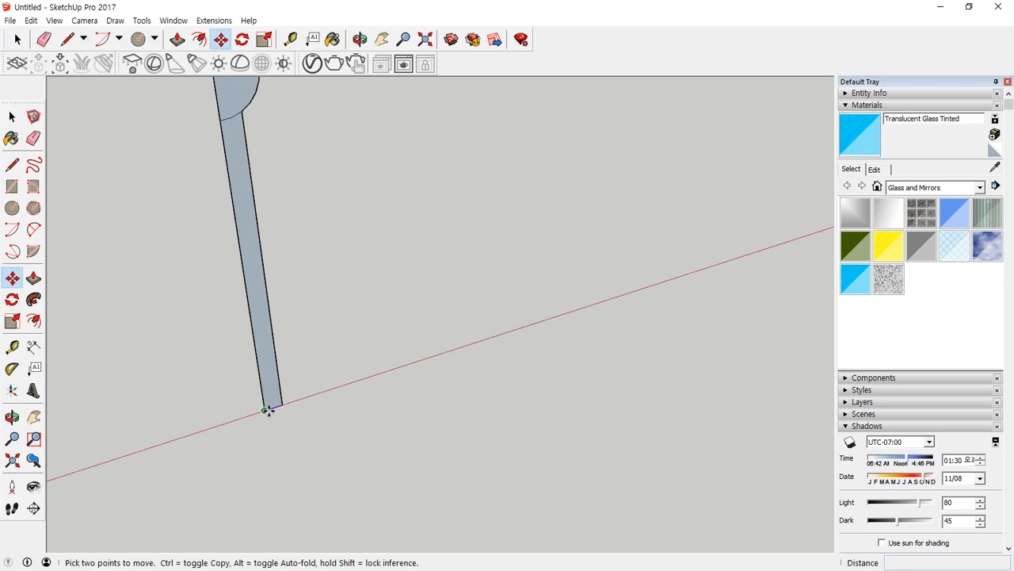
{"action": "left_click", "coordinate": [266, 409]}
{"action": "key", "text": "ctrl"}
{"action": "type", "text": "1"}
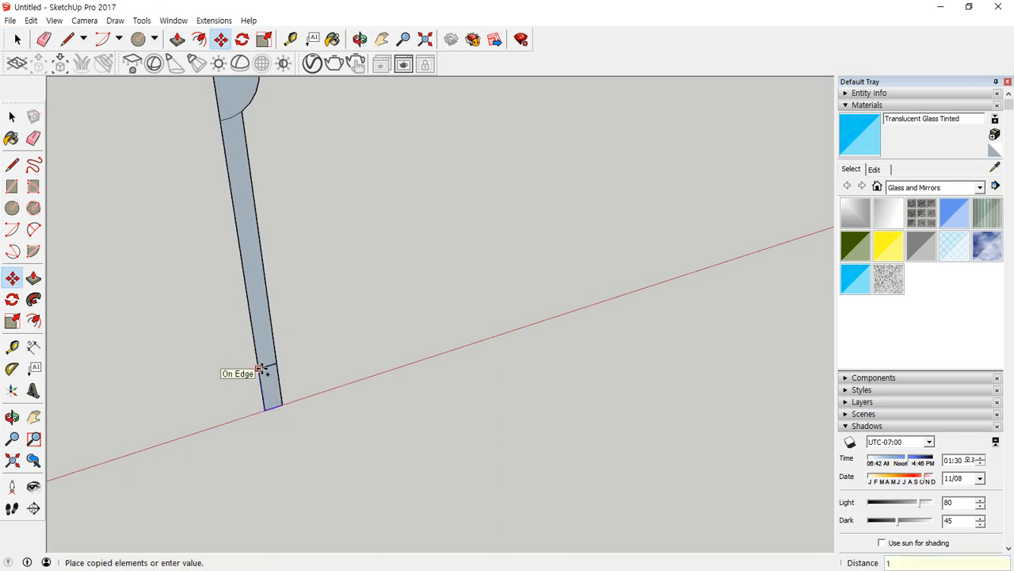
{"action": "type", "text": "5"}
{"action": "key", "text": "Return"}
Draw a vertical circle centred on the copied line's endpoint and reaching the strip's lower end, and erase everything except the half-round foot.
{"action": "key", "text": "c"}
{"action": "left_click", "coordinate": [258, 365]}
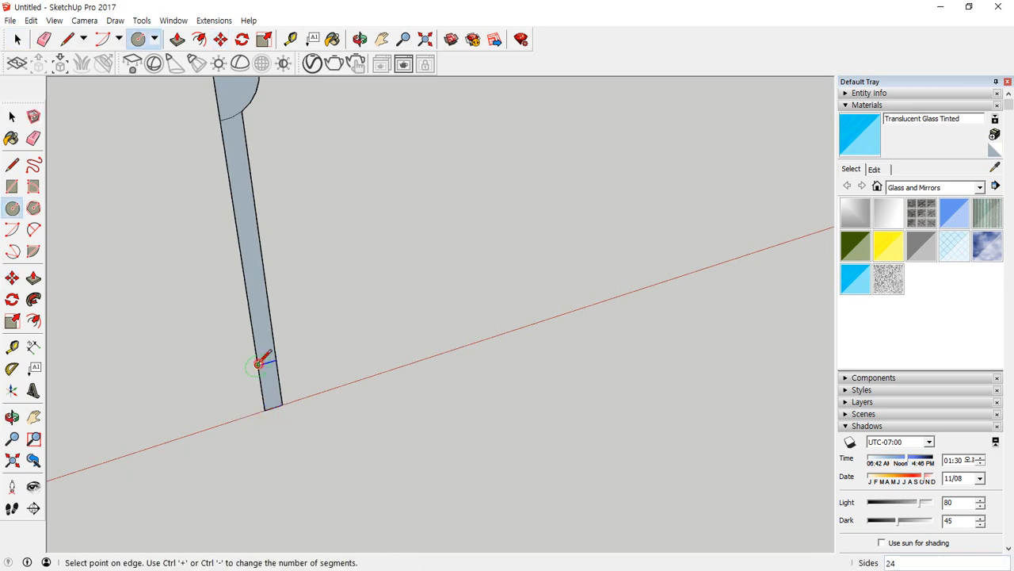
{"action": "left_click", "coordinate": [270, 403]}
{"action": "key", "text": "e"}
{"action": "mouse_move", "coordinate": [214, 310]}
{"action": "left_mouse_down"}
{"action": "mouse_move", "coordinate": [278, 365]}
{"action": "mouse_move", "coordinate": [272, 358]}
{"action": "mouse_move", "coordinate": [283, 388]}
{"action": "left_mouse_up"}
{"action": "scroll", "coordinate": [289, 402], "scroll_direction": "up", "scroll_amount": 4}
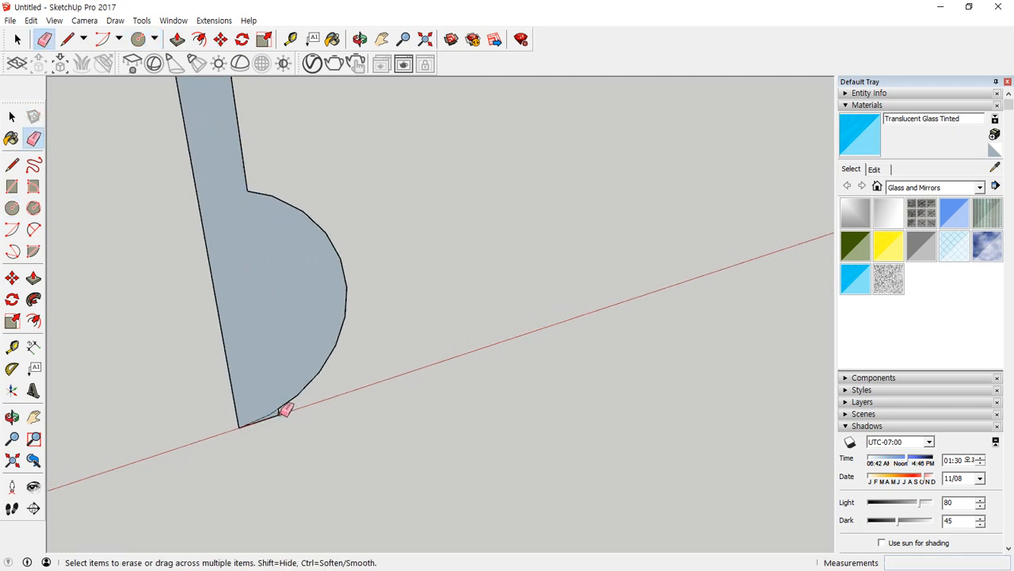
{"action": "left_click_drag", "start_coordinate": [283, 411], "coordinate": [286, 410]}
{"action": "scroll", "coordinate": [261, 329], "scroll_direction": "down", "scroll_amount": 4}
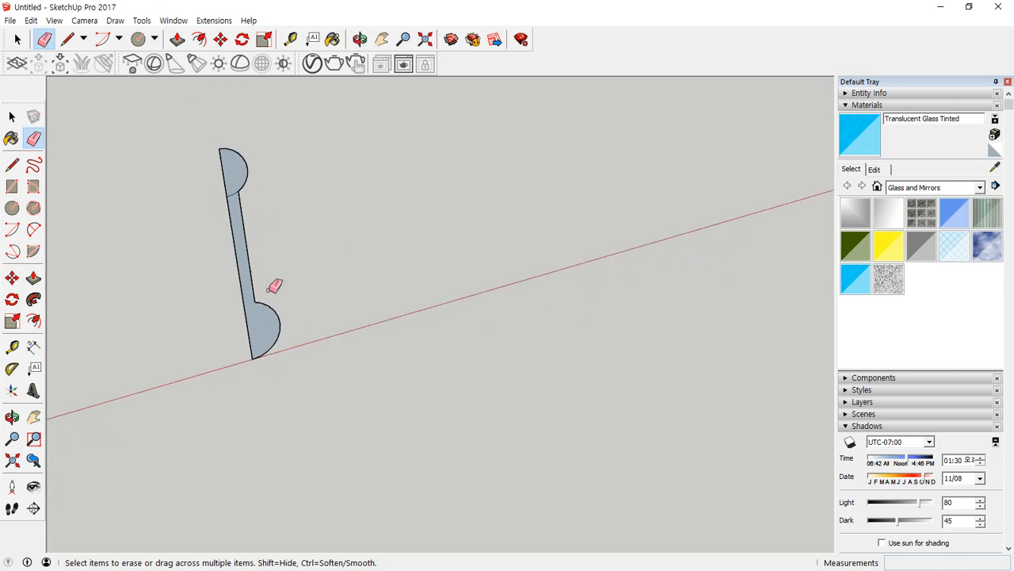
{"action": "scroll", "coordinate": [230, 170], "scroll_direction": "up", "scroll_amount": 1}
{"action": "left_click_drag", "start_coordinate": [249, 188], "coordinate": [247, 259]}
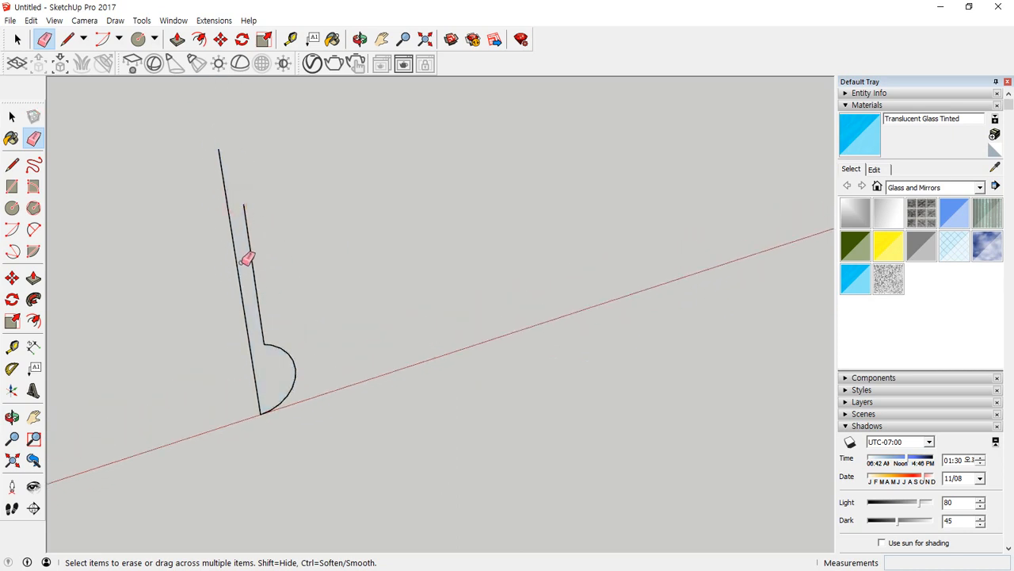
{"action": "key", "text": "ctrl+z"}
{"action": "left_click_drag", "start_coordinate": [238, 212], "coordinate": [247, 255]}
{"action": "key", "text": "ctrl+z"}
Extend the strip's inner vertical edge 4 mm into the half-round head and erase the dividing arc and the helper line to merge the faces.
{"action": "scroll", "coordinate": [246, 199], "scroll_direction": "up", "scroll_amount": 5}
{"action": "key", "text": "l"}
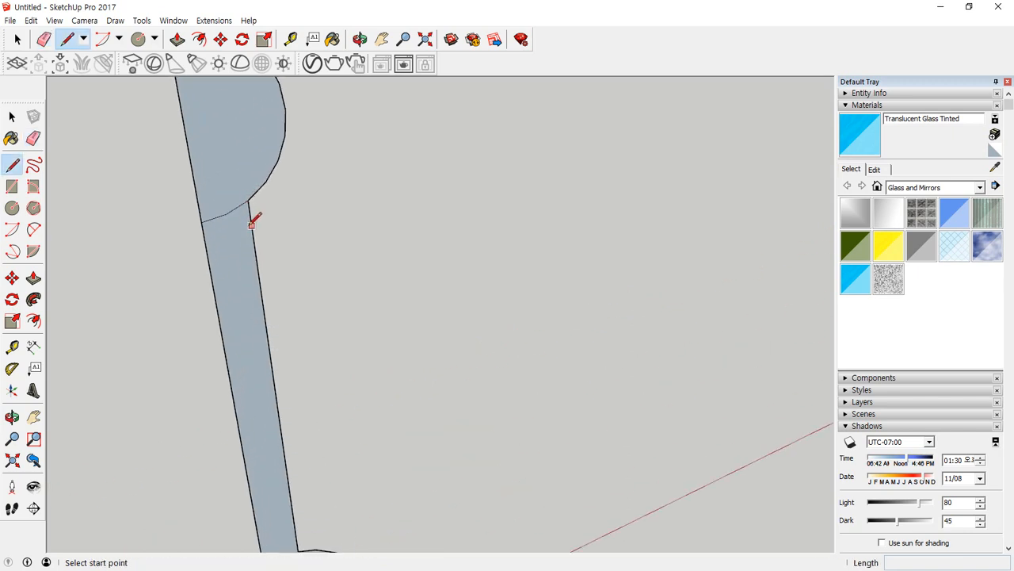
{"action": "left_click", "coordinate": [248, 200]}
{"action": "left_click", "coordinate": [238, 125]}
{"action": "key", "text": "Escape"}
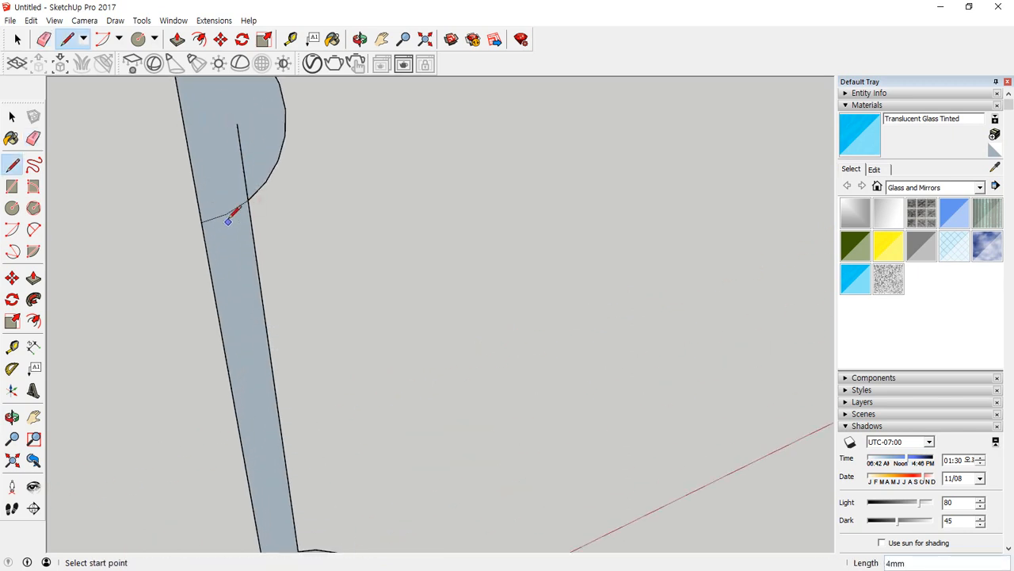
{"action": "key", "text": "e"}
{"action": "left_click_drag", "start_coordinate": [228, 210], "coordinate": [243, 209]}
{"action": "left_click_drag", "start_coordinate": [255, 173], "coordinate": [237, 186]}
{"action": "scroll", "coordinate": [237, 258], "scroll_direction": "down", "scroll_amount": 5}
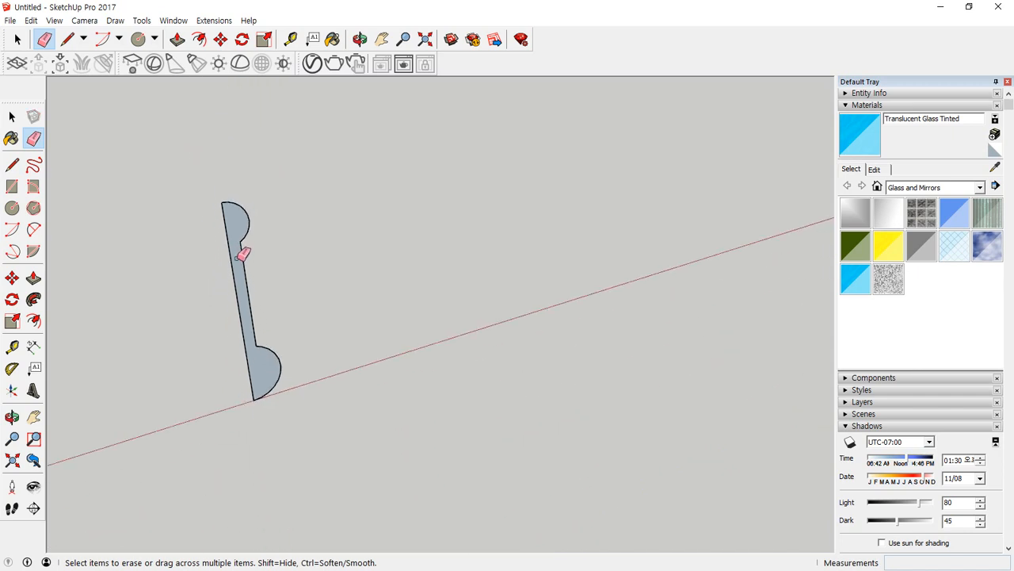
{"action": "scroll", "coordinate": [242, 254], "scroll_direction": "down", "scroll_amount": 10}
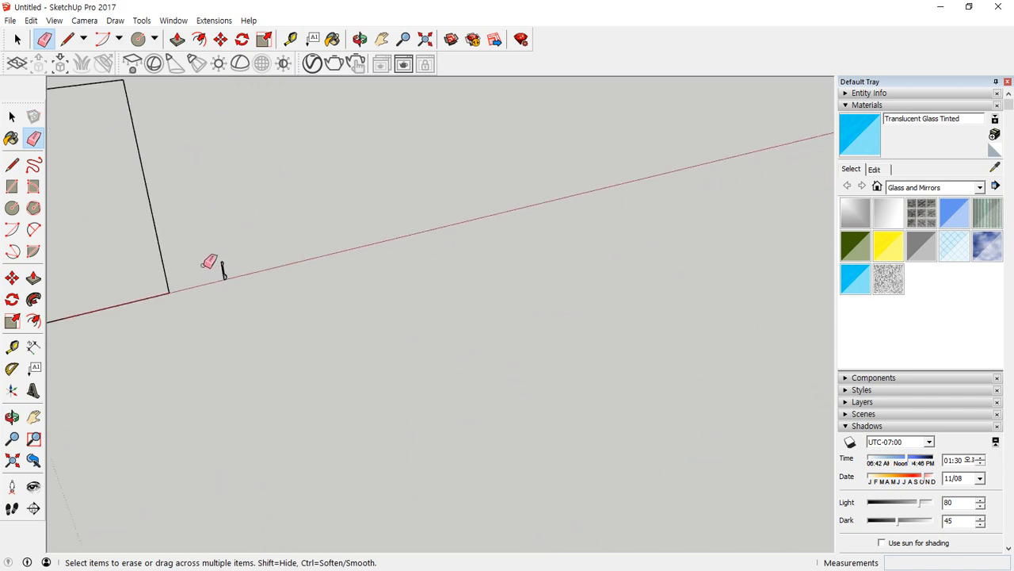
{"action": "scroll", "coordinate": [207, 264], "scroll_direction": "down", "scroll_amount": 5}
{"action": "key", "text": "space"}
{"action": "left_click_drag", "start_coordinate": [78, 154], "coordinate": [241, 348]}
{"action": "left_click", "coordinate": [34, 299]}
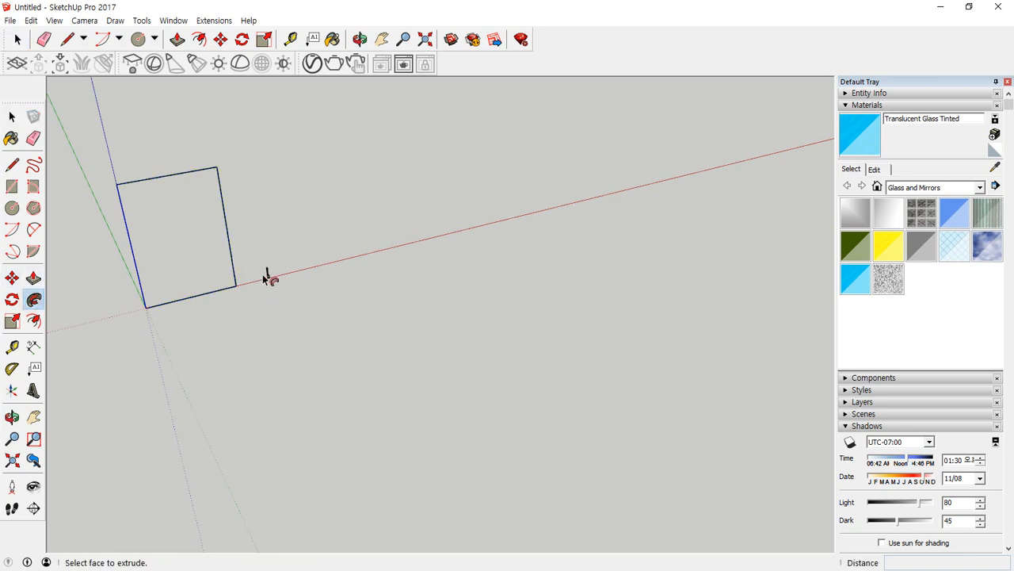
{"action": "scroll", "coordinate": [268, 278], "scroll_direction": "up", "scroll_amount": 5}
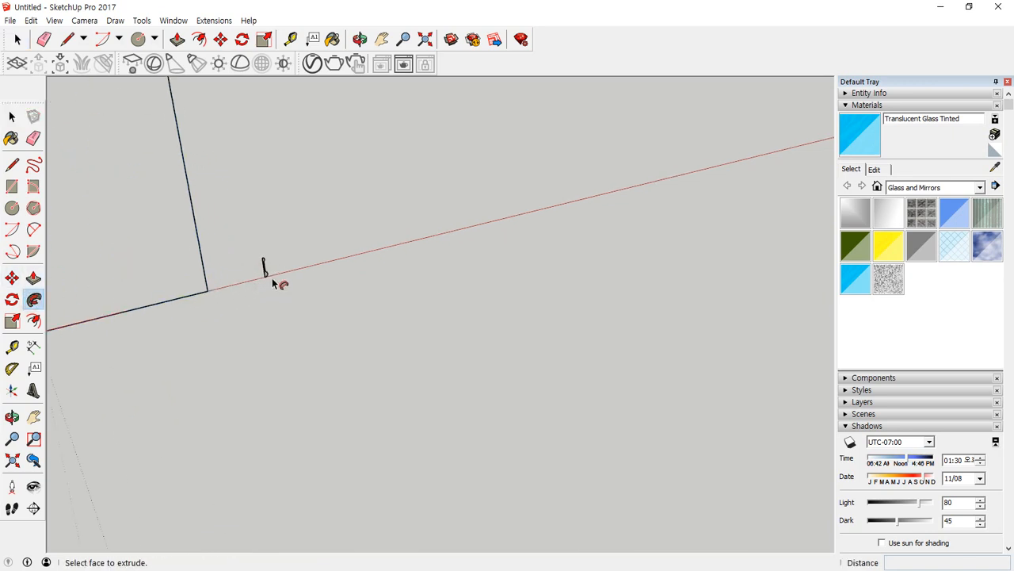
{"action": "key", "text": "space"}
{"action": "scroll", "coordinate": [206, 269], "scroll_direction": "down", "scroll_amount": 3}
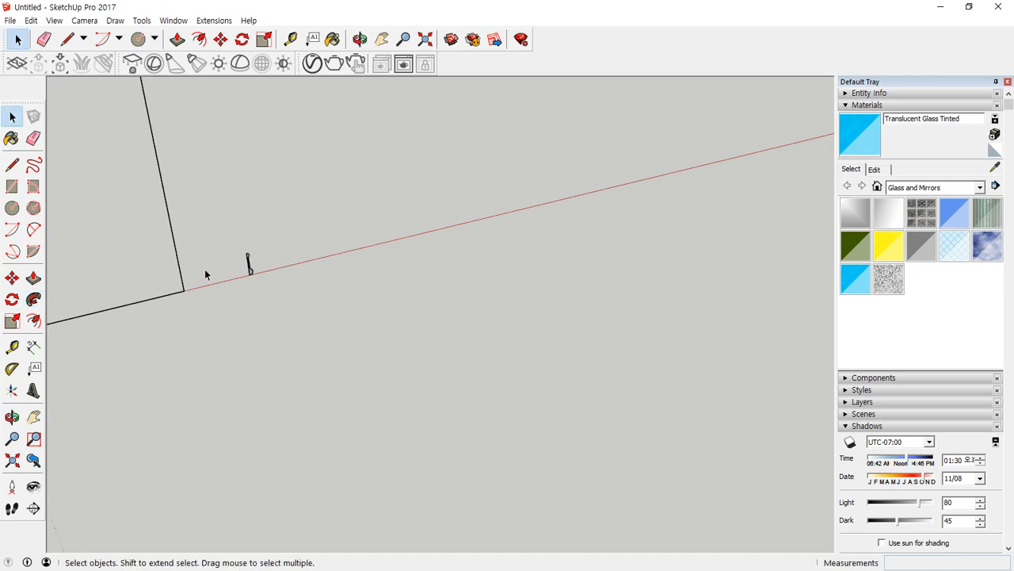
{"action": "middle_click_drag", "start_coordinate": [206, 264], "coordinate": [346, 311], "text": "shift"}
{"action": "left_click_drag", "start_coordinate": [182, 186], "coordinate": [337, 363]}
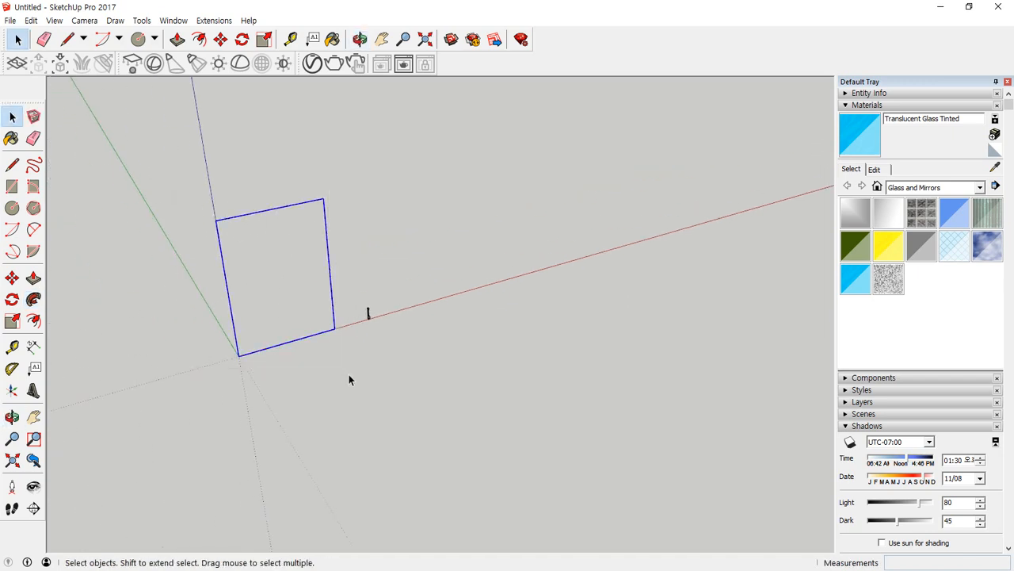
{"action": "scroll", "coordinate": [348, 378], "scroll_direction": "up", "scroll_amount": 3}
{"action": "scroll", "coordinate": [372, 317], "scroll_direction": "up", "scroll_amount": 4}
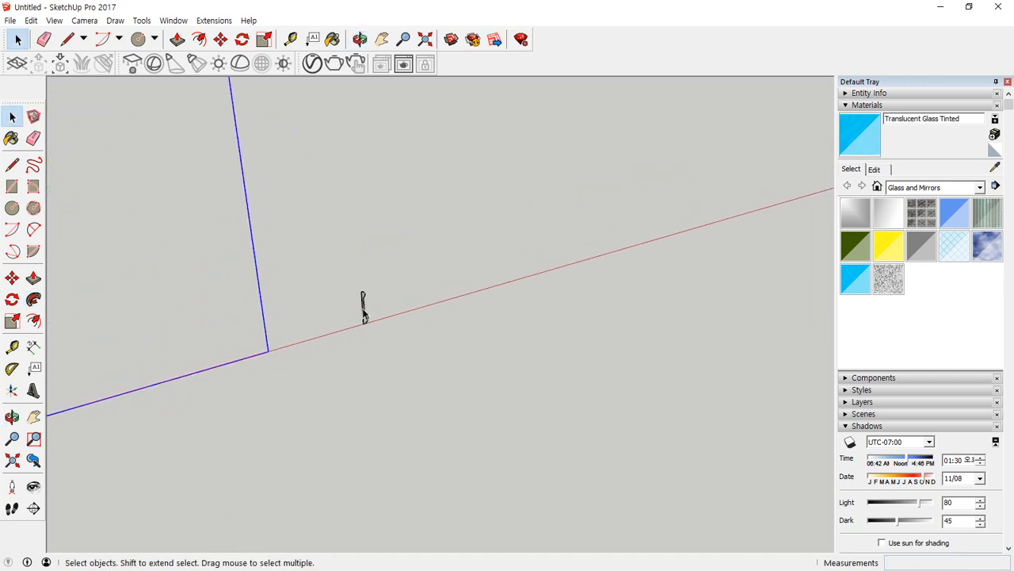
{"action": "left_click", "coordinate": [33, 298]}
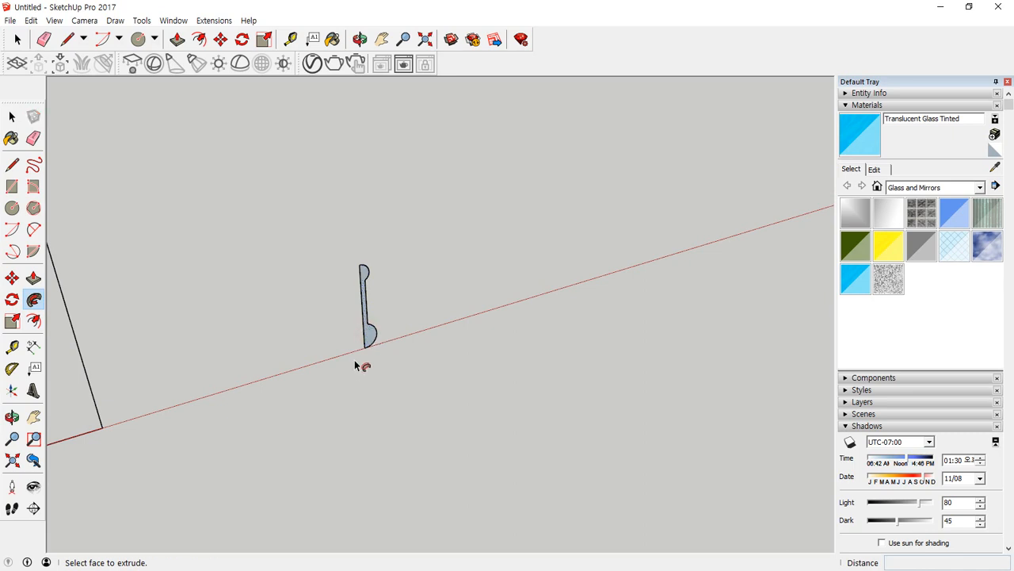
{"action": "scroll", "coordinate": [238, 368], "scroll_direction": "down", "scroll_amount": 5}
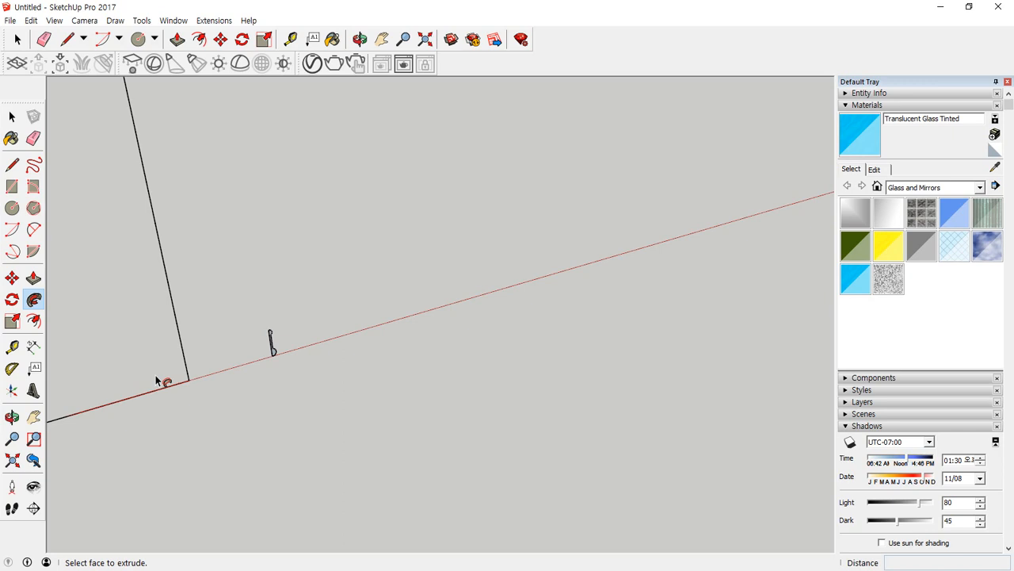
{"action": "scroll", "coordinate": [267, 354], "scroll_direction": "up", "scroll_amount": 5}
Rotate the whole profile 90 degrees about its lower corner so its straight edge lies on the red axis, pointing toward the rectangle.
{"action": "key", "text": "space"}
{"action": "left_click_drag", "start_coordinate": [212, 229], "coordinate": [296, 427]}
{"action": "key", "text": "q"}
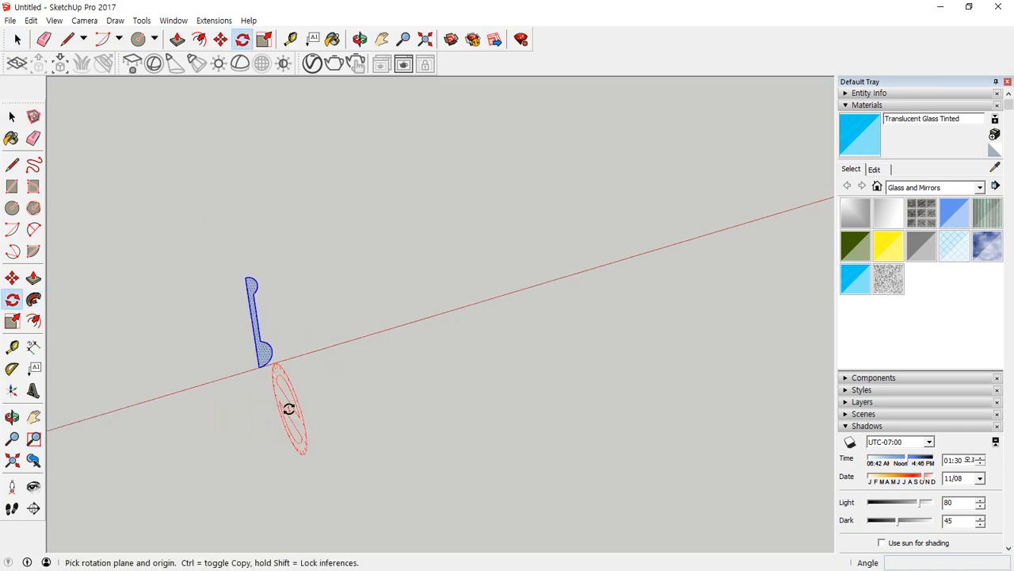
{"action": "left_click", "coordinate": [257, 368]}
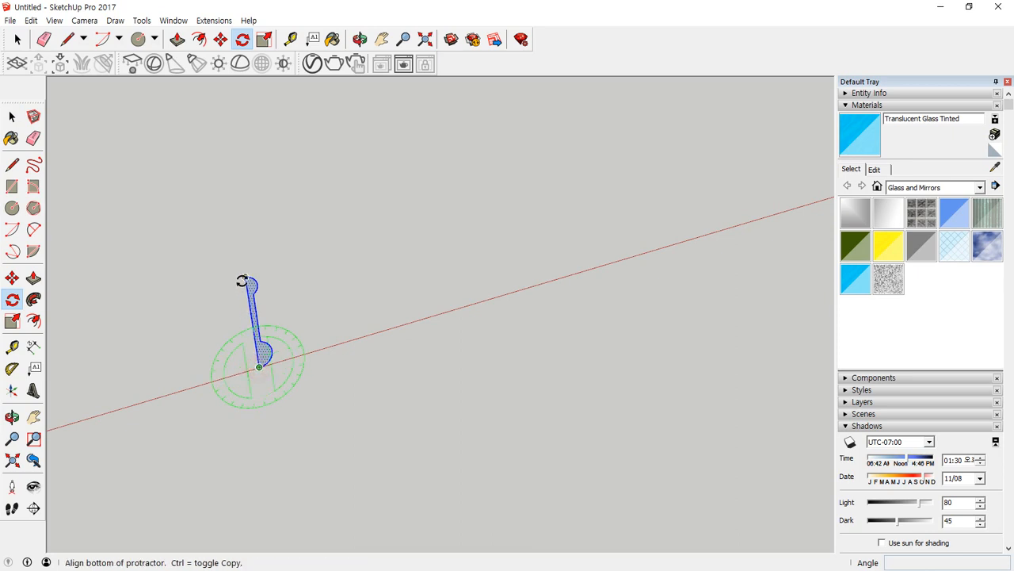
{"action": "left_click", "coordinate": [248, 282]}
{"action": "left_click", "coordinate": [179, 389]}
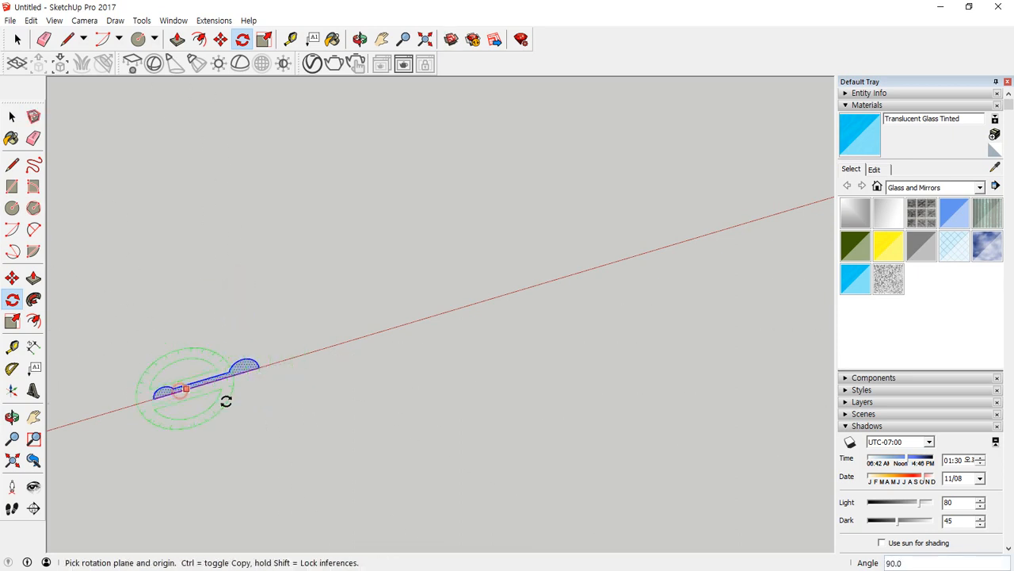
{"action": "scroll", "coordinate": [199, 388], "scroll_direction": "down", "scroll_amount": 5}
{"action": "middle_click_drag", "start_coordinate": [165, 386], "coordinate": [176, 348]}
{"action": "key", "text": "space"}
{"action": "middle_click_drag", "start_coordinate": [114, 206], "coordinate": [78, 168]}
{"action": "left_click_drag", "start_coordinate": [61, 151], "coordinate": [341, 473]}
{"action": "scroll", "coordinate": [361, 378], "scroll_direction": "up", "scroll_amount": 4}
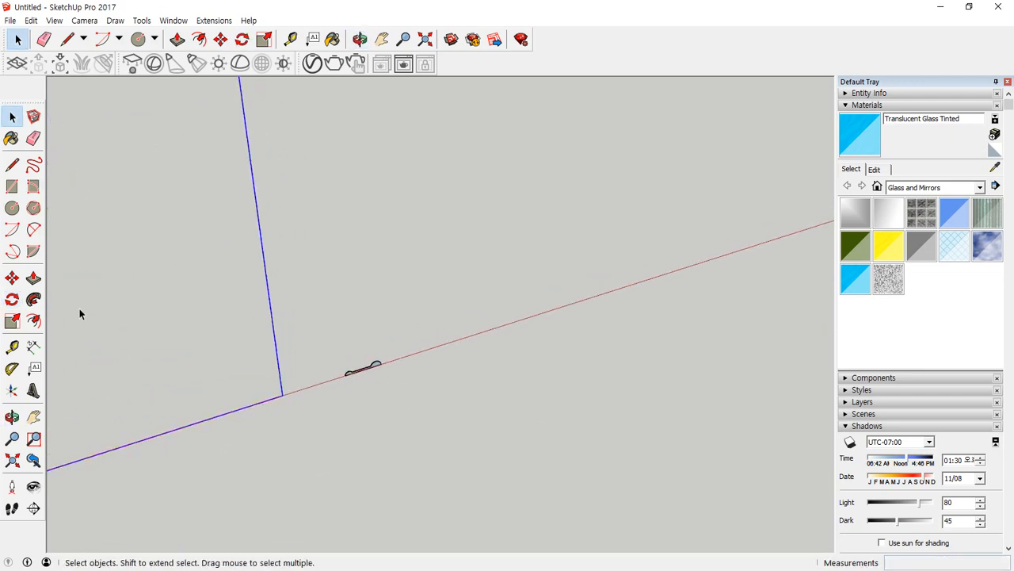
{"action": "left_click", "coordinate": [33, 299]}
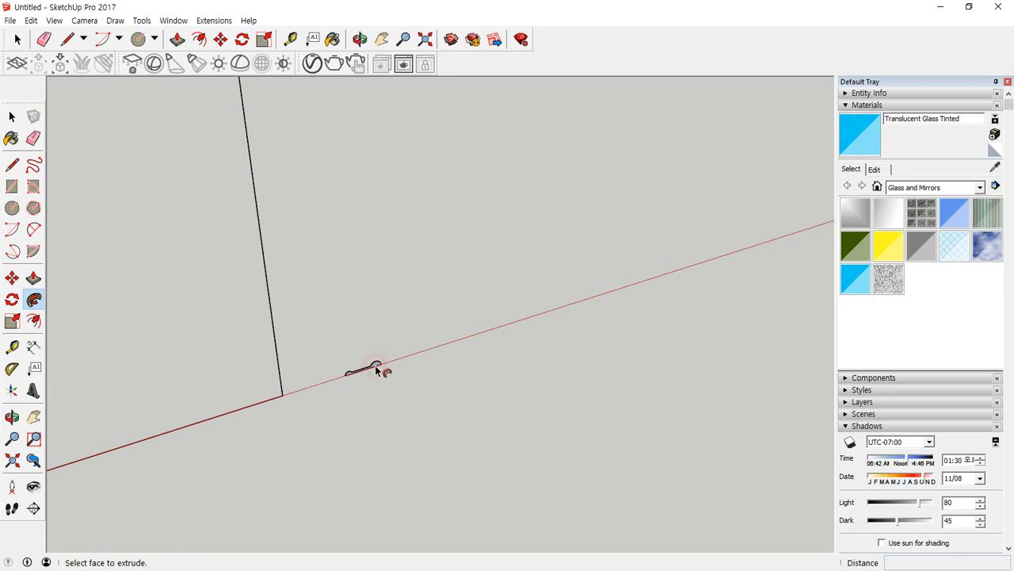
{"action": "scroll", "coordinate": [375, 366], "scroll_direction": "up", "scroll_amount": 3}
{"action": "scroll", "coordinate": [377, 369], "scroll_direction": "up", "scroll_amount": 3}
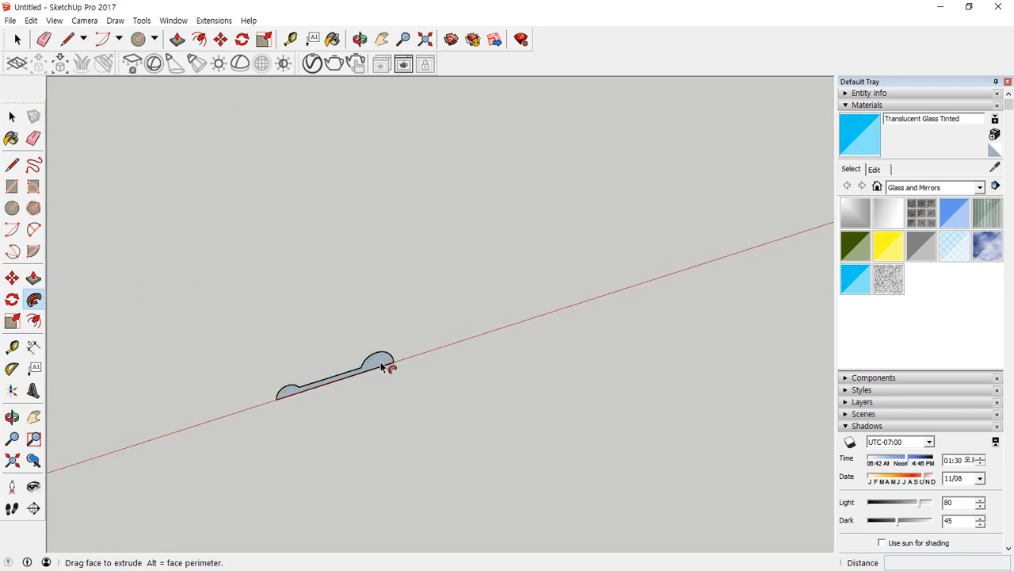
{"action": "scroll", "coordinate": [385, 363], "scroll_direction": "down", "scroll_amount": 1}
{"action": "scroll", "coordinate": [385, 363], "scroll_direction": "down", "scroll_amount": 2}
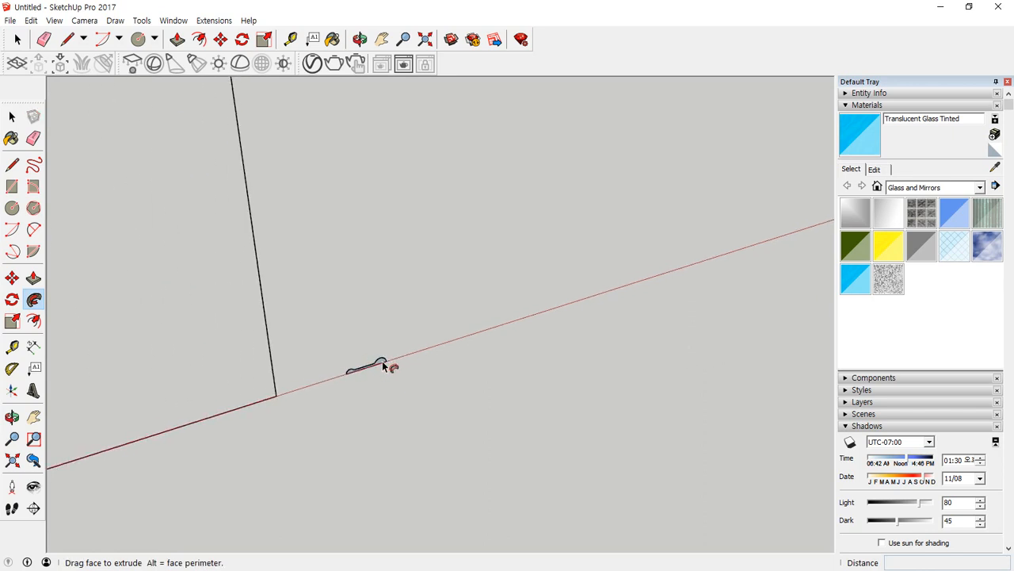
Rotate the whole profile 90 degrees around the red axis, using its outer end corner as the rotation centre.
{"action": "key", "text": "space"}
{"action": "left_click_drag", "start_coordinate": [281, 324], "coordinate": [450, 431]}
{"action": "key", "text": "q"}
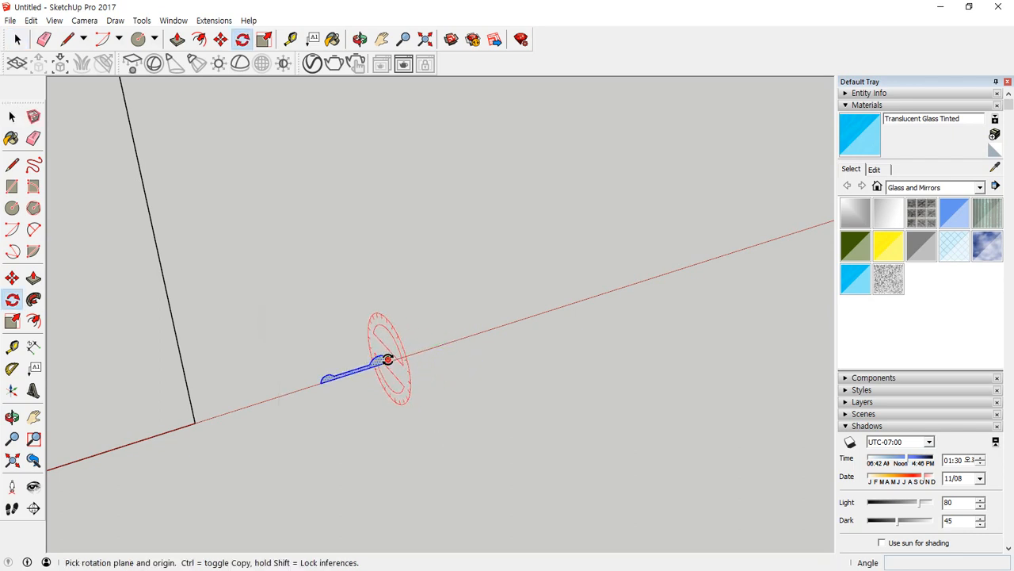
{"action": "left_click", "coordinate": [391, 358]}
{"action": "scroll", "coordinate": [414, 396], "scroll_direction": "up", "scroll_amount": 2}
{"action": "key", "text": "Escape"}
{"action": "scroll", "coordinate": [381, 361], "scroll_direction": "up", "scroll_amount": 1}
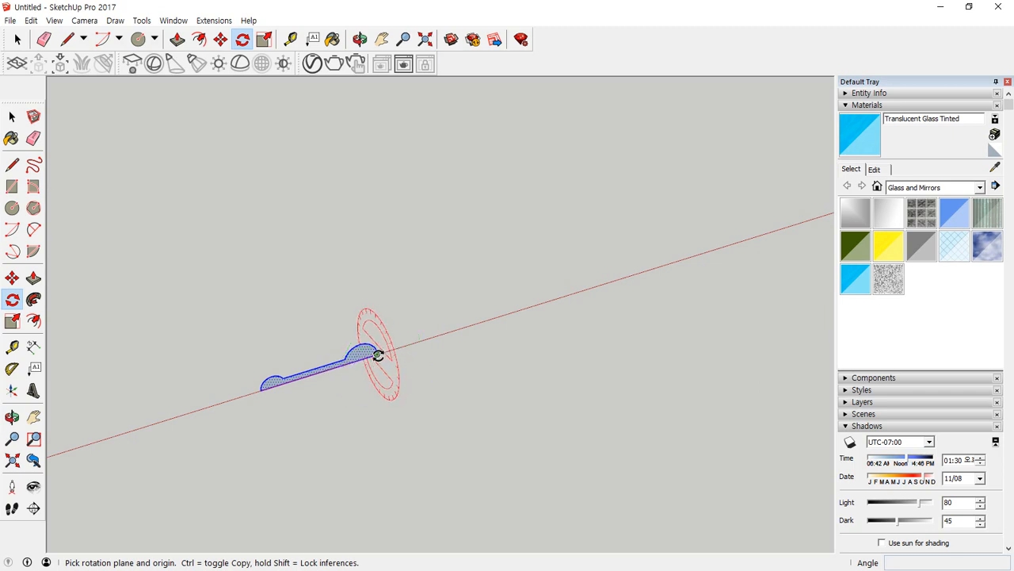
{"action": "left_click", "coordinate": [377, 354]}
{"action": "left_click", "coordinate": [442, 406]}
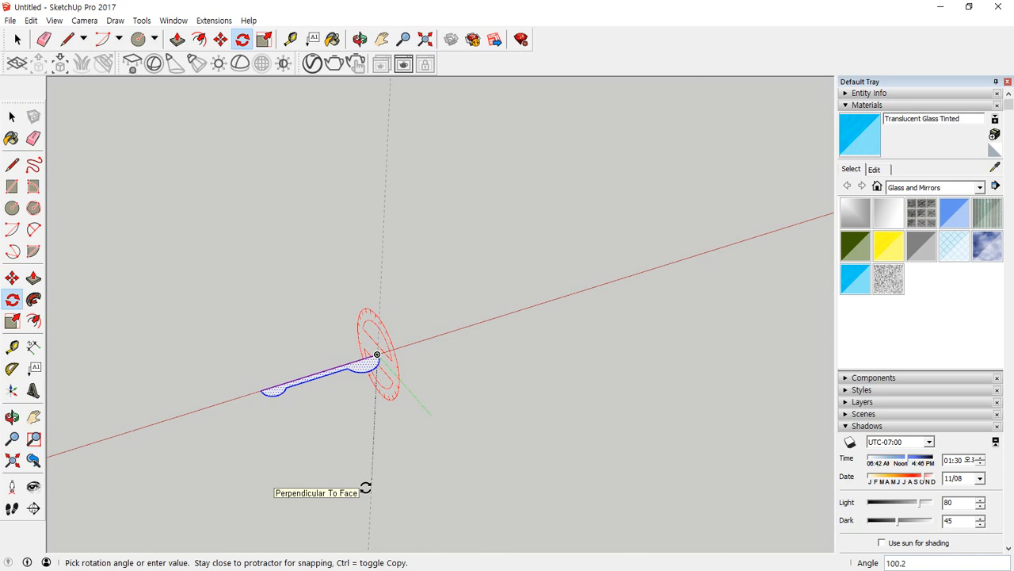
{"action": "type", "text": "90"}
{"action": "key", "text": "Return"}
Try sweeping the profile around the rectangular outline with Follow Me, and undo the sweep.
{"action": "scroll", "coordinate": [322, 412], "scroll_direction": "down", "scroll_amount": 4}
{"action": "key", "text": "space"}
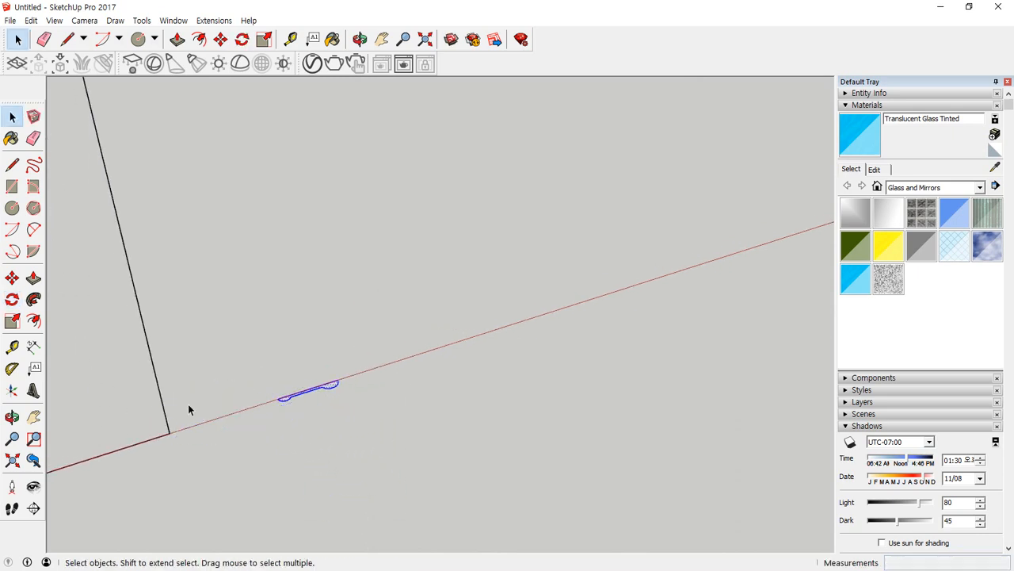
{"action": "middle_click_drag", "start_coordinate": [188, 410], "coordinate": [364, 378]}
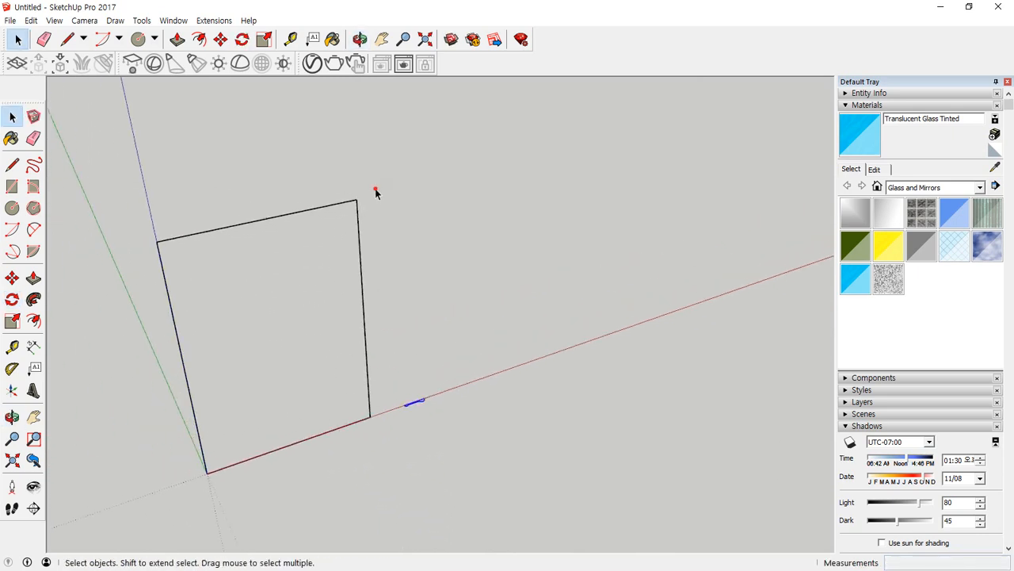
{"action": "left_click_drag", "start_coordinate": [375, 192], "coordinate": [168, 523]}
{"action": "scroll", "coordinate": [401, 400], "scroll_direction": "up", "scroll_amount": 6}
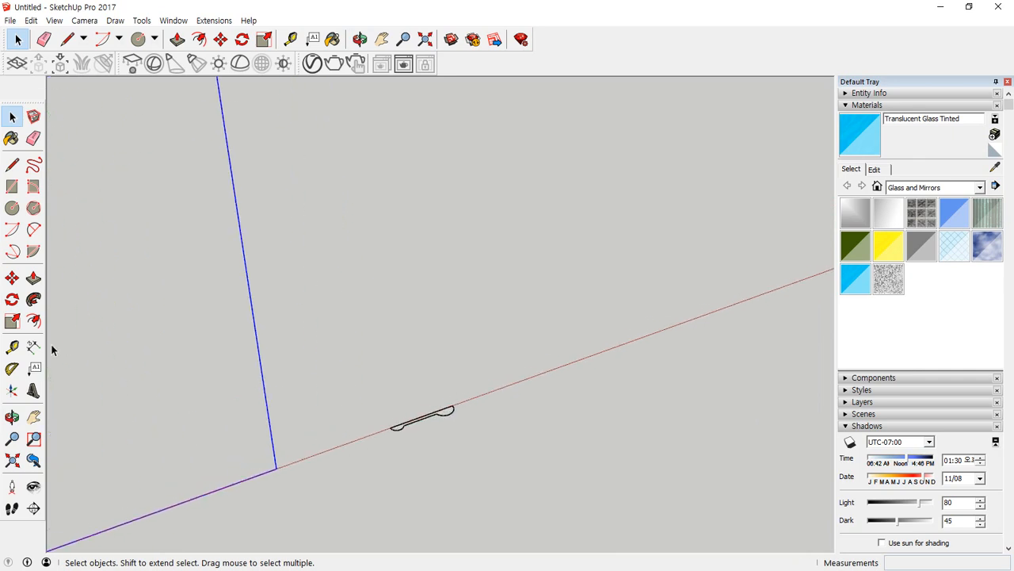
{"action": "left_click", "coordinate": [33, 299]}
{"action": "scroll", "coordinate": [421, 431], "scroll_direction": "up", "scroll_amount": 2}
{"action": "left_click", "coordinate": [456, 411]}
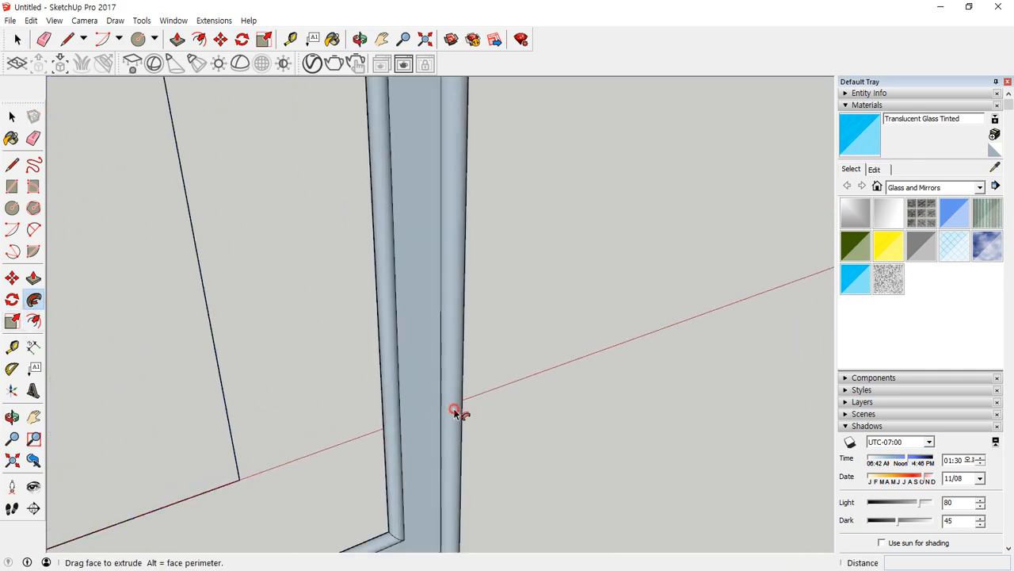
{"action": "scroll", "coordinate": [462, 417], "scroll_direction": "down", "scroll_amount": 10}
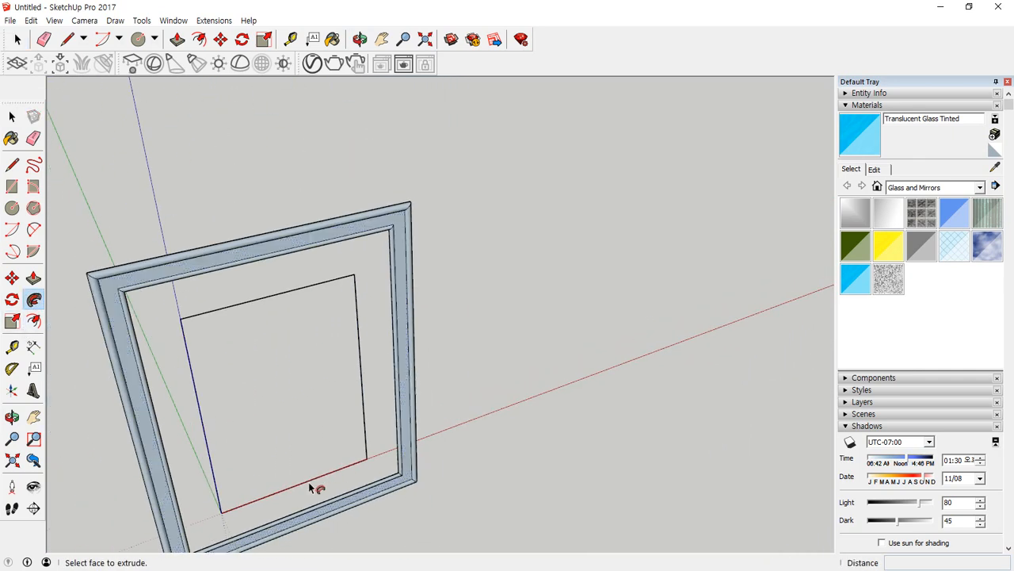
{"action": "middle_click_drag", "start_coordinate": [310, 487], "coordinate": [582, 463]}
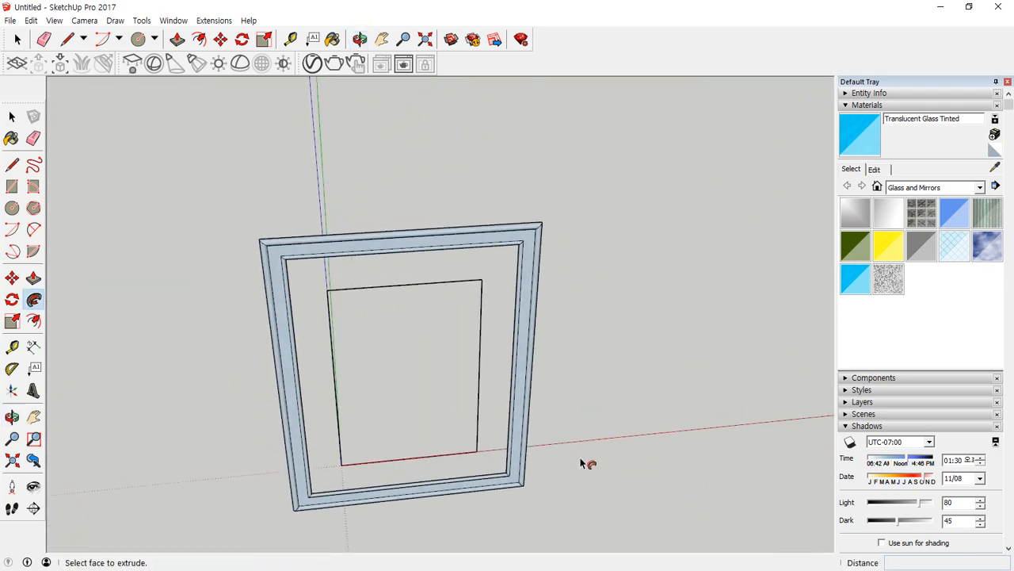
{"action": "key", "text": "ctrl+z"}
Move the profile by its outer end corner onto the rectangle's vertical edge, slightly above the corner on the red axis.
{"action": "scroll", "coordinate": [516, 465], "scroll_direction": "up", "scroll_amount": 10}
{"action": "key", "text": "space"}
{"action": "left_click", "coordinate": [551, 450]}
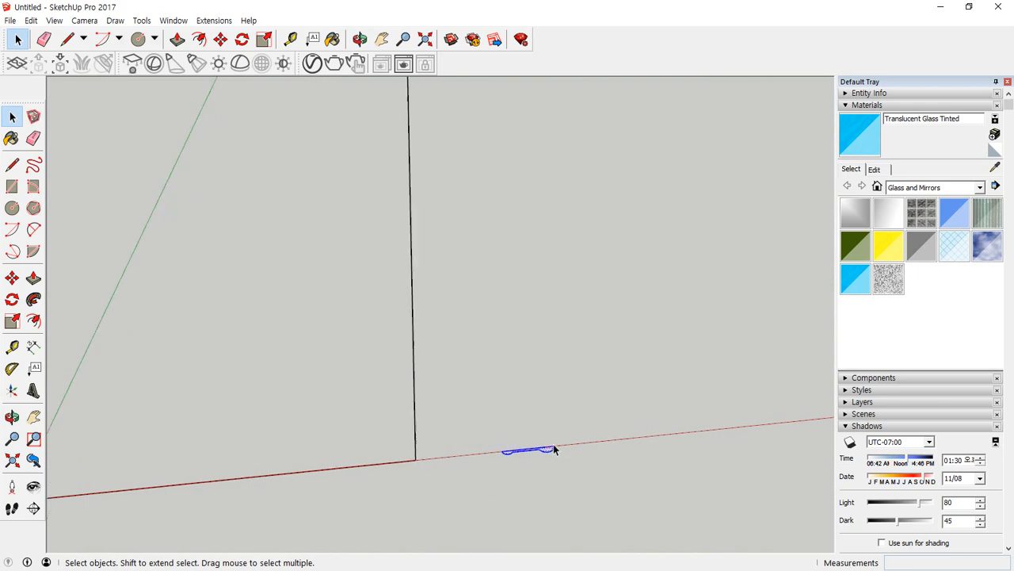
{"action": "scroll", "coordinate": [554, 449], "scroll_direction": "up", "scroll_amount": 5}
{"action": "key", "text": "m"}
{"action": "left_click", "coordinate": [557, 450]}
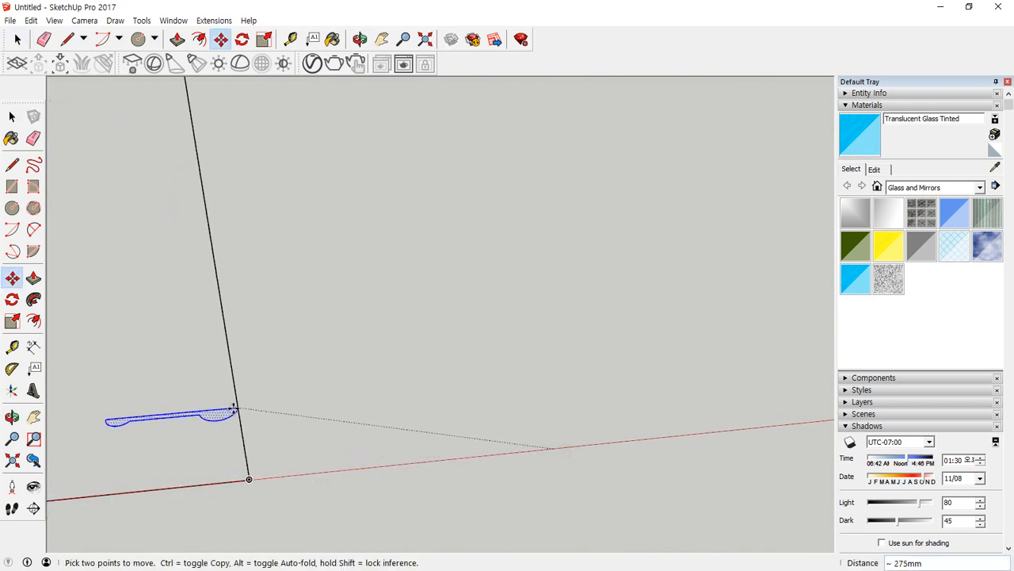
{"action": "left_click", "coordinate": [236, 410]}
{"action": "scroll", "coordinate": [203, 386], "scroll_direction": "down", "scroll_amount": 3}
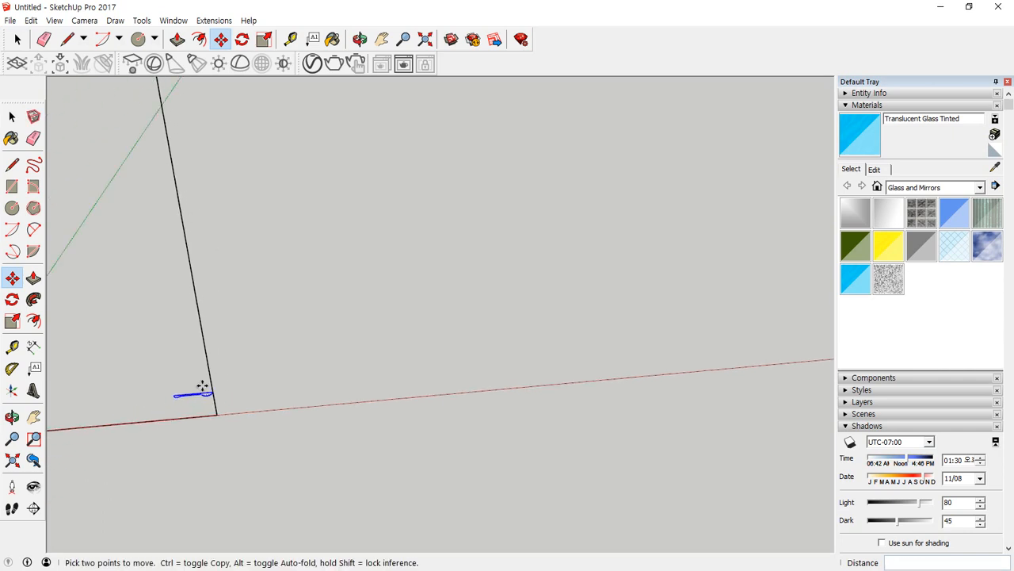
{"action": "middle_click_drag", "start_coordinate": [203, 386], "coordinate": [623, 301]}
Try sweeping the repositioned profile around the rectangular outline with Follow Me, and undo the sweep.
{"action": "key", "text": "space"}
{"action": "left_click_drag", "start_coordinate": [634, 226], "coordinate": [550, 113]}
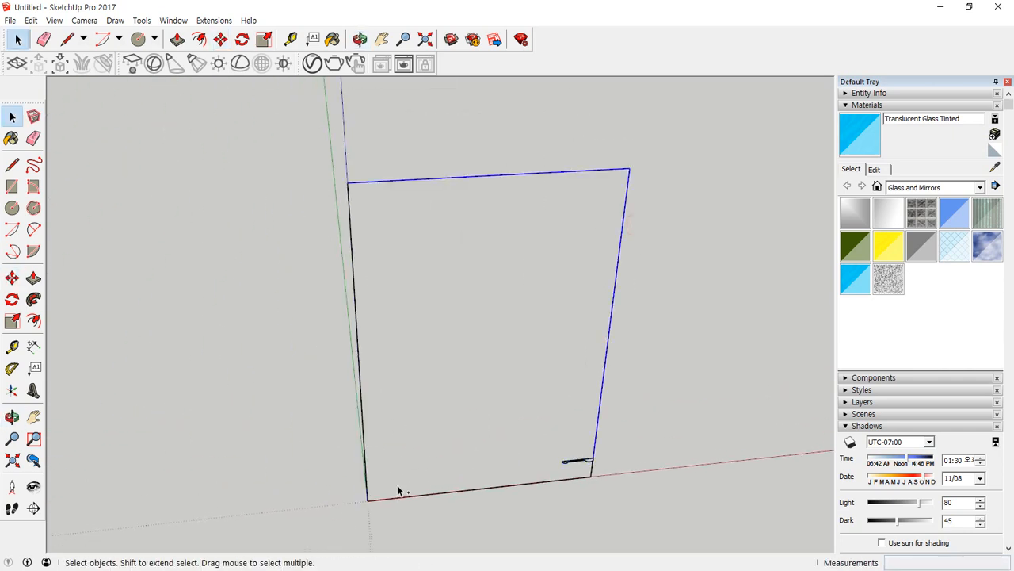
{"action": "scroll", "coordinate": [695, 454], "scroll_direction": "up", "scroll_amount": 5}
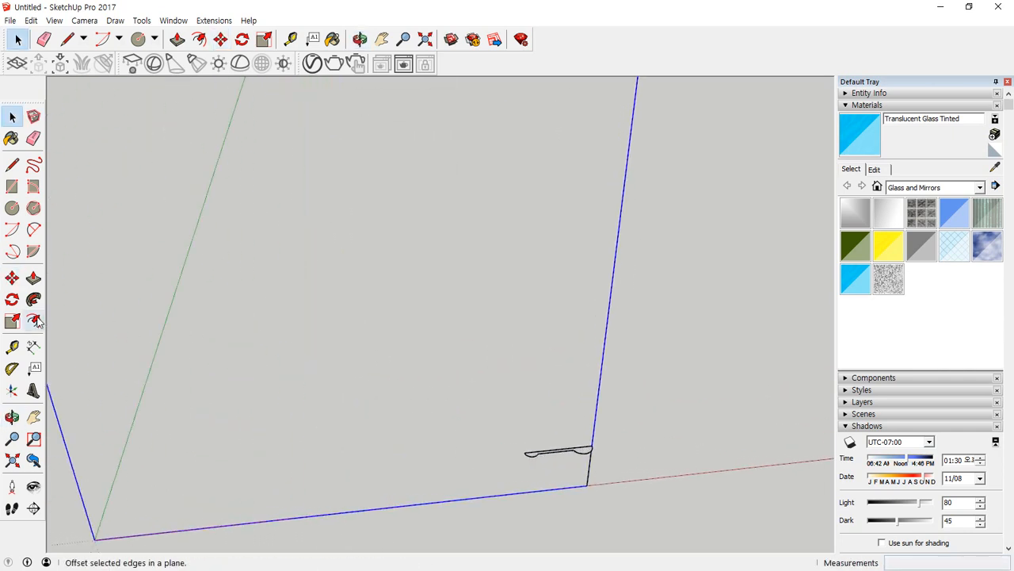
{"action": "left_click", "coordinate": [33, 298]}
{"action": "left_click", "coordinate": [587, 451]}
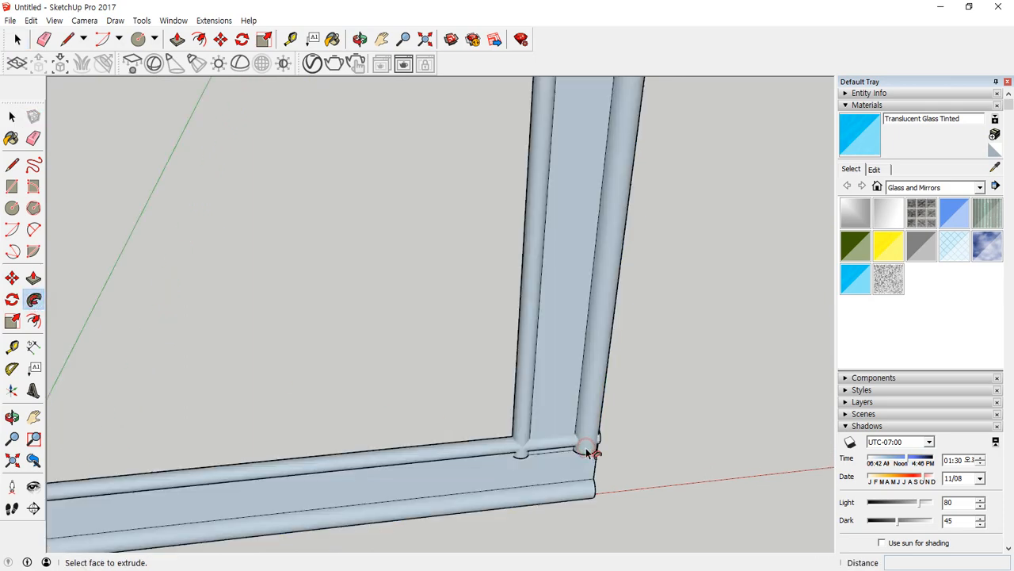
{"action": "scroll", "coordinate": [544, 485], "scroll_direction": "down", "scroll_amount": 6}
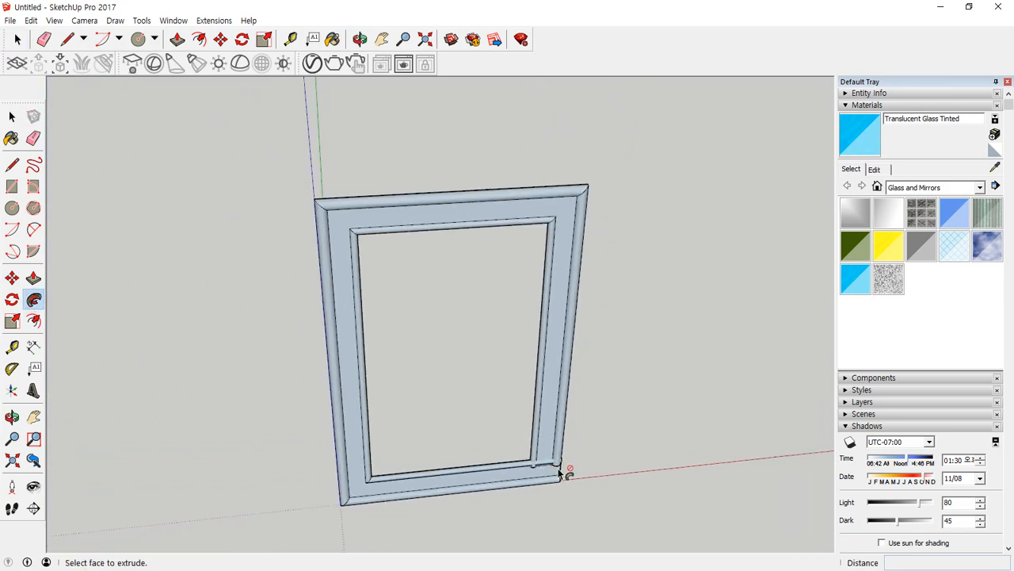
{"action": "middle_click_drag", "start_coordinate": [559, 489], "coordinate": [388, 372]}
{"action": "key", "text": "ctrl+z"}
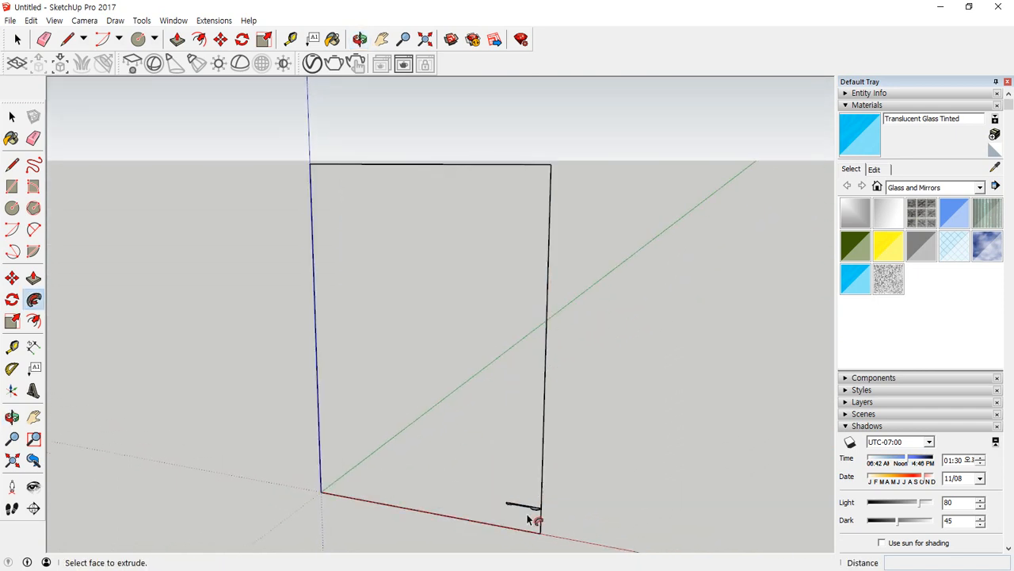
Copy the profile about 177 mm up along the rectangle's vertical edge and delete the original profile.
{"action": "scroll", "coordinate": [534, 521], "scroll_direction": "up", "scroll_amount": 6}
{"action": "key", "text": "space"}
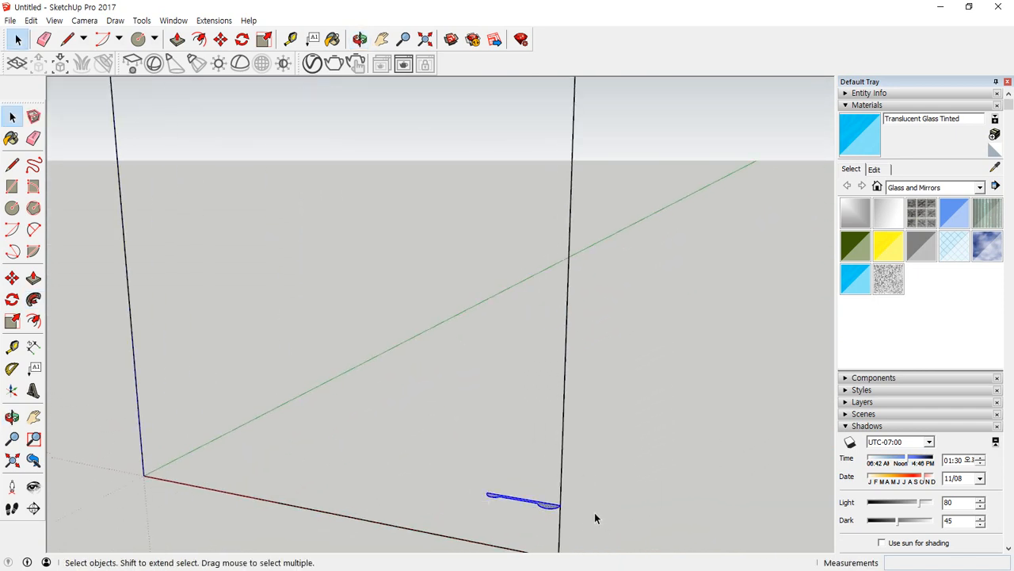
{"action": "key", "text": "m"}
{"action": "key", "text": "ctrl"}
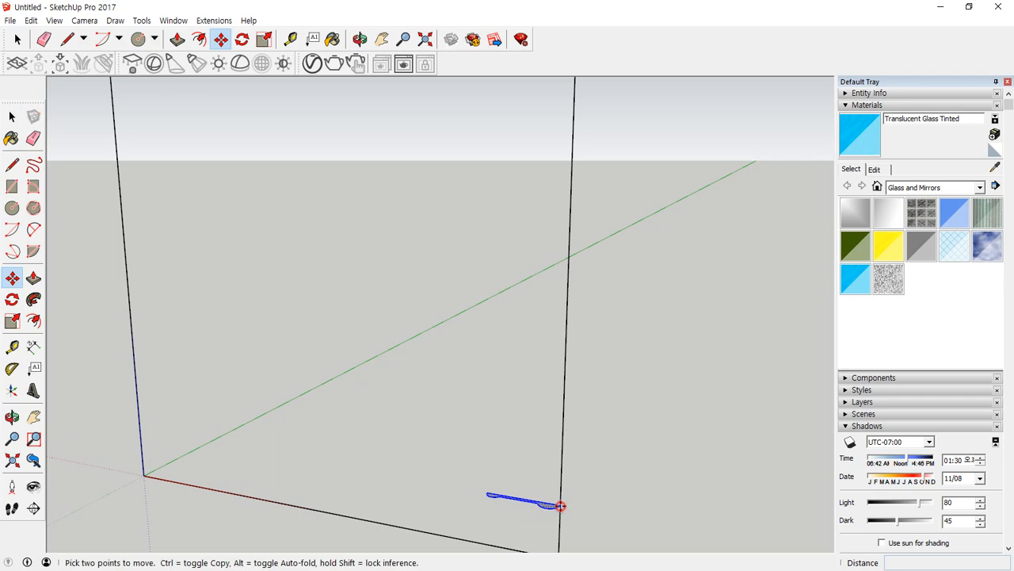
{"action": "left_click", "coordinate": [561, 505]}
{"action": "left_click", "coordinate": [564, 372]}
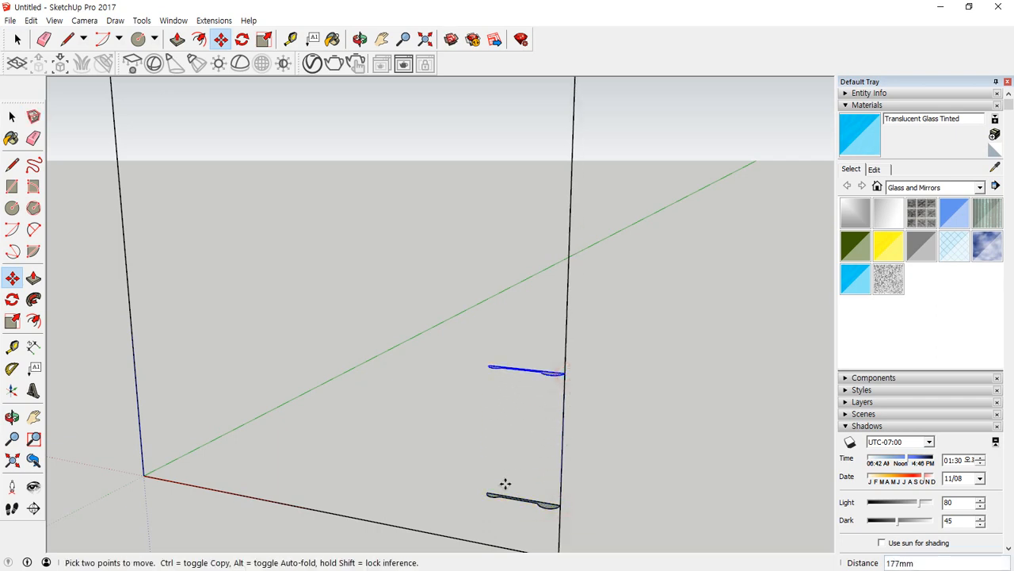
{"action": "key", "text": "space"}
{"action": "left_click_drag", "start_coordinate": [454, 477], "coordinate": [614, 523]}
{"action": "key", "text": "Delete"}
Sweep the raised profile around all four edges of the rectangular outline with Follow Me to form the moulded frame.
{"action": "middle_click_drag", "start_coordinate": [614, 523], "coordinate": [513, 252]}
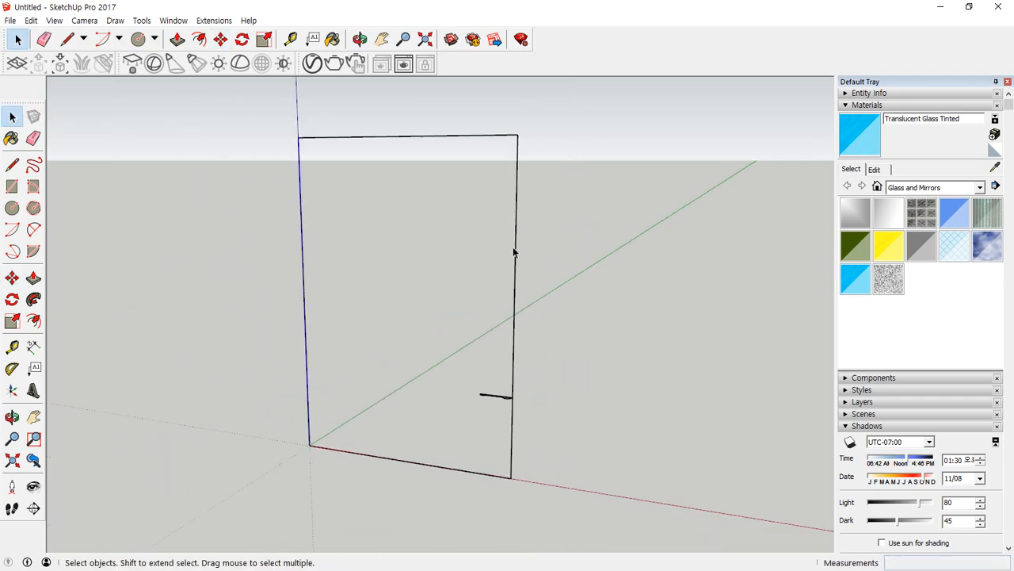
{"action": "left_click_drag", "start_coordinate": [332, 119], "coordinate": [292, 120]}
{"action": "left_click_drag", "start_coordinate": [532, 456], "coordinate": [471, 455], "text": "shift"}
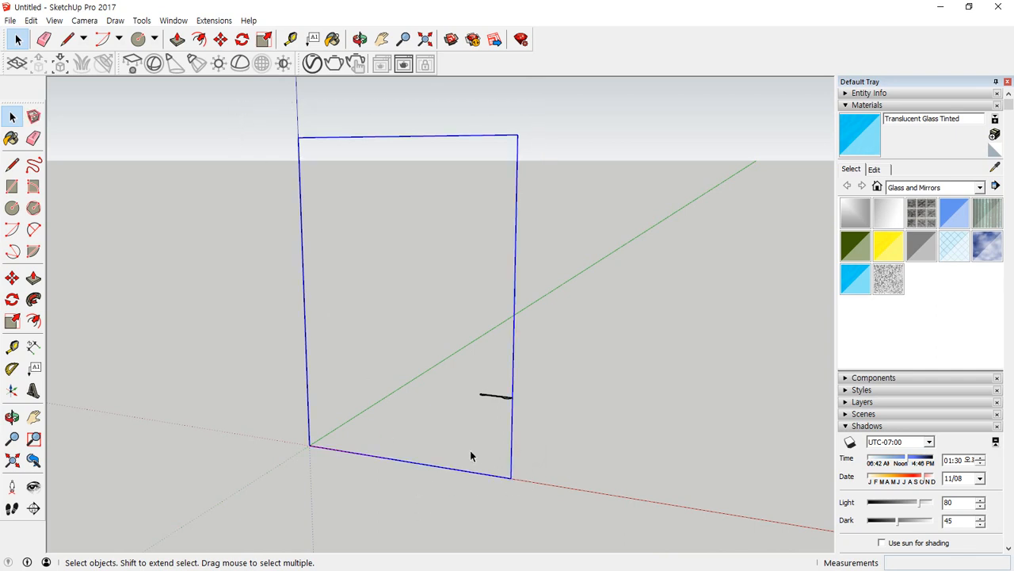
{"action": "left_click", "coordinate": [33, 299]}
{"action": "scroll", "coordinate": [498, 411], "scroll_direction": "up", "scroll_amount": 3}
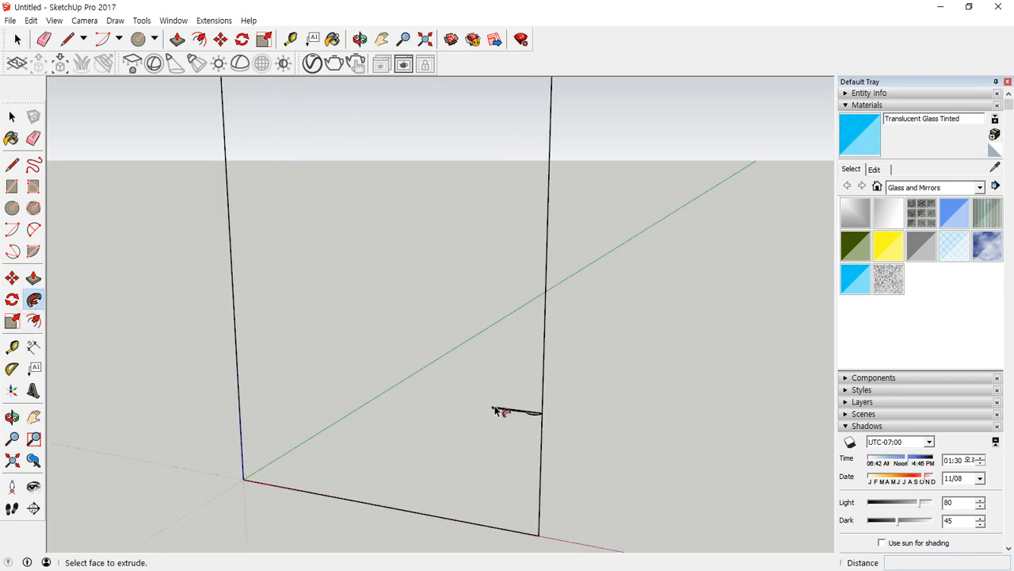
{"action": "left_click", "coordinate": [543, 421]}
{"action": "scroll", "coordinate": [531, 452], "scroll_direction": "down", "scroll_amount": 6}
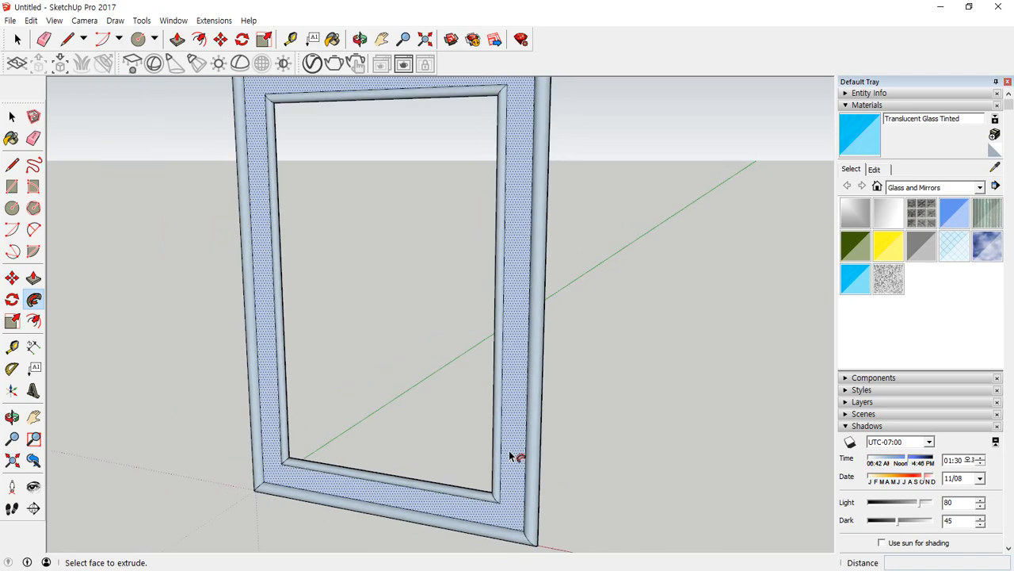
{"action": "key", "text": "o"}
{"action": "left_click_drag", "start_coordinate": [579, 427], "coordinate": [651, 418]}
{"action": "middle_click_drag", "start_coordinate": [651, 418], "coordinate": [612, 450]}
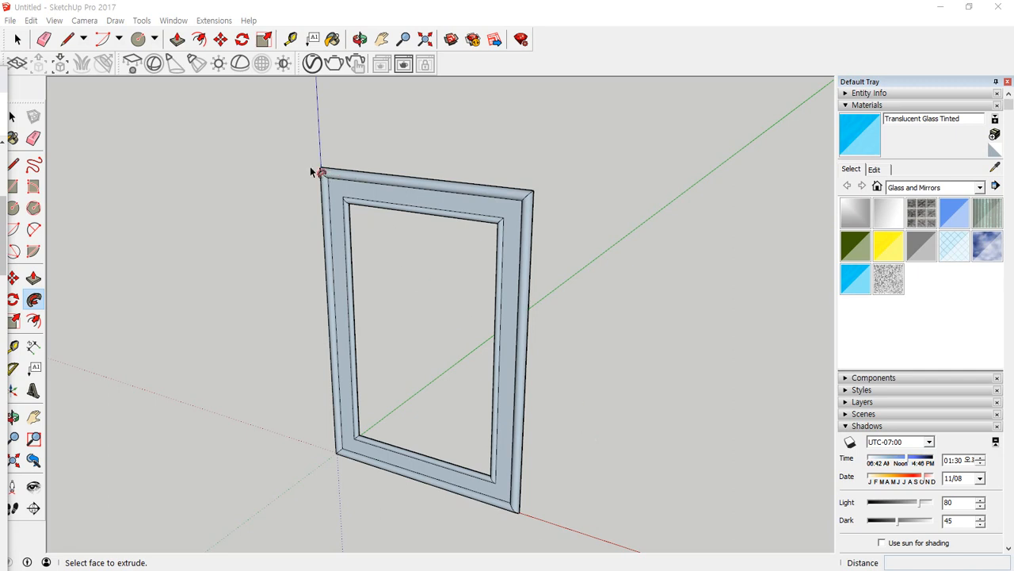
Delete the whole moulded frame from the model.
{"action": "left_click", "coordinate": [299, 149]}
{"action": "key", "text": "space"}
{"action": "mouse_move", "coordinate": [296, 146]}
{"action": "left_mouse_down"}
{"action": "mouse_move", "coordinate": [433, 439]}
{"action": "mouse_move", "coordinate": [582, 529]}
{"action": "left_mouse_up"}
{"action": "key", "text": "Delete"}
Draw a 500 x 500 mm rectangle on the ground beside the red axis and extrude it 500 mm into a cube.
{"action": "key", "text": "r"}
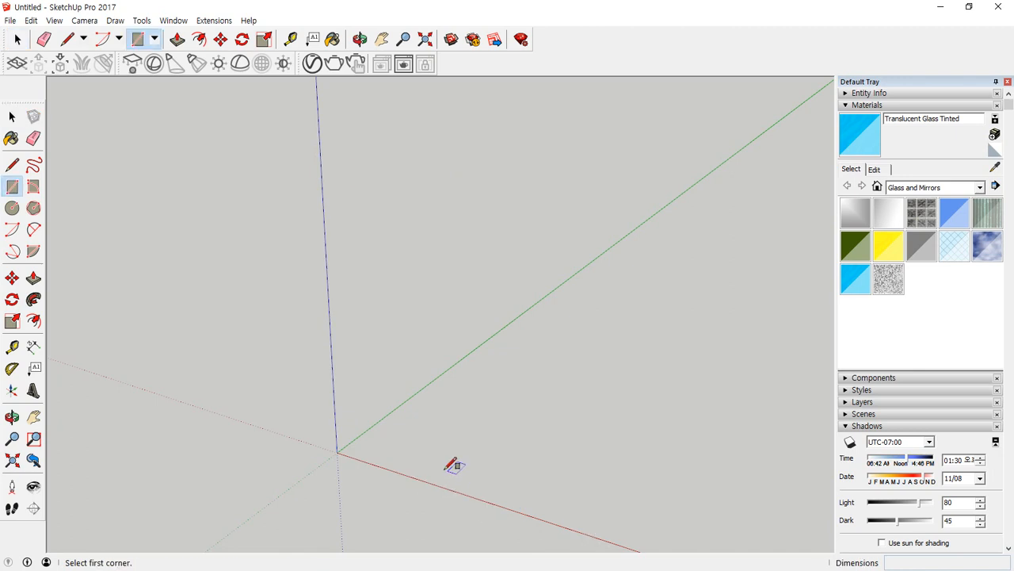
{"action": "left_click", "coordinate": [538, 469]}
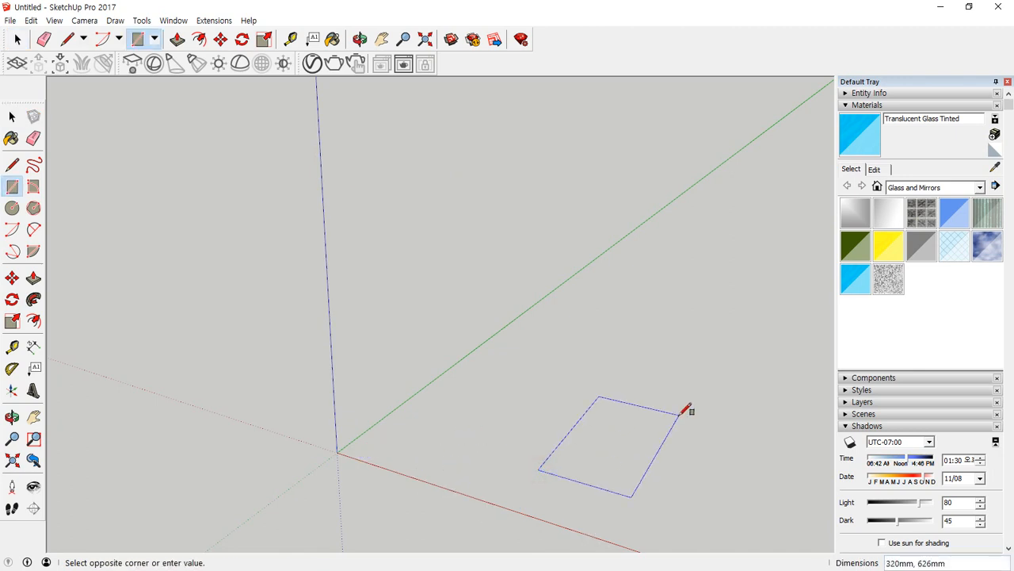
{"action": "type", "text": "500,500"}
{"action": "key", "text": "Return"}
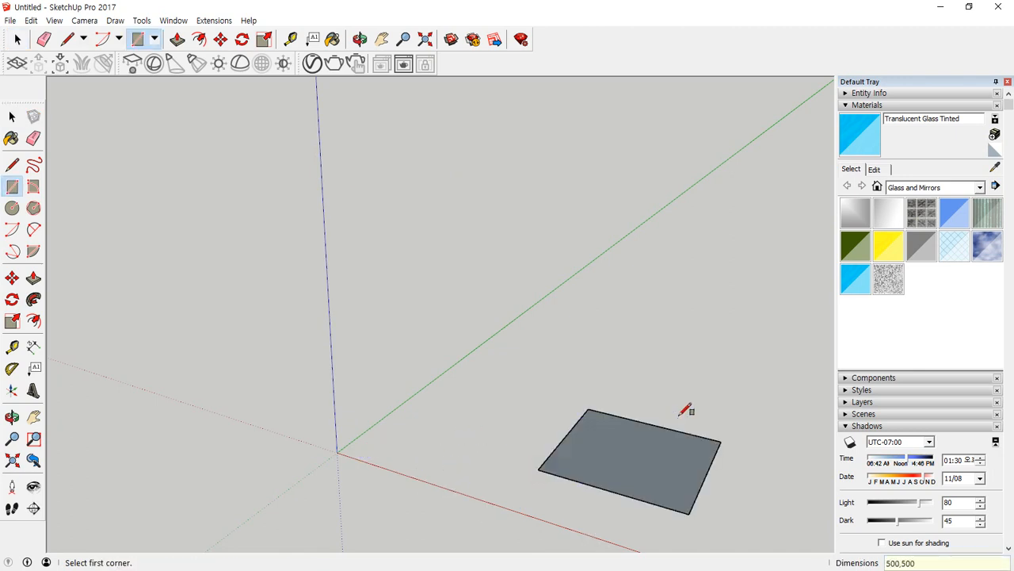
{"action": "key", "text": "p"}
{"action": "left_click_drag", "start_coordinate": [660, 450], "coordinate": [664, 383]}
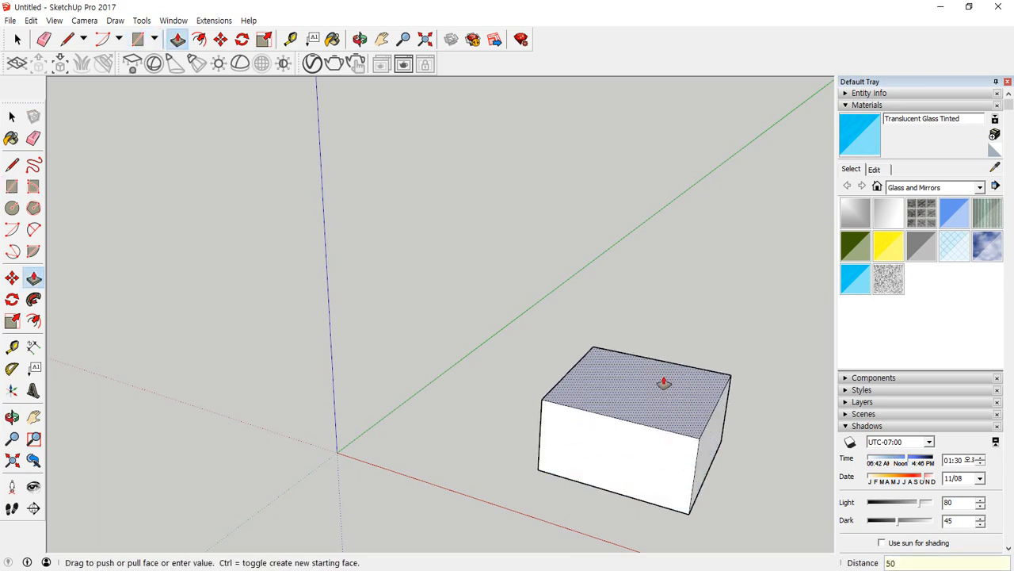
{"action": "type", "text": "500"}
{"action": "key", "text": "Return"}
{"action": "middle_click_drag", "start_coordinate": [698, 335], "coordinate": [507, 389]}
Offset the two back edges of the cube's top face 100 mm inward.
{"action": "key", "text": "space"}
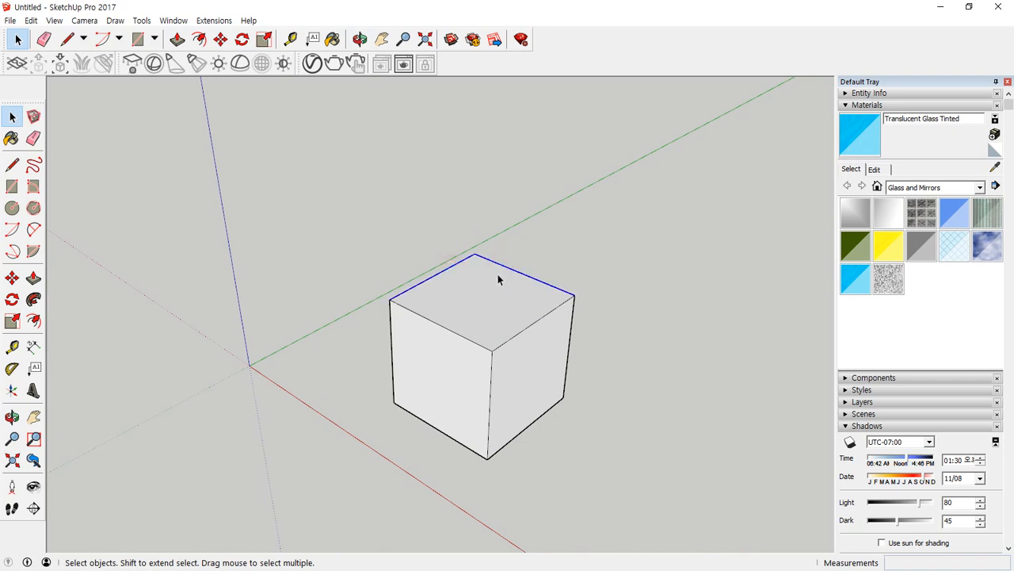
{"action": "key", "text": "f"}
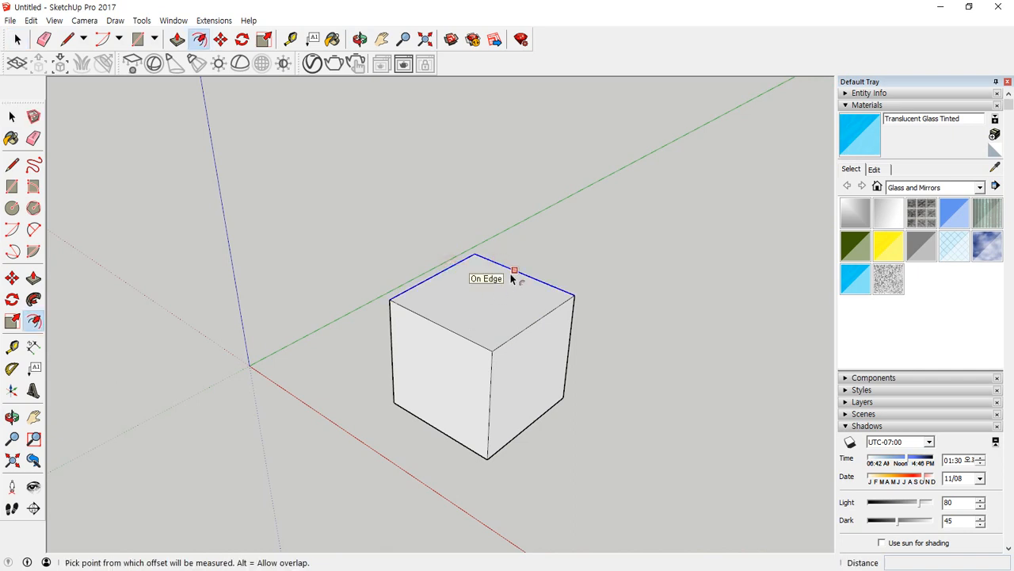
{"action": "left_click", "coordinate": [512, 277]}
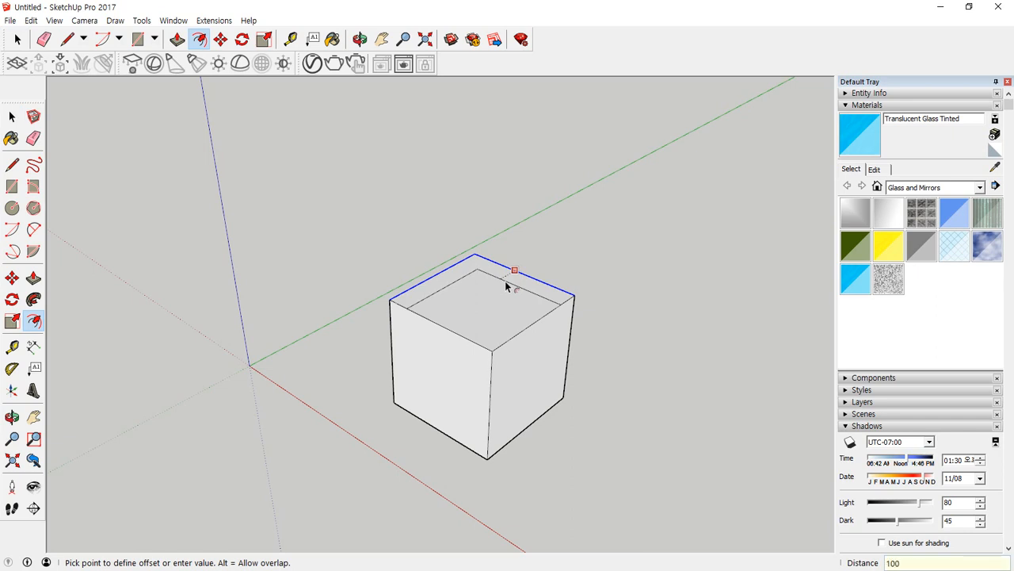
{"action": "type", "text": "100"}
{"action": "key", "text": "Return"}
Try offsetting edges of the cube's front-left face 100 mm inward, including part of its top edge, and undo the offset.
{"action": "key", "text": "space"}
{"action": "left_click", "coordinate": [461, 346]}
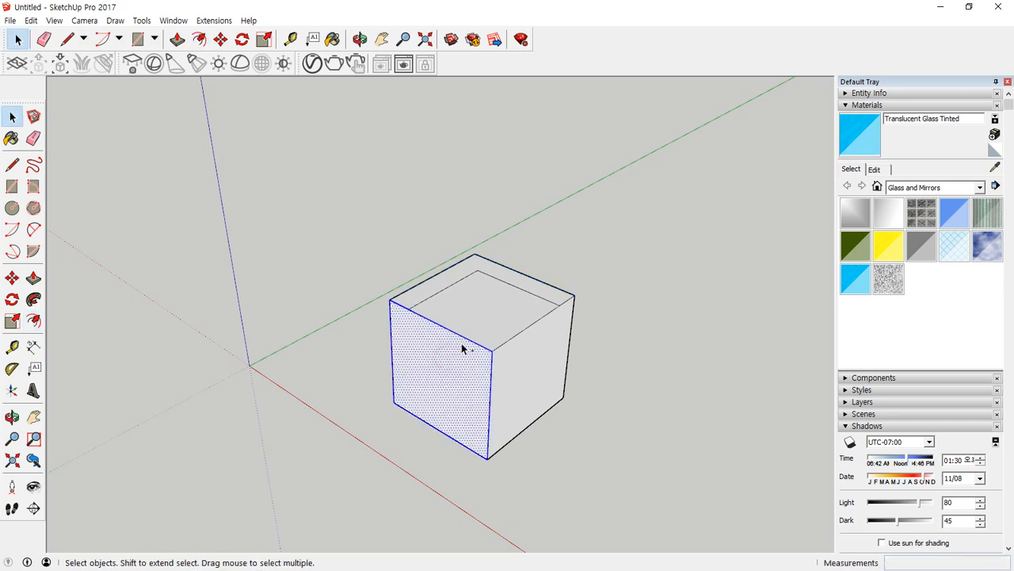
{"action": "key", "text": "f"}
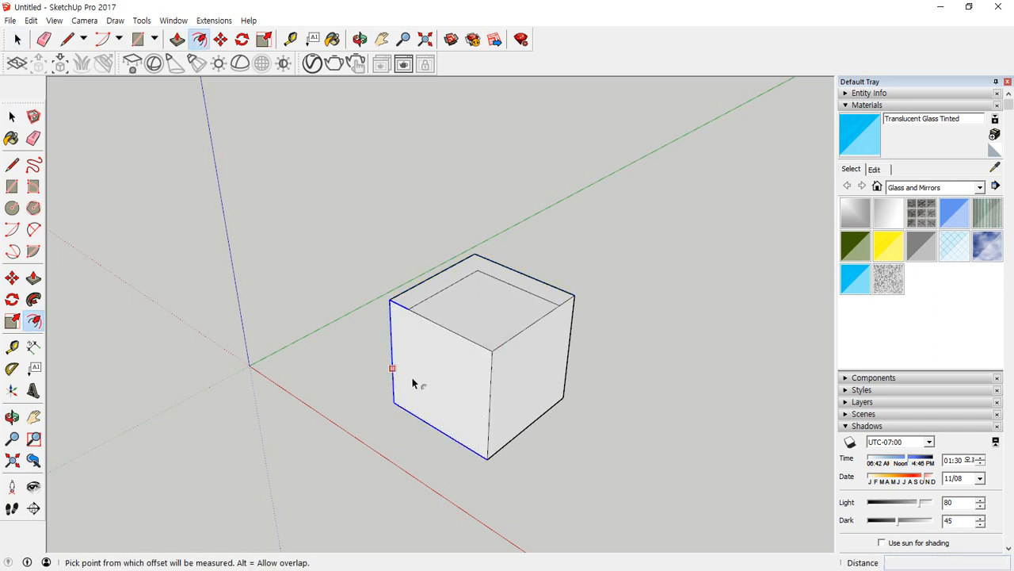
{"action": "left_click", "coordinate": [406, 366]}
{"action": "type", "text": "100"}
{"action": "key", "text": "Return"}
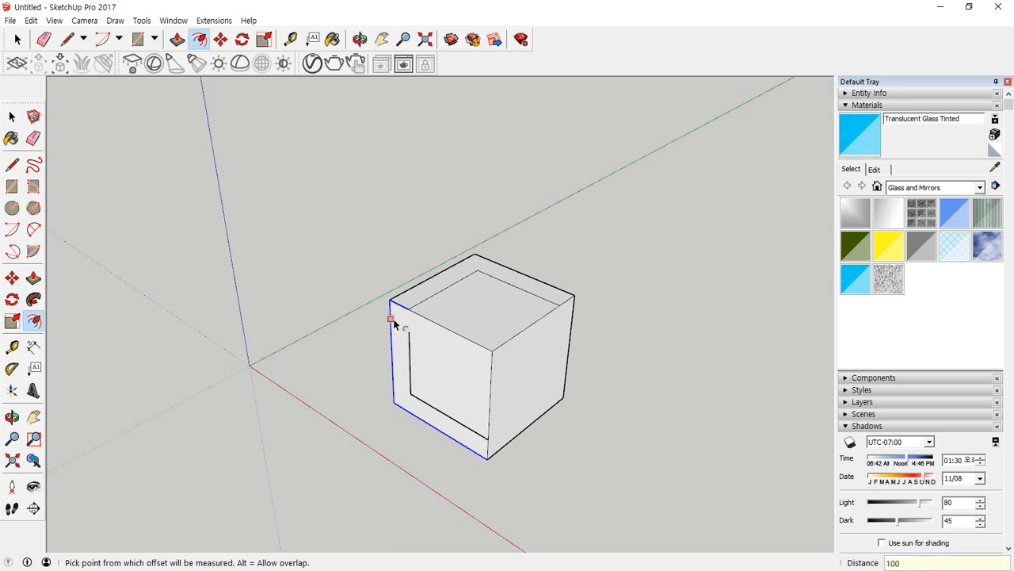
{"action": "key", "text": "ctrl+z"}
Offset only the outer vertical edge and bottom edge of the cube's front-left face 100 mm inward.
{"action": "key", "text": "space"}
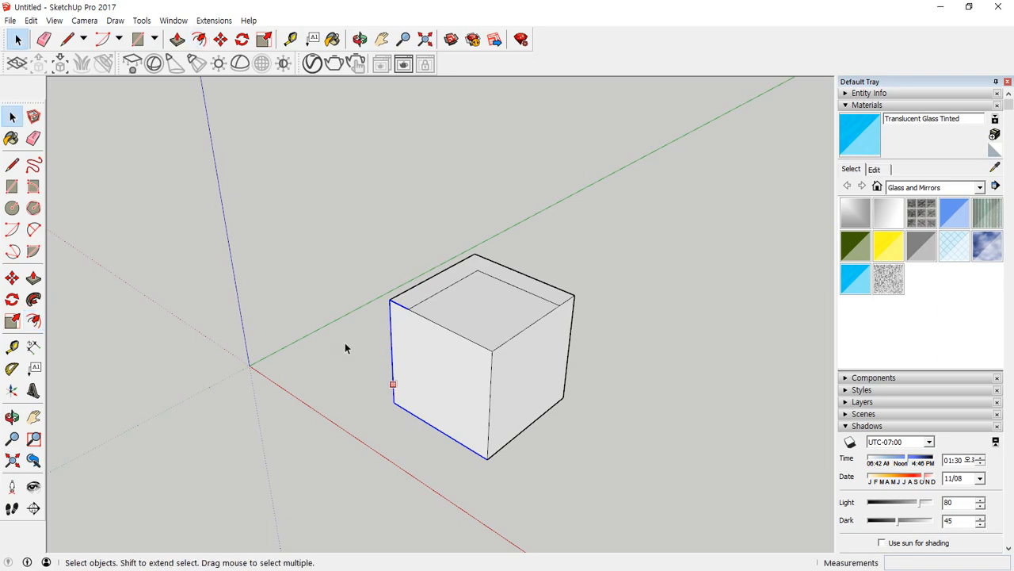
{"action": "left_click", "coordinate": [416, 386]}
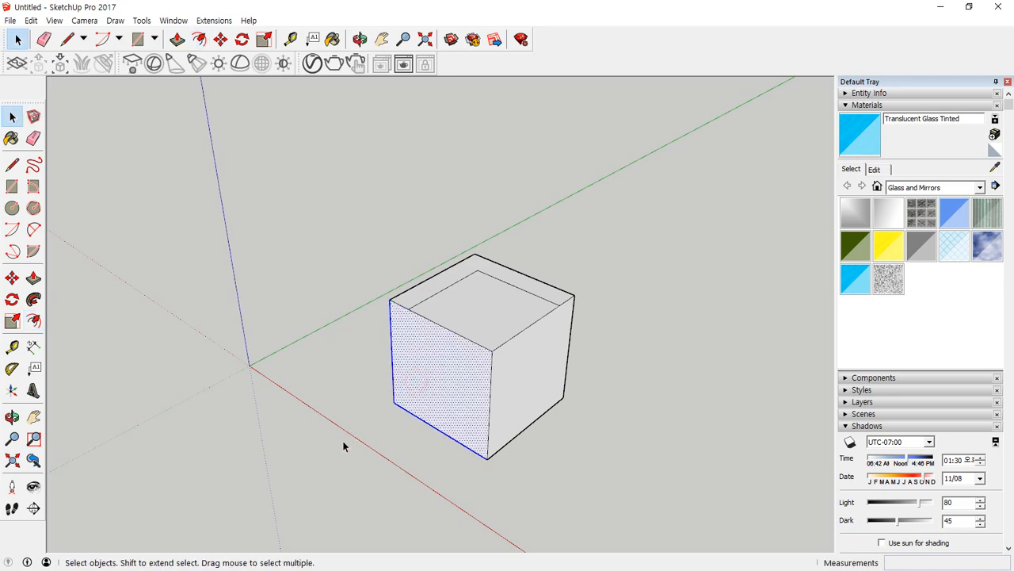
{"action": "middle_click_drag", "start_coordinate": [442, 384], "coordinate": [491, 396]}
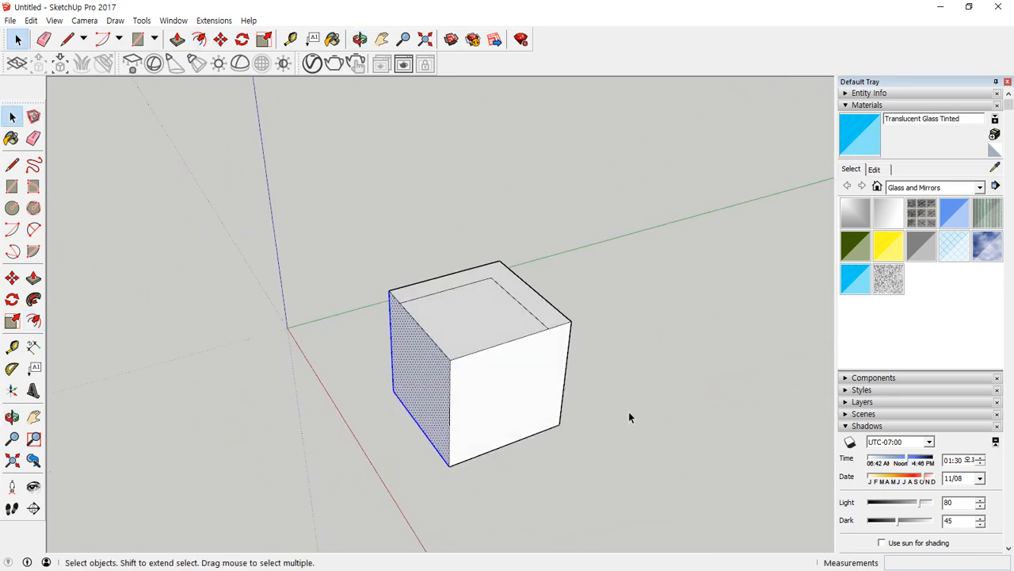
{"action": "left_click", "coordinate": [628, 411]}
{"action": "middle_click_drag", "start_coordinate": [629, 411], "coordinate": [452, 365]}
{"action": "left_click", "coordinate": [453, 365]}
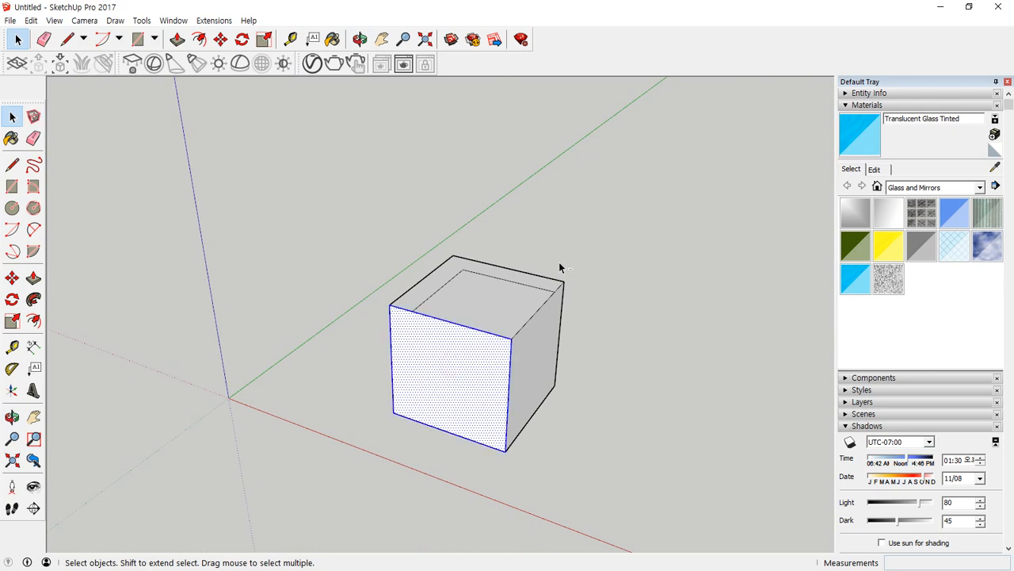
{"action": "left_click_drag", "start_coordinate": [568, 248], "coordinate": [431, 380]}
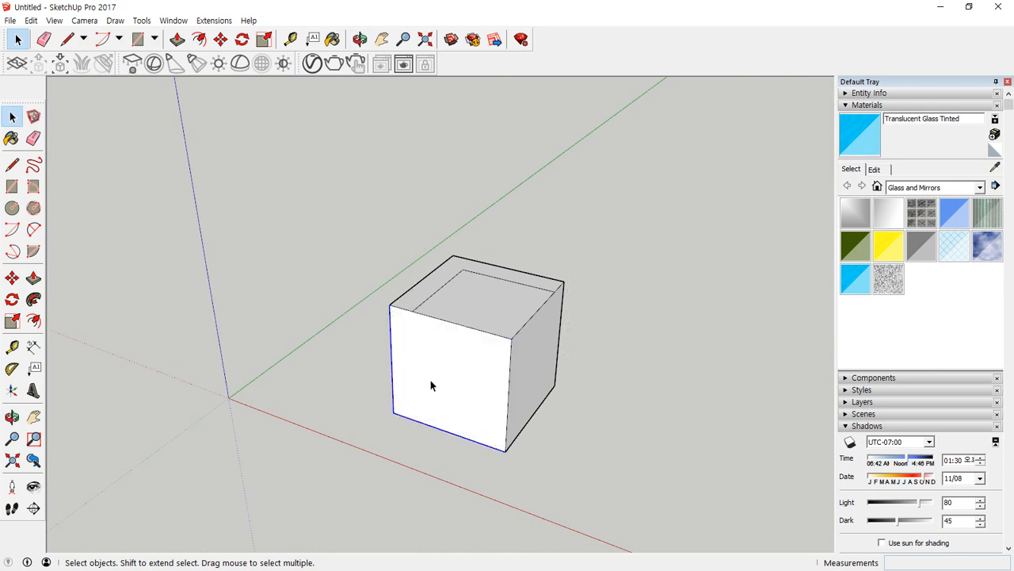
{"action": "key", "text": "f"}
{"action": "left_click", "coordinate": [392, 363]}
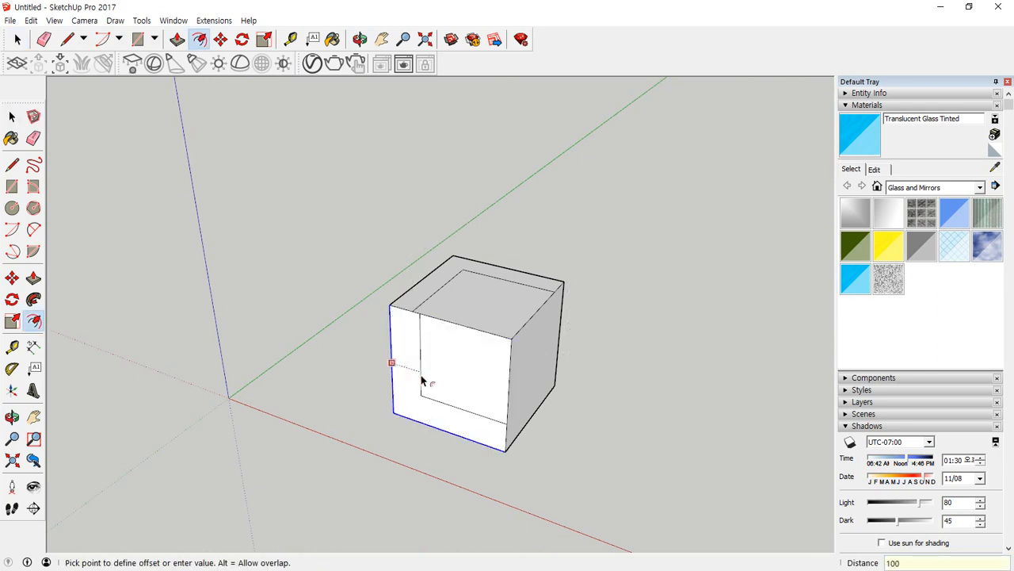
{"action": "left_click", "coordinate": [424, 380]}
Offset only the outer vertical edge and bottom edge of the cube's front-right face 100 mm inward.
{"action": "mouse_move", "coordinate": [462, 380]}
{"action": "middle_mouse_down"}
{"action": "mouse_move", "coordinate": [399, 378]}
{"action": "mouse_move", "coordinate": [459, 388]}
{"action": "middle_mouse_up"}
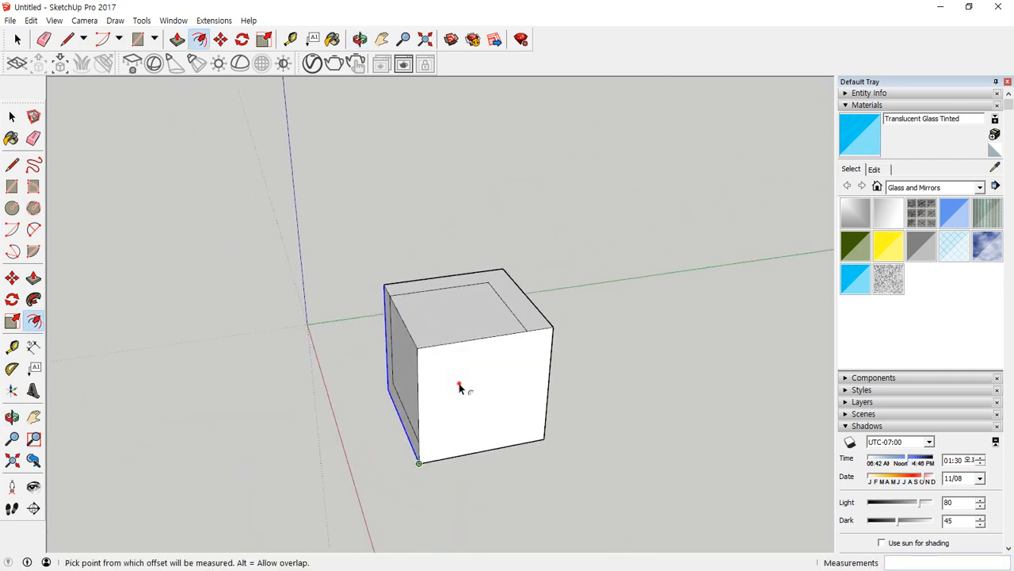
{"action": "left_click", "coordinate": [459, 384]}
{"action": "key", "text": "Escape"}
{"action": "key", "text": "space"}
{"action": "triple_click", "coordinate": [495, 377]}
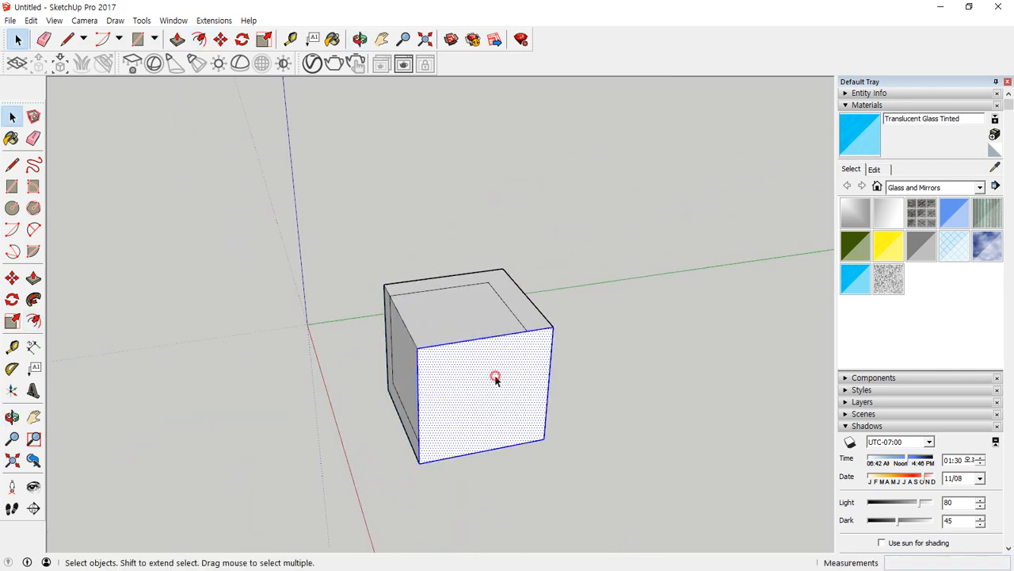
{"action": "left_click", "coordinate": [608, 363]}
{"action": "left_click", "coordinate": [423, 399], "text": "ctrl+shift"}
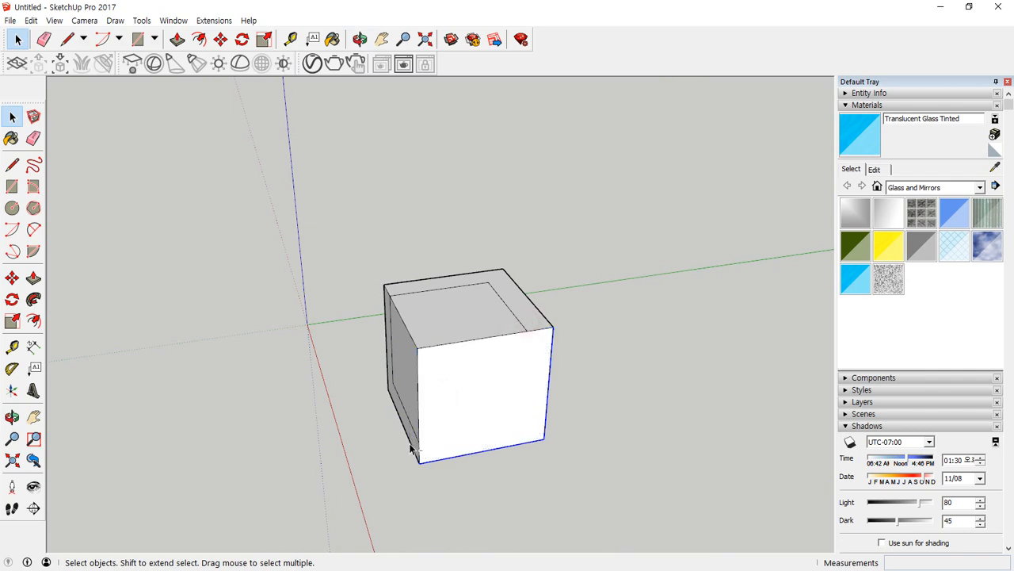
{"action": "type", "text": "f"}
{"action": "type", "text": "1"}
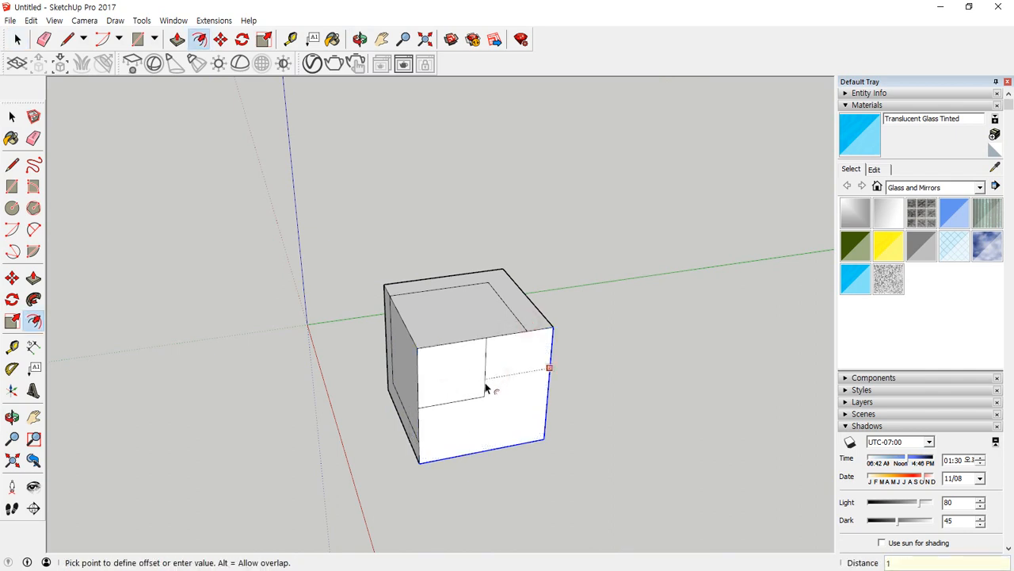
{"action": "type", "text": "00"}
{"action": "key", "text": "Return"}
Offset the inner region of the cube's top face 100 mm inward to form a smaller square.
{"action": "middle_click_drag", "start_coordinate": [478, 414], "coordinate": [534, 346]}
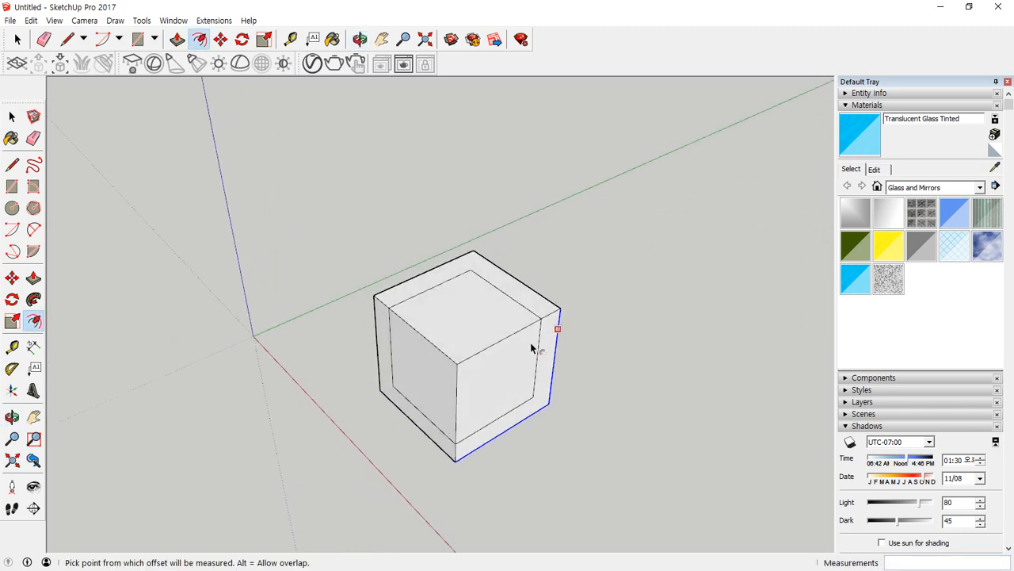
{"action": "left_click", "coordinate": [483, 295]}
{"action": "key", "text": "Escape"}
{"action": "key", "text": "space"}
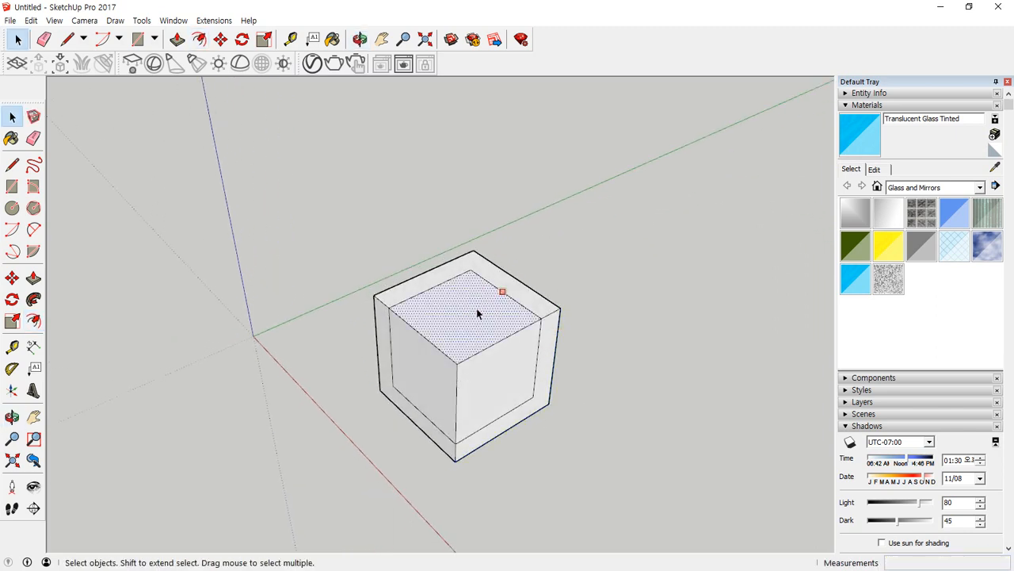
{"action": "key", "text": "f"}
{"action": "left_click", "coordinate": [478, 300]}
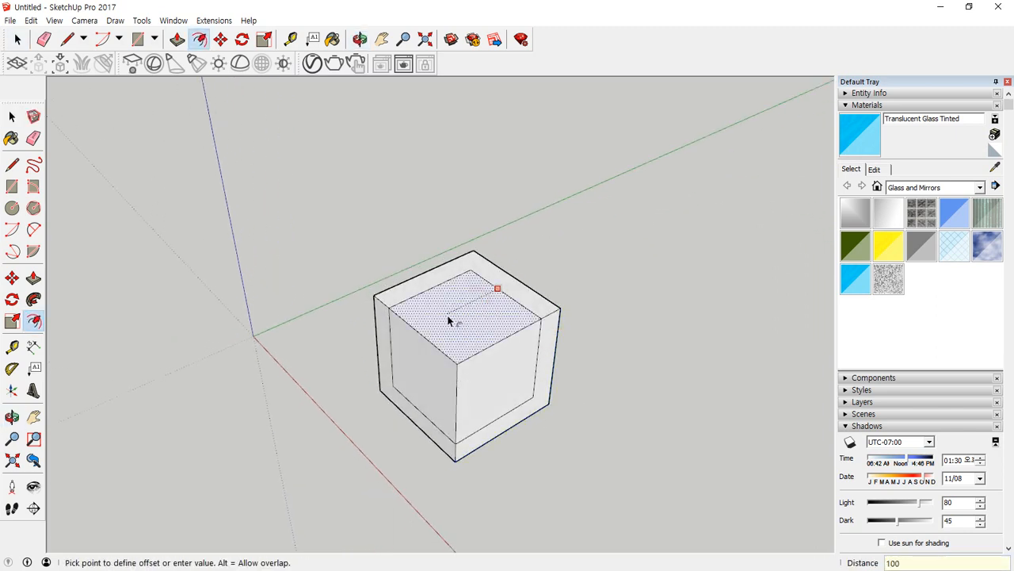
{"action": "type", "text": "100"}
{"action": "key", "text": "Return"}
{"action": "key", "text": "space"}
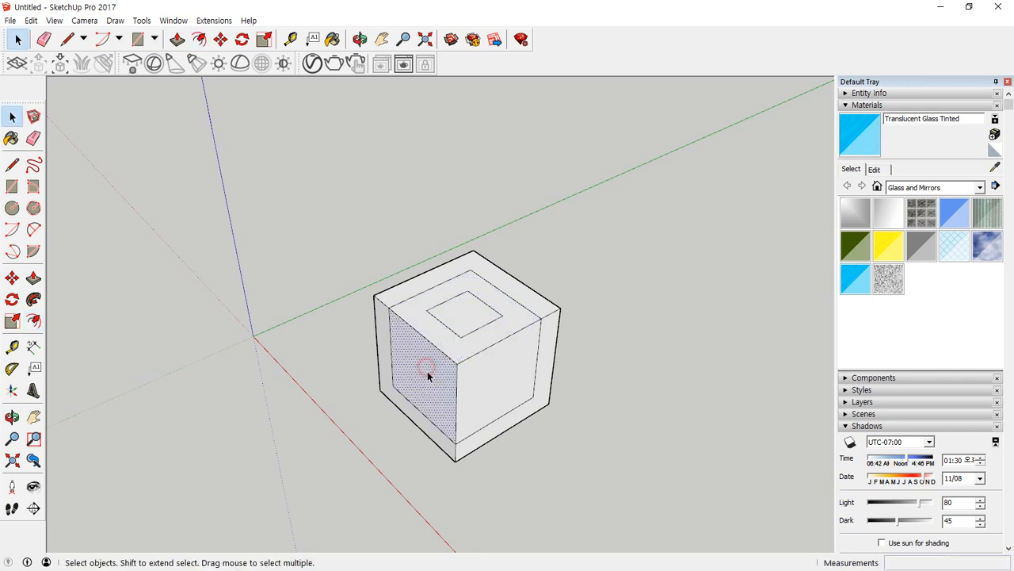
Offset the inner region of the cube's front-left face 100 mm inward.
{"action": "key", "text": "f"}
{"action": "left_click", "coordinate": [427, 371]}
{"action": "type", "text": "100"}
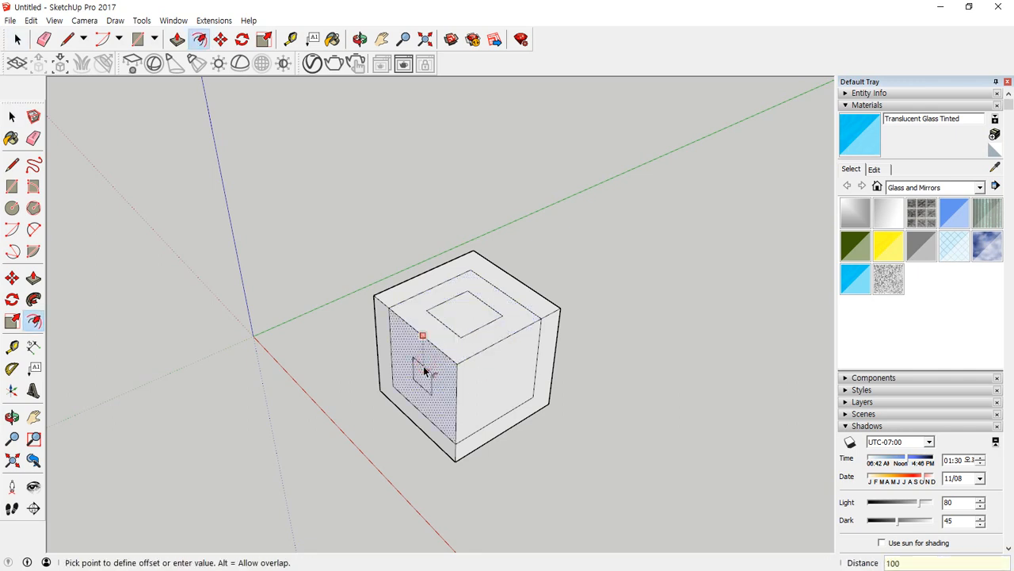
{"action": "key", "text": "Return"}
Offset the inner region of the cube's front-right face 100 mm inward.
{"action": "key", "text": "space"}
{"action": "key", "text": "f"}
{"action": "left_click", "coordinate": [501, 361]}
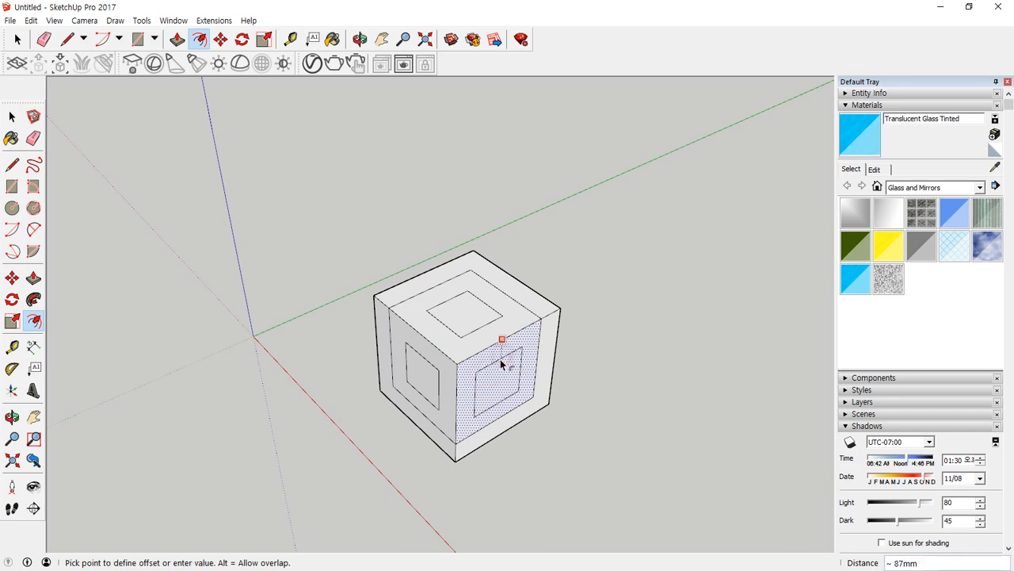
{"action": "type", "text": "100"}
{"action": "key", "text": "Return"}
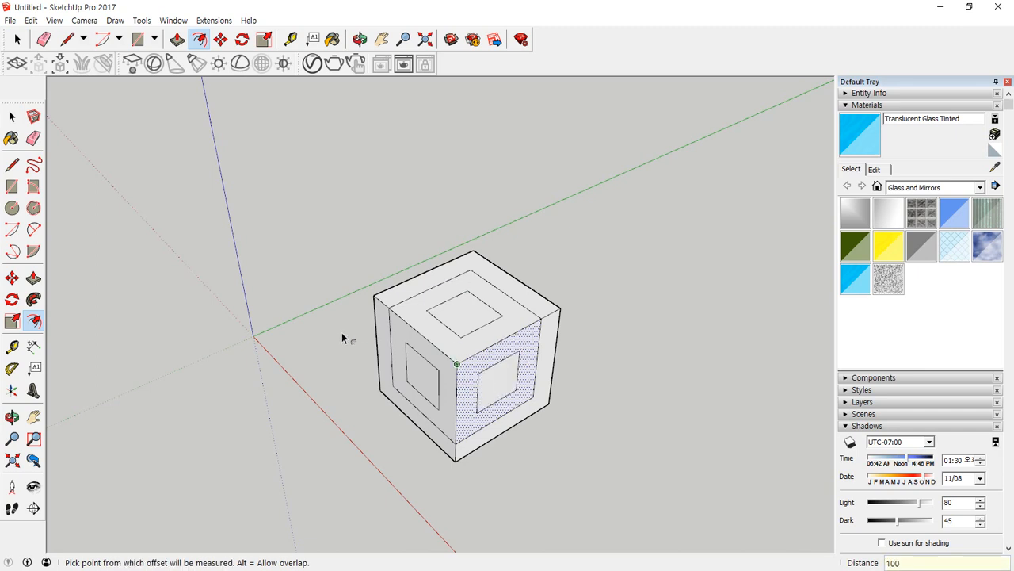
{"action": "middle_click_drag", "start_coordinate": [343, 337], "coordinate": [309, 254]}
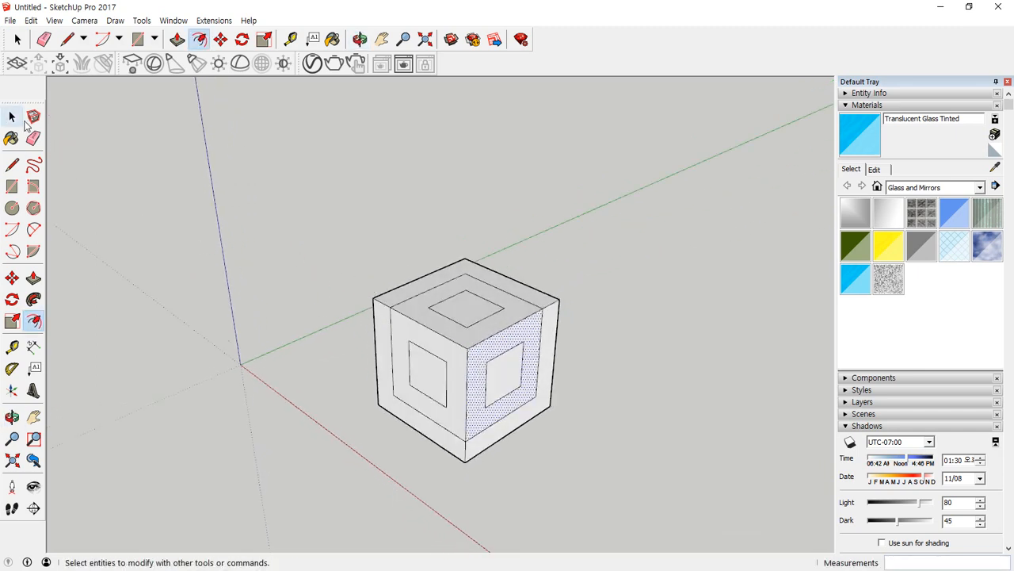
{"action": "left_click", "coordinate": [11, 117]}
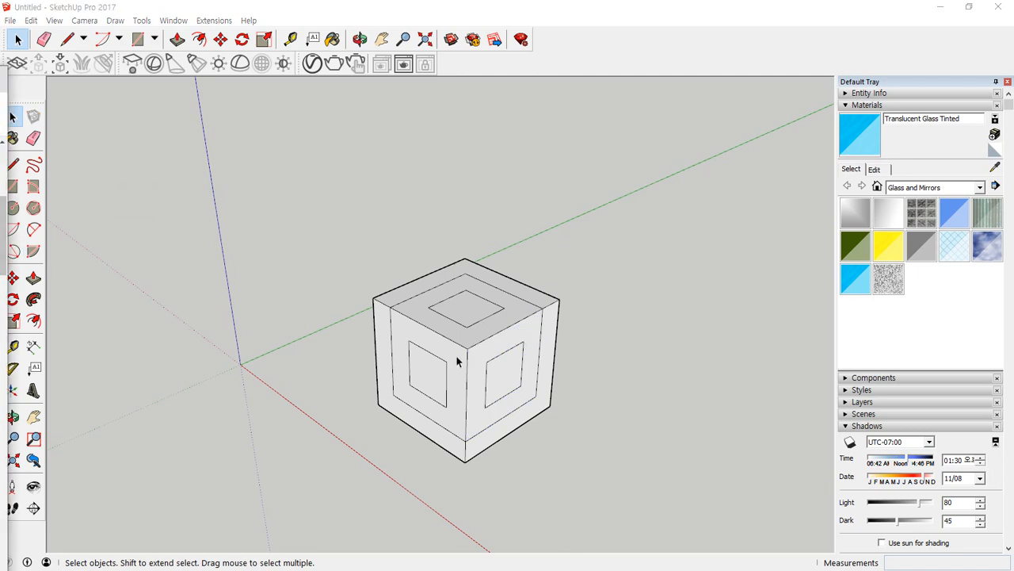
{"action": "scroll", "coordinate": [456, 361], "scroll_direction": "up", "scroll_amount": 6}
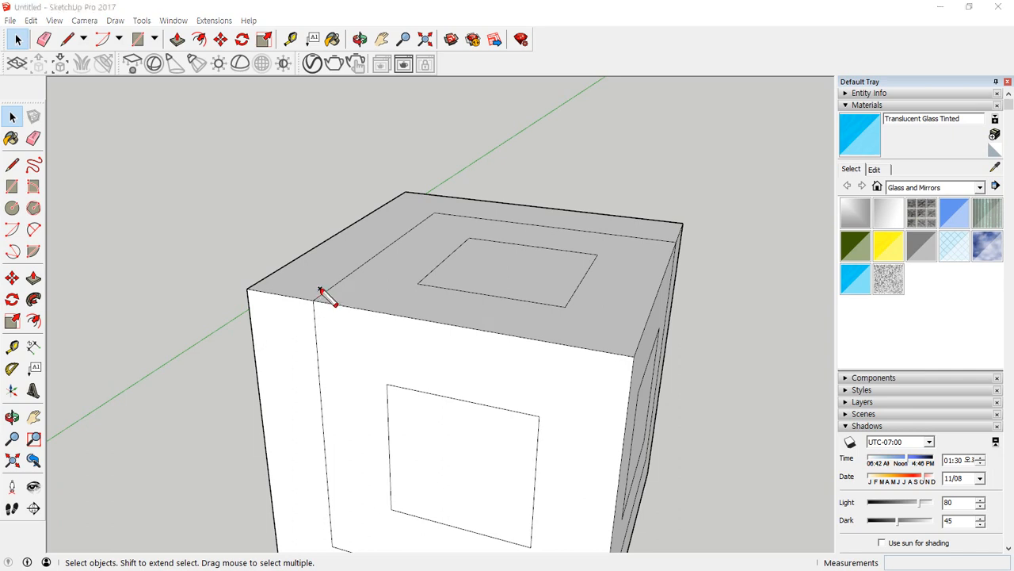
{"action": "mouse_move", "coordinate": [316, 301]}
{"action": "left_mouse_down"}
{"action": "mouse_move", "coordinate": [414, 227]}
{"action": "mouse_move", "coordinate": [426, 248]}
{"action": "left_mouse_up"}
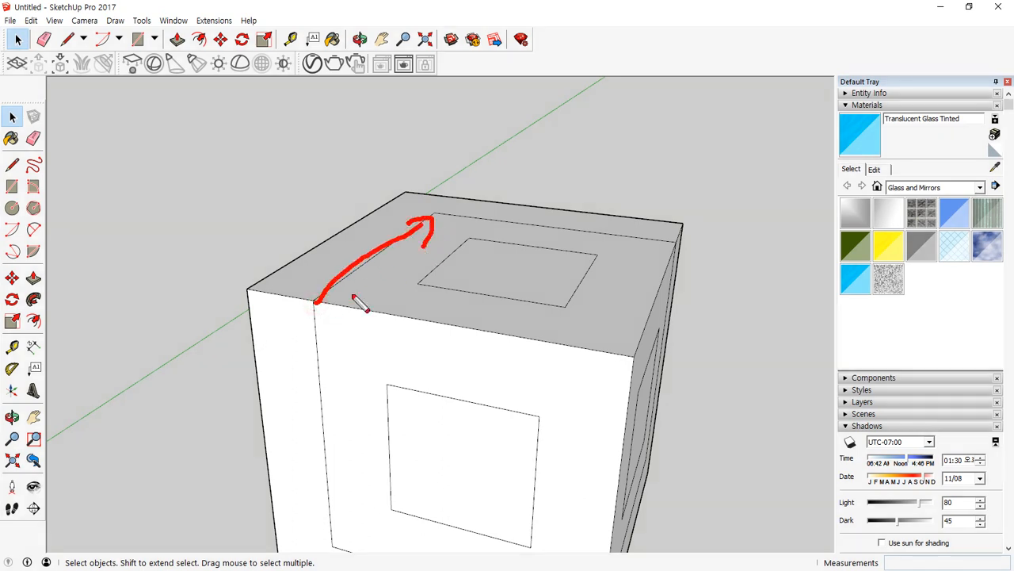
{"action": "mouse_move", "coordinate": [281, 299]}
{"action": "left_mouse_down"}
{"action": "mouse_move", "coordinate": [341, 309]}
{"action": "mouse_move", "coordinate": [319, 350]}
{"action": "mouse_move", "coordinate": [270, 292]}
{"action": "left_mouse_up"}
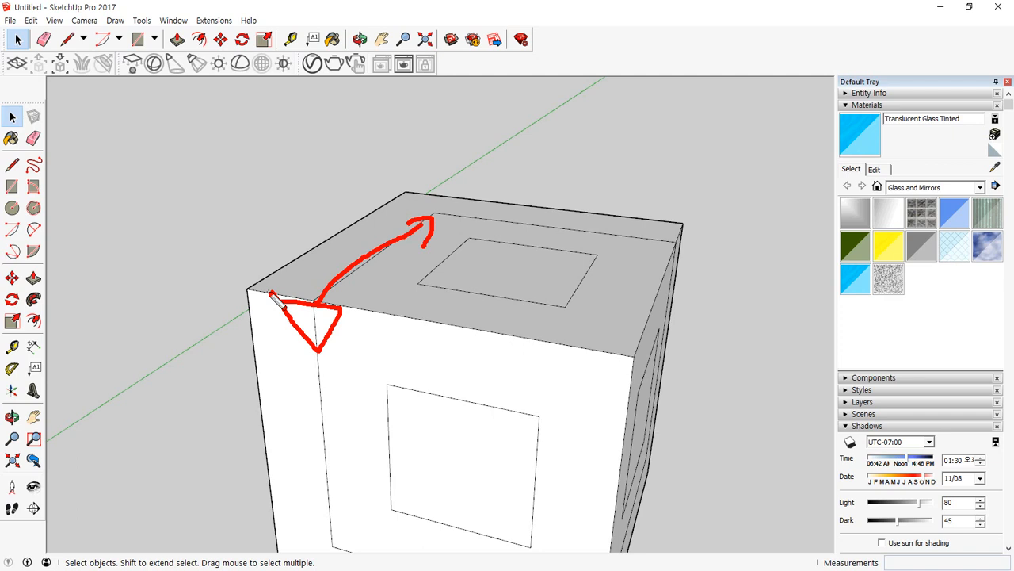
{"action": "key", "text": "Escape"}
Draw a line outward from the front-left face, starting where the top face's offset line meets its upper edge.
{"action": "key", "text": "l"}
{"action": "left_click", "coordinate": [313, 301]}
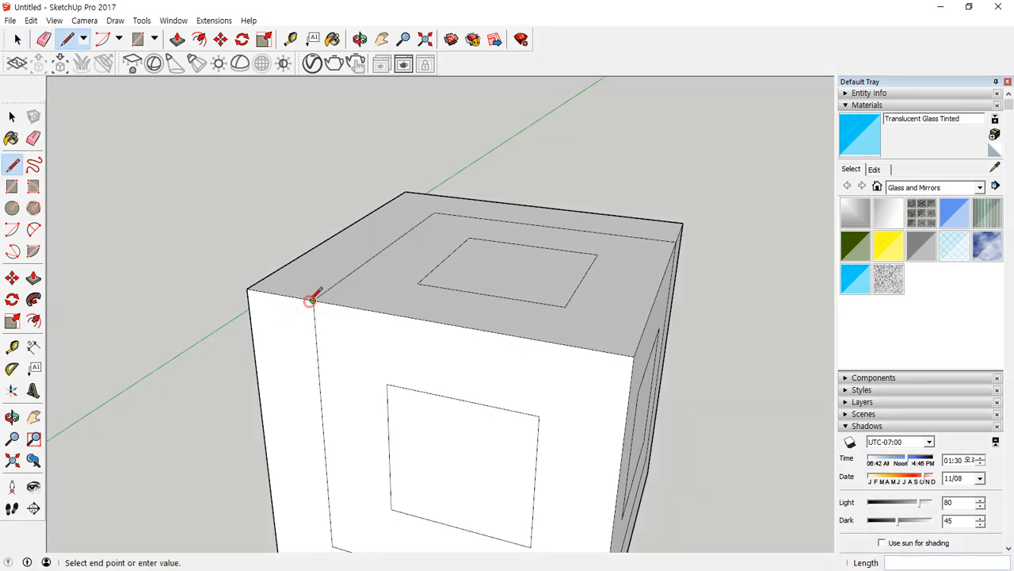
{"action": "left_click", "coordinate": [278, 325]}
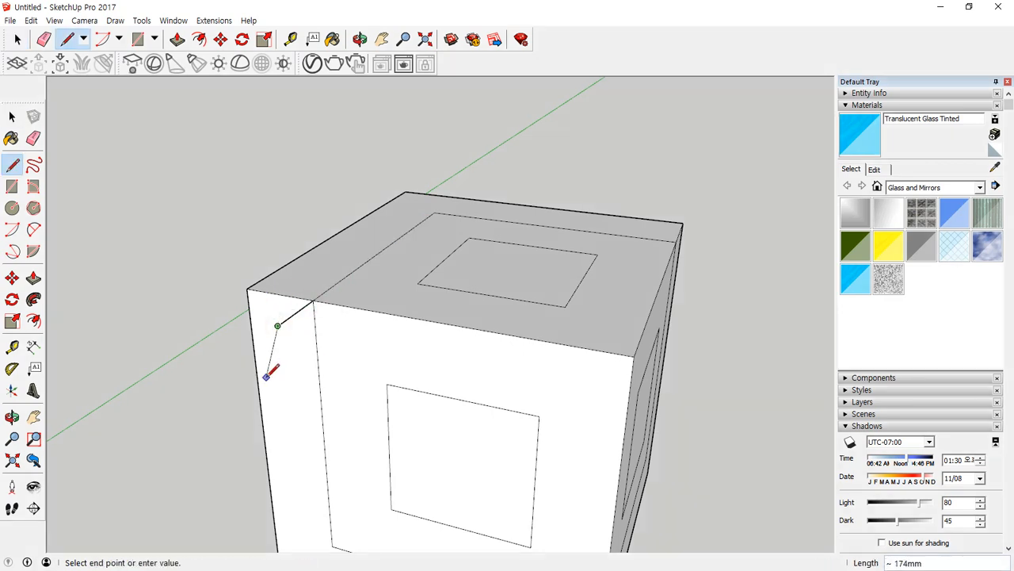
{"action": "key", "text": "Escape"}
{"action": "scroll", "coordinate": [278, 325], "scroll_direction": "up", "scroll_amount": 1}
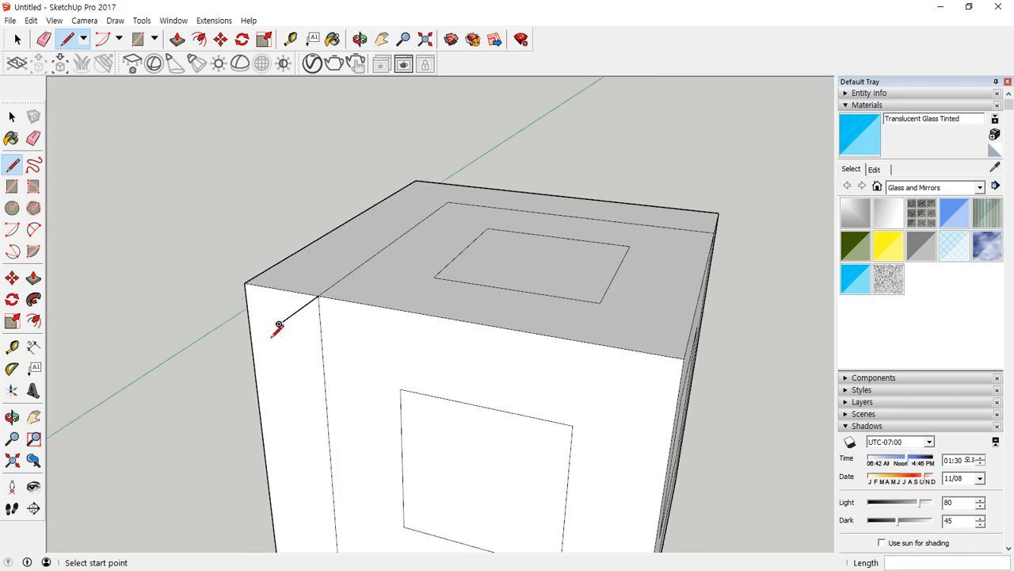
Draw a 40 mm line along the red axis centred on the guide line's free end, plus a 20 mm line straight down from its midpoint.
{"action": "left_click", "coordinate": [279, 322]}
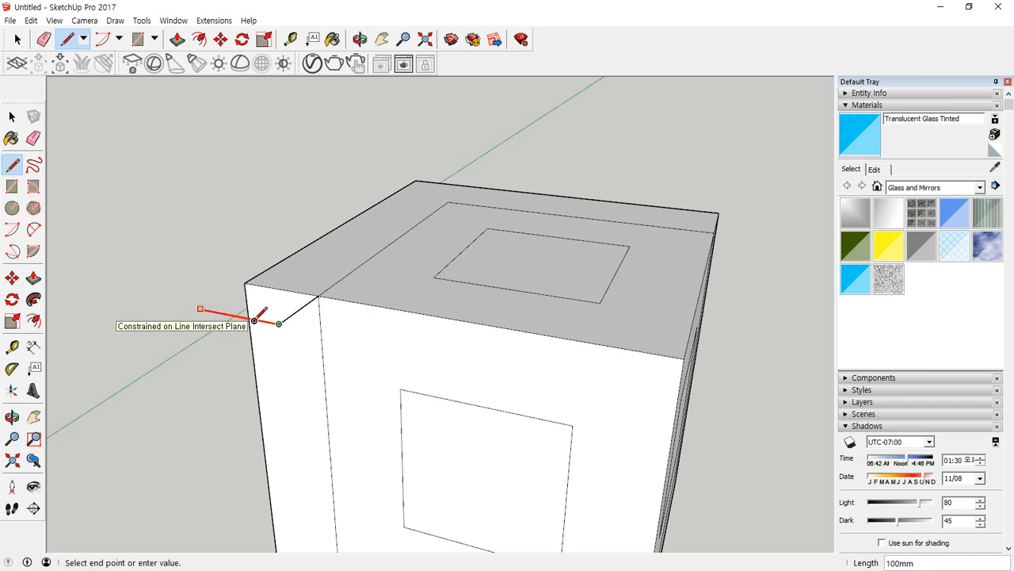
{"action": "key", "text": "Return"}
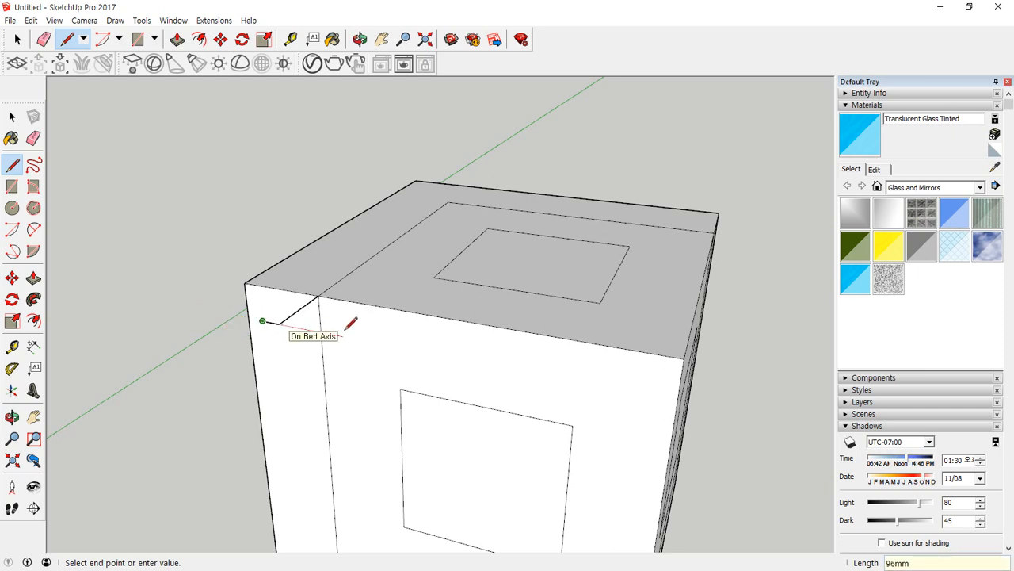
{"action": "type", "text": "40"}
{"action": "key", "text": "Return"}
{"action": "scroll", "coordinate": [290, 323], "scroll_direction": "up", "scroll_amount": 4}
{"action": "left_click", "coordinate": [271, 315]}
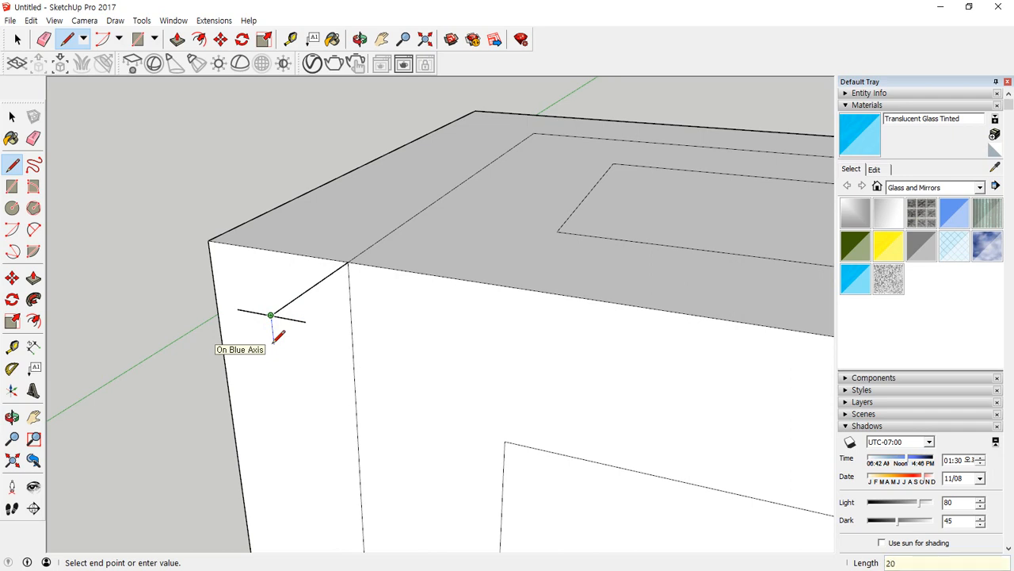
{"action": "key", "text": "Return"}
Join both ends of the 40 mm line to the lower point to form a triangle and erase its vertical centre line.
{"action": "left_click", "coordinate": [305, 321]}
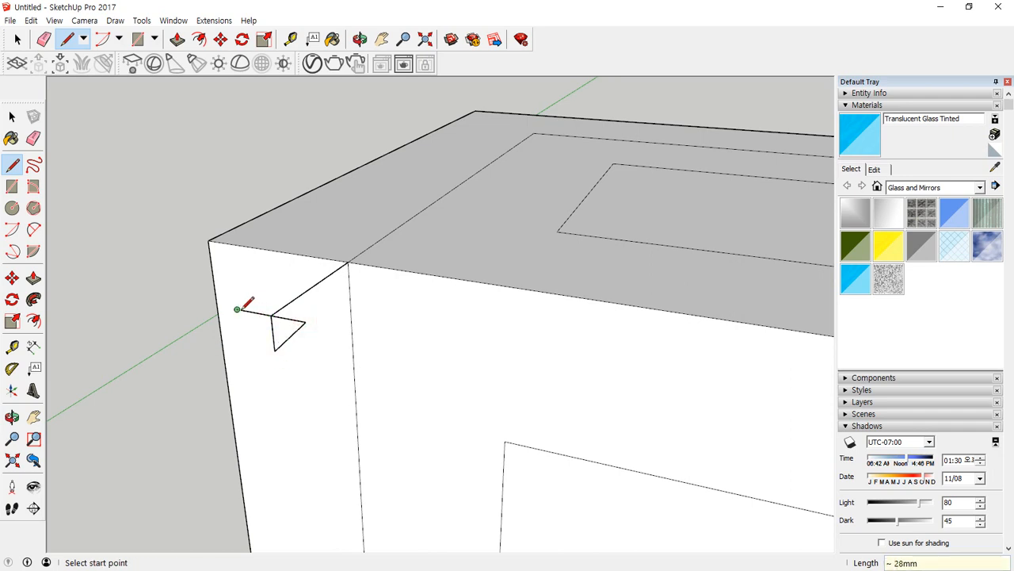
{"action": "left_click", "coordinate": [237, 309]}
{"action": "left_click", "coordinate": [274, 349]}
{"action": "key", "text": "e"}
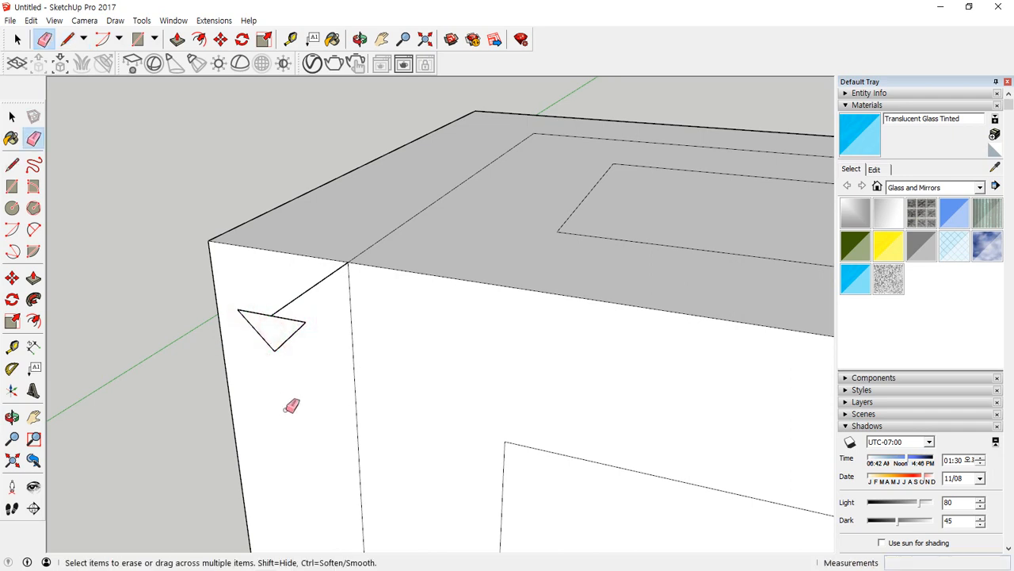
{"action": "middle_click_drag", "start_coordinate": [292, 405], "coordinate": [196, 359]}
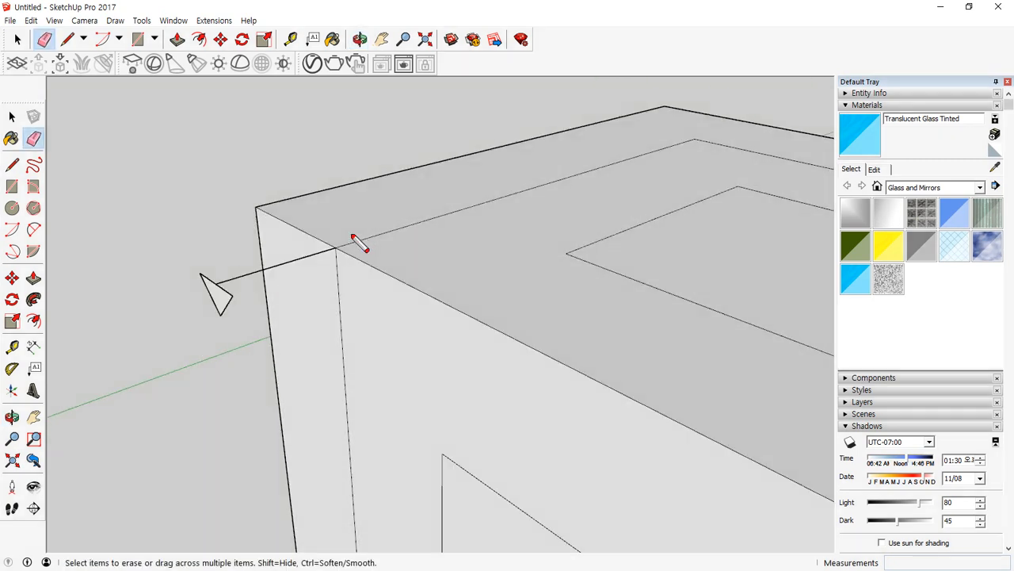
{"action": "mouse_move", "coordinate": [365, 239]}
{"action": "left_mouse_down"}
{"action": "mouse_move", "coordinate": [478, 187]}
{"action": "mouse_move", "coordinate": [467, 228]}
{"action": "mouse_move", "coordinate": [311, 262]}
{"action": "mouse_move", "coordinate": [336, 297]}
{"action": "left_mouse_up"}
{"action": "left_click_drag", "start_coordinate": [197, 334], "coordinate": [217, 346]}
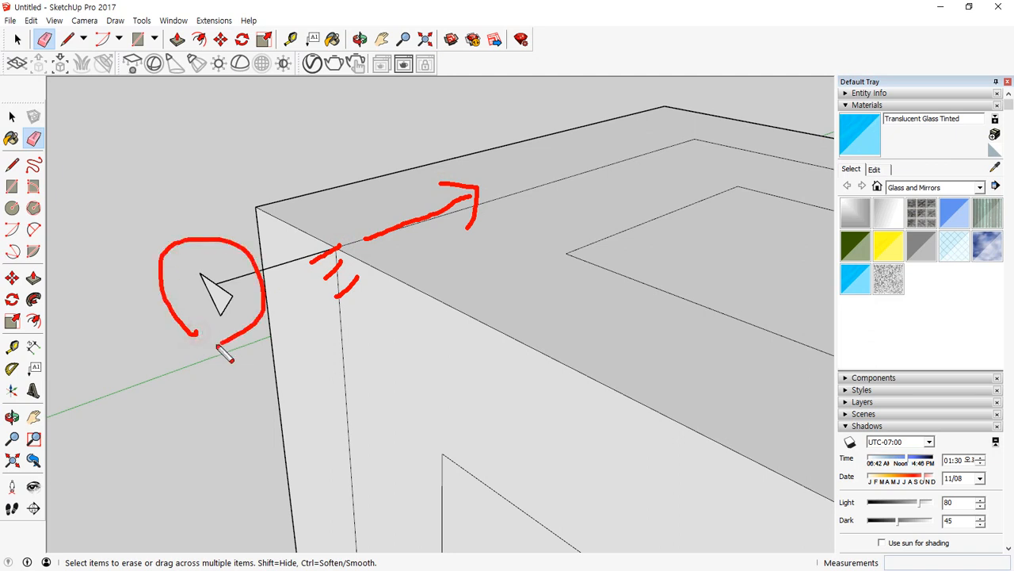
{"action": "key", "text": "Escape"}
Draw a line along the green axis from the top face's inner square corner to the front-left edge and extend it outward level with the triangle.
{"action": "key", "text": "l"}
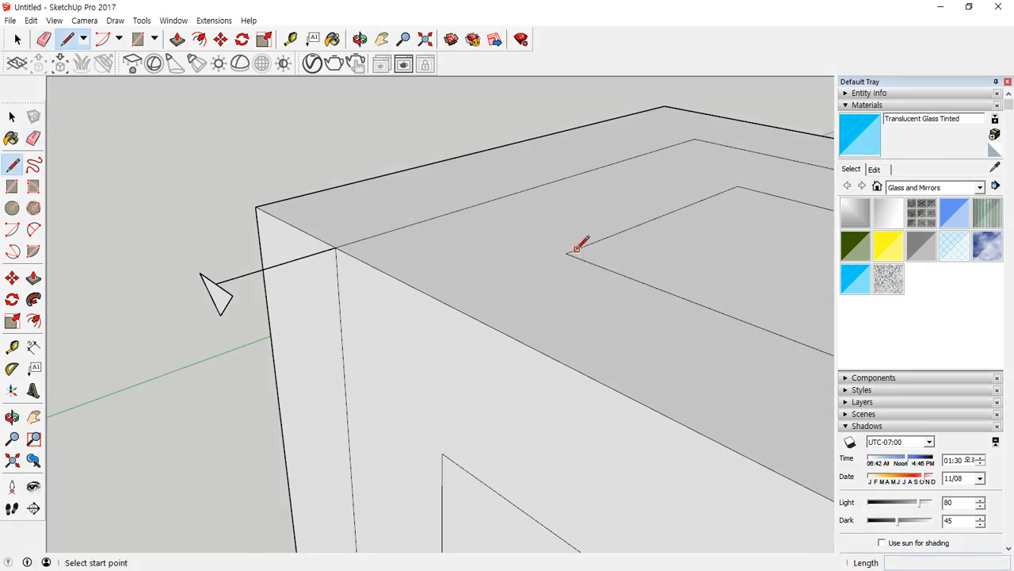
{"action": "left_click", "coordinate": [566, 254]}
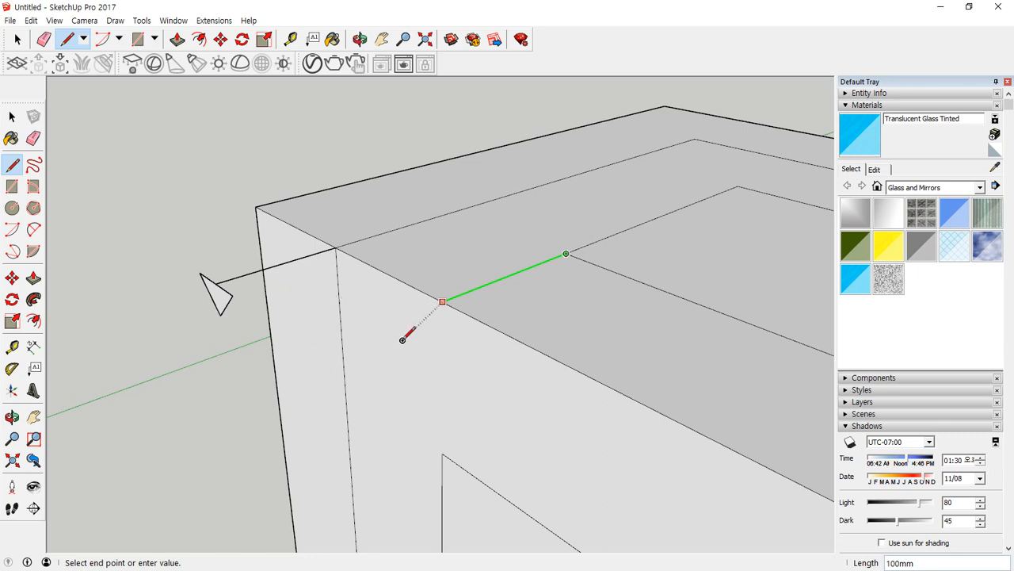
{"action": "left_click", "coordinate": [442, 301]}
{"action": "left_click", "coordinate": [442, 301]}
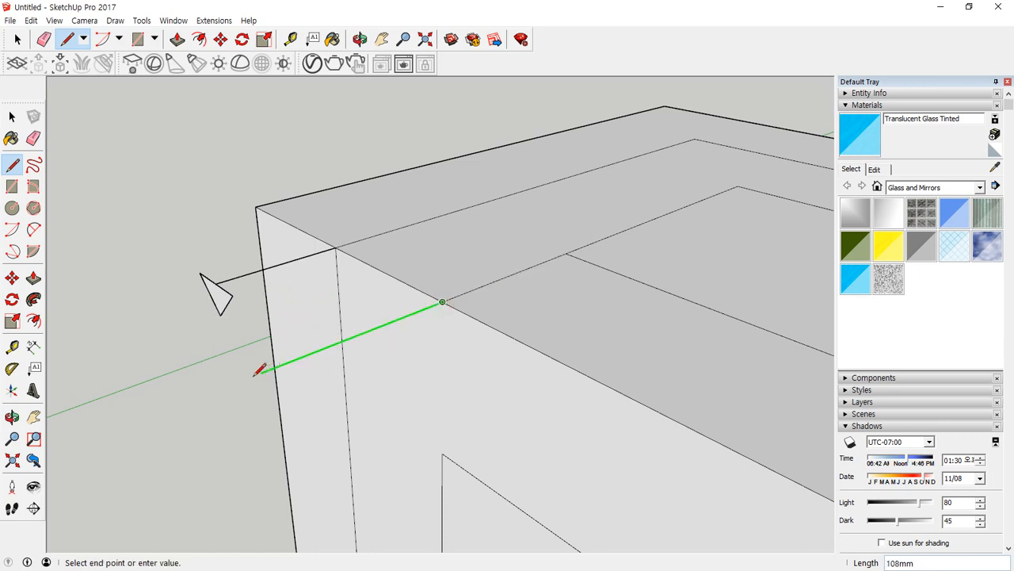
{"action": "left_click", "coordinate": [200, 289]}
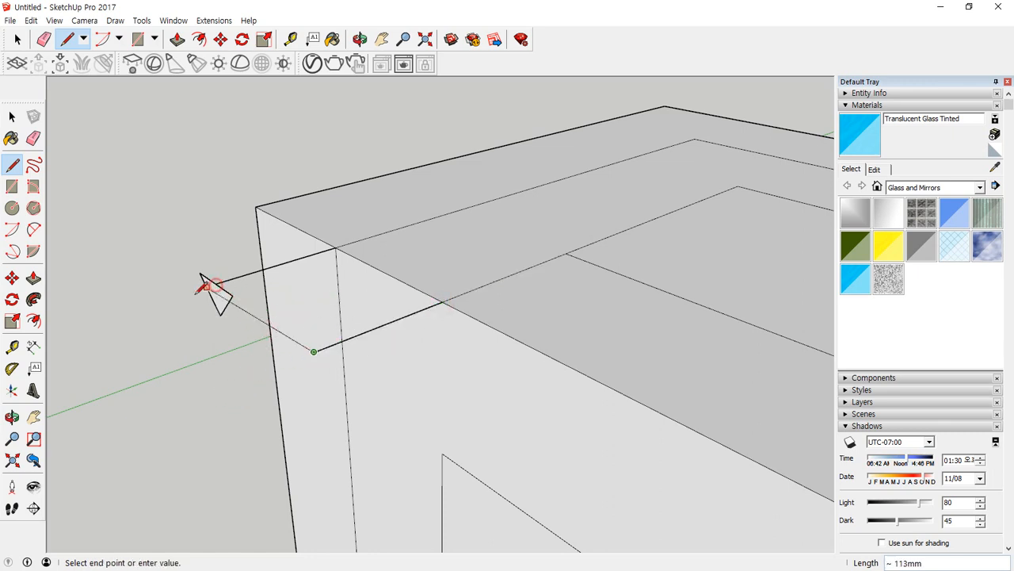
Copy the triangle 100 mm along the red axis onto the free end of the second guide line.
{"action": "key", "text": "space"}
{"action": "left_click_drag", "start_coordinate": [175, 247], "coordinate": [223, 323]}
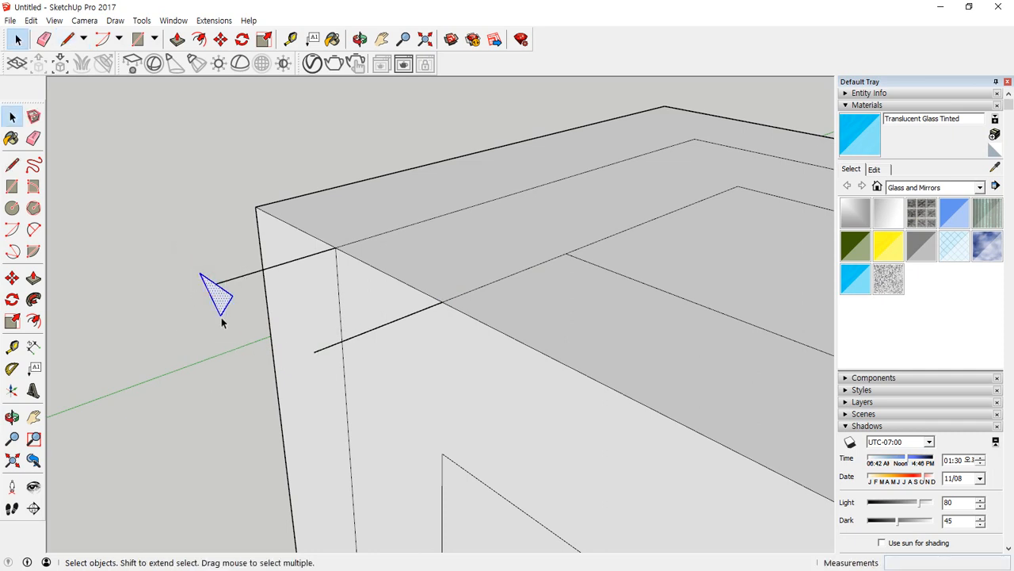
{"action": "key", "text": "m"}
{"action": "left_click", "coordinate": [215, 284]}
{"action": "key", "text": "ctrl"}
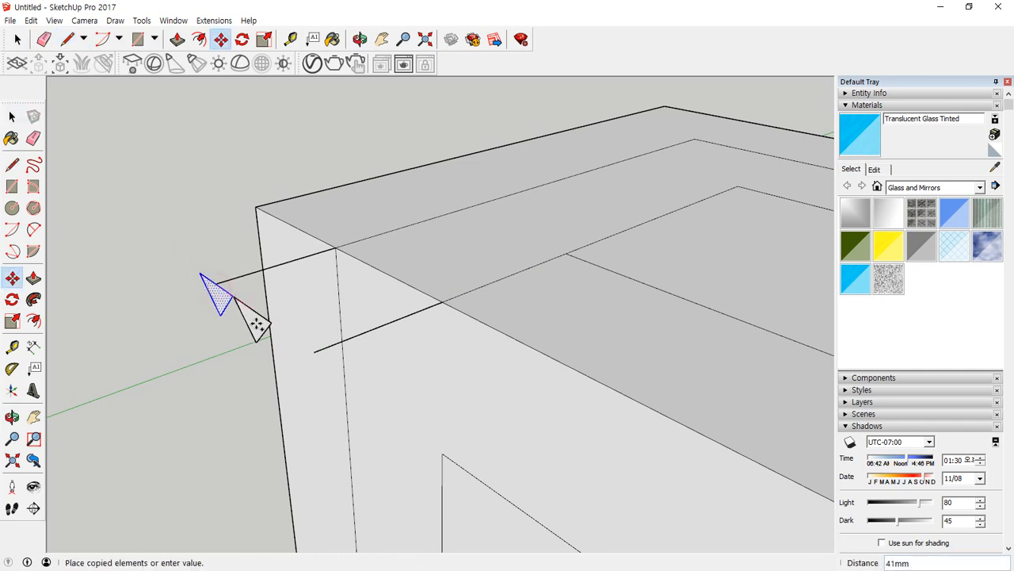
{"action": "left_click", "coordinate": [308, 347]}
Erase the guide lines leading to the two triangles, including the segment across the top face.
{"action": "key", "text": "e"}
{"action": "left_click", "coordinate": [399, 317]}
{"action": "left_click", "coordinate": [295, 261]}
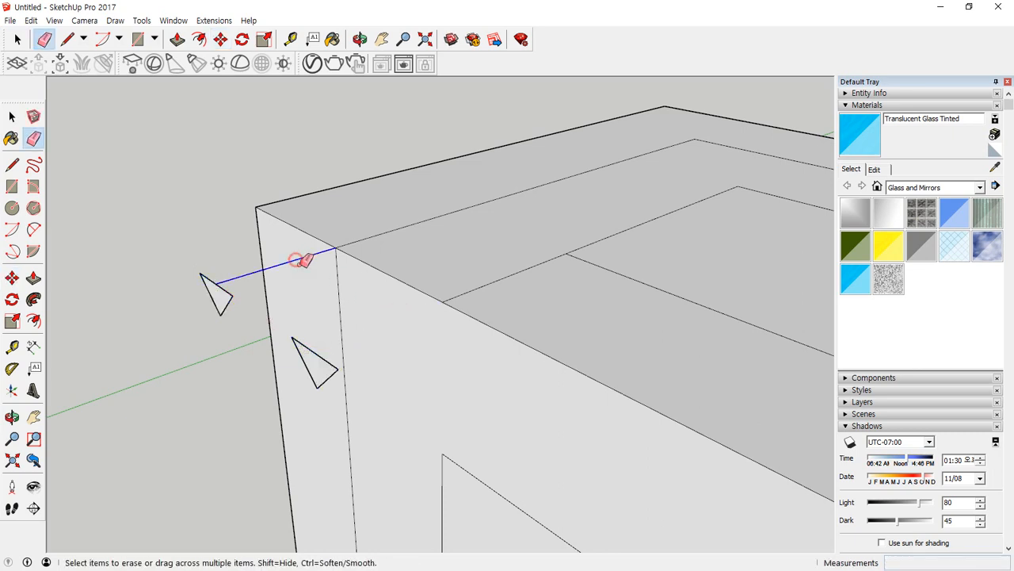
{"action": "left_click_drag", "start_coordinate": [489, 267], "coordinate": [547, 362]}
{"action": "scroll", "coordinate": [554, 338], "scroll_direction": "down", "scroll_amount": 1}
{"action": "middle_click_drag", "start_coordinate": [584, 335], "coordinate": [430, 229]}
{"action": "mouse_move", "coordinate": [451, 267]}
{"action": "middle_mouse_down"}
{"action": "mouse_move", "coordinate": [467, 285]}
{"action": "mouse_move", "coordinate": [365, 290]}
{"action": "middle_mouse_up"}
{"action": "mouse_move", "coordinate": [308, 252]}
{"action": "left_mouse_down"}
{"action": "mouse_move", "coordinate": [319, 462]}
{"action": "mouse_move", "coordinate": [454, 556]}
{"action": "mouse_move", "coordinate": [492, 350]}
{"action": "mouse_move", "coordinate": [331, 287]}
{"action": "left_mouse_up"}
{"action": "left_click_drag", "start_coordinate": [310, 111], "coordinate": [407, 111]}
{"action": "left_click_drag", "start_coordinate": [351, 139], "coordinate": [503, 120]}
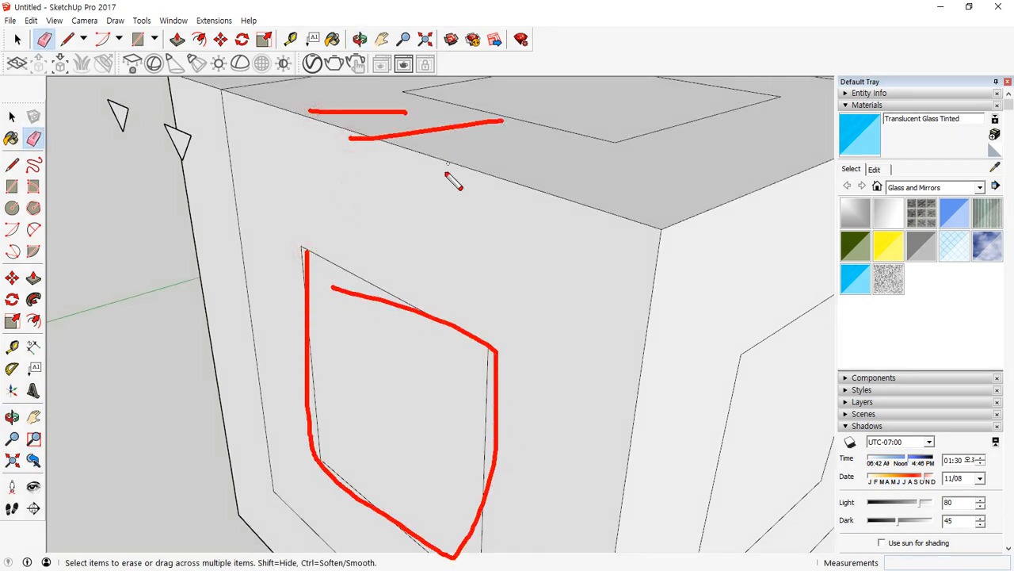
{"action": "key", "text": "Escape"}
Draw a 100 mm vertical line from the front-left face's upper inner square corner to the top edge and extend it above the cube.
{"action": "middle_click_drag", "start_coordinate": [429, 205], "coordinate": [412, 355]}
{"action": "key", "text": "l"}
{"action": "left_click", "coordinate": [290, 366]}
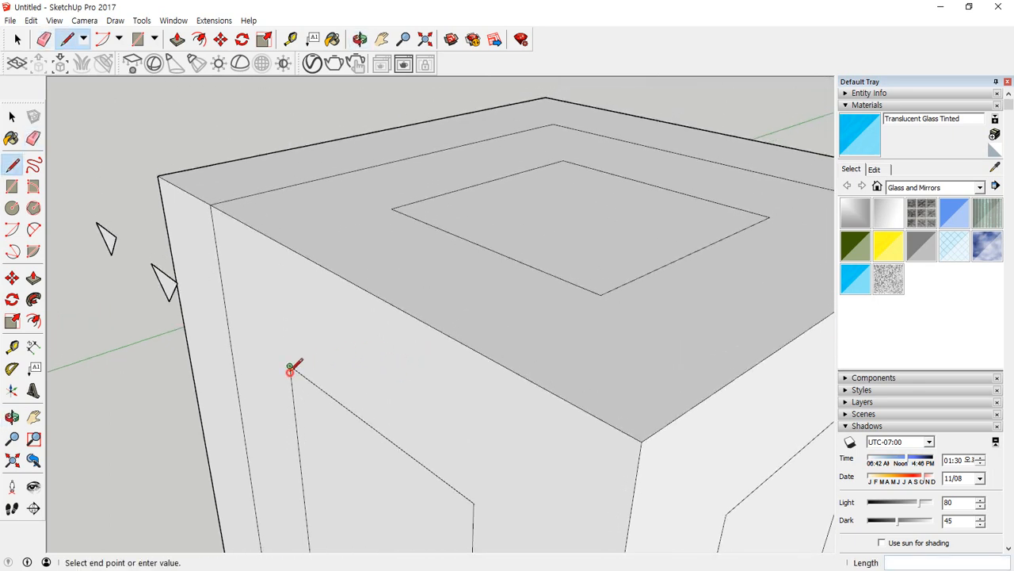
{"action": "left_click", "coordinate": [277, 240]}
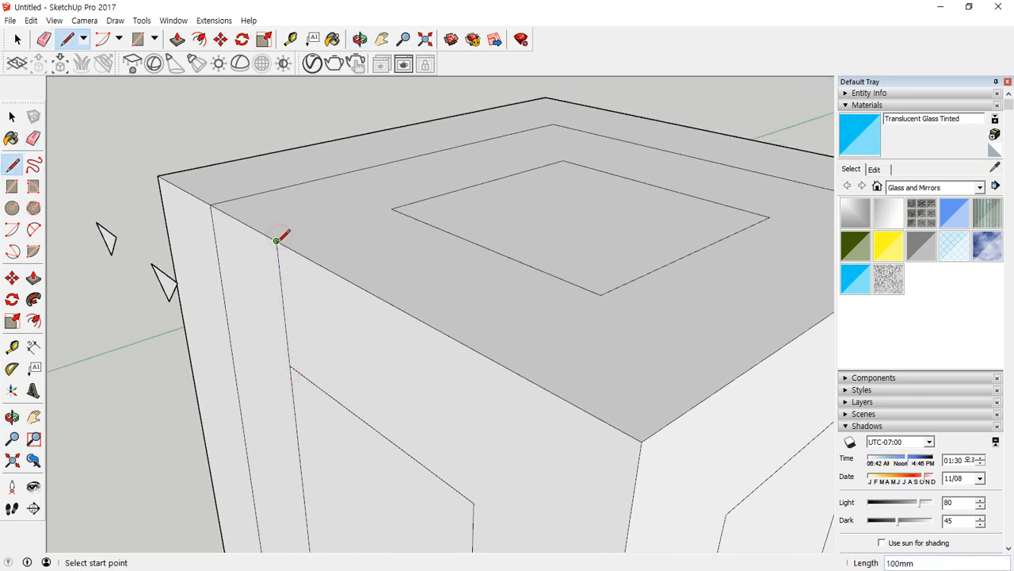
{"action": "left_click", "coordinate": [278, 240]}
{"action": "left_click", "coordinate": [265, 136]}
{"action": "key", "text": "space"}
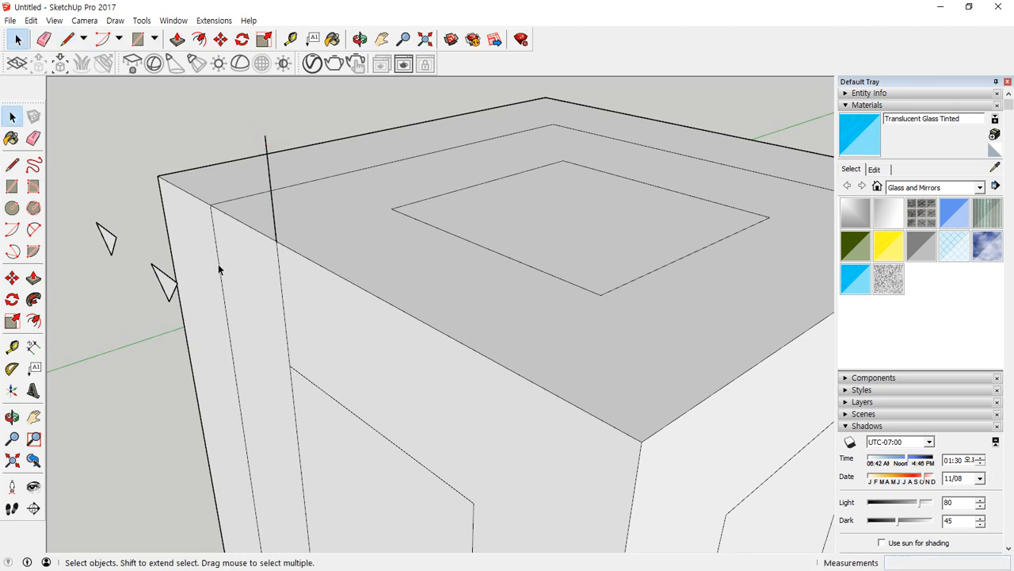
Copy the triangle nearest the front-left face onto the upper end of the new vertical line.
{"action": "key", "text": "m"}
{"action": "left_click", "coordinate": [163, 275]}
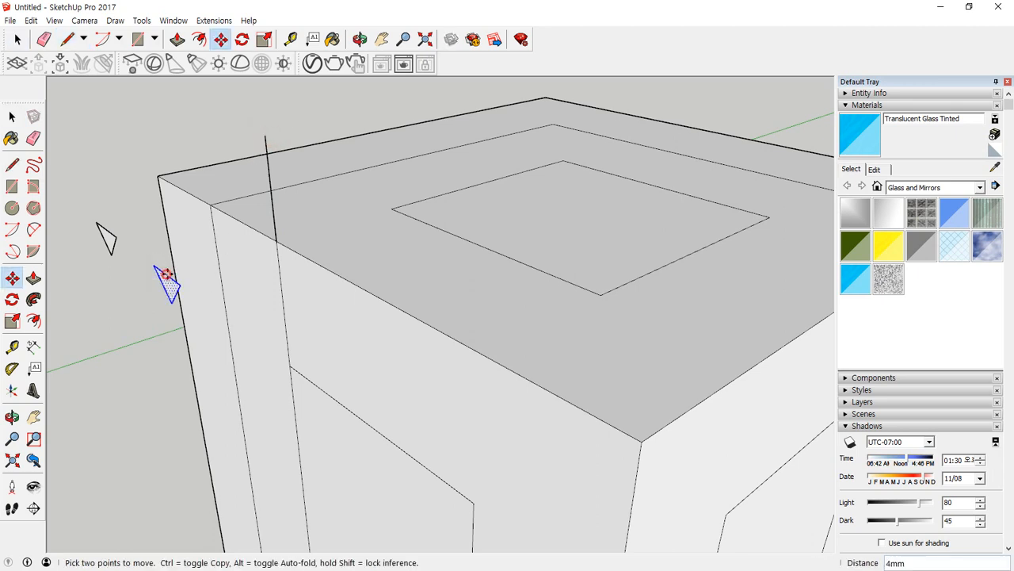
{"action": "key", "text": "ctrl"}
{"action": "left_click", "coordinate": [266, 136]}
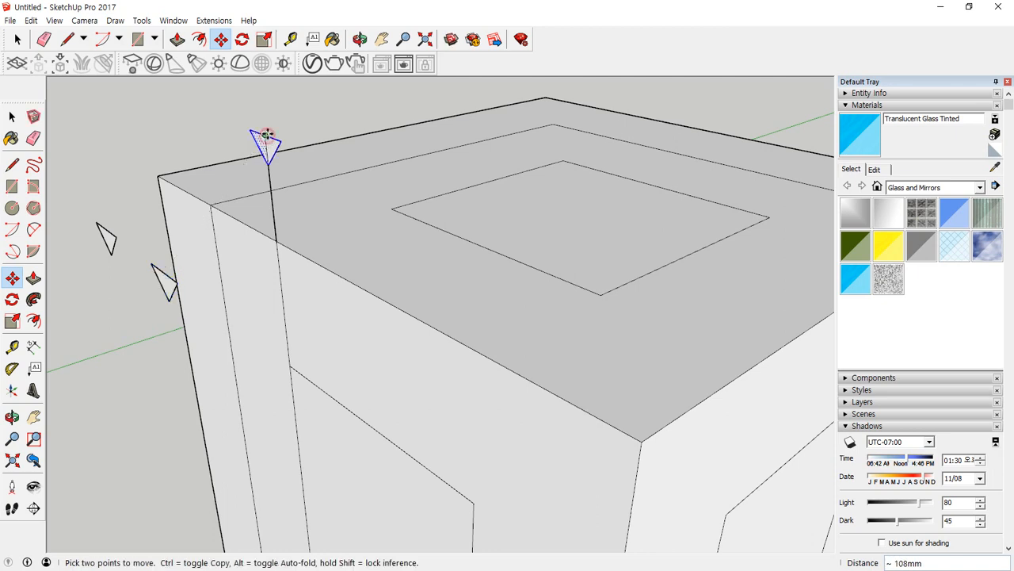
Rotate the copied triangle 90° about the red axis so it lies flat, and erase its centre line and the line rising to it.
{"action": "scroll", "coordinate": [267, 136], "scroll_direction": "up", "scroll_amount": 5}
{"action": "key", "text": "space"}
{"action": "left_click", "coordinate": [284, 171]}
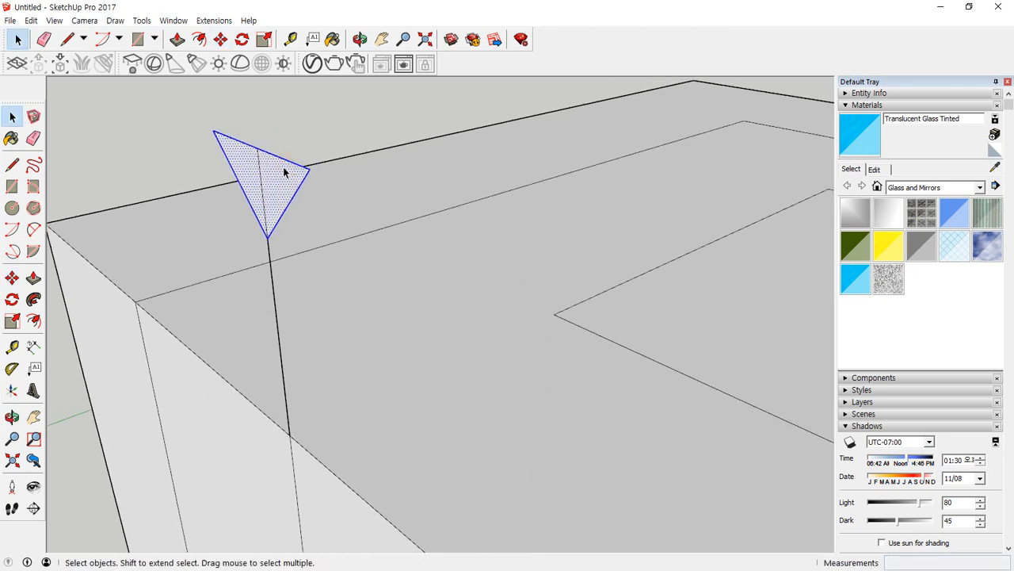
{"action": "key", "text": "q"}
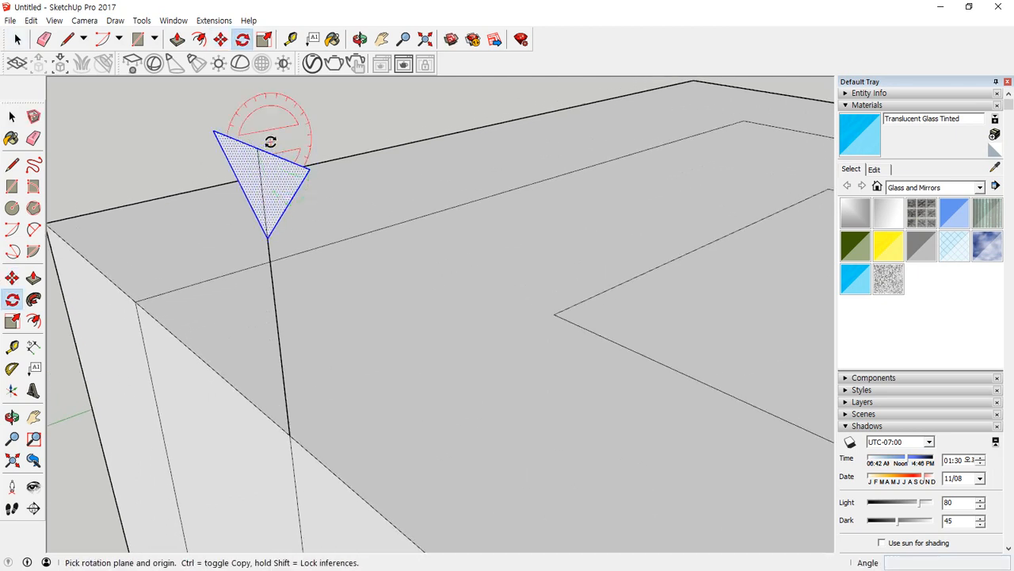
{"action": "left_click", "coordinate": [257, 149]}
{"action": "left_click", "coordinate": [272, 231]}
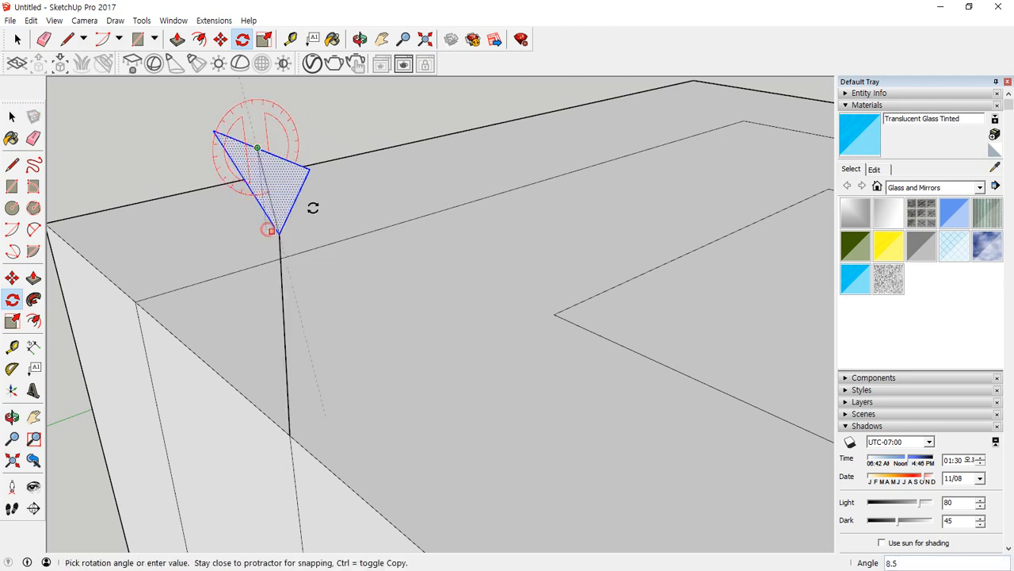
{"action": "left_click", "coordinate": [346, 114]}
{"action": "key", "text": "e"}
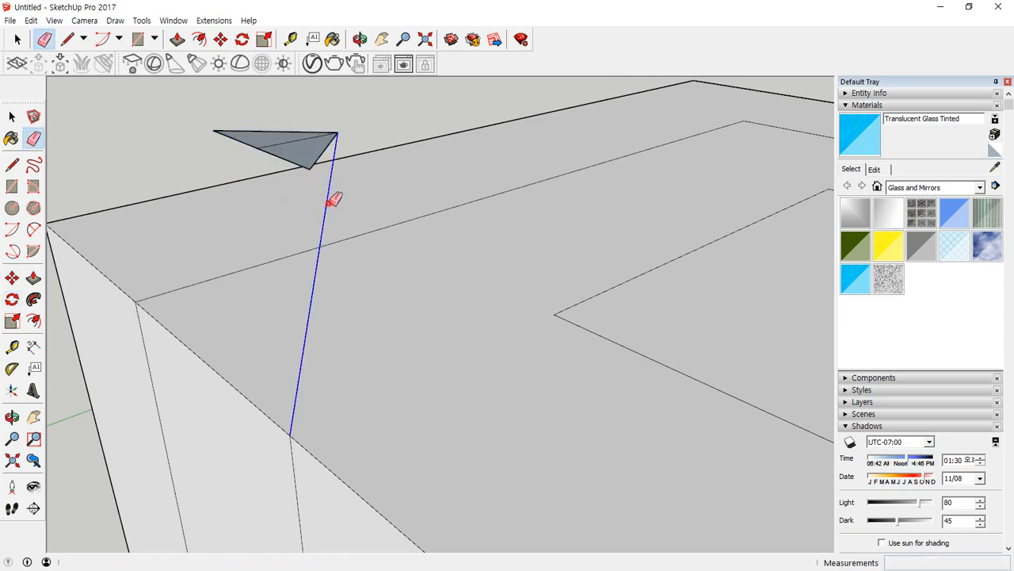
{"action": "mouse_move", "coordinate": [306, 139]}
{"action": "middle_mouse_down"}
{"action": "mouse_move", "coordinate": [344, 170]}
{"action": "mouse_move", "coordinate": [500, 215]}
{"action": "mouse_move", "coordinate": [500, 240]}
{"action": "mouse_move", "coordinate": [419, 204]}
{"action": "mouse_move", "coordinate": [417, 193]}
{"action": "middle_mouse_up"}
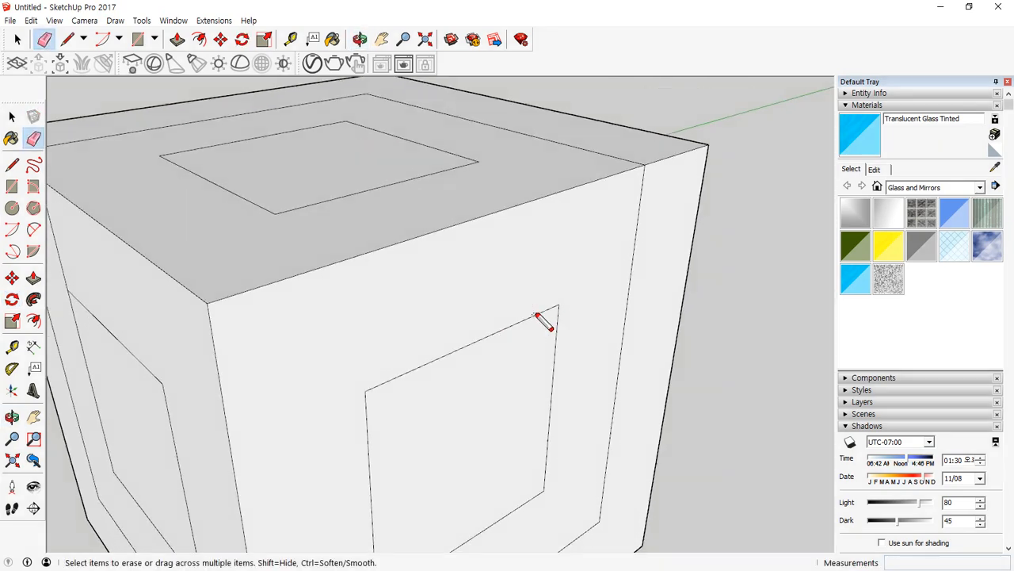
{"action": "mouse_move", "coordinate": [547, 308]}
{"action": "left_mouse_down"}
{"action": "mouse_move", "coordinate": [369, 372]}
{"action": "mouse_move", "coordinate": [371, 508]}
{"action": "left_mouse_up"}
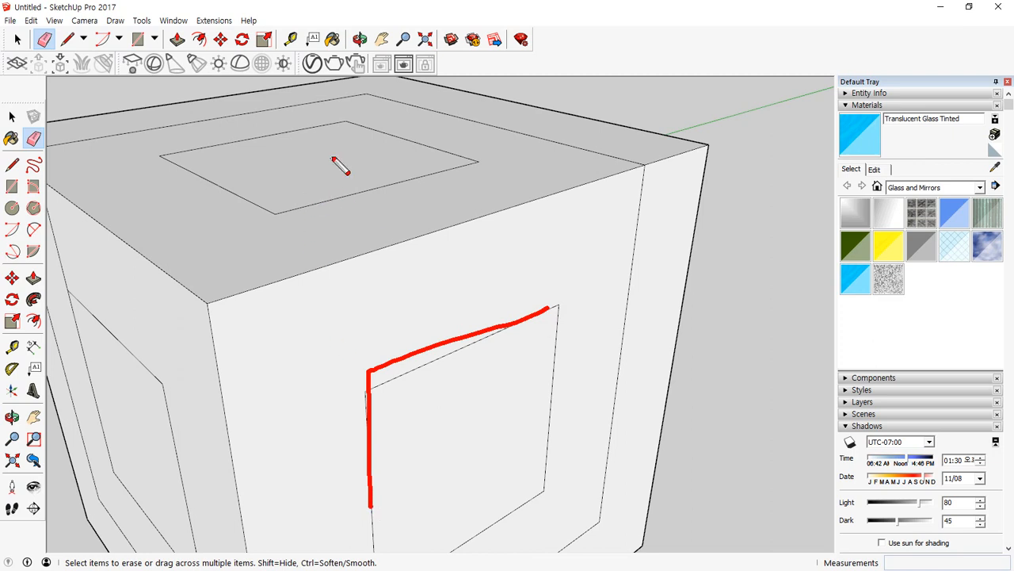
{"action": "left_click_drag", "start_coordinate": [333, 151], "coordinate": [341, 295]}
{"action": "left_click_drag", "start_coordinate": [310, 211], "coordinate": [292, 249]}
{"action": "left_click_drag", "start_coordinate": [317, 229], "coordinate": [322, 248]}
{"action": "left_click_drag", "start_coordinate": [376, 216], "coordinate": [380, 248]}
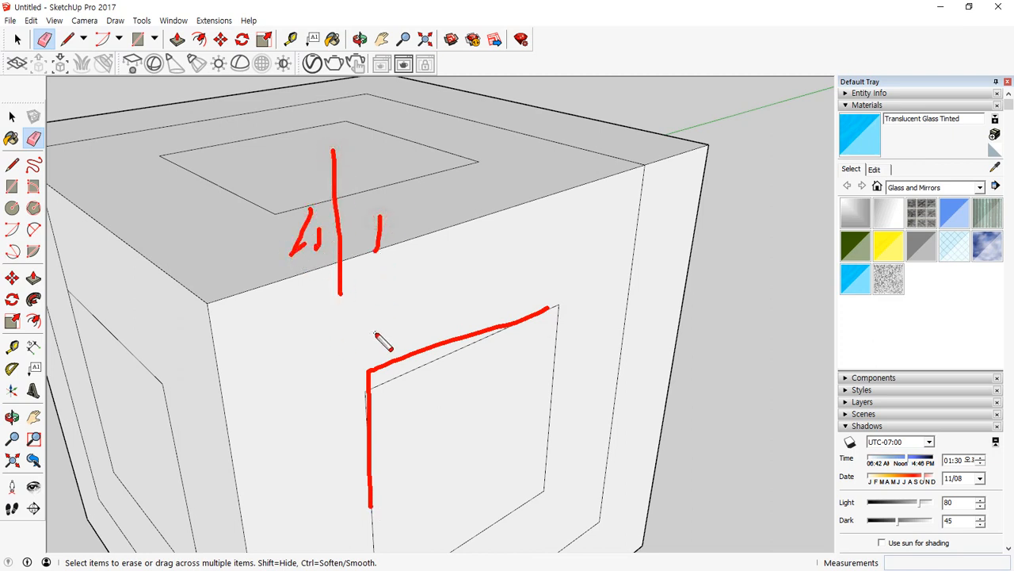
{"action": "key", "text": "Escape"}
Draw a vertical line about 166 mm long from the right face's nearer upper inner square corner up past the top edge.
{"action": "key", "text": "l"}
{"action": "left_click", "coordinate": [365, 390]}
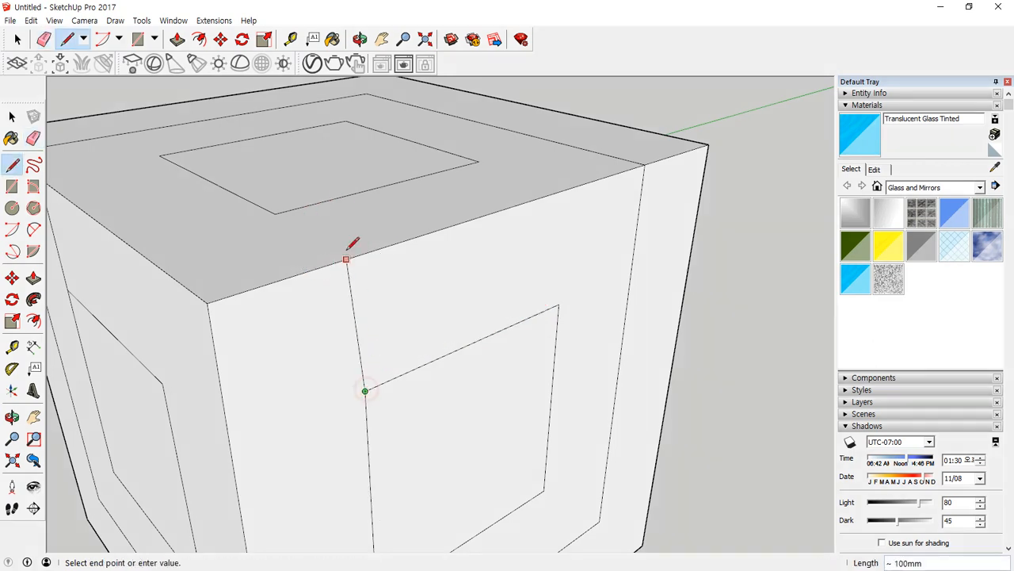
{"action": "left_click", "coordinate": [351, 152]}
{"action": "key", "text": "Escape"}
{"action": "mouse_move", "coordinate": [351, 152]}
{"action": "middle_mouse_down"}
{"action": "mouse_move", "coordinate": [381, 301]}
{"action": "mouse_move", "coordinate": [392, 279]}
{"action": "middle_mouse_up"}
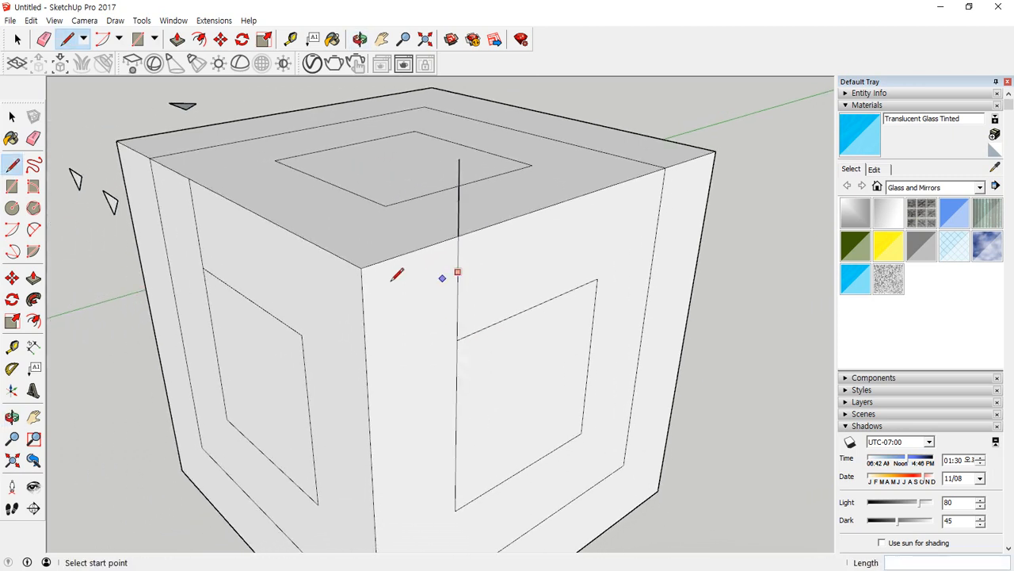
{"action": "mouse_move", "coordinate": [136, 196]}
{"action": "left_mouse_down"}
{"action": "mouse_move", "coordinate": [106, 215]}
{"action": "mouse_move", "coordinate": [140, 231]}
{"action": "left_mouse_up"}
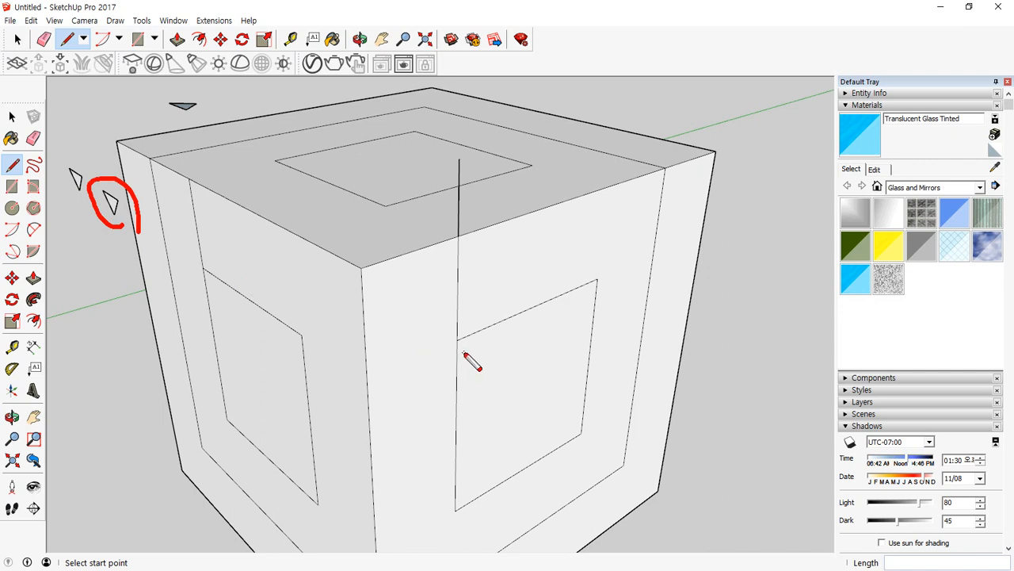
{"action": "left_click_drag", "start_coordinate": [457, 341], "coordinate": [296, 413]}
{"action": "mouse_move", "coordinate": [237, 367]}
{"action": "left_mouse_down"}
{"action": "mouse_move", "coordinate": [294, 408]}
{"action": "mouse_move", "coordinate": [249, 343]}
{"action": "left_mouse_up"}
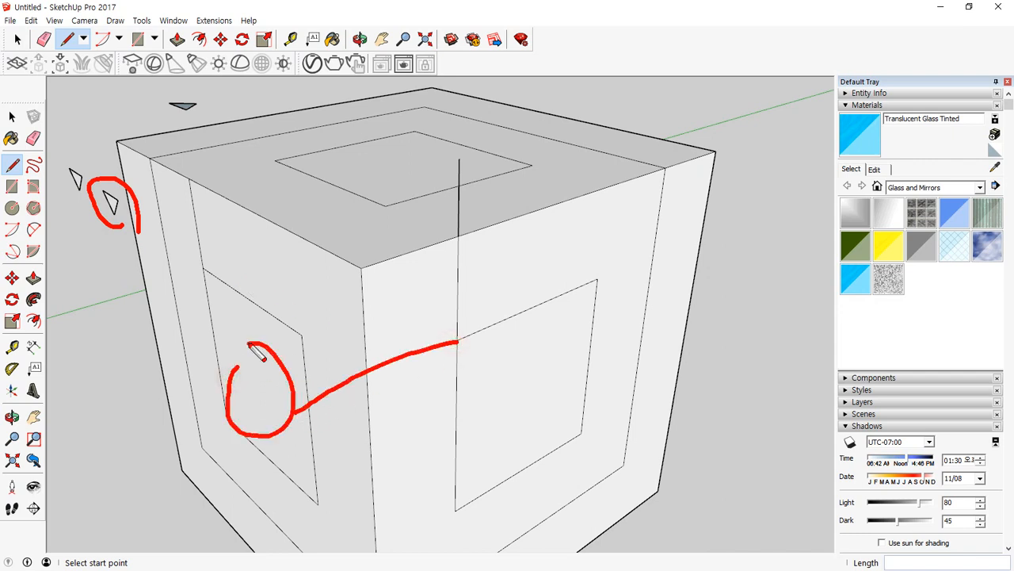
{"action": "key", "text": "Escape"}
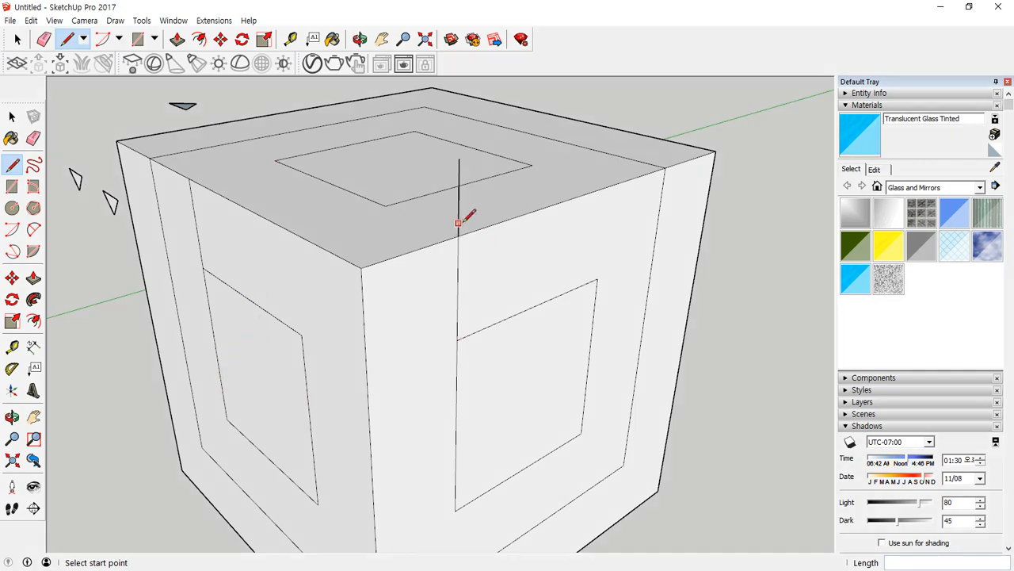
{"action": "left_click_drag", "start_coordinate": [462, 228], "coordinate": [490, 212]}
{"action": "mouse_move", "coordinate": [204, 117]}
{"action": "left_mouse_down"}
{"action": "mouse_move", "coordinate": [200, 83]}
{"action": "mouse_move", "coordinate": [386, 144]}
{"action": "mouse_move", "coordinate": [389, 173]}
{"action": "left_mouse_up"}
{"action": "left_click_drag", "start_coordinate": [465, 377], "coordinate": [465, 378]}
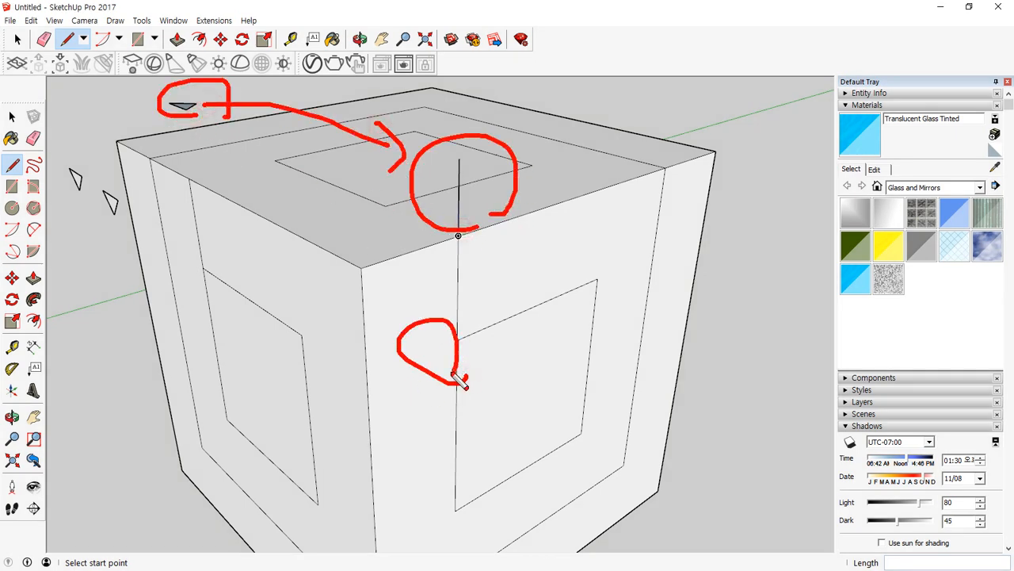
{"action": "mouse_move", "coordinate": [107, 230]}
{"action": "left_mouse_down"}
{"action": "mouse_move", "coordinate": [102, 213]}
{"action": "mouse_move", "coordinate": [204, 319]}
{"action": "mouse_move", "coordinate": [336, 366]}
{"action": "left_mouse_up"}
{"action": "key", "text": "Escape"}
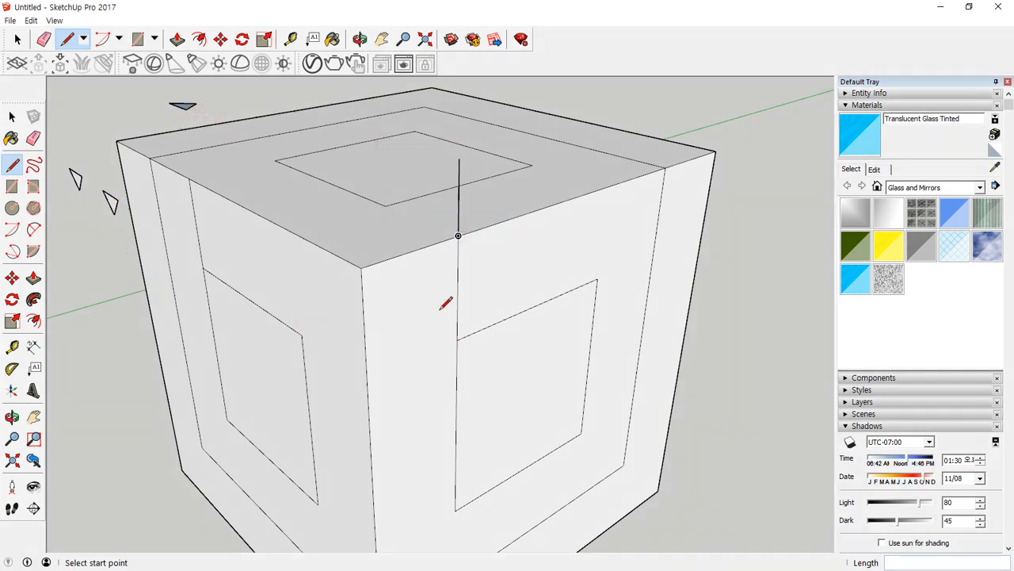
Erase the guide segments between the inner squares and the top edge on the two side faces.
{"action": "key", "text": "e"}
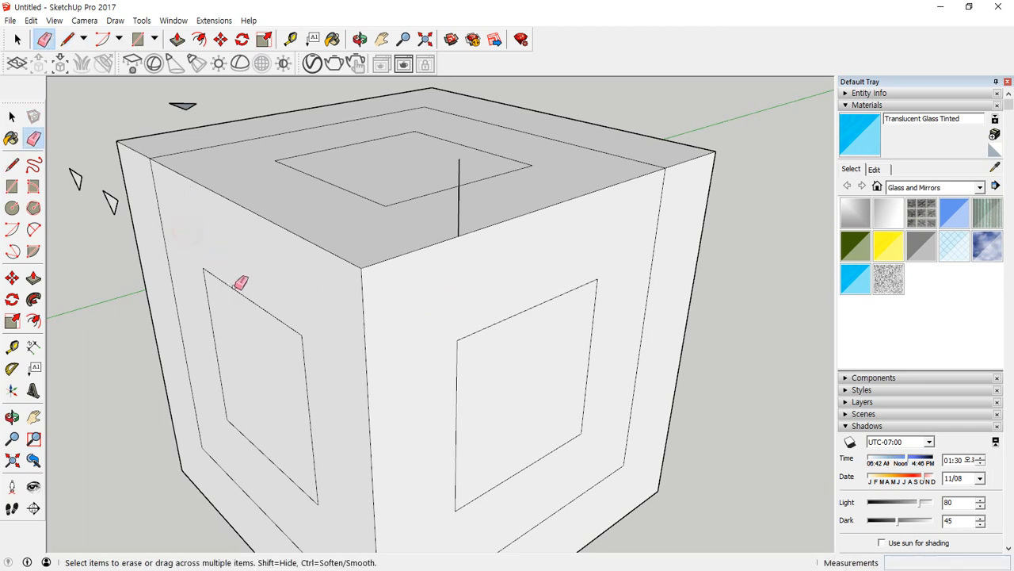
{"action": "scroll", "coordinate": [202, 91], "scroll_direction": "up", "scroll_amount": 3}
Copy the flat triangle onto the upper end of the vertical line above the right face's top edge.
{"action": "key", "text": "space"}
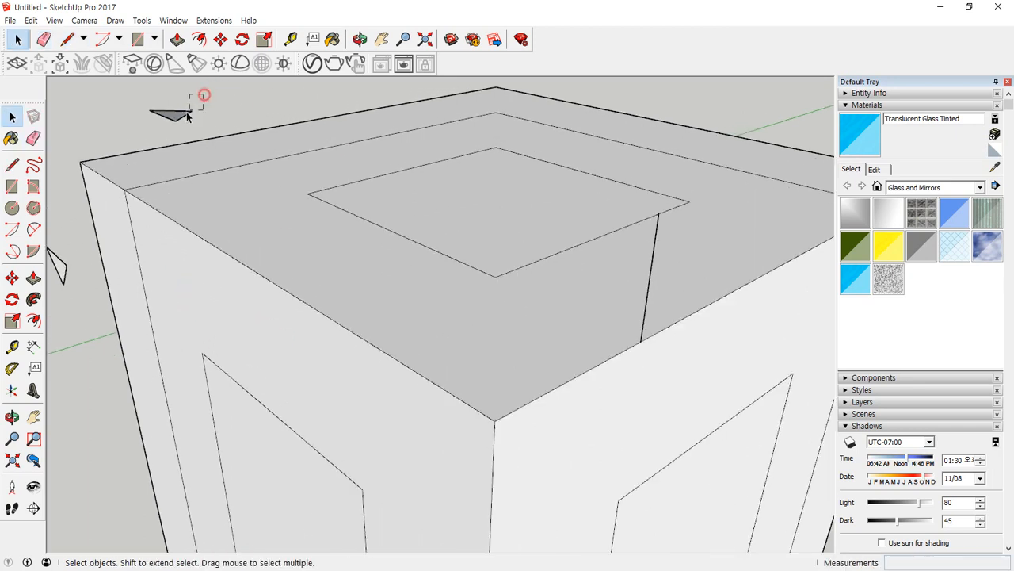
{"action": "scroll", "coordinate": [147, 115], "scroll_direction": "up", "scroll_amount": 3}
{"action": "middle_click_drag", "start_coordinate": [204, 113], "coordinate": [198, 175]}
{"action": "scroll", "coordinate": [198, 176], "scroll_direction": "down", "scroll_amount": 3}
{"action": "key", "text": "m"}
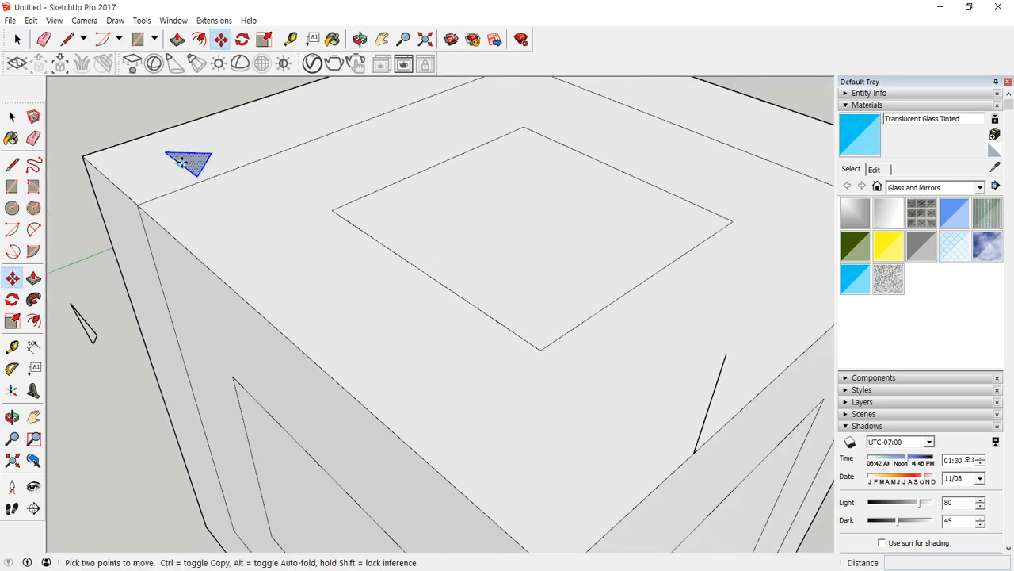
{"action": "left_click", "coordinate": [182, 162]}
{"action": "key", "text": "ctrl"}
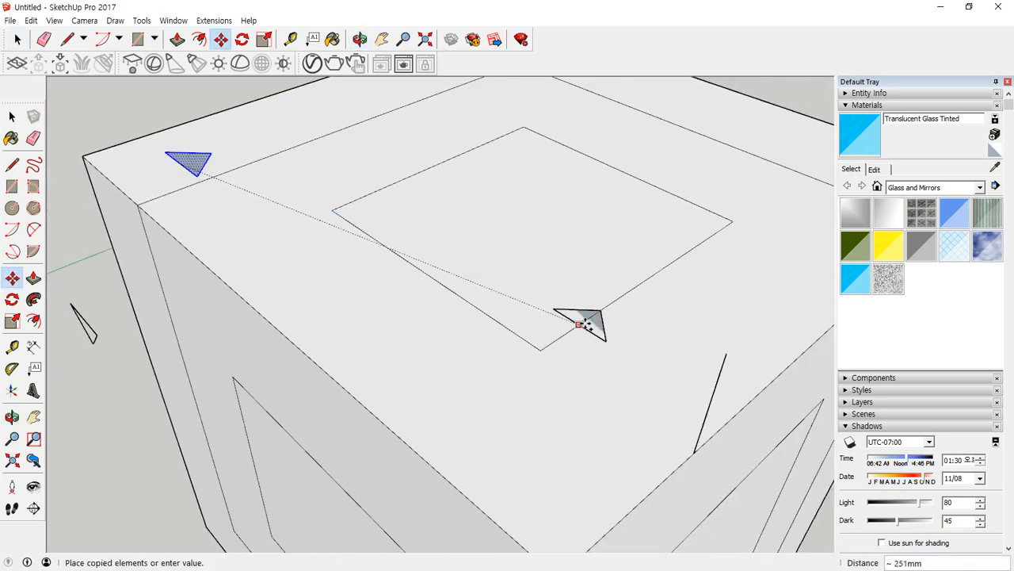
{"action": "left_click", "coordinate": [728, 356]}
Rotate the copied flat triangle about the vertical axis at the line's end so its base runs along the green axis.
{"action": "scroll", "coordinate": [733, 352], "scroll_direction": "up", "scroll_amount": 3}
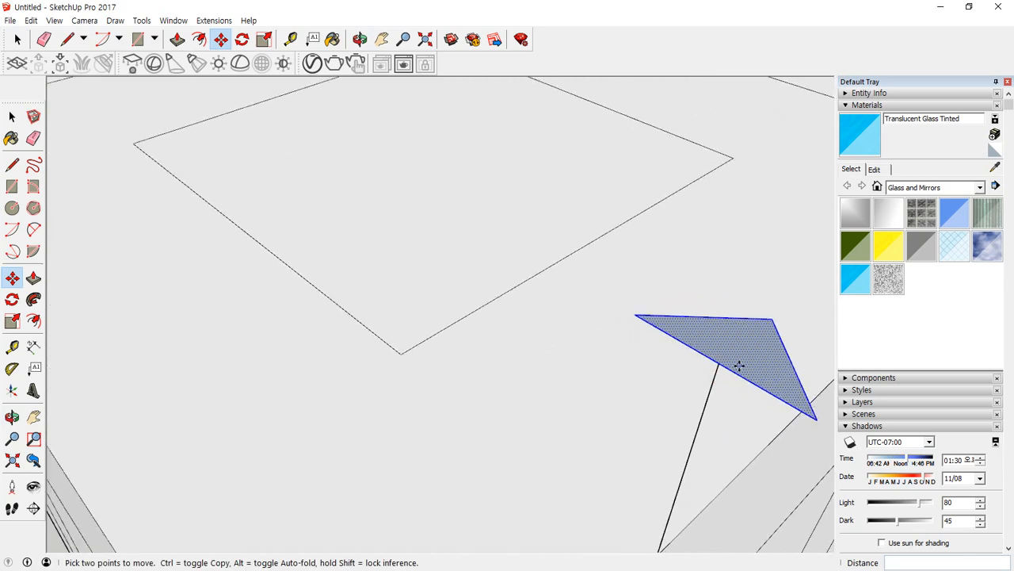
{"action": "key", "text": "q"}
{"action": "left_click", "coordinate": [720, 364]}
{"action": "left_click", "coordinate": [767, 382]}
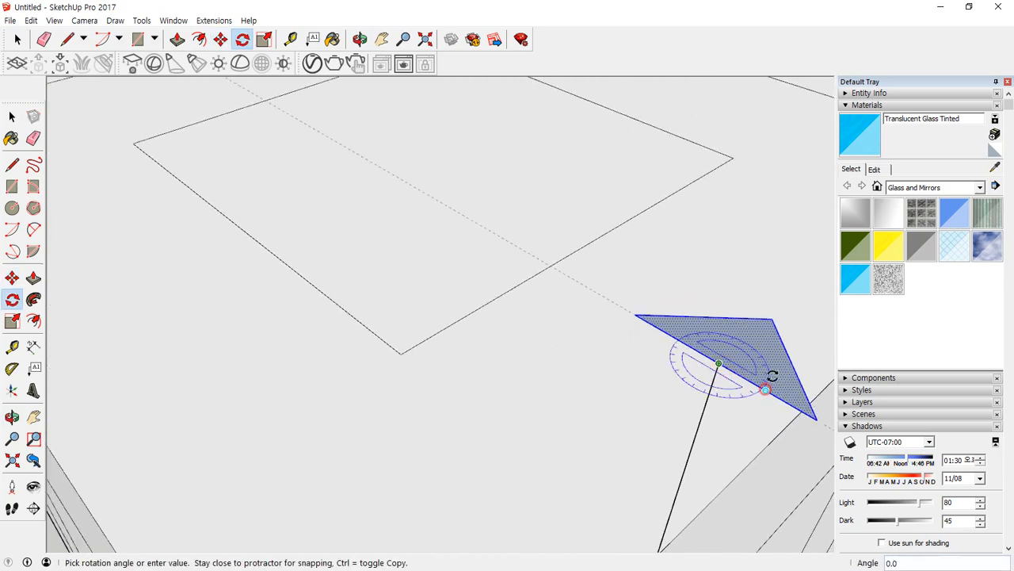
{"action": "left_click", "coordinate": [760, 321]}
Erase the vertical guide line below the rotated flat triangle.
{"action": "key", "text": "space"}
{"action": "mouse_move", "coordinate": [711, 462]}
{"action": "middle_mouse_down"}
{"action": "mouse_move", "coordinate": [616, 312]}
{"action": "mouse_move", "coordinate": [635, 428]}
{"action": "mouse_move", "coordinate": [663, 444]}
{"action": "mouse_move", "coordinate": [476, 369]}
{"action": "mouse_move", "coordinate": [498, 476]}
{"action": "mouse_move", "coordinate": [562, 440]}
{"action": "mouse_move", "coordinate": [333, 410]}
{"action": "mouse_move", "coordinate": [503, 349]}
{"action": "mouse_move", "coordinate": [593, 272]}
{"action": "mouse_move", "coordinate": [413, 347]}
{"action": "middle_mouse_up"}
{"action": "key", "text": "e"}
{"action": "left_click", "coordinate": [651, 439]}
{"action": "key", "text": "space"}
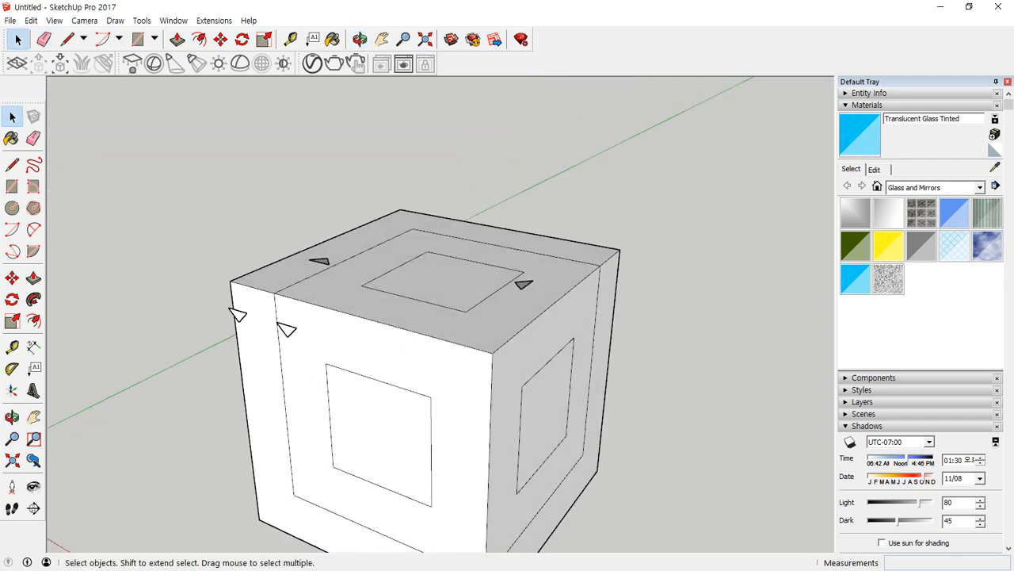
Sweep the upright triangle nearest the front-left face around the top face's inner square with Follow Me.
{"action": "middle_click_drag", "start_coordinate": [274, 304], "coordinate": [356, 343]}
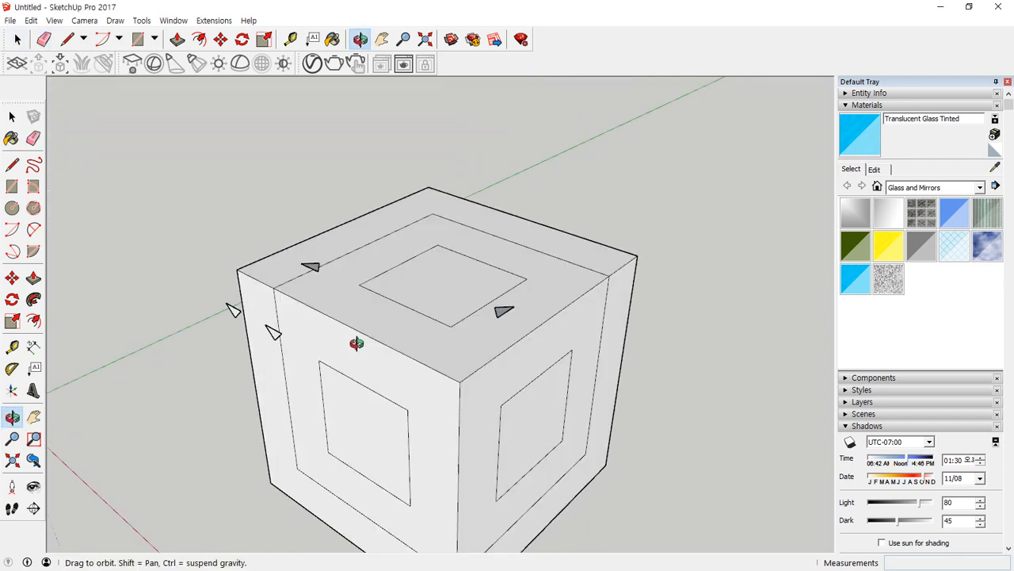
{"action": "left_click", "coordinate": [395, 292]}
{"action": "left_click", "coordinate": [433, 291], "text": "shift"}
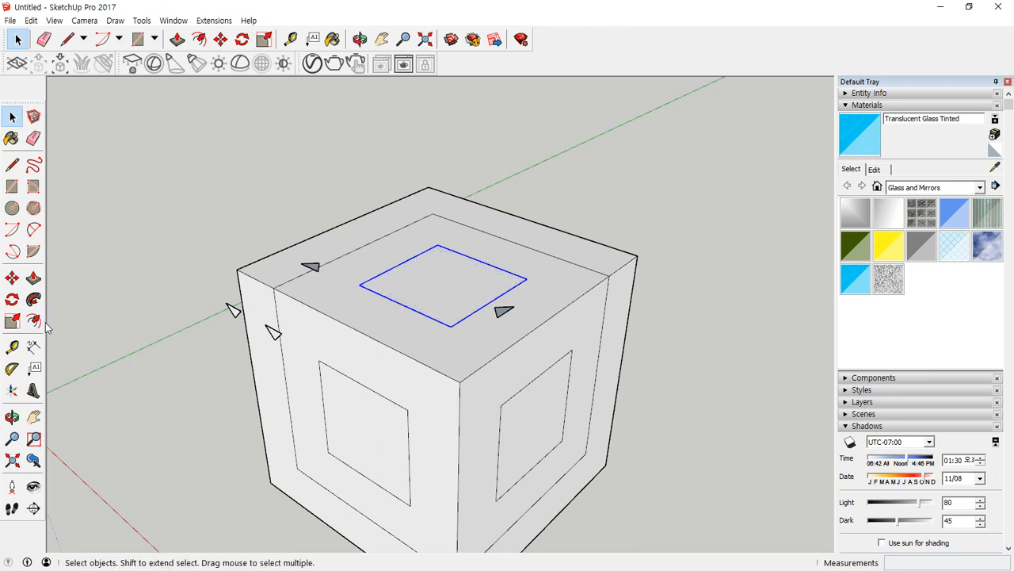
{"action": "left_click", "coordinate": [34, 299]}
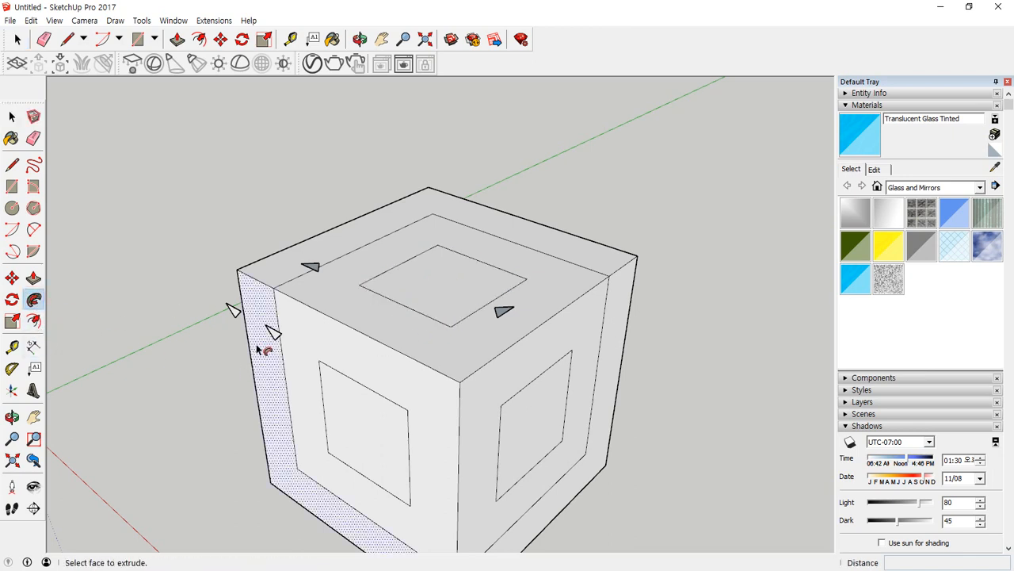
{"action": "left_click", "coordinate": [275, 337]}
{"action": "middle_click_drag", "start_coordinate": [464, 290], "coordinate": [535, 275]}
{"action": "key", "text": "space"}
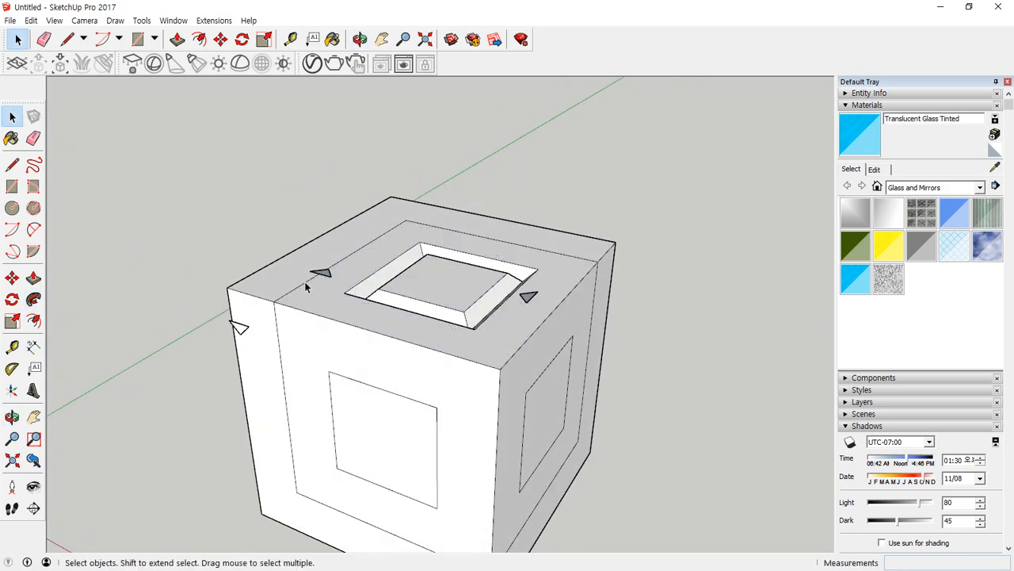
Select only the outer offset path edges across the top and side faces, and sweep the triangle beside the front-left face along them with Follow Me.
{"action": "left_click", "coordinate": [305, 284]}
{"action": "double_click", "coordinate": [423, 216], "text": "ctrl"}
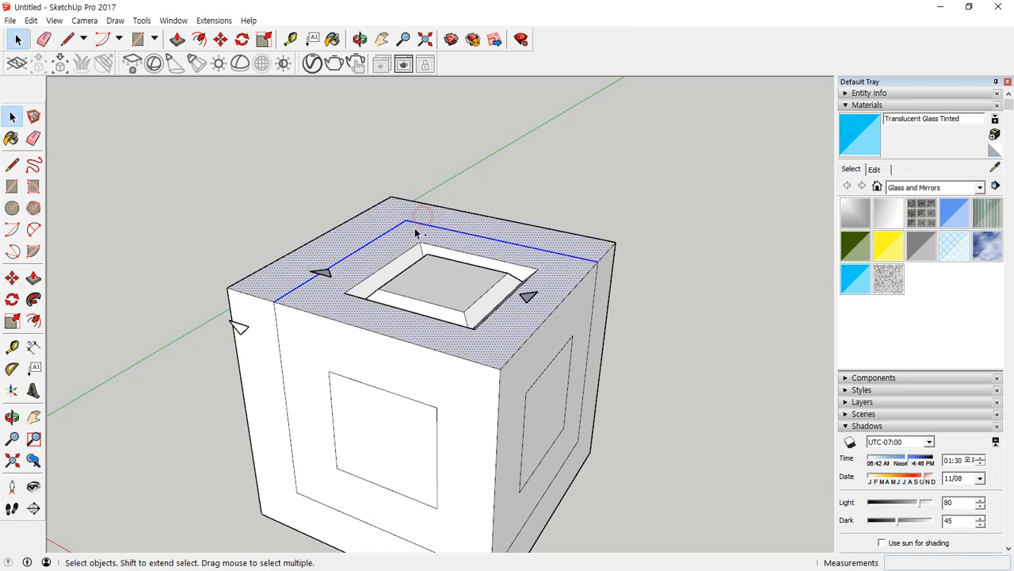
{"action": "double_click", "coordinate": [594, 323], "text": "ctrl"}
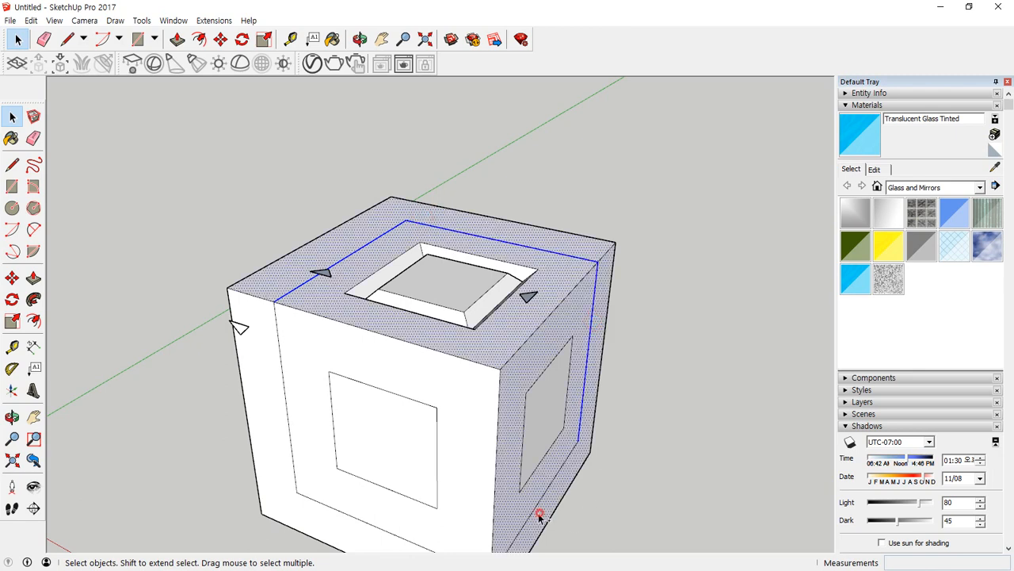
{"action": "left_click", "coordinate": [539, 515], "text": "ctrl"}
{"action": "double_click", "coordinate": [288, 502], "text": "ctrl"}
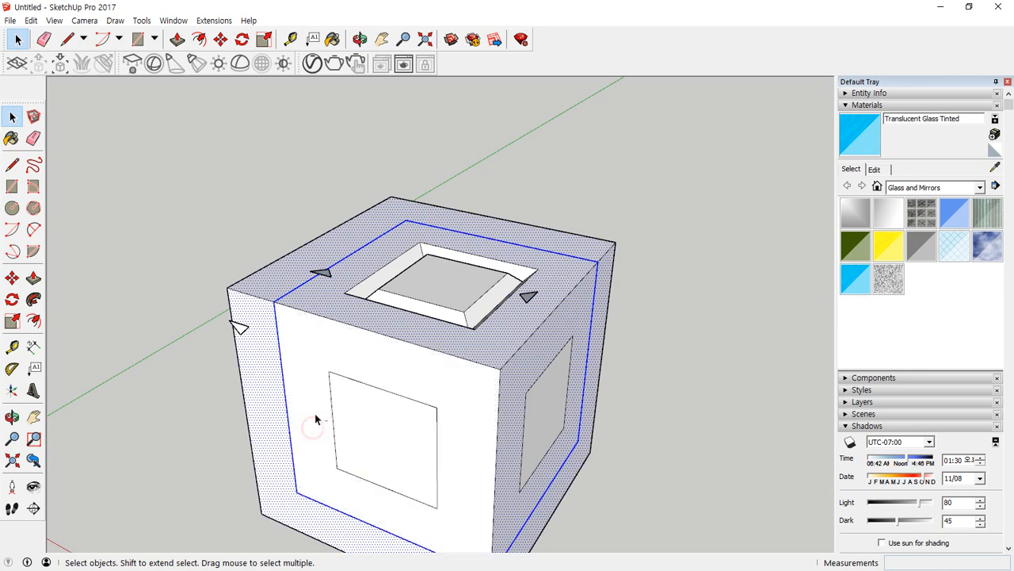
{"action": "left_click", "coordinate": [342, 309], "text": "ctrl+shift"}
{"action": "left_click", "coordinate": [285, 283], "text": "ctrl+shift"}
{"action": "left_click", "coordinate": [261, 325], "text": "ctrl+shift"}
{"action": "left_click", "coordinate": [539, 345], "text": "ctrl+shift"}
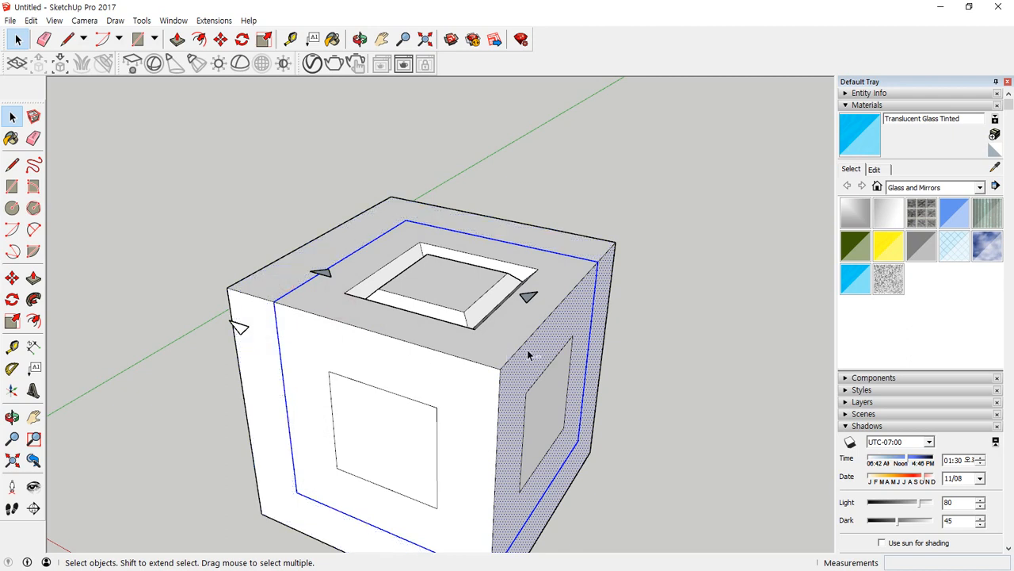
{"action": "left_click", "coordinate": [598, 341], "text": "ctrl+shift"}
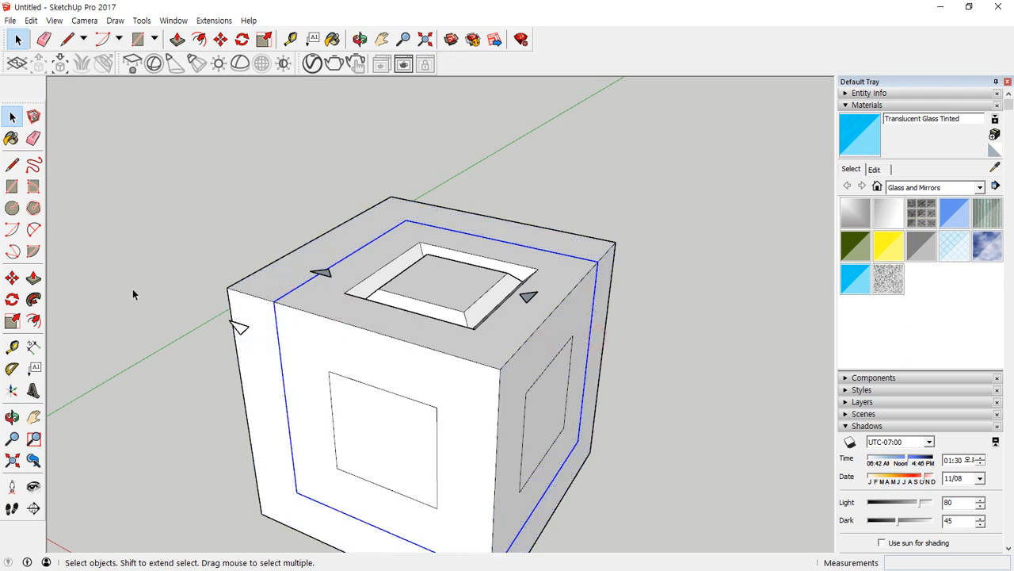
{"action": "left_click", "coordinate": [34, 299]}
{"action": "left_click", "coordinate": [239, 331]}
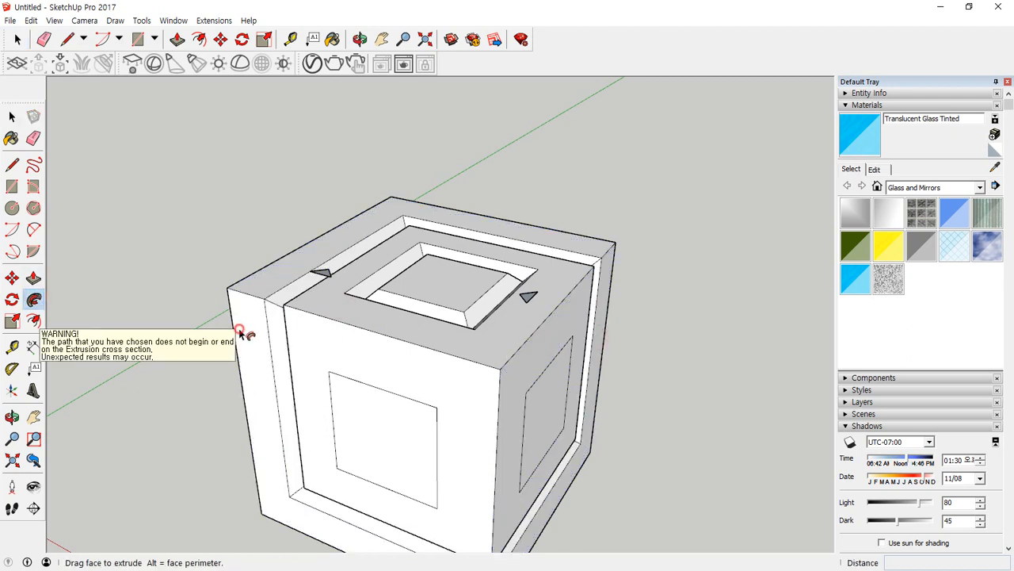
Sweep the small triangle above the top face's far-left edge around the front-left face's inner square with Follow Me.
{"action": "middle_click_drag", "start_coordinate": [523, 365], "coordinate": [446, 267]}
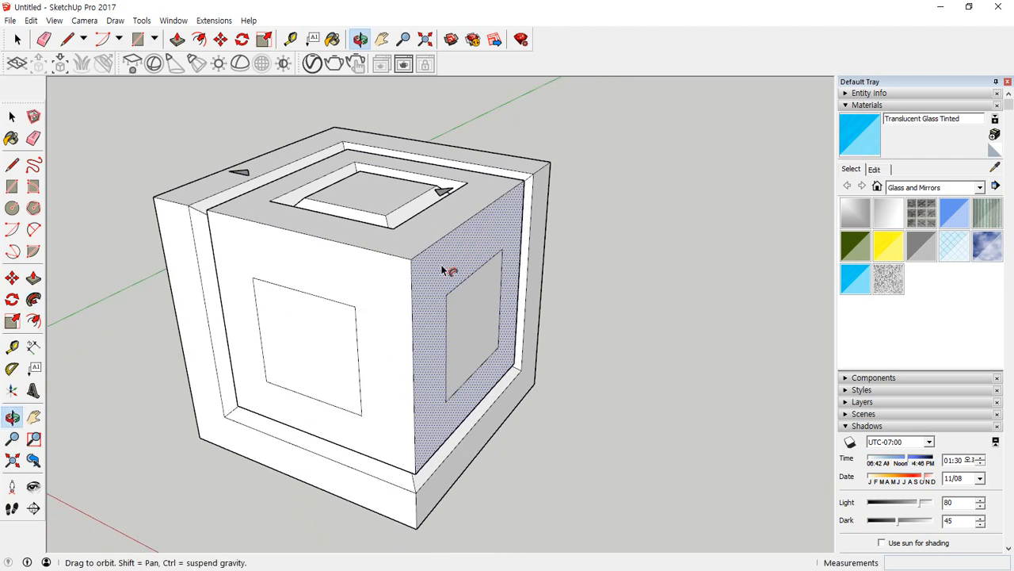
{"action": "key", "text": "space"}
{"action": "left_click", "coordinate": [298, 314]}
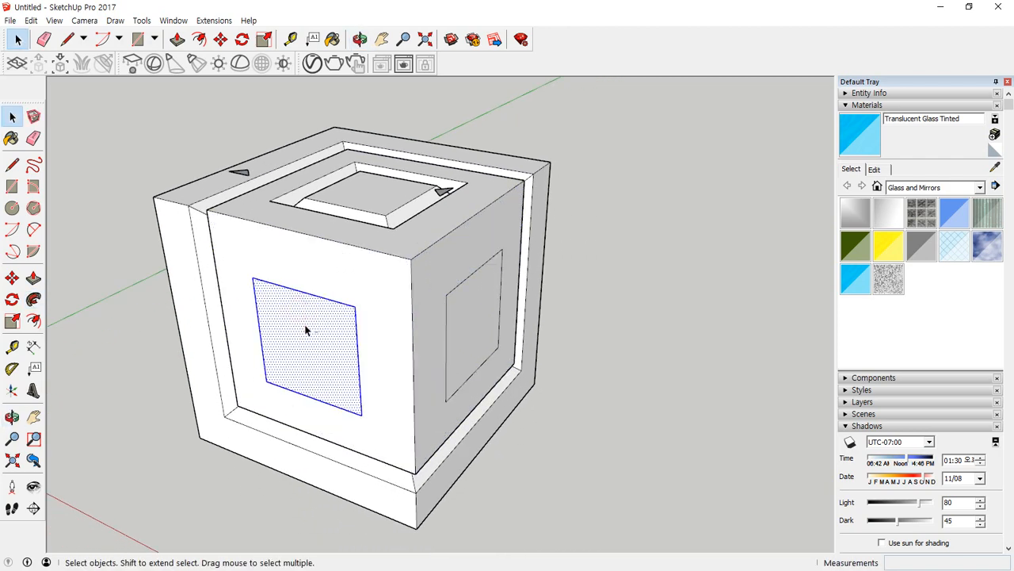
{"action": "left_click", "coordinate": [307, 329], "text": "shift"}
{"action": "left_click", "coordinate": [33, 300]}
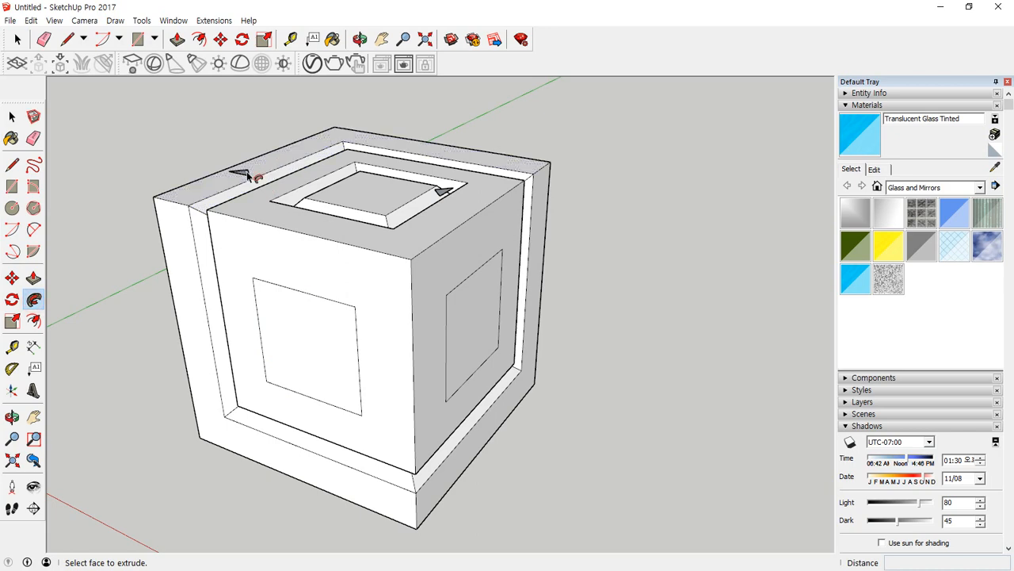
{"action": "left_click", "coordinate": [248, 176]}
Sweep the remaining triangle above the top face around the right face's inner square with Follow Me, and inspect the grooved cube.
{"action": "middle_click_drag", "start_coordinate": [431, 271], "coordinate": [483, 329]}
{"action": "key", "text": "space"}
{"action": "left_click", "coordinate": [485, 323]}
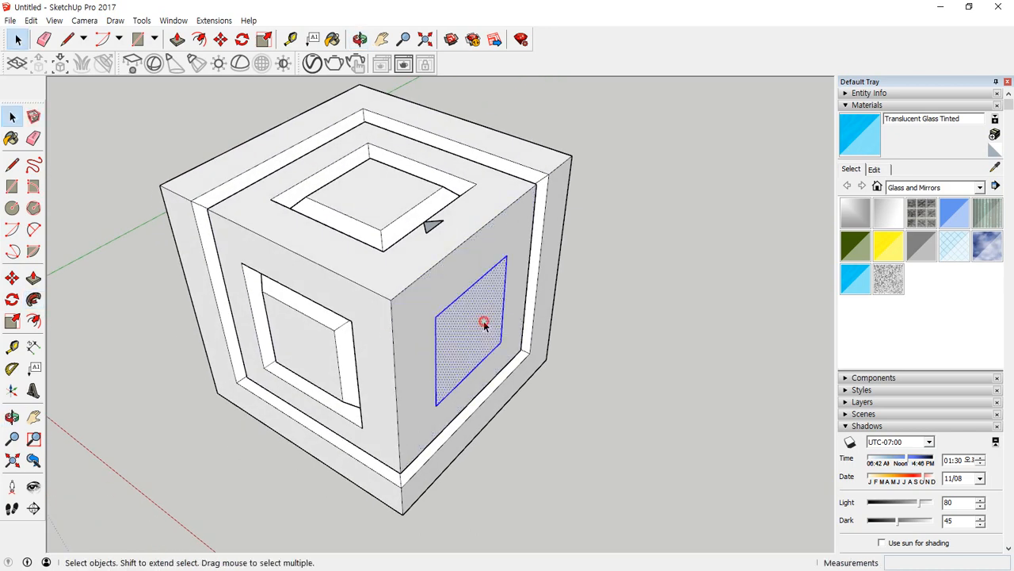
{"action": "left_click", "coordinate": [469, 327], "text": "shift"}
{"action": "left_click", "coordinate": [33, 300]}
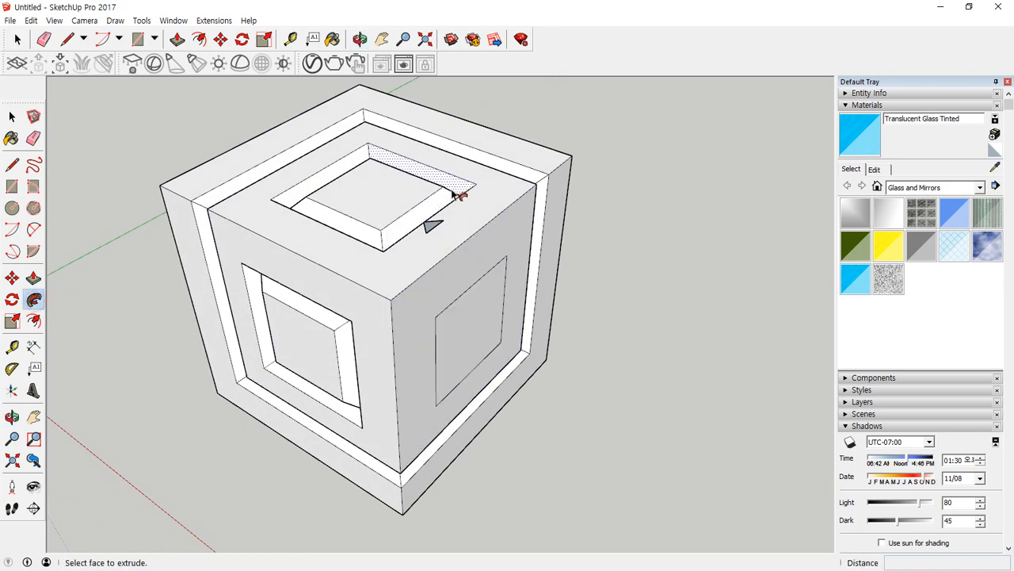
{"action": "left_click", "coordinate": [431, 226]}
{"action": "key", "text": "space"}
{"action": "middle_click_drag", "start_coordinate": [192, 495], "coordinate": [207, 117]}
{"action": "left_click_drag", "start_coordinate": [222, 172], "coordinate": [390, 398]}
{"action": "key", "text": "space"}
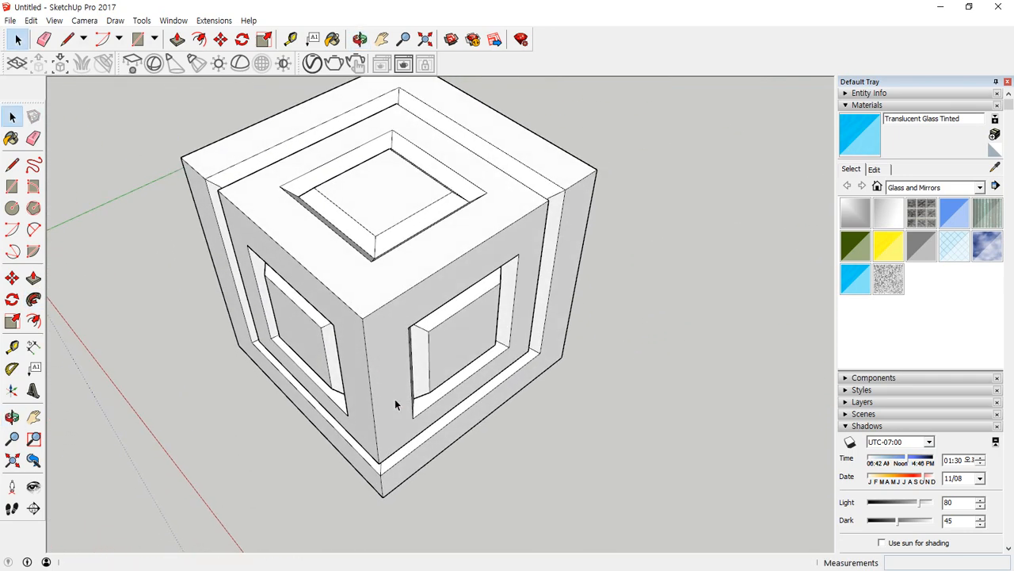
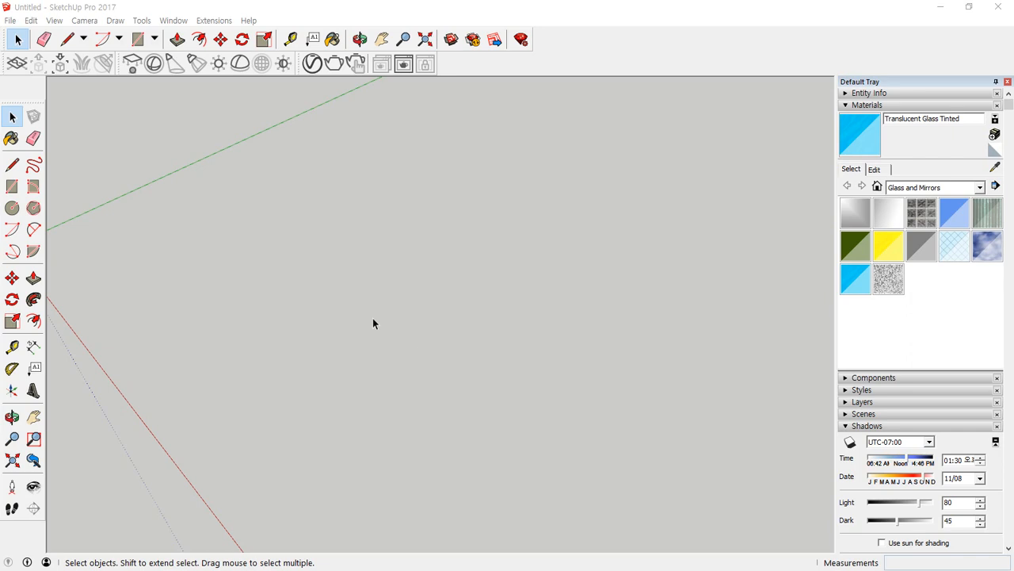
Draw an upright rectangle about 237 mm by 61 mm in the empty model.
{"action": "left_click", "coordinate": [12, 186]}
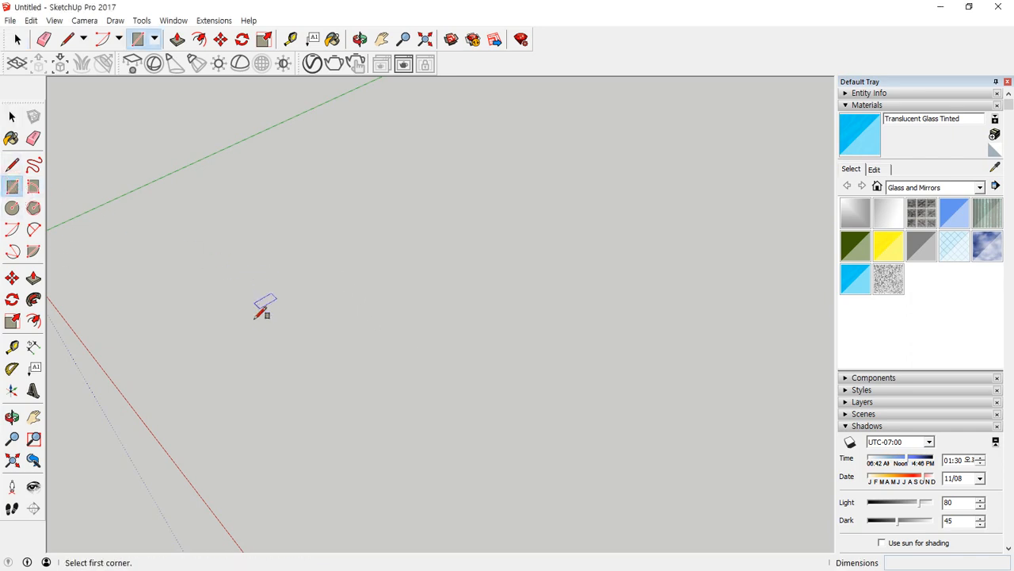
{"action": "left_click", "coordinate": [291, 290]}
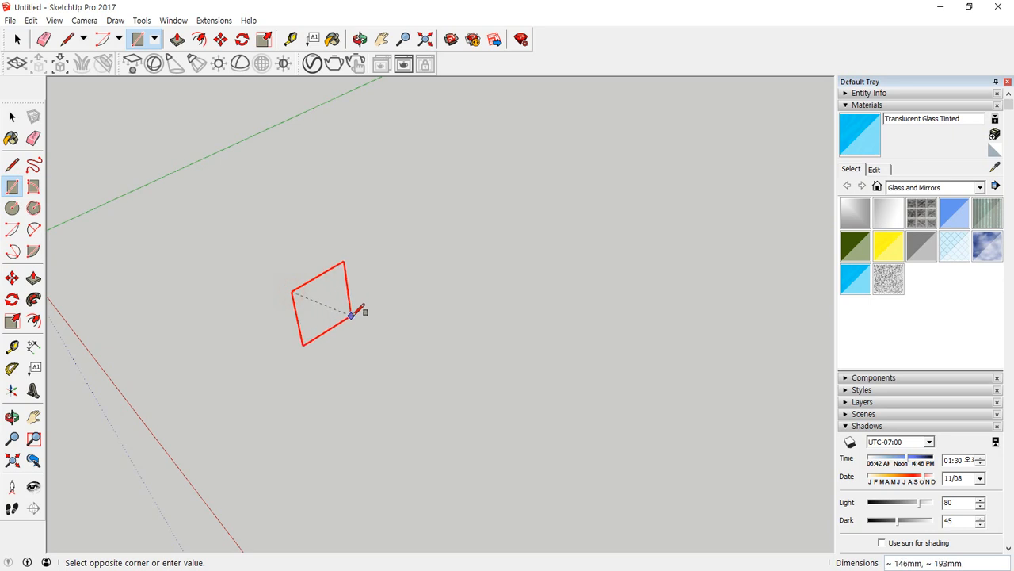
{"action": "left_click", "coordinate": [373, 223]}
{"action": "scroll", "coordinate": [333, 262], "scroll_direction": "up", "scroll_amount": 5}
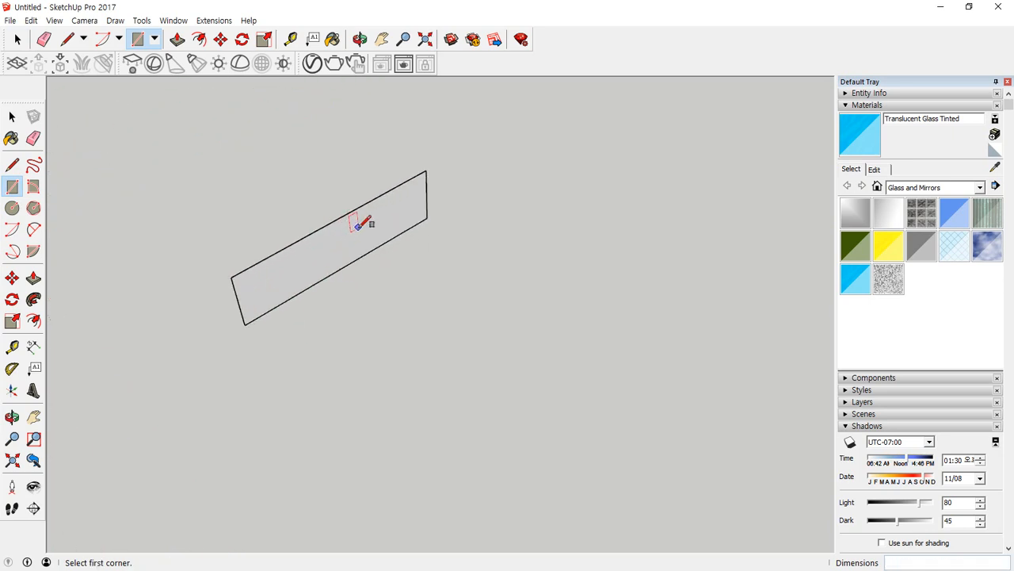
Draw a horizontal and a vertical line inside the rectangle and erase its upper-left corner edges, leaving an L-shaped profile.
{"action": "key", "text": "l"}
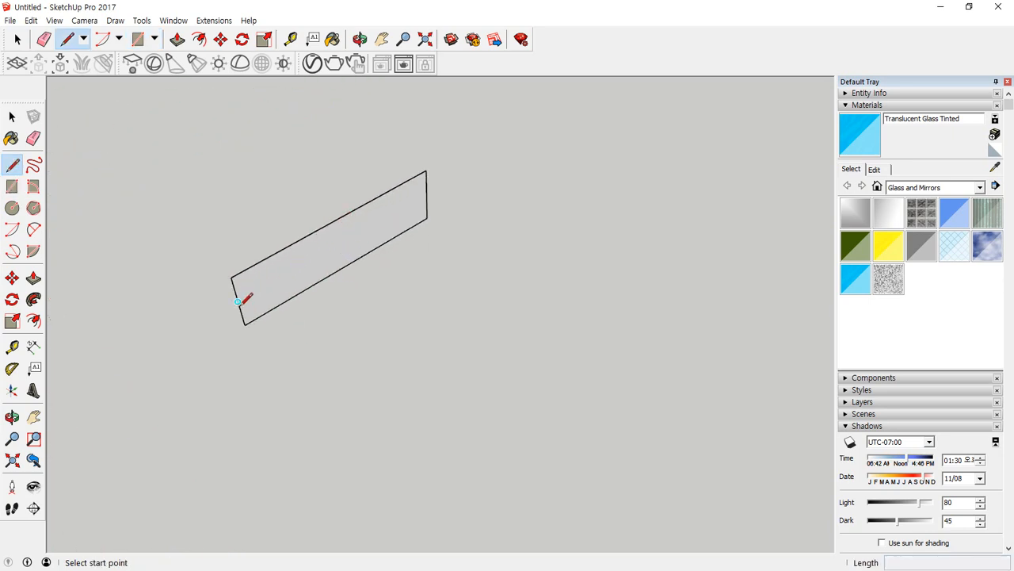
{"action": "left_click", "coordinate": [237, 301]}
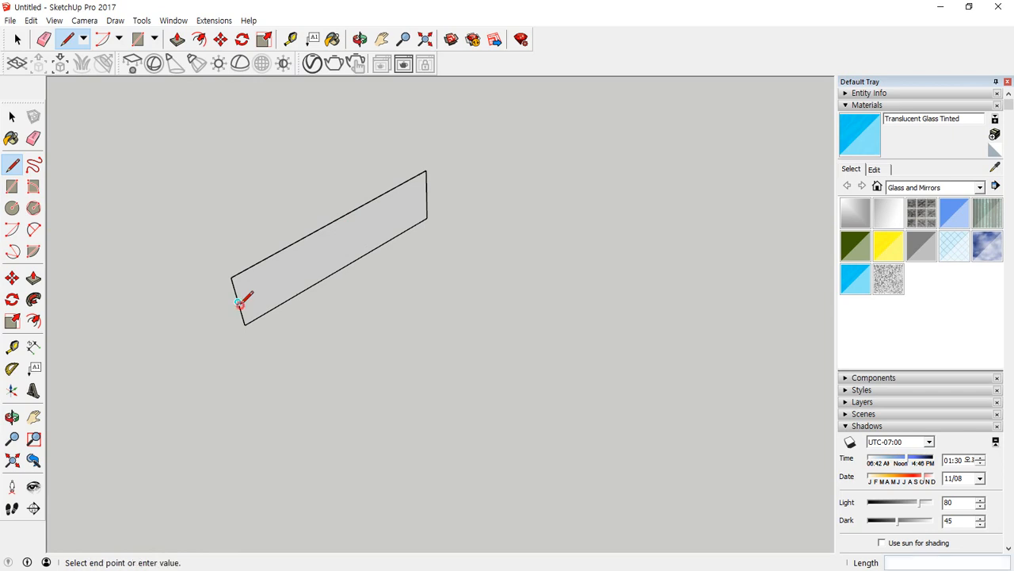
{"action": "left_click", "coordinate": [384, 195]}
{"action": "key", "text": "e"}
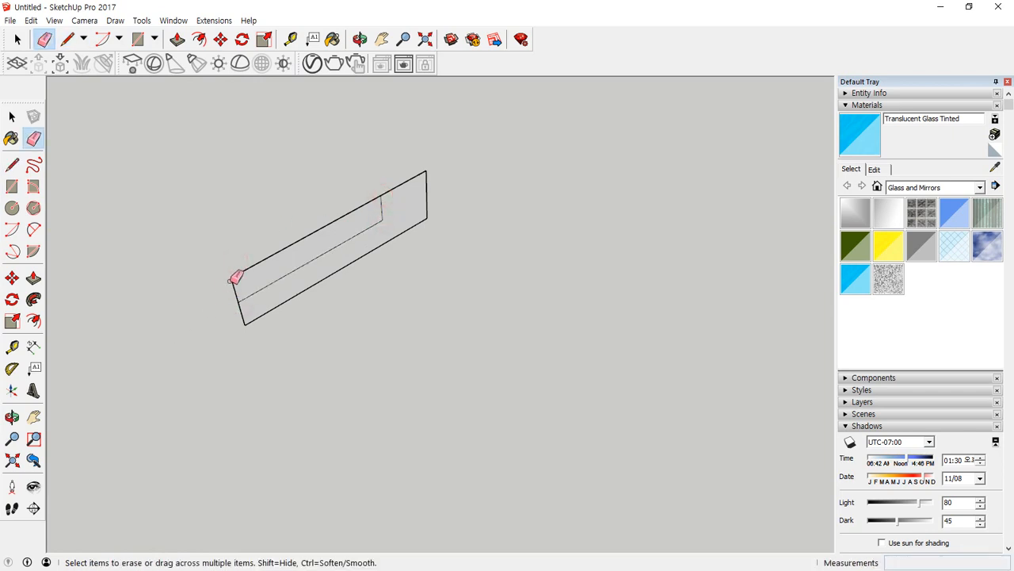
{"action": "left_click_drag", "start_coordinate": [232, 280], "coordinate": [242, 273]}
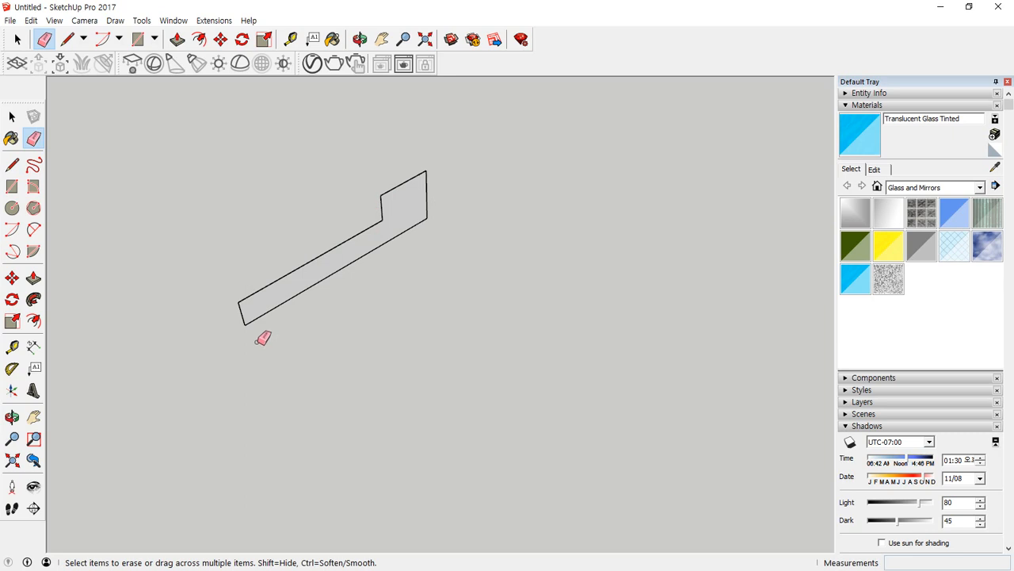
Draw a 24-sided horizontal circle centred directly below the L-shaped profile's lower-left endpoint.
{"action": "key", "text": "c"}
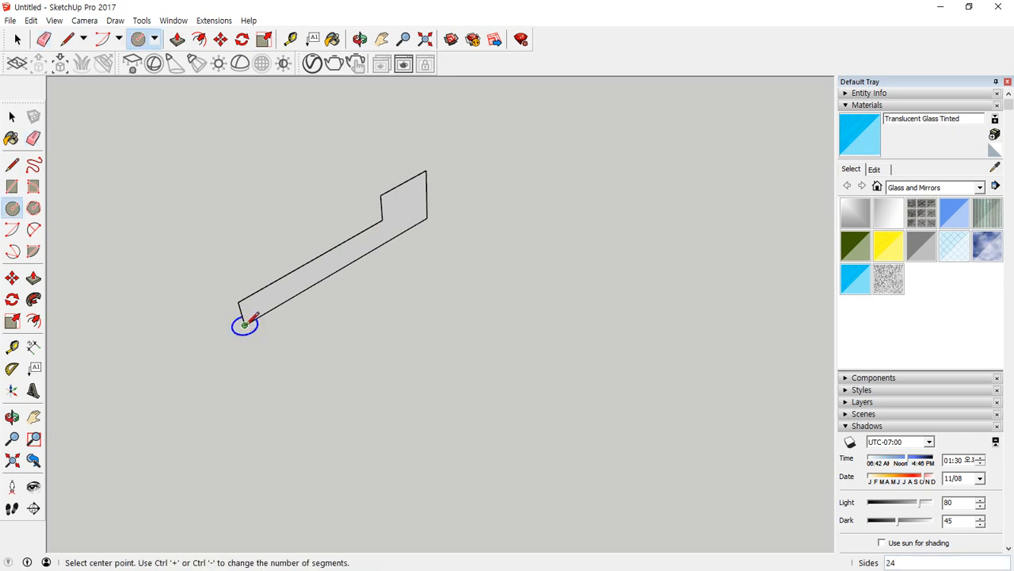
{"action": "left_click", "coordinate": [262, 386]}
{"action": "left_click", "coordinate": [305, 369]}
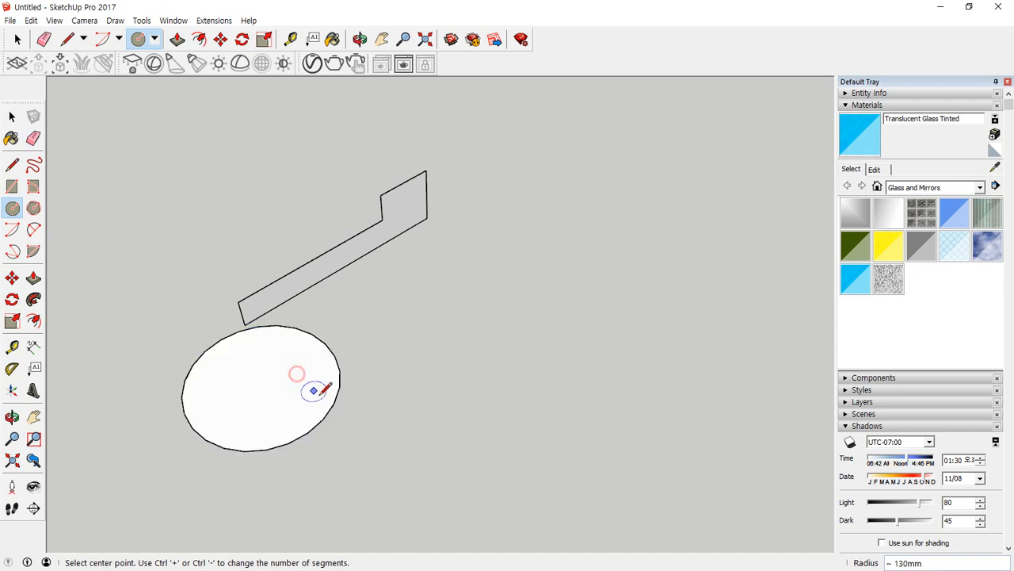
{"action": "middle_click_drag", "start_coordinate": [323, 389], "coordinate": [319, 409]}
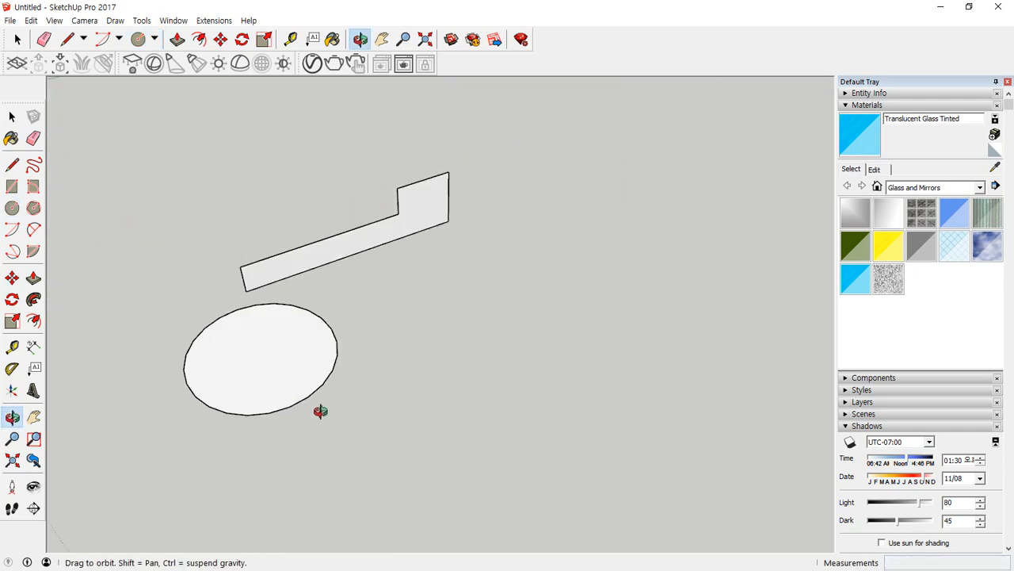
Sweep the L-shaped profile around the circular face with Follow Me, inspect the ring, and undo the sweep.
{"action": "key", "text": "space"}
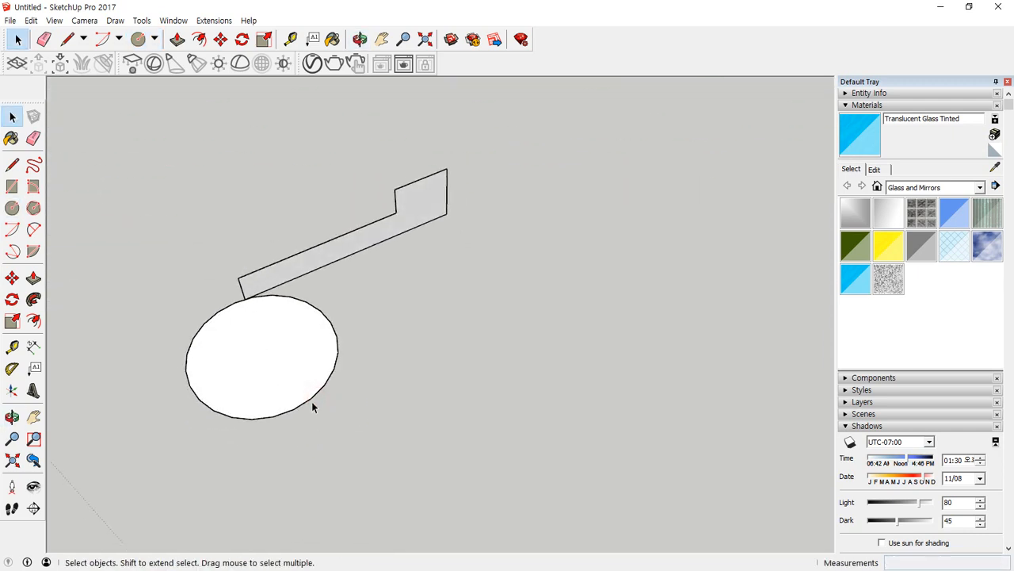
{"action": "left_click", "coordinate": [313, 398]}
{"action": "left_click", "coordinate": [136, 296]}
{"action": "left_click", "coordinate": [238, 351]}
{"action": "left_click", "coordinate": [33, 299]}
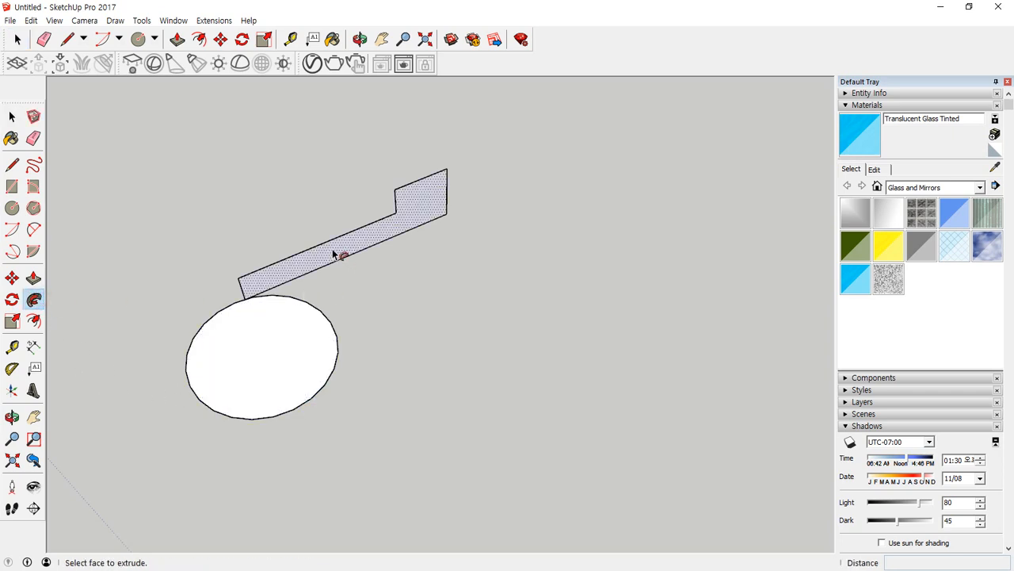
{"action": "left_click", "coordinate": [335, 252]}
{"action": "middle_click_drag", "start_coordinate": [471, 394], "coordinate": [290, 317]}
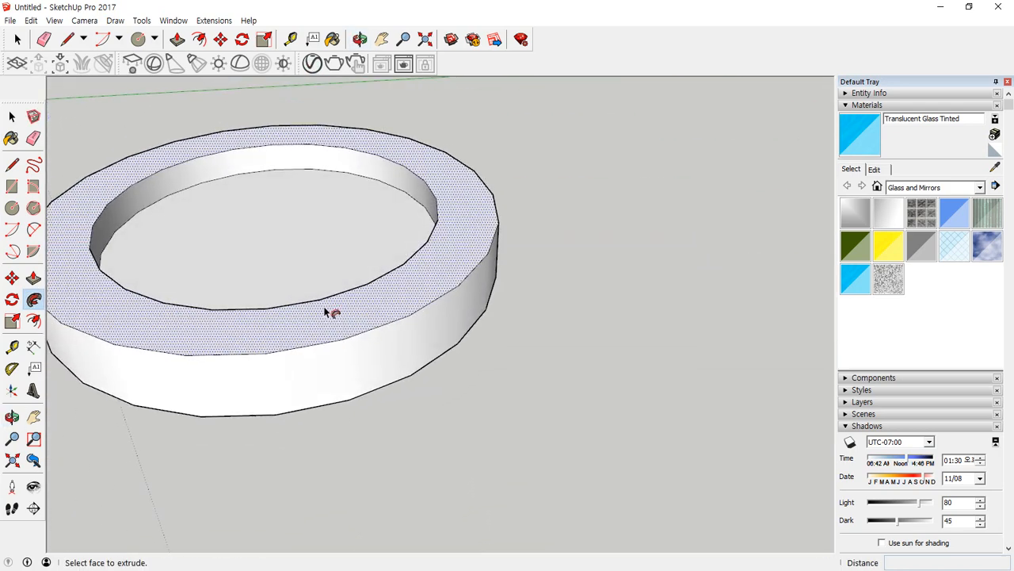
{"action": "key", "text": "ctrl+z"}
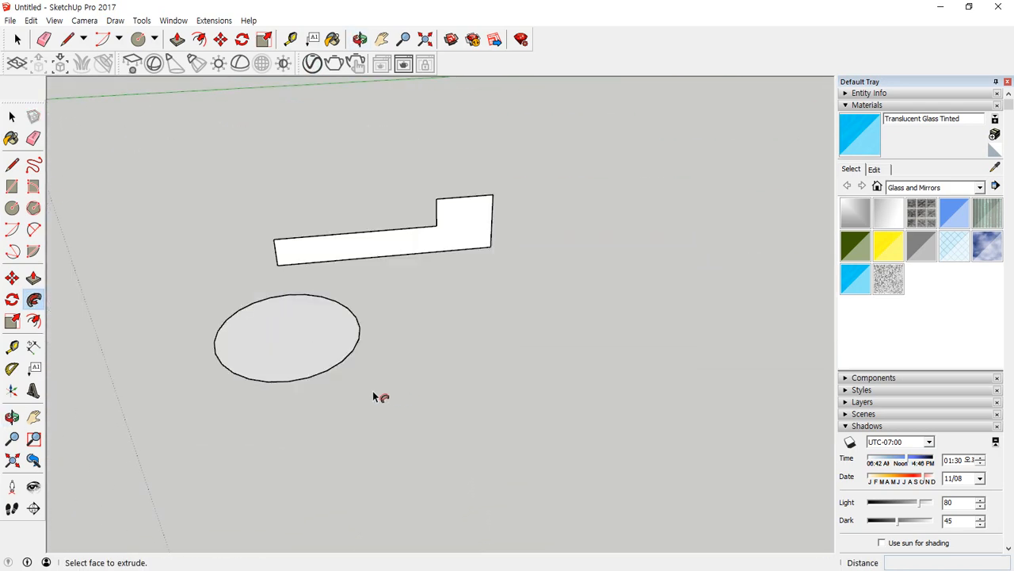
Draw two lines that run from outside the circle and meet at its centre.
{"action": "middle_click_drag", "start_coordinate": [322, 381], "coordinate": [380, 371]}
{"action": "key", "text": "l"}
{"action": "left_click", "coordinate": [415, 366]}
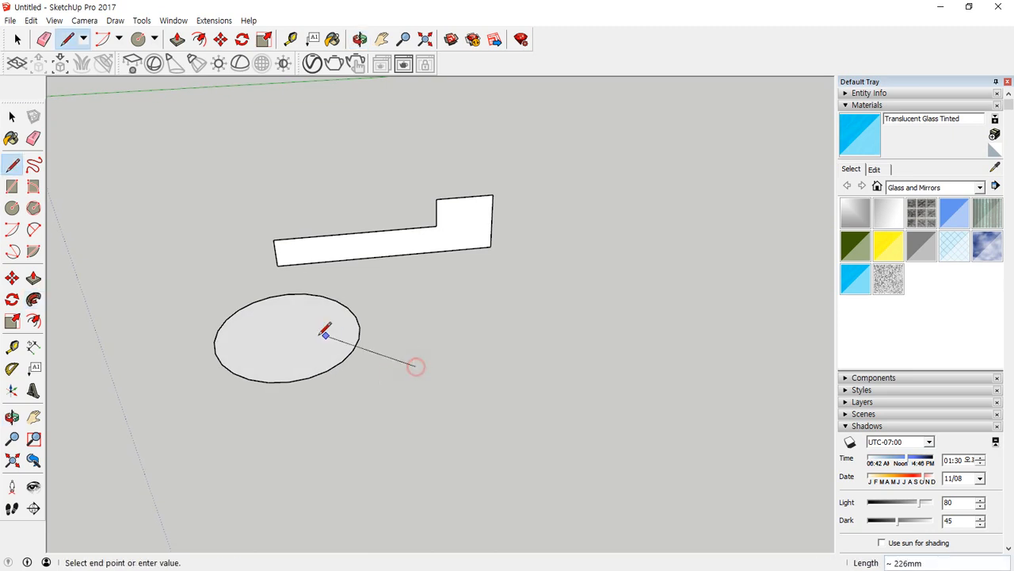
{"action": "left_click", "coordinate": [288, 336]}
{"action": "left_click", "coordinate": [200, 409]}
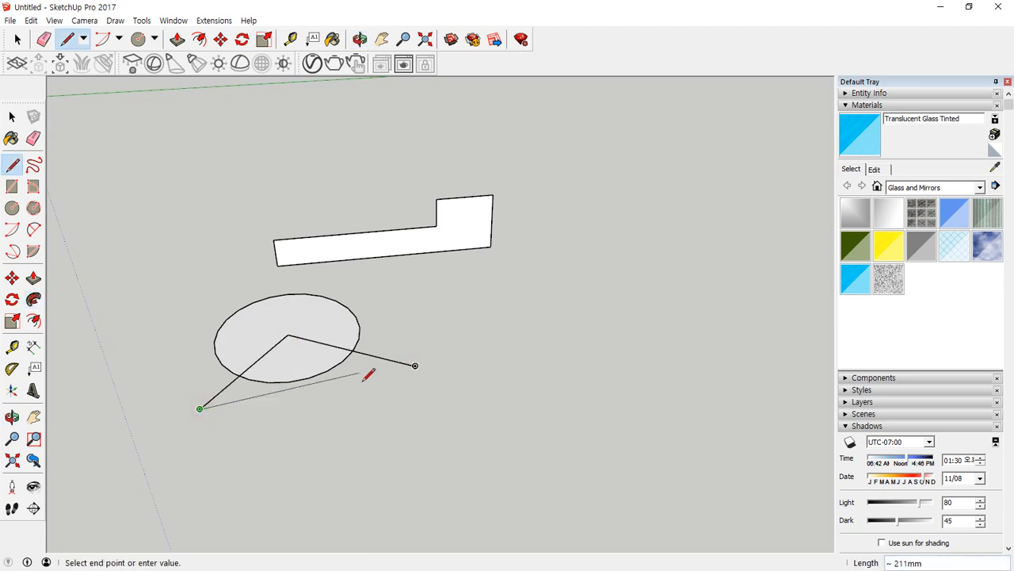
Try erasing parts of the circle and crossing lines, restoring the circle and removing both lines.
{"action": "key", "text": "e"}
{"action": "mouse_move", "coordinate": [379, 372]}
{"action": "left_mouse_down"}
{"action": "mouse_move", "coordinate": [294, 367]}
{"action": "mouse_move", "coordinate": [222, 404]}
{"action": "left_mouse_up"}
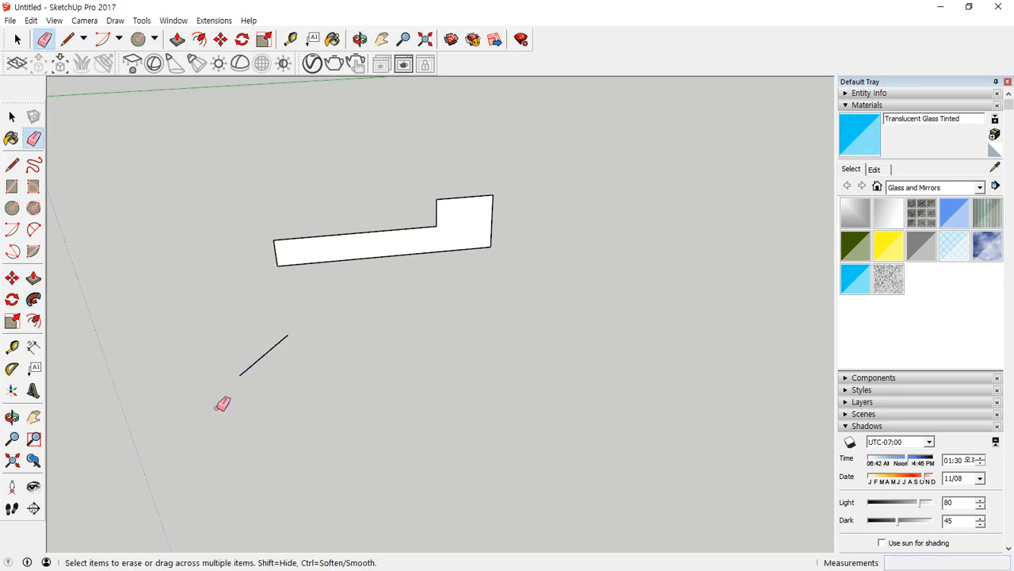
{"action": "key", "text": "ctrl+z"}
{"action": "left_click", "coordinate": [260, 360]}
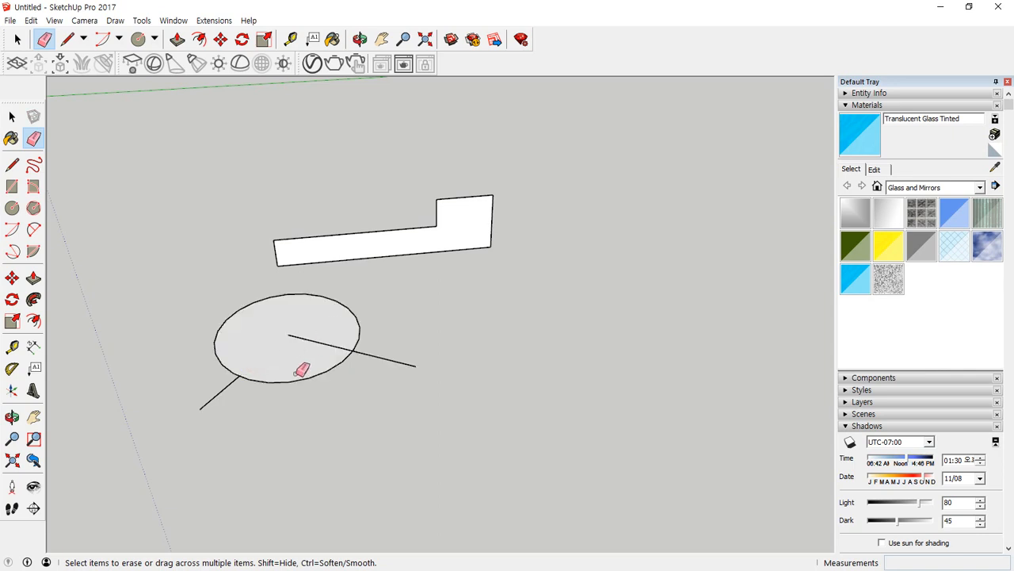
{"action": "left_click", "coordinate": [299, 380]}
{"action": "key", "text": "ctrl+z"}
{"action": "left_click_drag", "start_coordinate": [428, 355], "coordinate": [380, 376]}
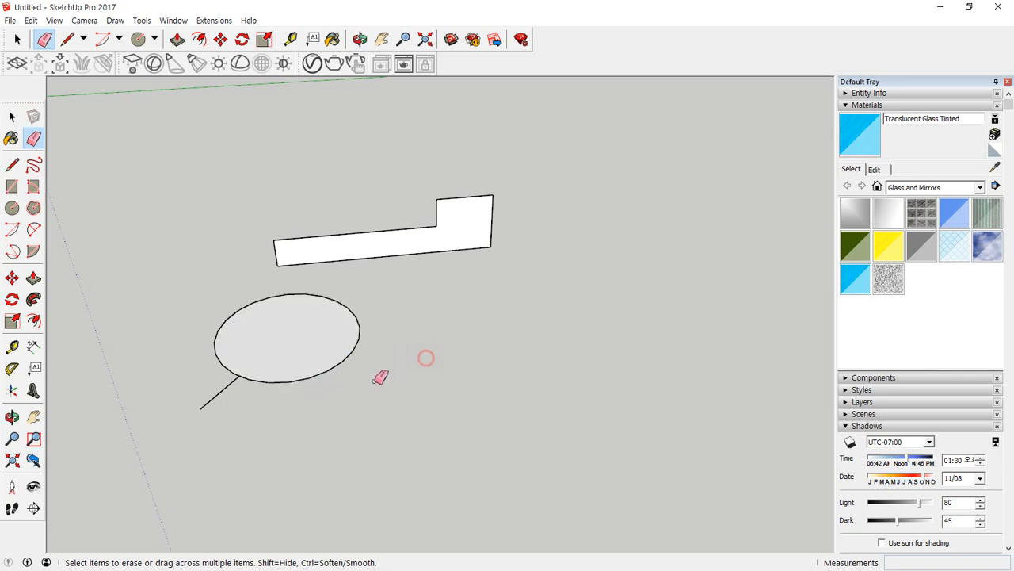
{"action": "left_click_drag", "start_coordinate": [237, 405], "coordinate": [197, 378]}
Draw two radius lines joining points on the circle's front edge to its centre.
{"action": "key", "text": "l"}
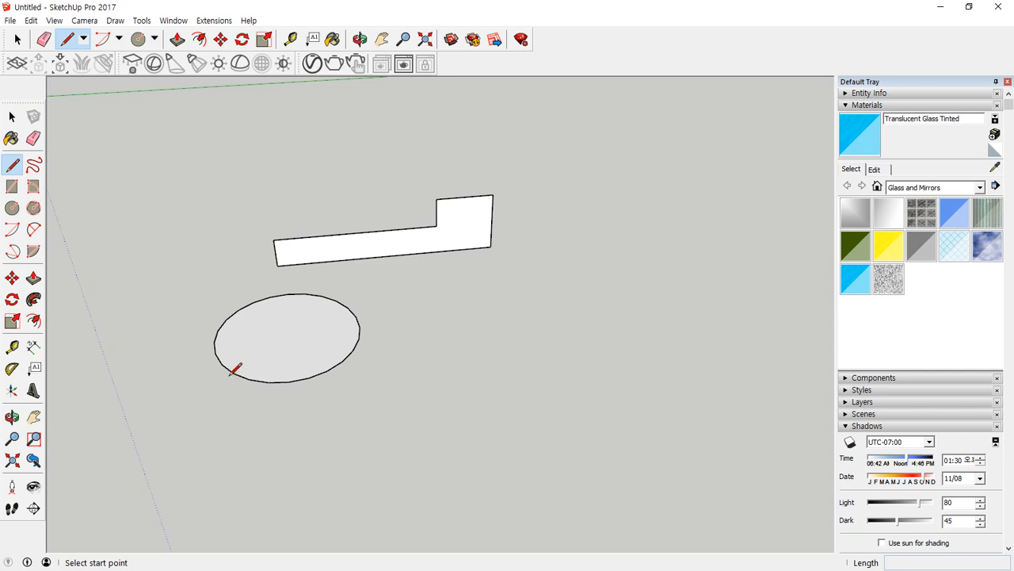
{"action": "left_click", "coordinate": [234, 373]}
{"action": "left_click", "coordinate": [288, 335]}
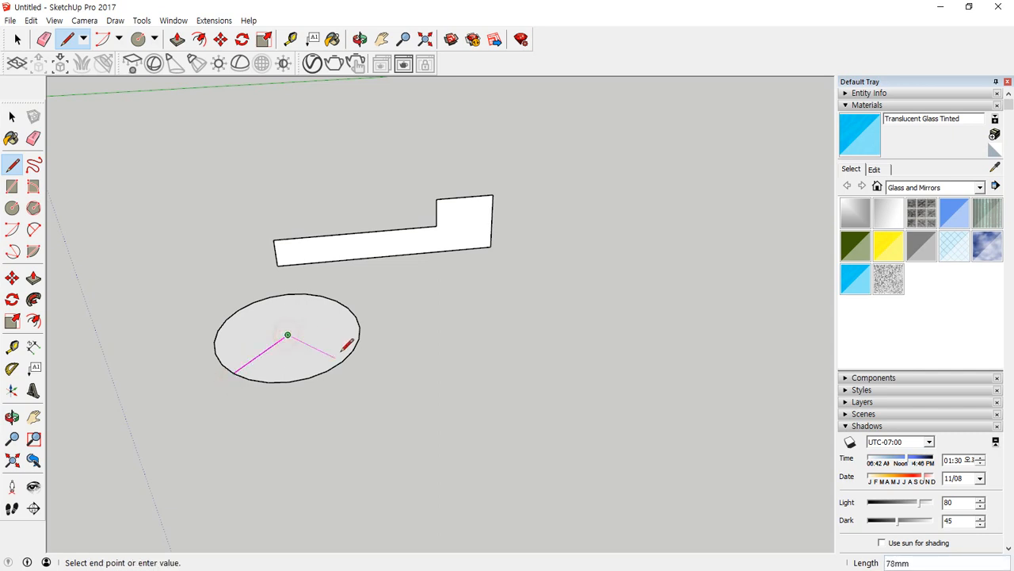
{"action": "left_click", "coordinate": [342, 360]}
Erase the front piece of the circle and both radius lines to leave only an open arc.
{"action": "key", "text": "e"}
{"action": "left_click", "coordinate": [300, 382]}
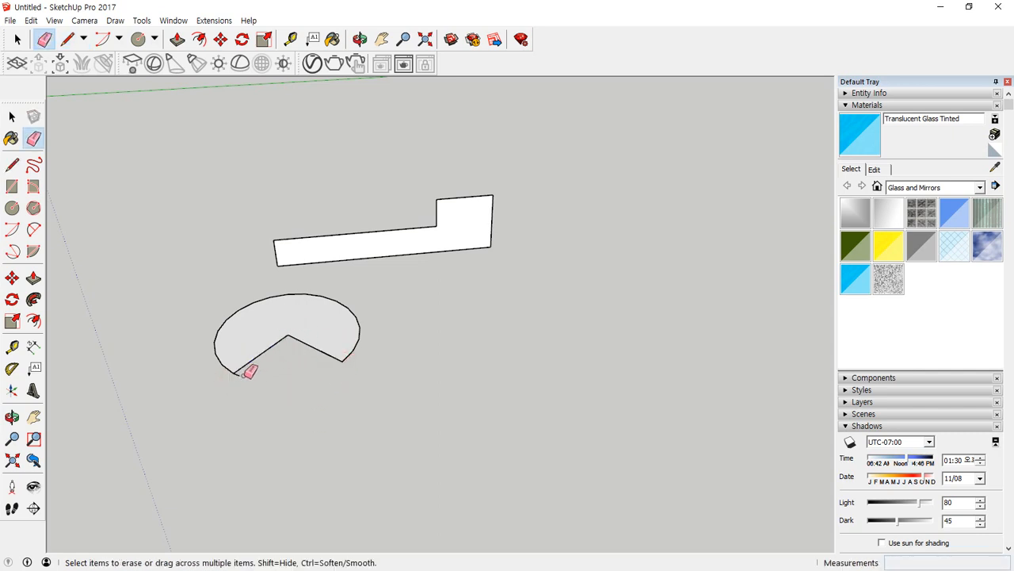
{"action": "left_click", "coordinate": [244, 366]}
{"action": "left_click", "coordinate": [311, 345]}
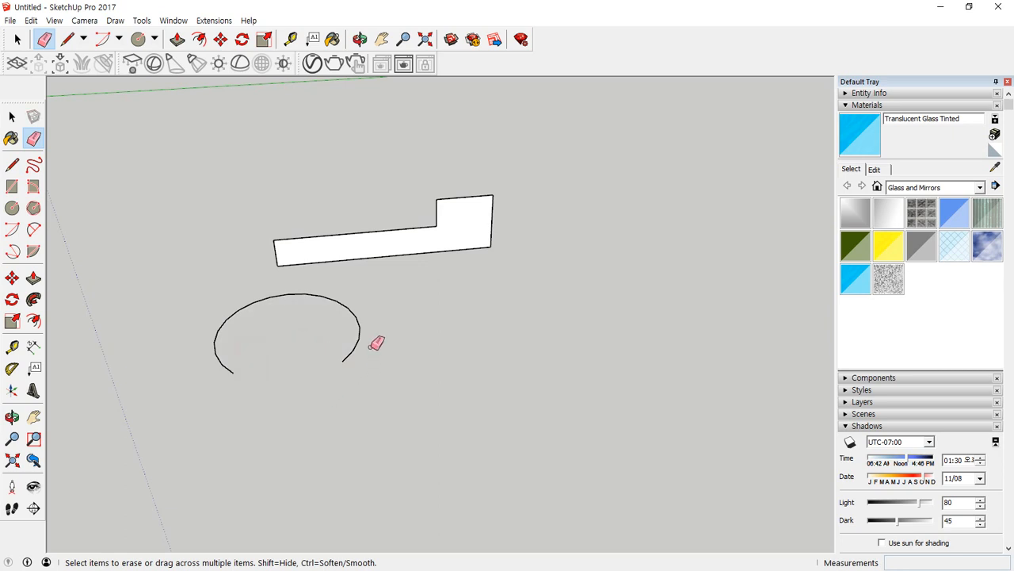
Sweep the L-shaped profile along the open arc with Follow Me, inspect the partial ring, and undo back to the bare profile.
{"action": "key", "text": "space"}
{"action": "left_click_drag", "start_coordinate": [378, 331], "coordinate": [264, 460]}
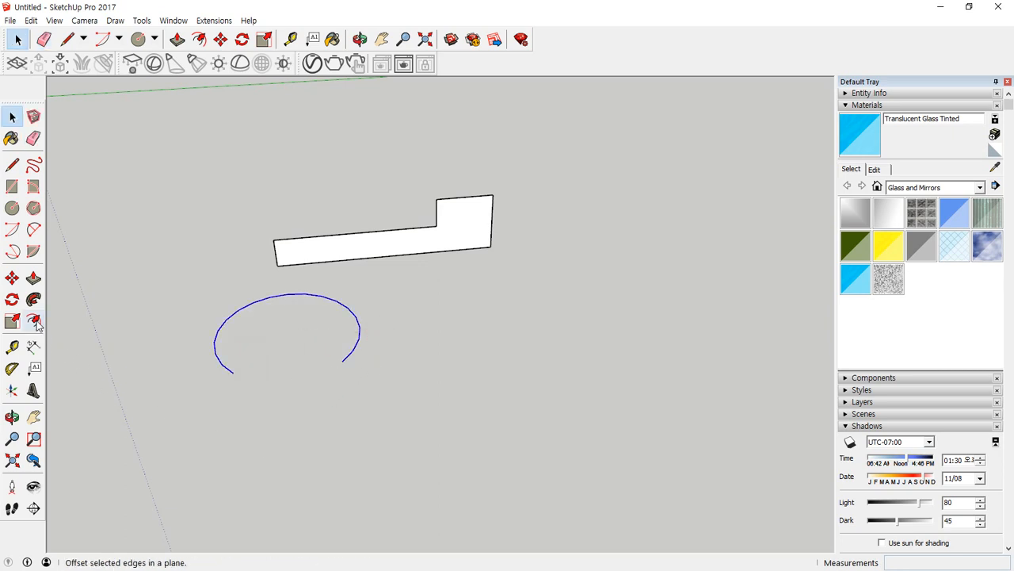
{"action": "left_click", "coordinate": [34, 320]}
{"action": "left_click", "coordinate": [312, 260]}
{"action": "mouse_move", "coordinate": [267, 369]}
{"action": "middle_mouse_down"}
{"action": "mouse_move", "coordinate": [292, 375]}
{"action": "mouse_move", "coordinate": [281, 480]}
{"action": "mouse_move", "coordinate": [340, 290]}
{"action": "mouse_move", "coordinate": [356, 196]}
{"action": "mouse_move", "coordinate": [225, 460]}
{"action": "mouse_move", "coordinate": [227, 480]}
{"action": "middle_mouse_up"}
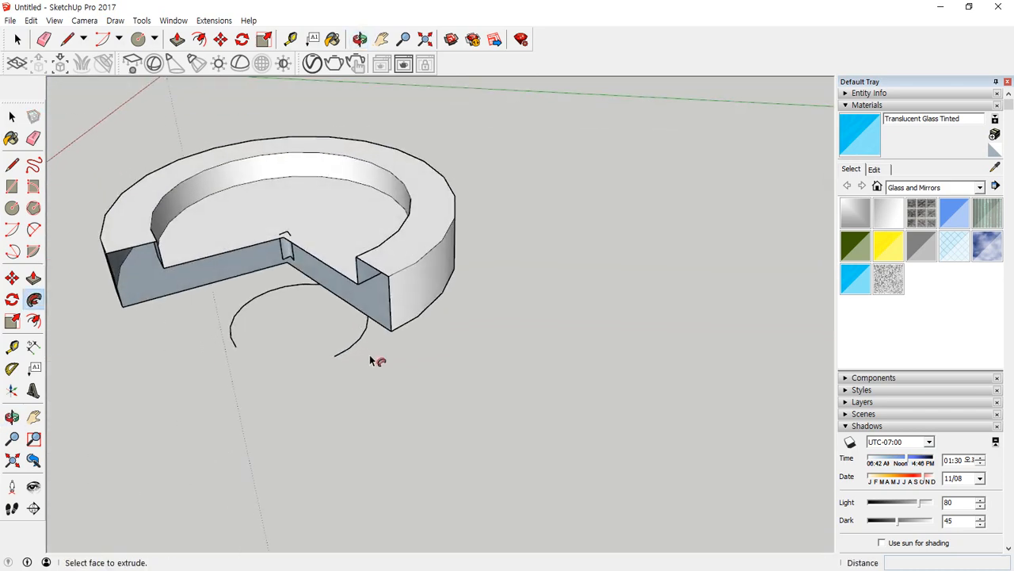
{"action": "mouse_move", "coordinate": [328, 355]}
{"action": "left_mouse_down"}
{"action": "mouse_move", "coordinate": [350, 345]}
{"action": "mouse_move", "coordinate": [227, 318]}
{"action": "mouse_move", "coordinate": [237, 370]}
{"action": "left_mouse_up"}
{"action": "mouse_move", "coordinate": [270, 336]}
{"action": "left_mouse_down"}
{"action": "mouse_move", "coordinate": [278, 360]}
{"action": "mouse_move", "coordinate": [237, 370]}
{"action": "left_mouse_up"}
{"action": "key", "text": "Escape"}
{"action": "key", "text": "ctrl+z"}
Draw an 8-sided circle of about 84 mm radius centred directly below the L-shaped profile's lower-left endpoint.
{"action": "key", "text": "c"}
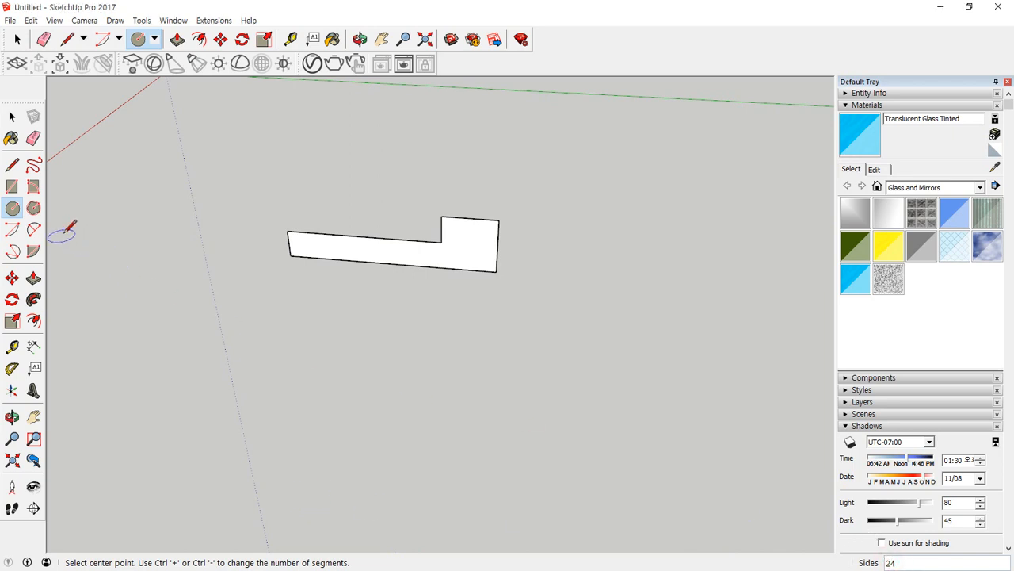
{"action": "left_click", "coordinate": [12, 165]}
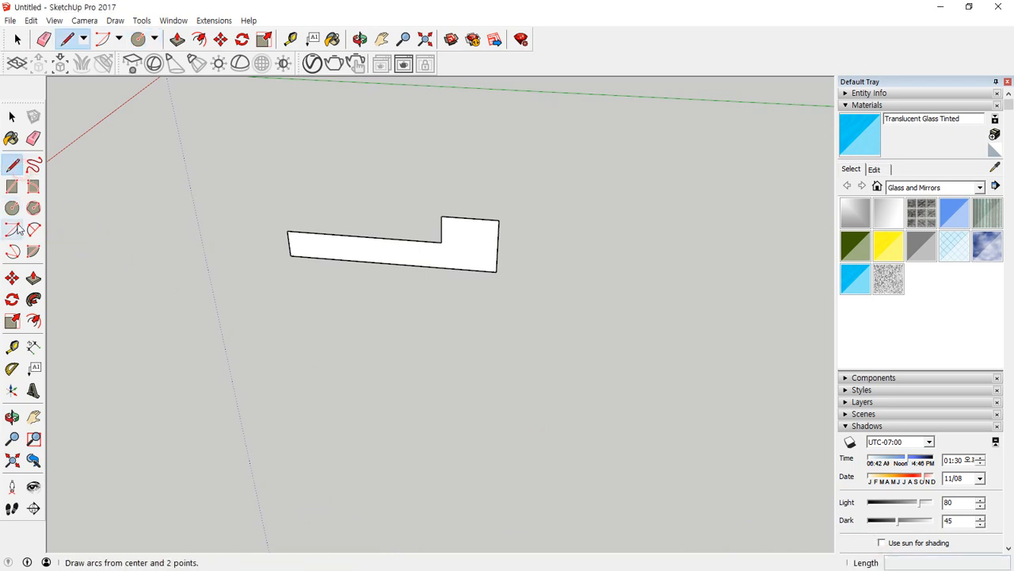
{"action": "left_click", "coordinate": [12, 208]}
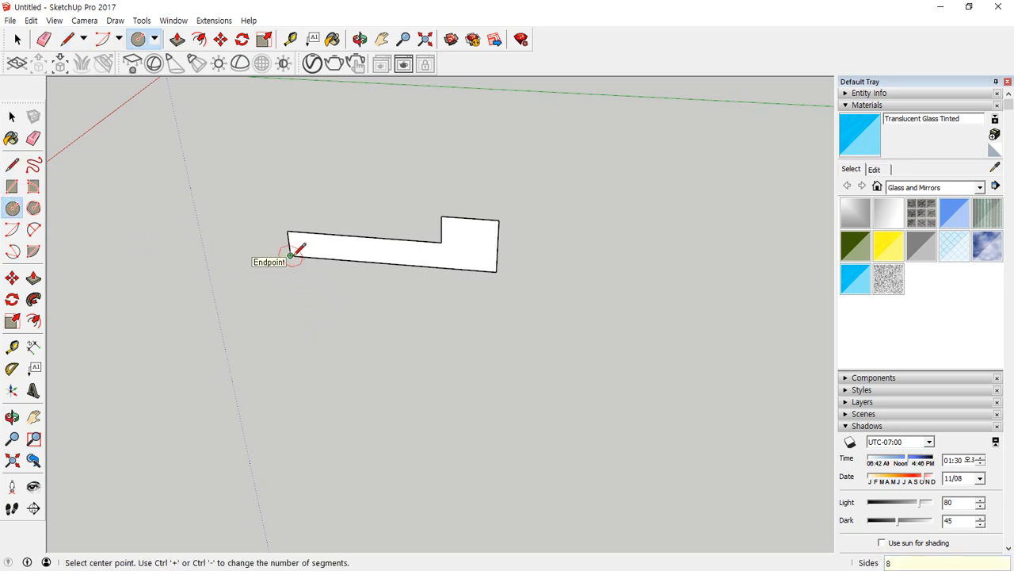
{"action": "left_click", "coordinate": [299, 317]}
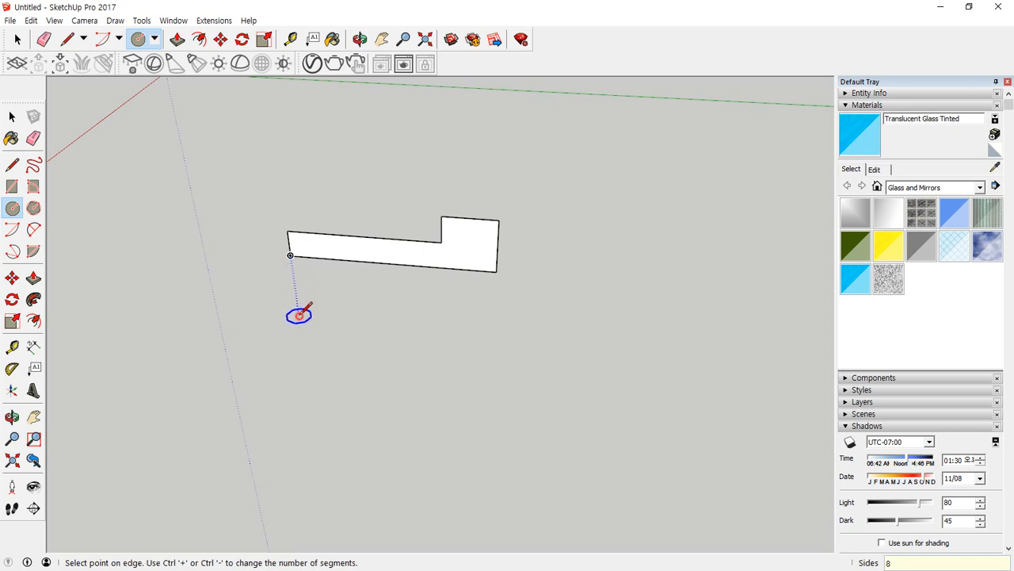
{"action": "left_click", "coordinate": [370, 313]}
{"action": "middle_click_drag", "start_coordinate": [376, 322], "coordinate": [347, 355]}
Sweep the L-shaped profile around the 8-sided face with Follow Me and inspect the octagonal ring.
{"action": "key", "text": "space"}
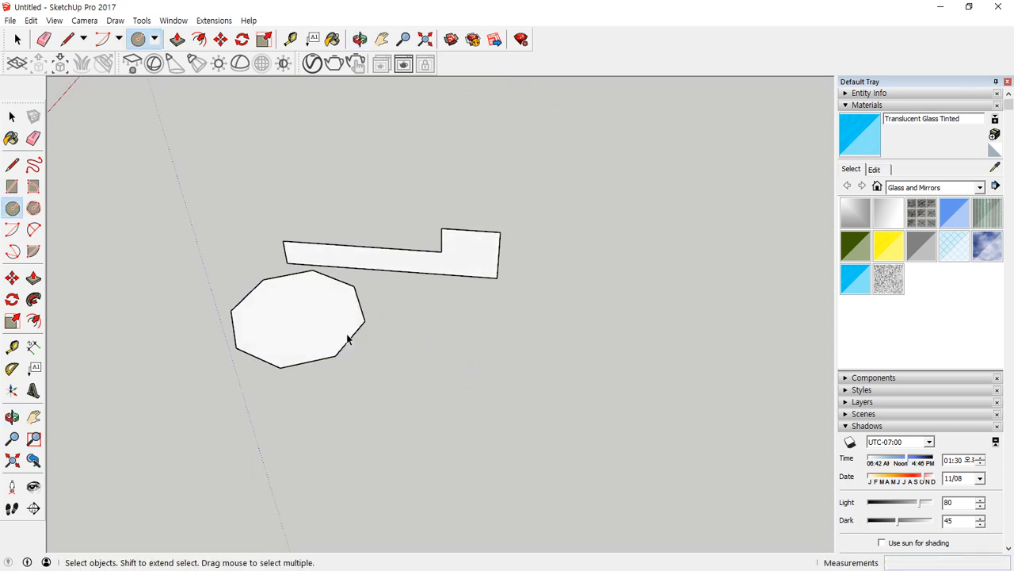
{"action": "left_click", "coordinate": [346, 335]}
{"action": "left_click", "coordinate": [33, 299]}
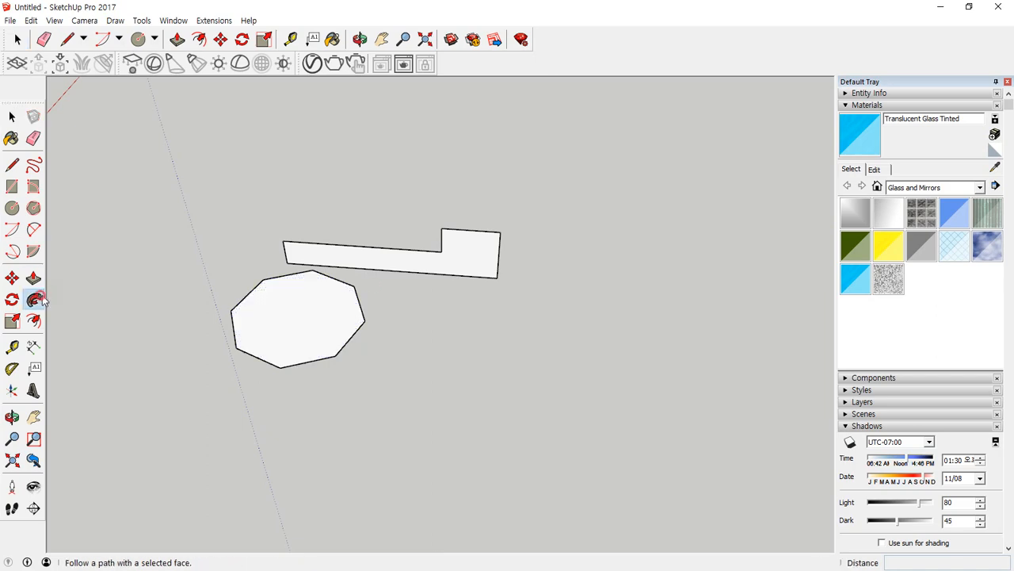
{"action": "left_click", "coordinate": [453, 267]}
{"action": "middle_click_drag", "start_coordinate": [450, 274], "coordinate": [331, 279]}
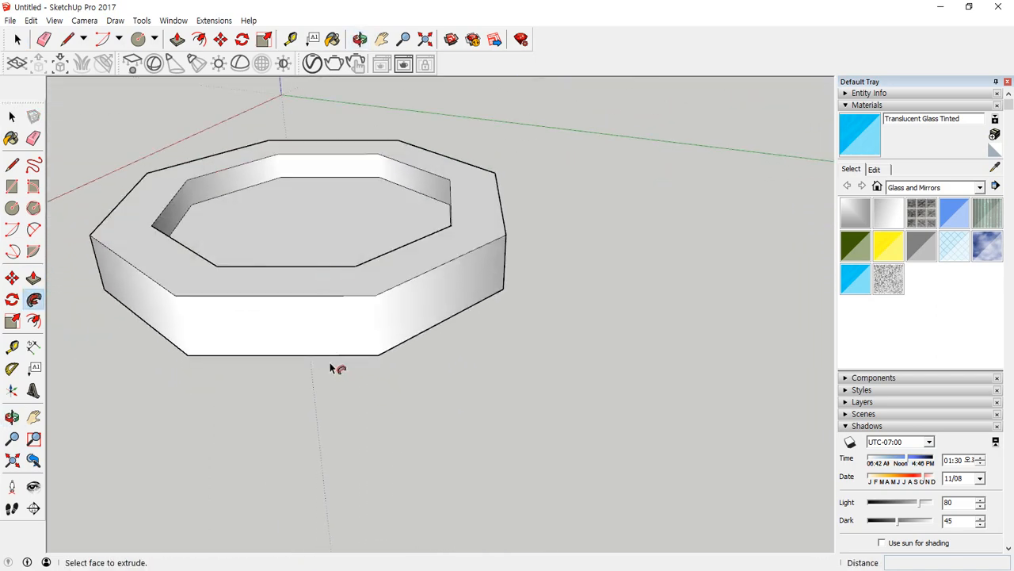
{"action": "middle_click_drag", "start_coordinate": [329, 342], "coordinate": [399, 394], "text": "shift"}
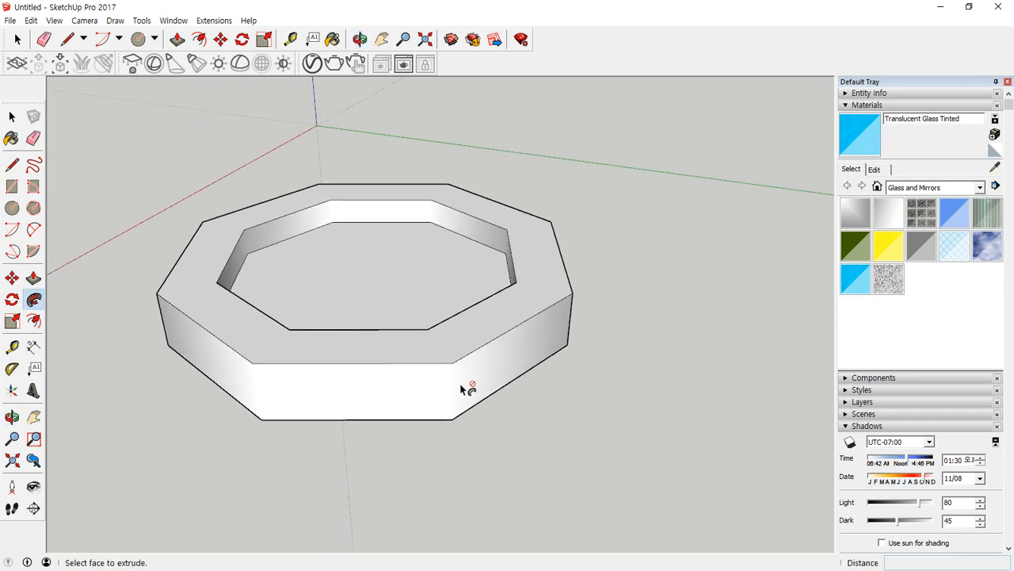
{"action": "left_click_drag", "start_coordinate": [469, 382], "coordinate": [437, 396]}
{"action": "left_click_drag", "start_coordinate": [239, 377], "coordinate": [274, 389]}
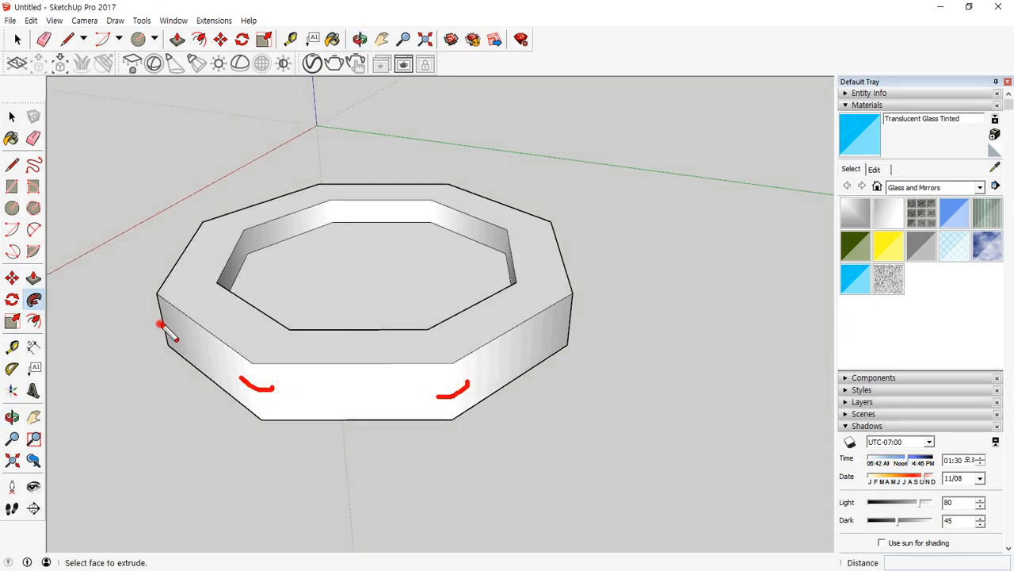
{"action": "left_click_drag", "start_coordinate": [577, 321], "coordinate": [542, 333]}
{"action": "key", "text": "Escape"}
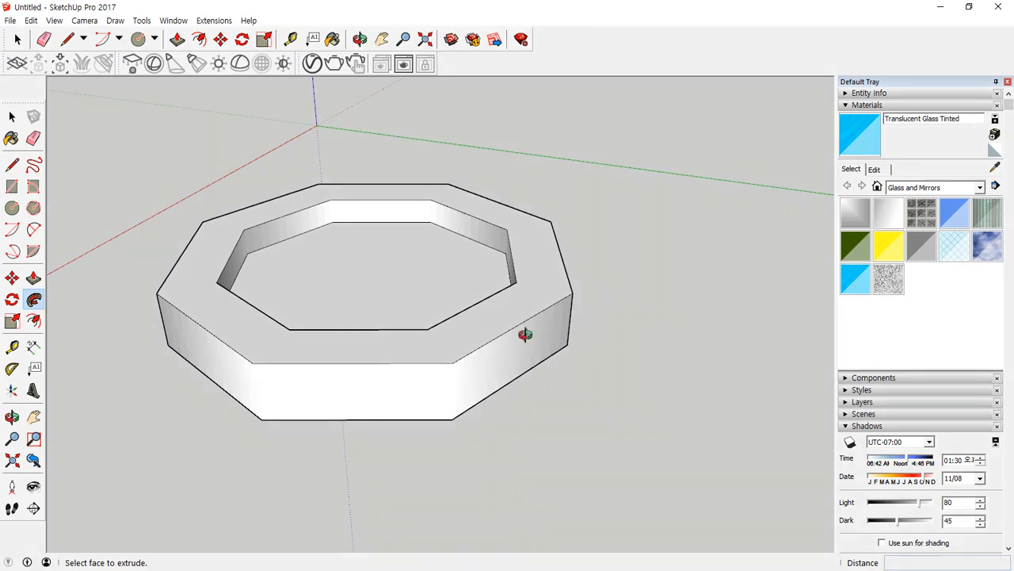
Inspect the octagonal ring from another side and delete the whole ring body.
{"action": "middle_click_drag", "start_coordinate": [525, 335], "coordinate": [231, 313]}
{"action": "middle_click_drag", "start_coordinate": [594, 298], "coordinate": [450, 370]}
{"action": "key", "text": "p"}
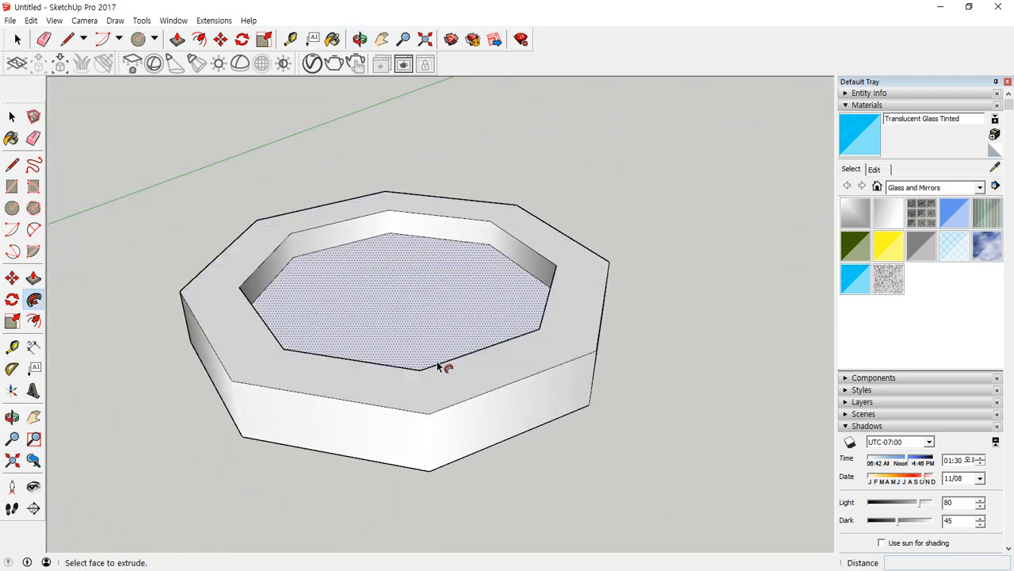
{"action": "scroll", "coordinate": [391, 269], "scroll_direction": "down", "scroll_amount": 2}
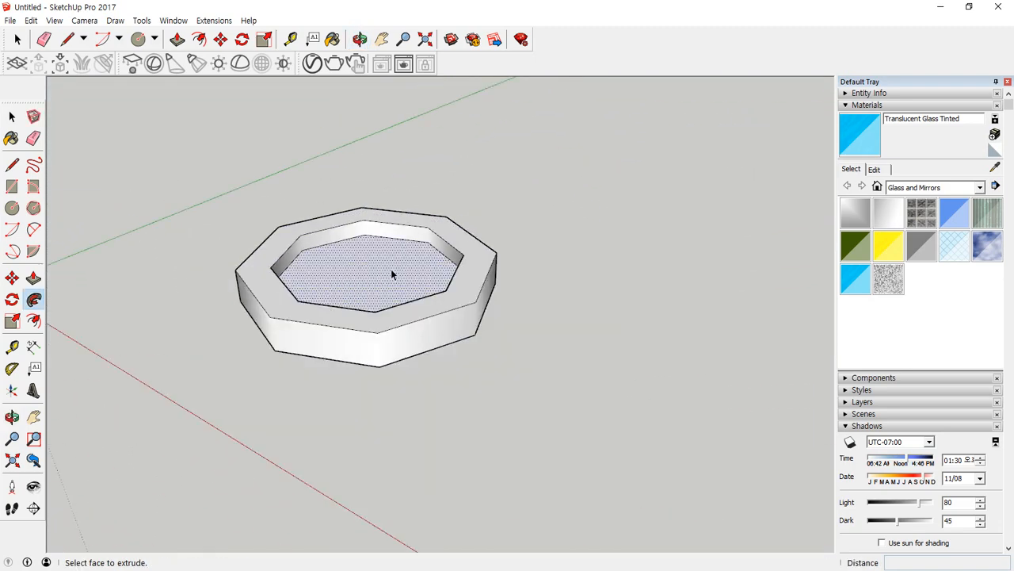
{"action": "key", "text": "space"}
{"action": "triple_click", "coordinate": [393, 269]}
{"action": "key", "text": "Delete"}
Delete the remaining 8-sided path face together with its edges to empty the workspace.
{"action": "scroll", "coordinate": [375, 336], "scroll_direction": "up", "scroll_amount": 2}
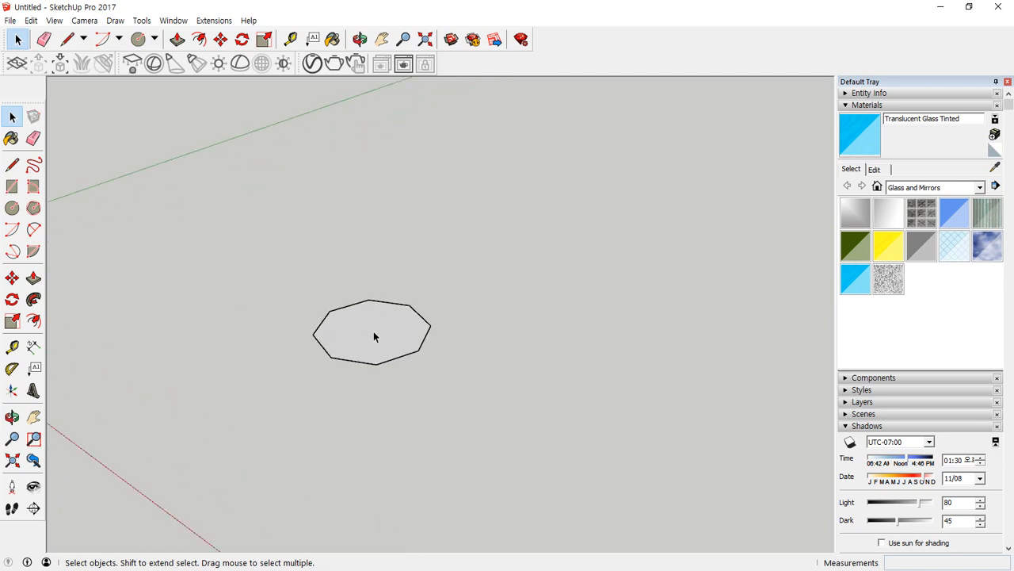
{"action": "left_click_drag", "start_coordinate": [143, 235], "coordinate": [143, 235]}
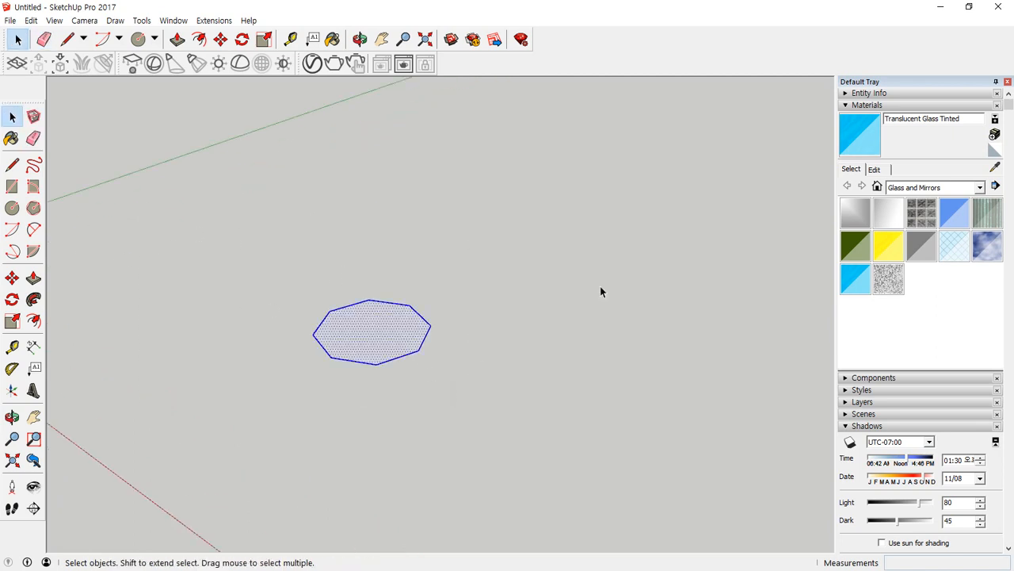
{"action": "left_click", "coordinate": [505, 299]}
{"action": "left_click_drag", "start_coordinate": [507, 240], "coordinate": [244, 401]}
{"action": "key", "text": "Delete"}
Draw a horizontal circle of about 66 mm radius and a vertical circle about 194 mm in diameter centred directly above it.
{"action": "left_click", "coordinate": [12, 207]}
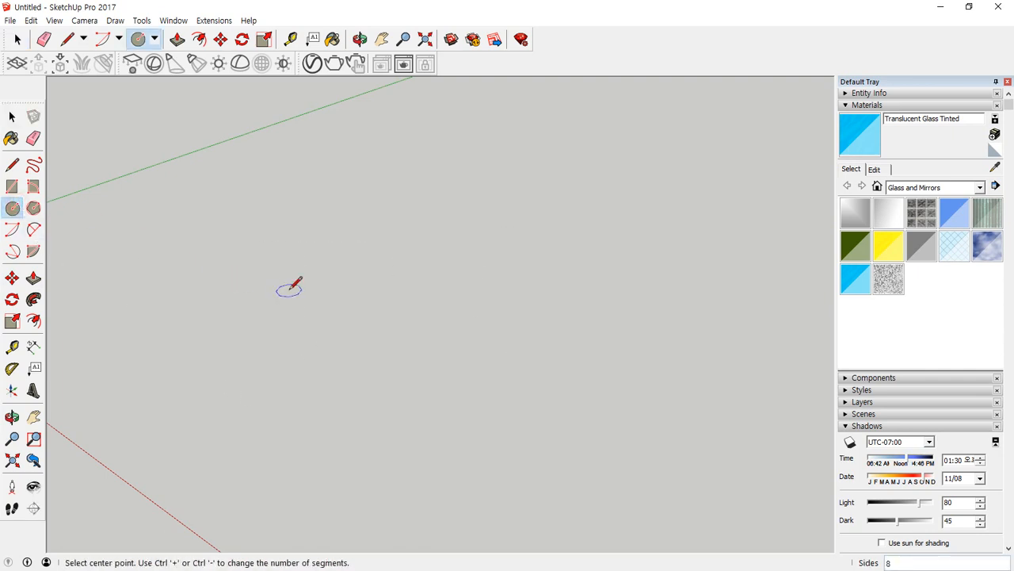
{"action": "left_click", "coordinate": [317, 331]}
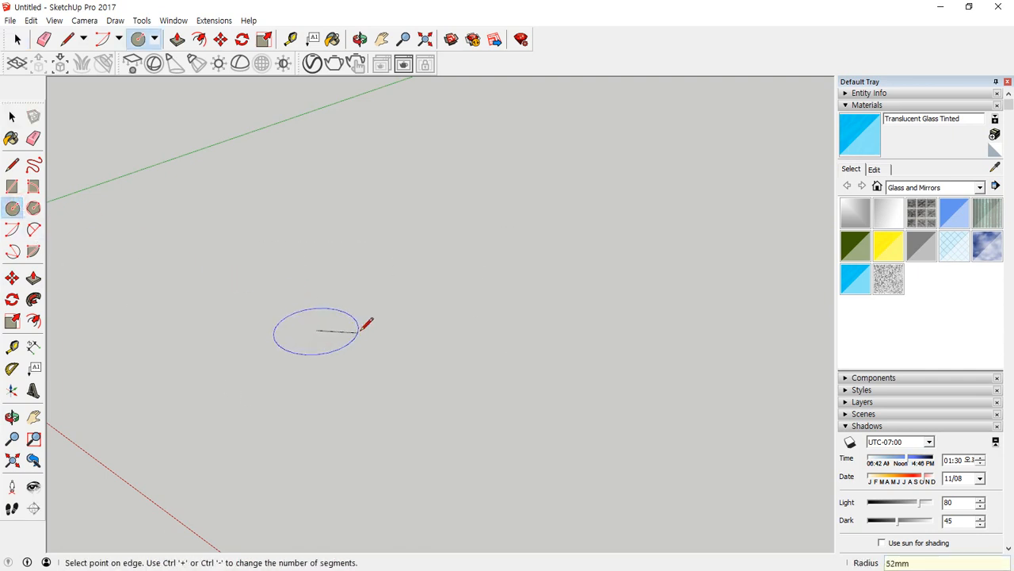
{"action": "left_click", "coordinate": [365, 339]}
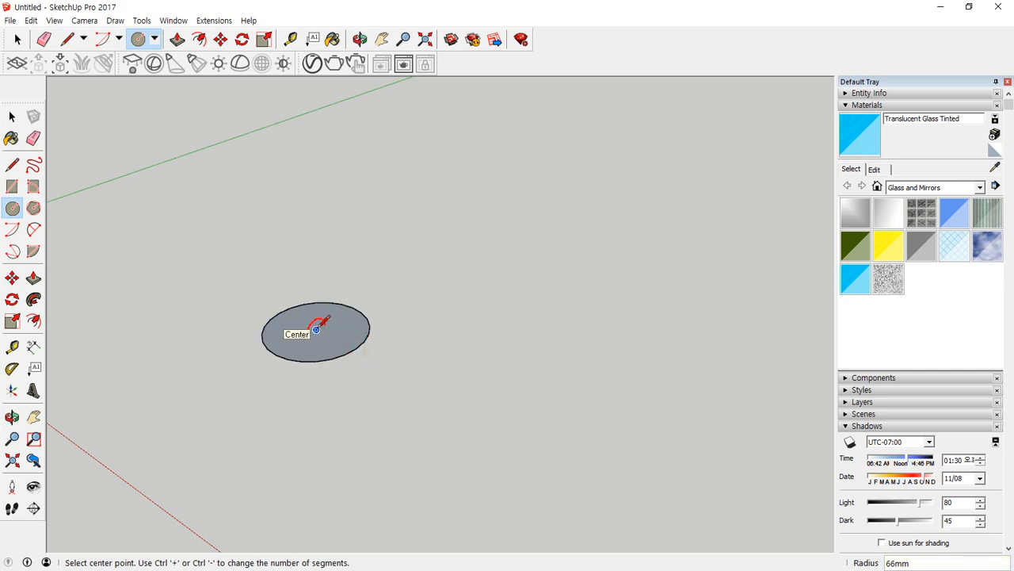
{"action": "left_click", "coordinate": [305, 208]}
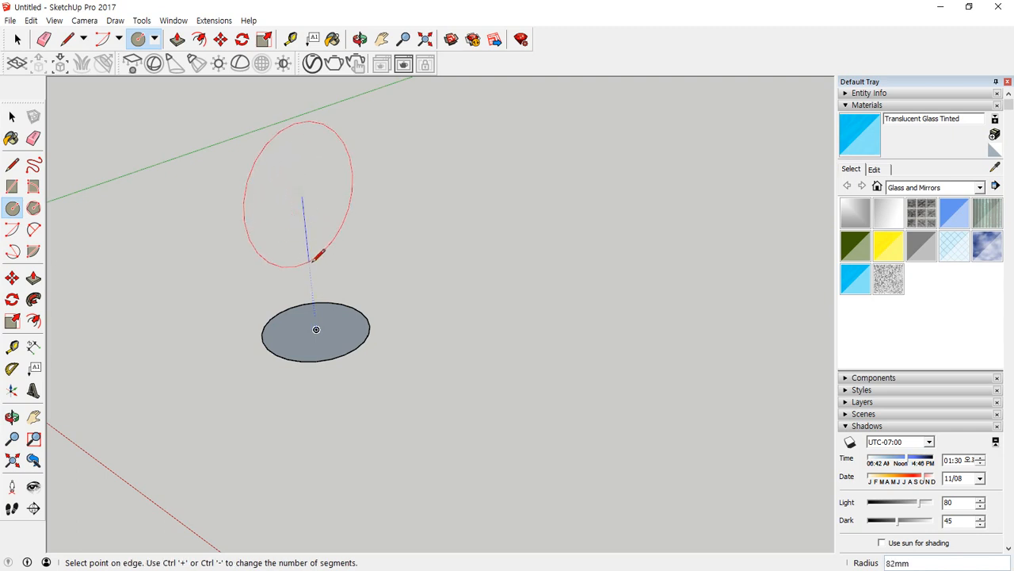
{"action": "left_click", "coordinate": [312, 272]}
Split the upright circle with a vertical diameter line and erase its left arc to leave a half-circle profile.
{"action": "key", "text": "l"}
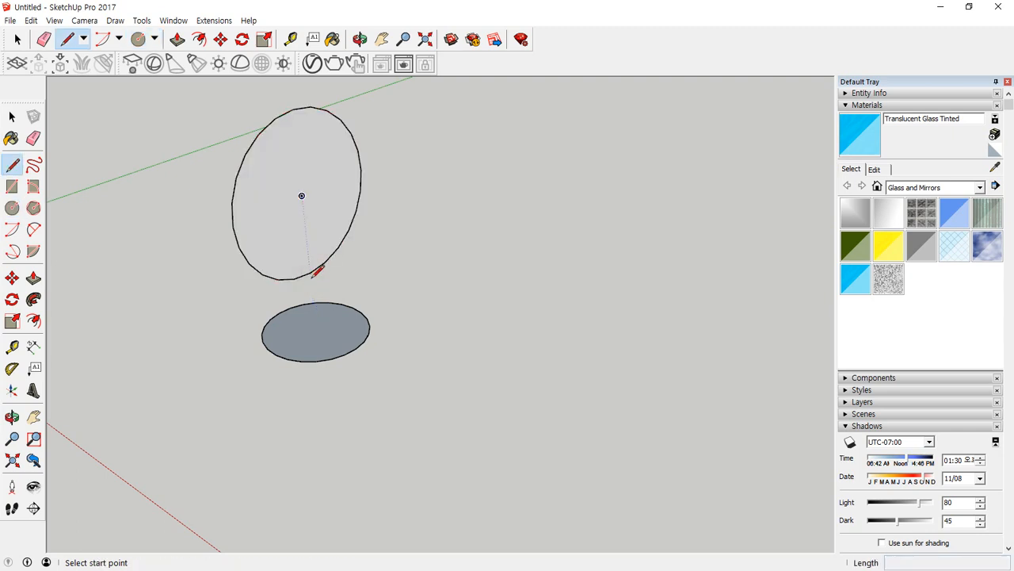
{"action": "left_click", "coordinate": [310, 272]}
{"action": "left_click", "coordinate": [293, 108]}
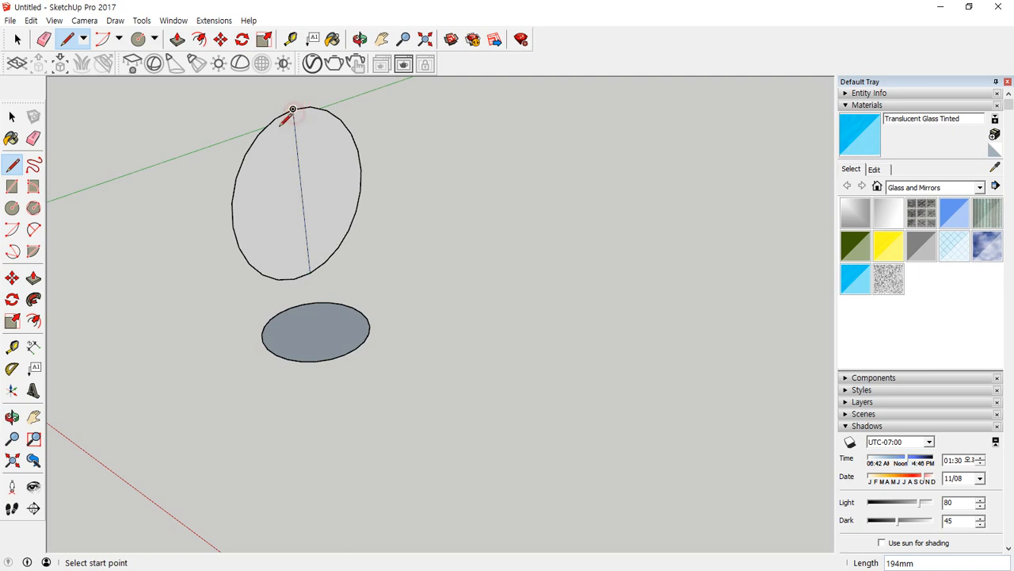
{"action": "key", "text": "e"}
{"action": "left_click", "coordinate": [245, 140]}
Sweep the half-circle profile around the horizontal circle with Follow Me to form a sphere and inspect it.
{"action": "key", "text": "space"}
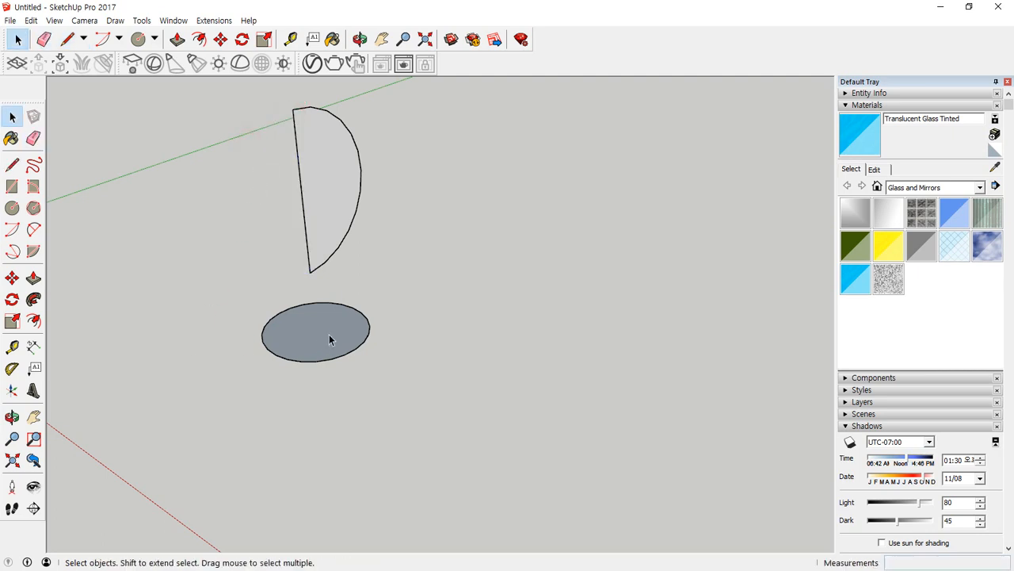
{"action": "left_click", "coordinate": [329, 334]}
{"action": "left_click", "coordinate": [34, 299]}
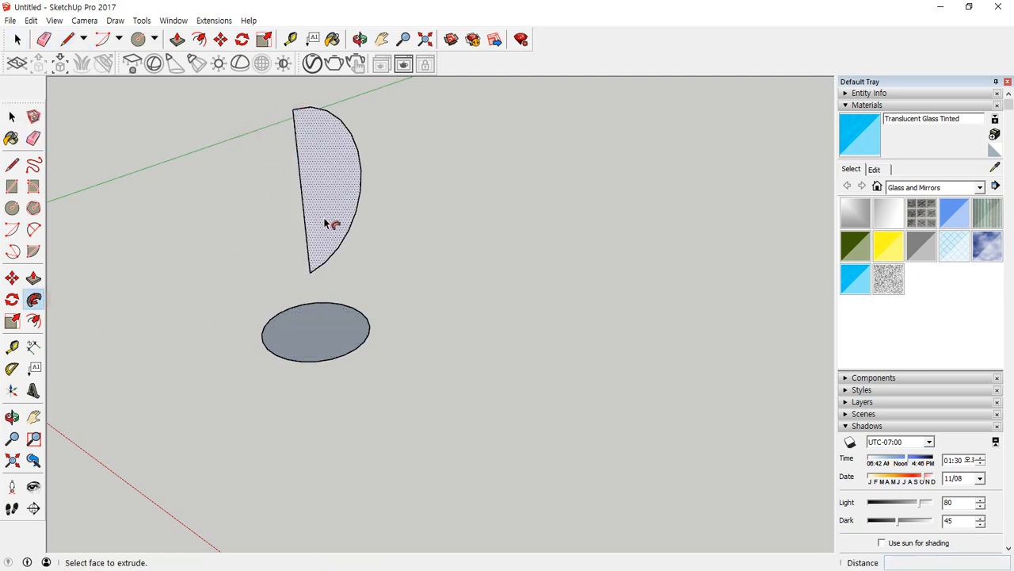
{"action": "left_click", "coordinate": [328, 225]}
{"action": "middle_click_drag", "start_coordinate": [329, 219], "coordinate": [403, 299]}
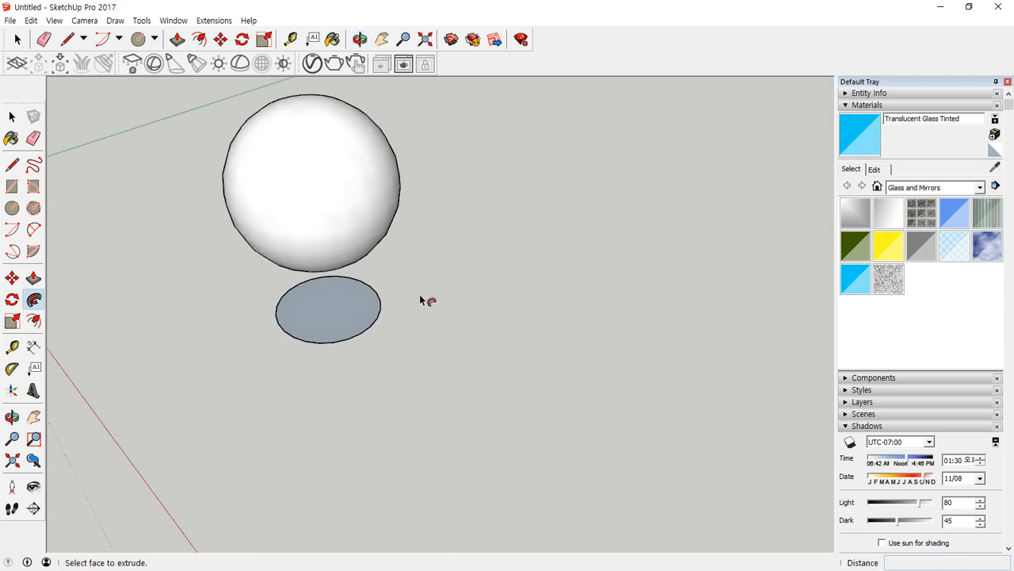